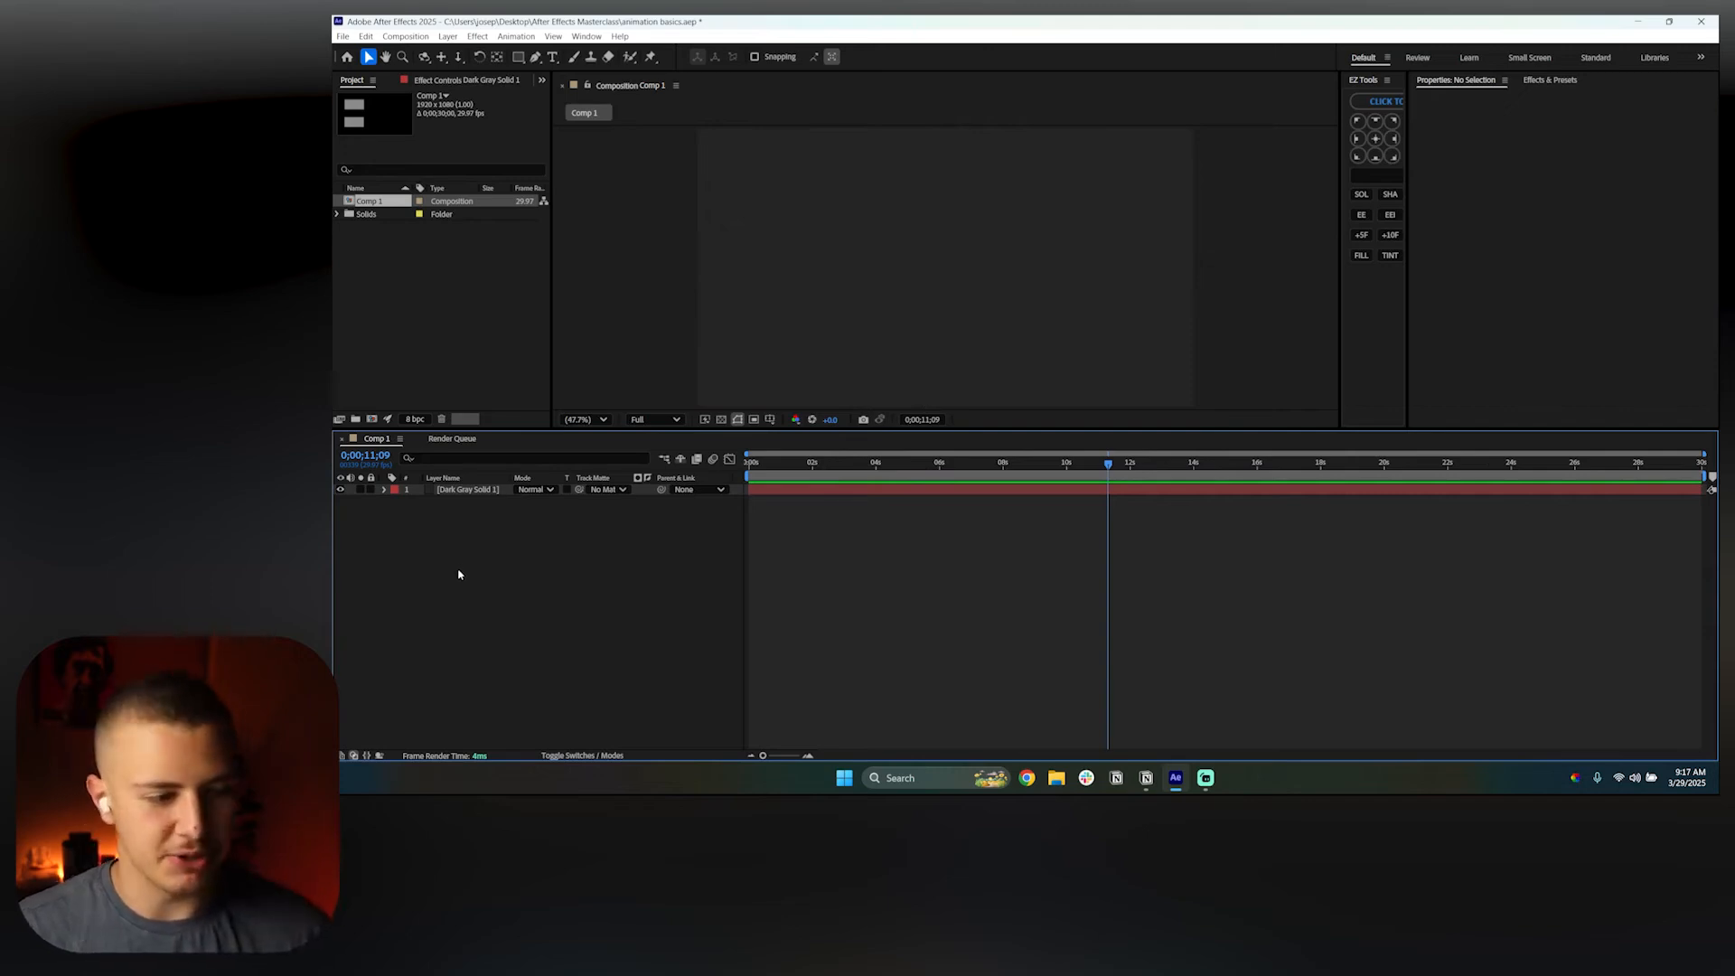
Create a new shape layer and draw a circle about 380 px wide near the centre of the composition
right_click(430, 556)
mouse_move(578, 564)
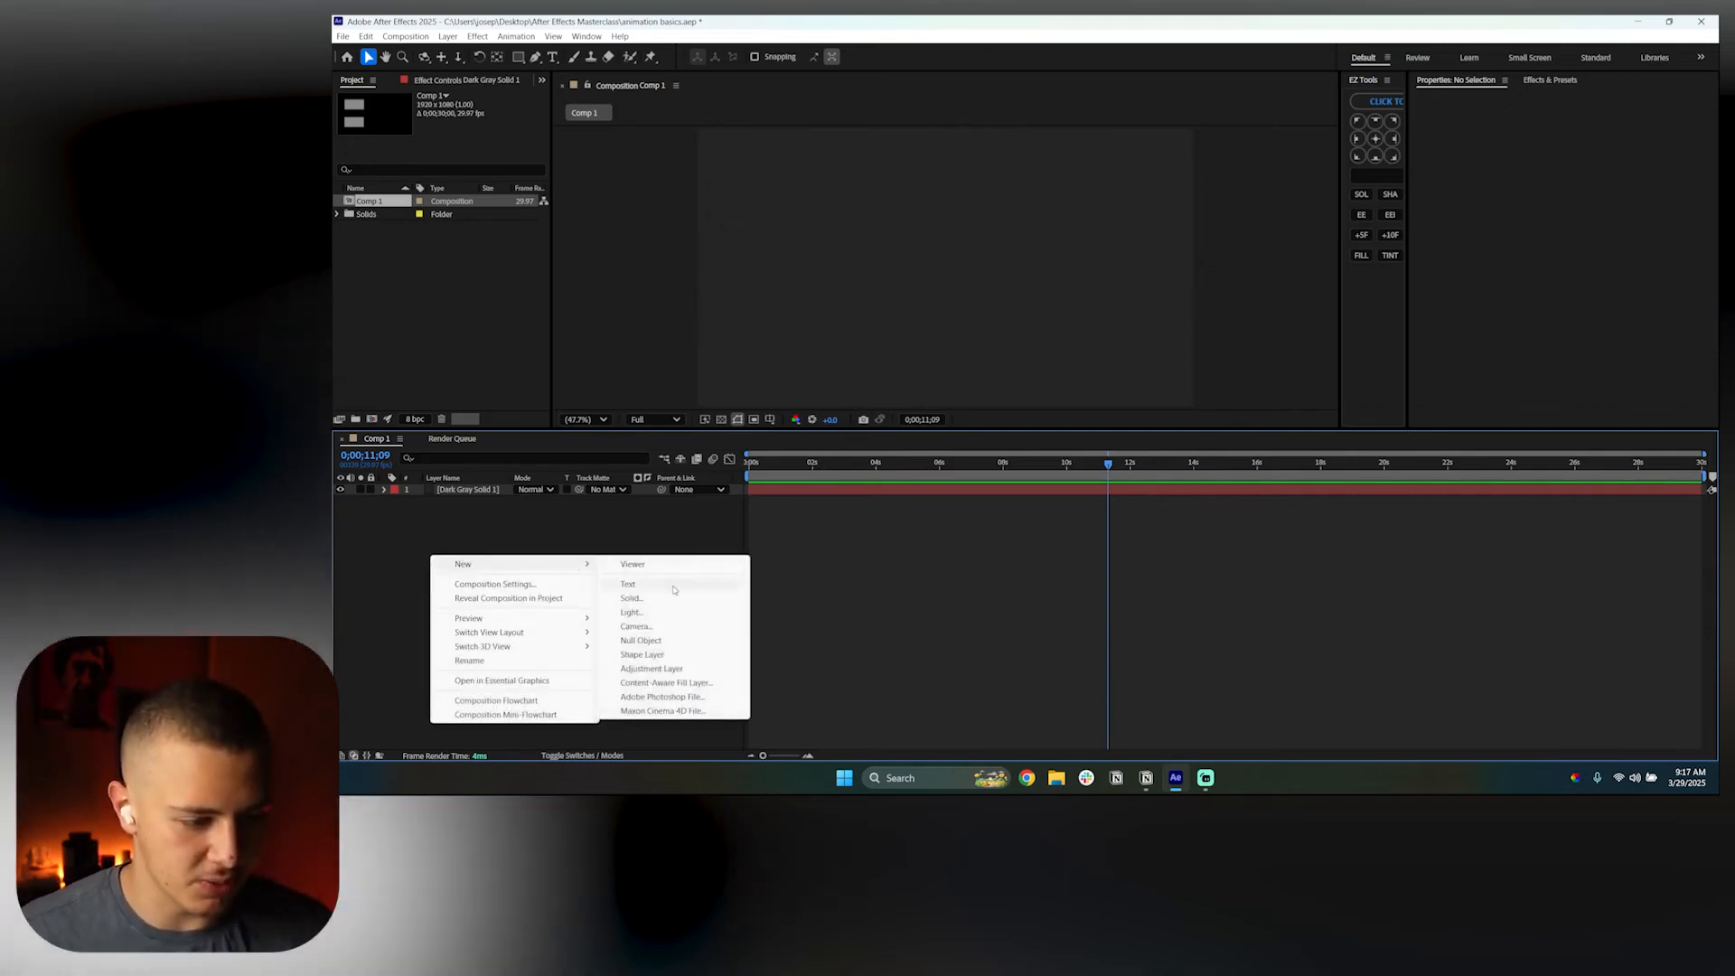
left_click(643, 654)
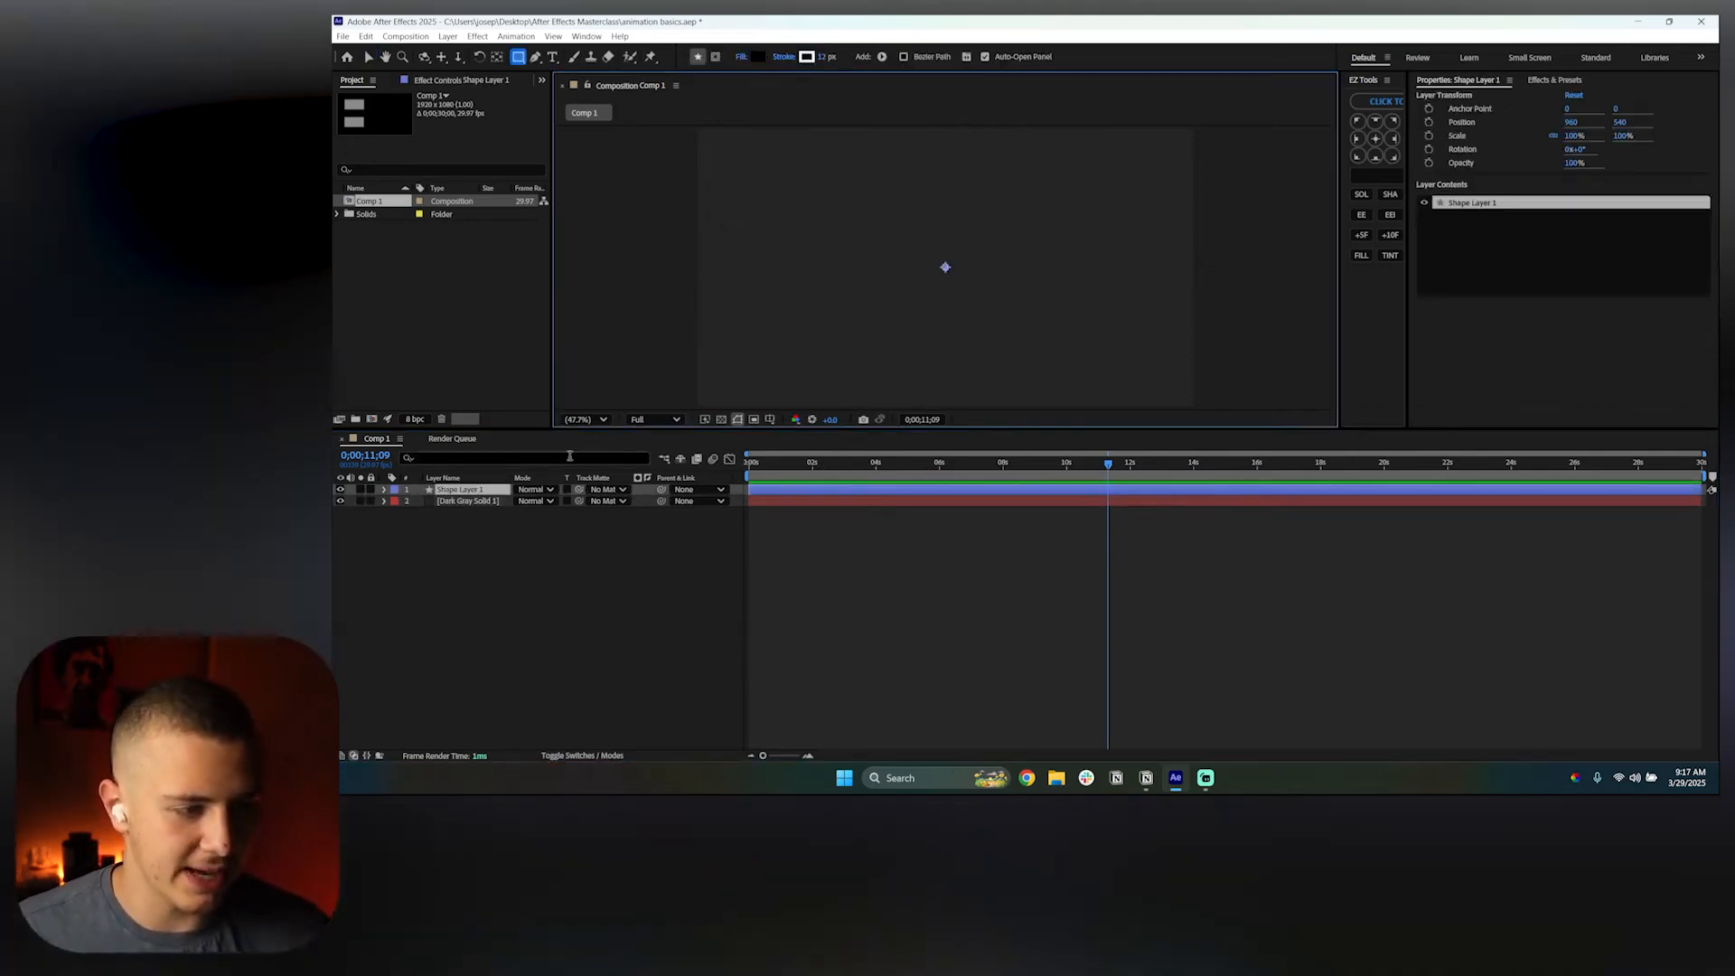
left_click(517, 57)
left_click(559, 88)
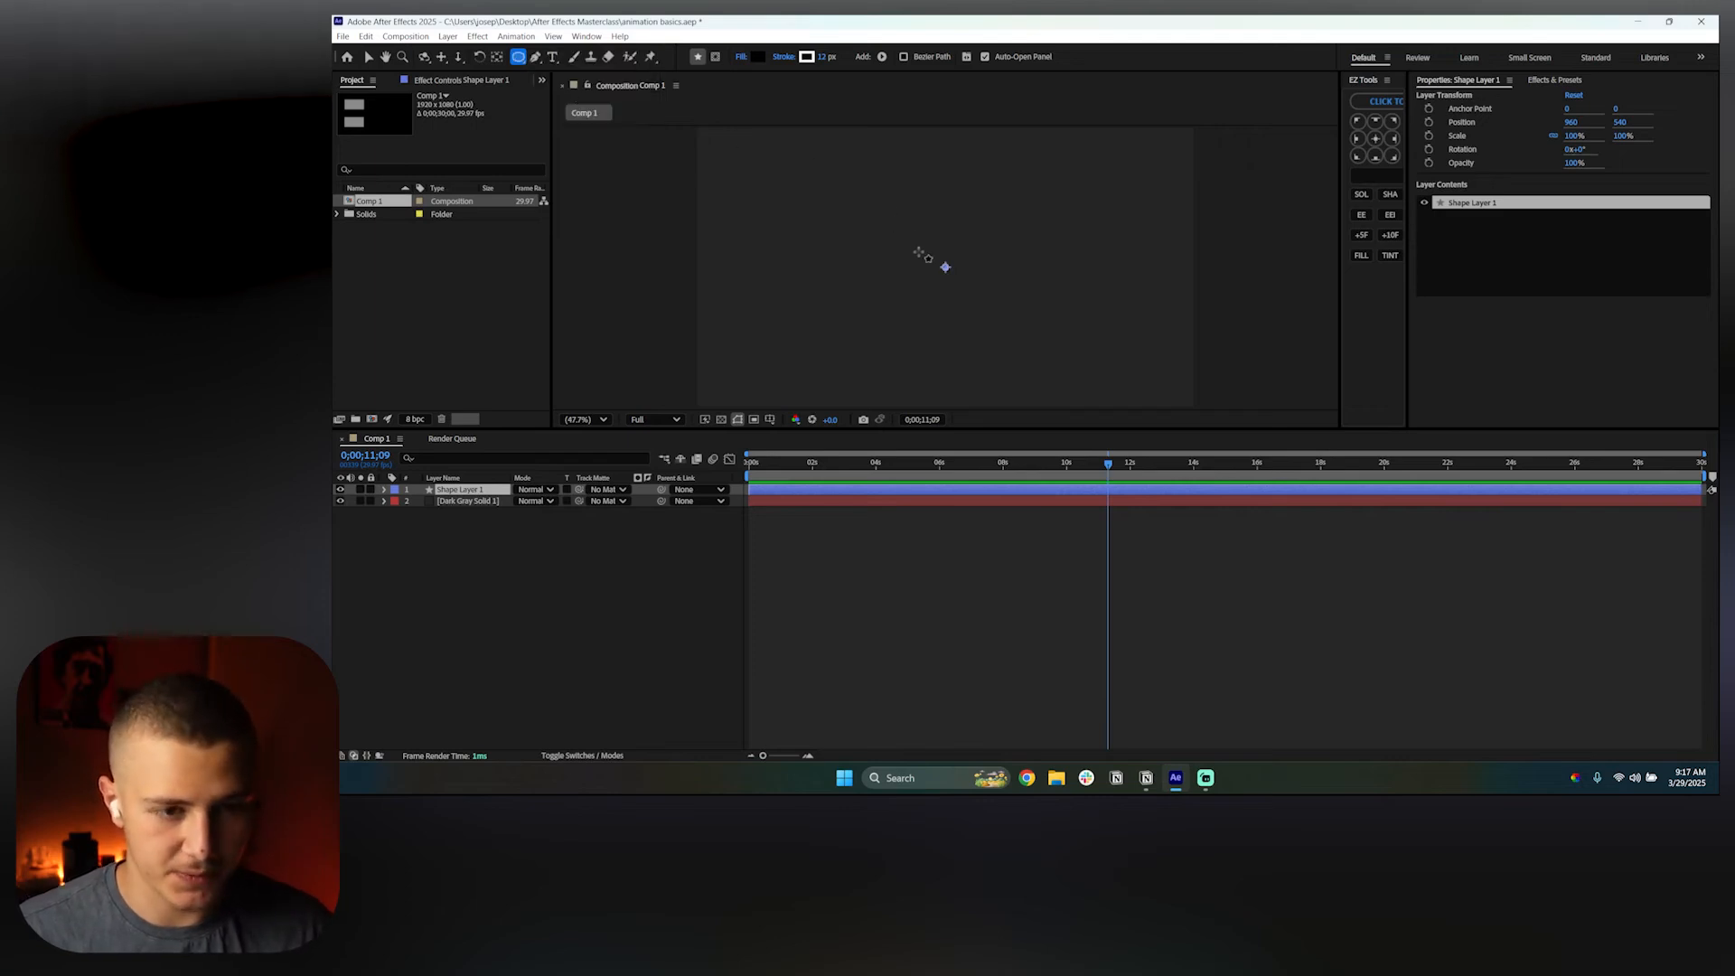
left_click_drag(892, 225, 994, 323)
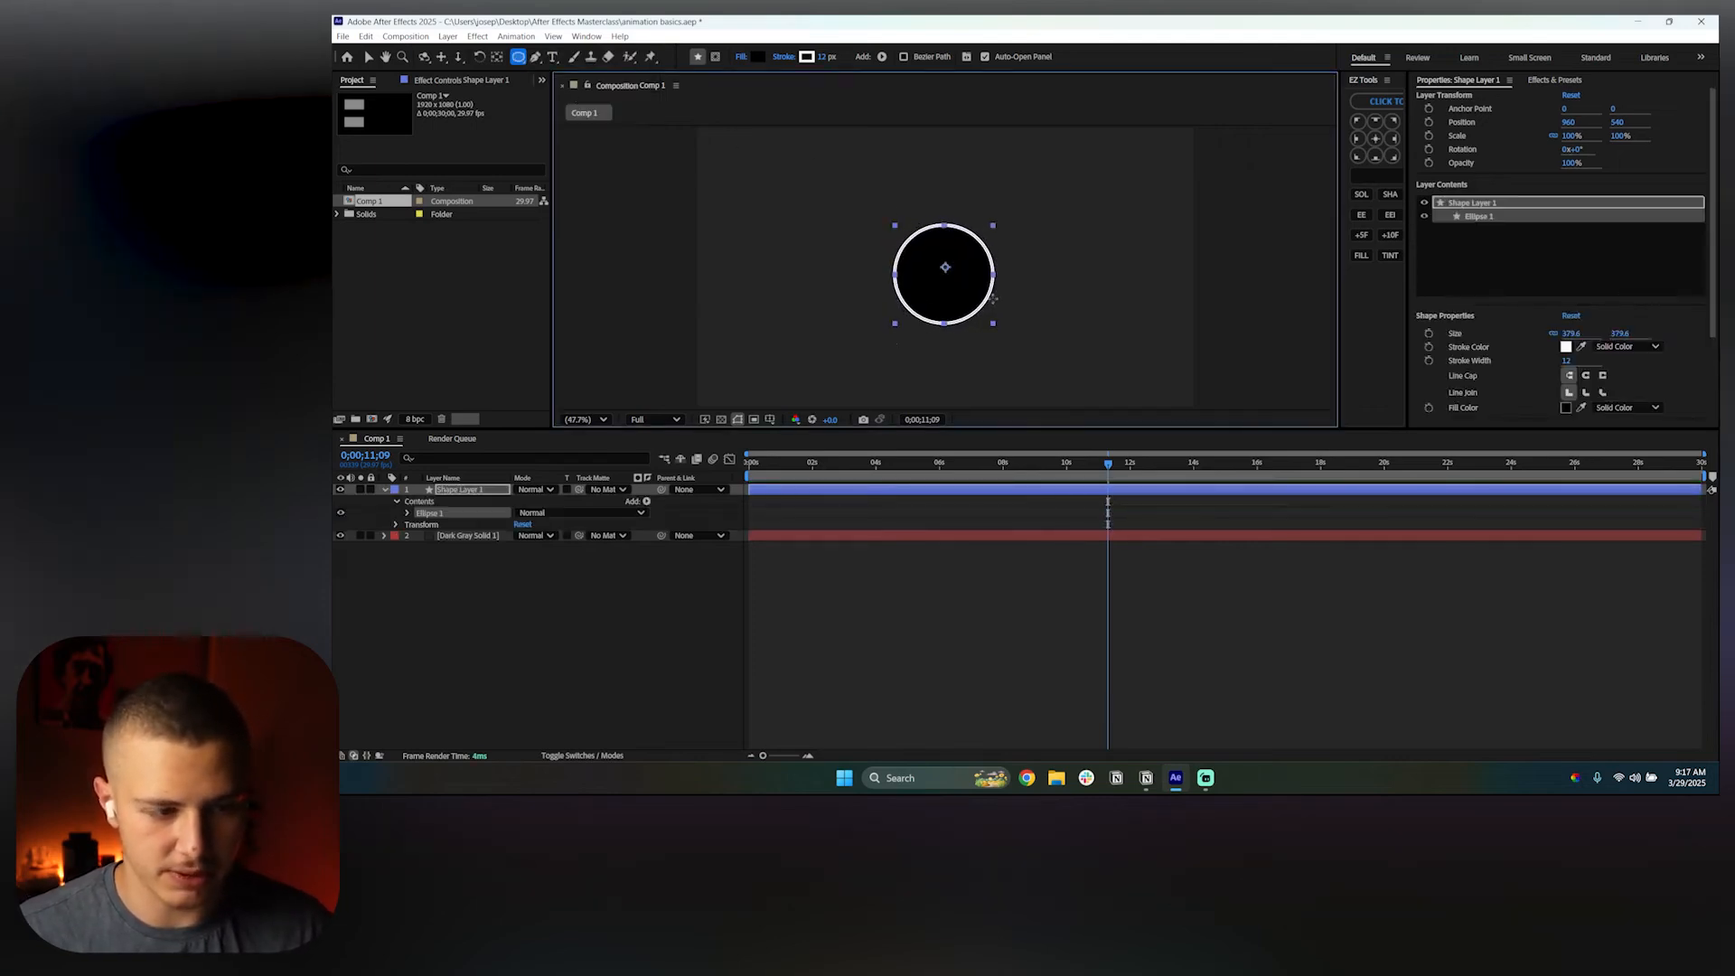
Delete the stroke from the circle in the shape layer's contents
left_click(407, 512)
left_click(445, 535)
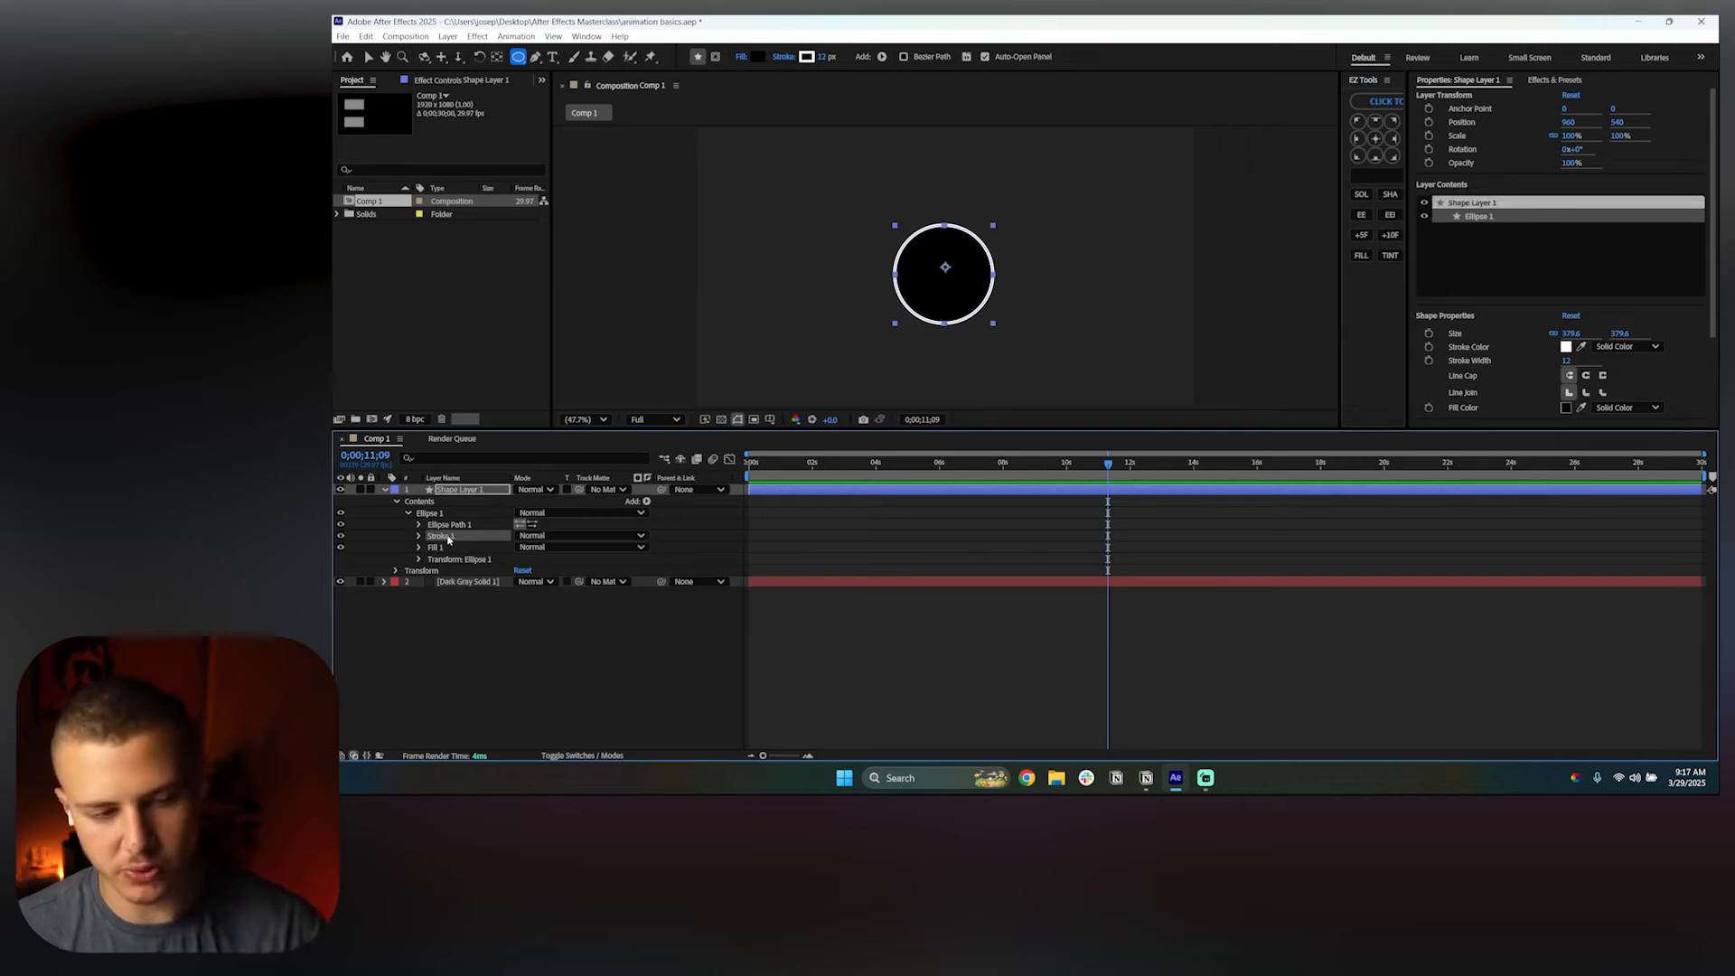
key("Delete")
Change the circle's fill colour to light grey
left_click(418, 536)
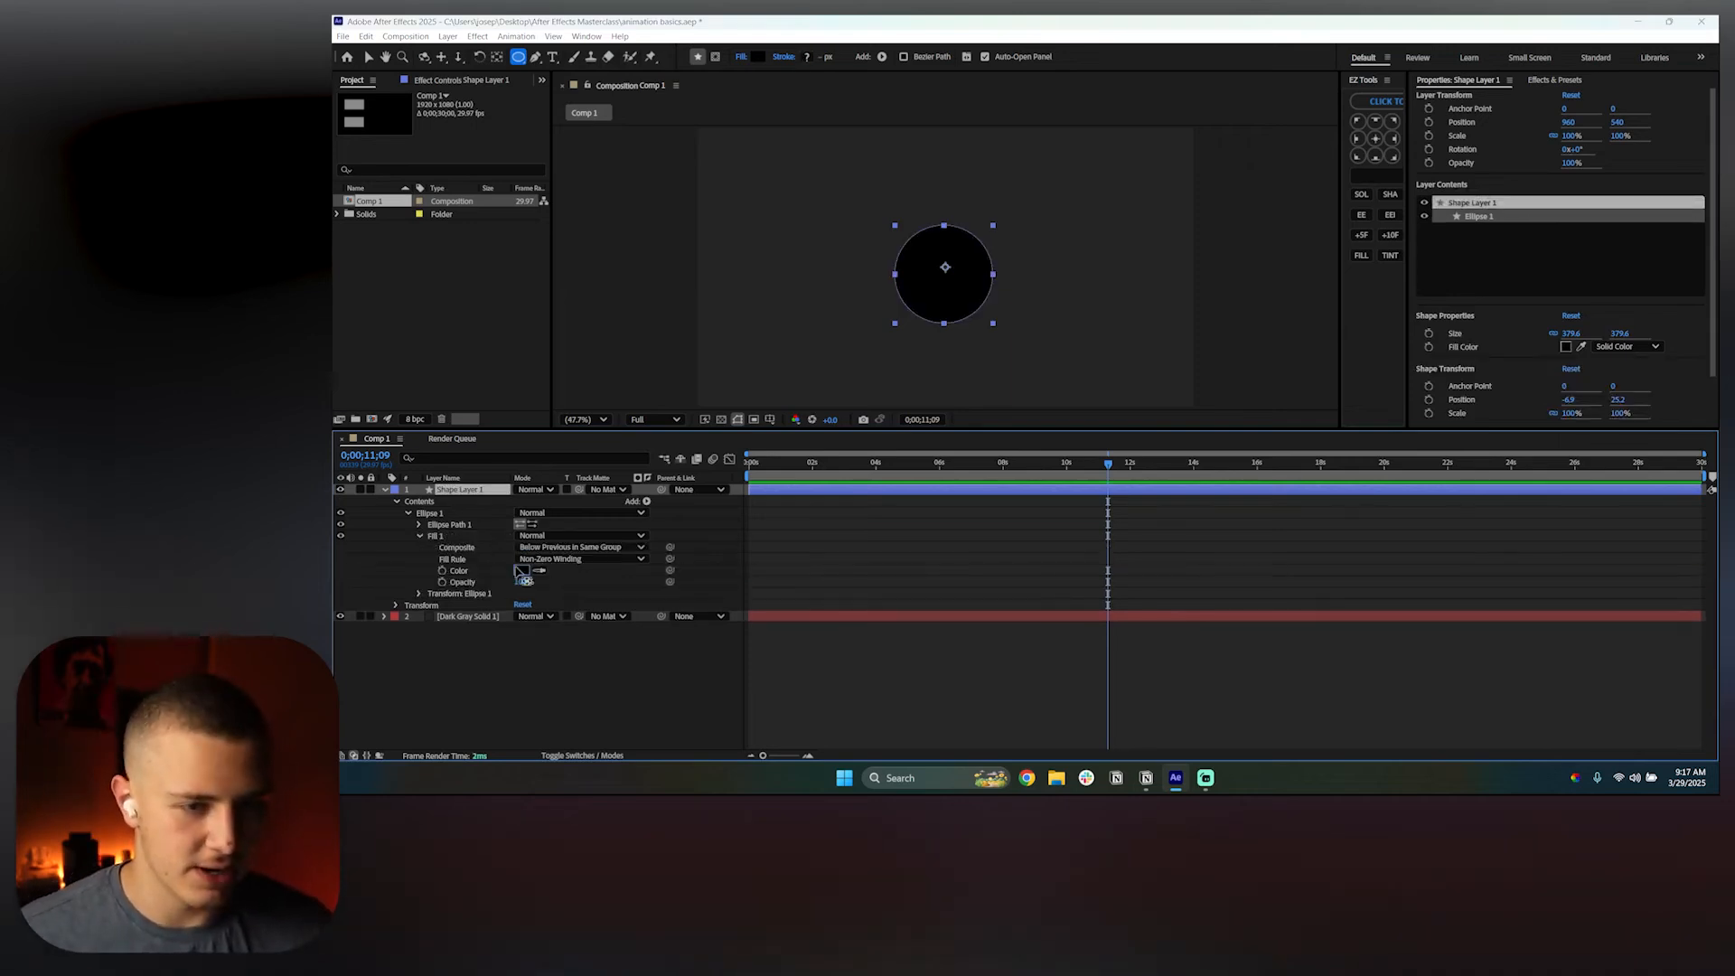
left_click(522, 570)
left_click(872, 340)
left_click(1157, 311)
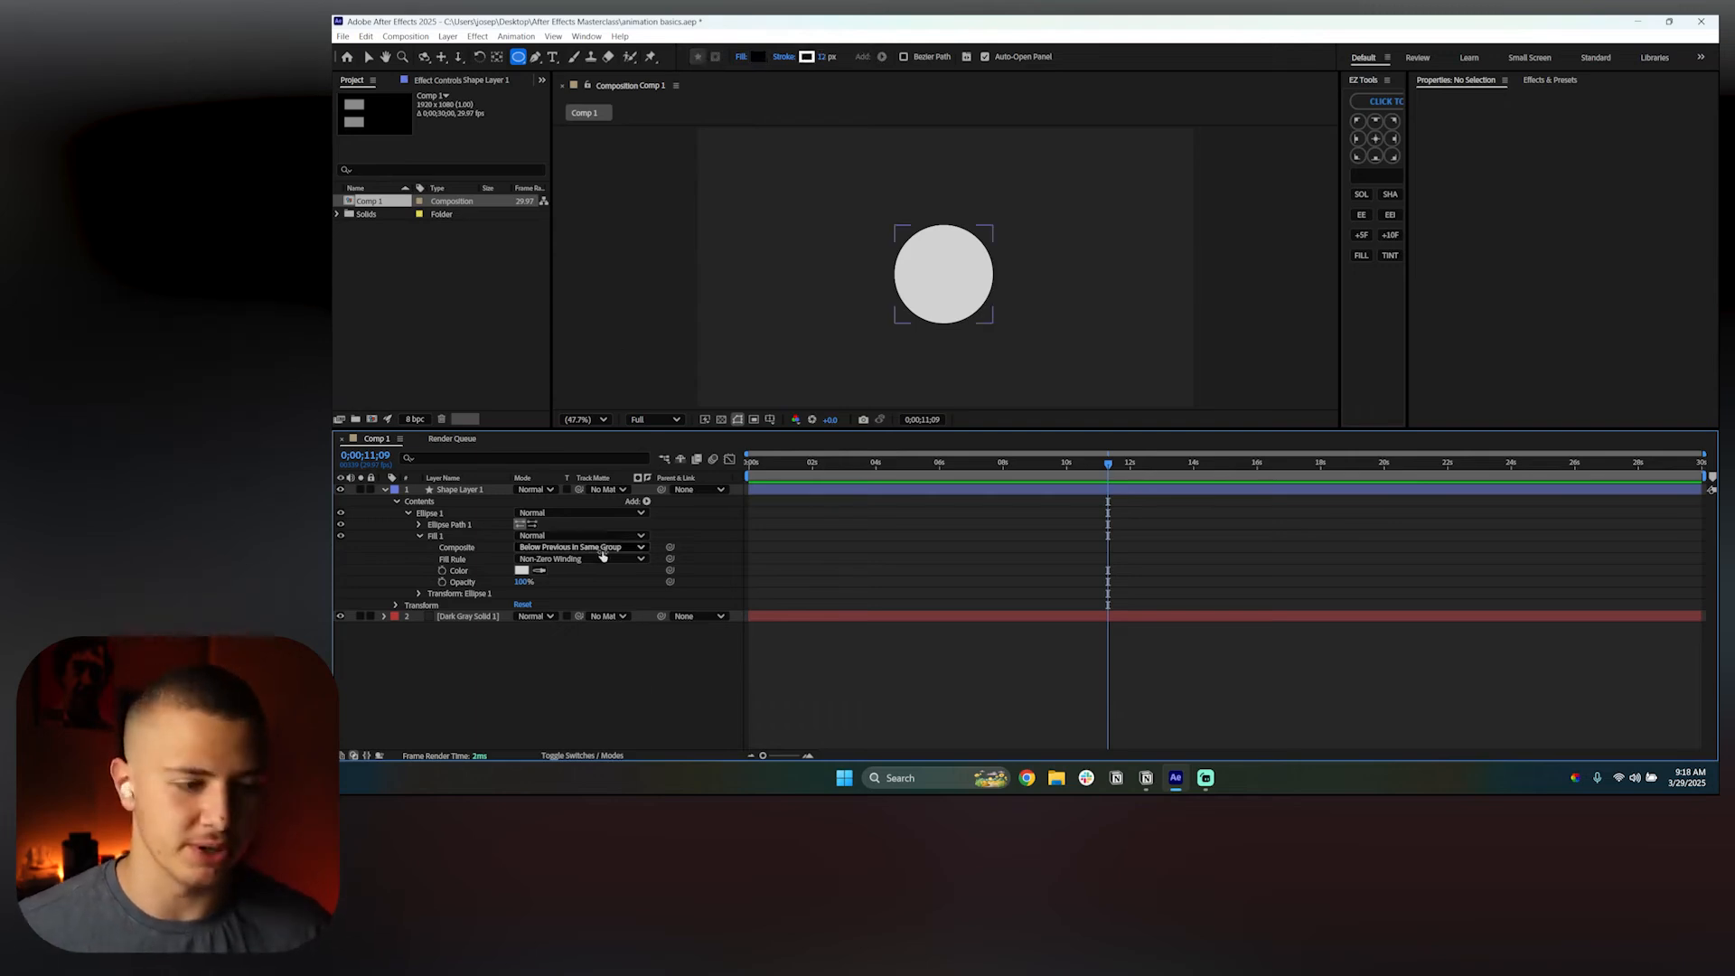
Centre the circle in the composition by setting the shape layer's anchor point to -8, 25
left_click(458, 489)
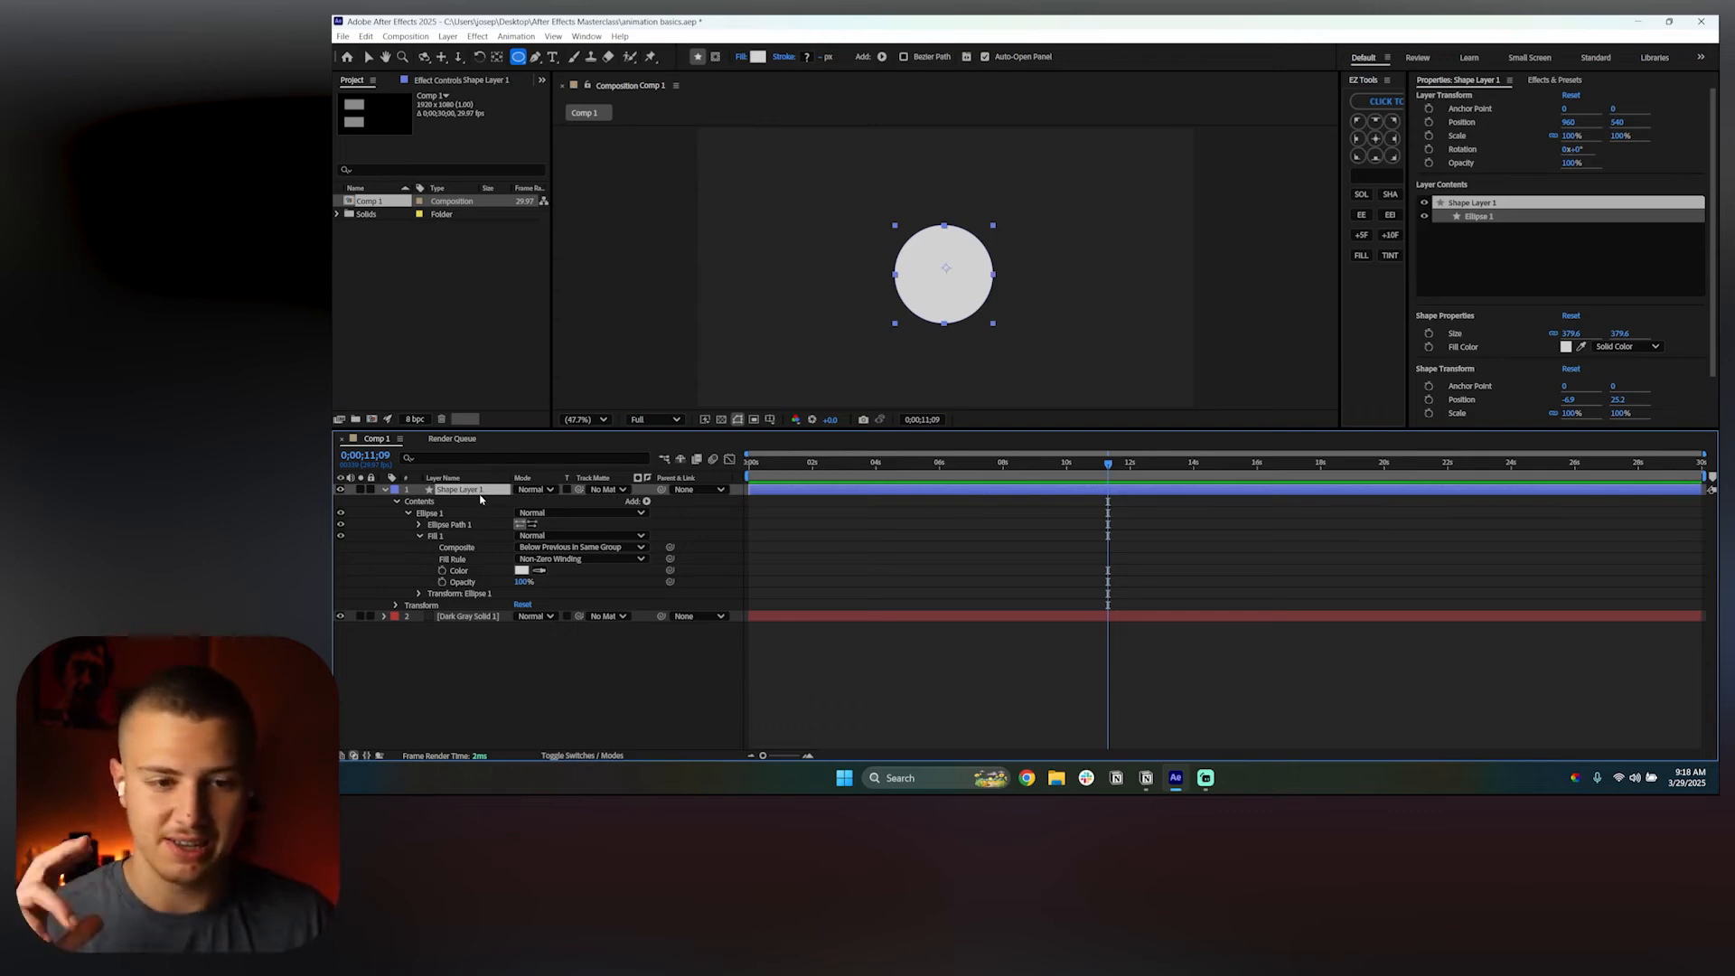
key("a")
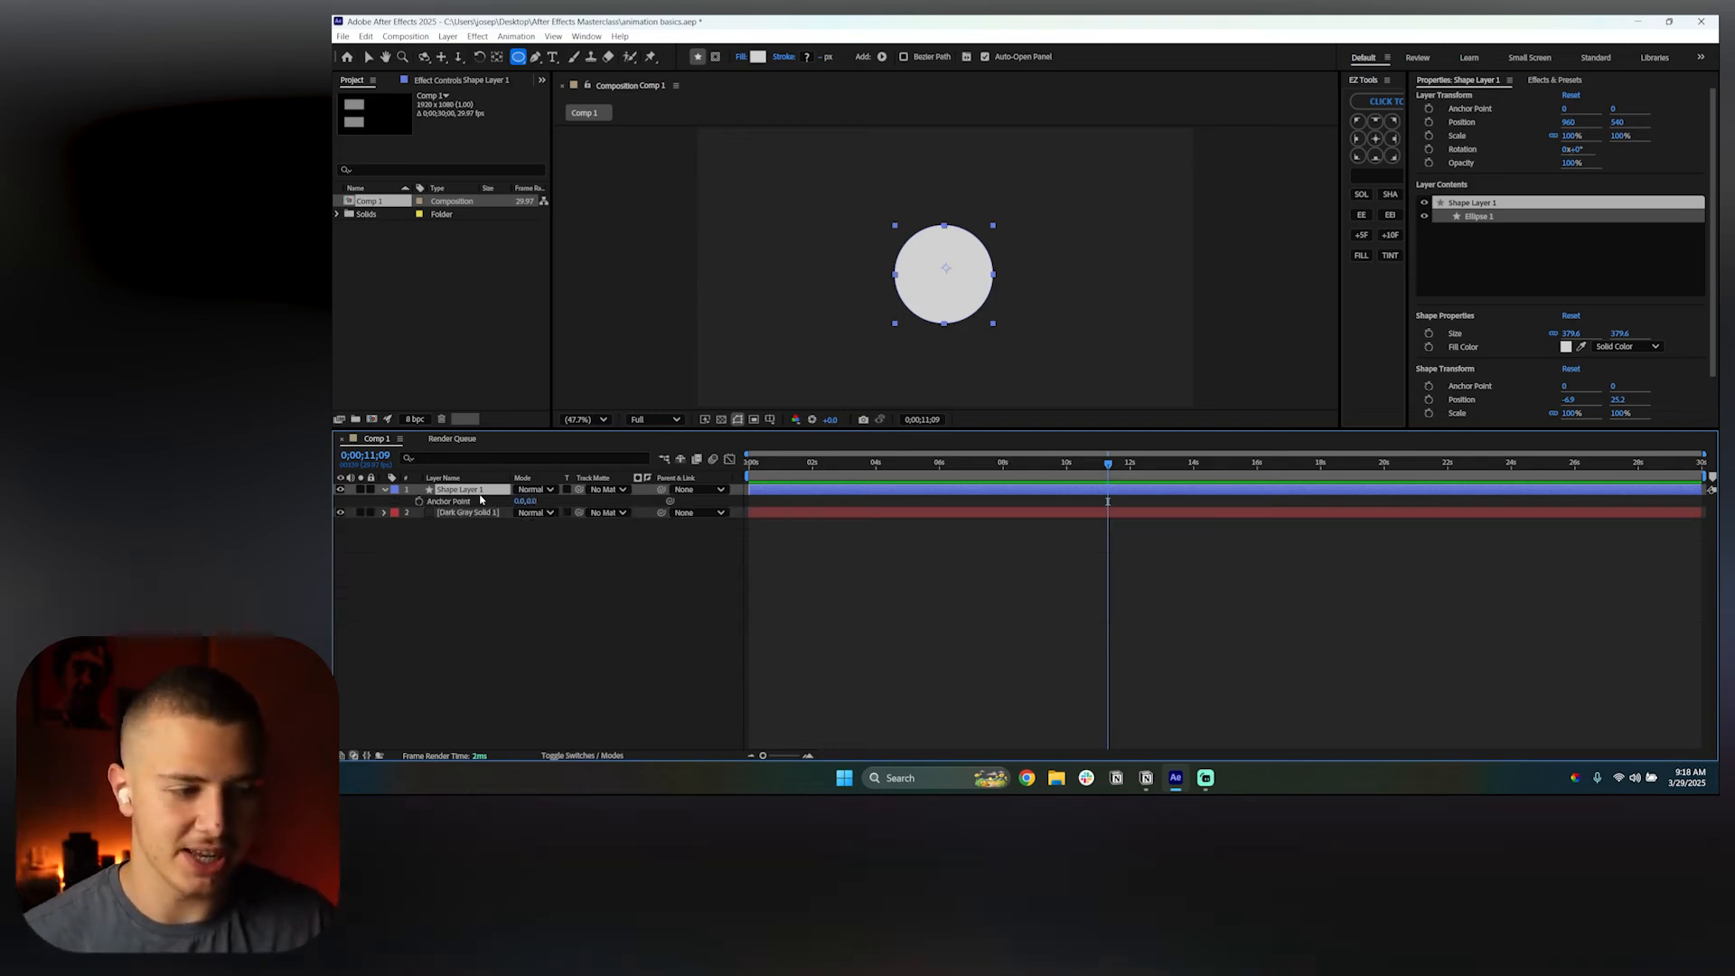
left_click_drag(529, 503, 518, 501)
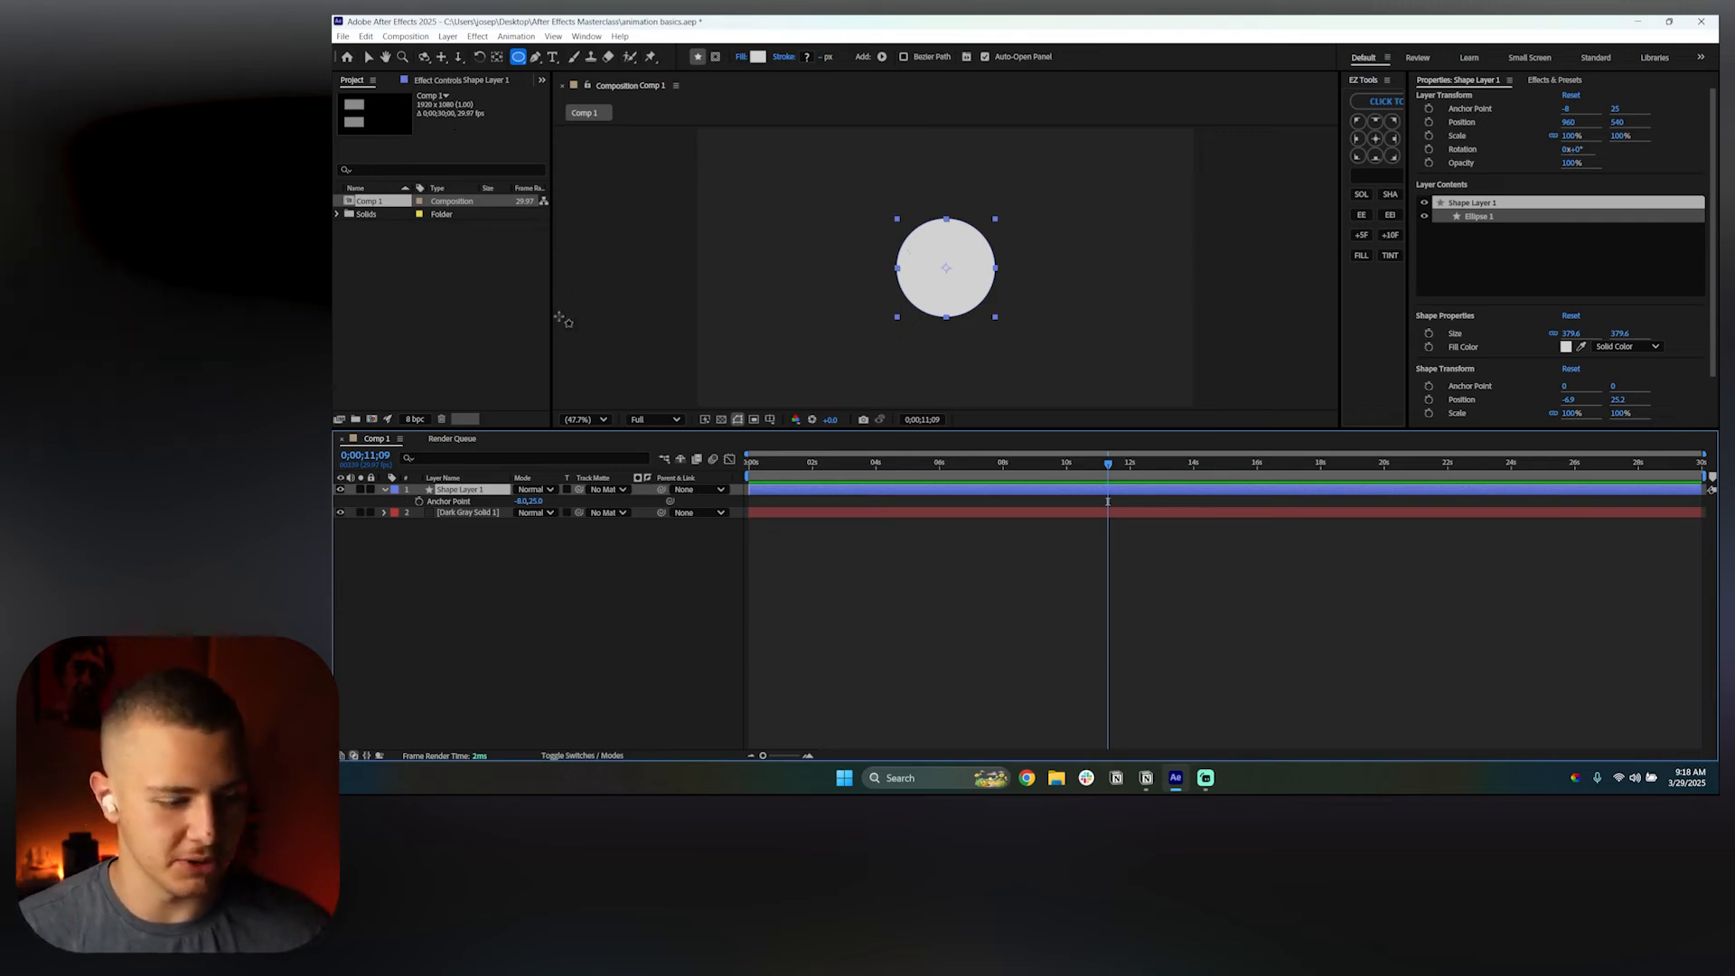
left_click(599, 635)
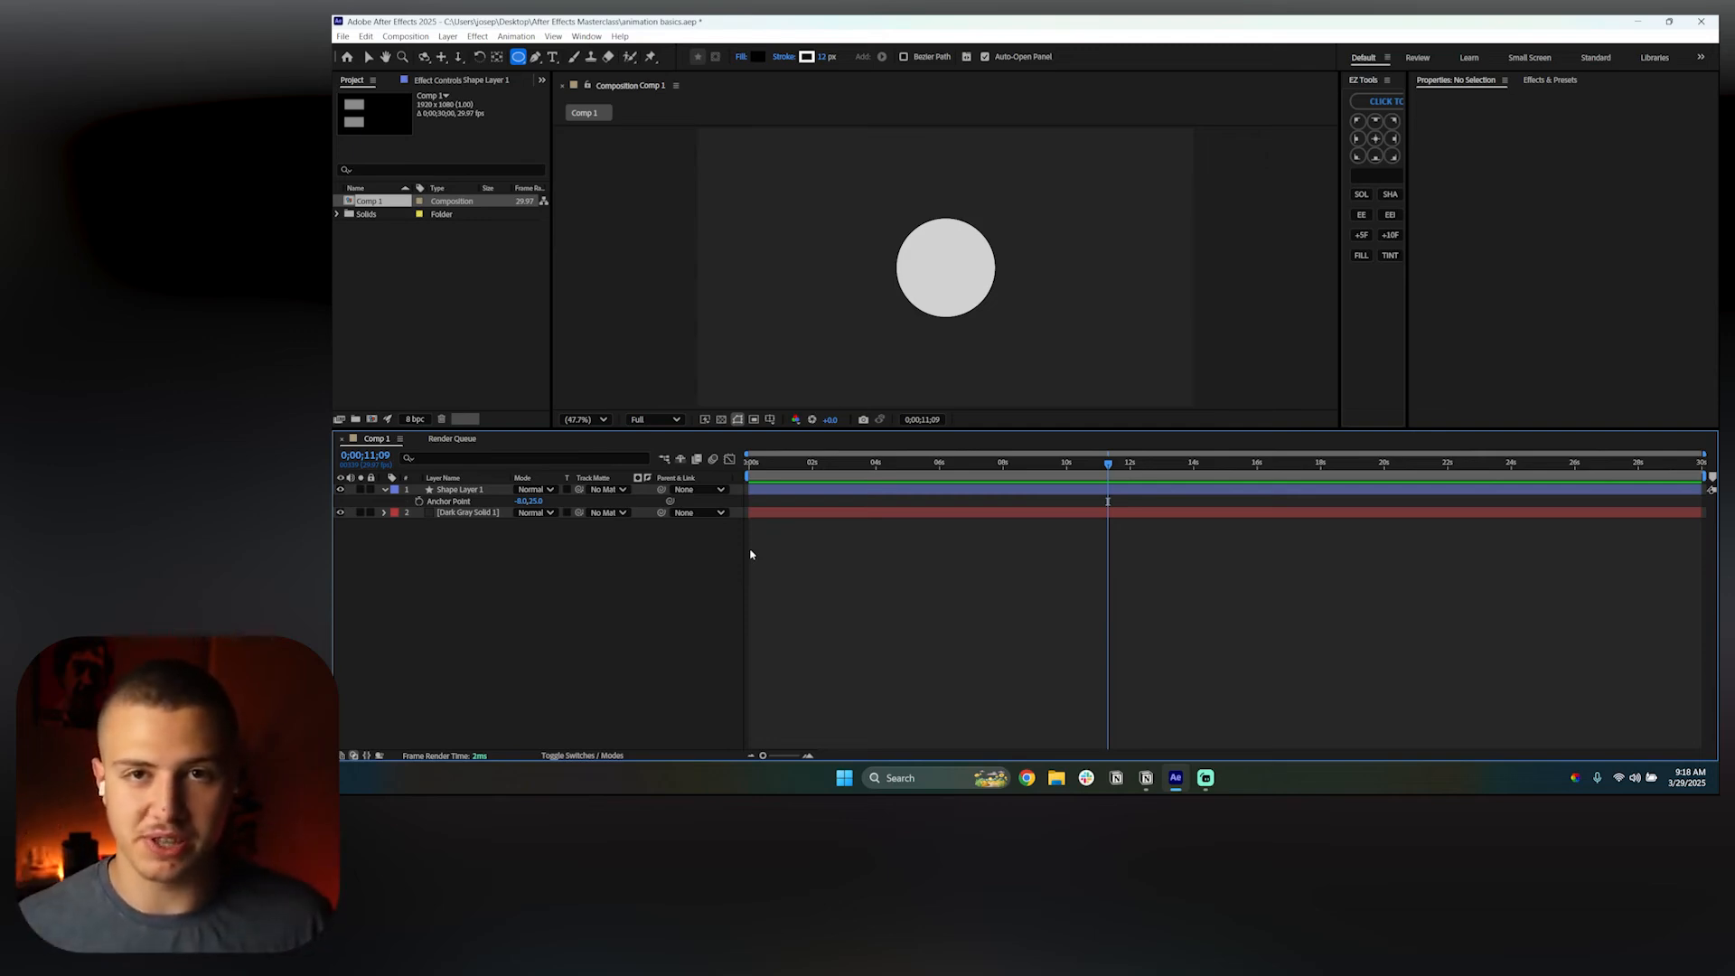
Set the shape layer's scale to 0% and add a Scale keyframe at 0;00;00;00
left_click(794, 489)
left_click(746, 470)
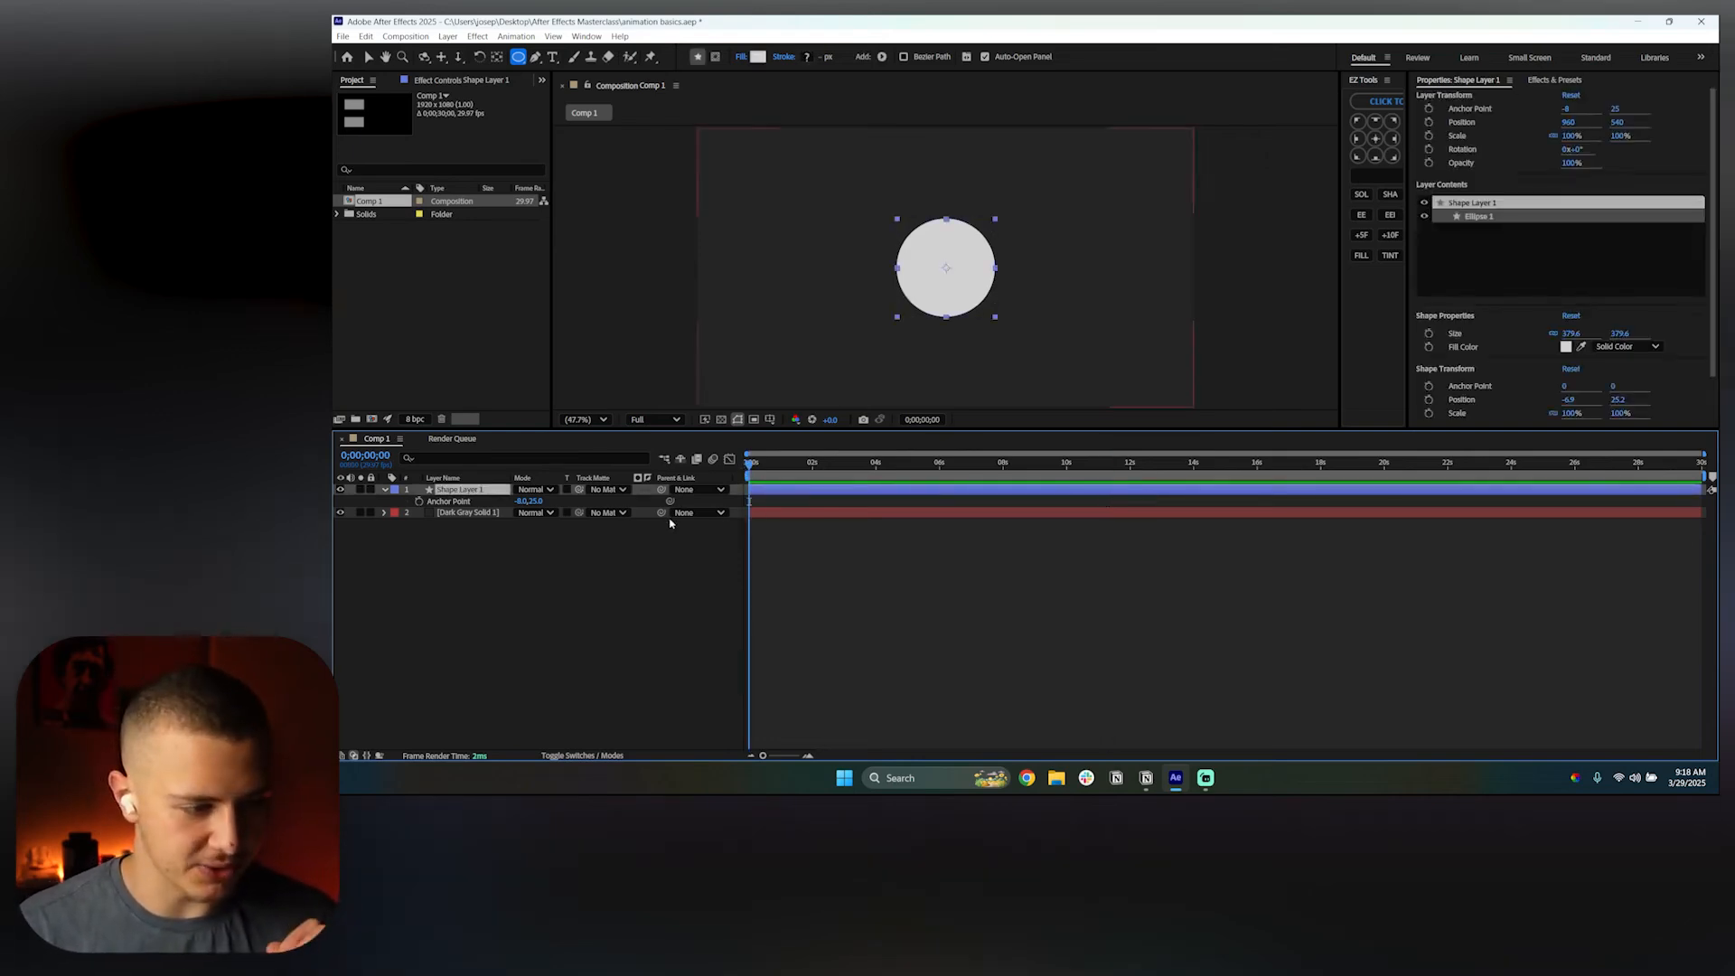
key("s")
left_click(534, 501)
key("Return")
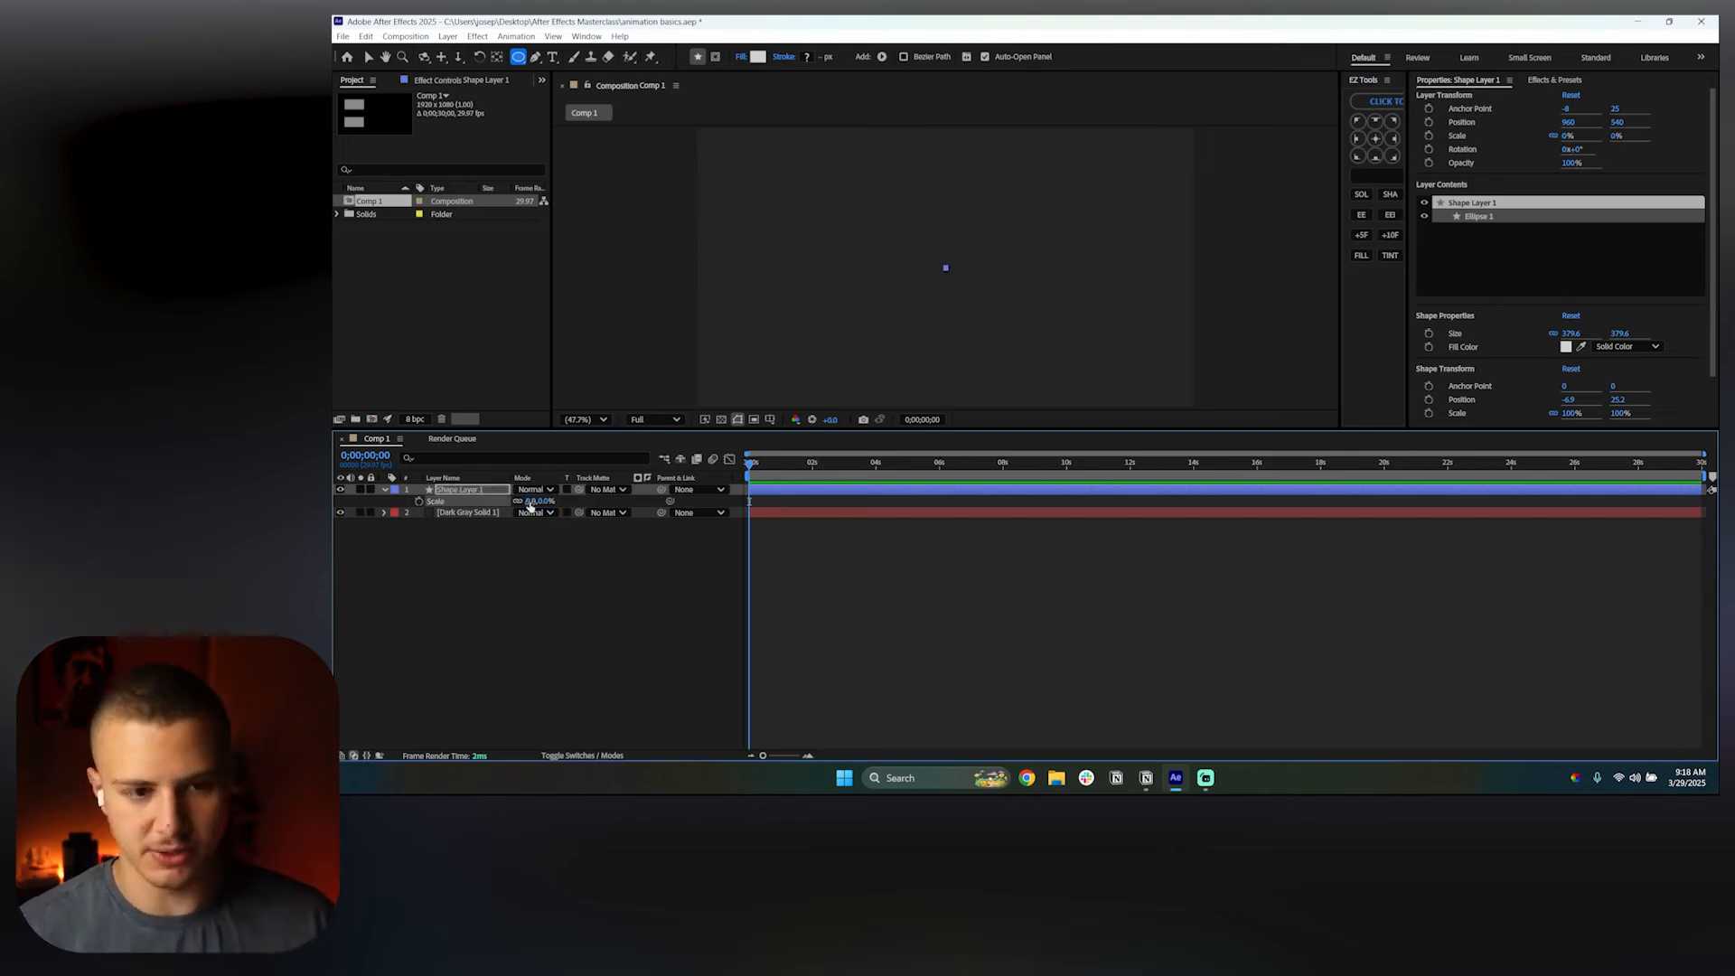
left_click(418, 501)
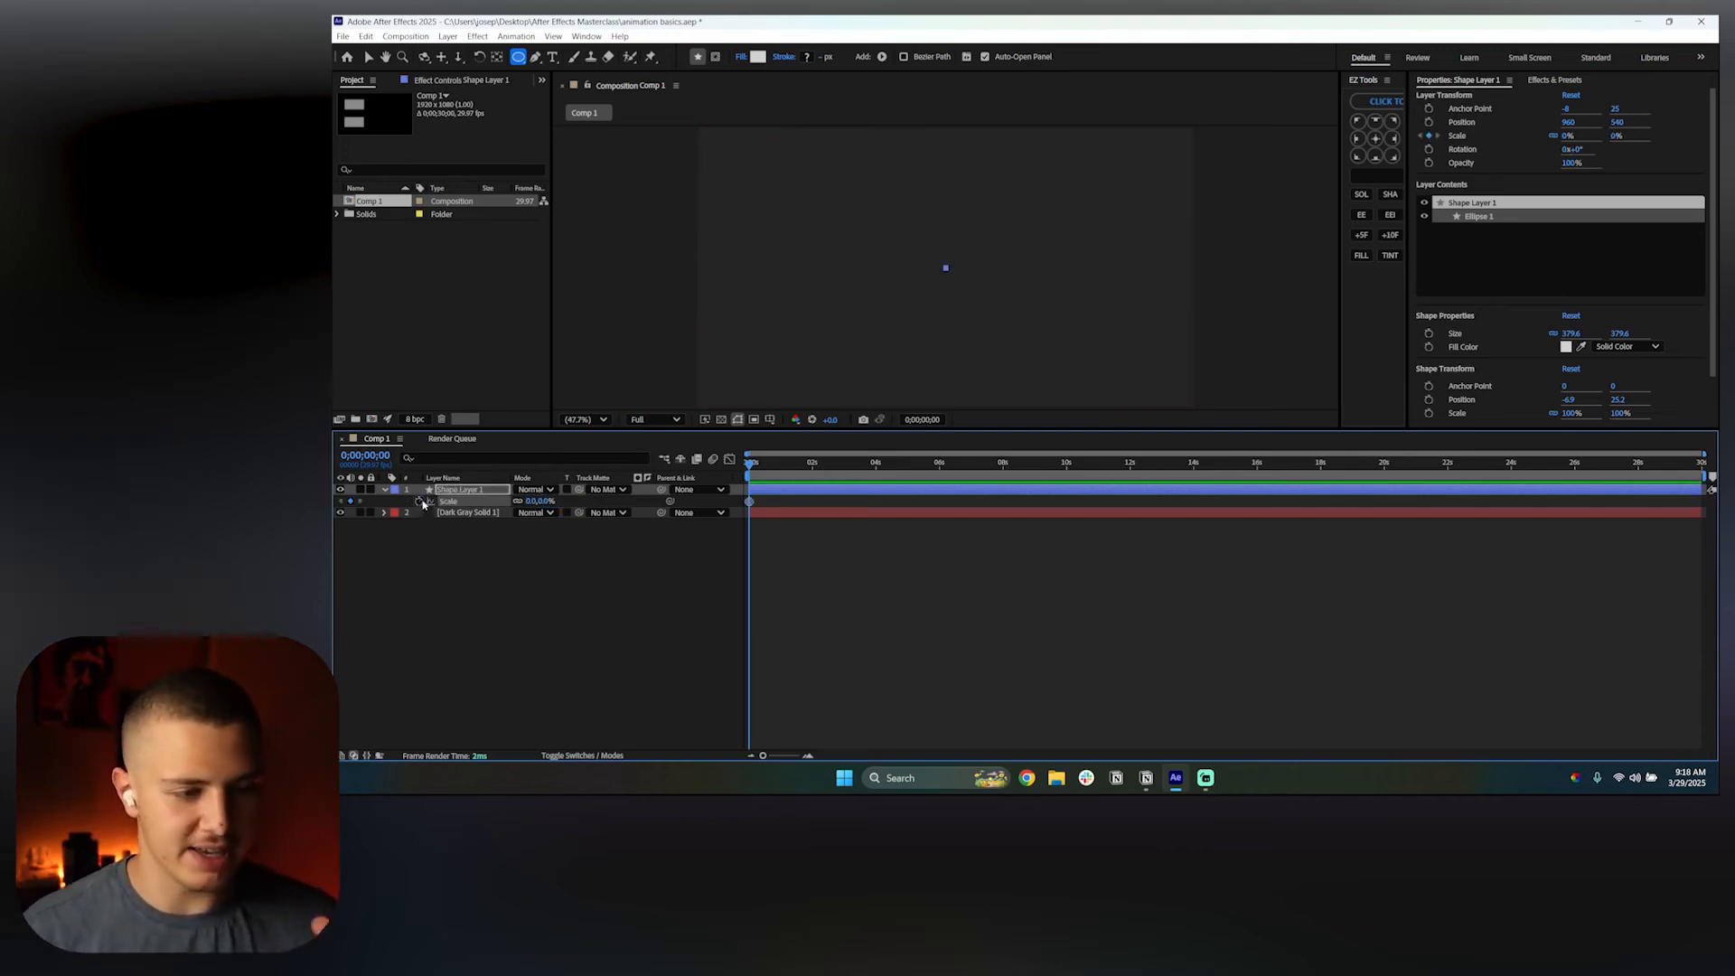
left_click(537, 682)
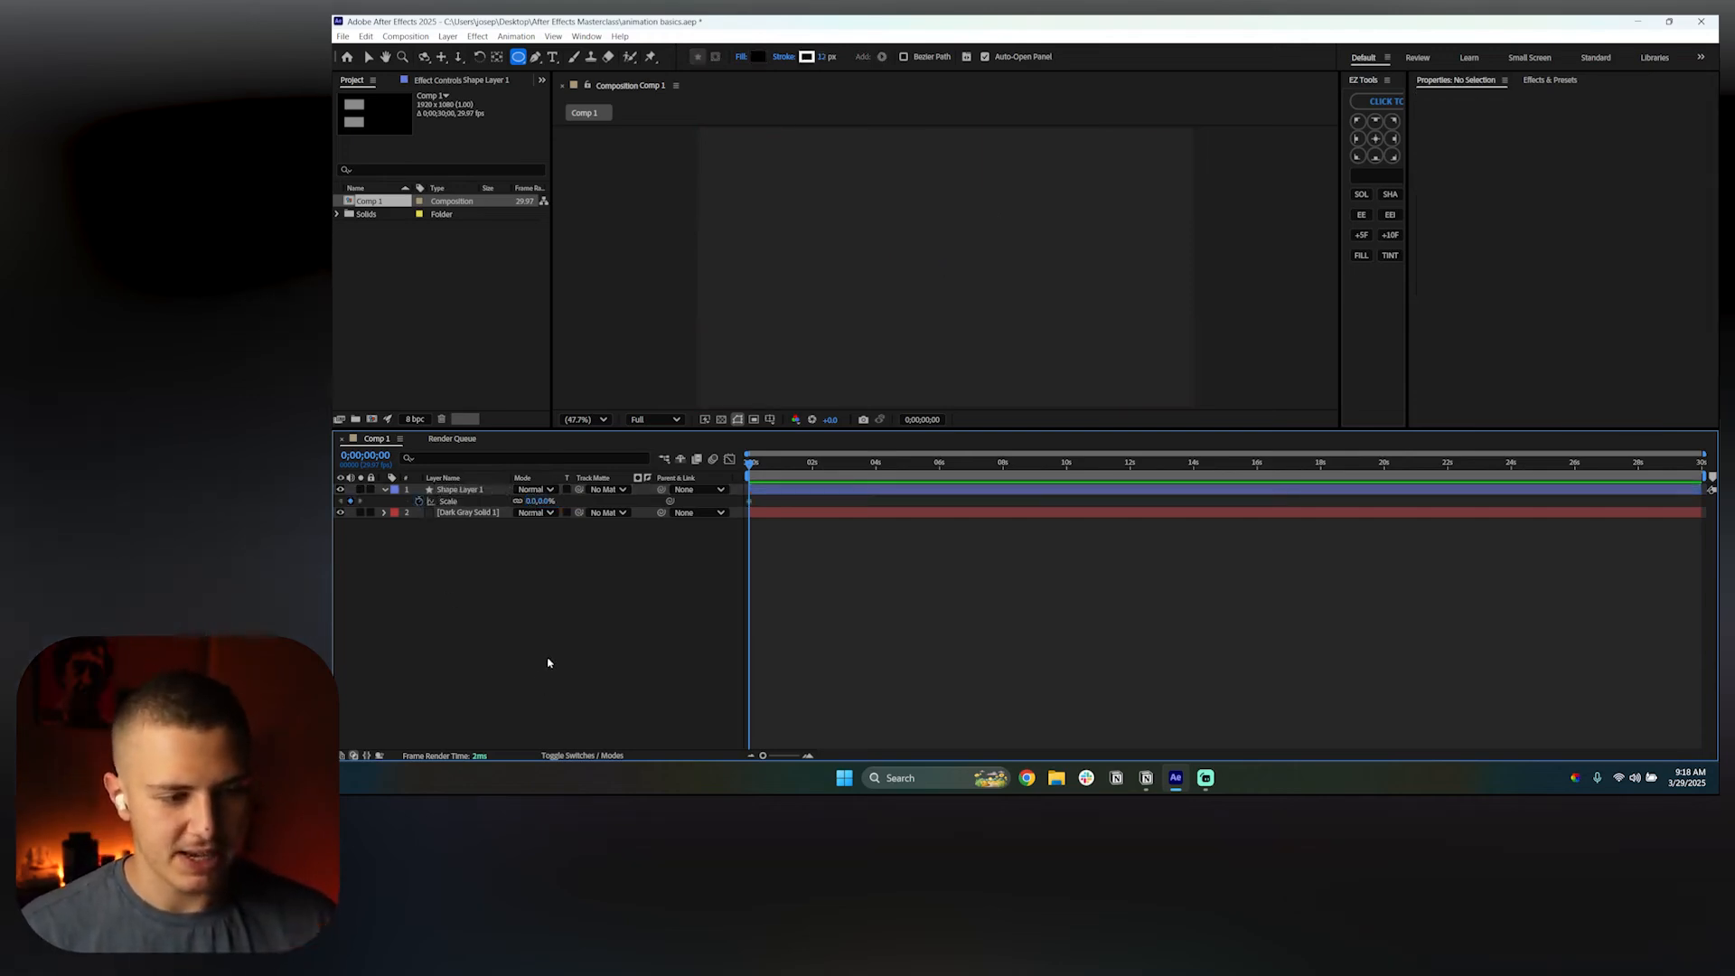
Add a second Scale keyframe of 100% for the shape layer at 0;00;01;01
left_click(769, 492)
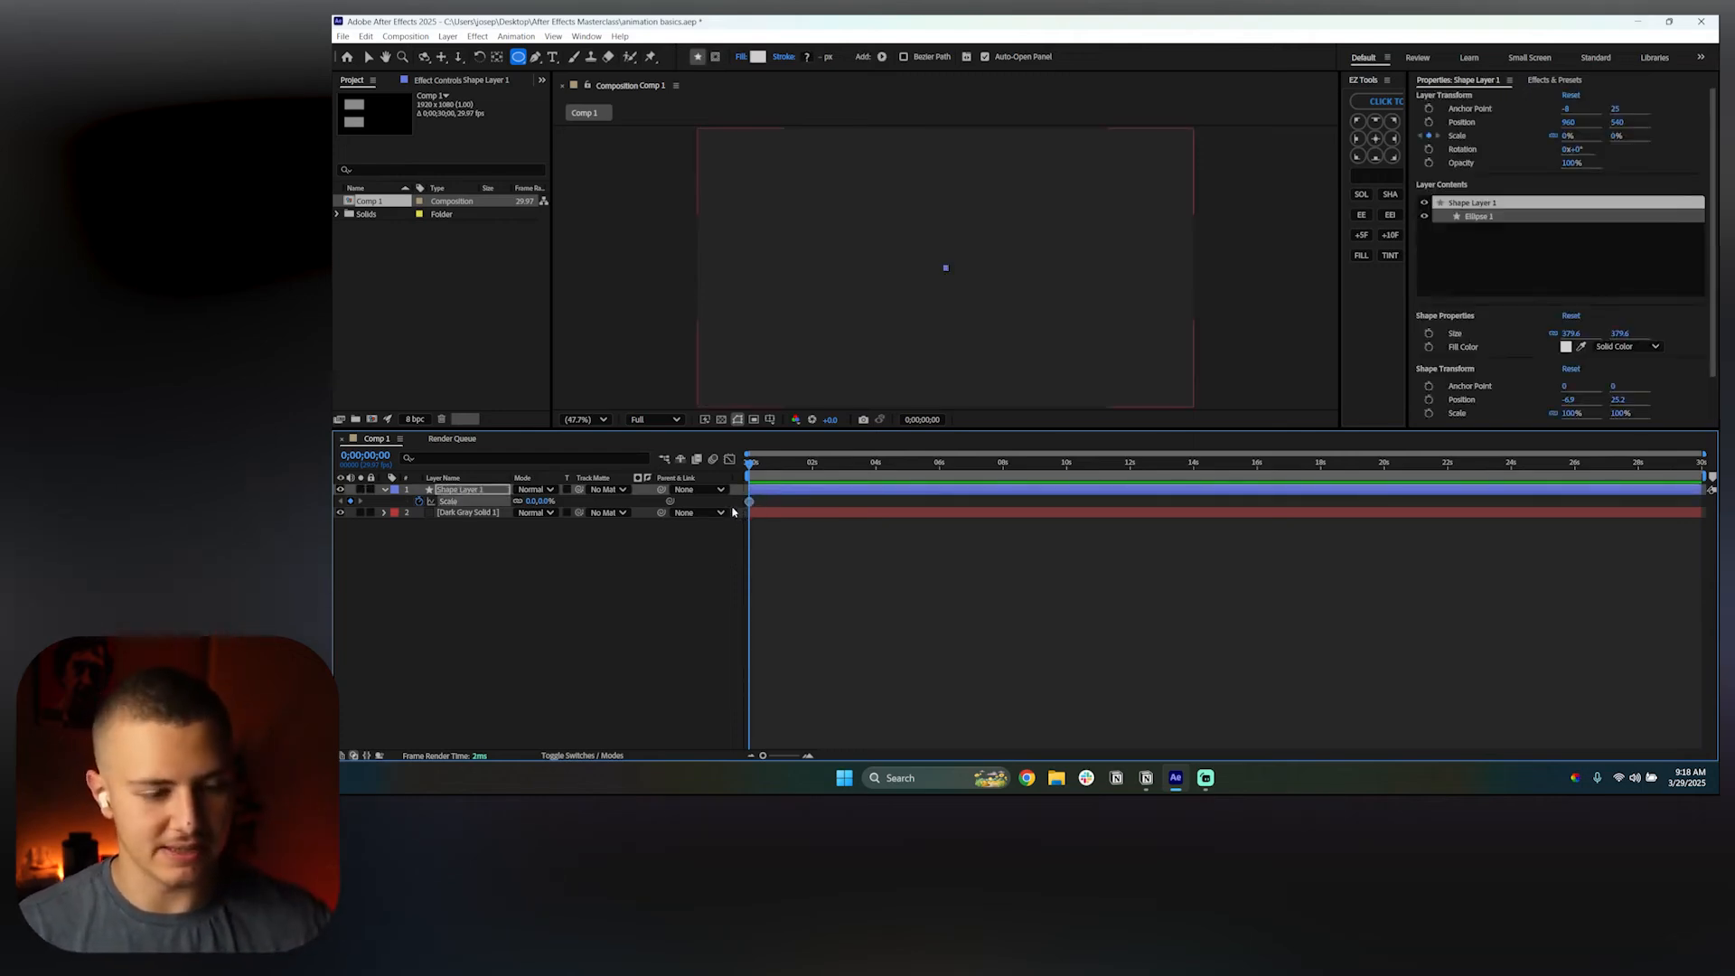
left_click_drag(750, 463, 782, 469)
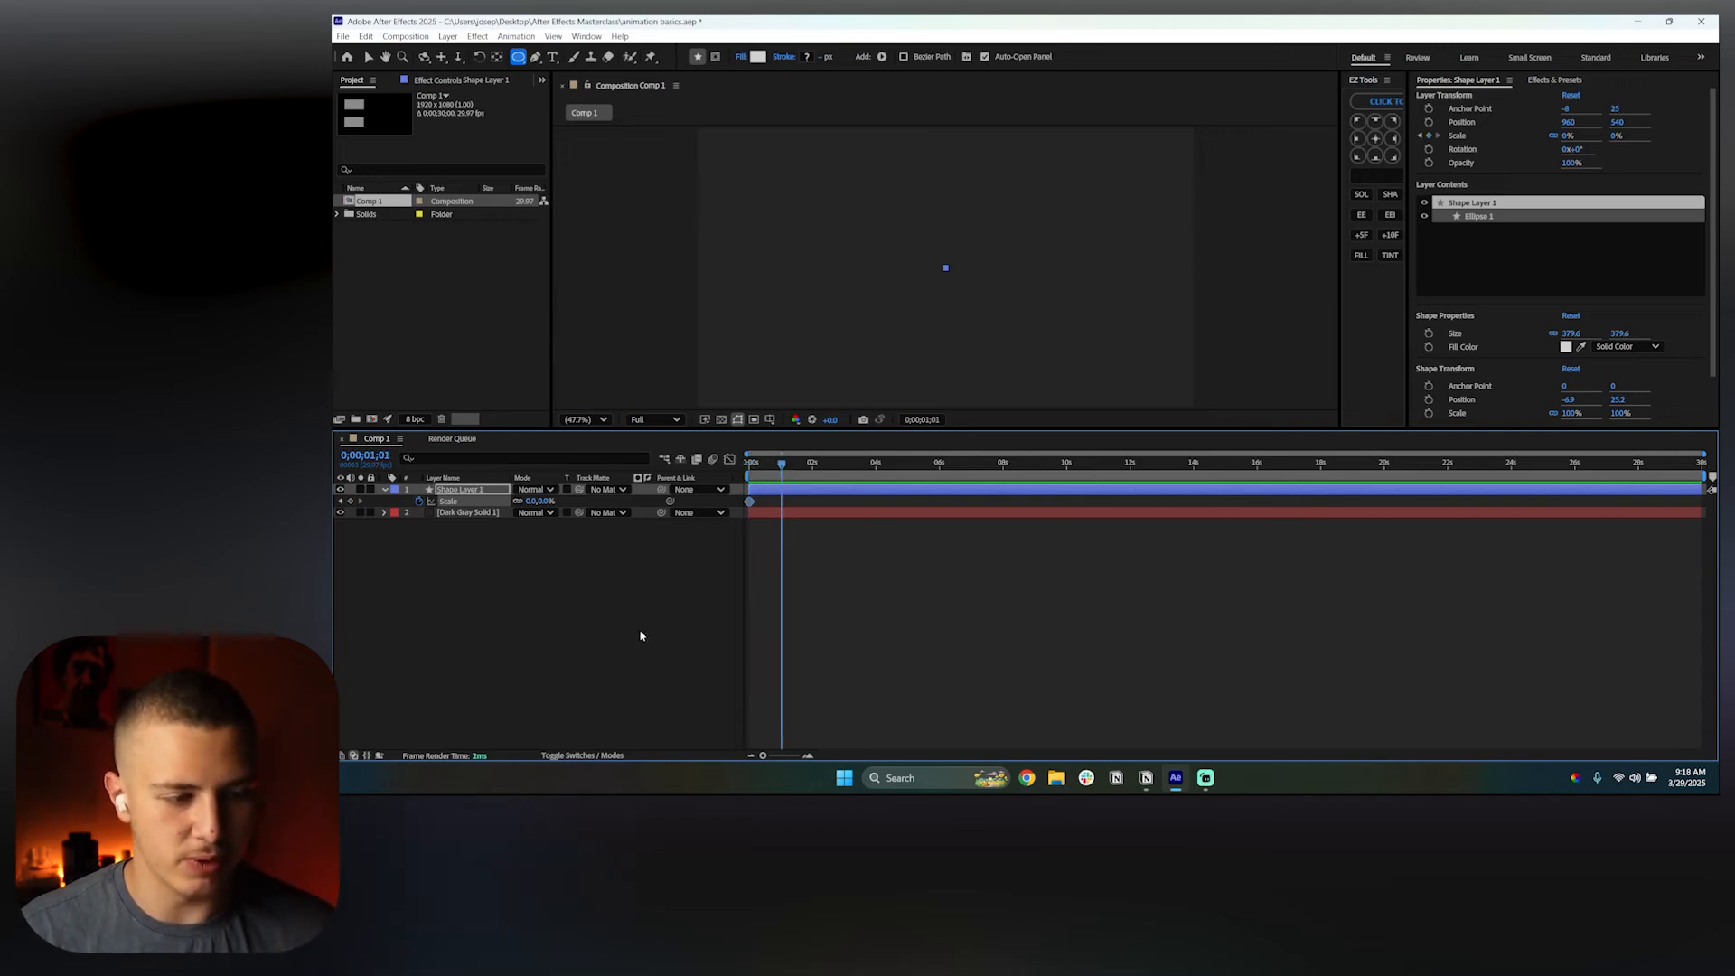
left_click(533, 502)
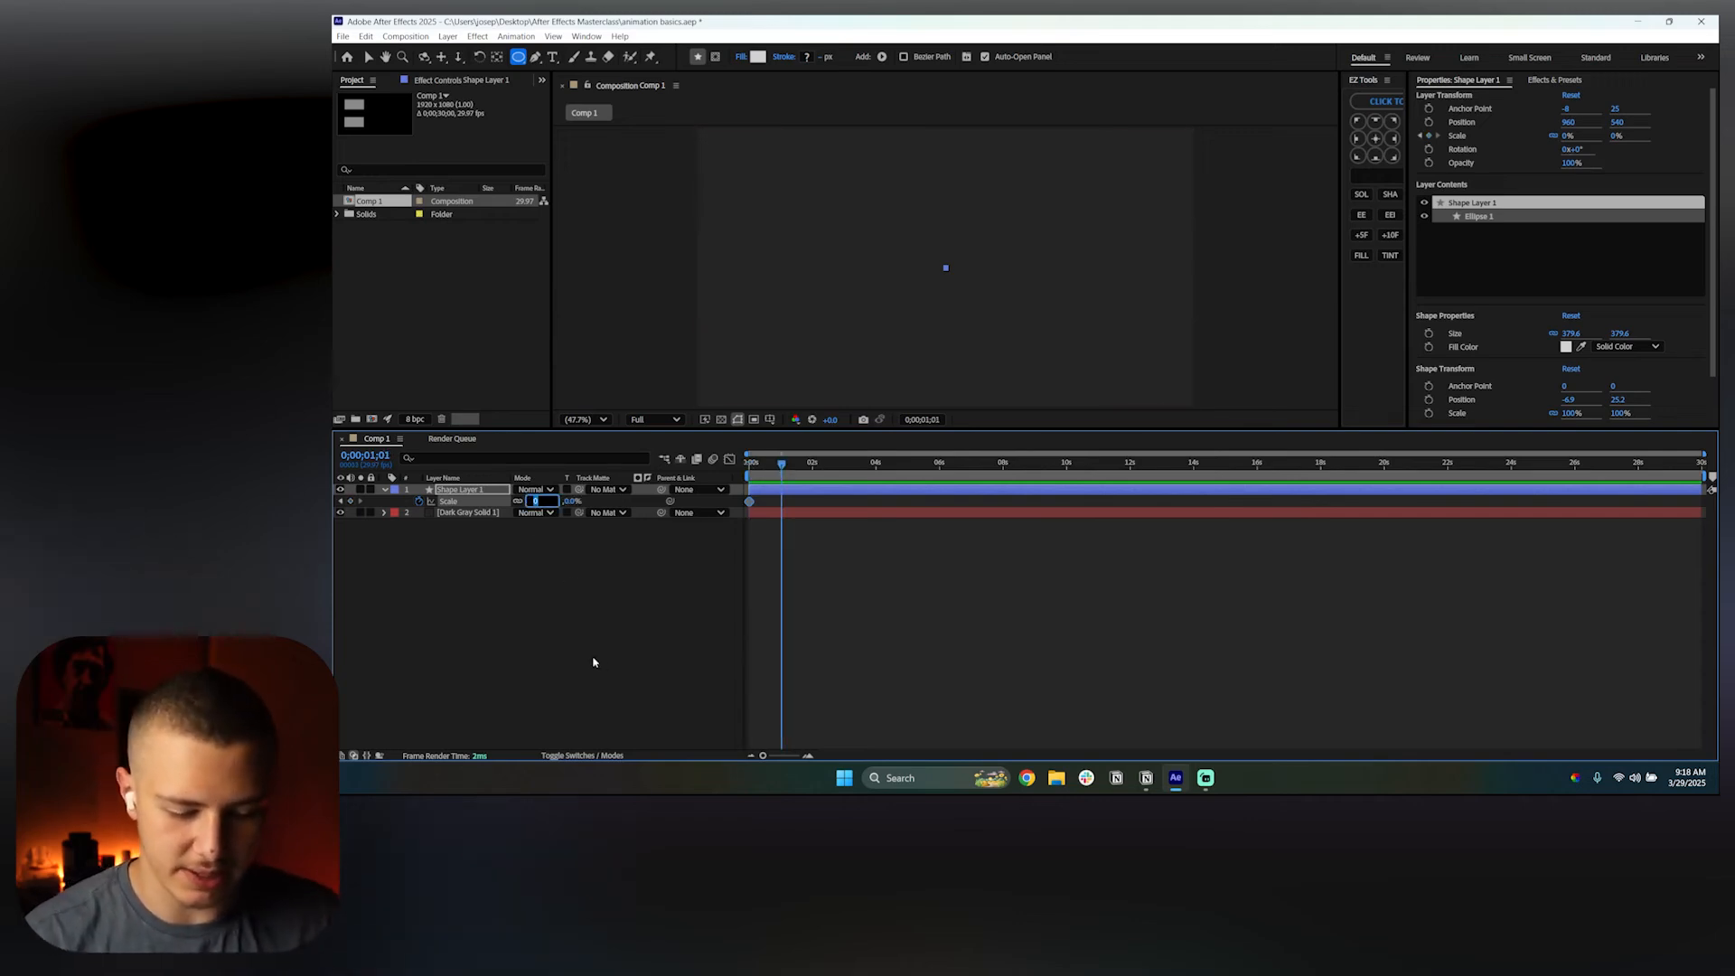
type("100")
key("Return")
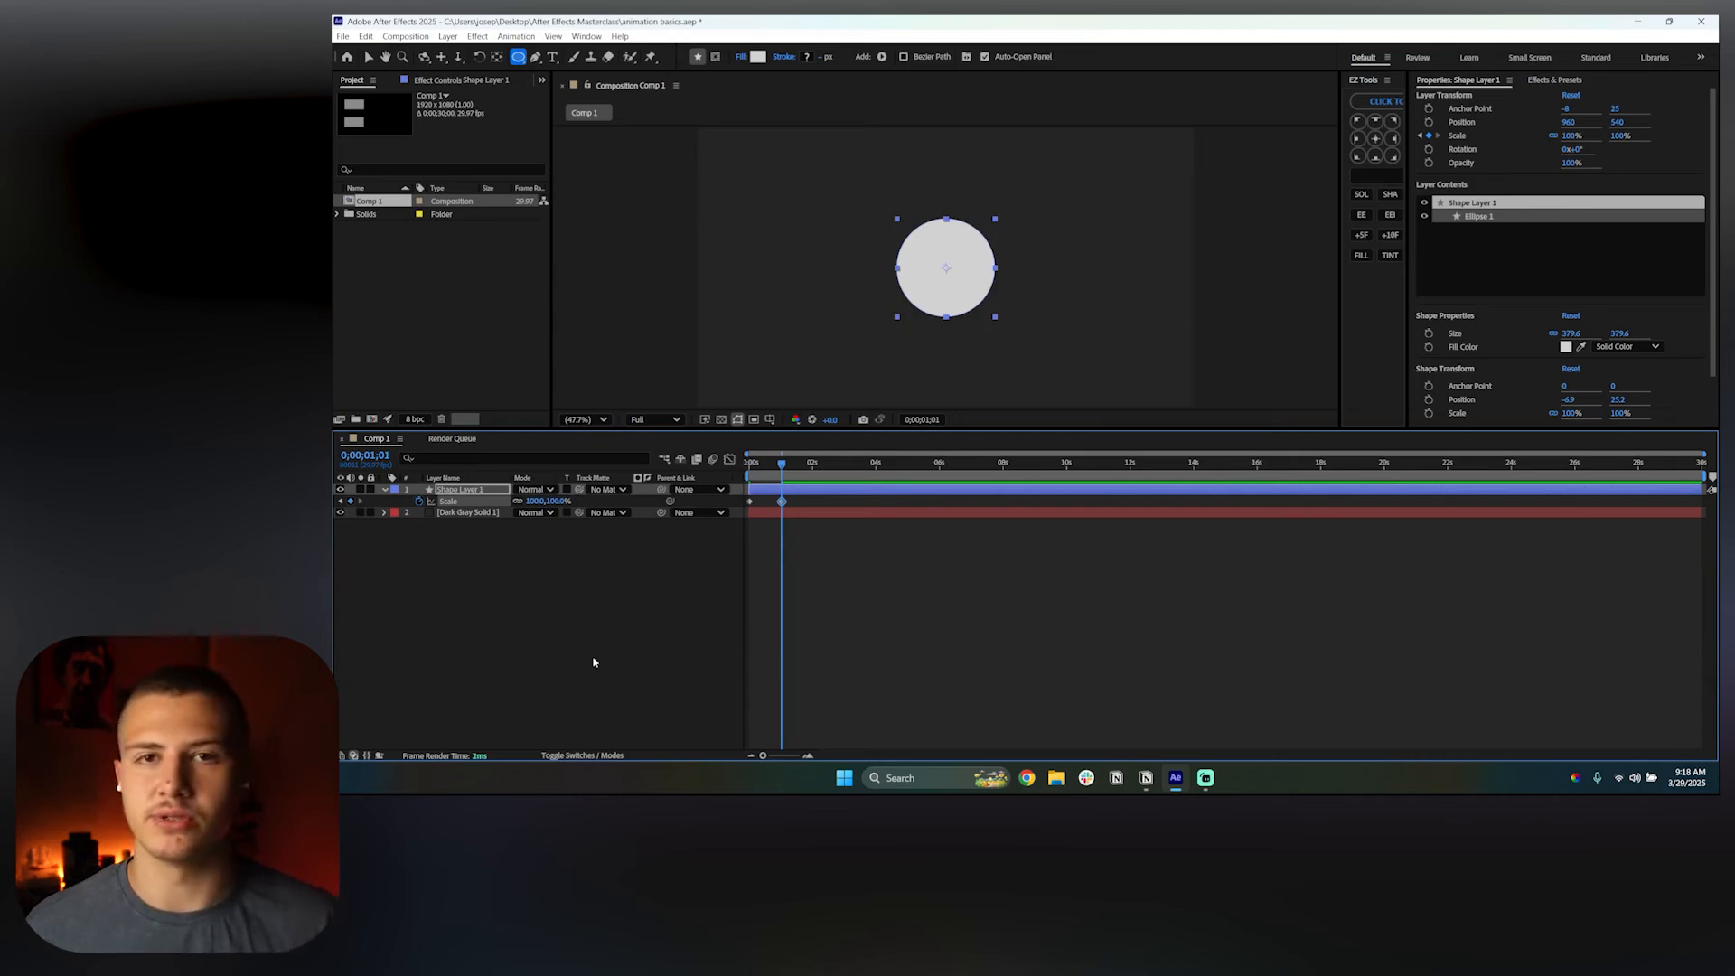
Play the scale animation from the start of the composition
key("Home")
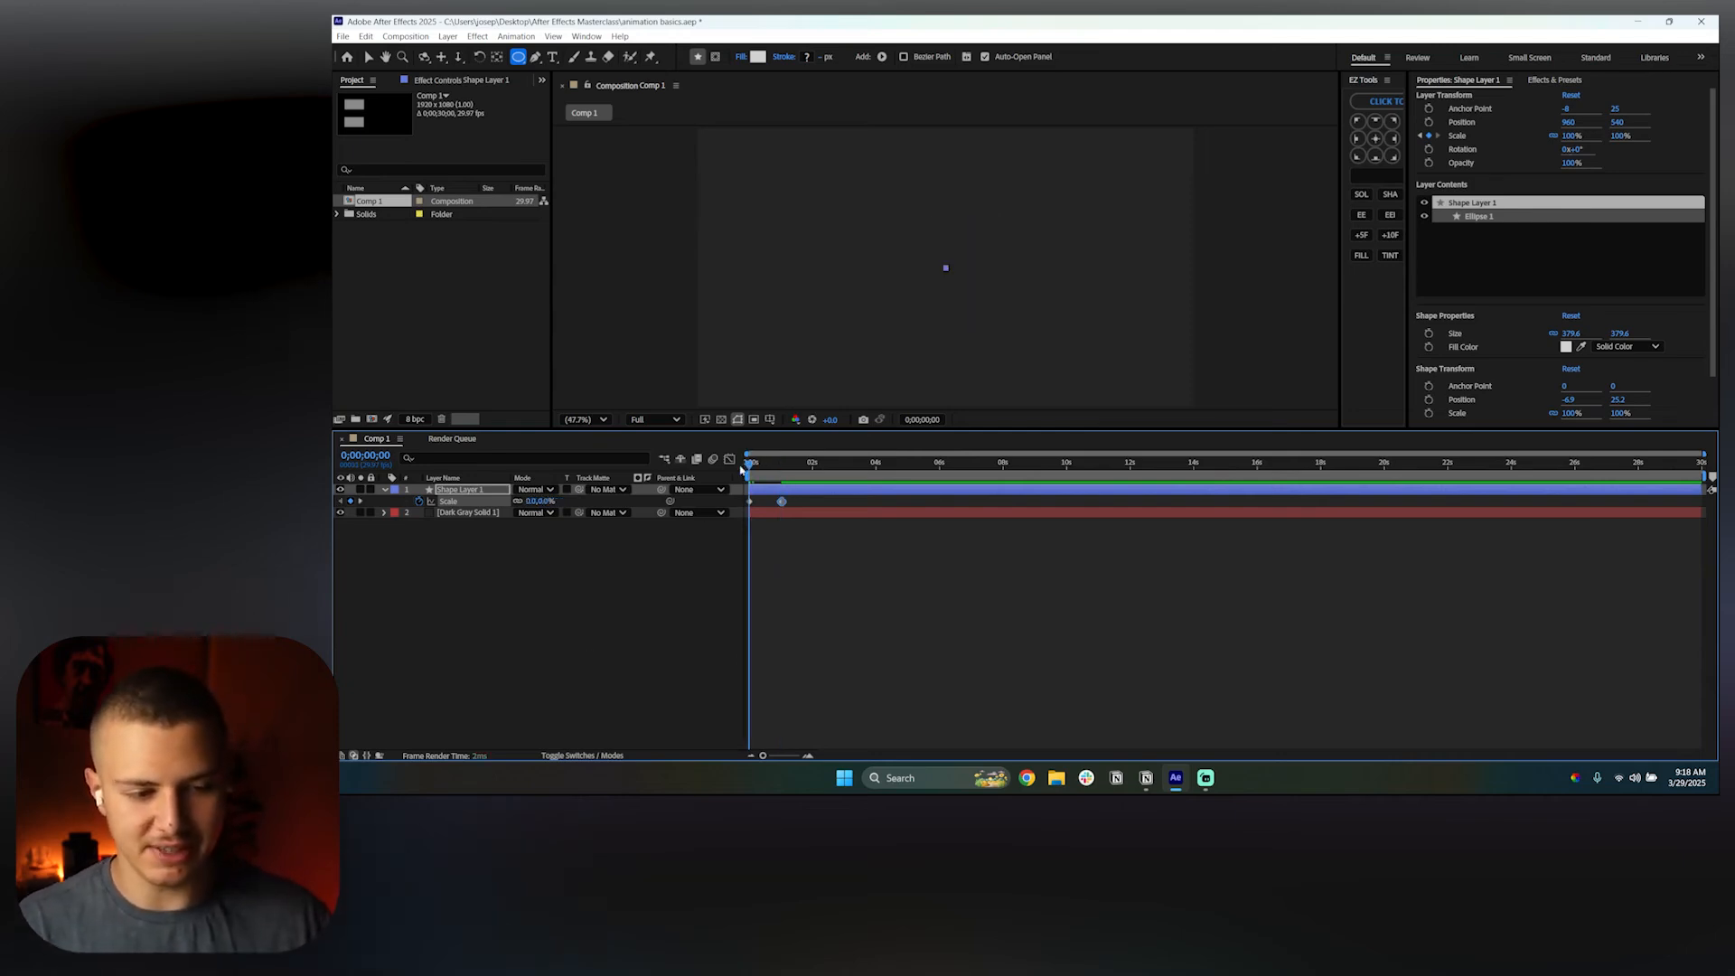
key("space")
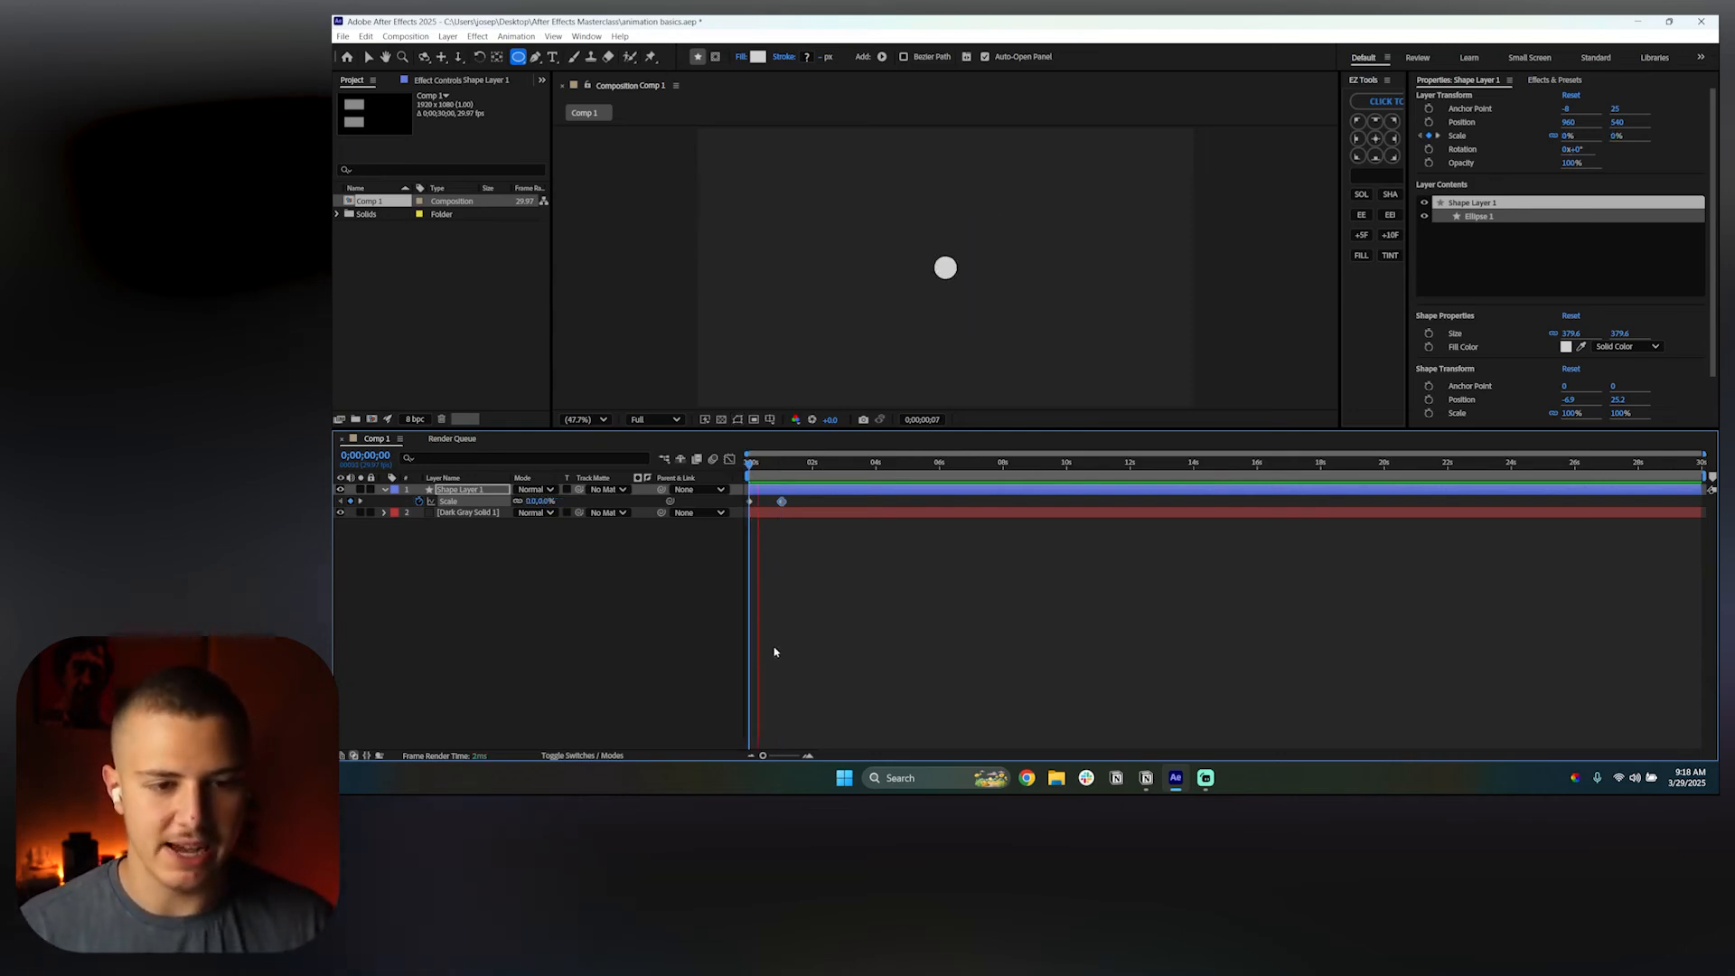
left_click(801, 661)
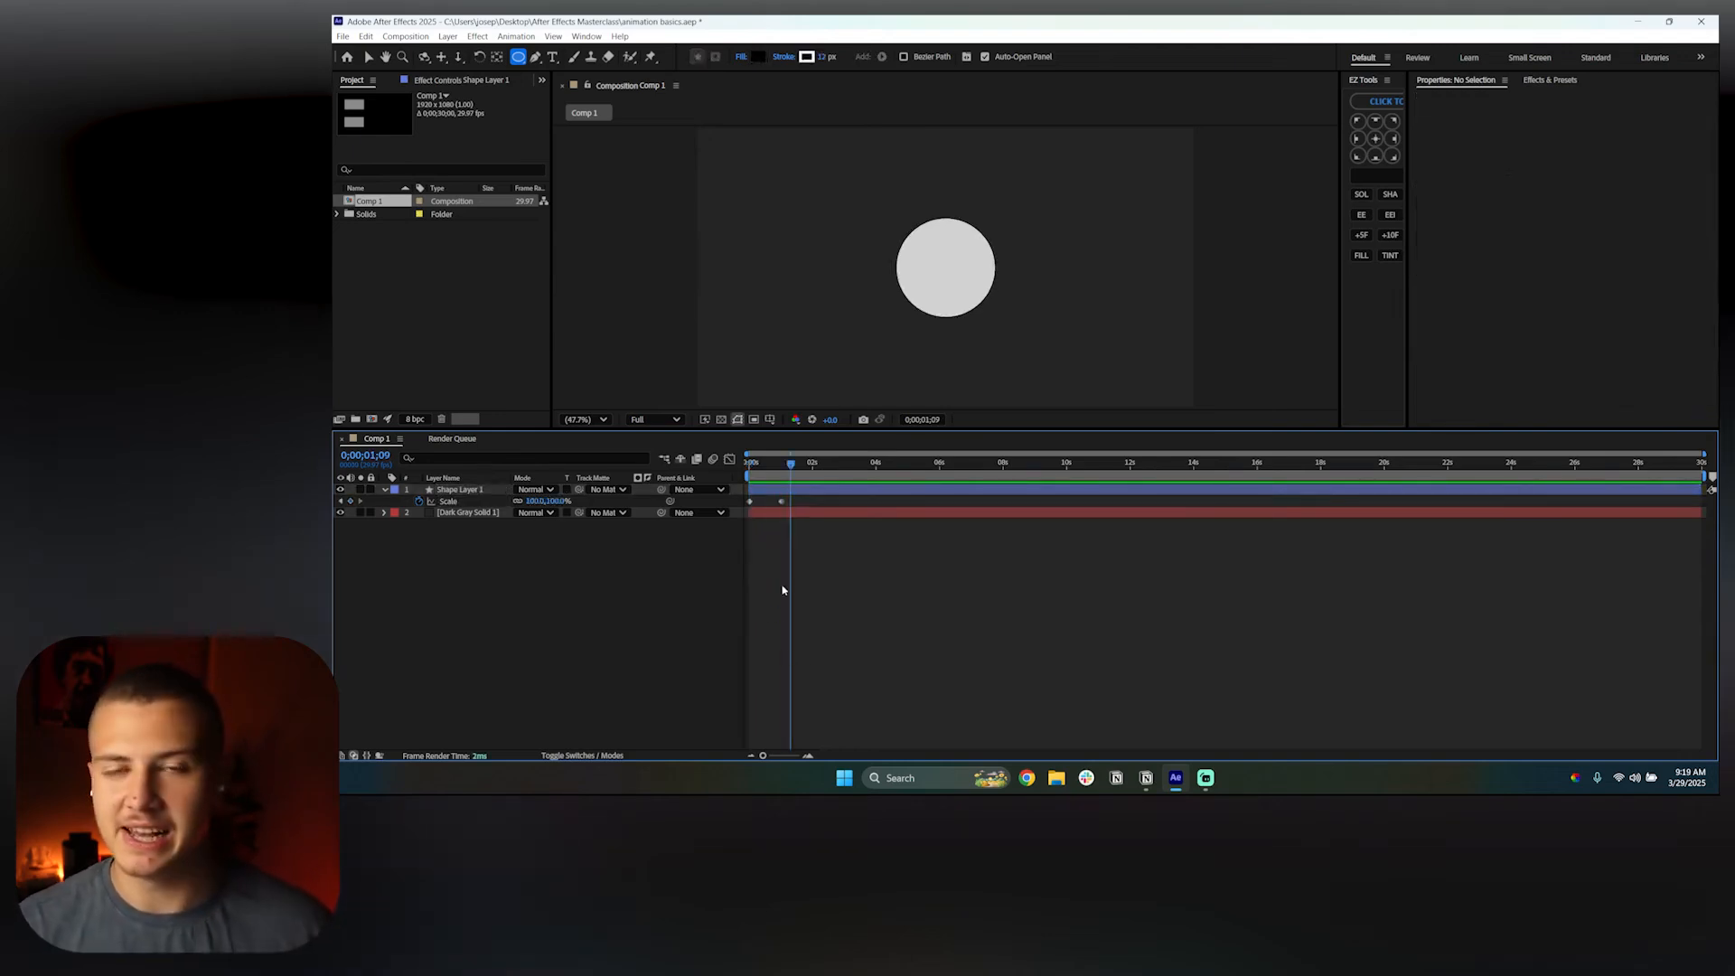
Display the Scale curve in the graph editor and apply Easy Ease In to both Scale keyframes
left_click(807, 488)
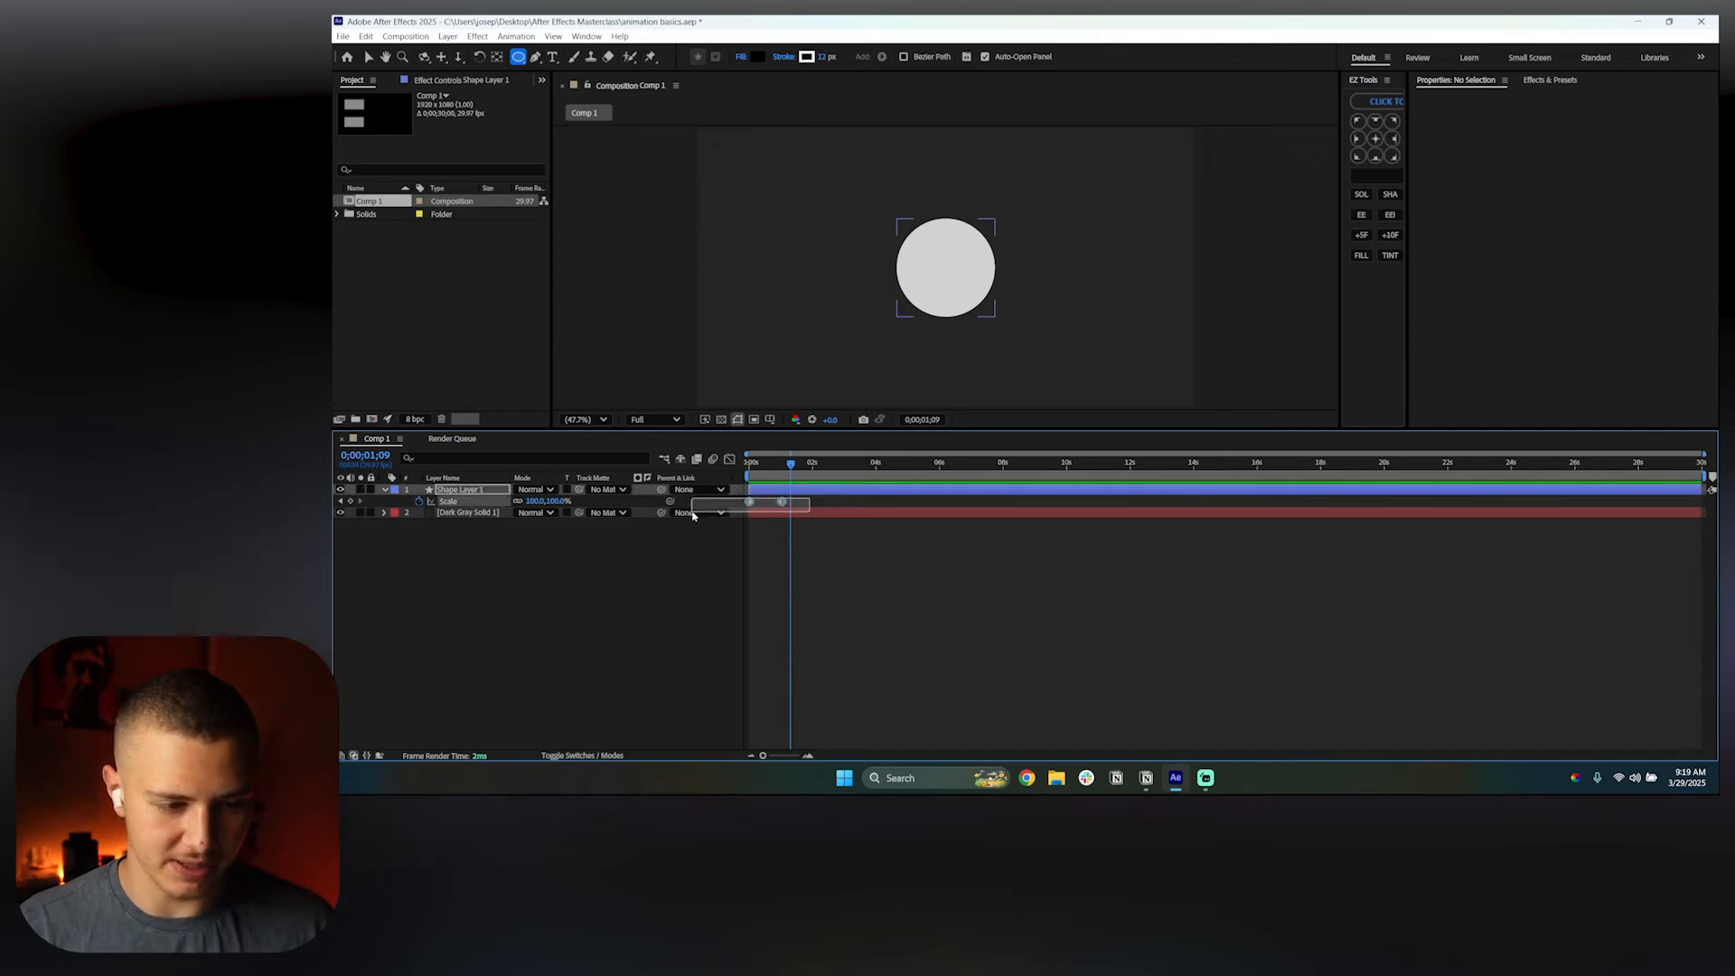
left_click(729, 459)
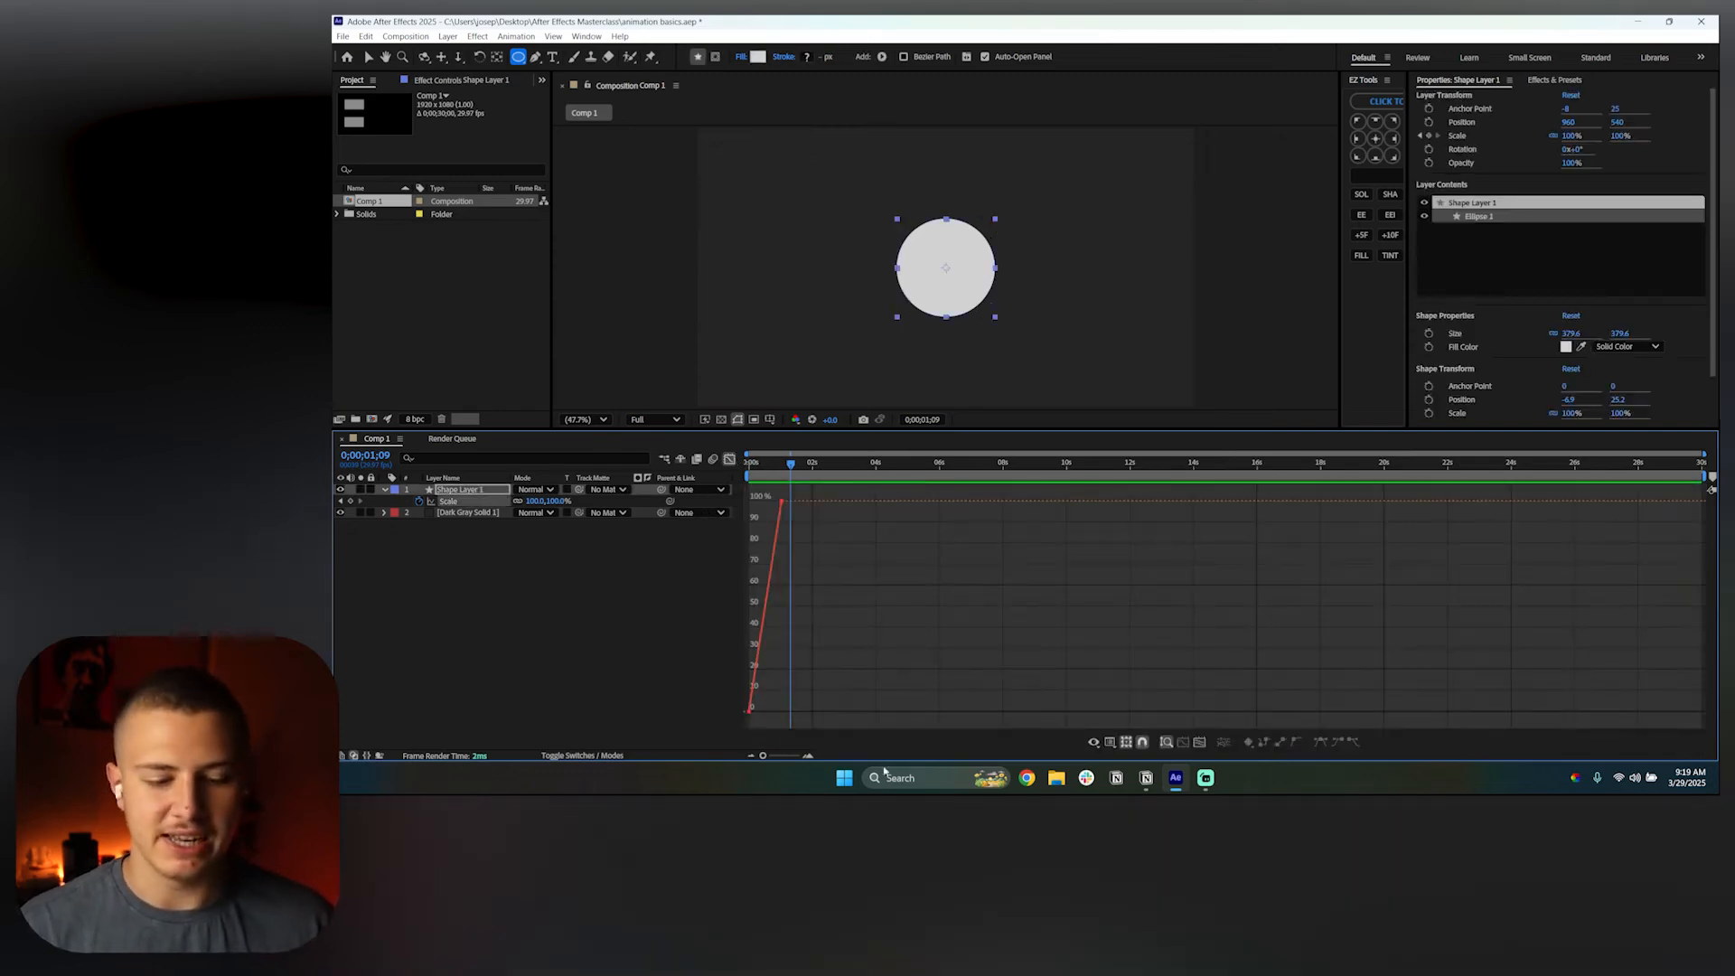
left_click_drag(762, 755, 797, 755)
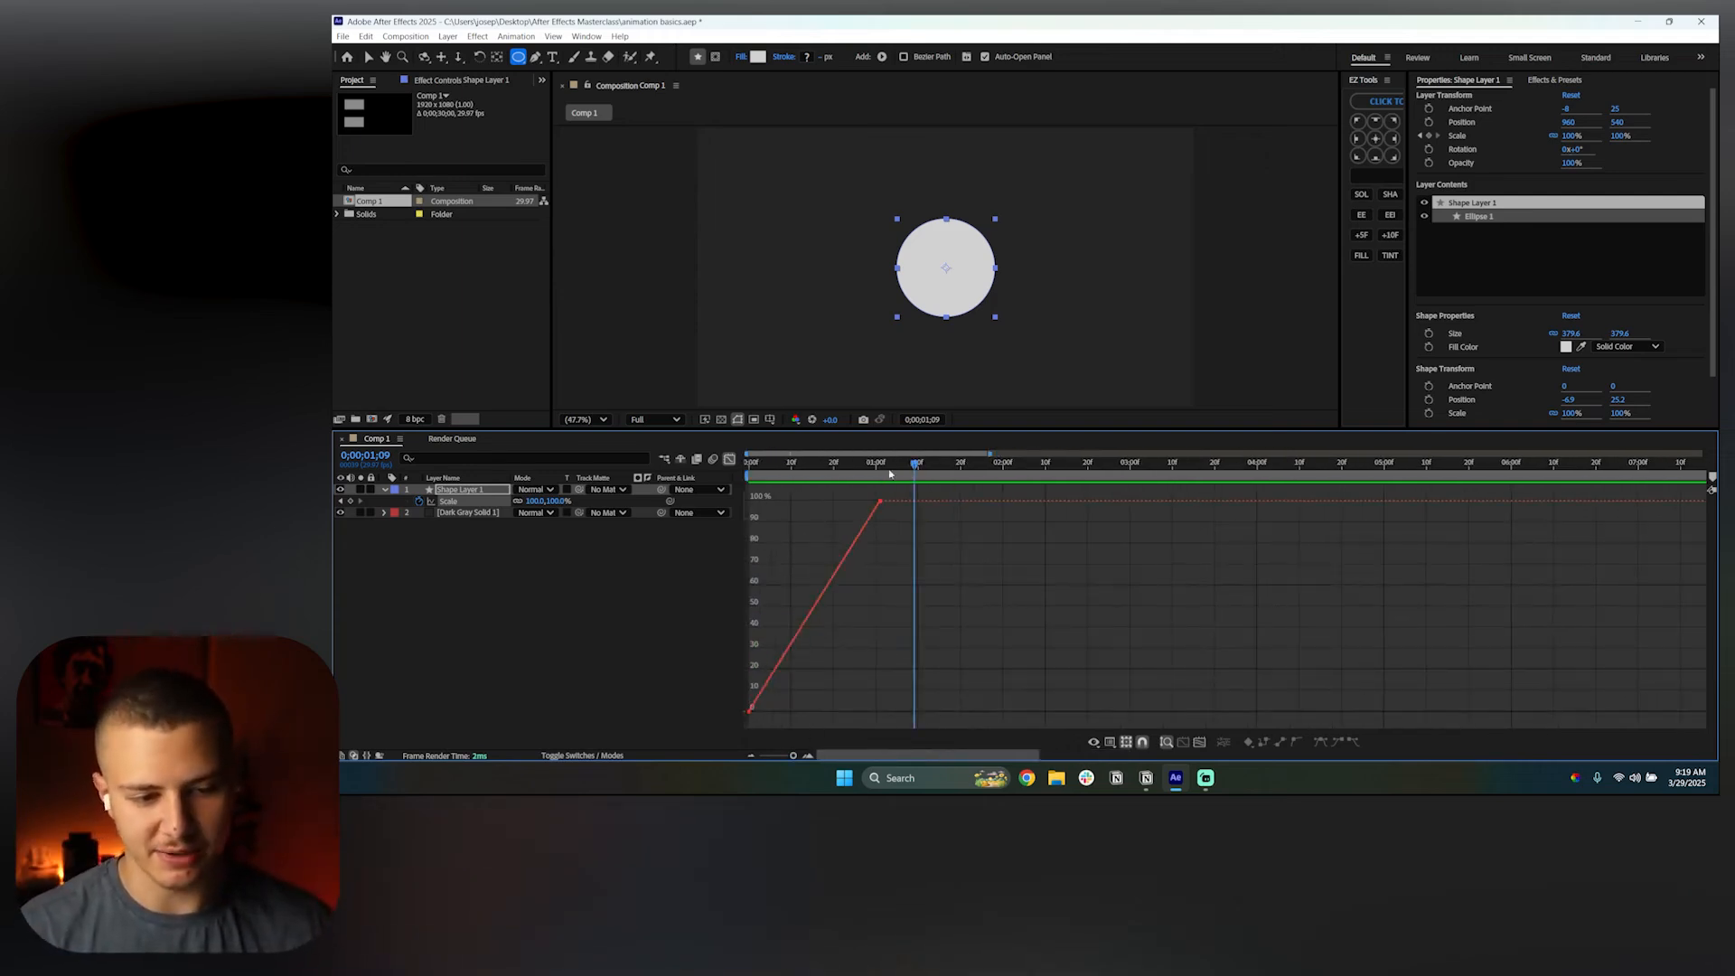
left_click_drag(894, 501, 693, 740)
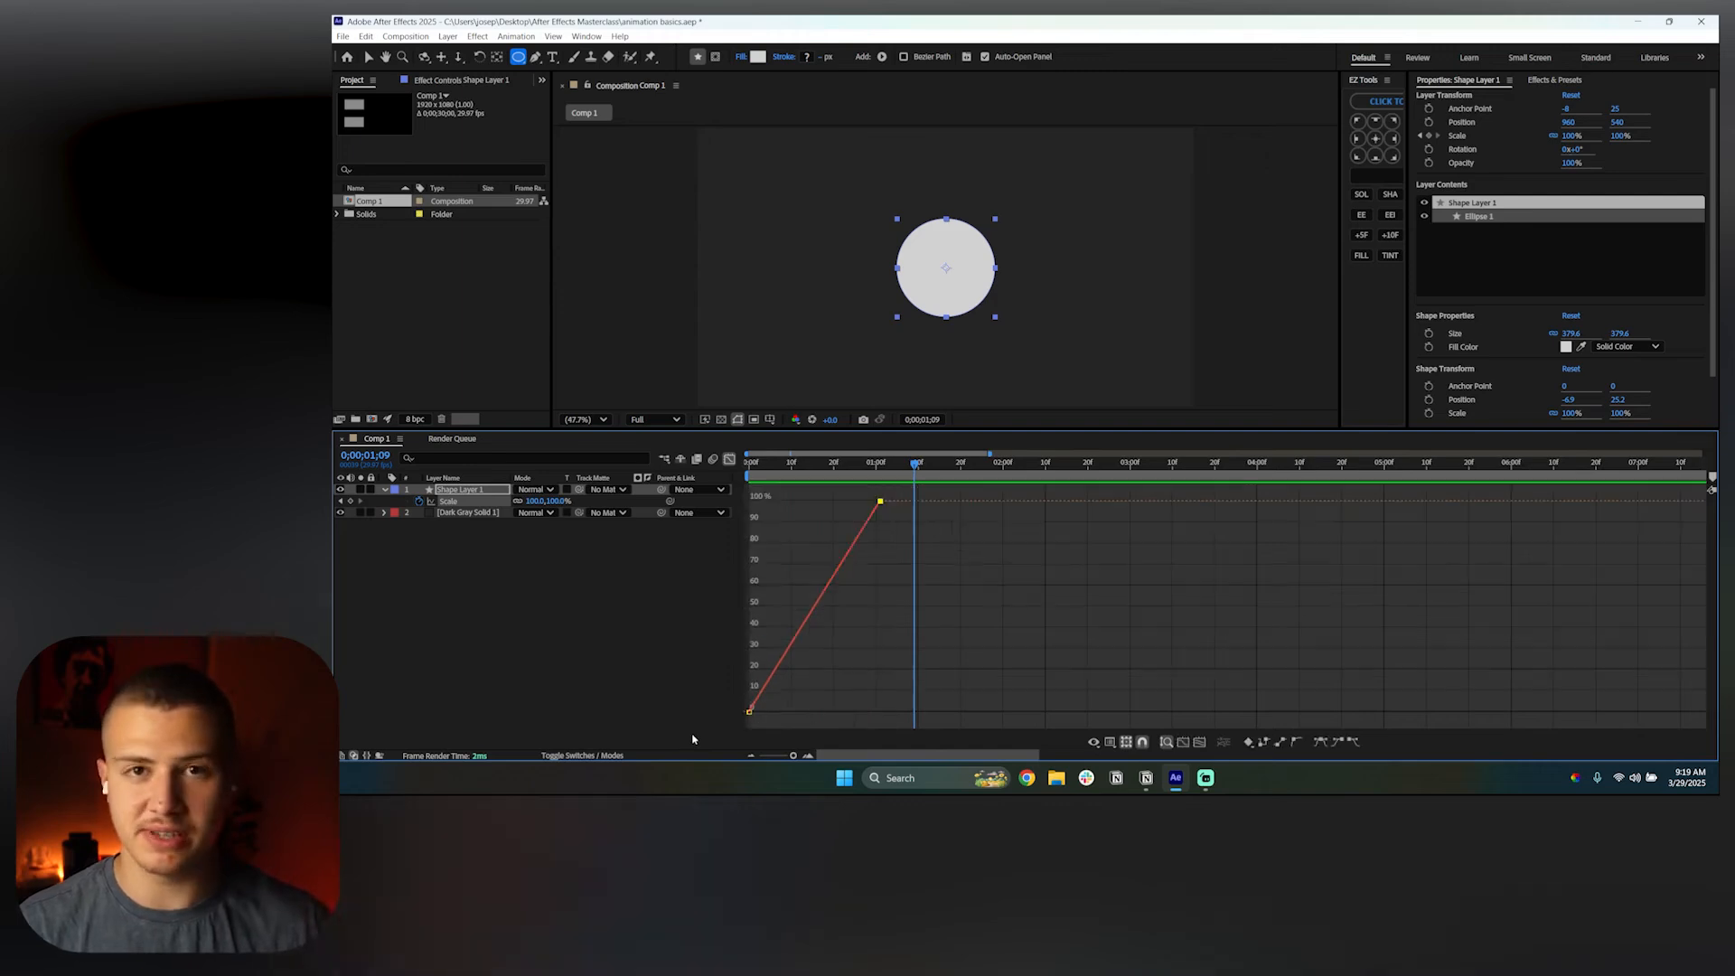
key("shift+F9")
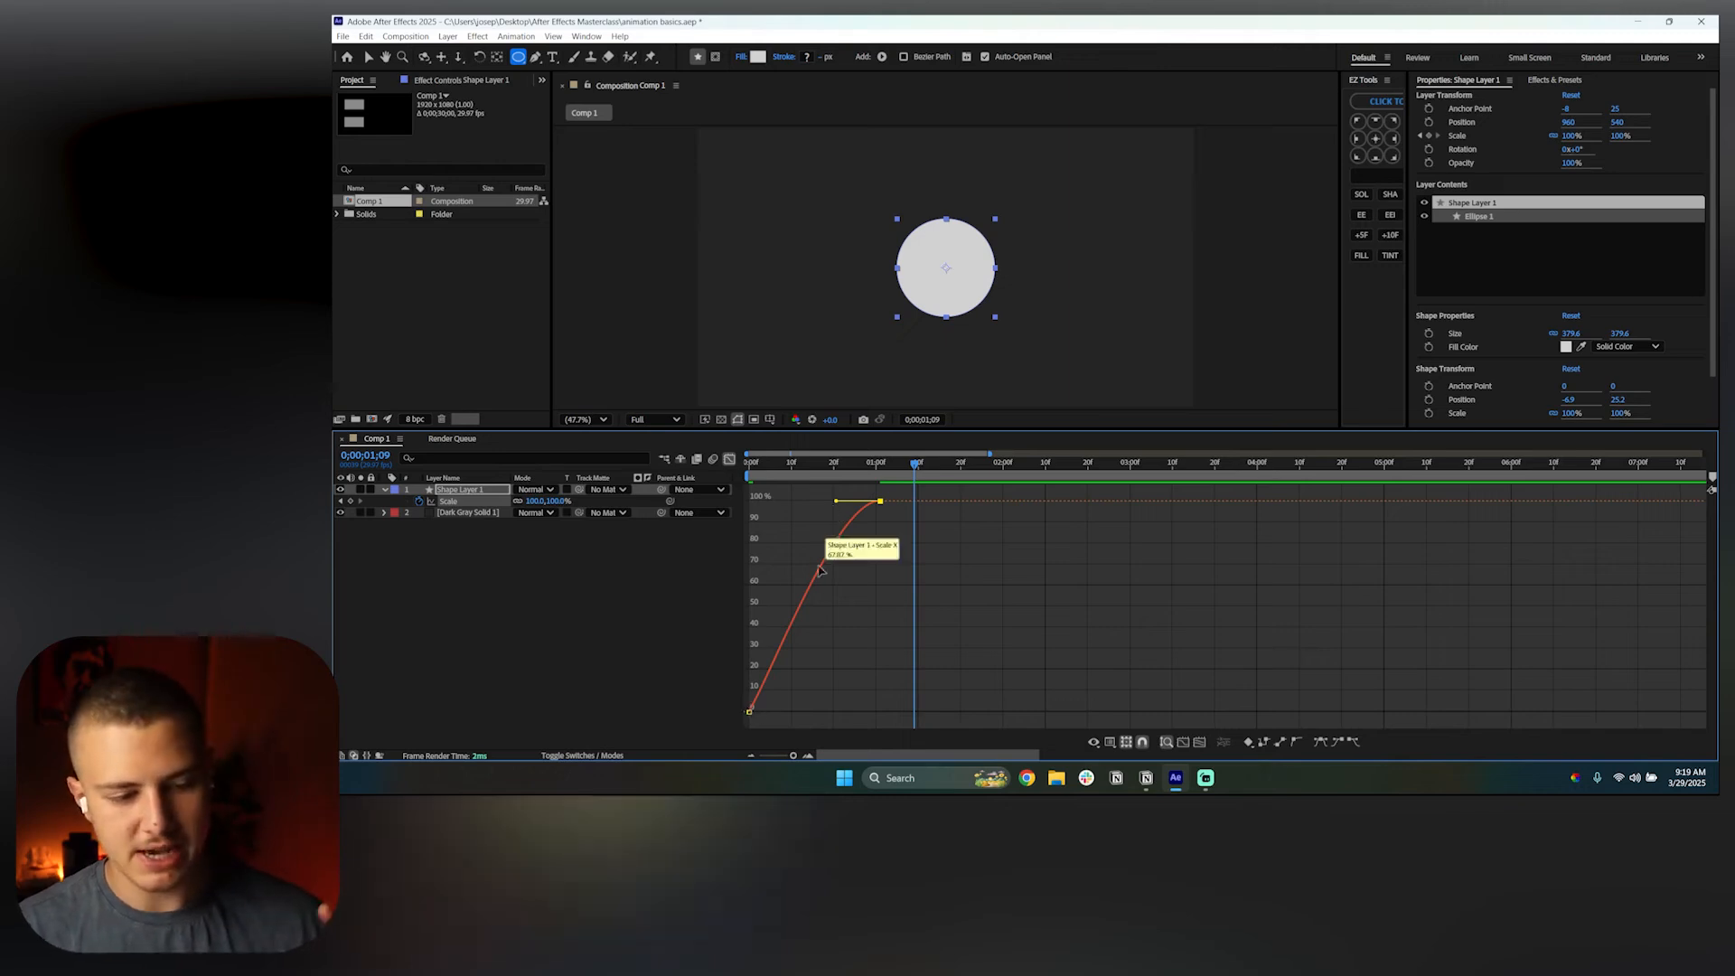
Ease the curve out of the first Scale keyframe by giving it a short horizontal handle
left_click(749, 712)
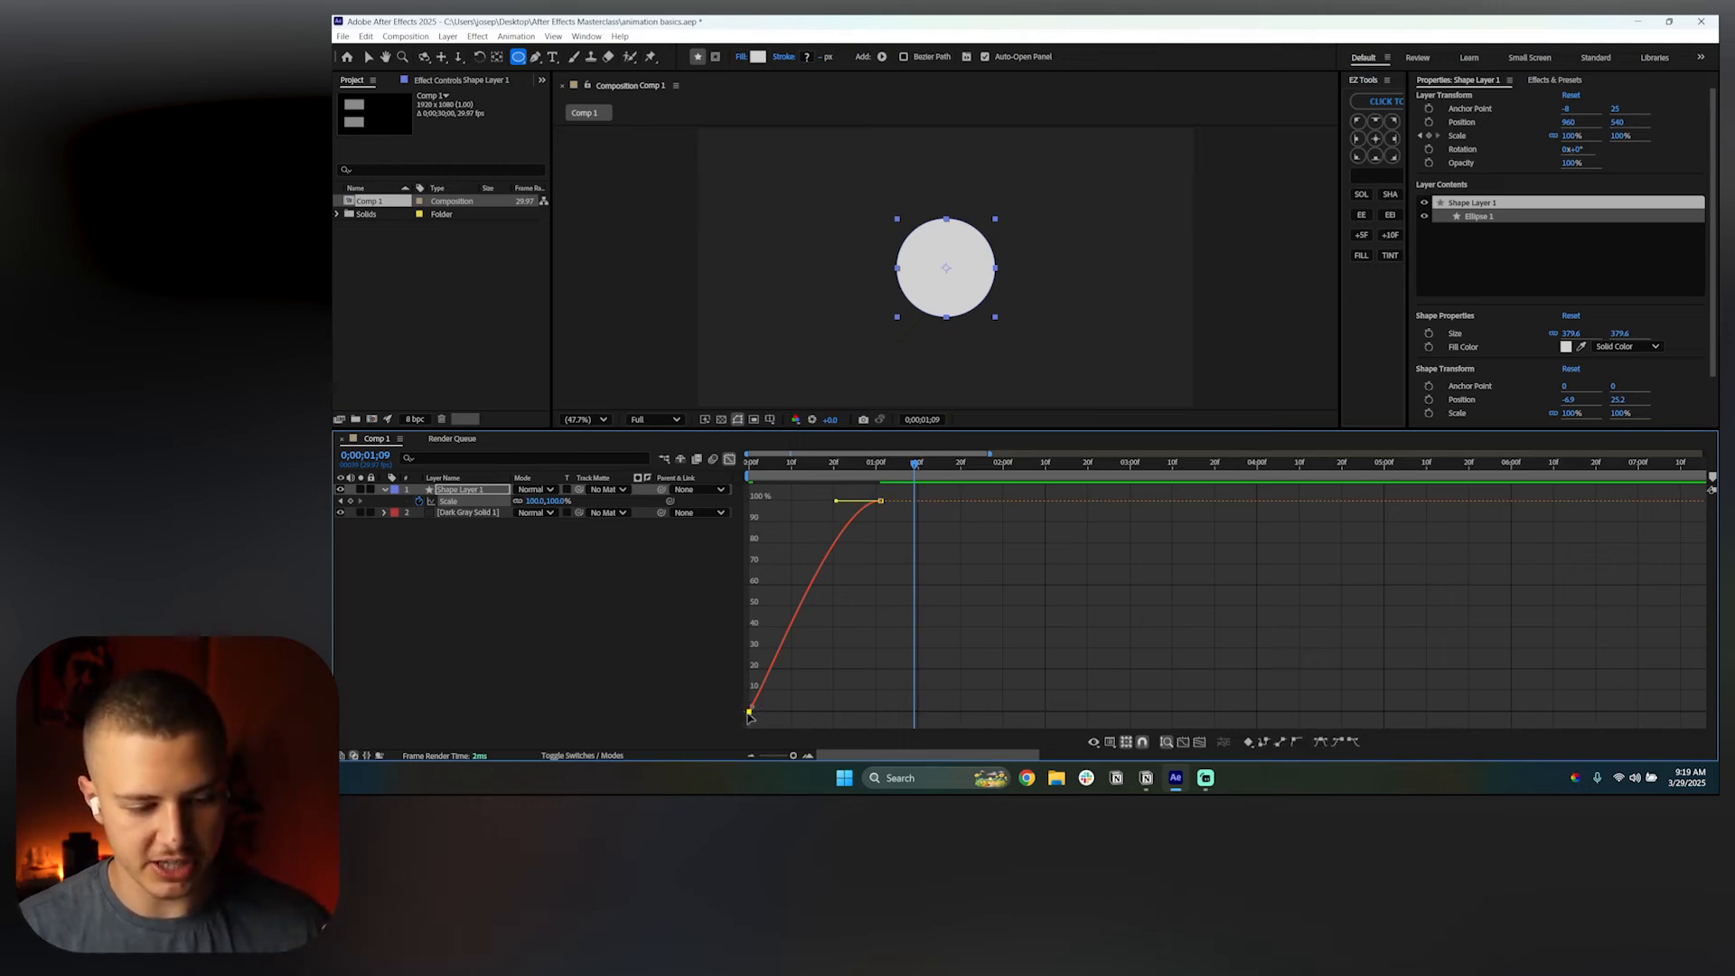
mouse_move(791, 697)
left_mouse_down()
mouse_move(754, 719)
mouse_move(774, 712)
left_mouse_up()
key("F9")
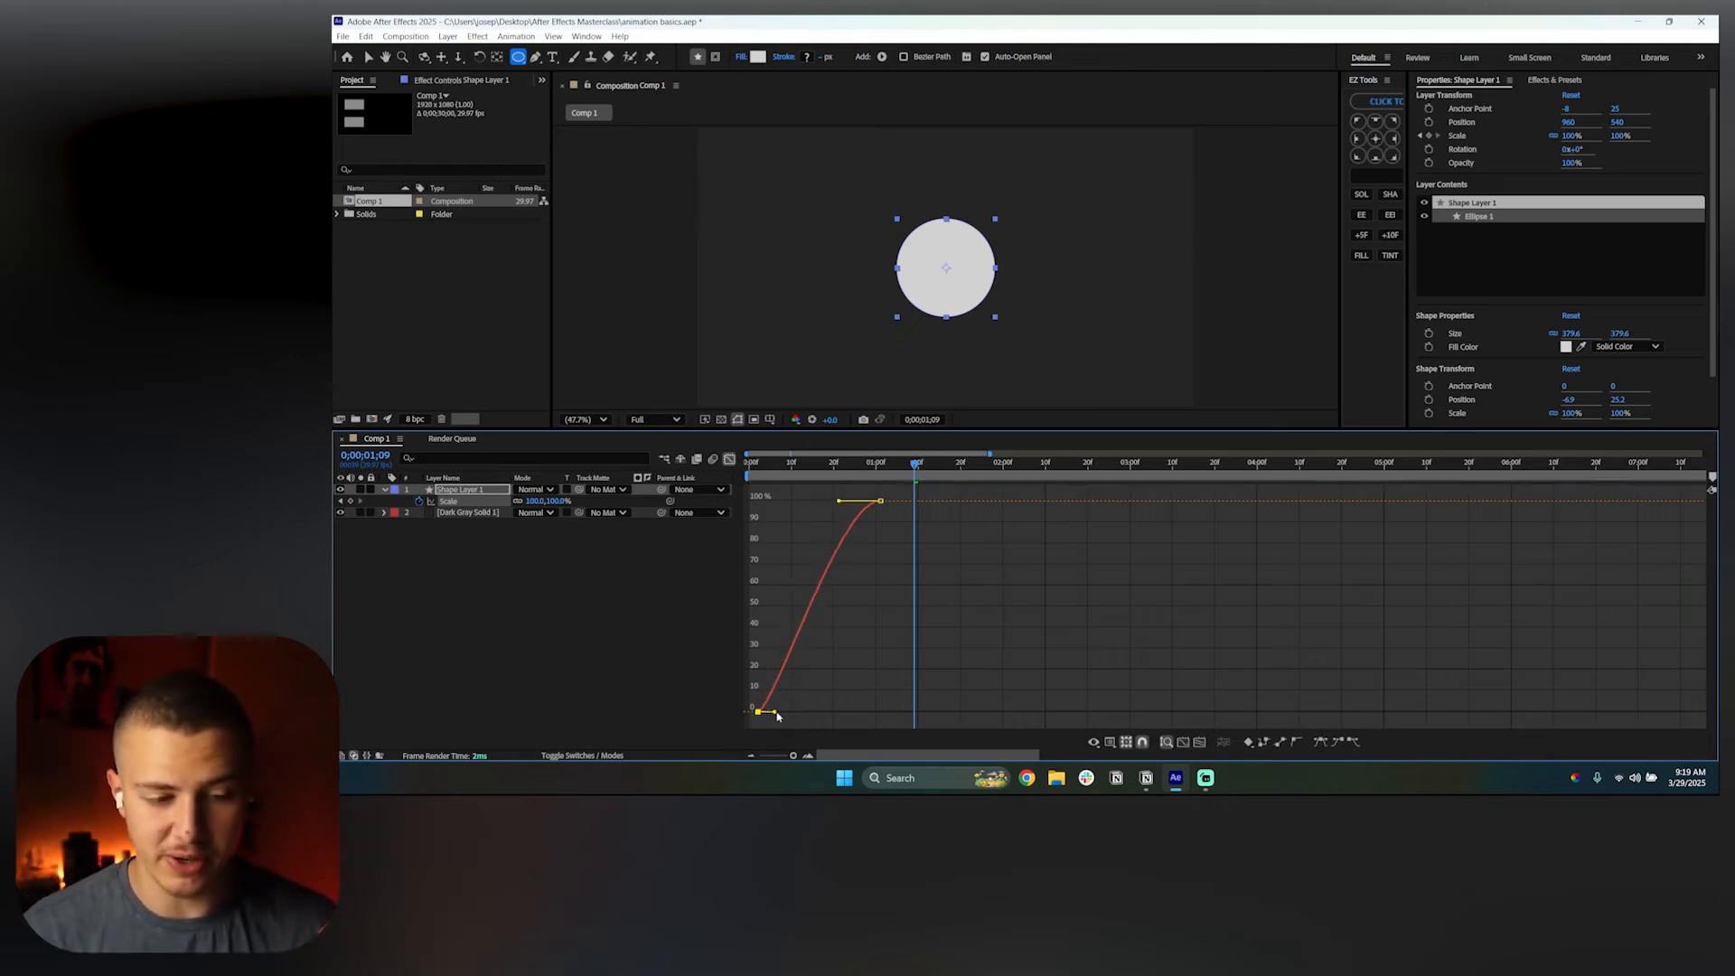
Reshape the Scale curve to rise steeply and flatten towards the last keyframe, and preview it from the start
mouse_move(837, 502)
left_mouse_down()
mouse_move(765, 500)
mouse_move(759, 466)
mouse_move(872, 470)
mouse_move(846, 488)
left_mouse_up()
left_click(823, 465)
key("Home")
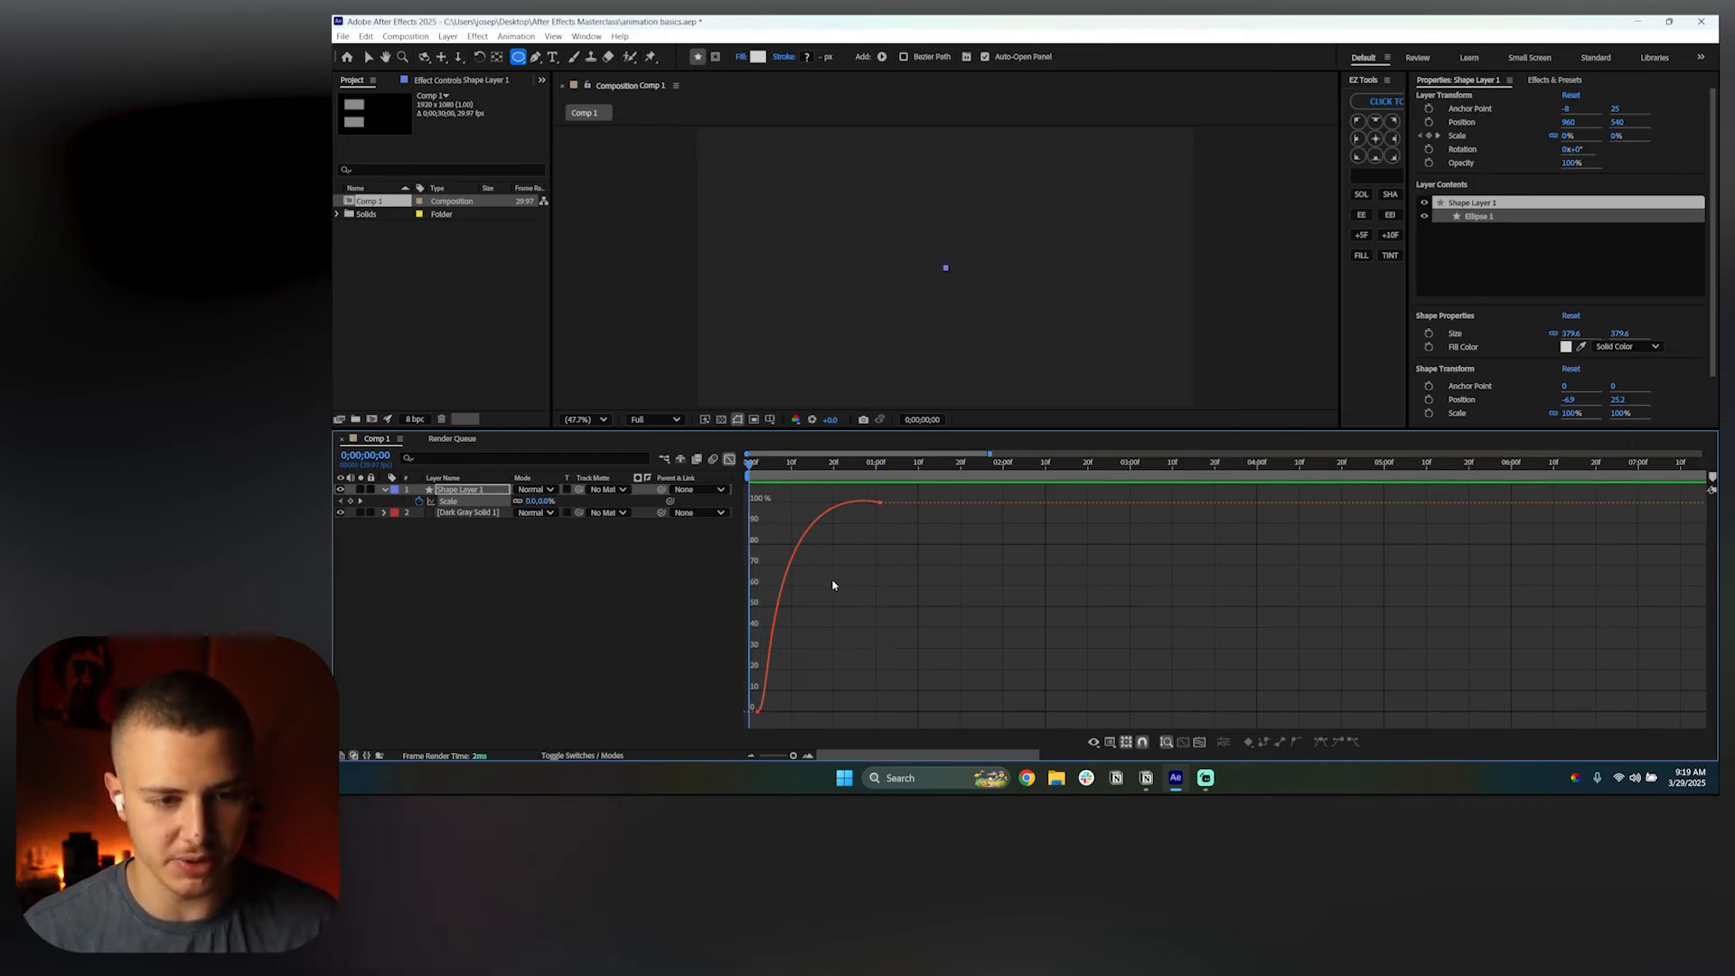
key("space")
Move the last Scale keyframe to about 110% at 0;00;01;10 and play the animation
left_click_drag(881, 502, 919, 507)
left_click_drag(760, 506, 718, 525)
left_click(821, 497)
key("space")
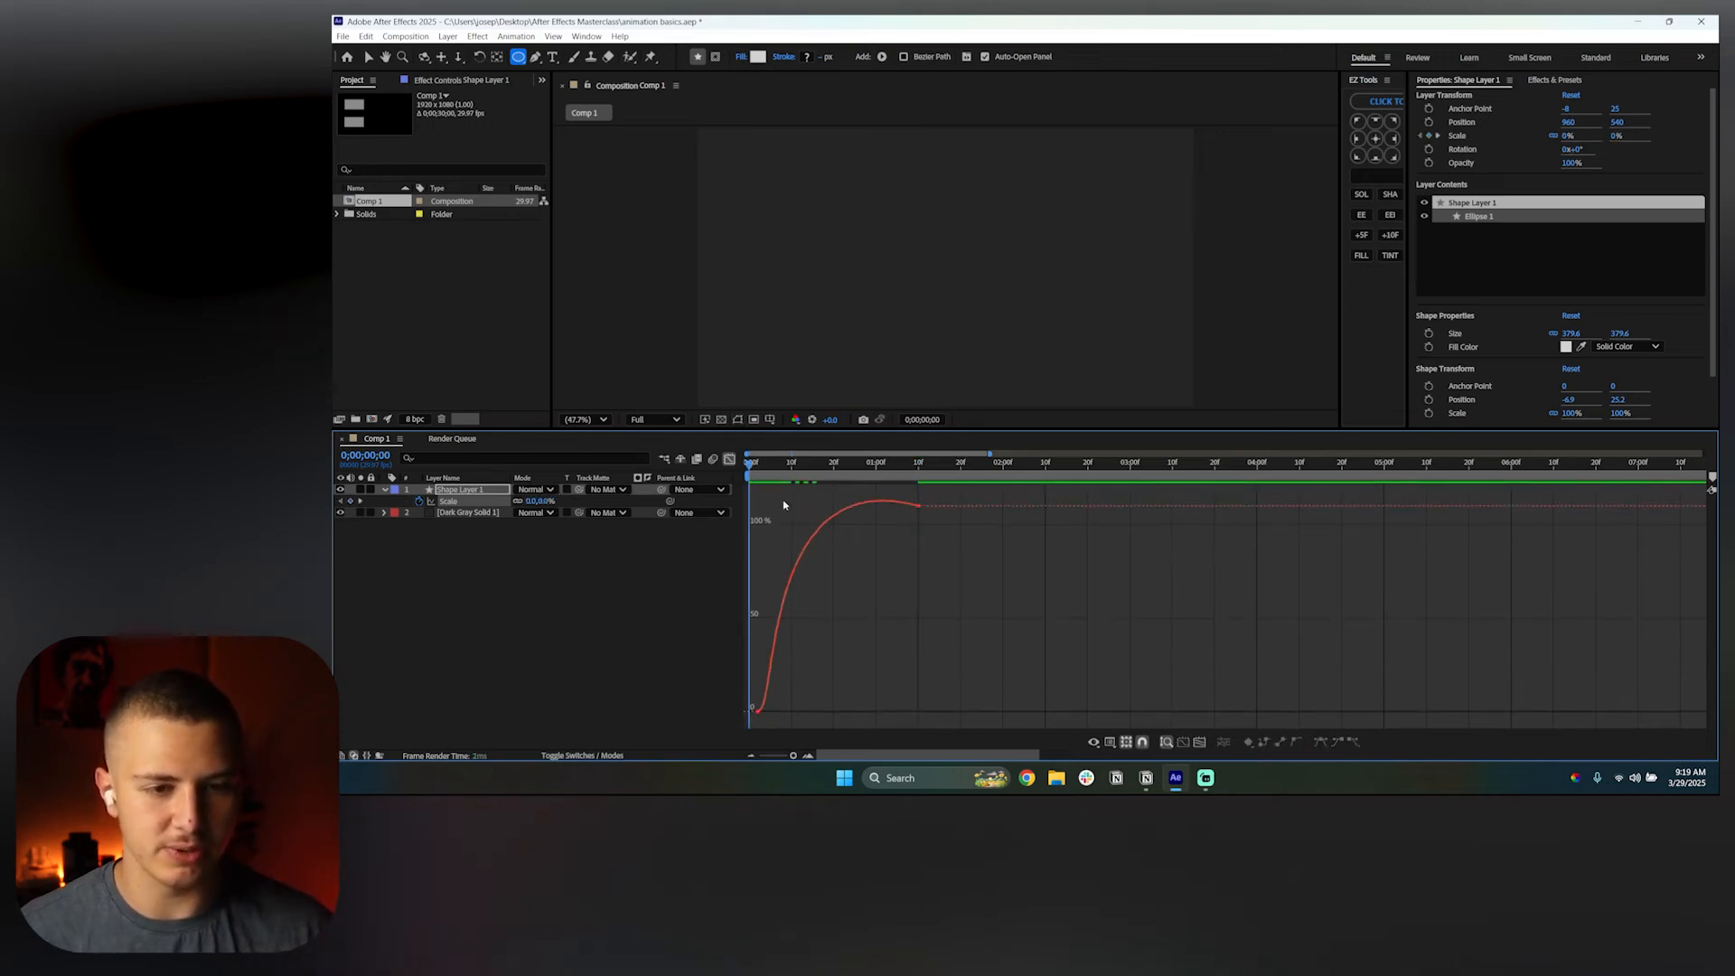
Close the graph editor and play the circle's scale animation with the keyframes shown in the timeline
key("space")
left_click(730, 459)
key("space")
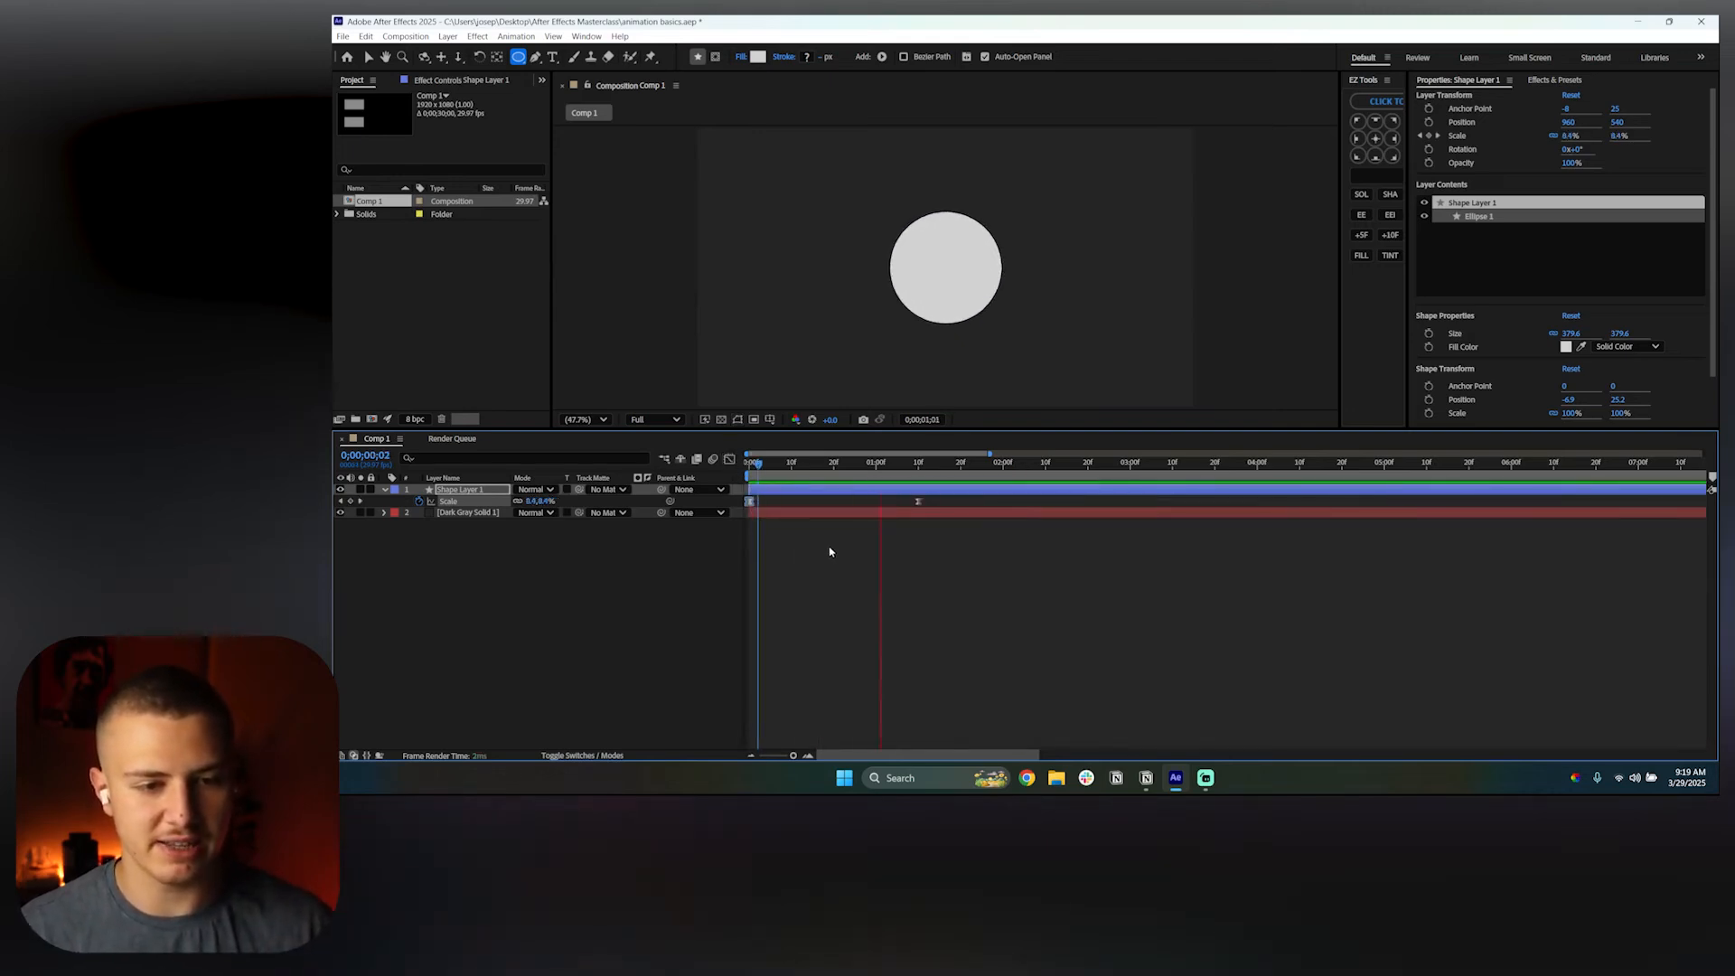
key("space")
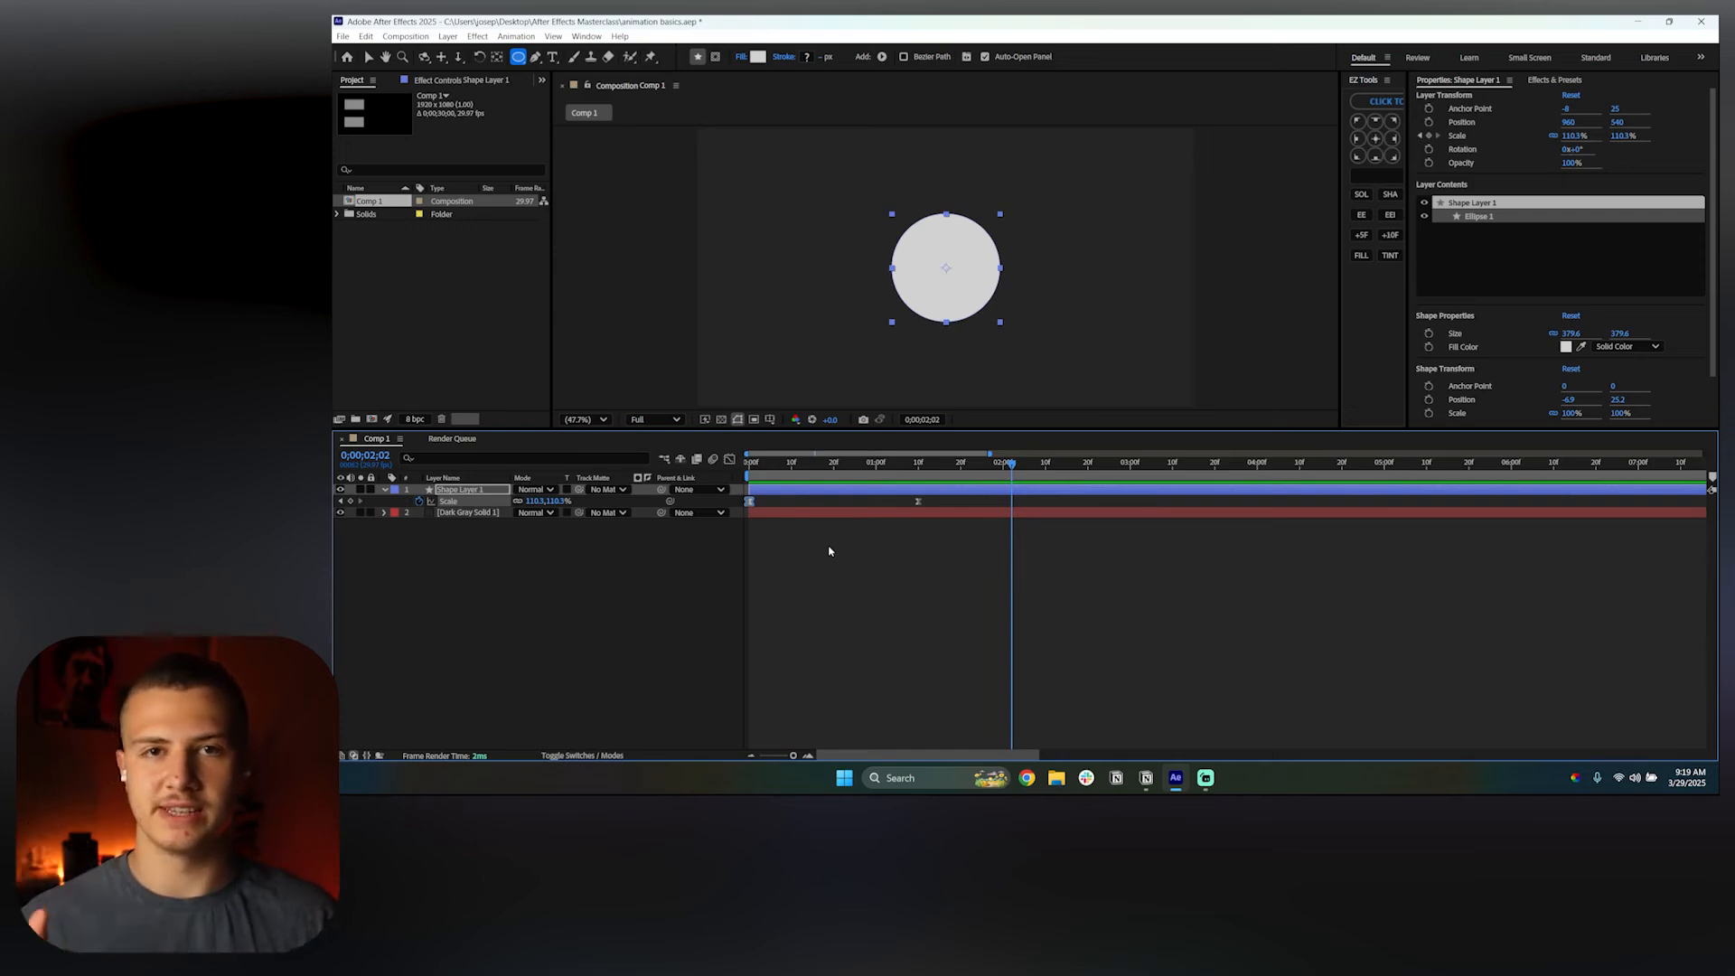
left_click(832, 555)
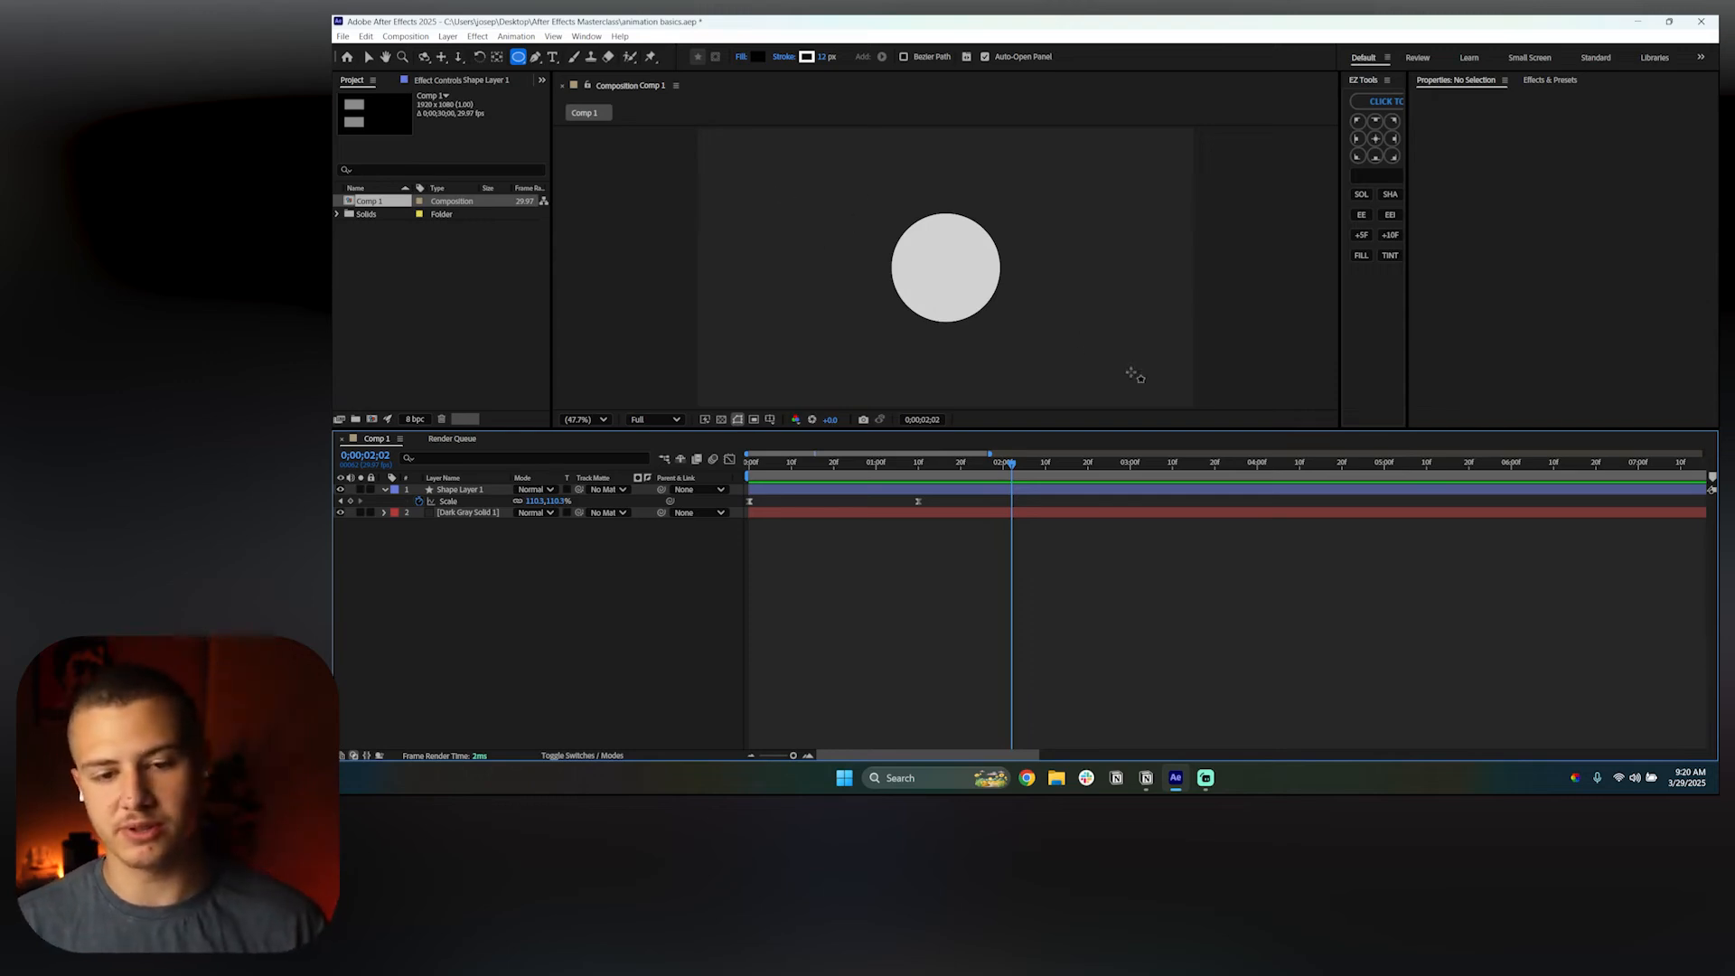
left_click(877, 493)
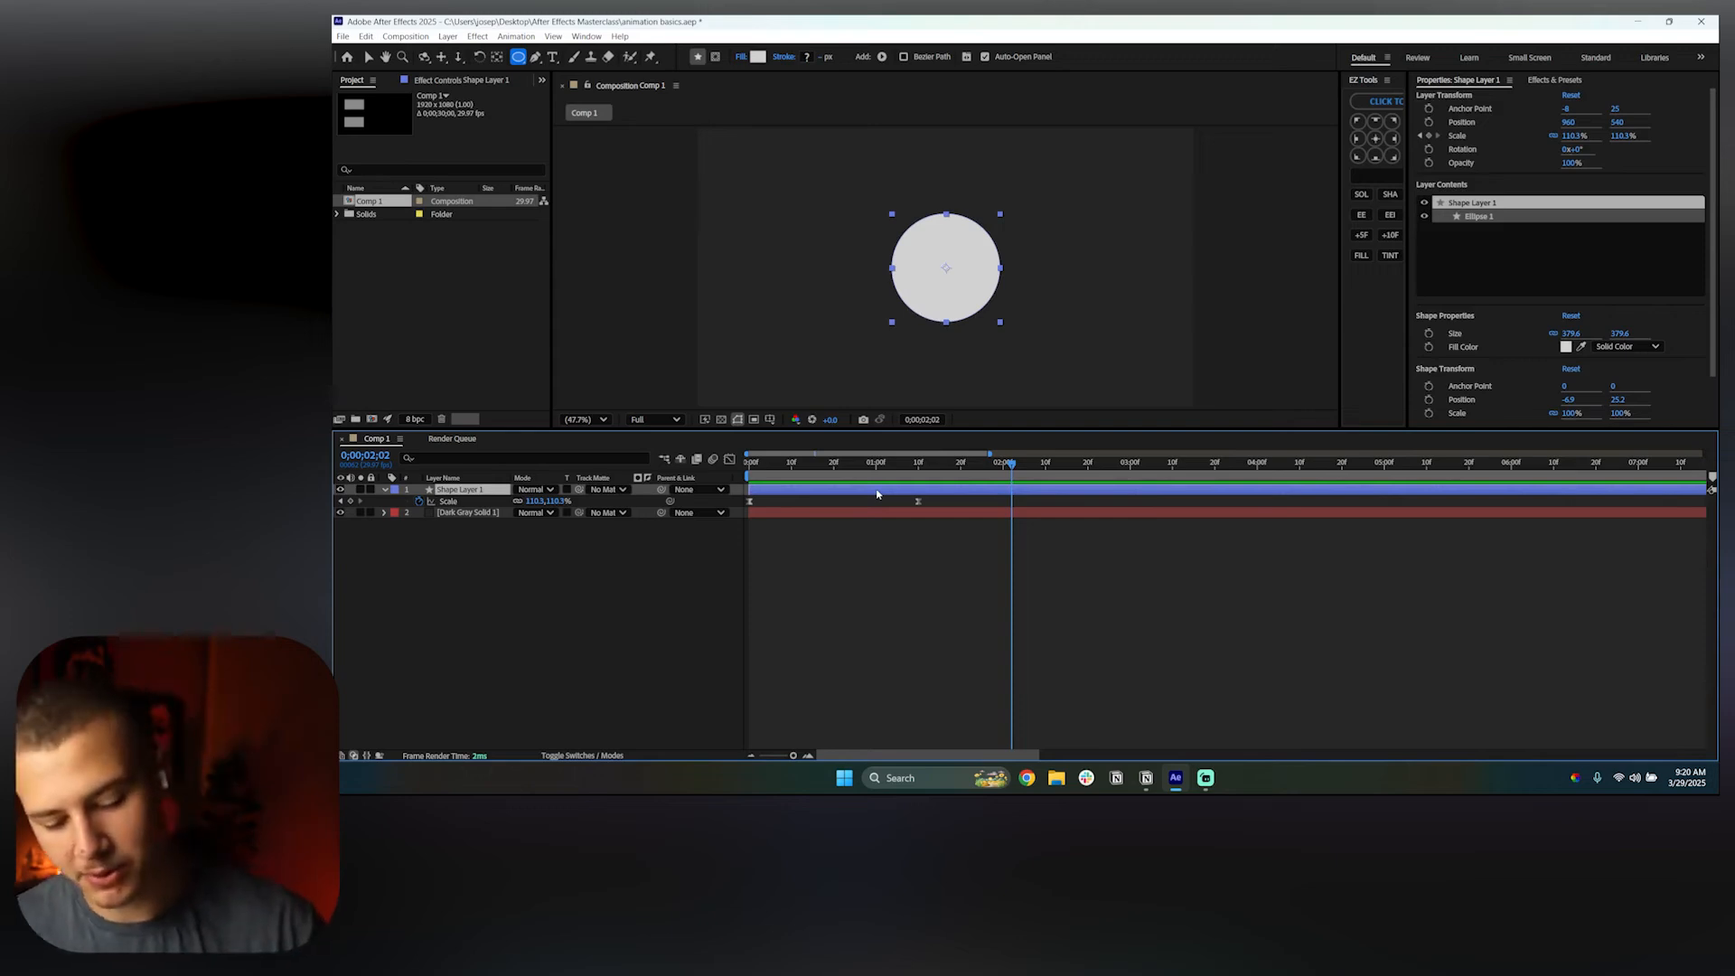
Show the shape layer's Position property, set it to 343, 309, and create its first keyframe at 0;00;01;05
key("p")
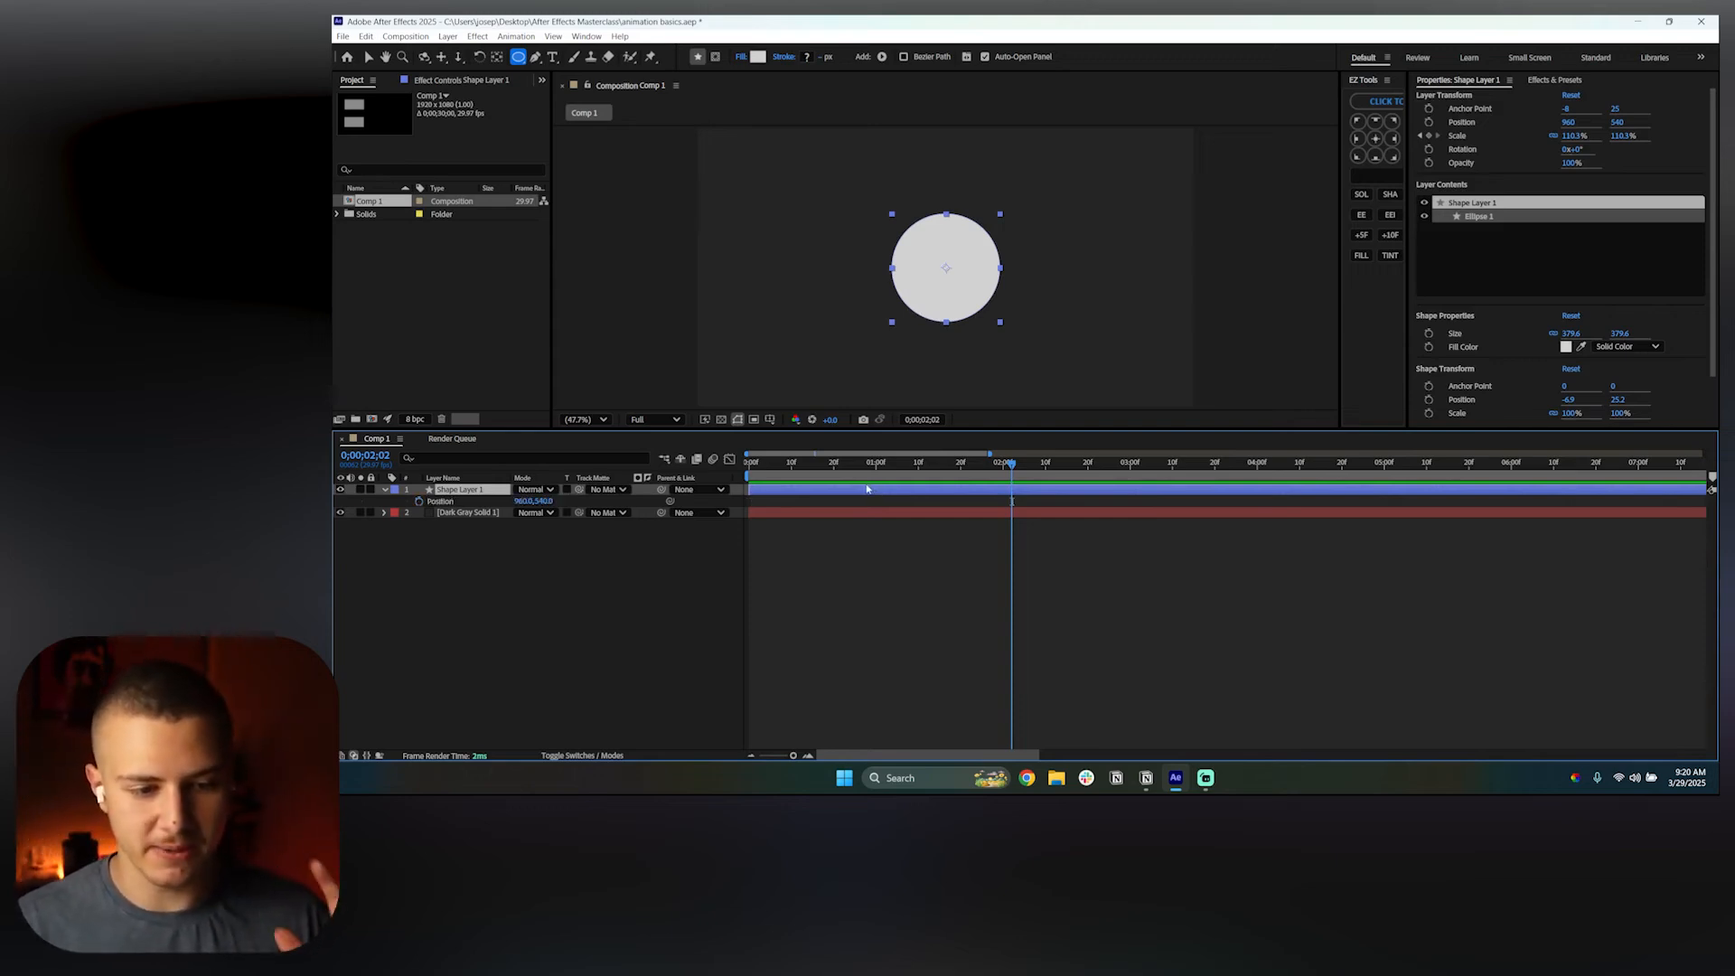
key("space")
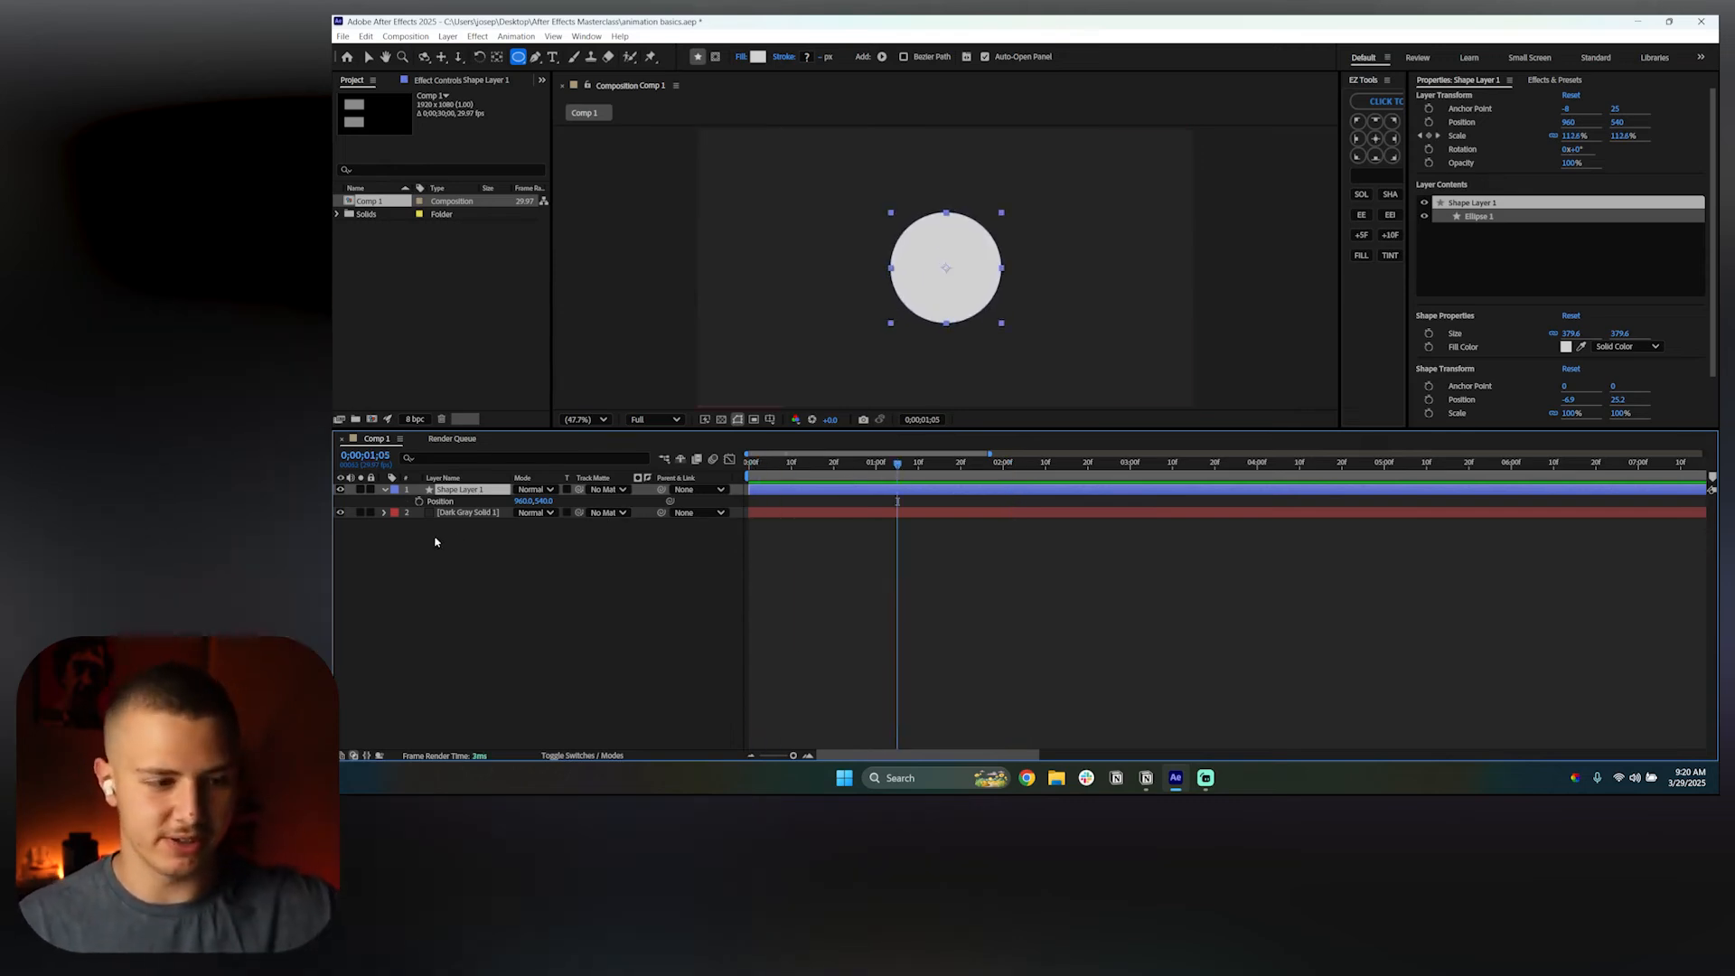
left_click_drag(522, 503, 342, 525)
left_click_drag(527, 502, 343, 506)
left_click_drag(545, 501, 367, 525)
left_click(418, 500)
left_click_drag(754, 460, 898, 464)
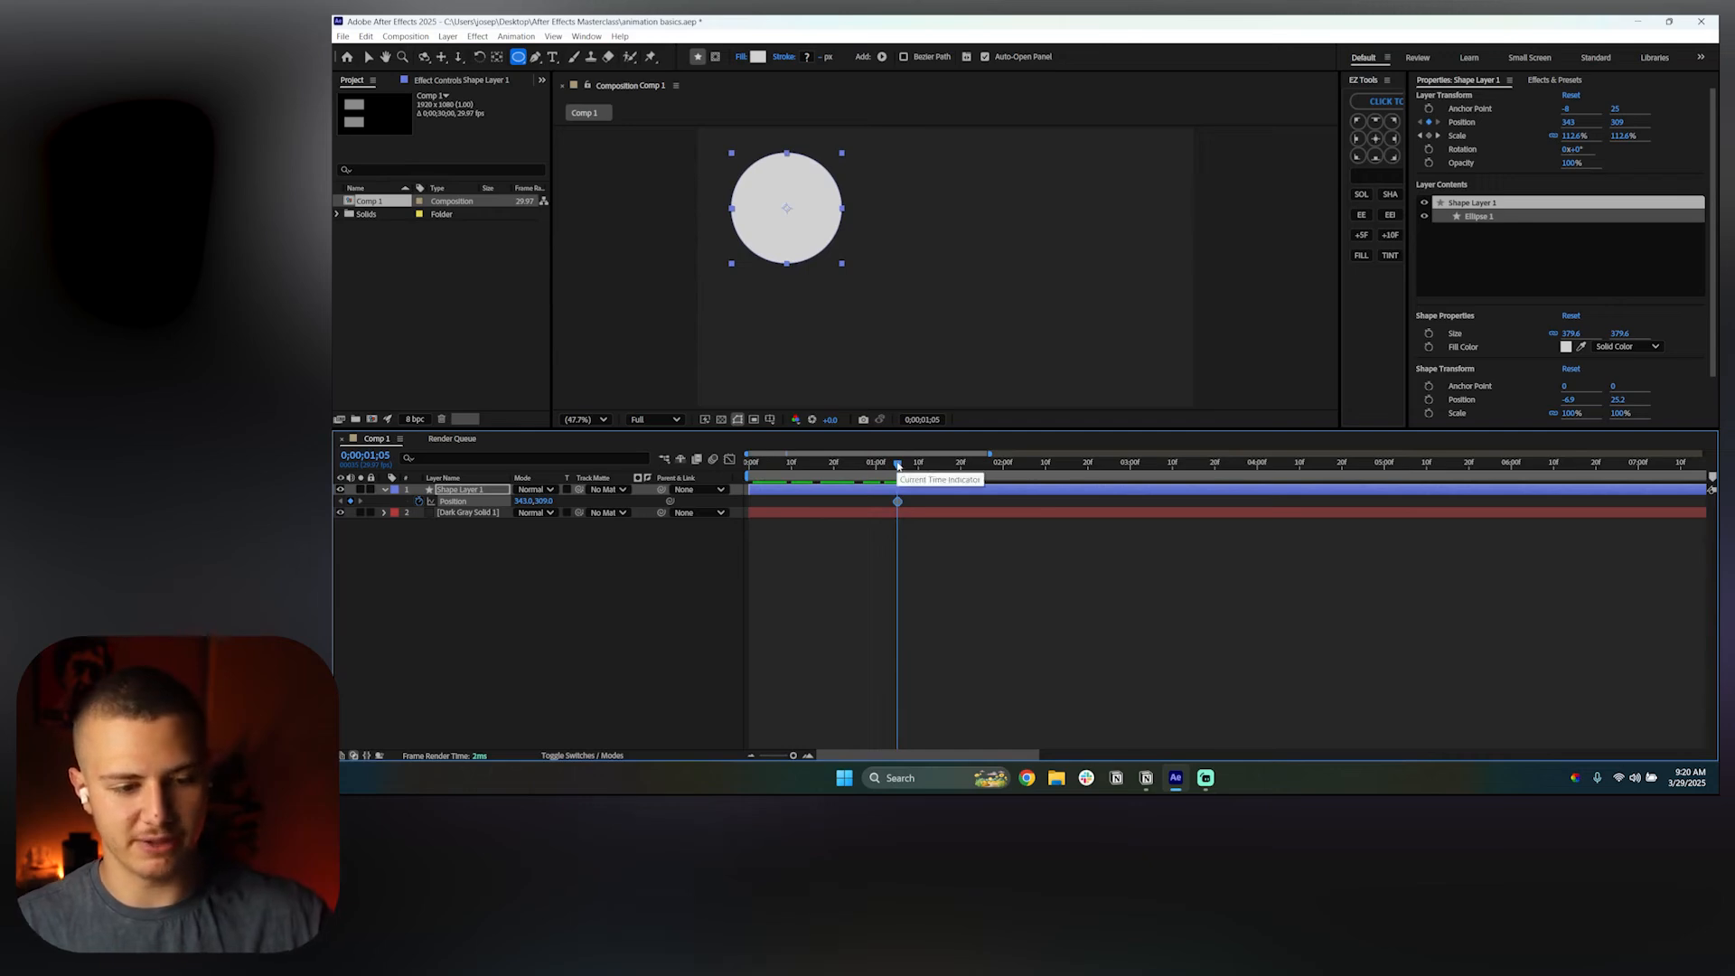
Show the full length of the timeline and move the current time to 0;00;02;25
mouse_move(897, 465)
left_mouse_down()
mouse_move(760, 464)
mouse_move(752, 480)
mouse_move(897, 471)
left_mouse_up()
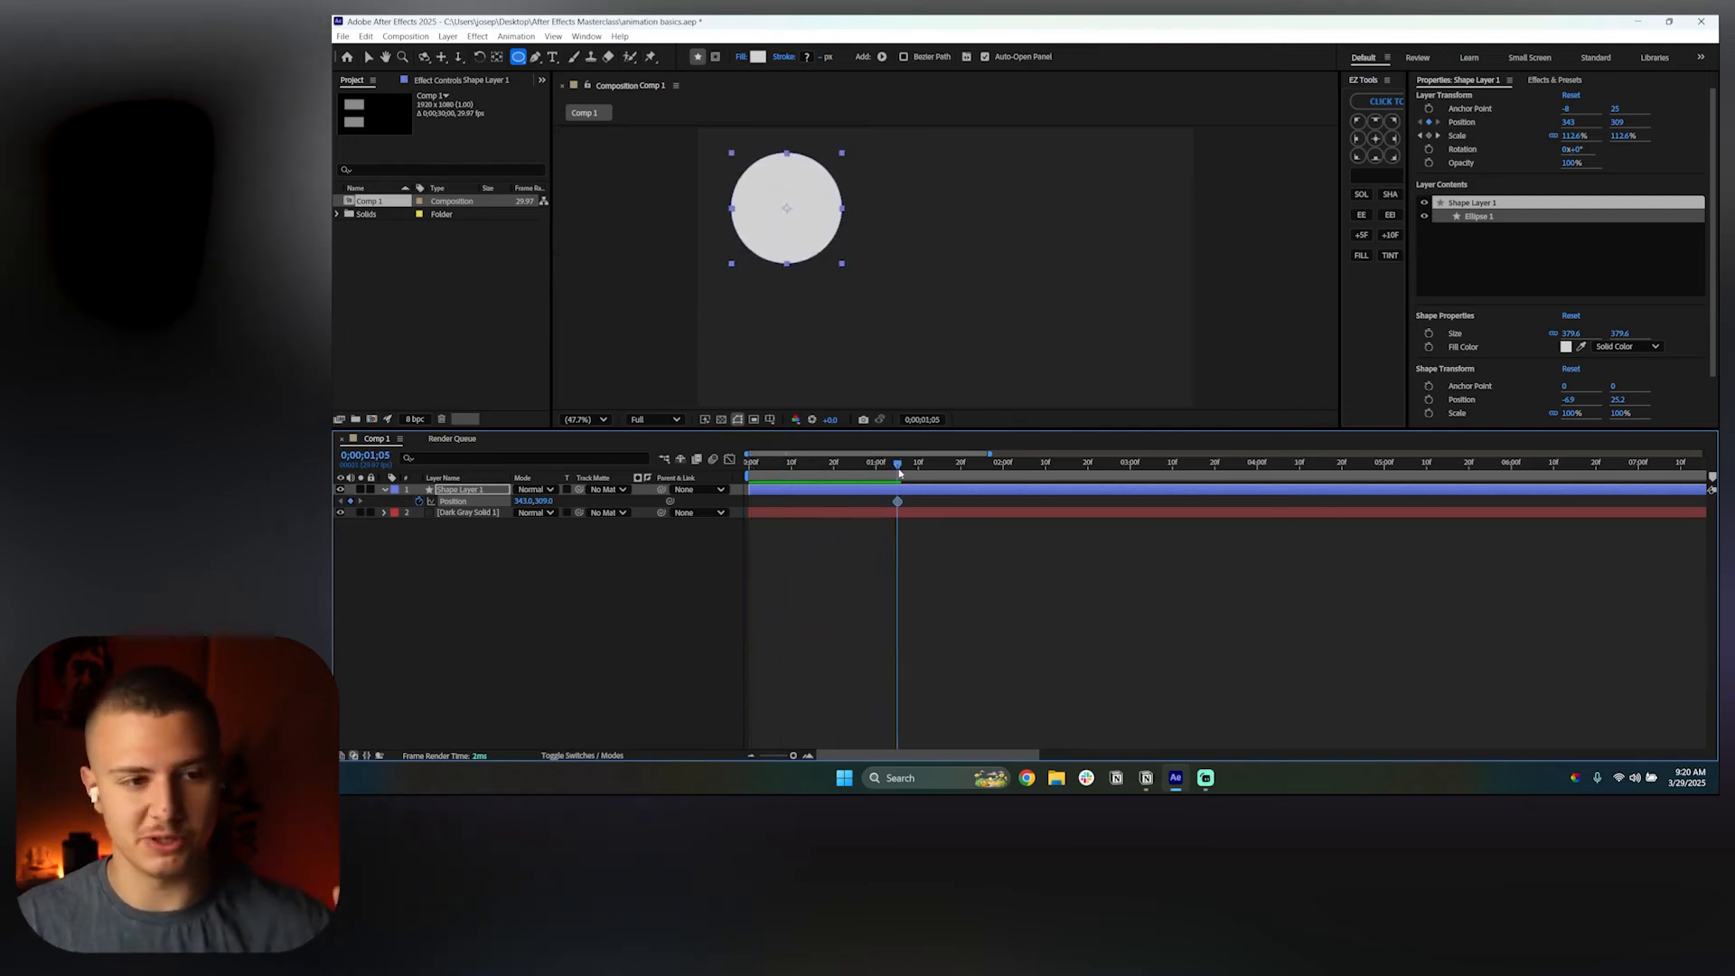
left_click_drag(900, 475, 1096, 471)
key("minus")
key("minus")
key("minus")
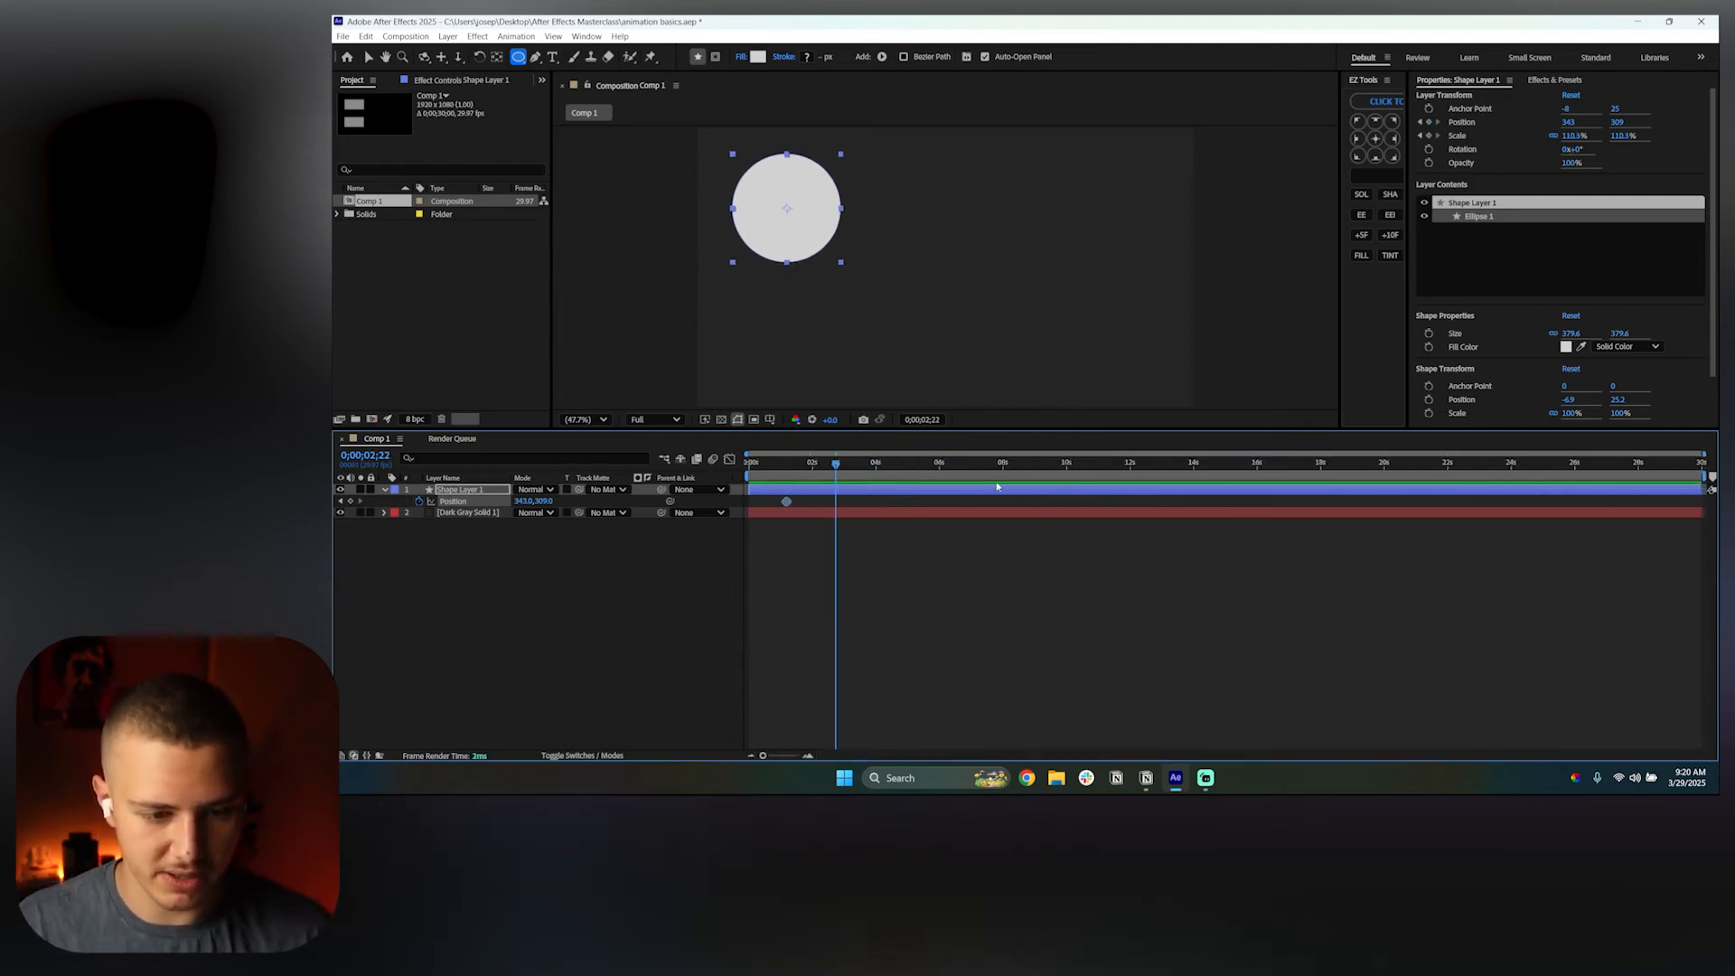
left_click_drag(795, 463, 840, 476)
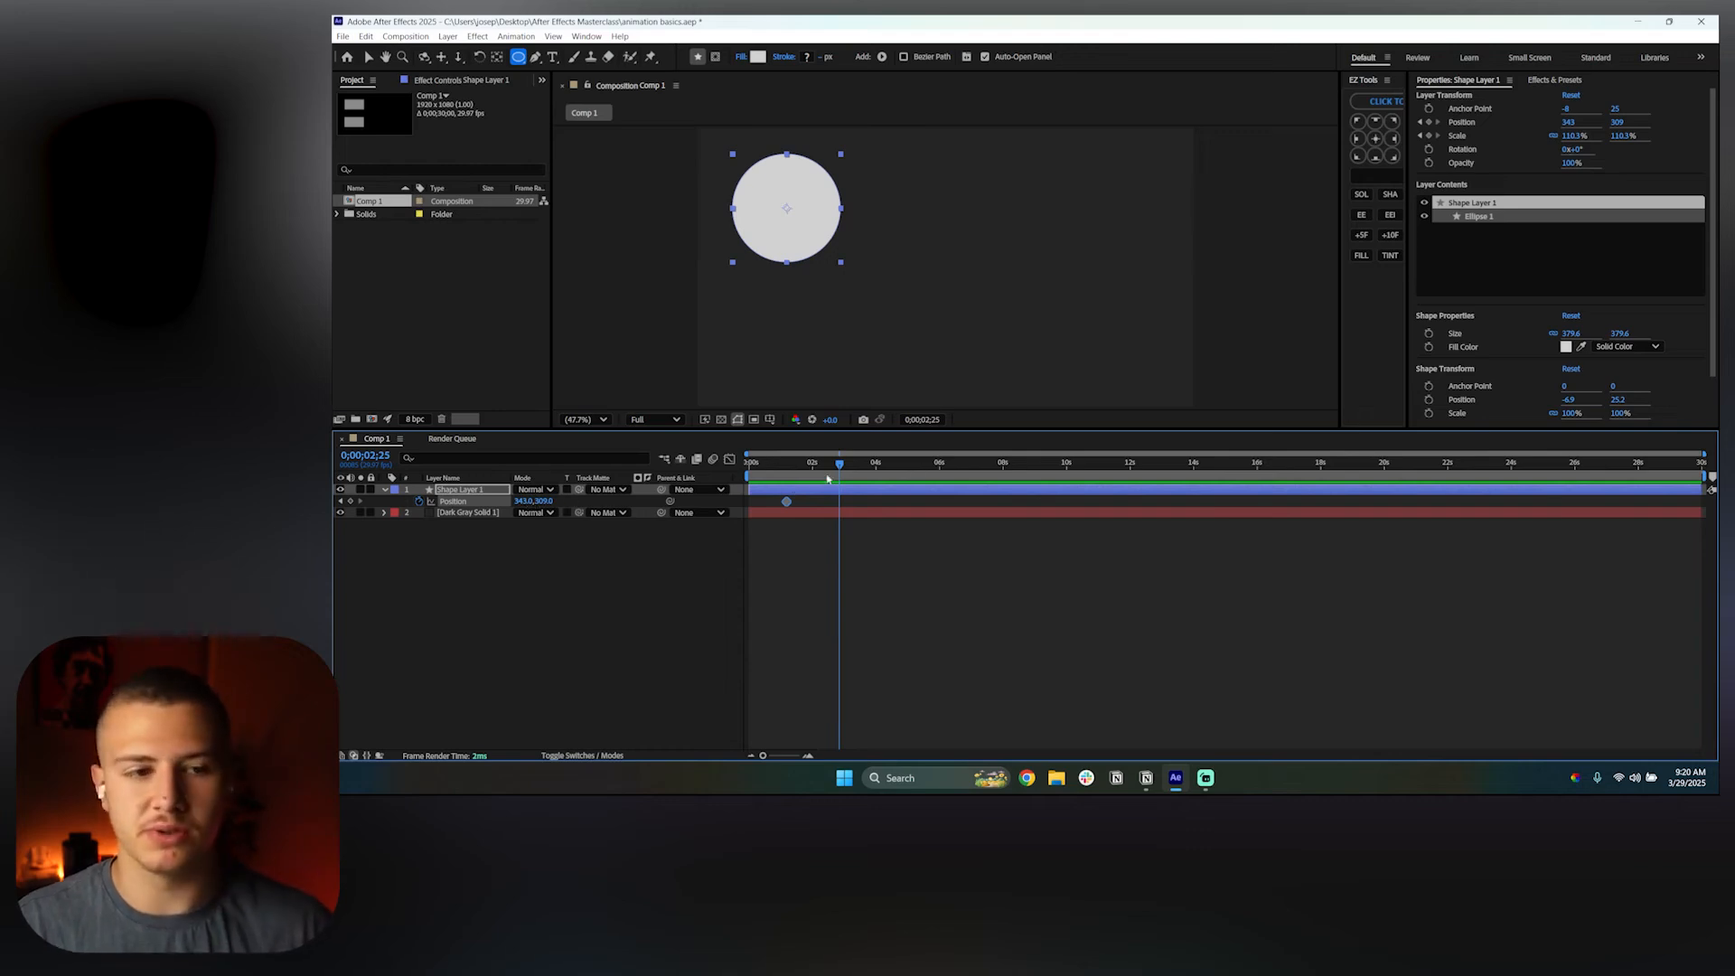
Try to move the circle to the lower-right area of the frame directly in the composition with the Selection tool
left_click(369, 59)
left_click_drag(814, 238, 1140, 377)
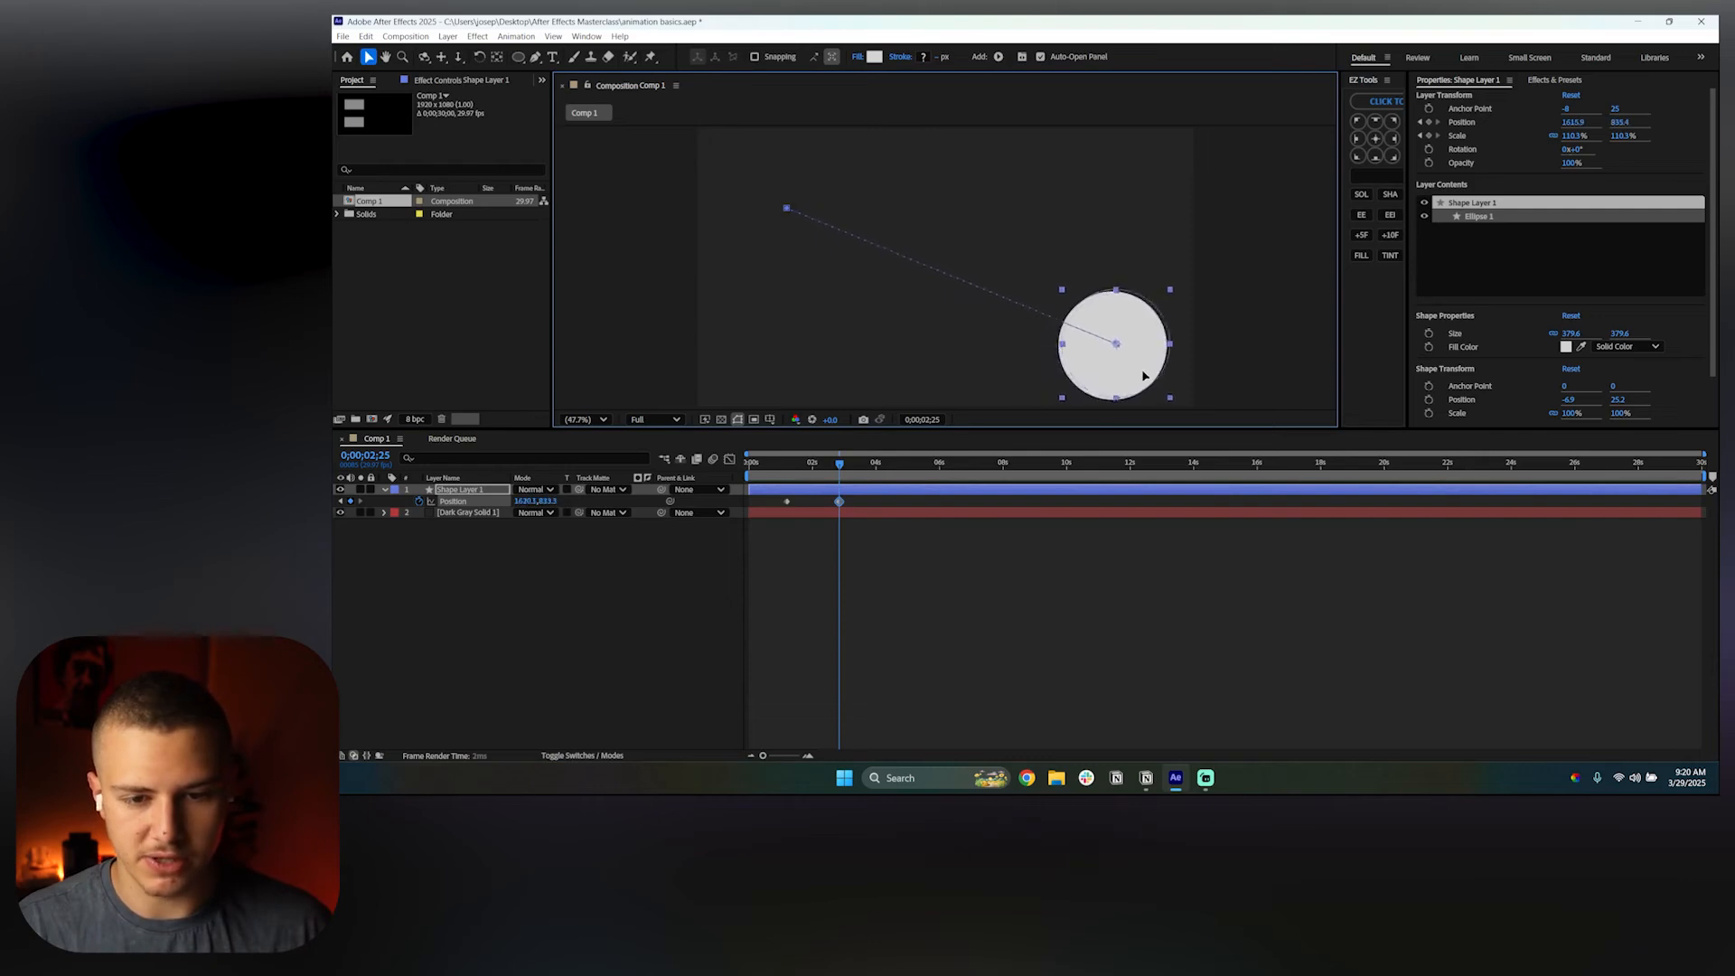
key("ctrl+z")
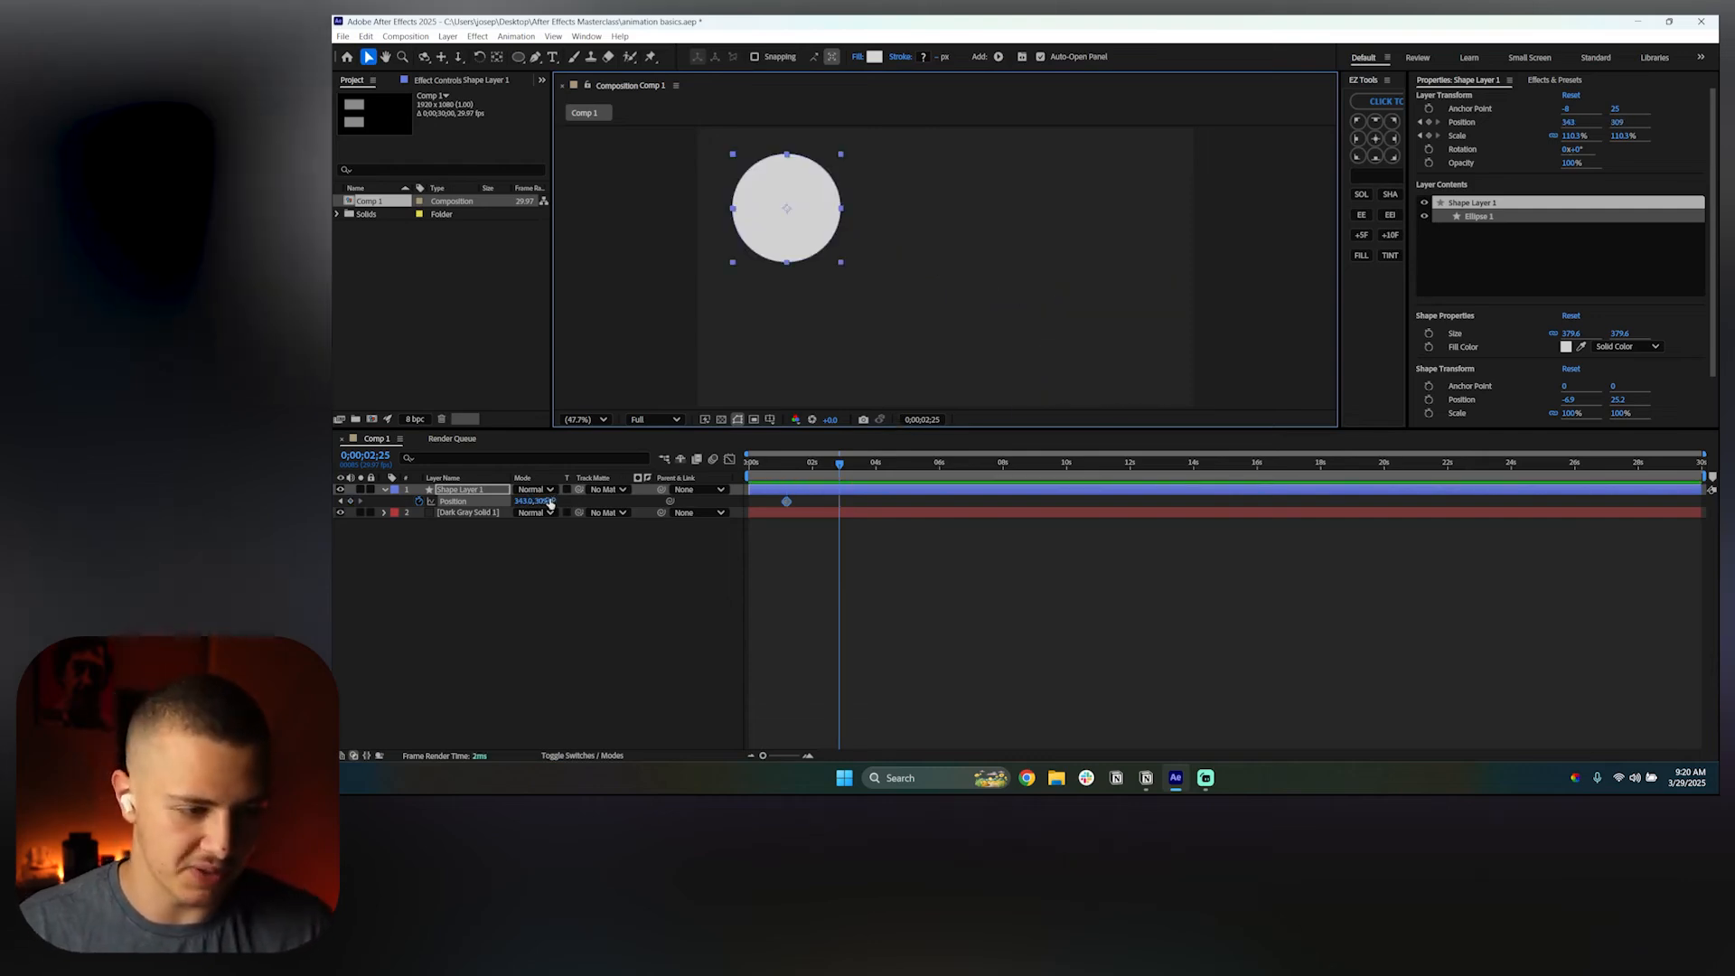
Change the circle's Position values to 1576, 779 at 0;00;02;25 to create the second Position keyframe
mouse_move(527, 503)
left_mouse_down()
mouse_move(604, 498)
mouse_move(470, 500)
mouse_move(705, 504)
mouse_move(496, 507)
mouse_move(560, 501)
left_mouse_up()
key("super")
left_click(514, 562)
left_click_drag(564, 501, 587, 501)
left_click(858, 579)
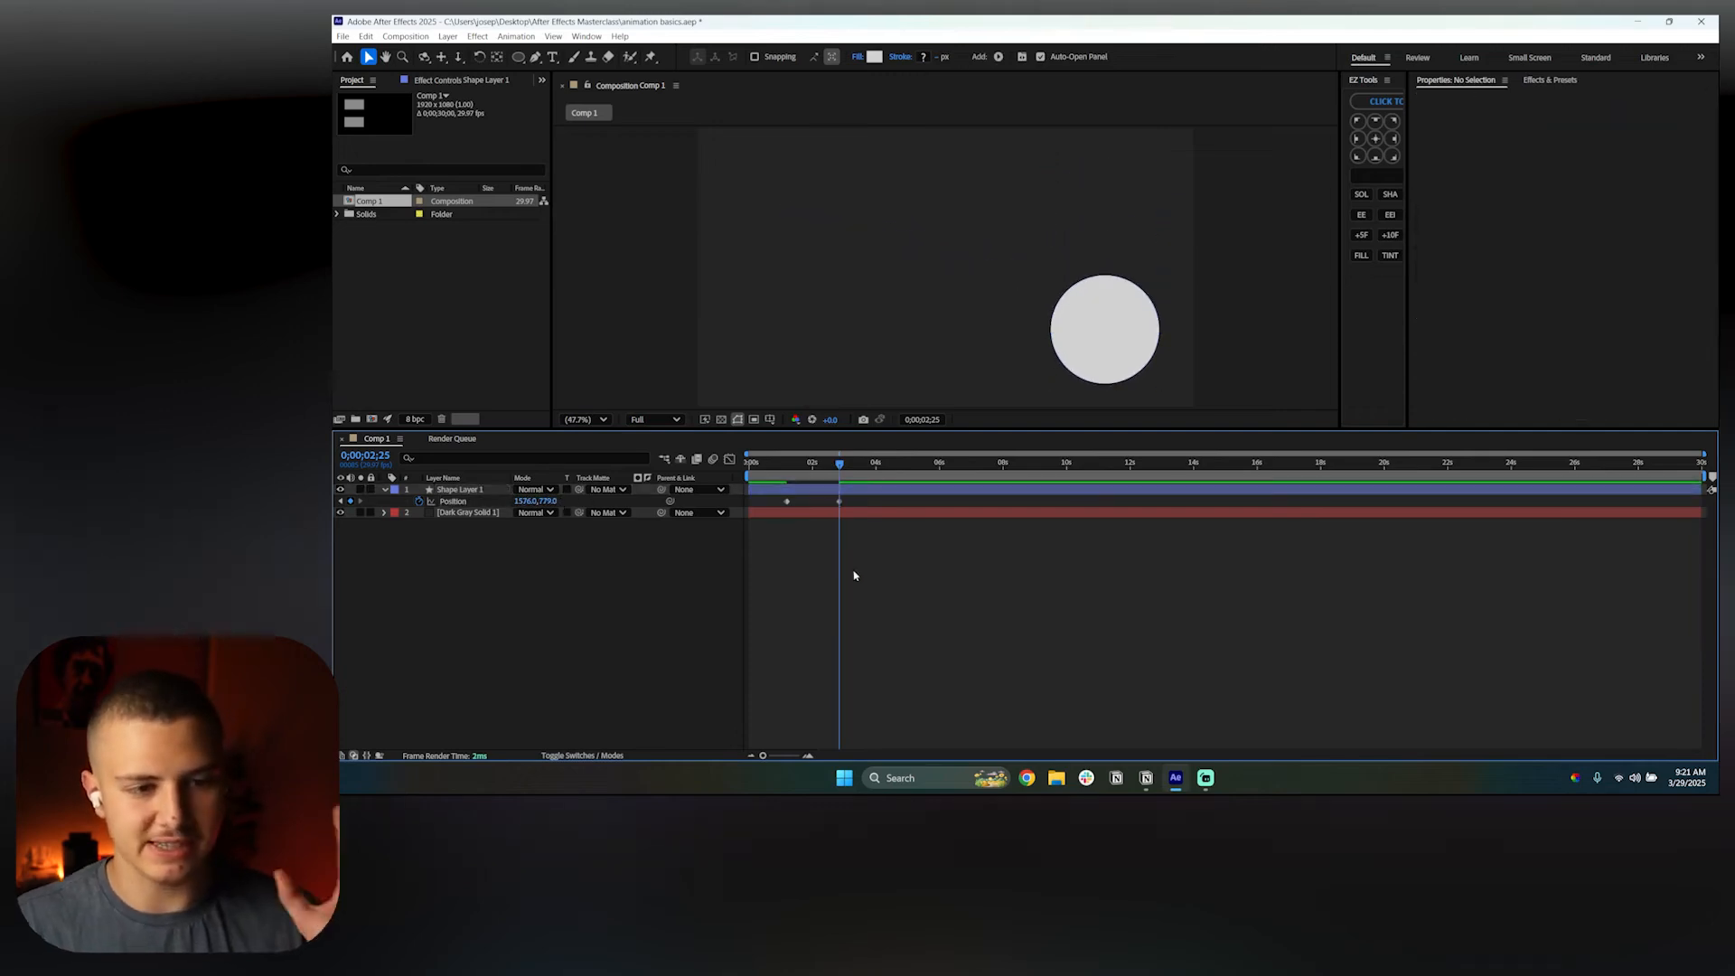
Play the circle's position animation from the start of the composition
left_click(803, 490)
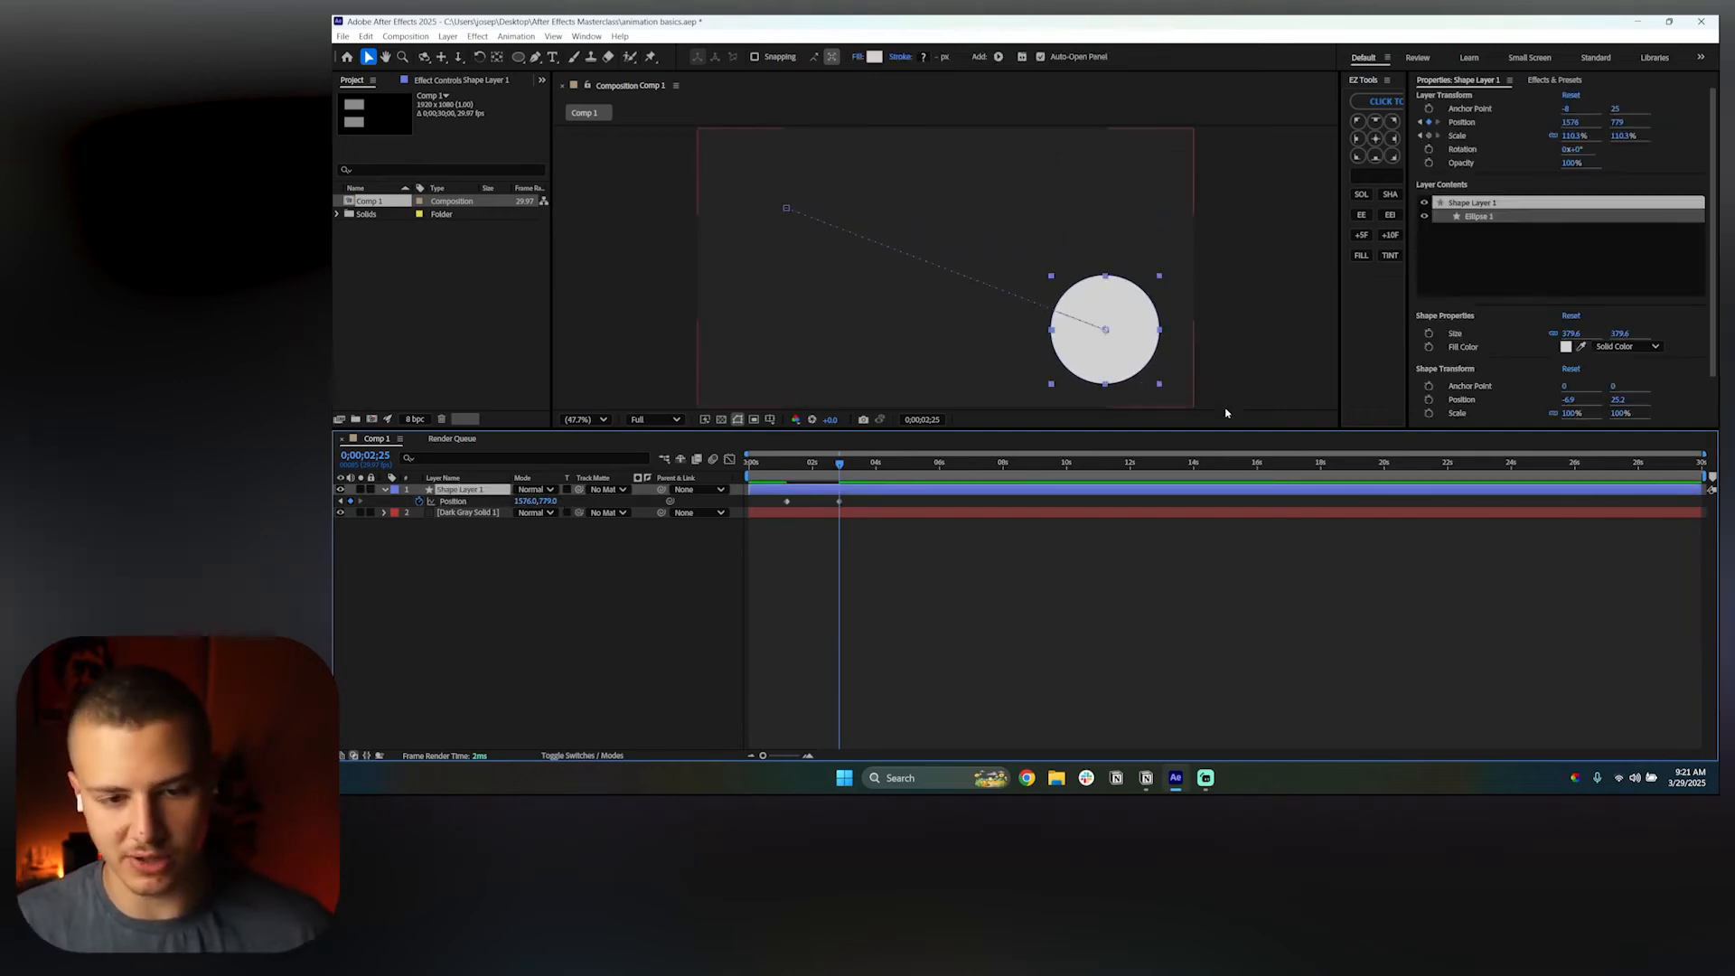
left_click(749, 462)
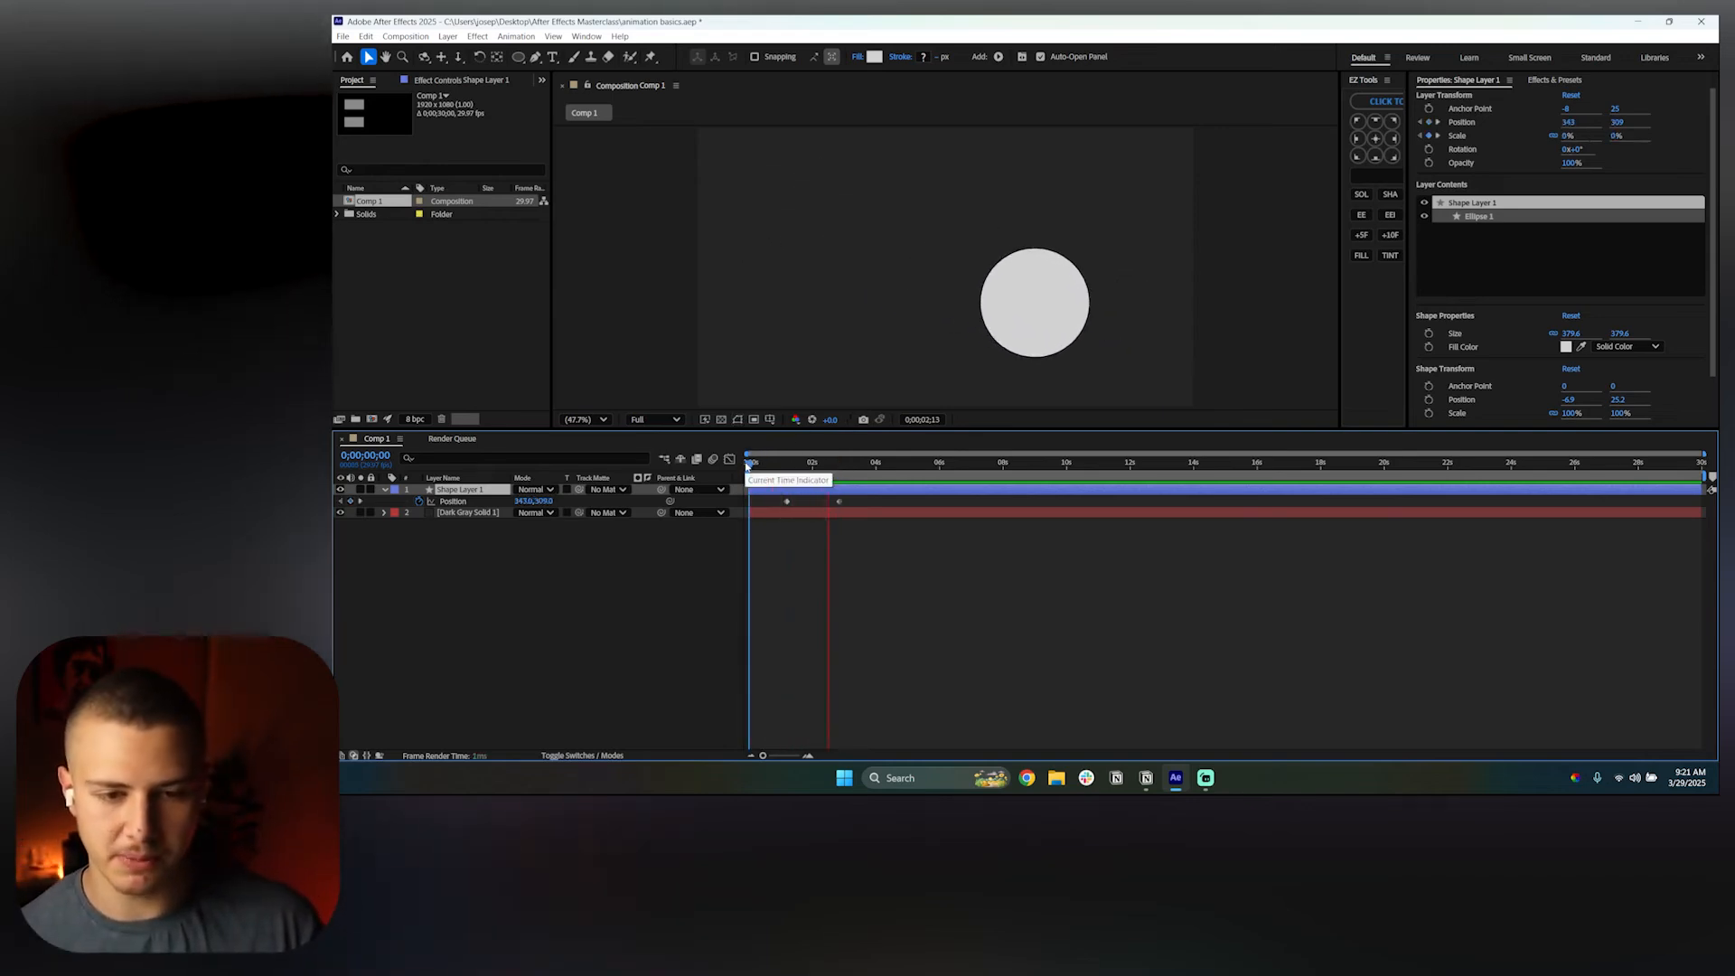
key("space")
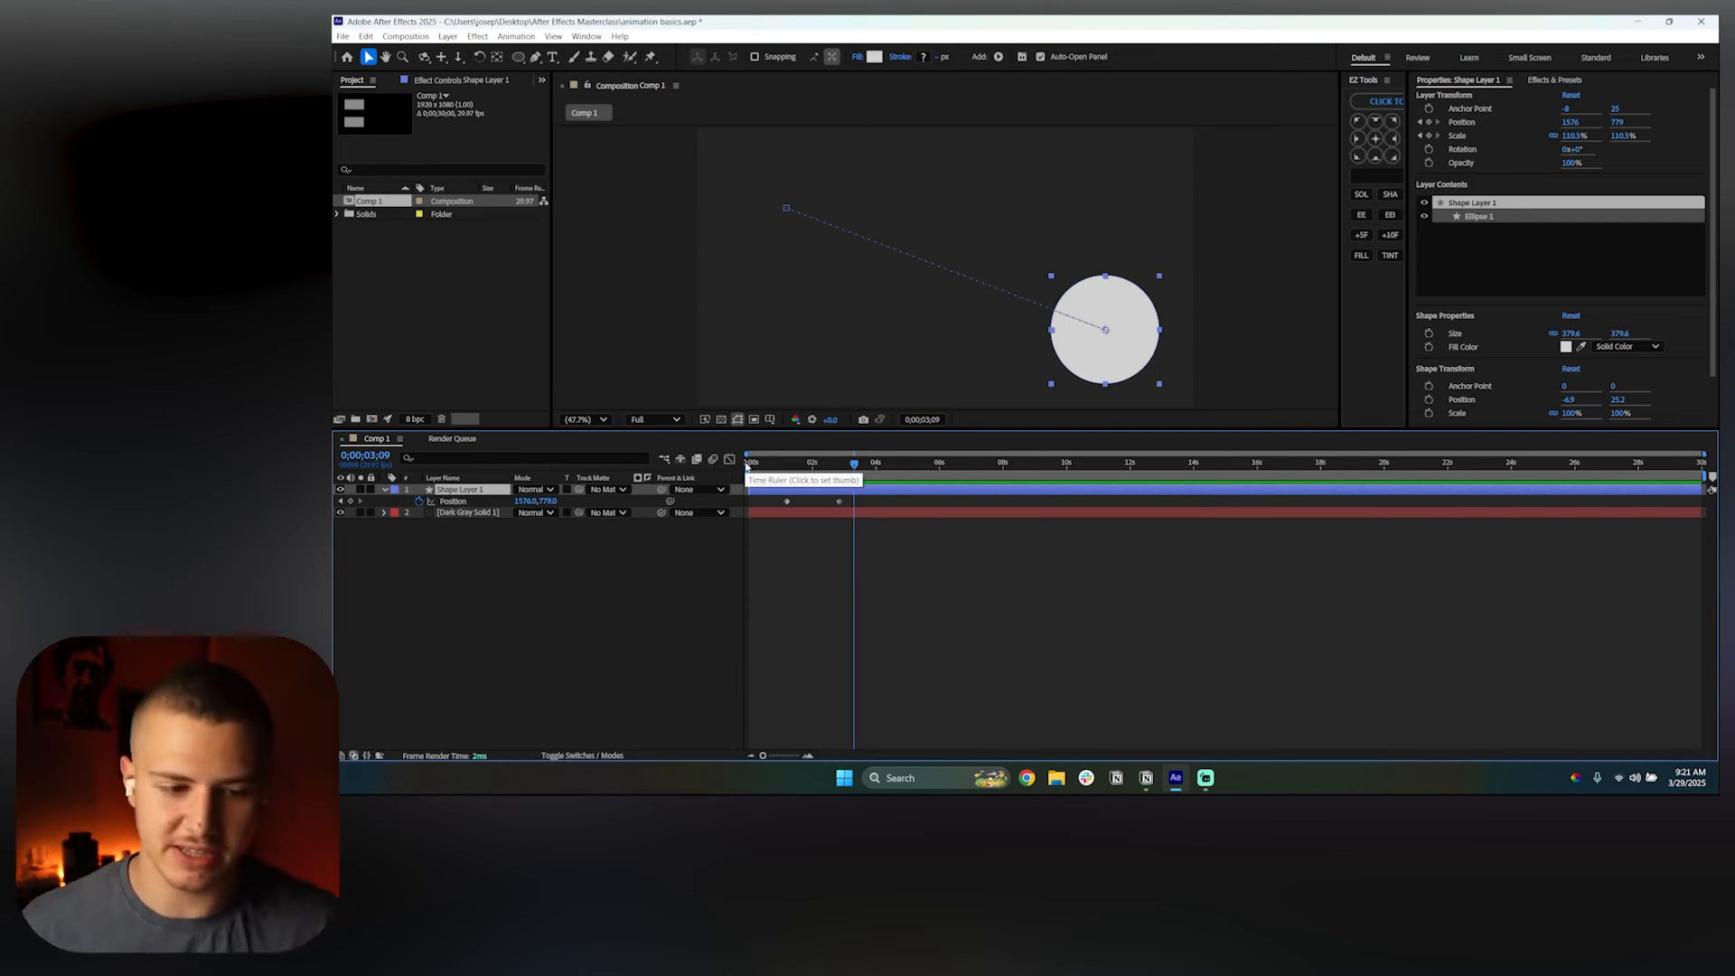
Select both Position keyframes and display their speed graph in the graph editor
left_click_drag(770, 477, 891, 498)
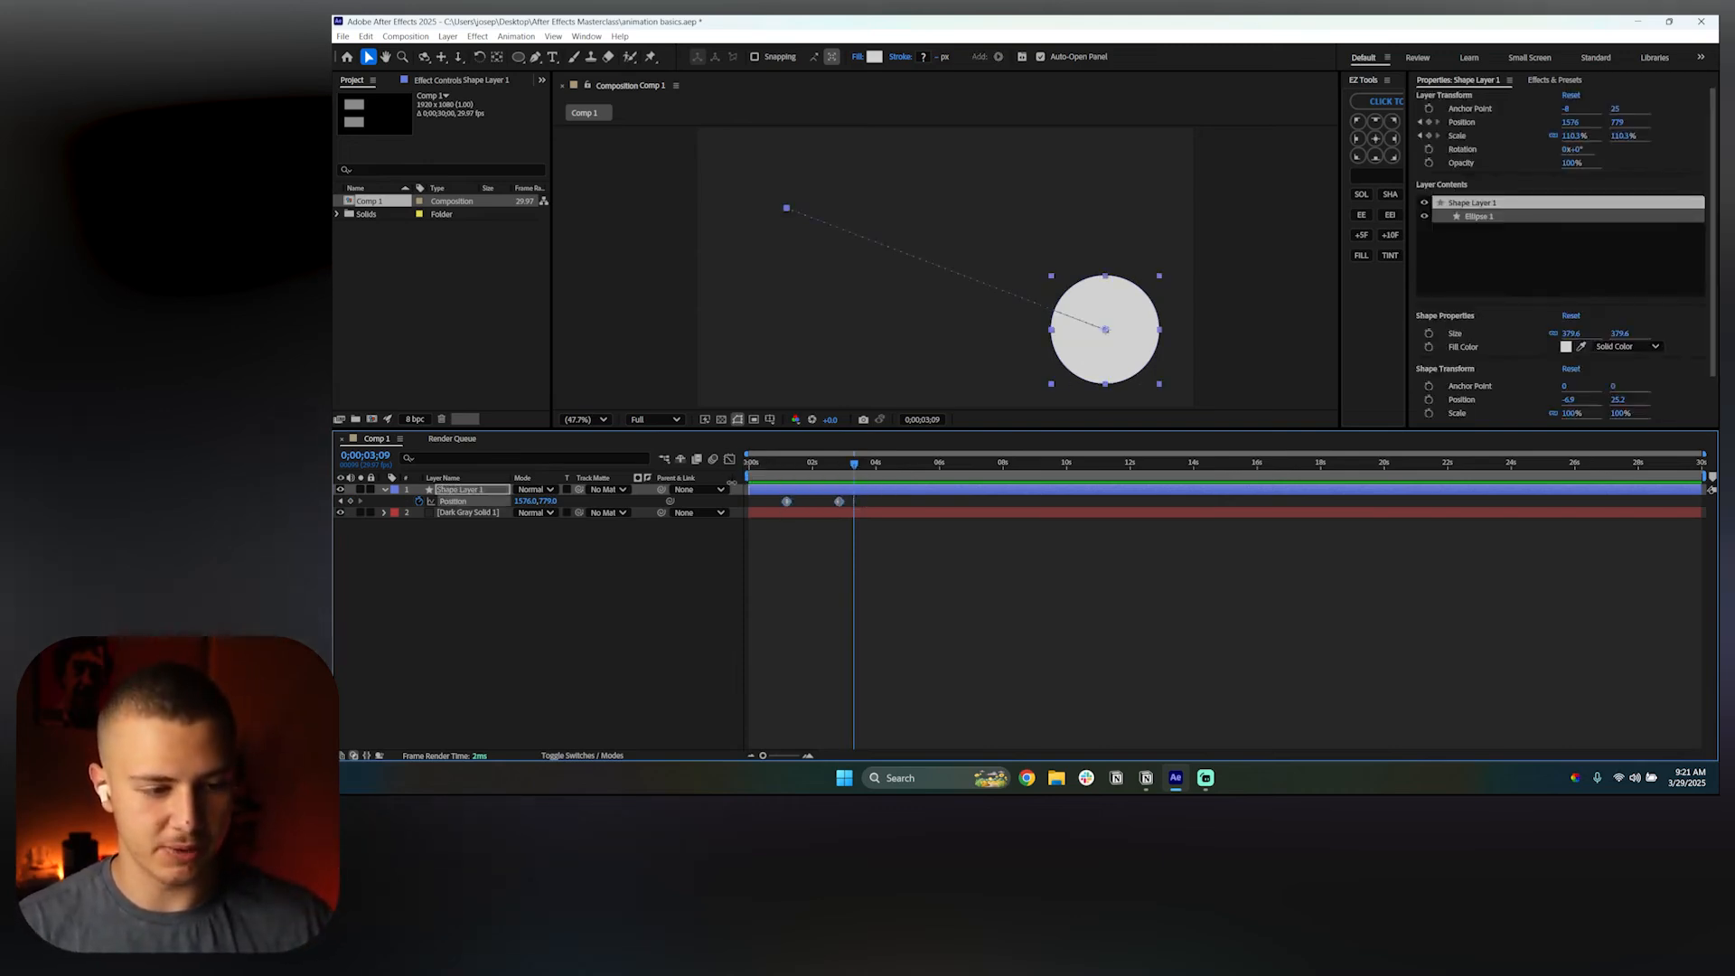
left_click(729, 460)
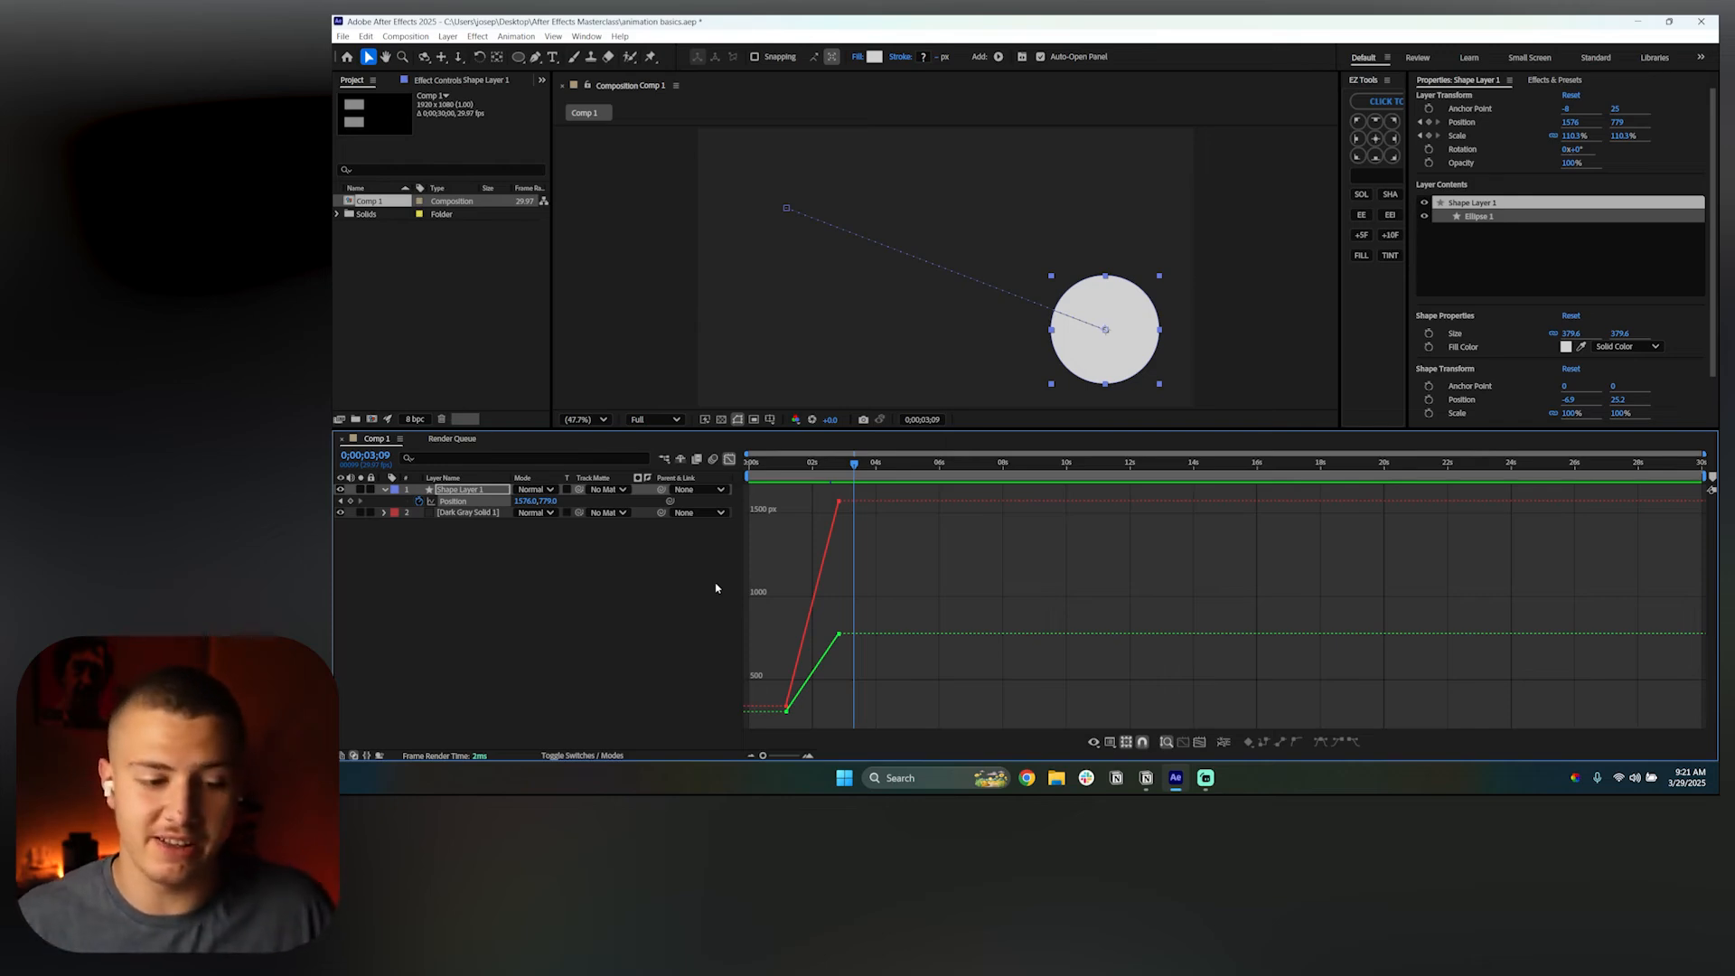
right_click(967, 564)
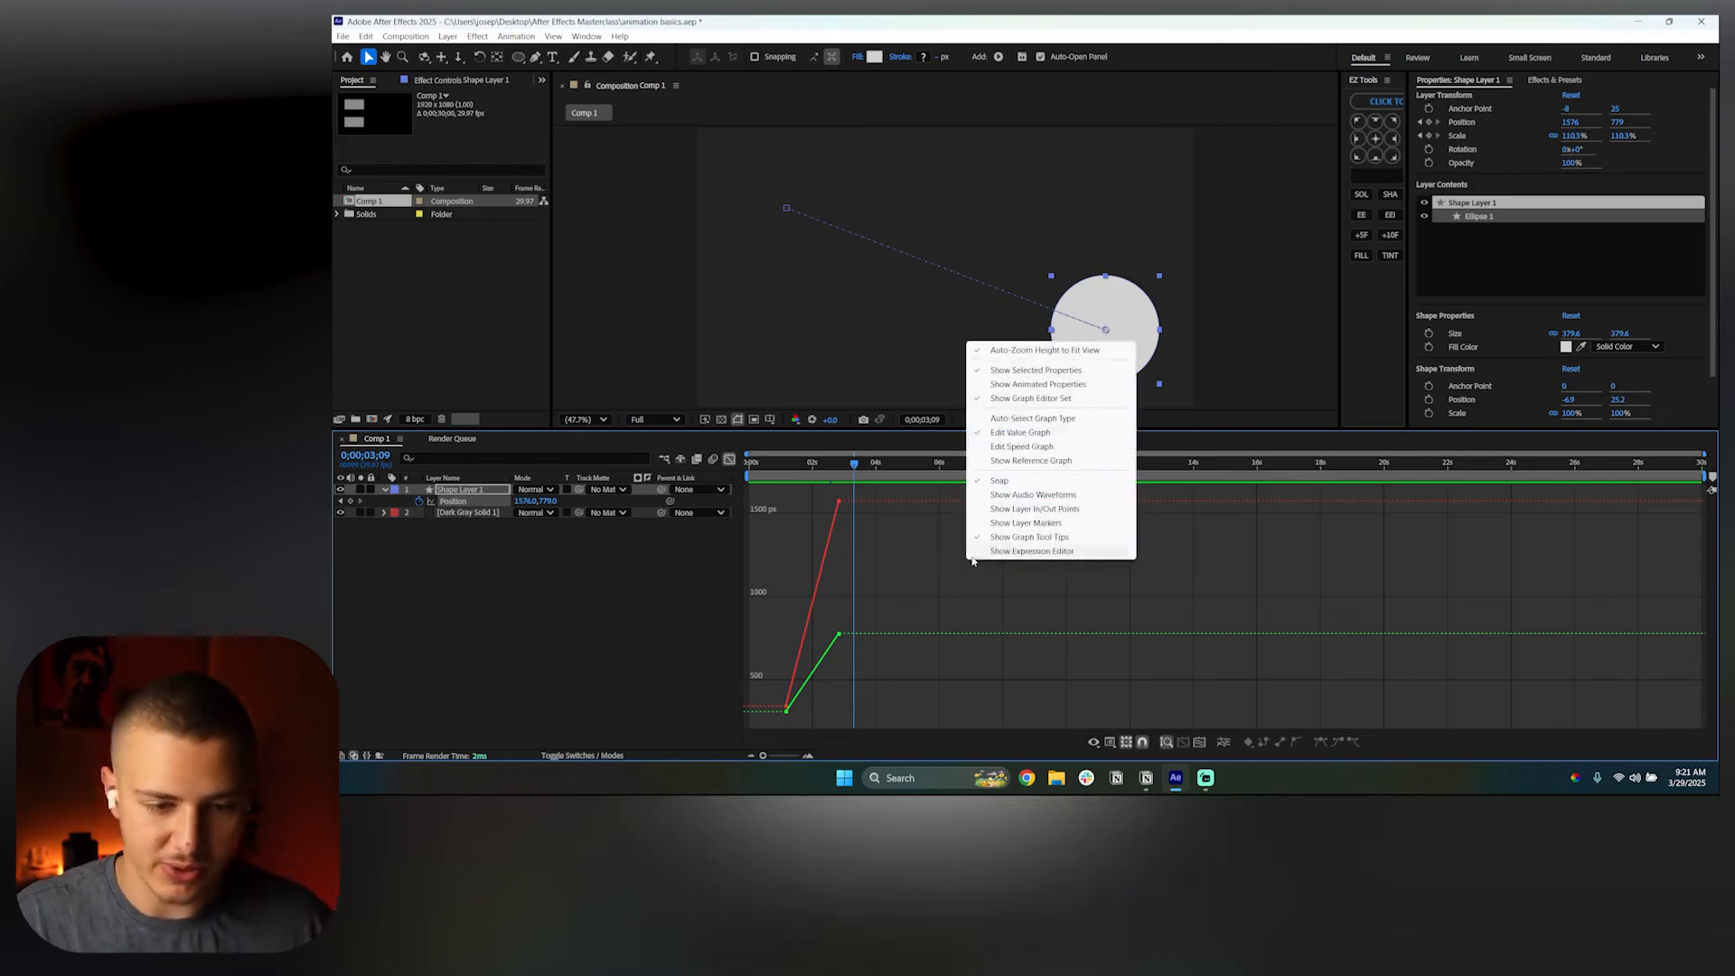
left_click(994, 446)
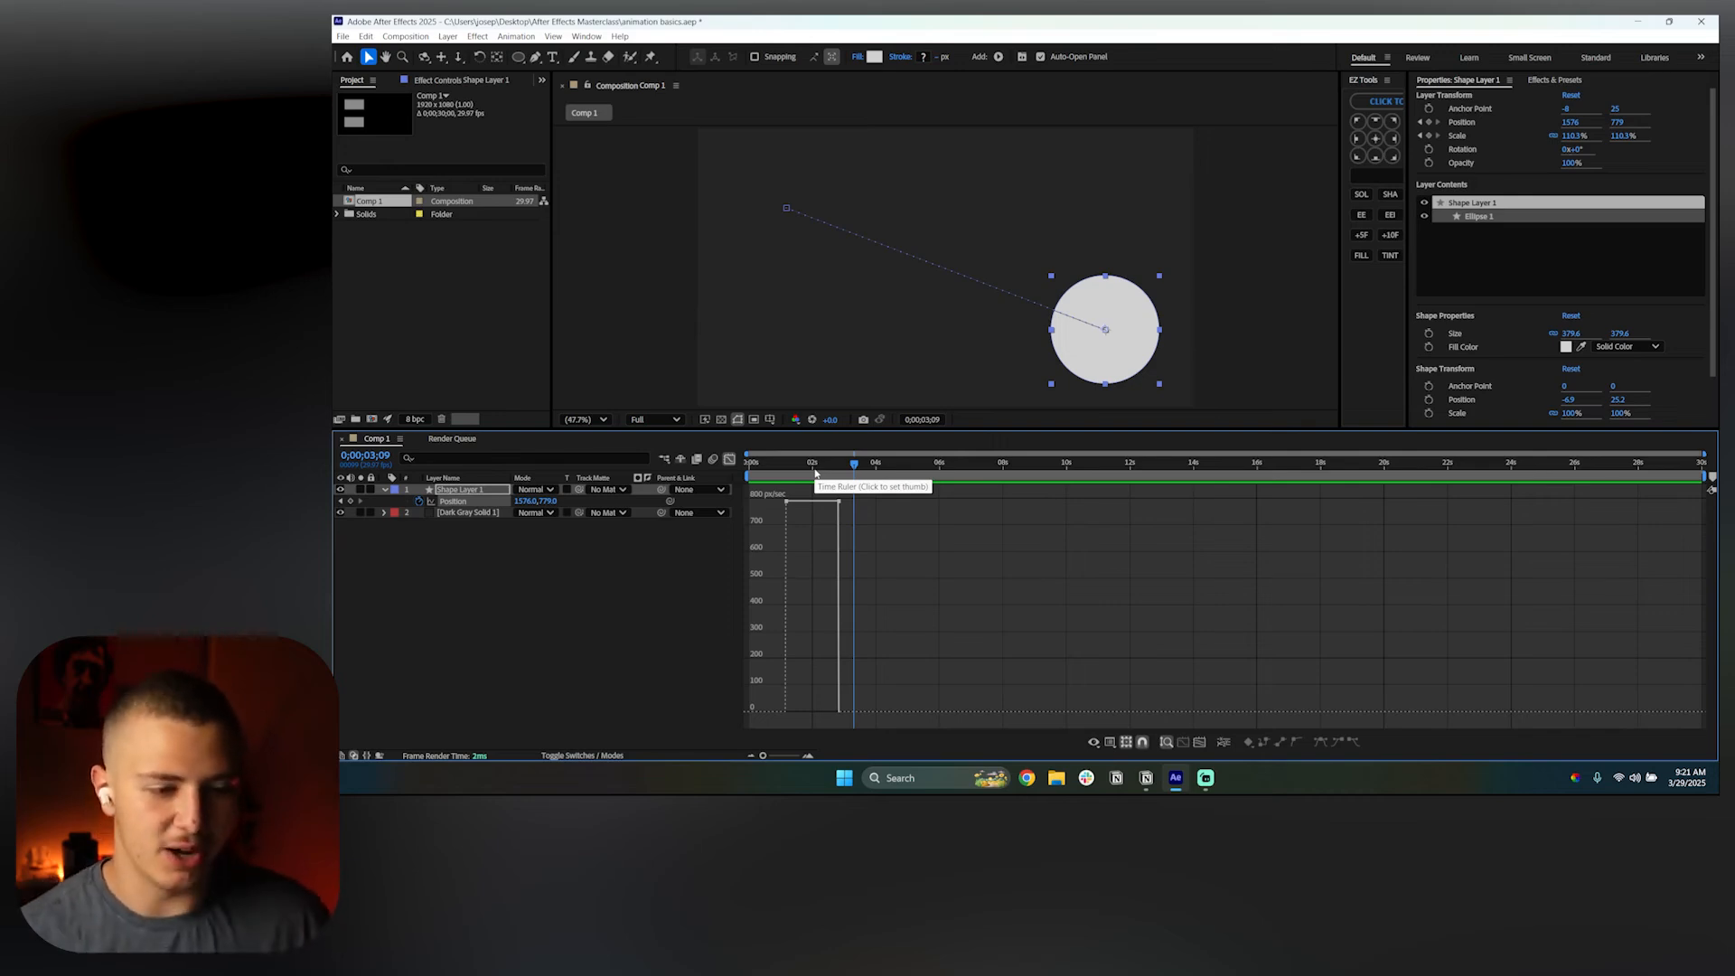
Apply Easy Ease to both Position keyframes and lengthen the last keyframe's incoming handle so the speed peaks early and tapers off
left_click_drag(909, 496, 740, 532)
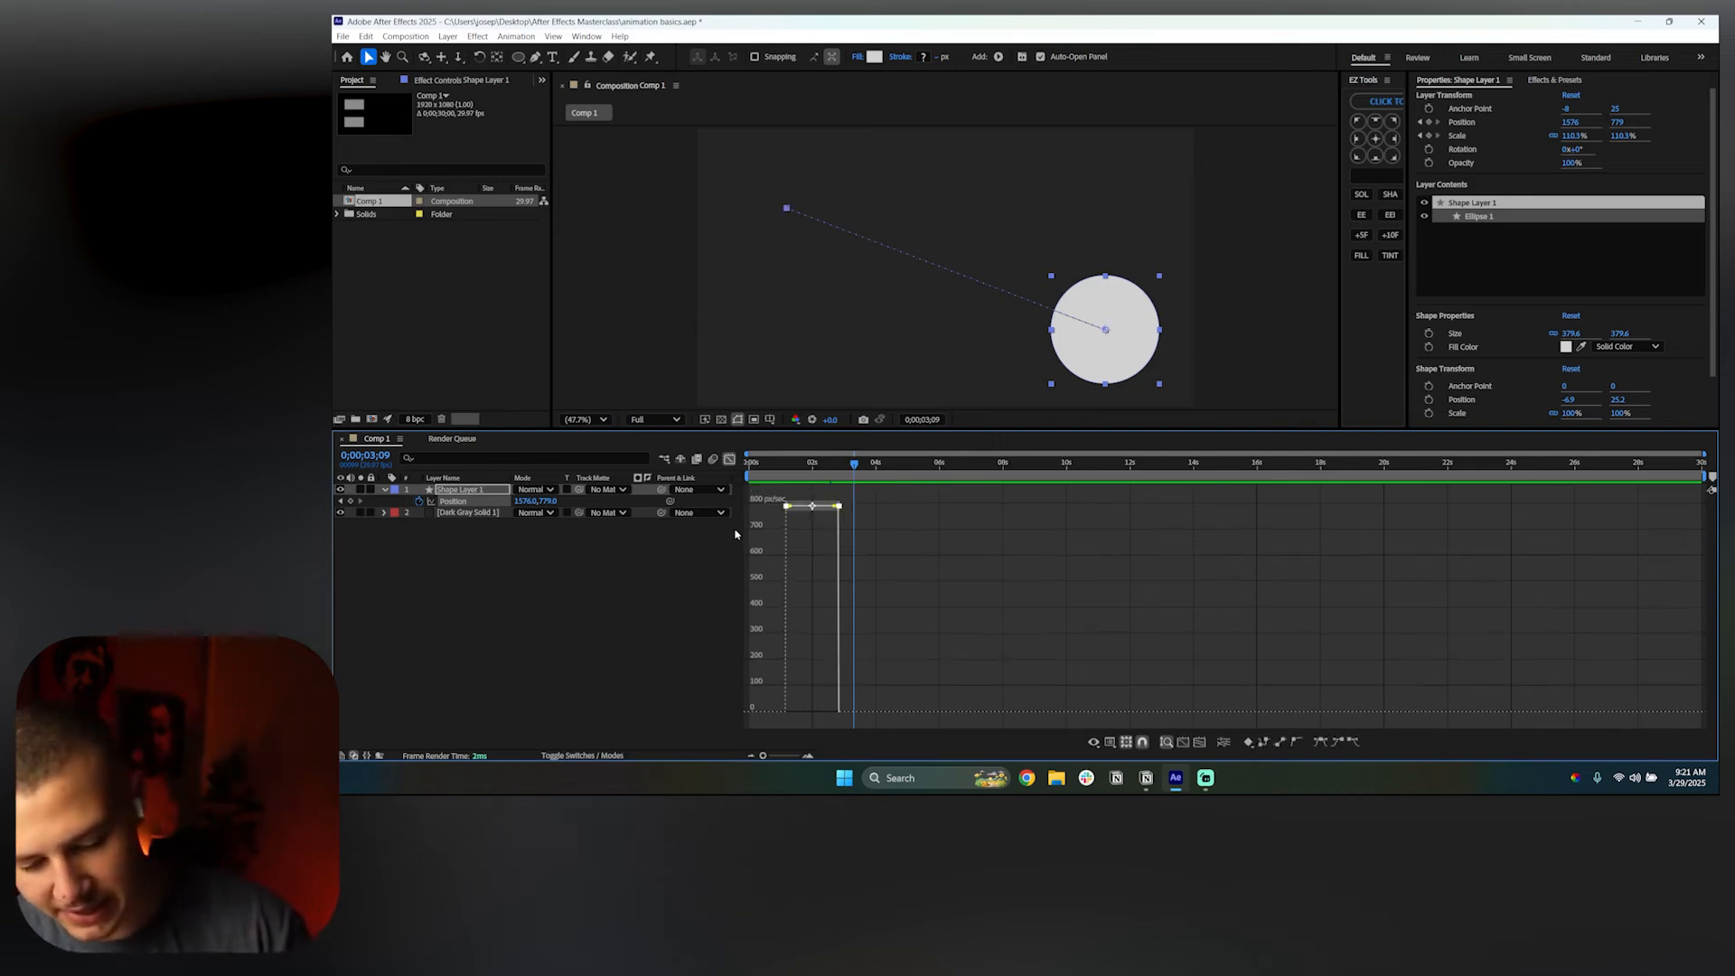
key("F9")
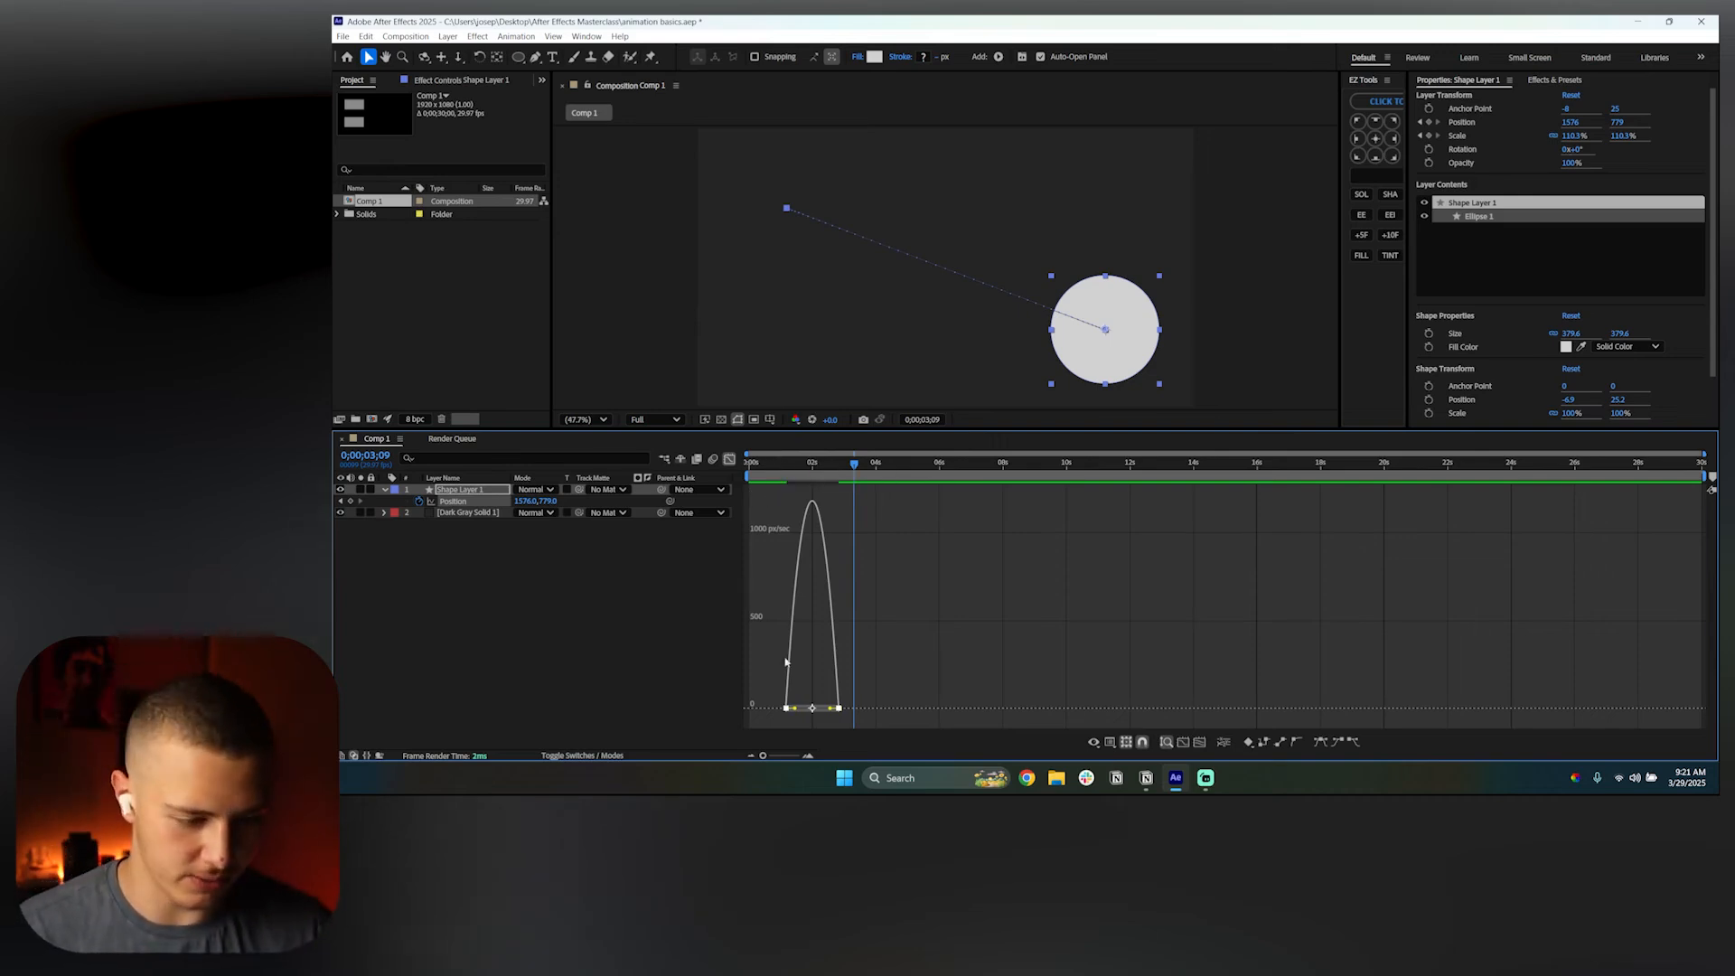
scroll(796, 691, "up", 4)
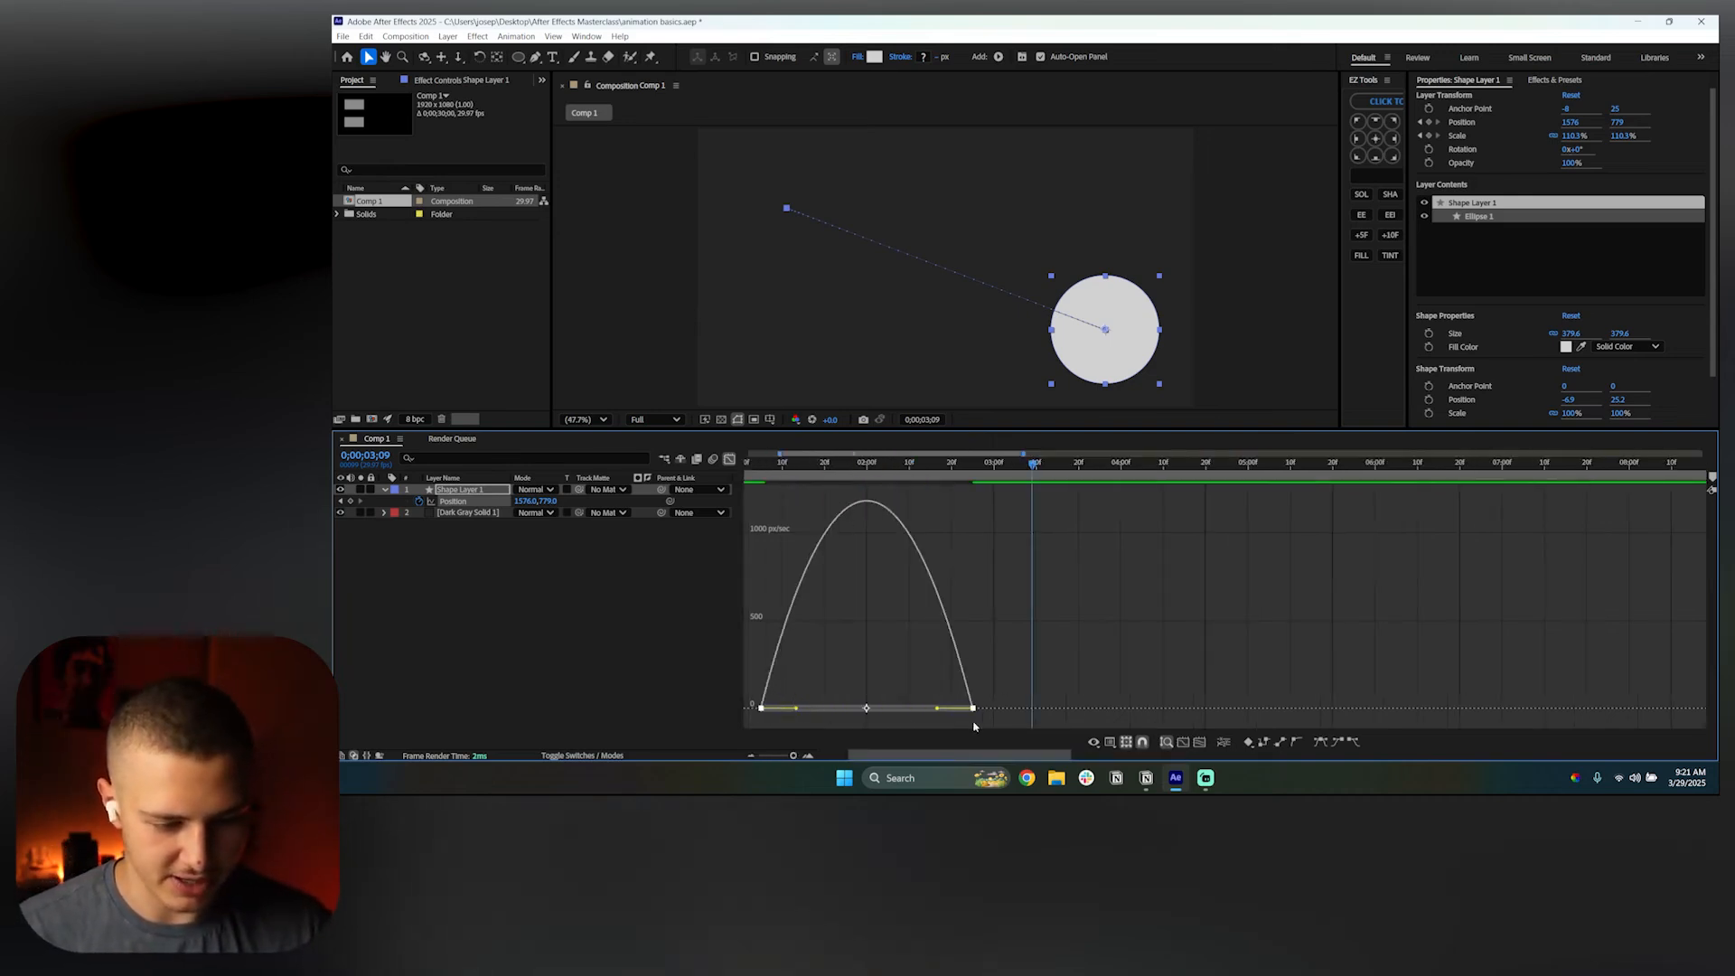
left_click_drag(937, 709, 854, 710)
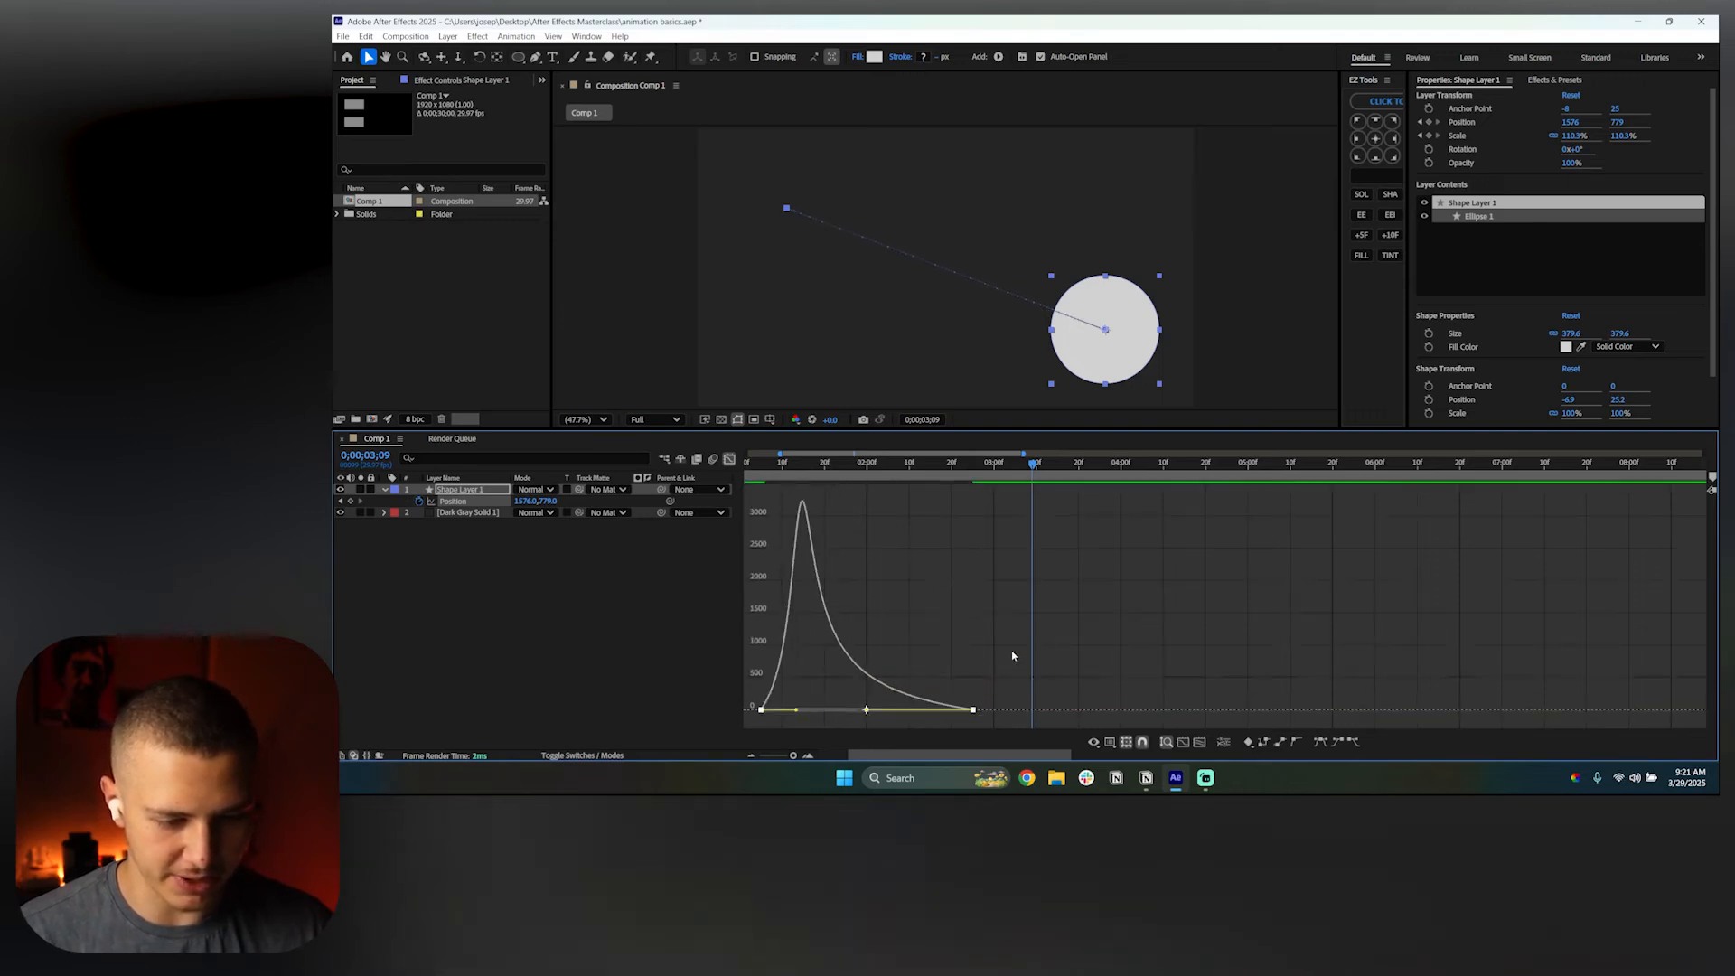
Check the circle's motion near the speed peak and play the eased position animation from the start
mouse_move(797, 468)
left_mouse_down()
mouse_move(778, 469)
mouse_move(799, 469)
left_mouse_up()
scroll(949, 578, "down", 4)
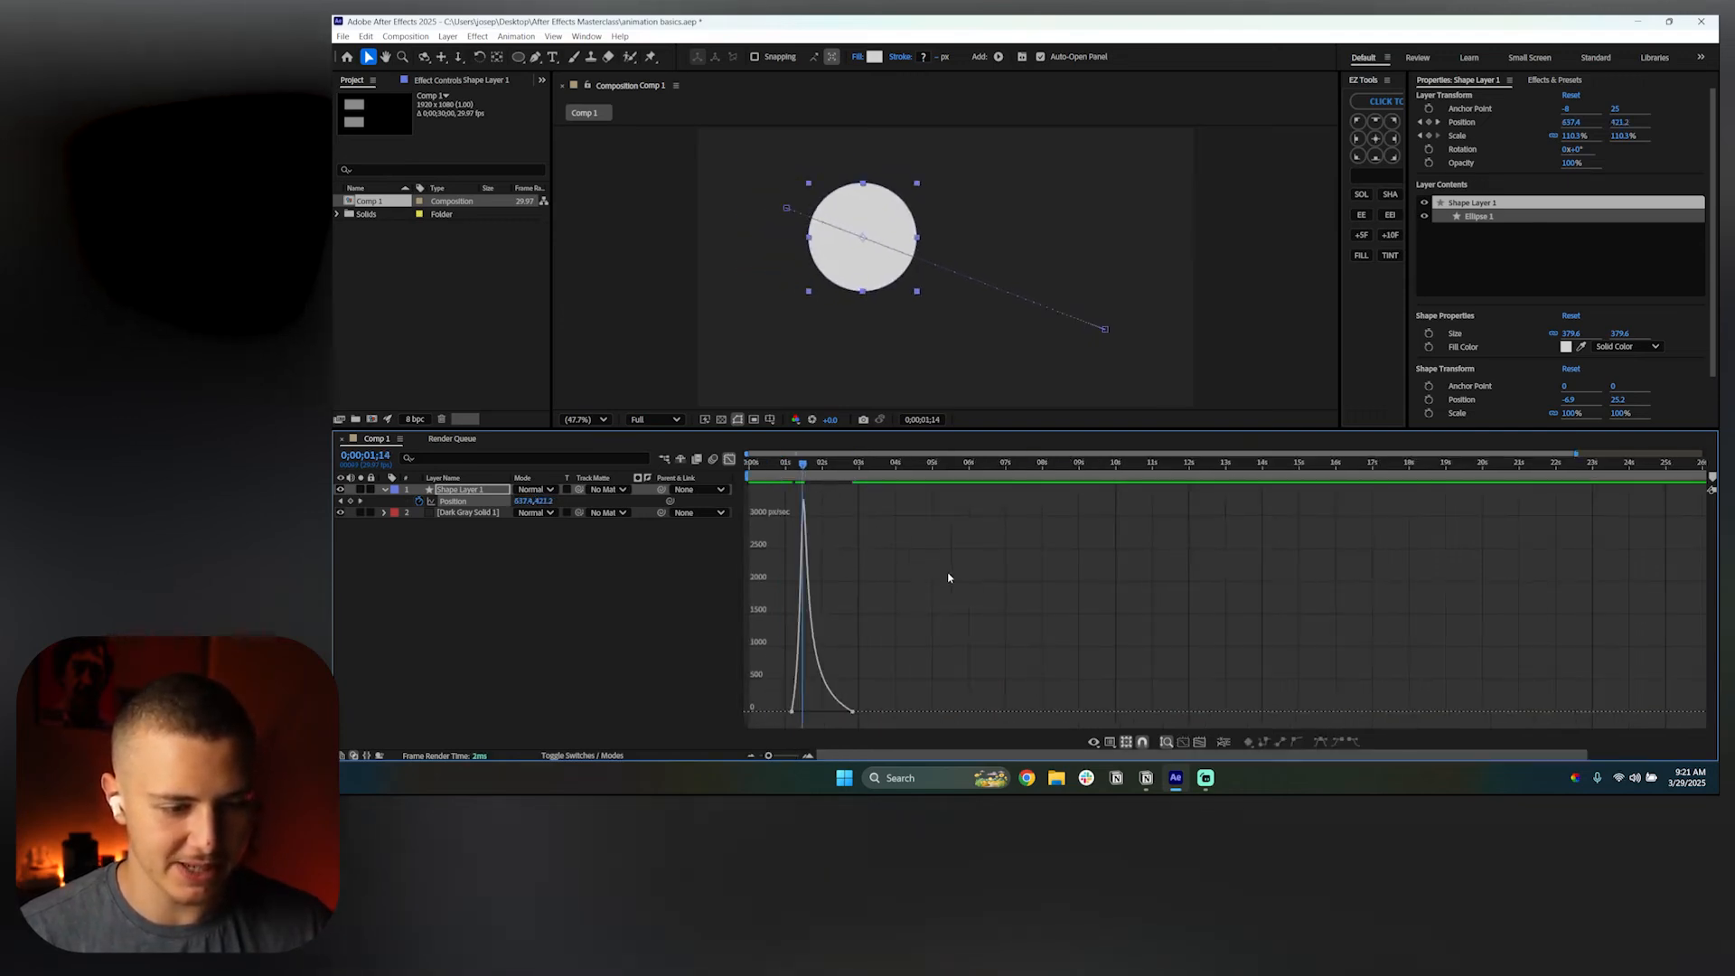
key("Home")
key("space")
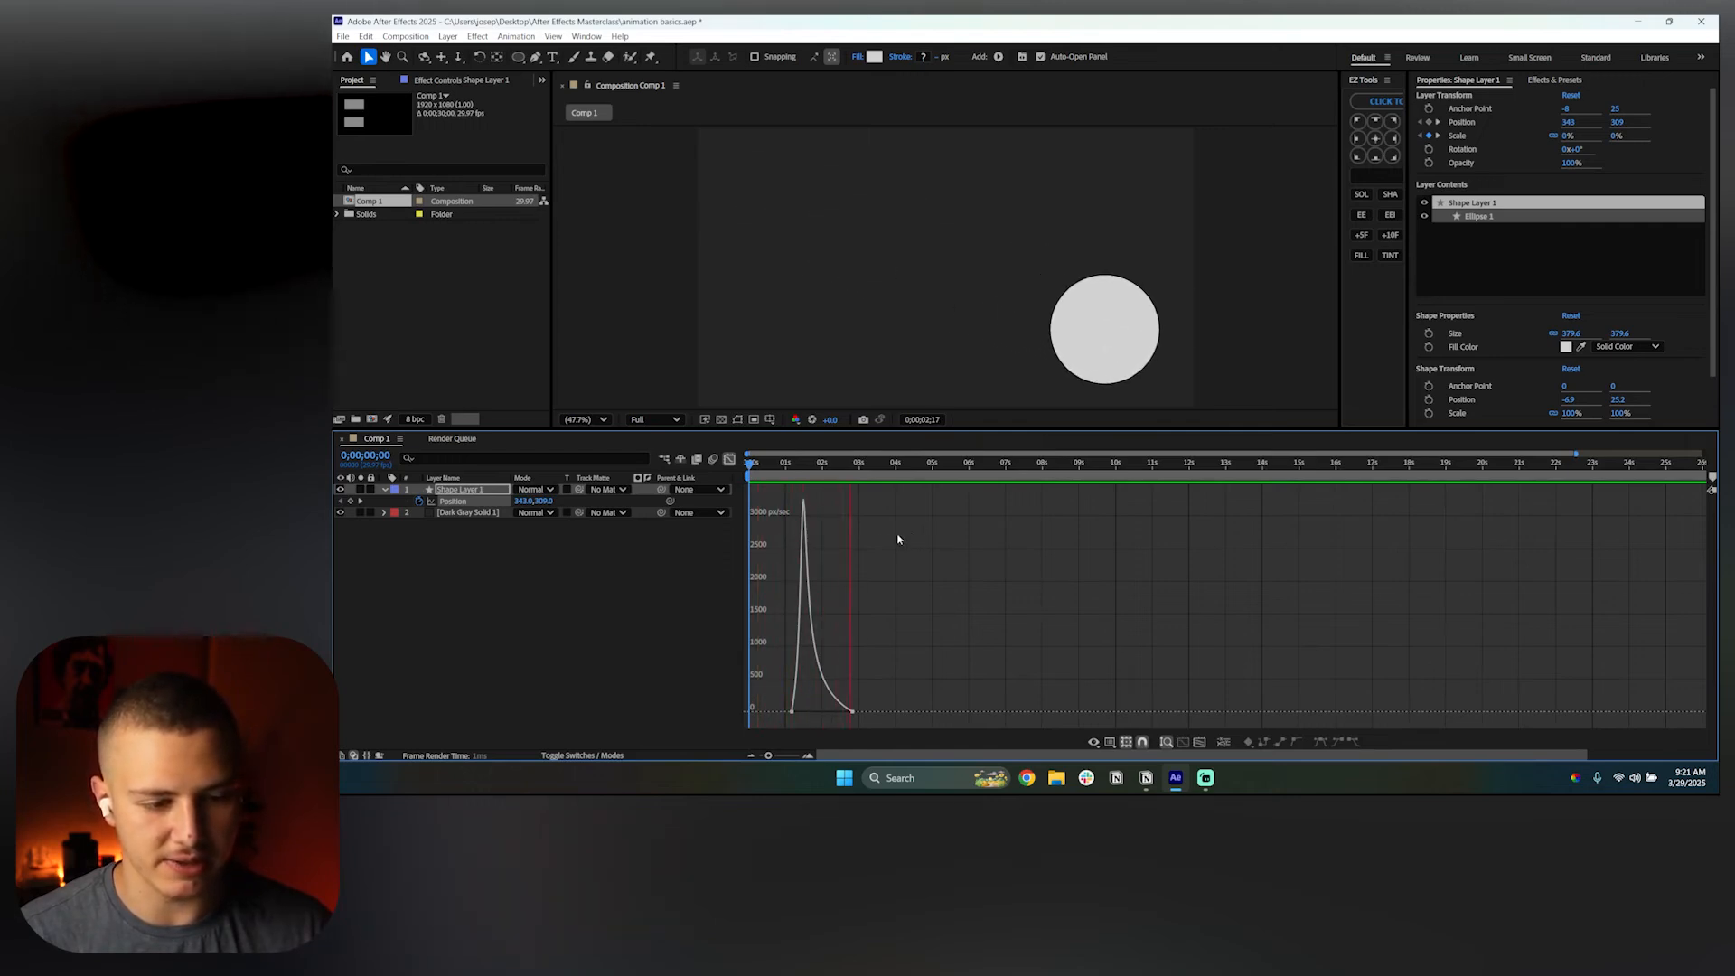
Close the graph editor and reveal all keyframed properties of the shape layer
left_click(665, 459)
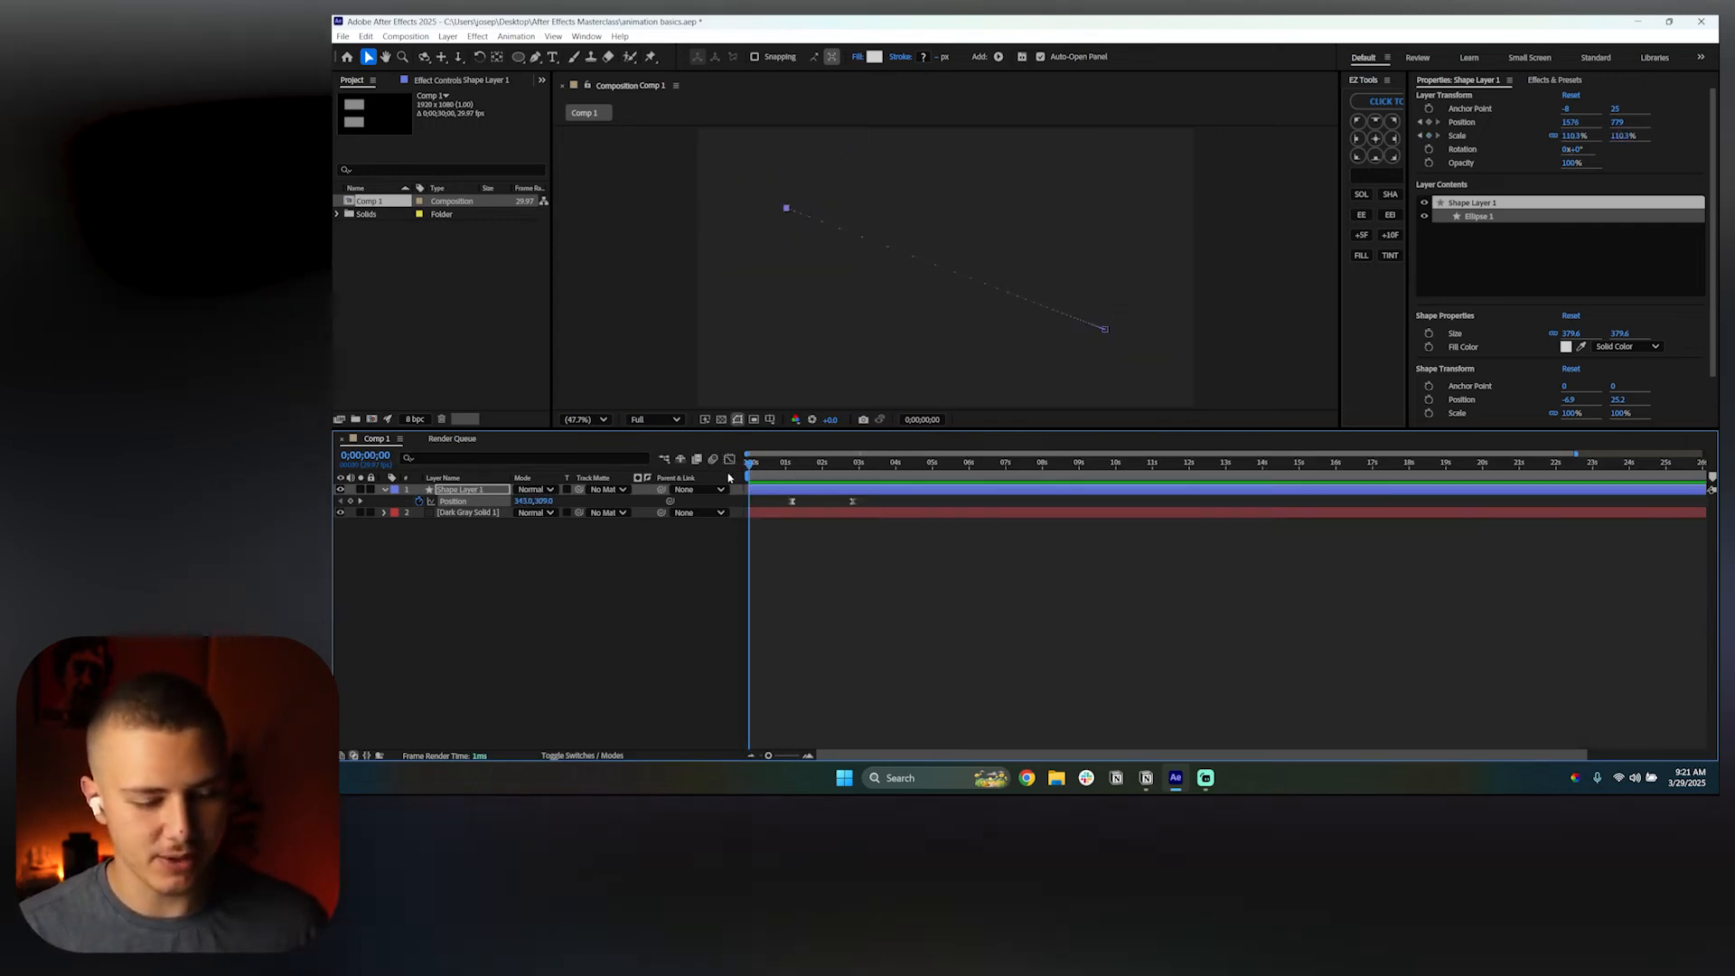
key("u")
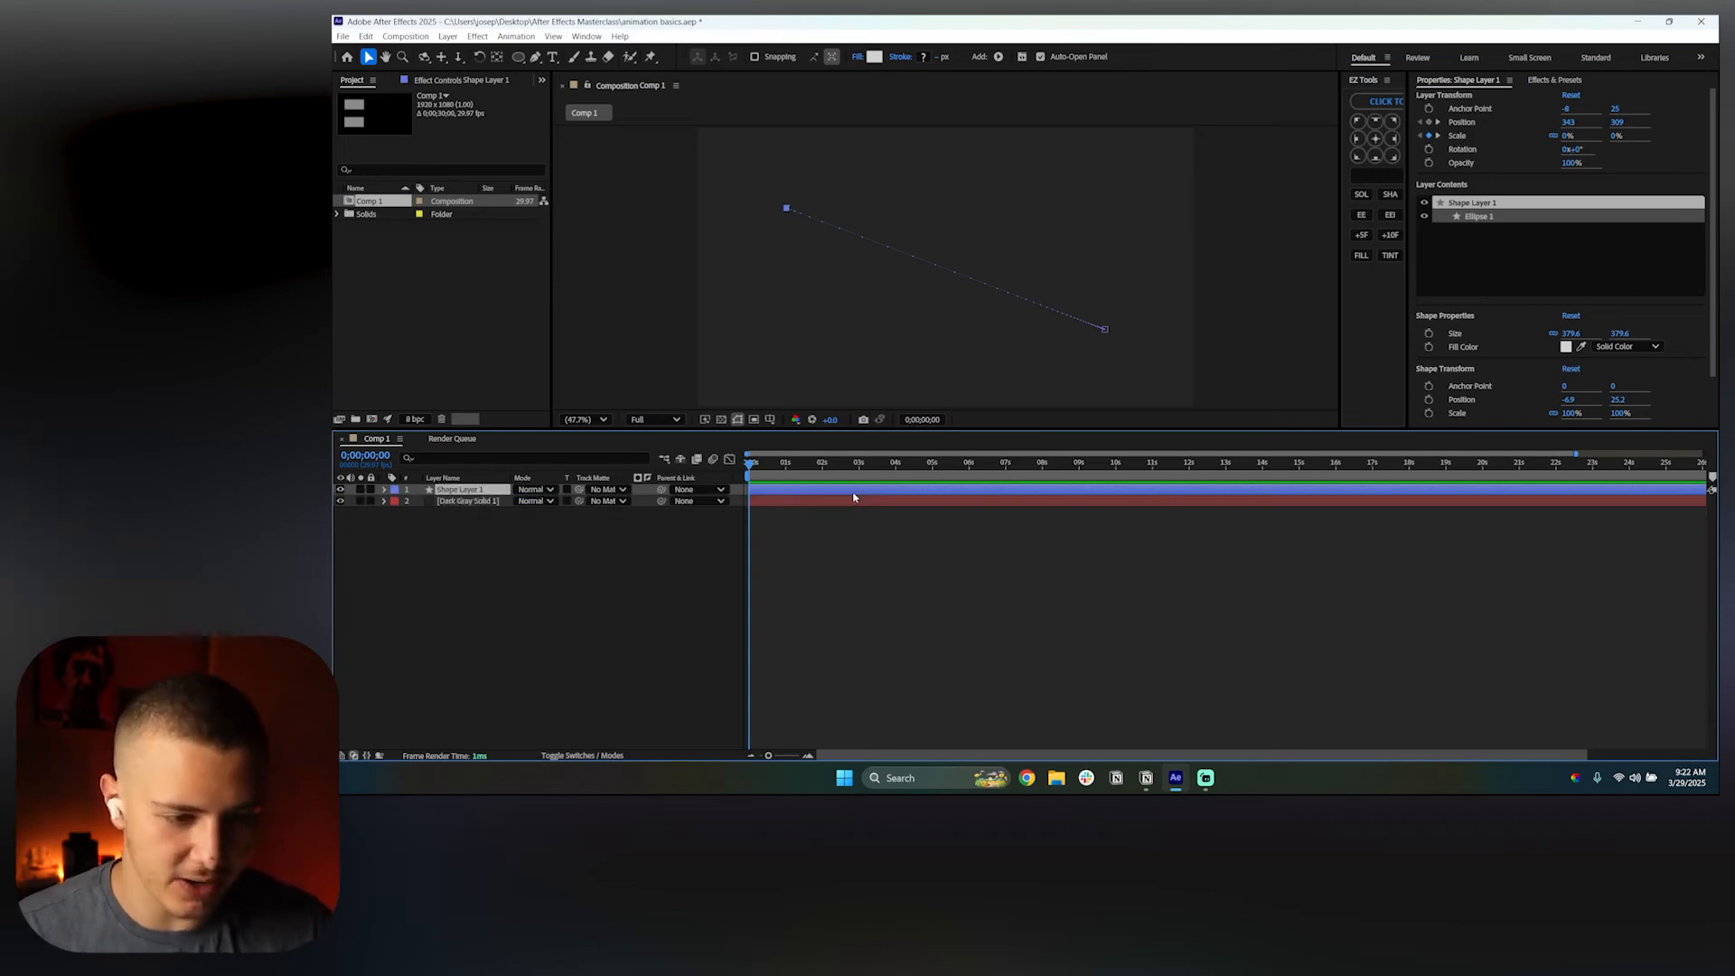
key("u")
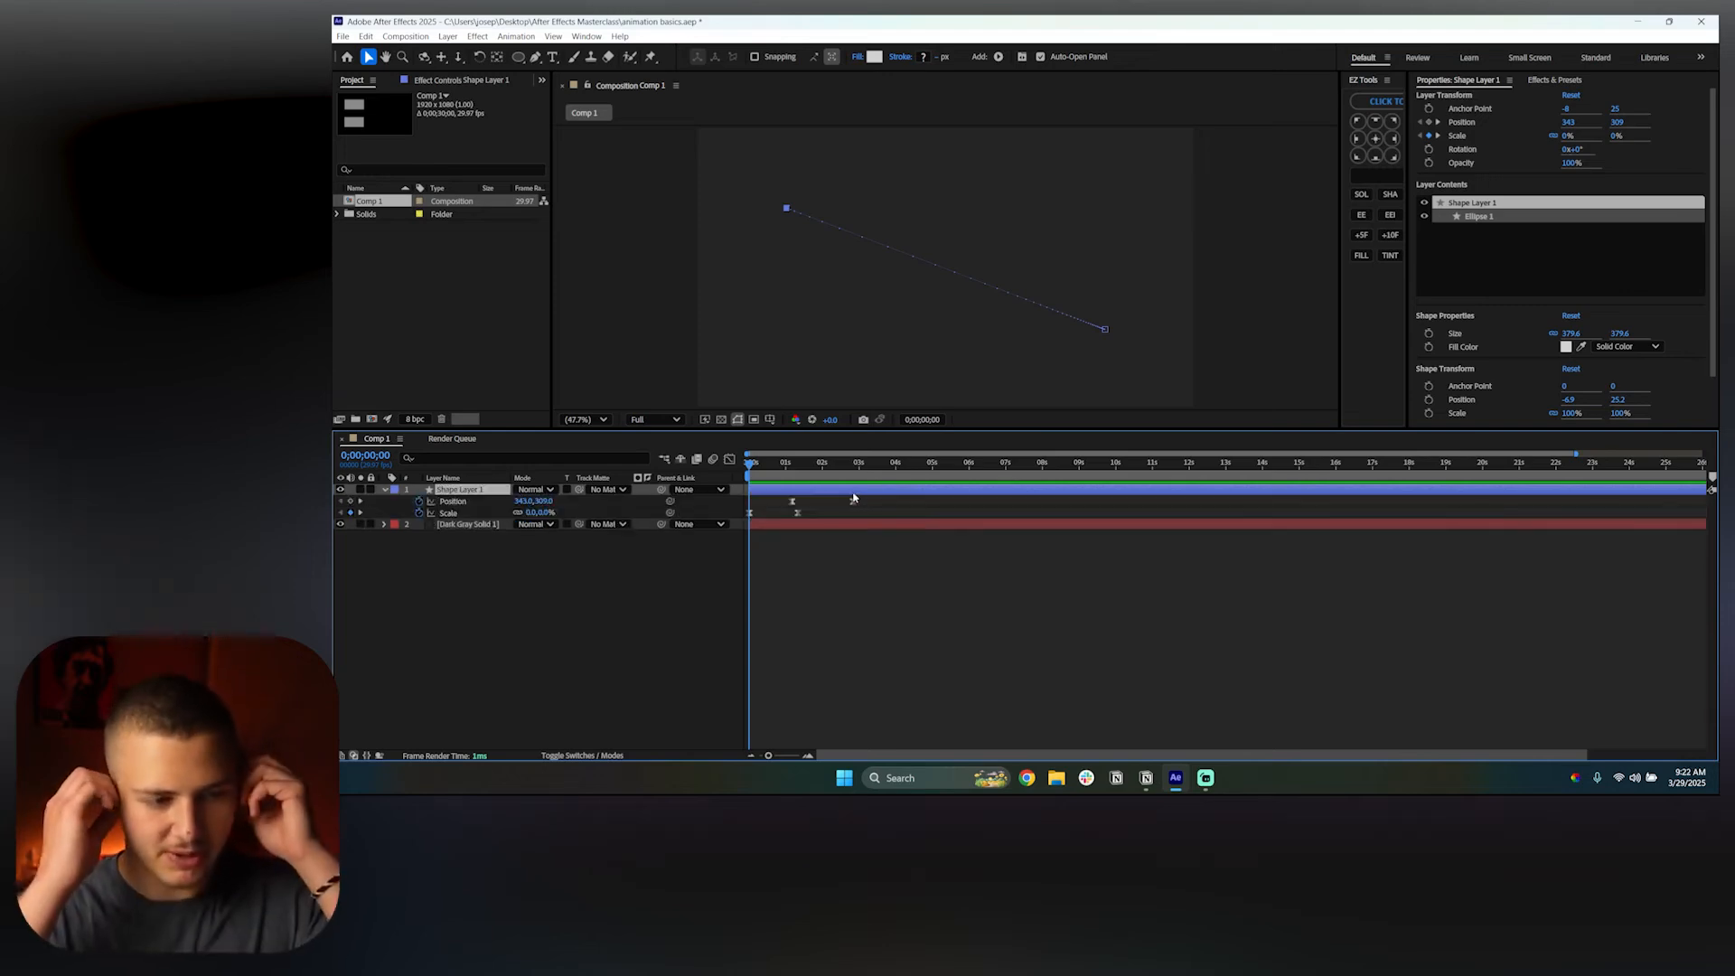
Shift both Position keyframes earlier, with the last one at 0;00;02;16, and play the combined animation
left_click_drag(751, 464, 838, 483)
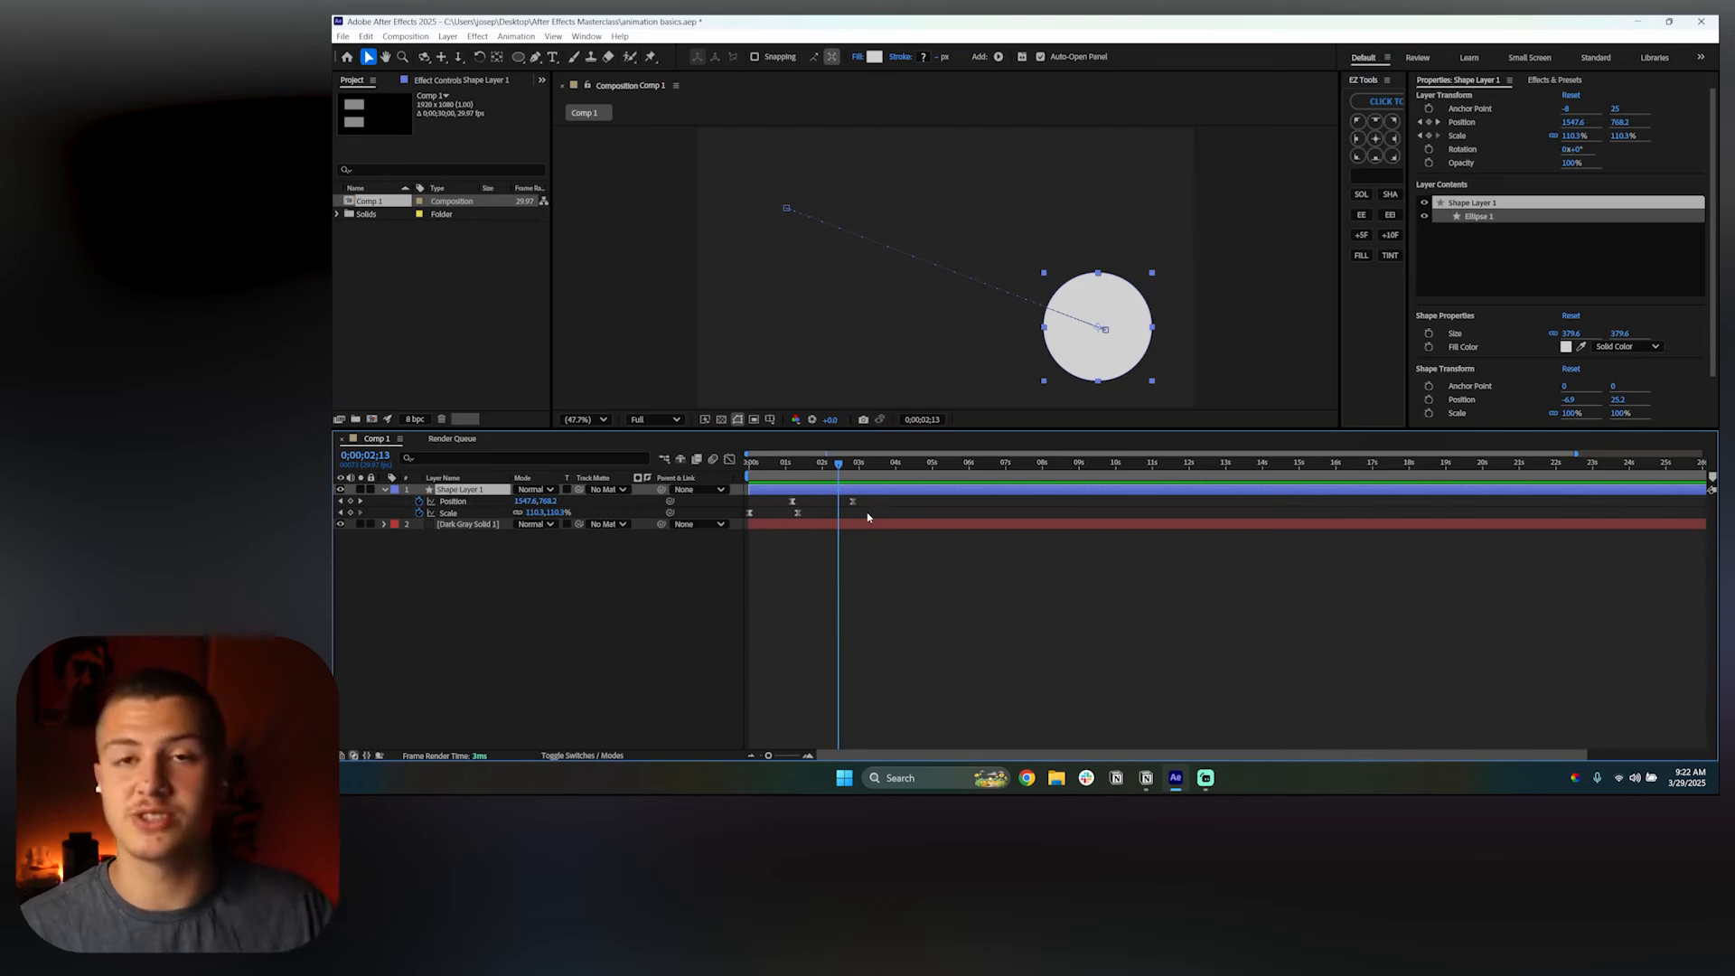
left_click_drag(876, 506, 750, 480)
left_click(795, 506)
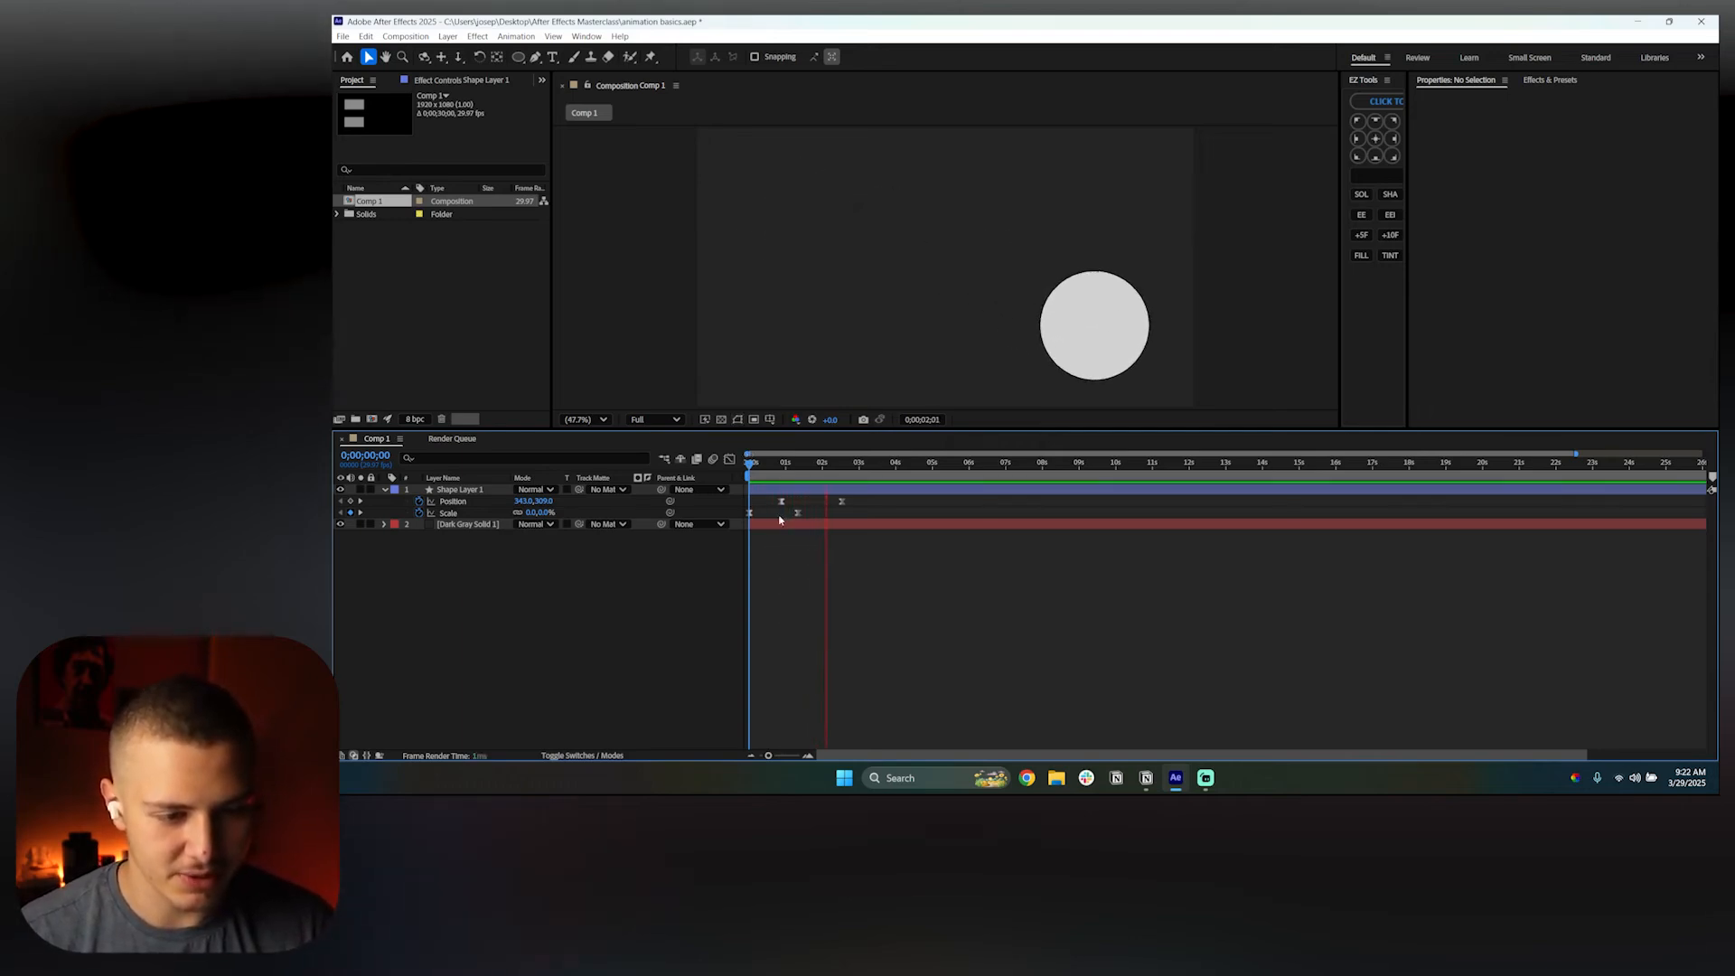
key("space")
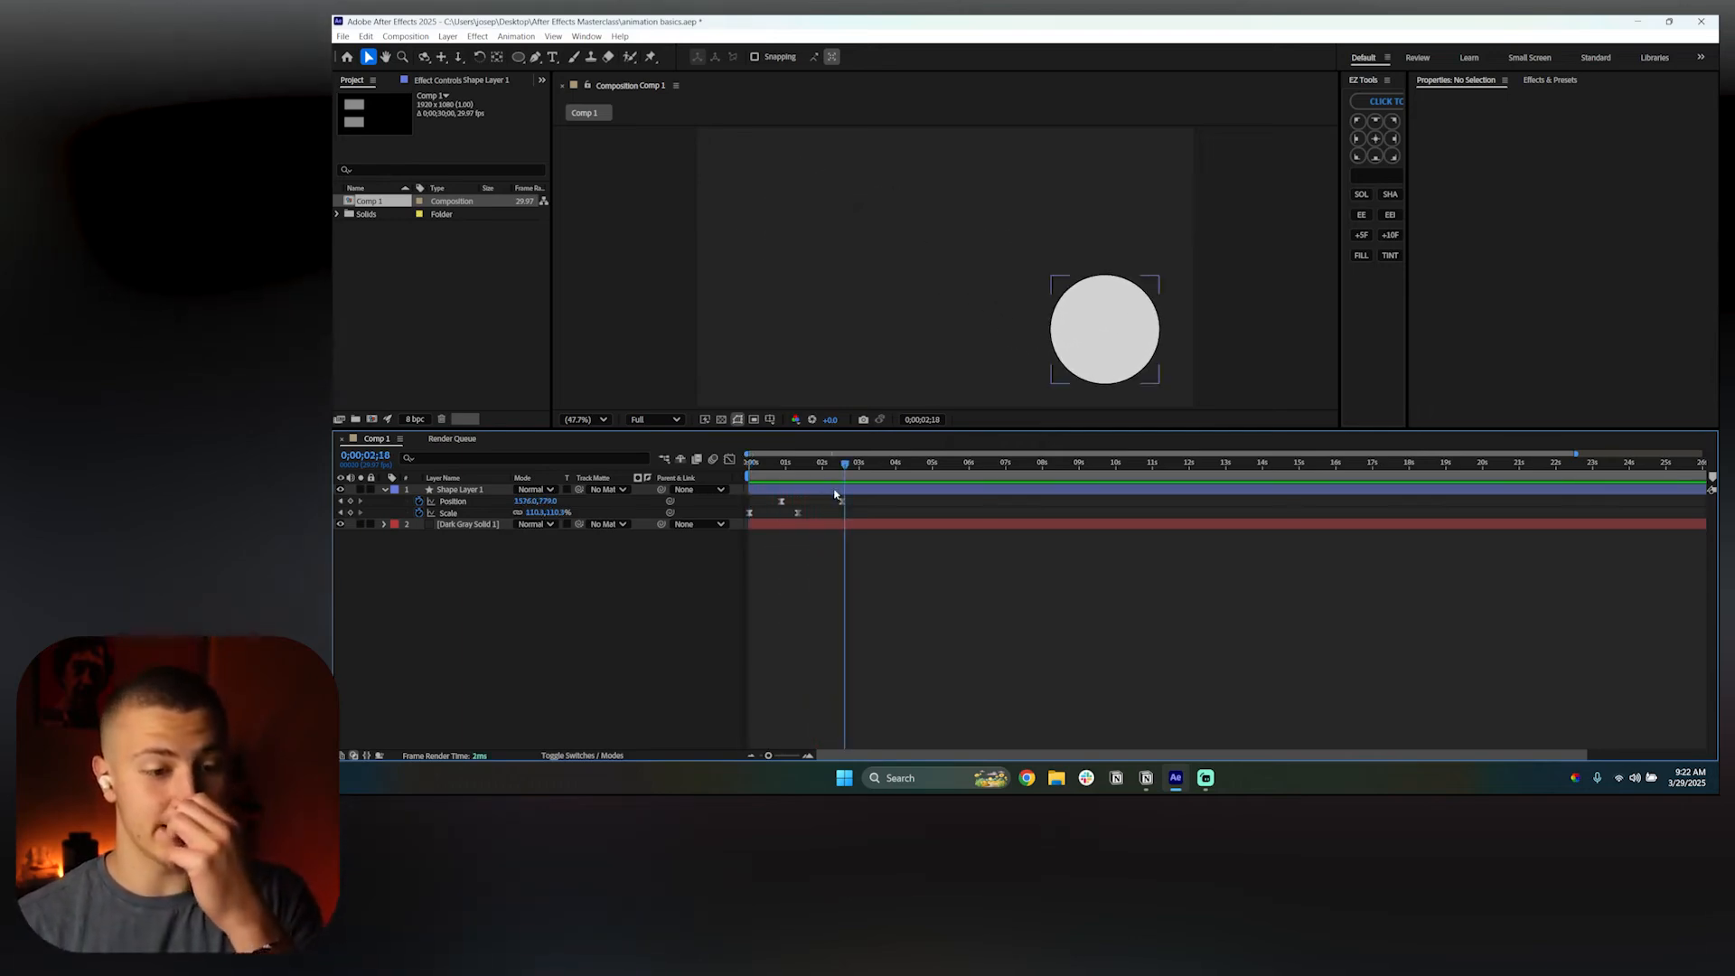
Add a Scale keyframe at 0;00;02;16, aligned with the last Position keyframe, to hold the circle's current size
left_click_drag(845, 465, 877, 477)
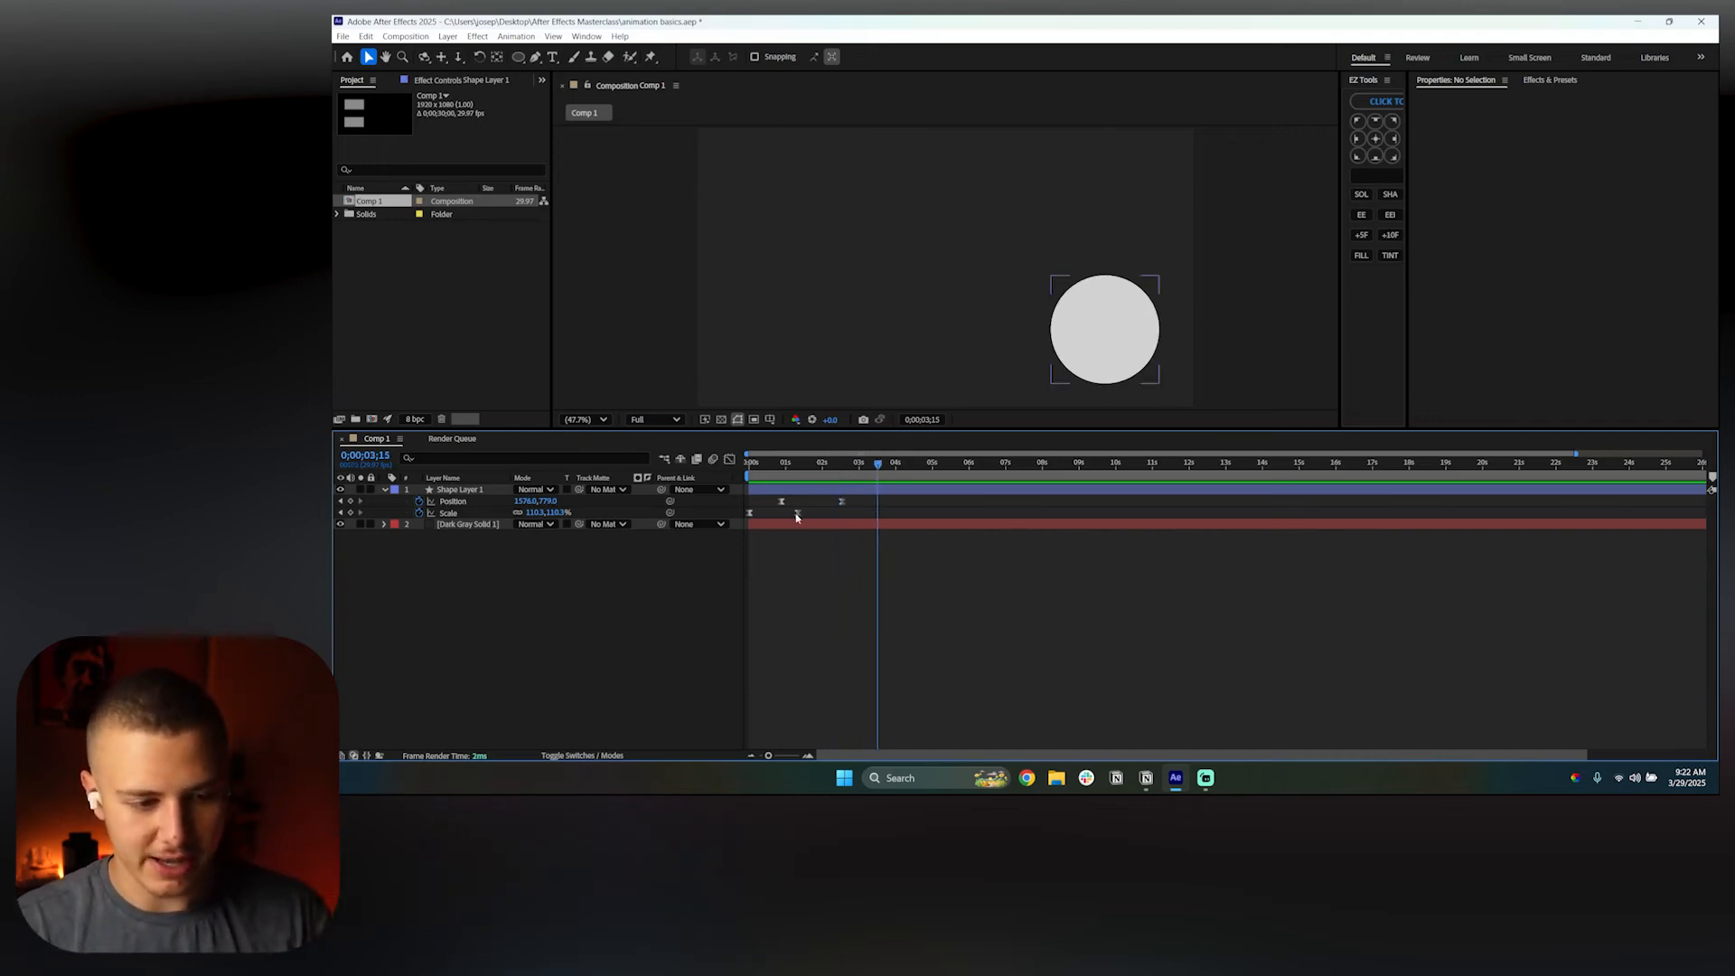
left_click(797, 512)
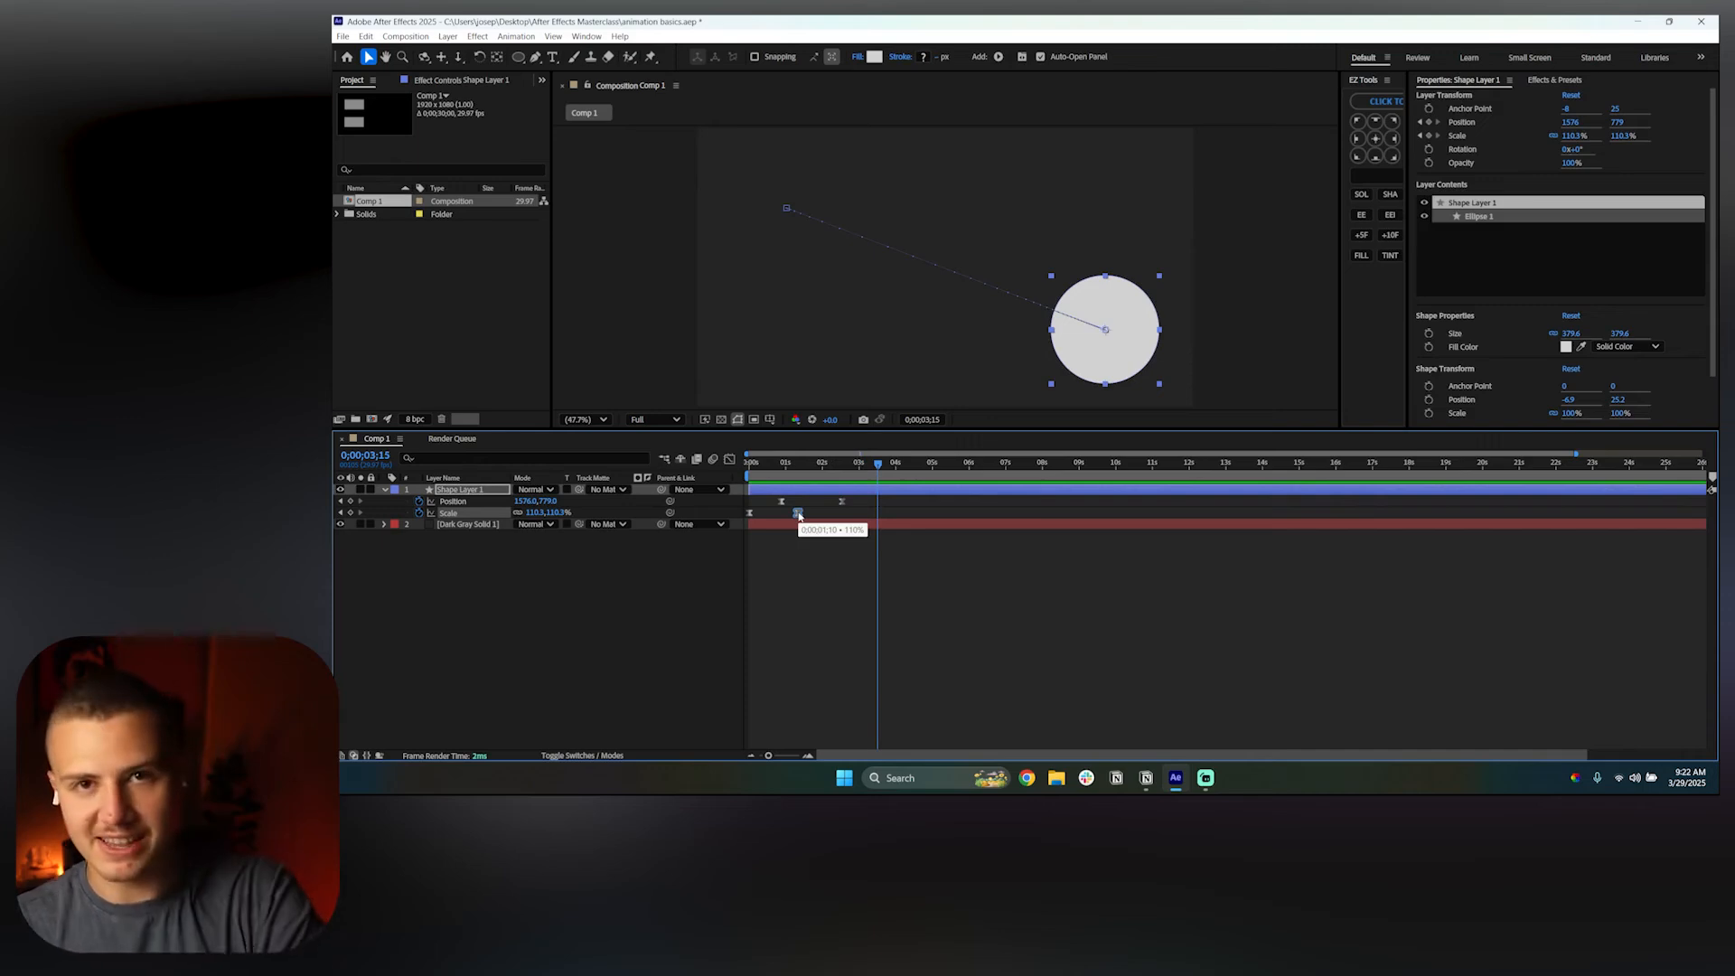
left_click(841, 467)
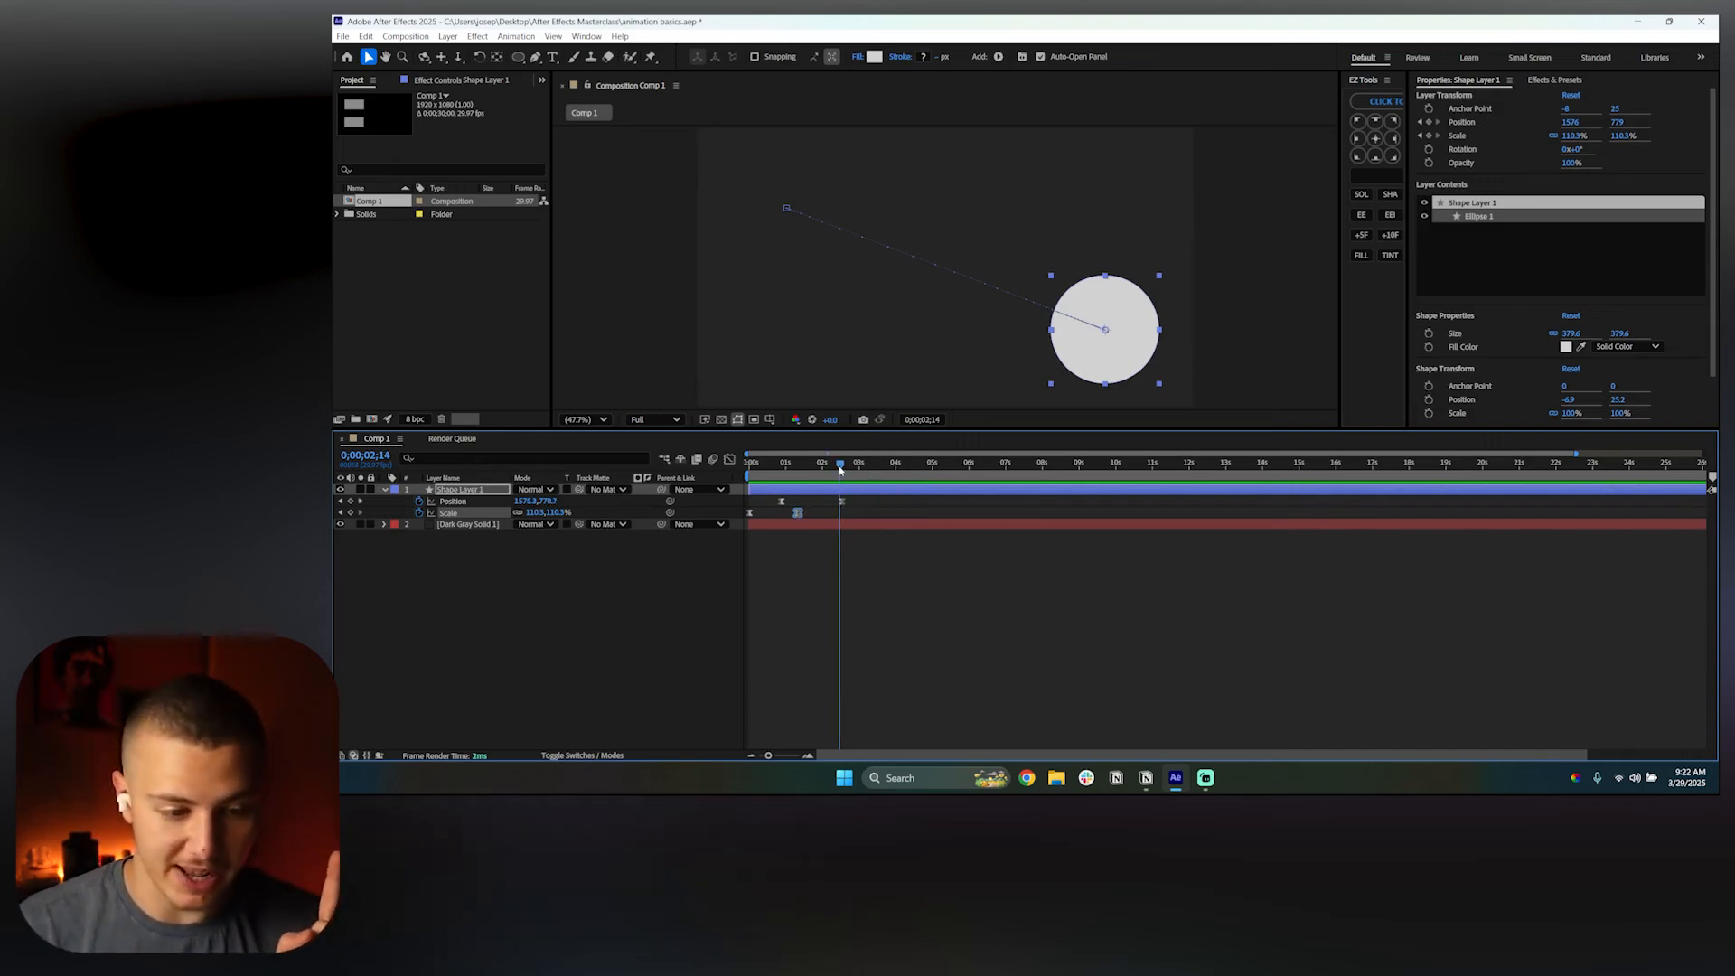
left_click_drag(840, 468, 842, 469)
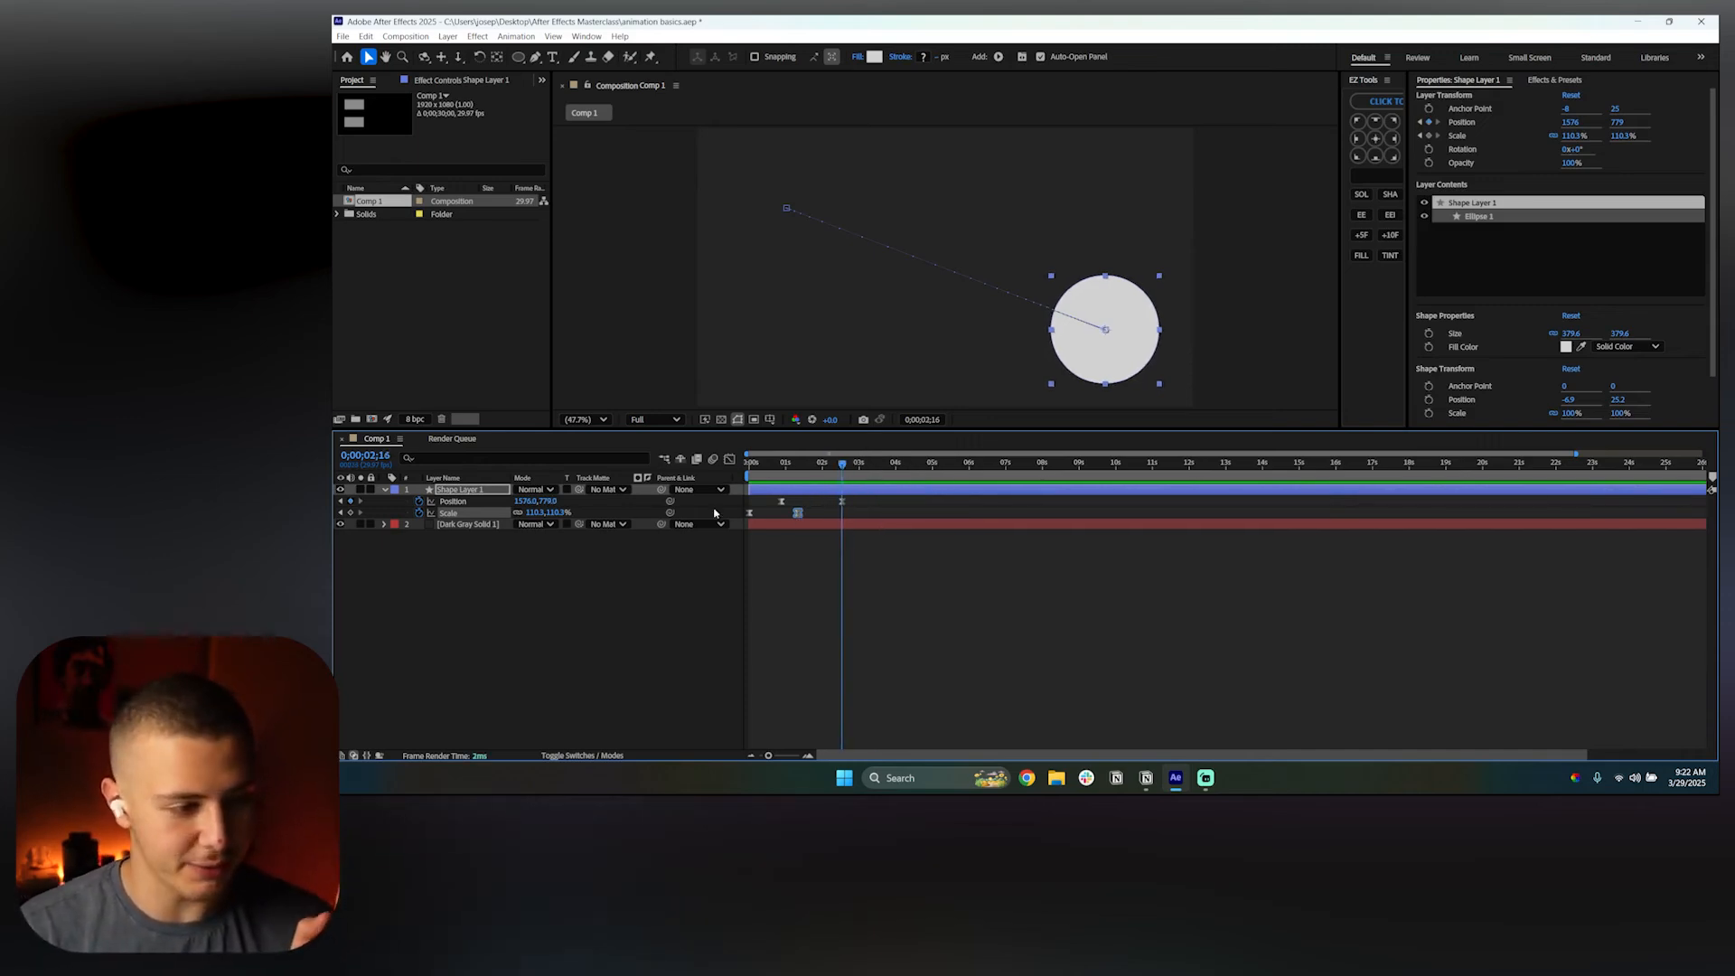
left_click(350, 513)
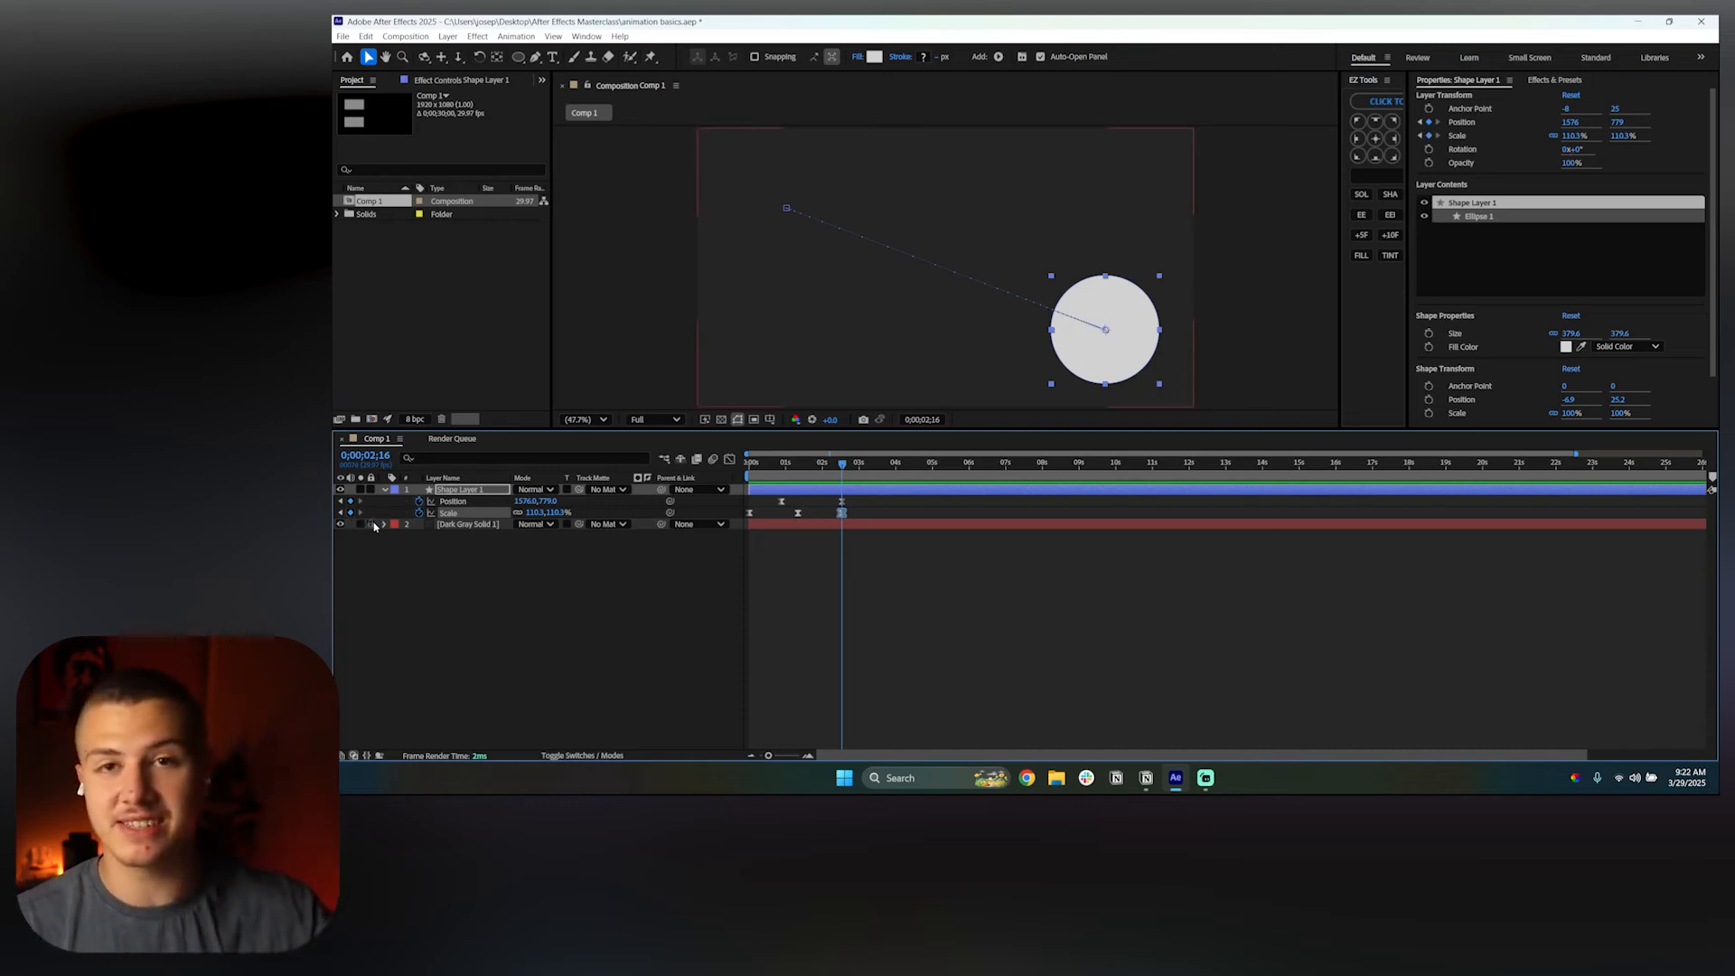
Add a Scale keyframe of 0% for the circle at 0;00;03;12 so it shrinks away after the move
left_click_drag(843, 464, 874, 465)
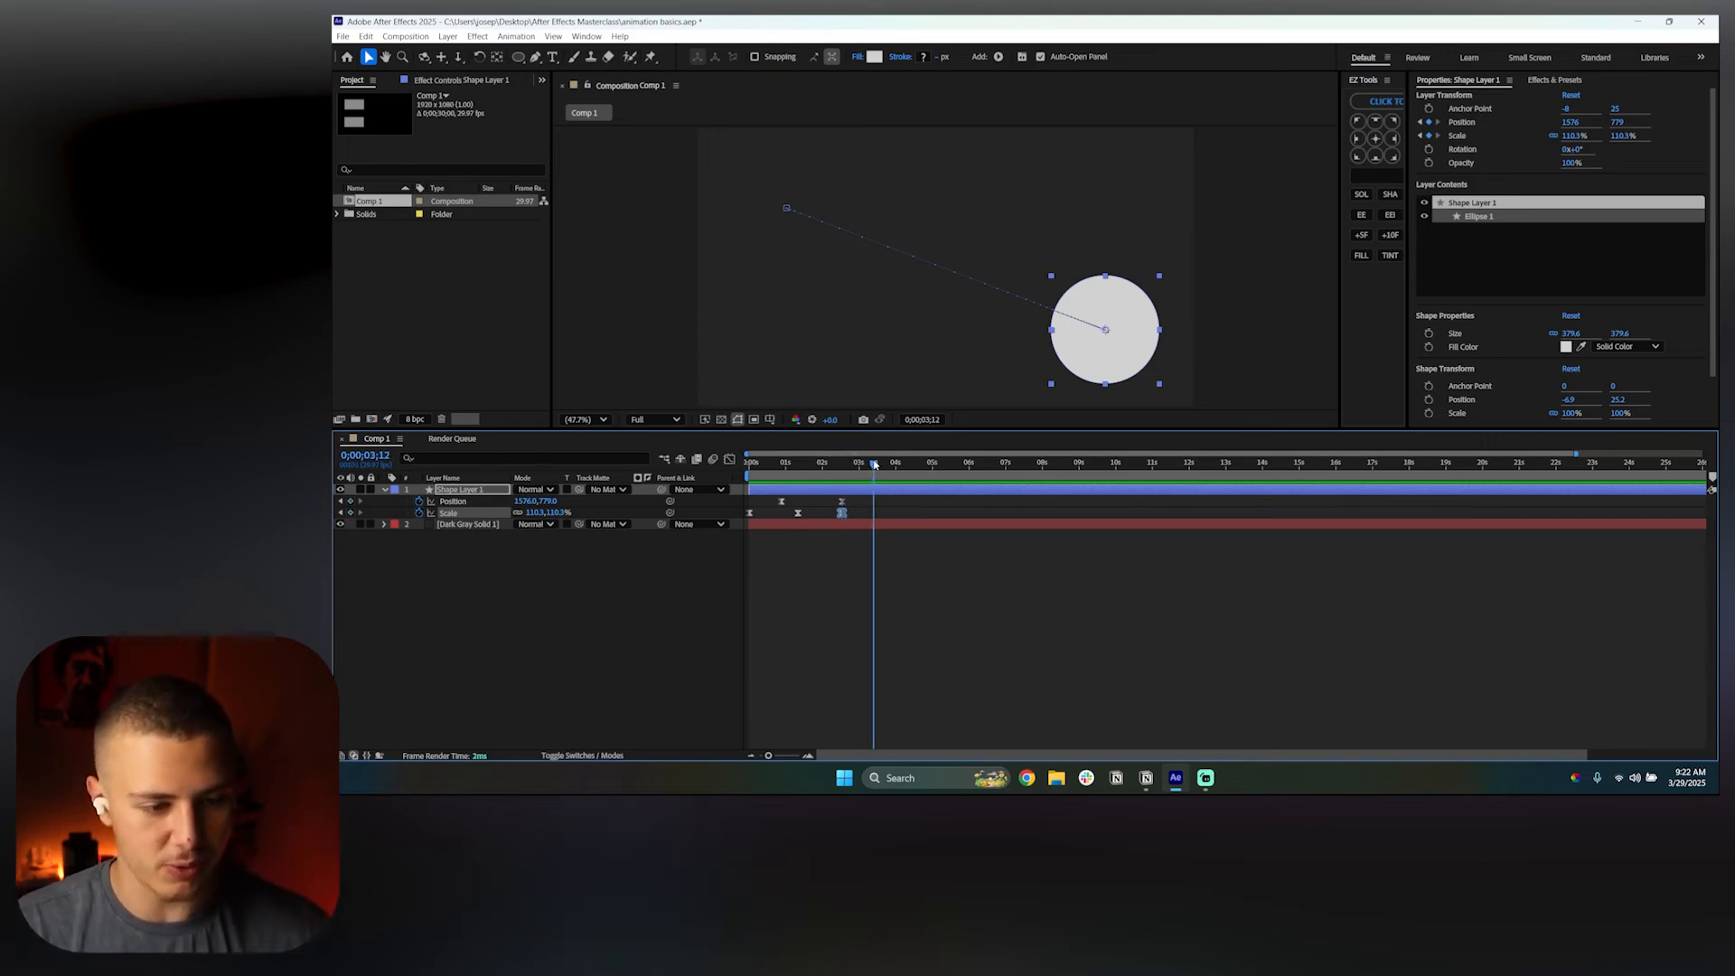
left_click(539, 512)
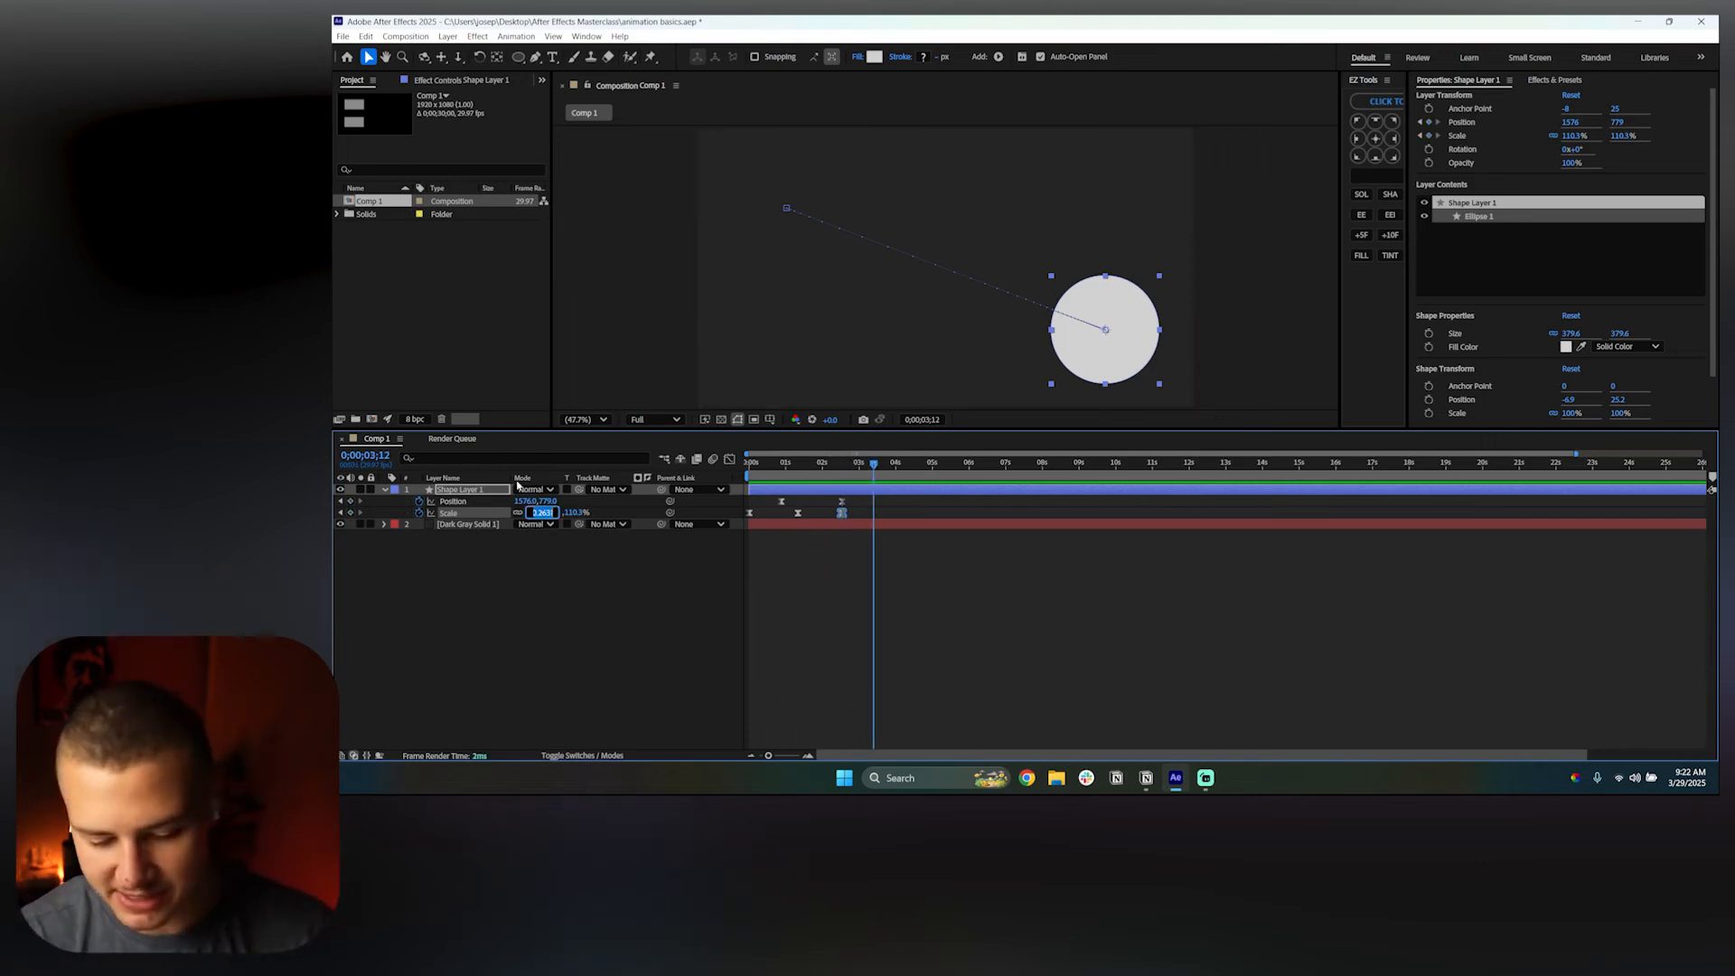
type("0")
key("Return")
Open the graph editor for the last two Scale keyframes and switch it to the value graph
left_click_drag(893, 514, 825, 522)
left_click(728, 459)
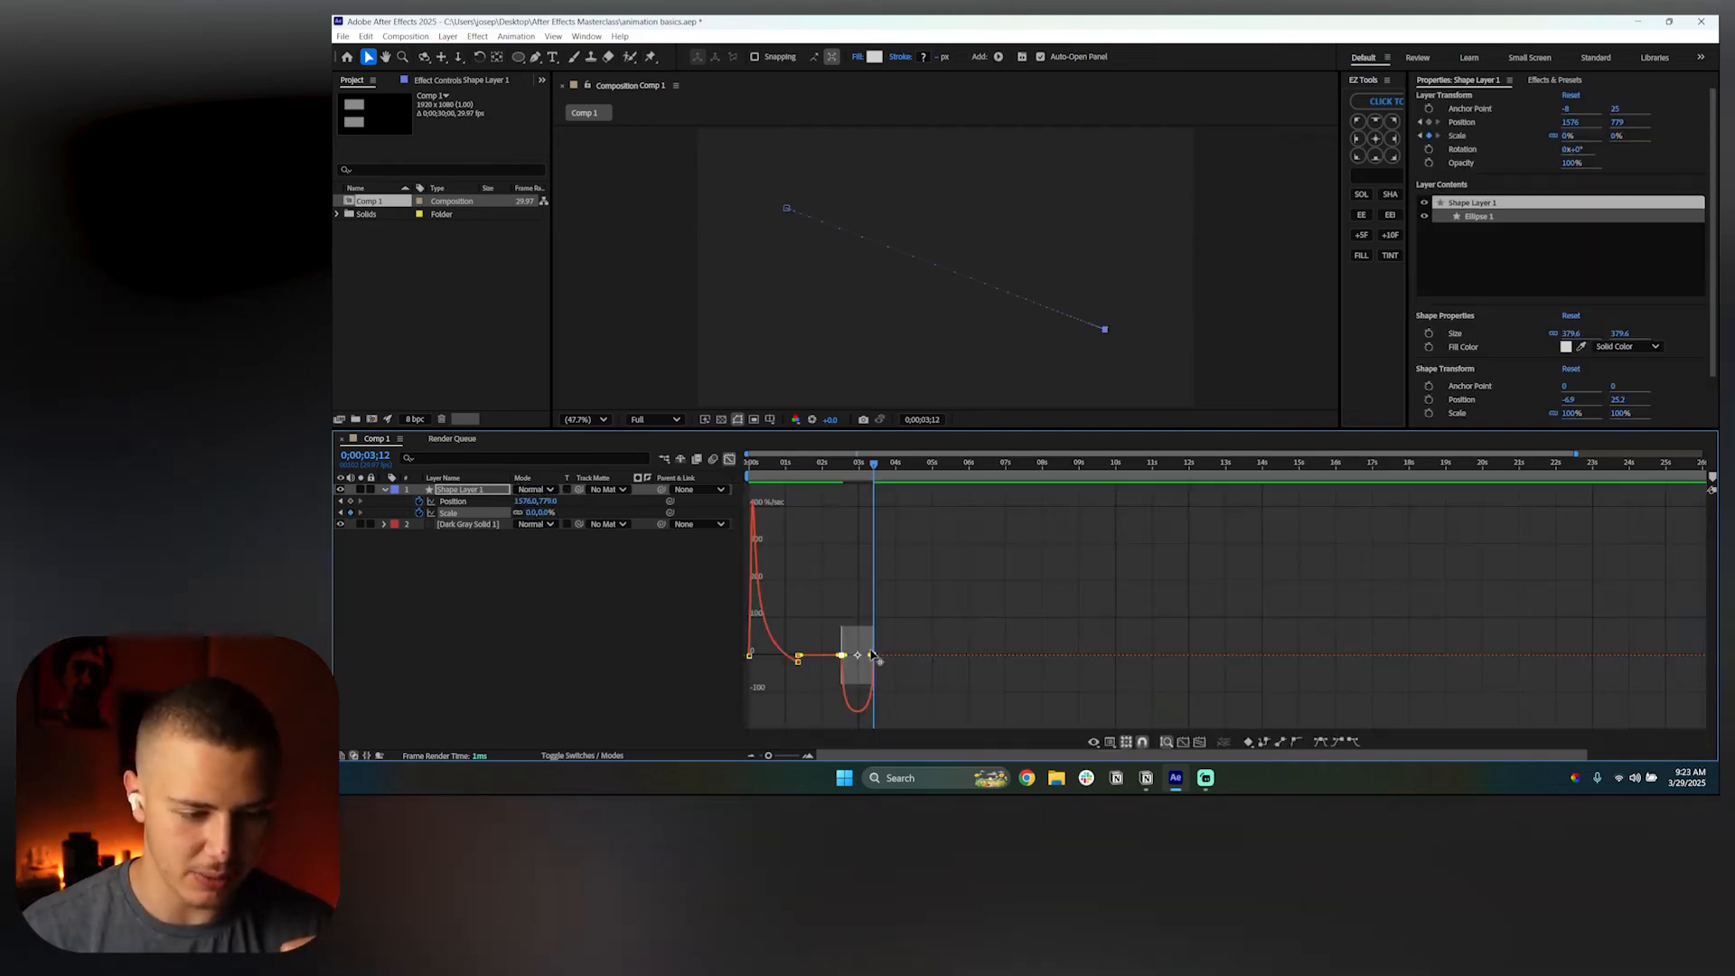
right_click(914, 626)
left_click(962, 494)
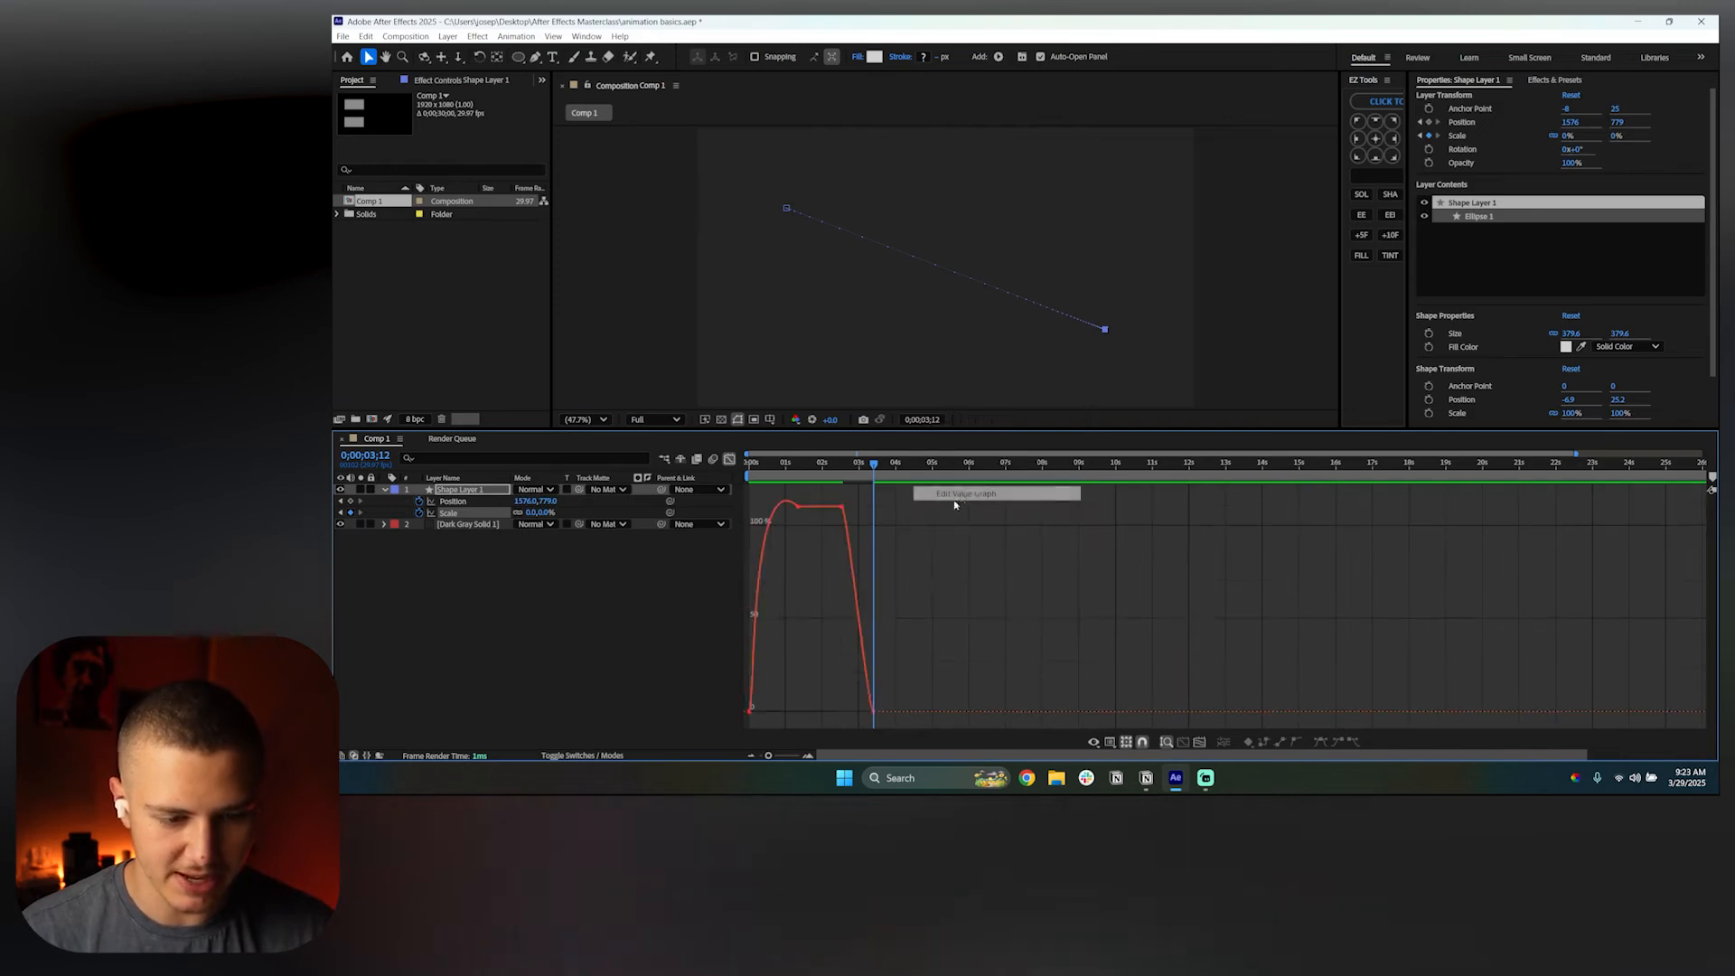
Lengthen the easing handles at both ends of the scale-down segment to shape it into a steep S-curve
left_click_drag(834, 498, 886, 732)
scroll(809, 578, "up", 5)
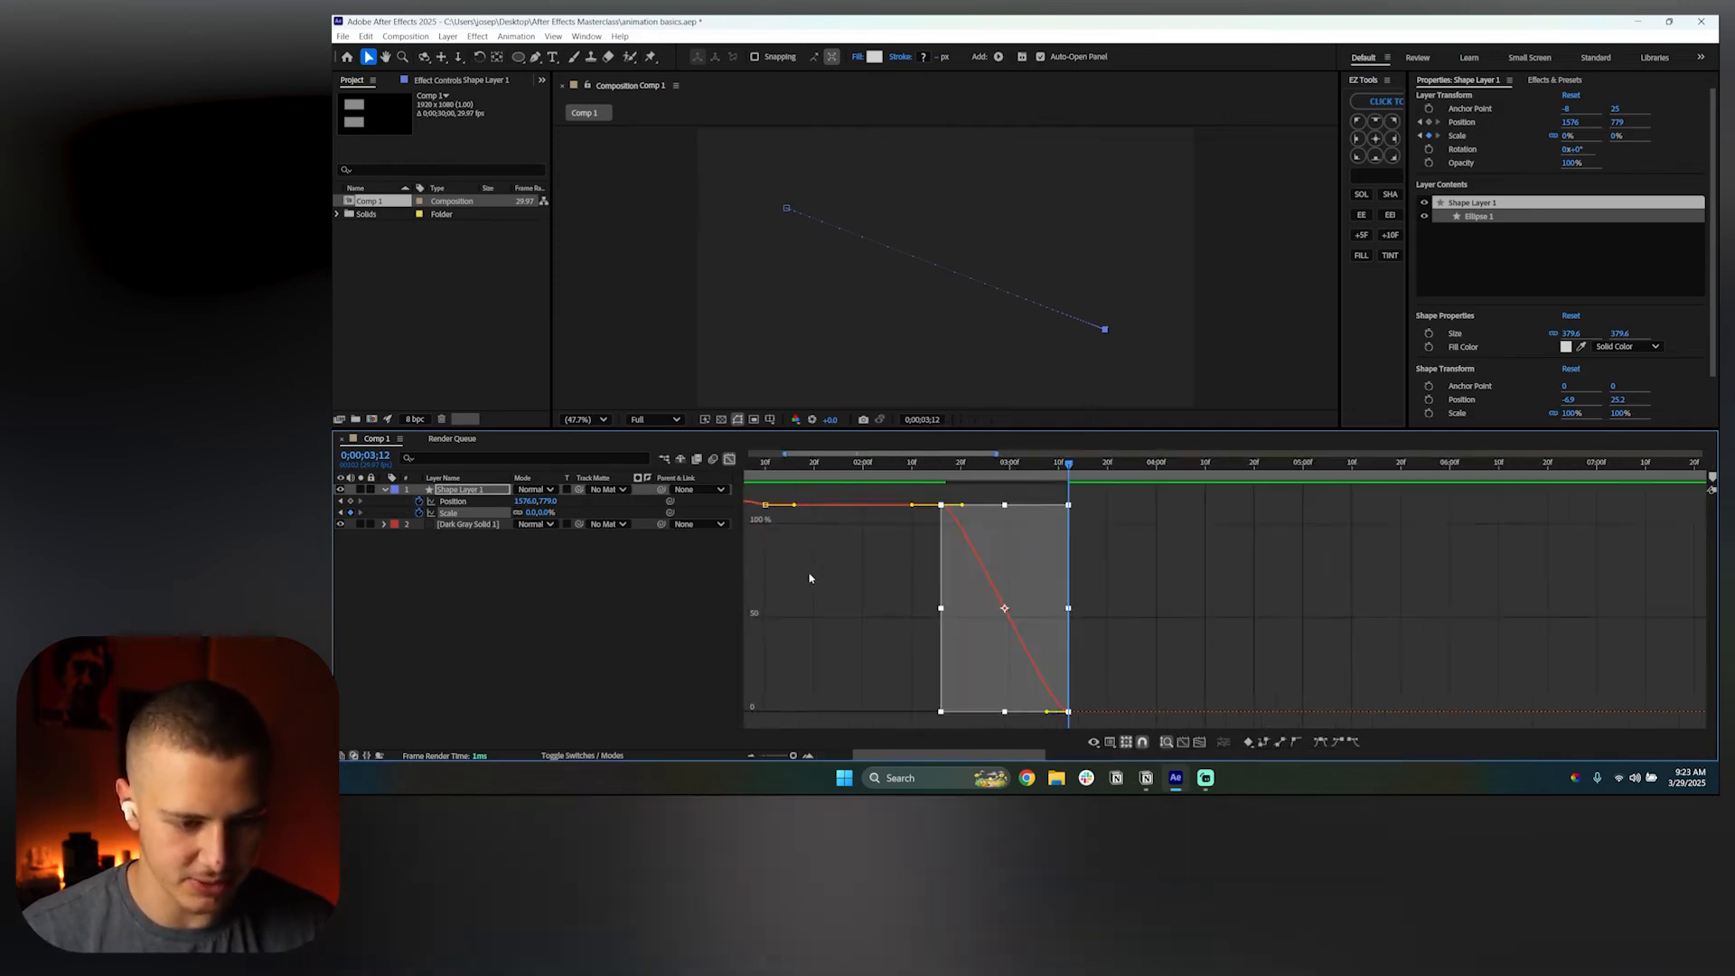
left_click_drag(962, 505, 1050, 491)
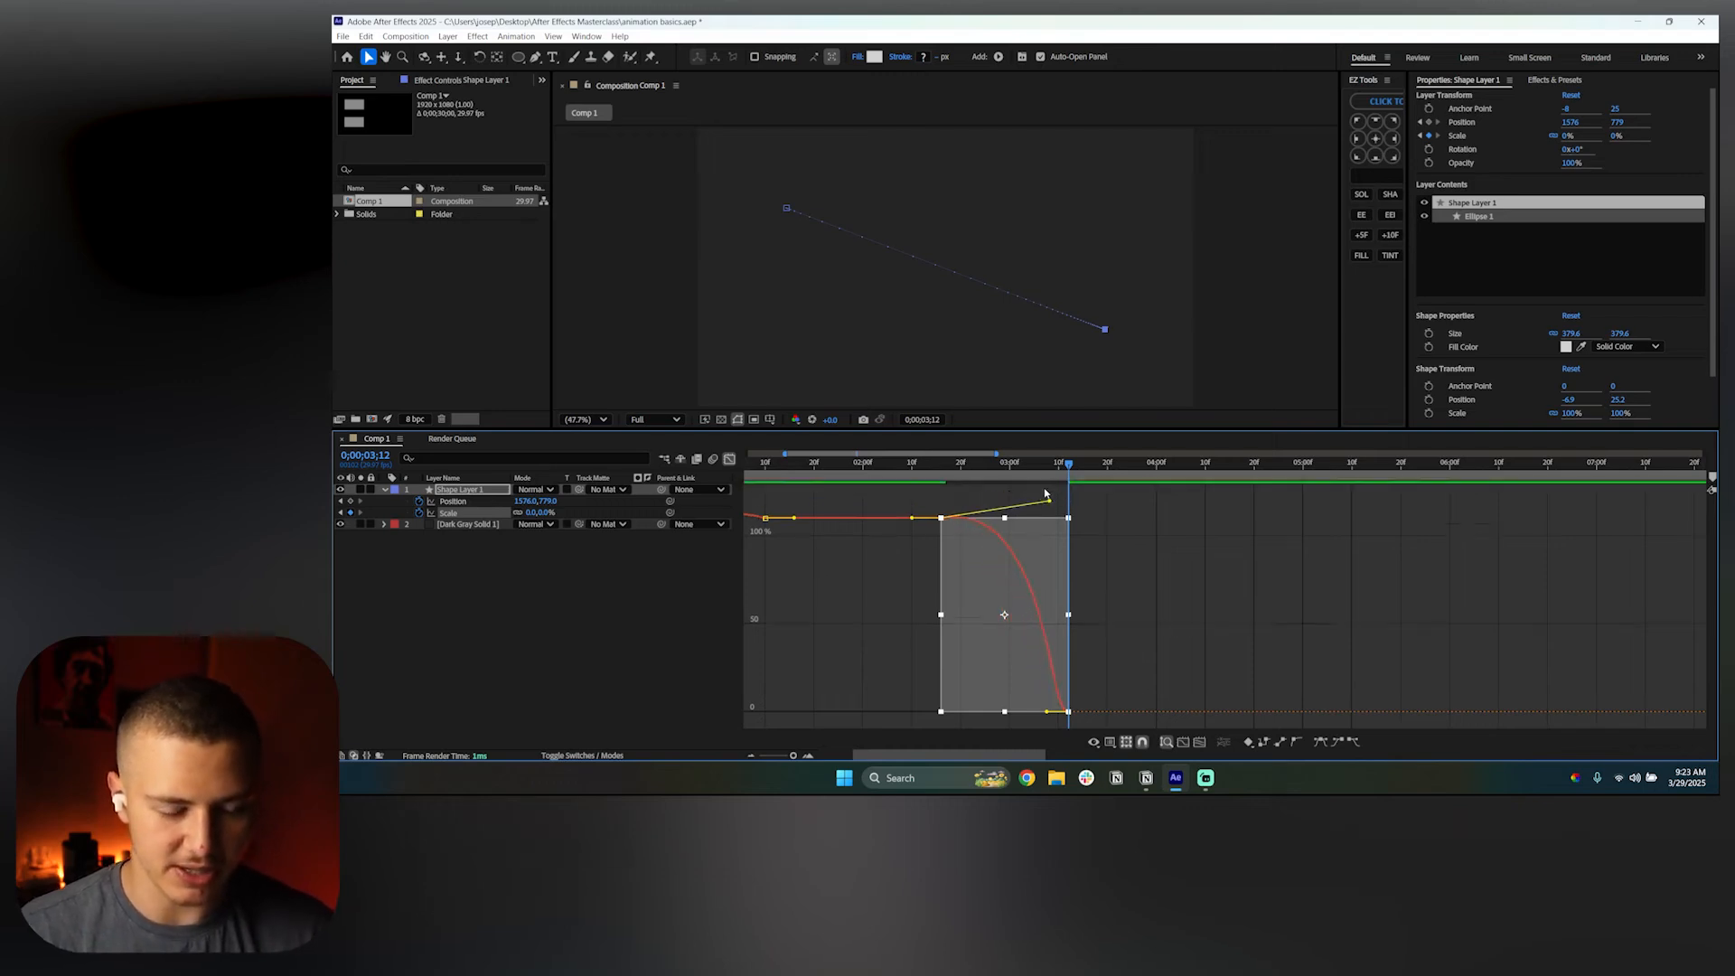
left_click_drag(1048, 712, 991, 712)
key("ctrl+z")
left_click_drag(1102, 690, 979, 717)
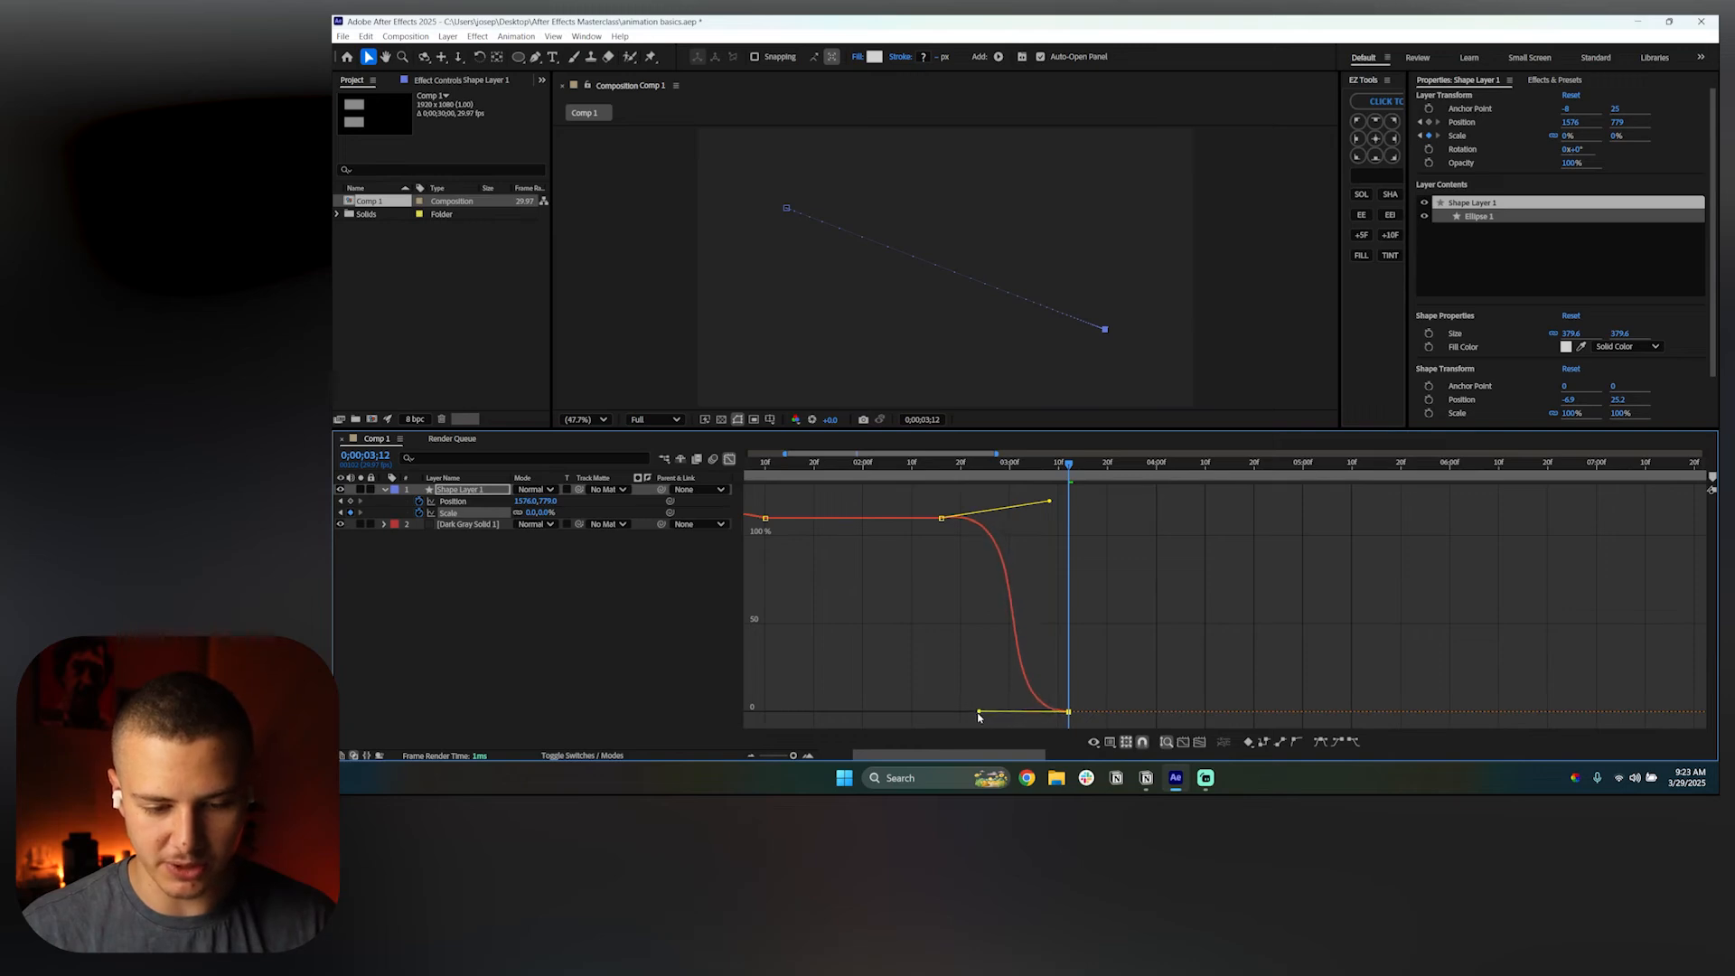
left_click(1150, 669)
Play the eased scale-down, and play the whole circle animation from the start
left_click(938, 464)
key("space")
key("space")
left_click_drag(931, 465, 734, 488)
key("space")
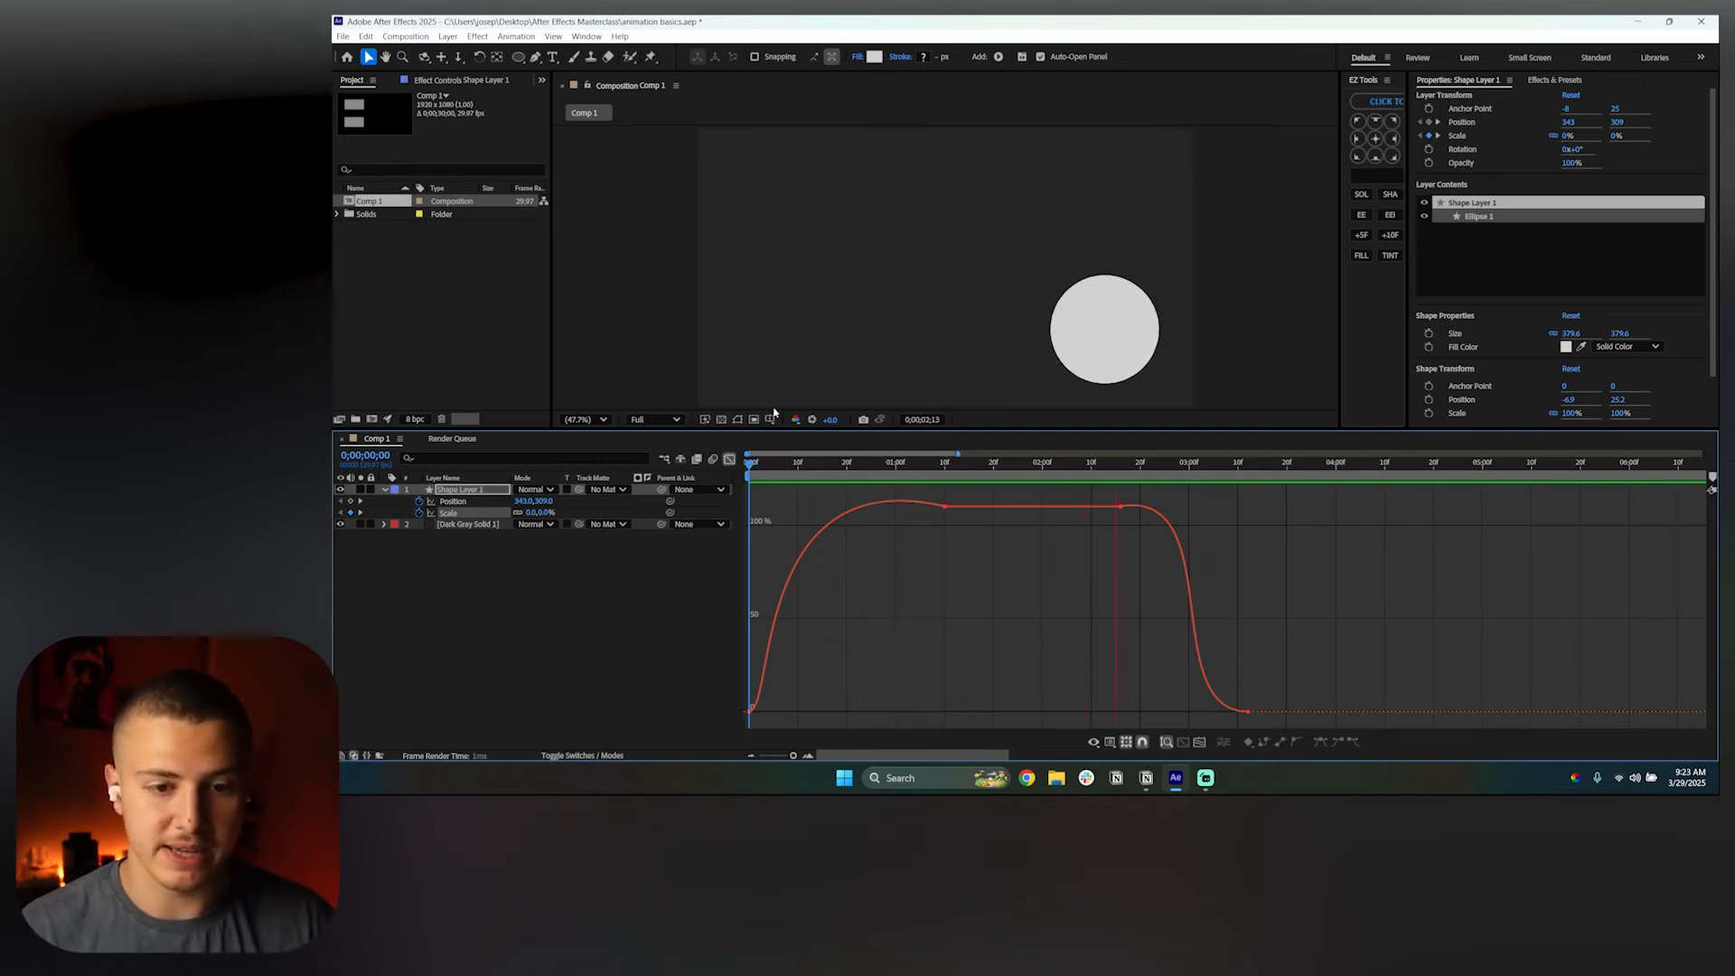
key("space")
Close the graph editor and shift the last two Scale keyframes earlier so the shrinking begins before the position move ends
left_click(729, 461)
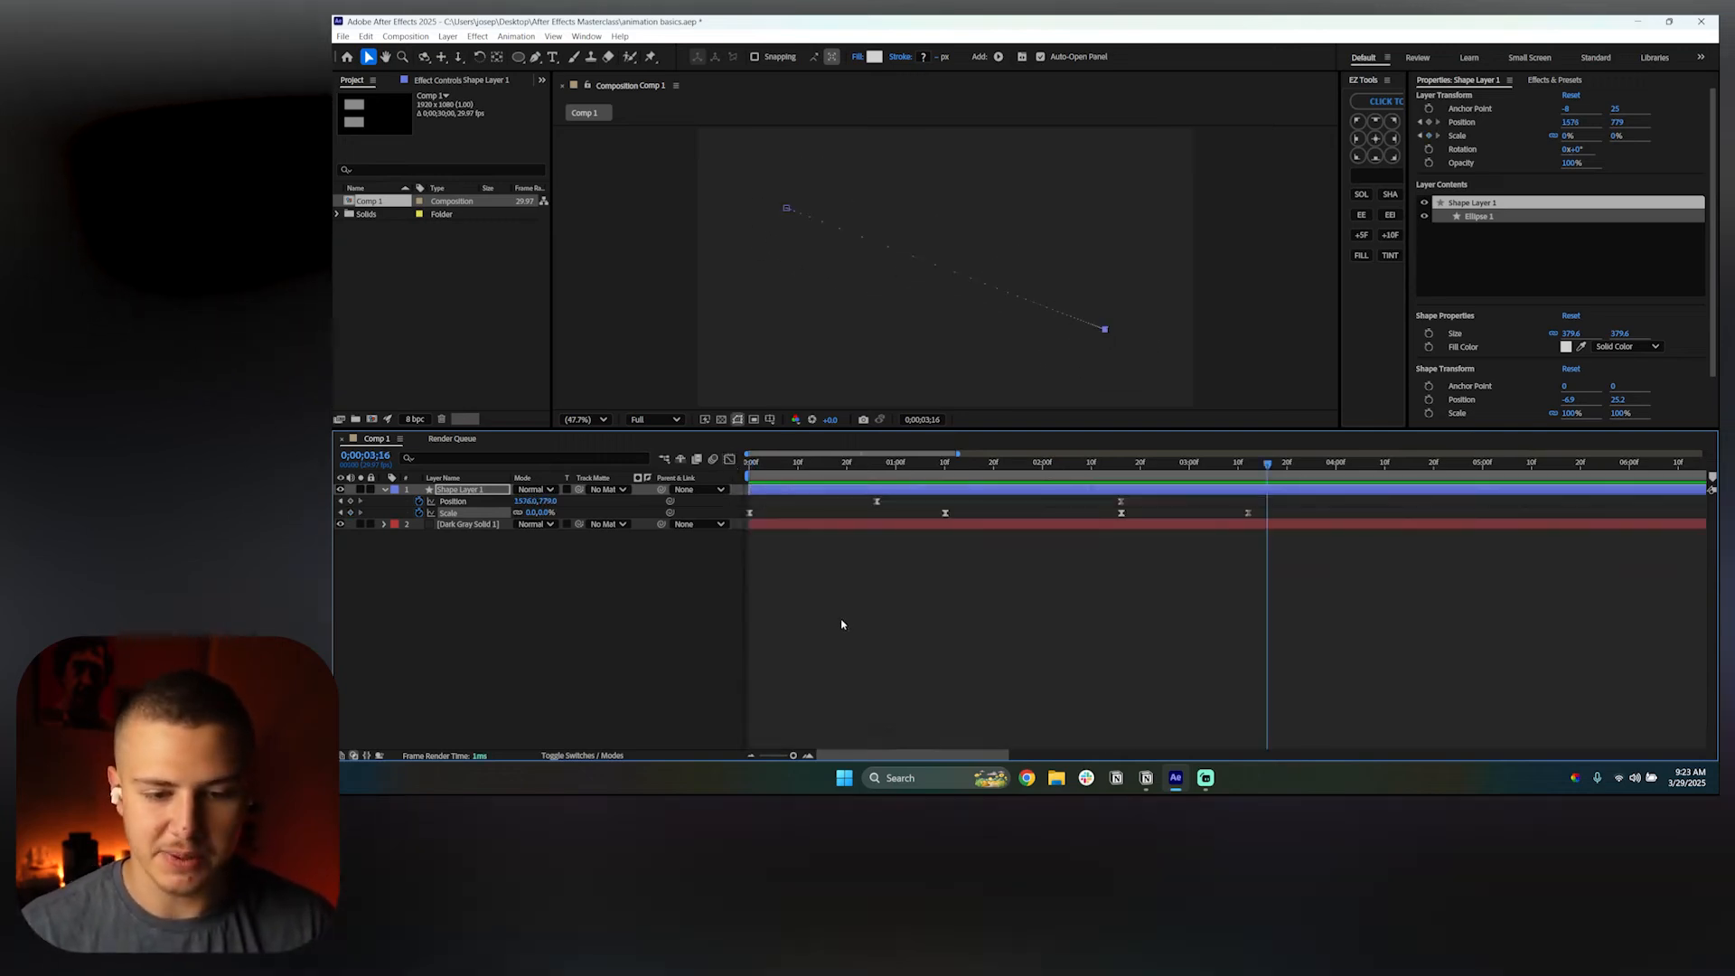
scroll(1071, 542, "down", 5)
left_click(884, 472)
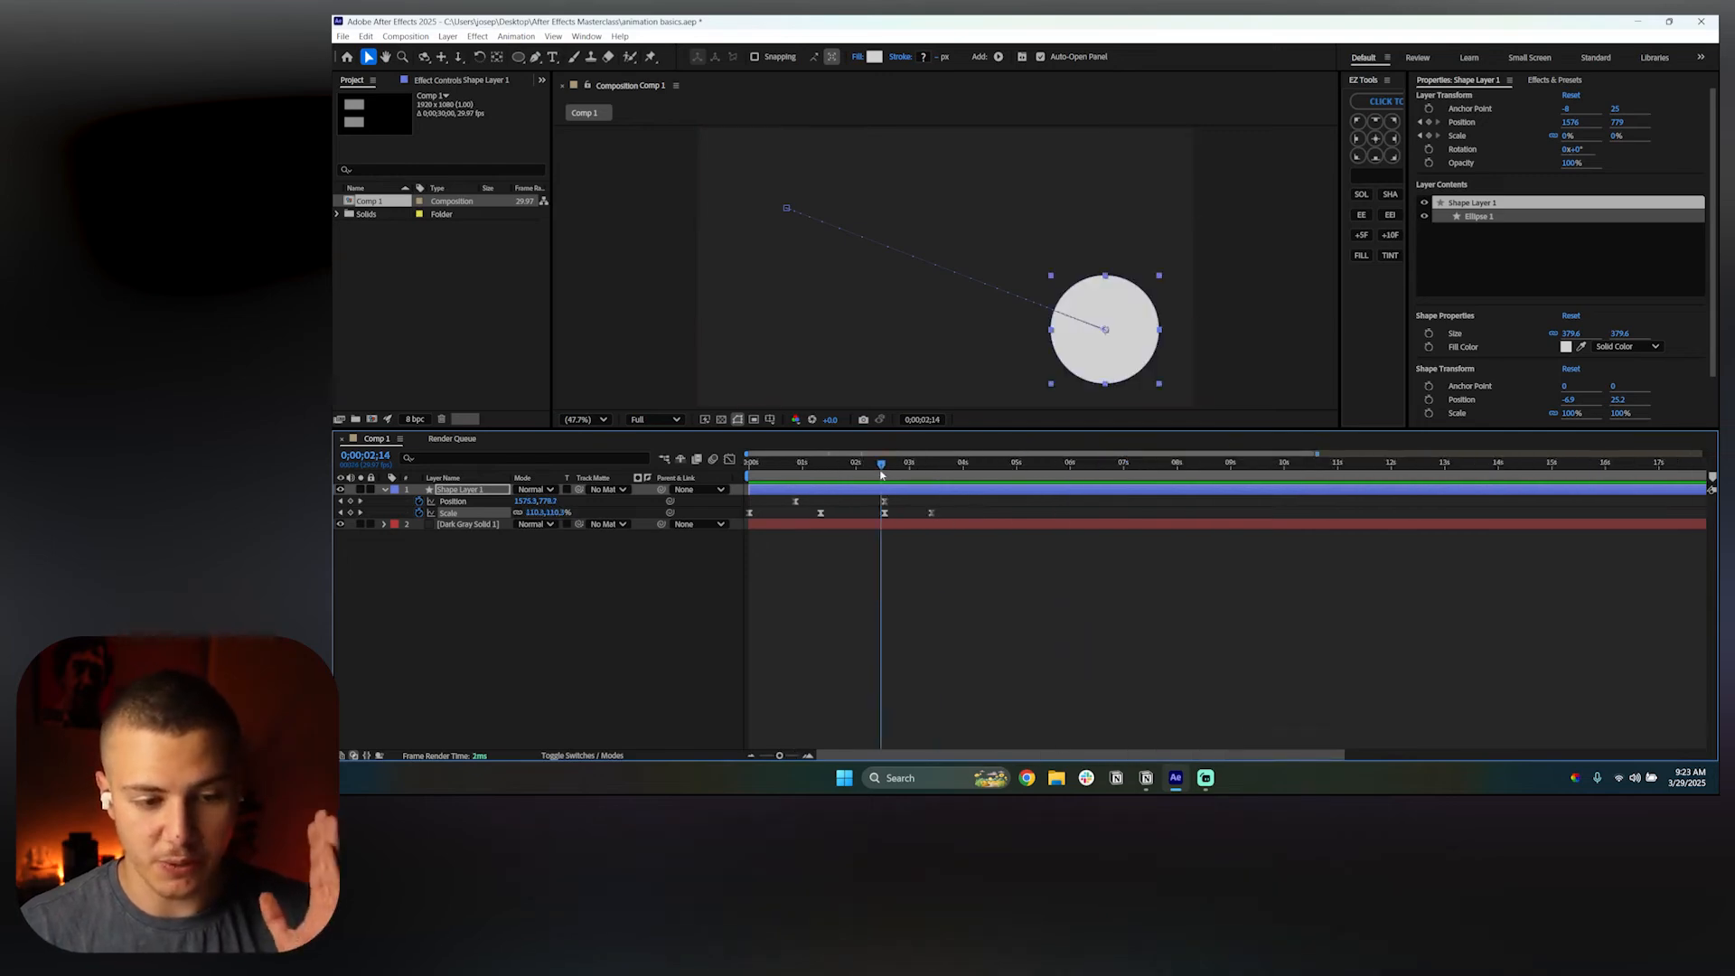
left_click_drag(884, 473, 867, 513)
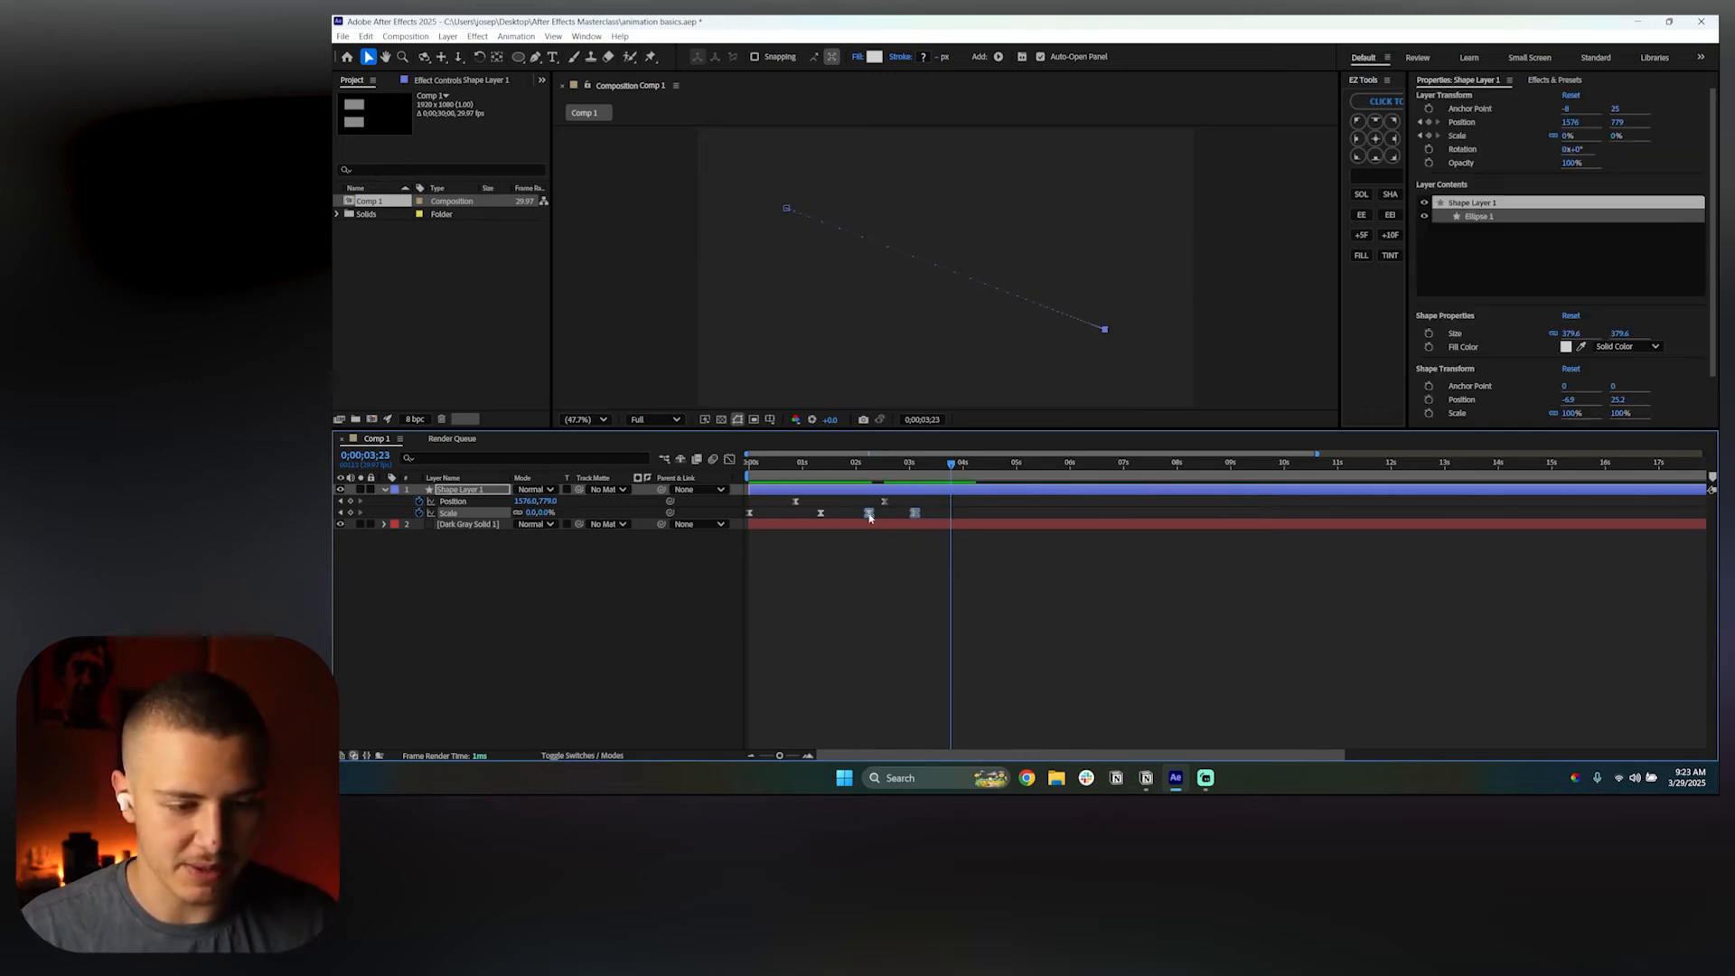
Try aligning the Position and final Scale keyframes so each movement starts only when the previous one ends, and play it
left_click(881, 568)
left_click(830, 491)
left_click_drag(753, 465, 912, 514)
left_click(875, 581)
left_click(874, 555)
left_click_drag(748, 467, 753, 505)
key("space")
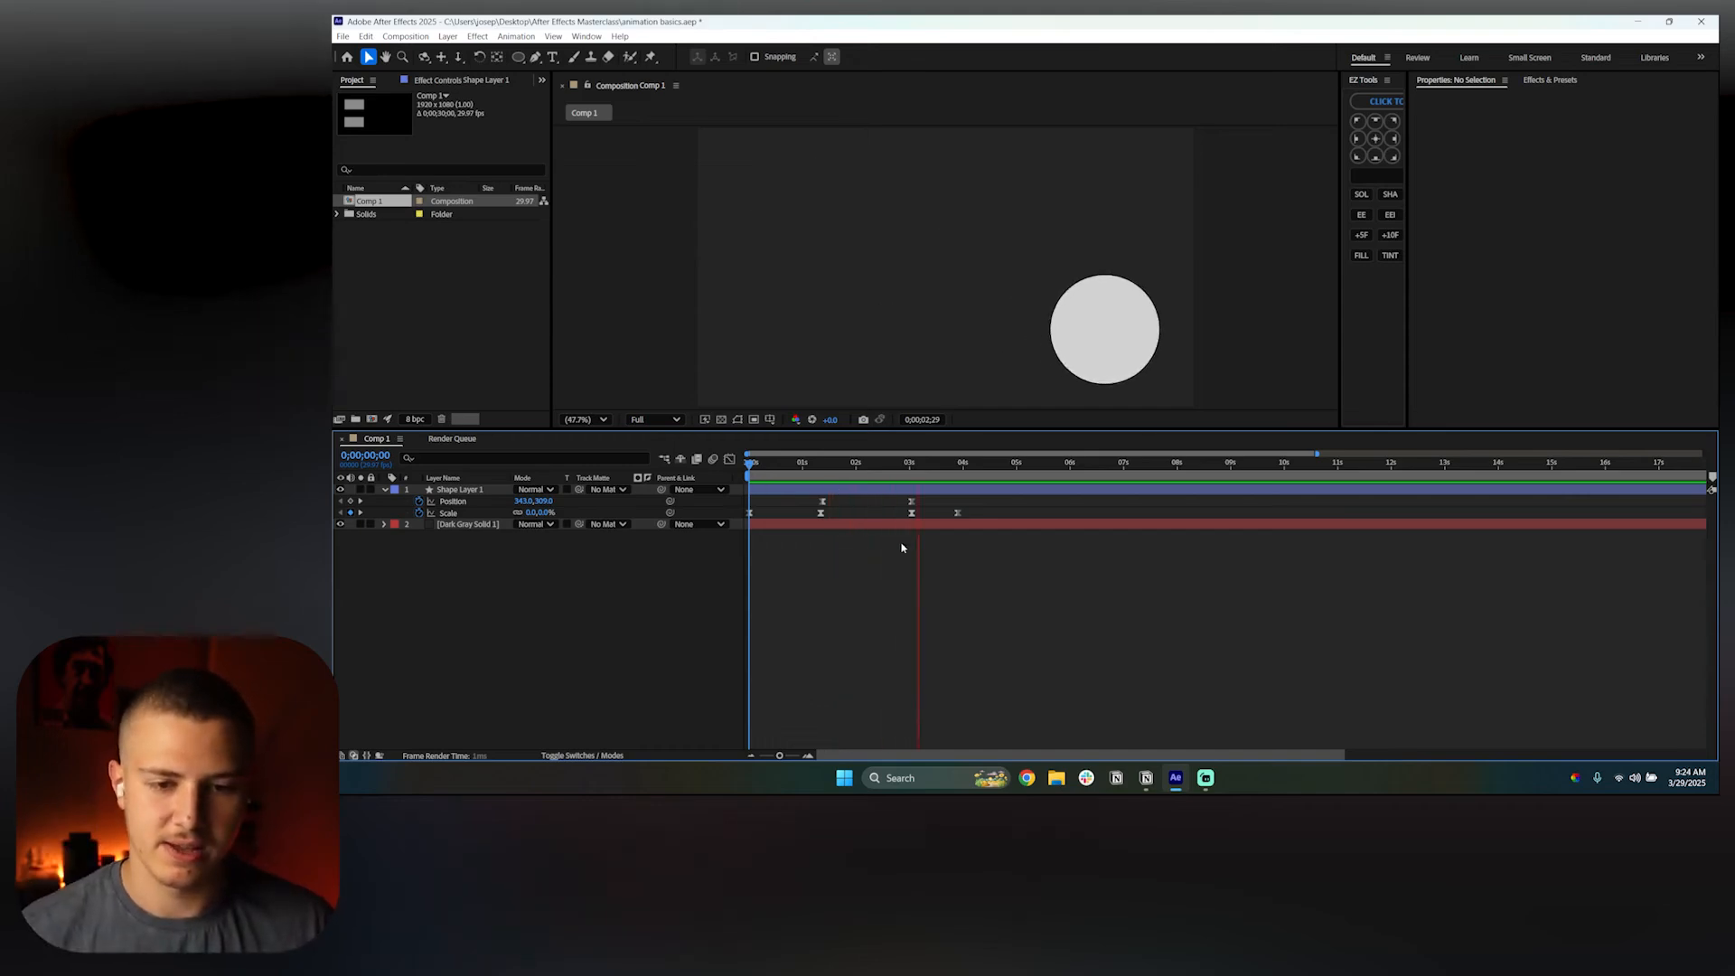
key("space")
Shift both Position keyframes and the last two Scale keyframes earlier so the movements overlap, and play the animation
left_click_drag(935, 498, 792, 504)
left_click_drag(974, 508, 868, 516)
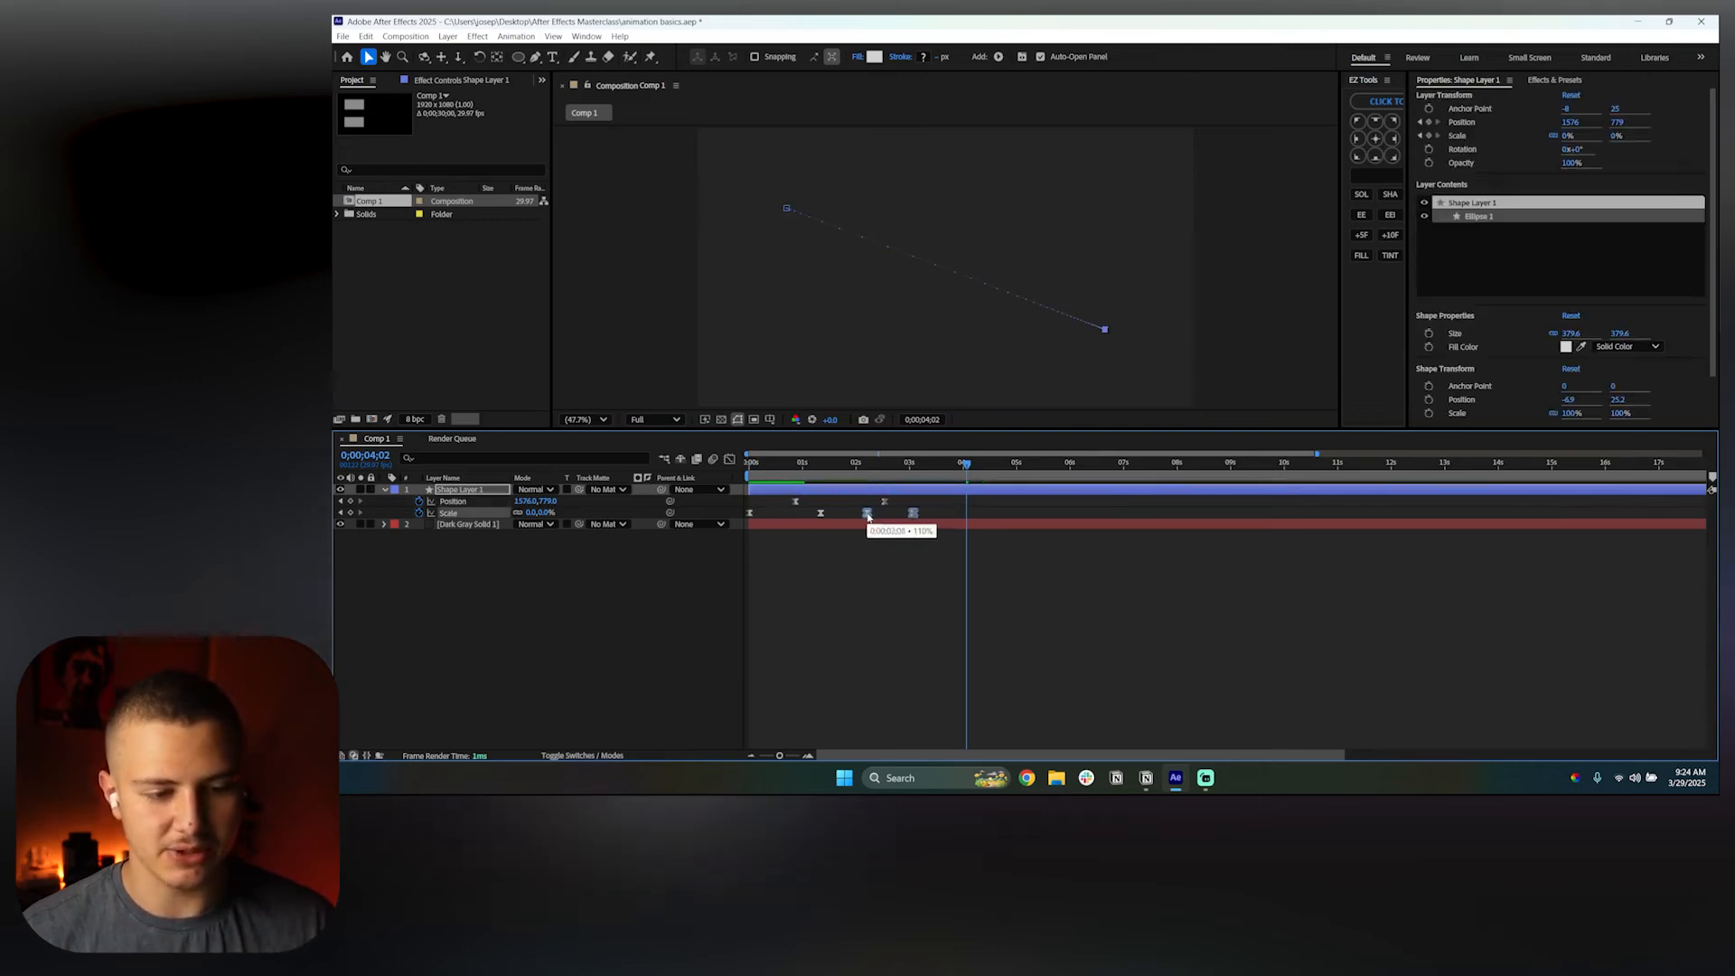
left_click(790, 512)
key("space")
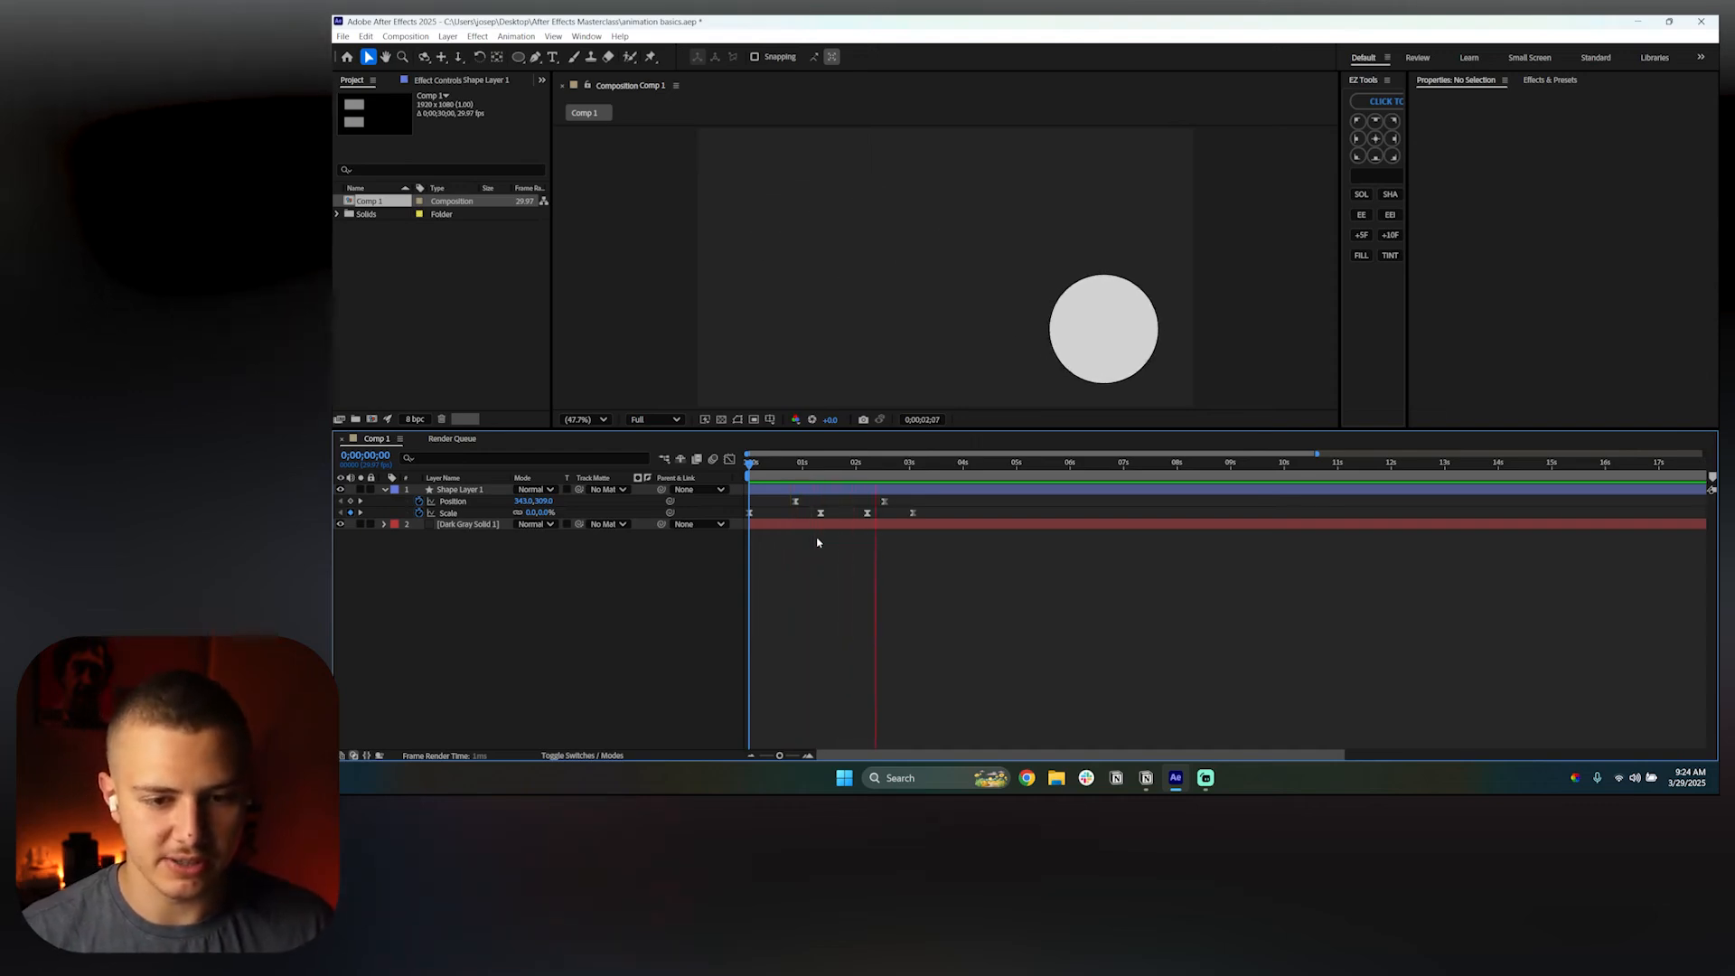
Split the circle layer at 0;00;03;08, delete the part after it, and play the trimmed animation from the start
left_click(914, 494)
key("ctrl+shift+d")
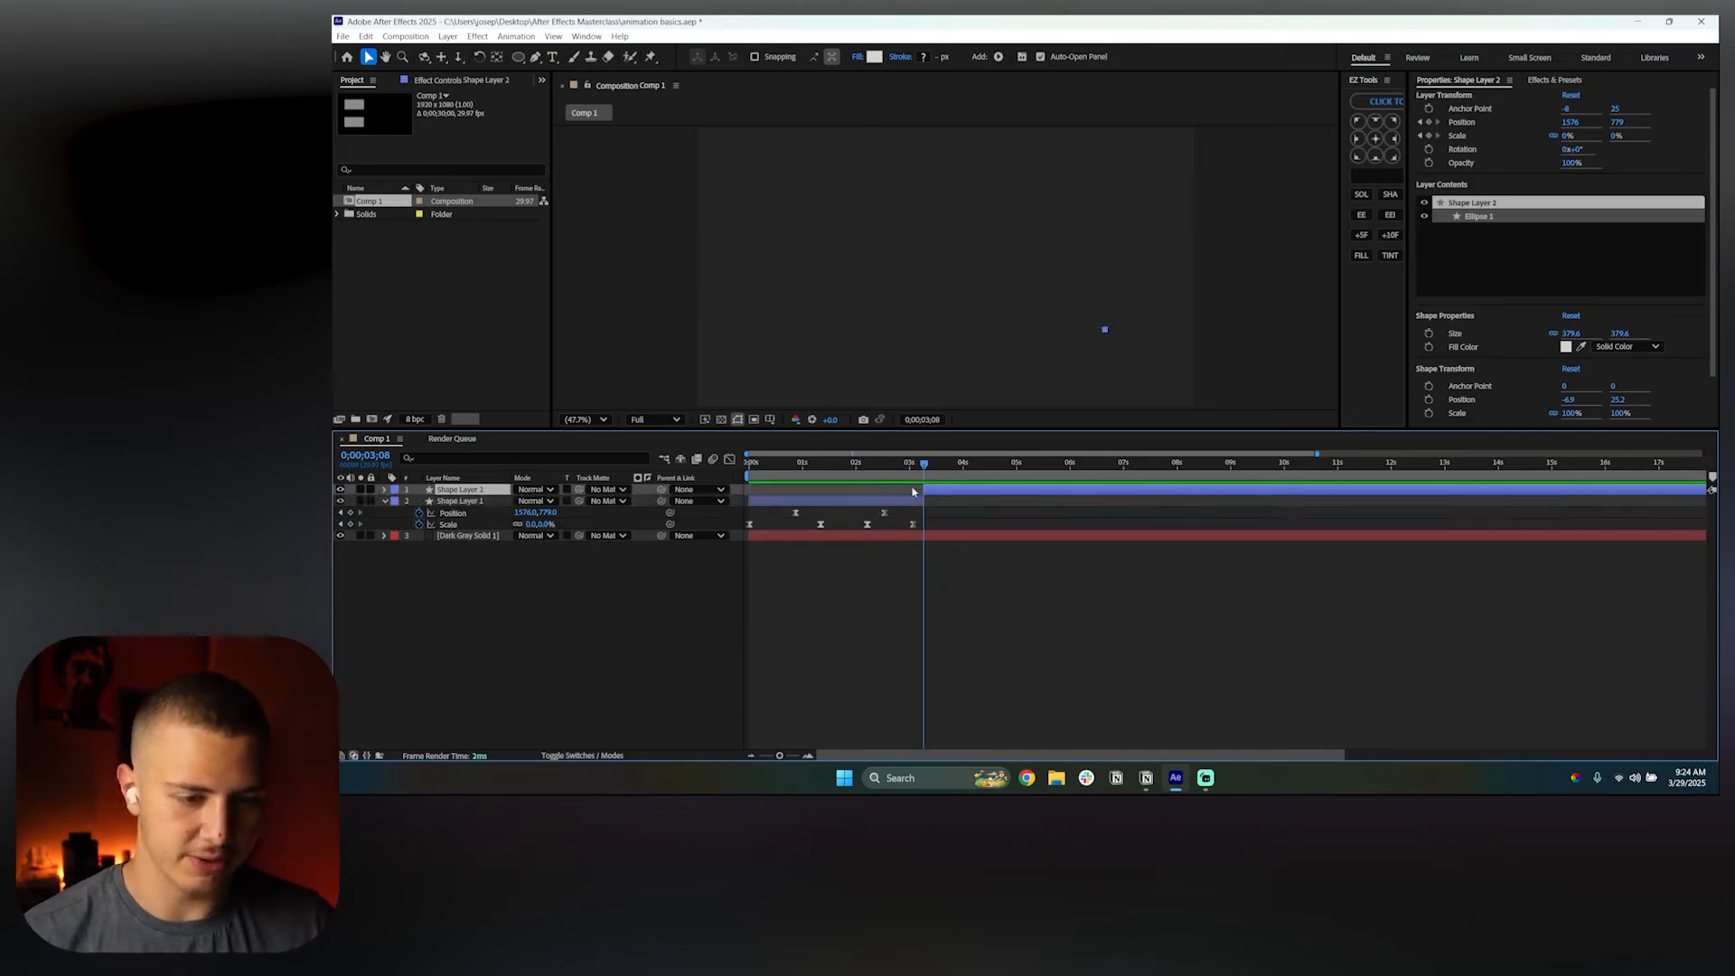
key("Delete")
left_click_drag(911, 487, 746, 486)
key("space")
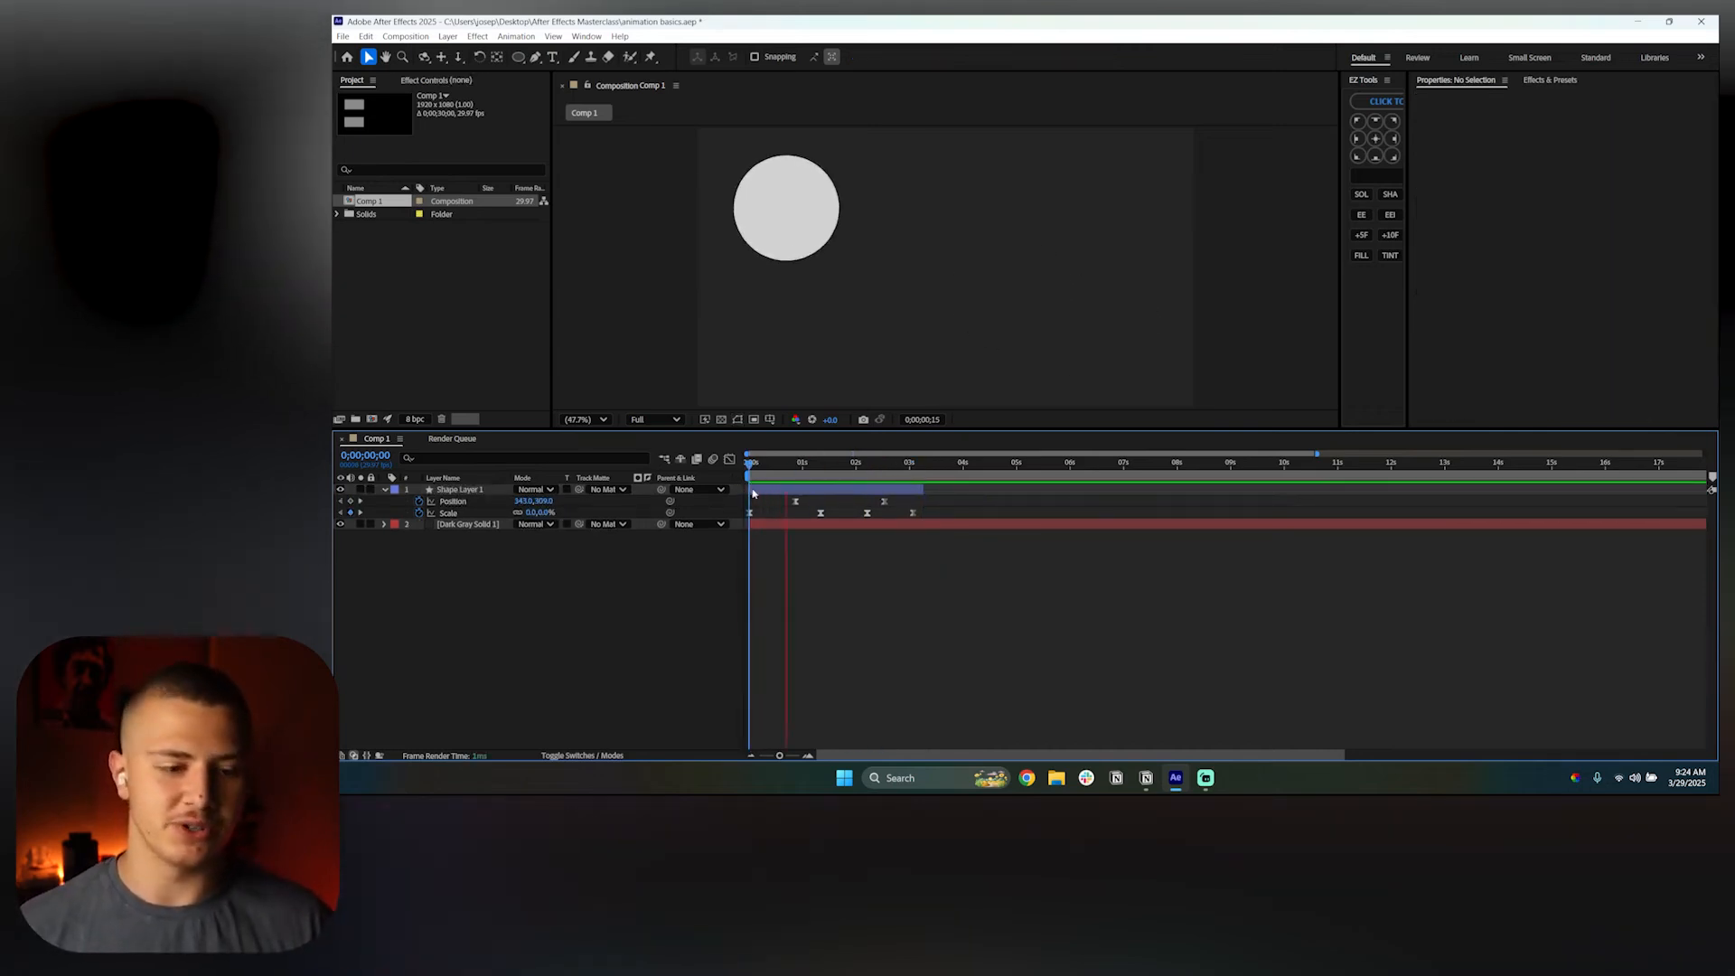
key("space")
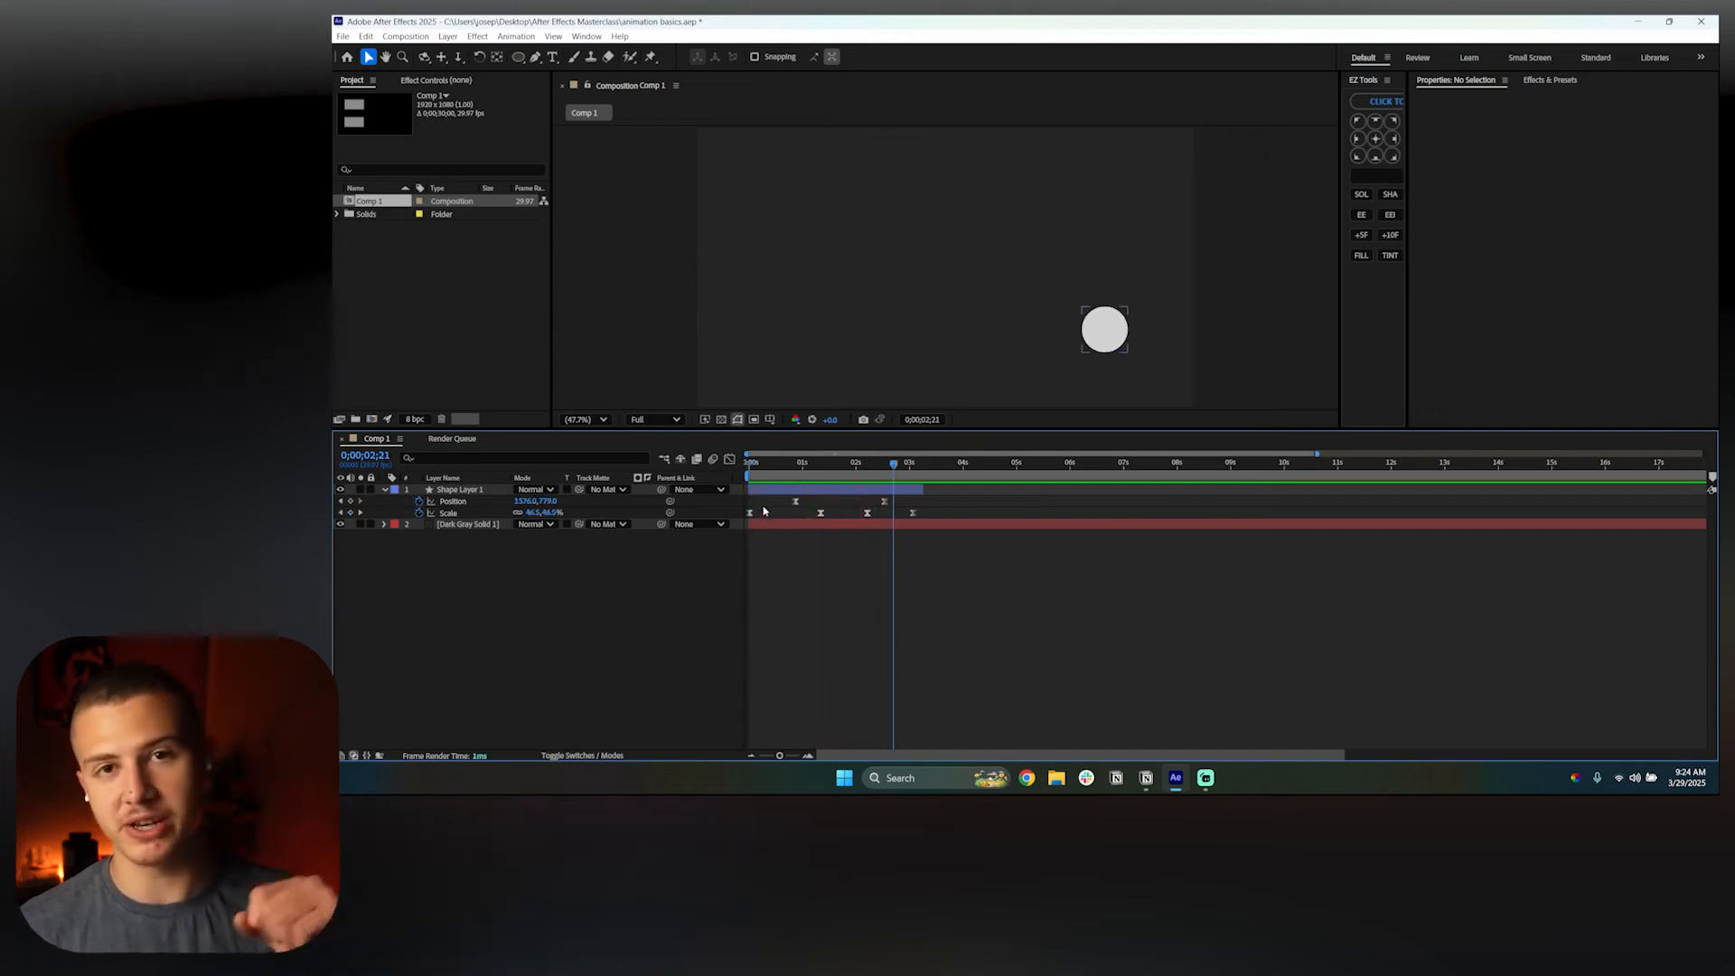
Enable motion blur for the composition and the circle's shape layer, and play the animation from the start
left_click(597, 756)
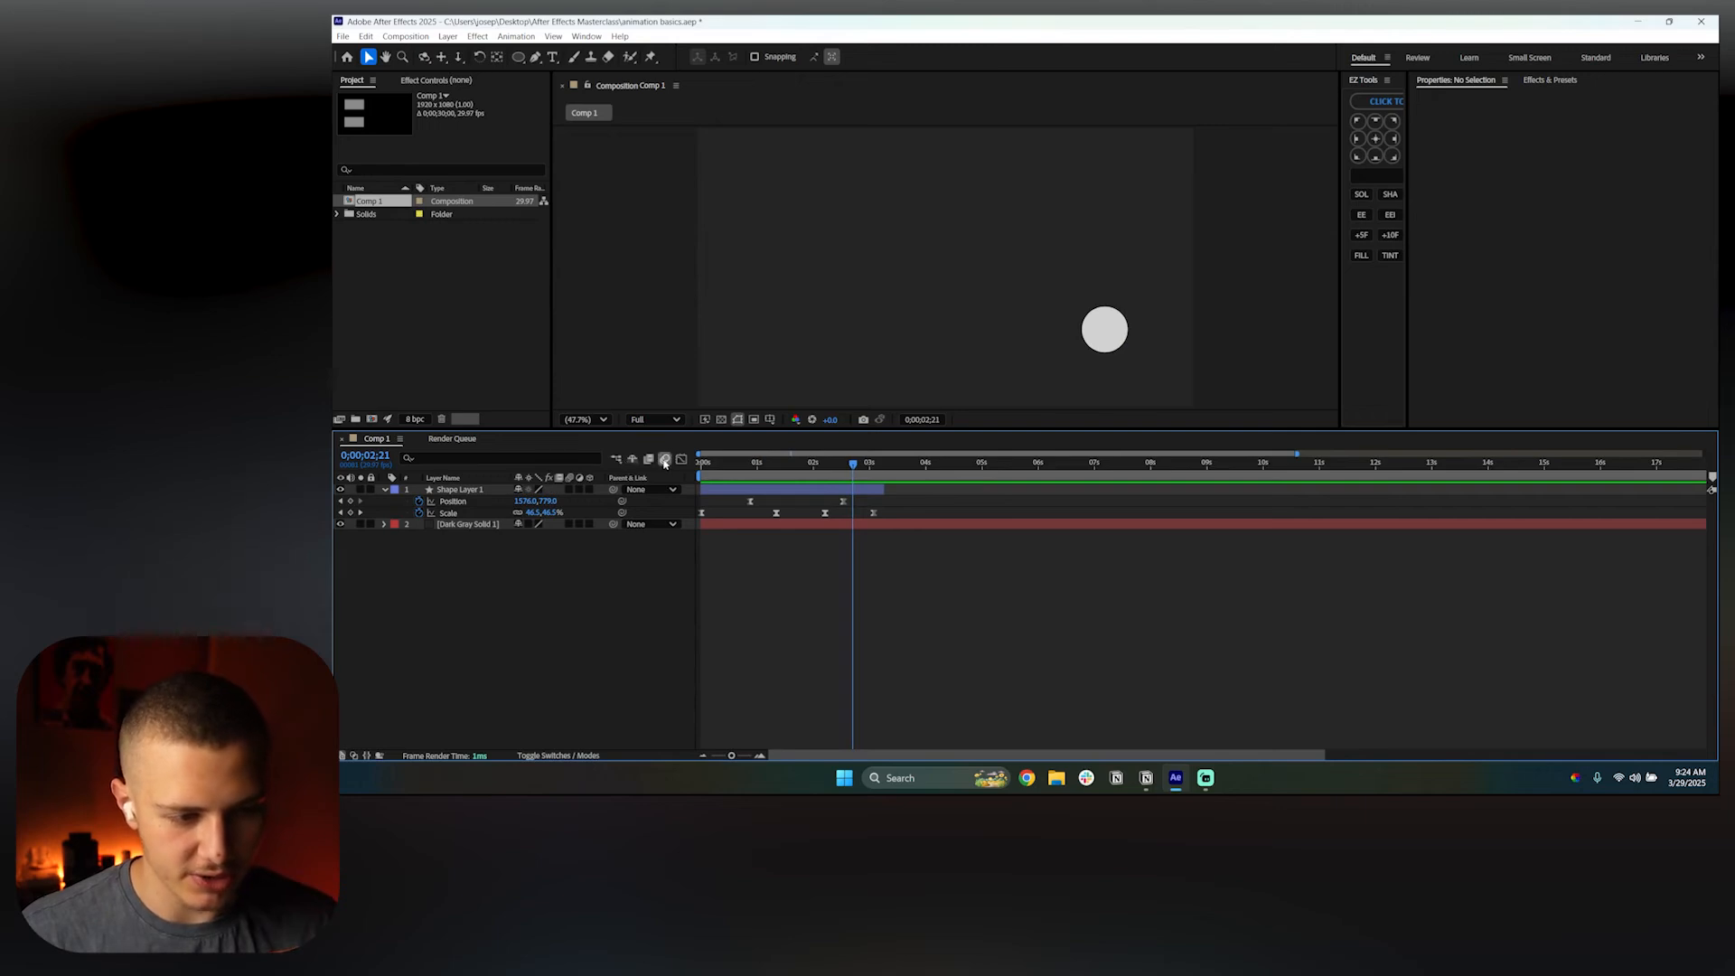
left_click(569, 489)
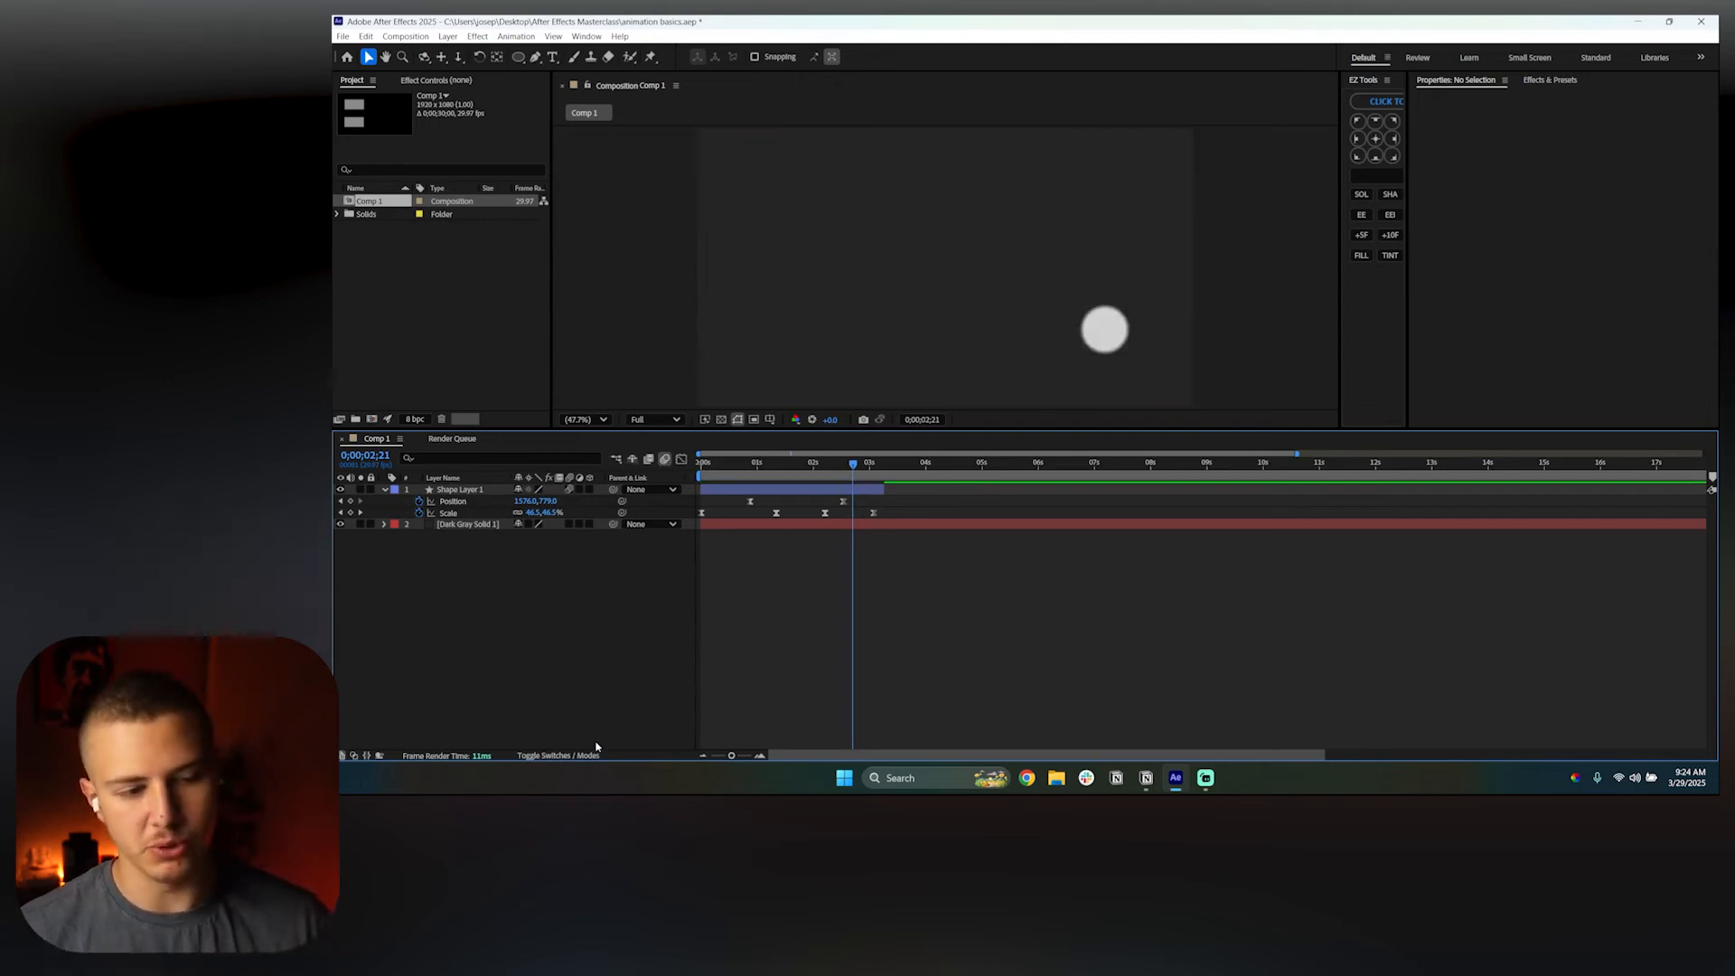
key("Home")
key("space")
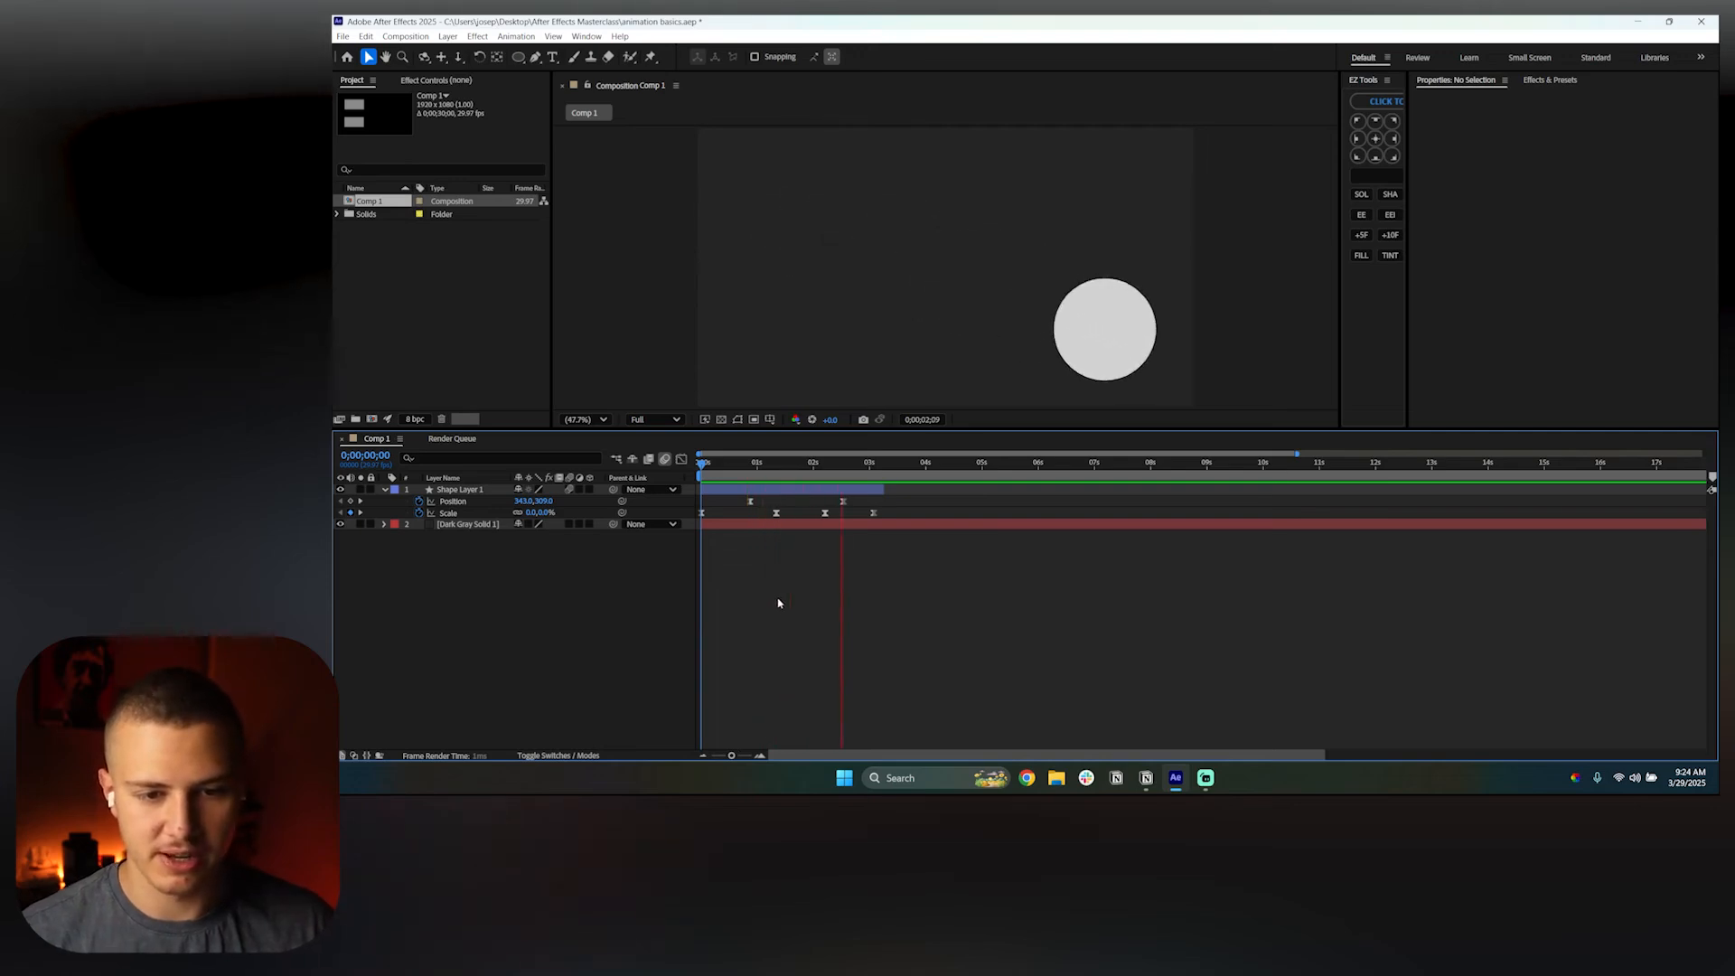
key("space")
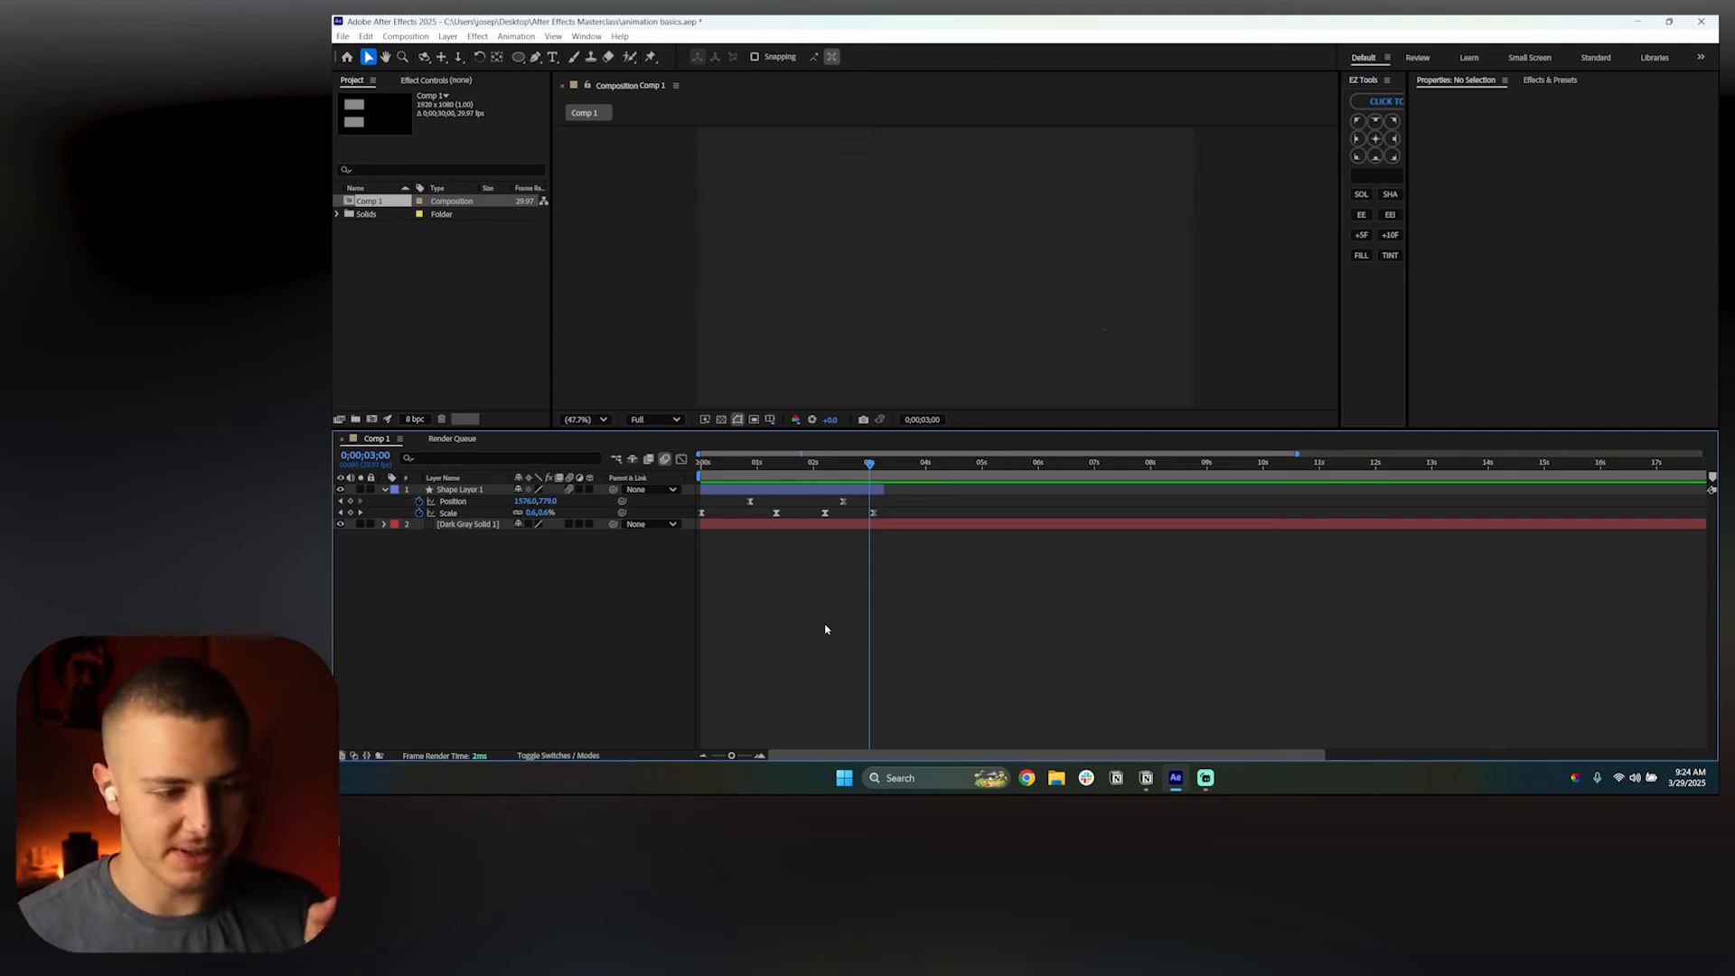
Add a new empty shape layer above the circle layer
right_click(421, 594)
mouse_move(452, 597)
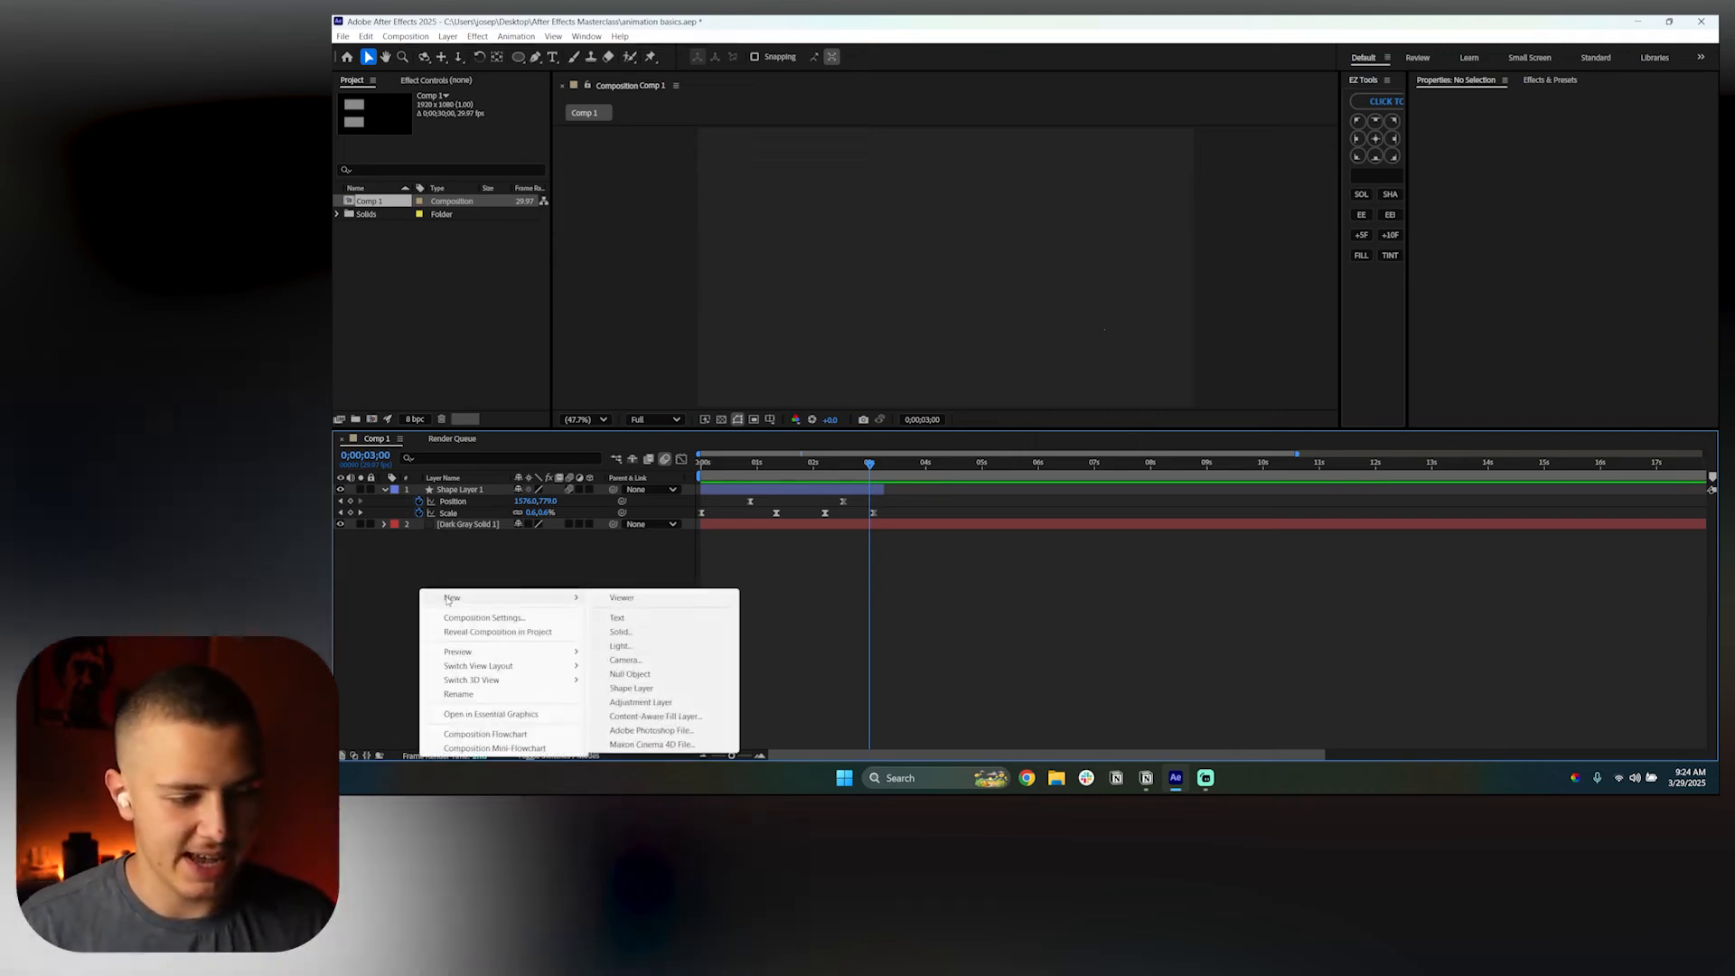
left_click(625, 689)
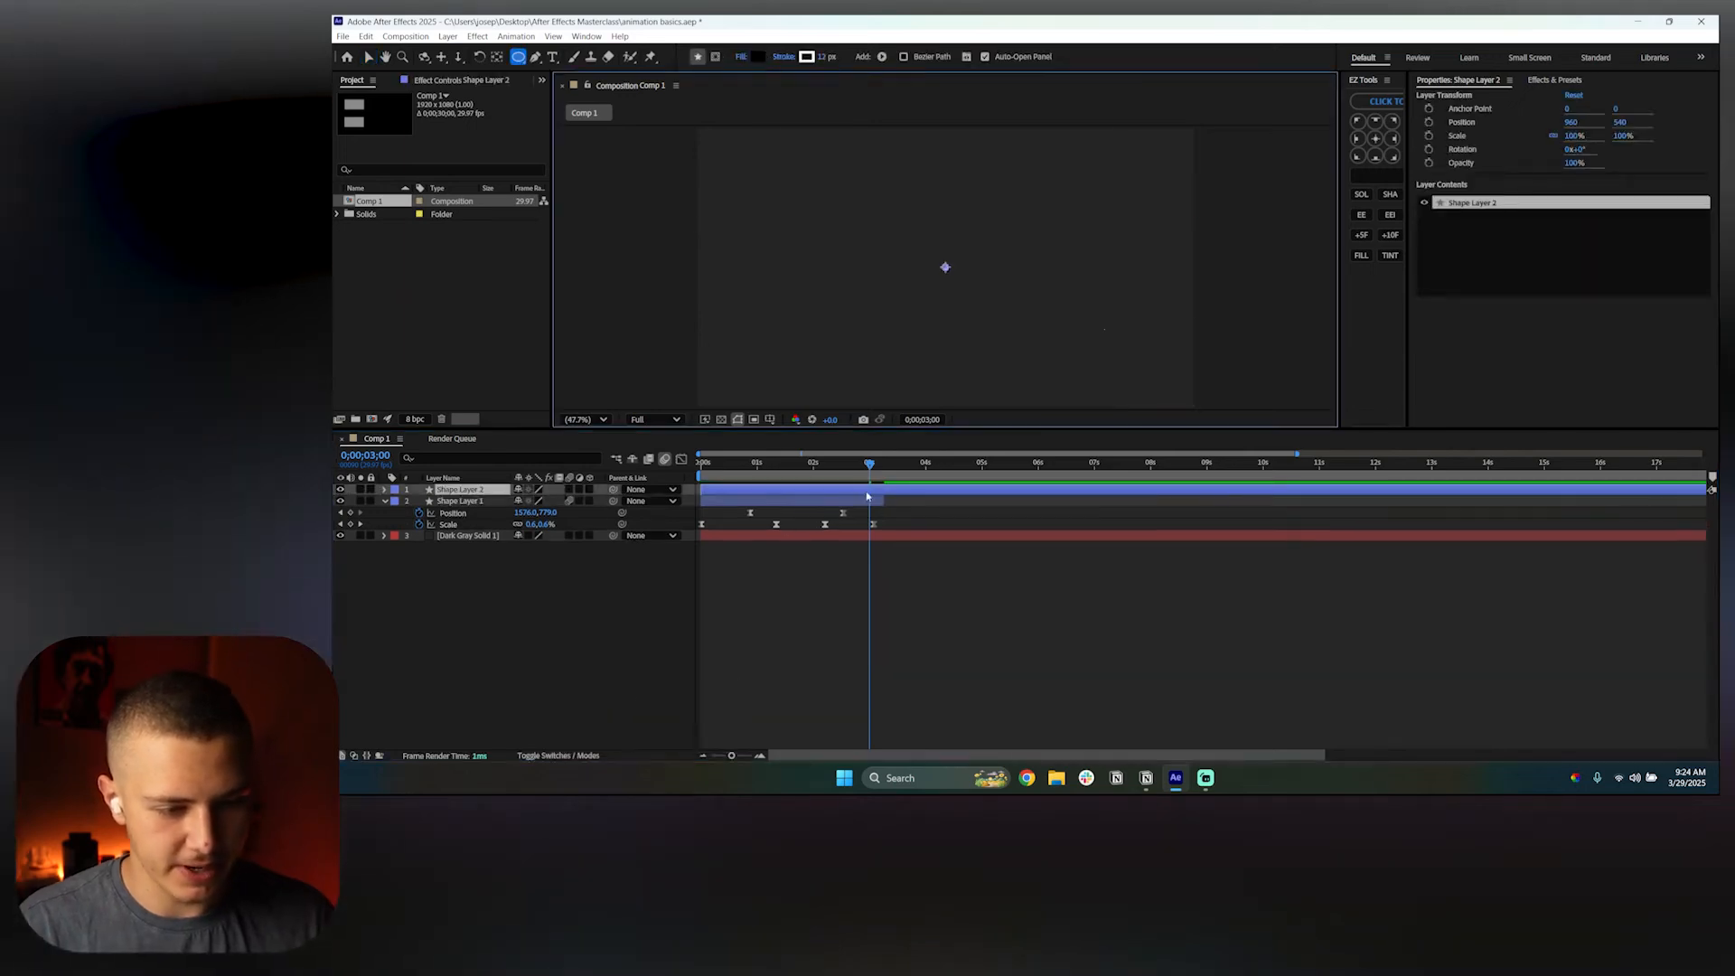
key("ctrl+shift+d")
left_click(916, 489)
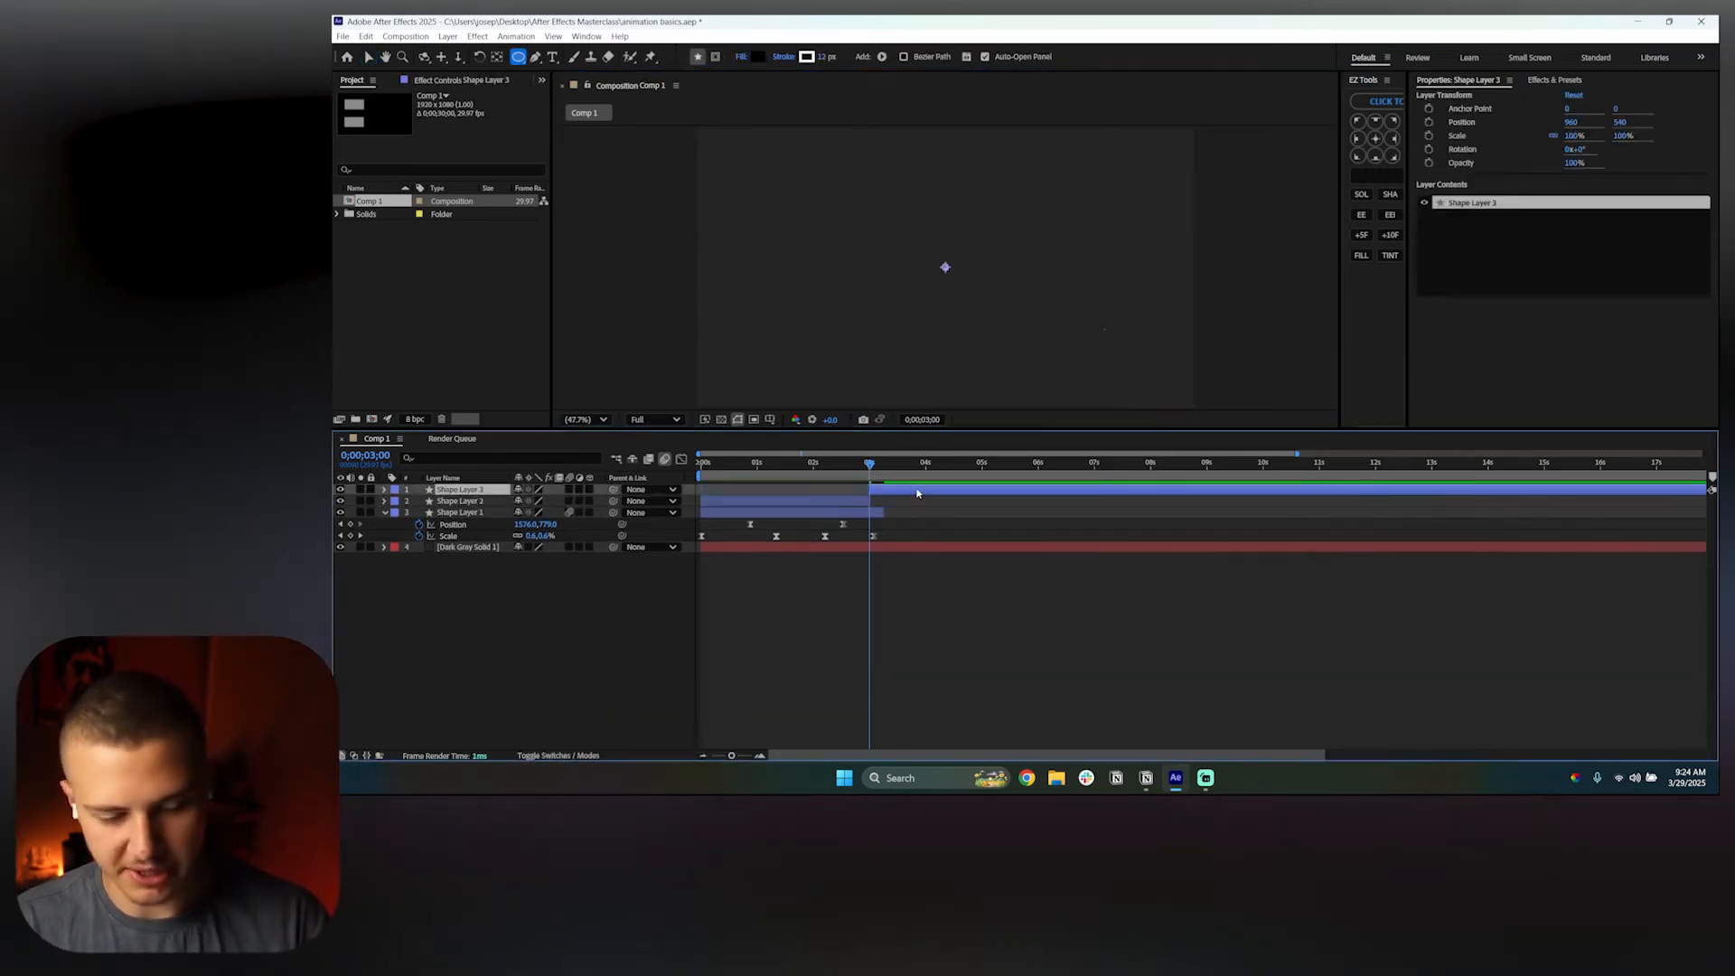
key("Delete")
left_click_drag(803, 489, 972, 491)
key("ctrl+z")
key("ctrl+z")
key("ctrl+z")
Start the new shape layer where the circle layer ends and draw a square about 405 px wide near the frame's center
left_click_drag(792, 496, 916, 469)
left_click_drag(518, 56, 560, 71)
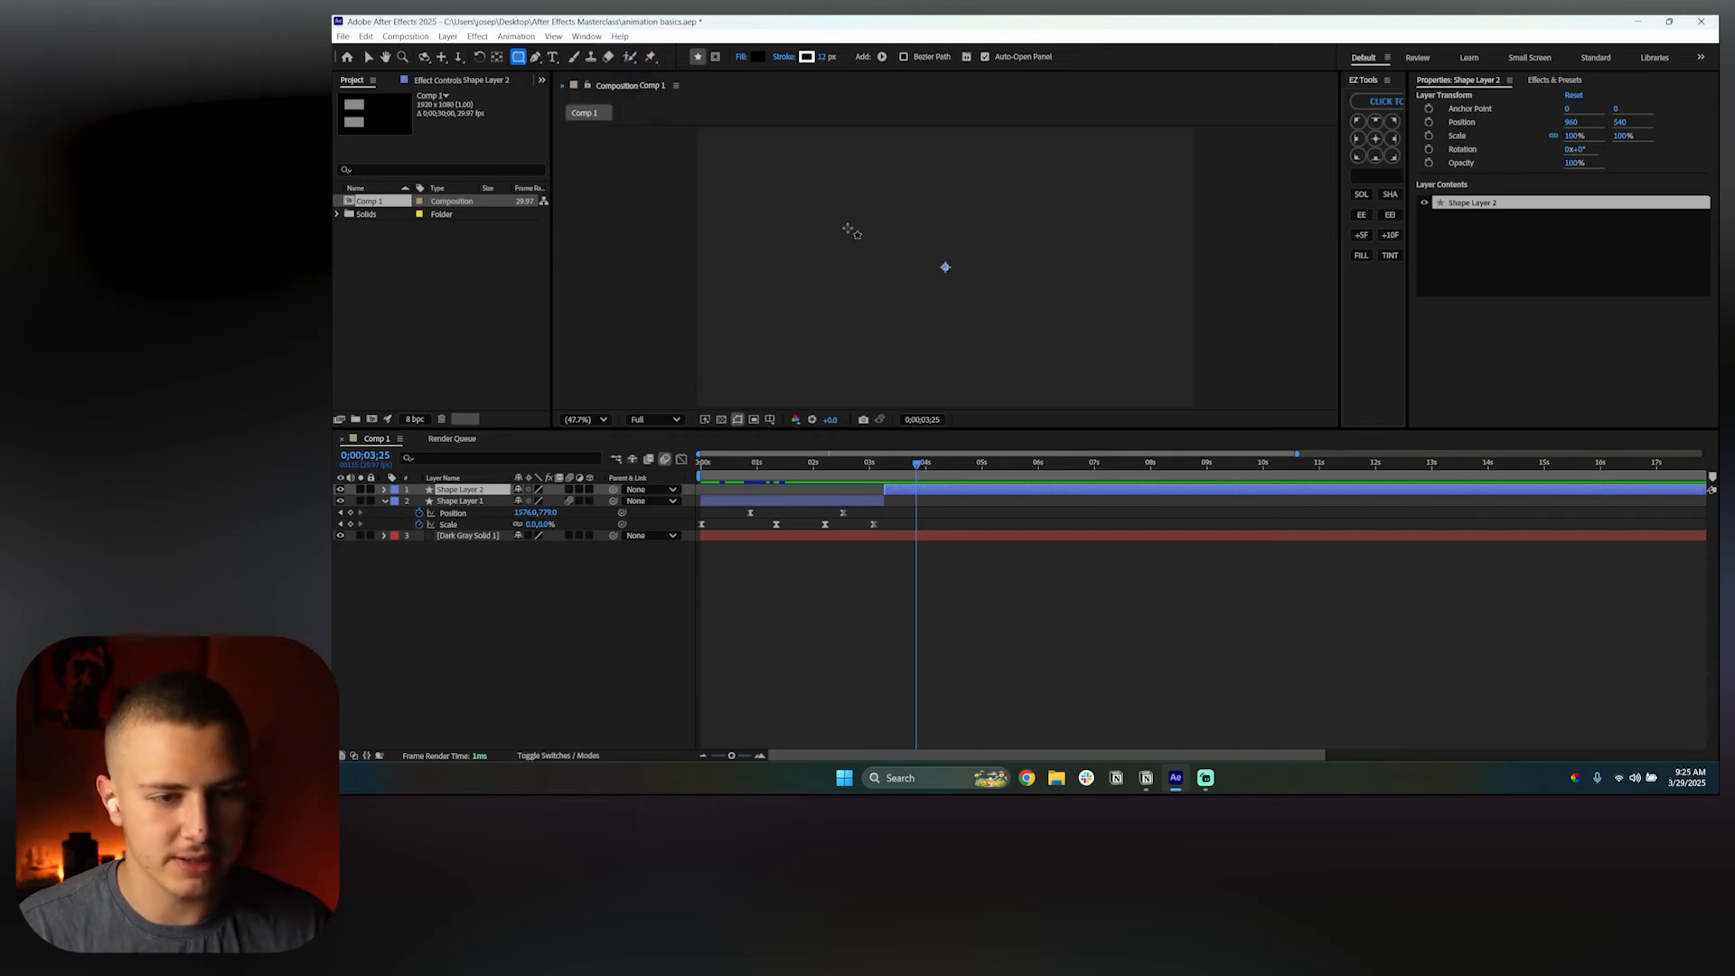
left_click_drag(847, 226, 1043, 305)
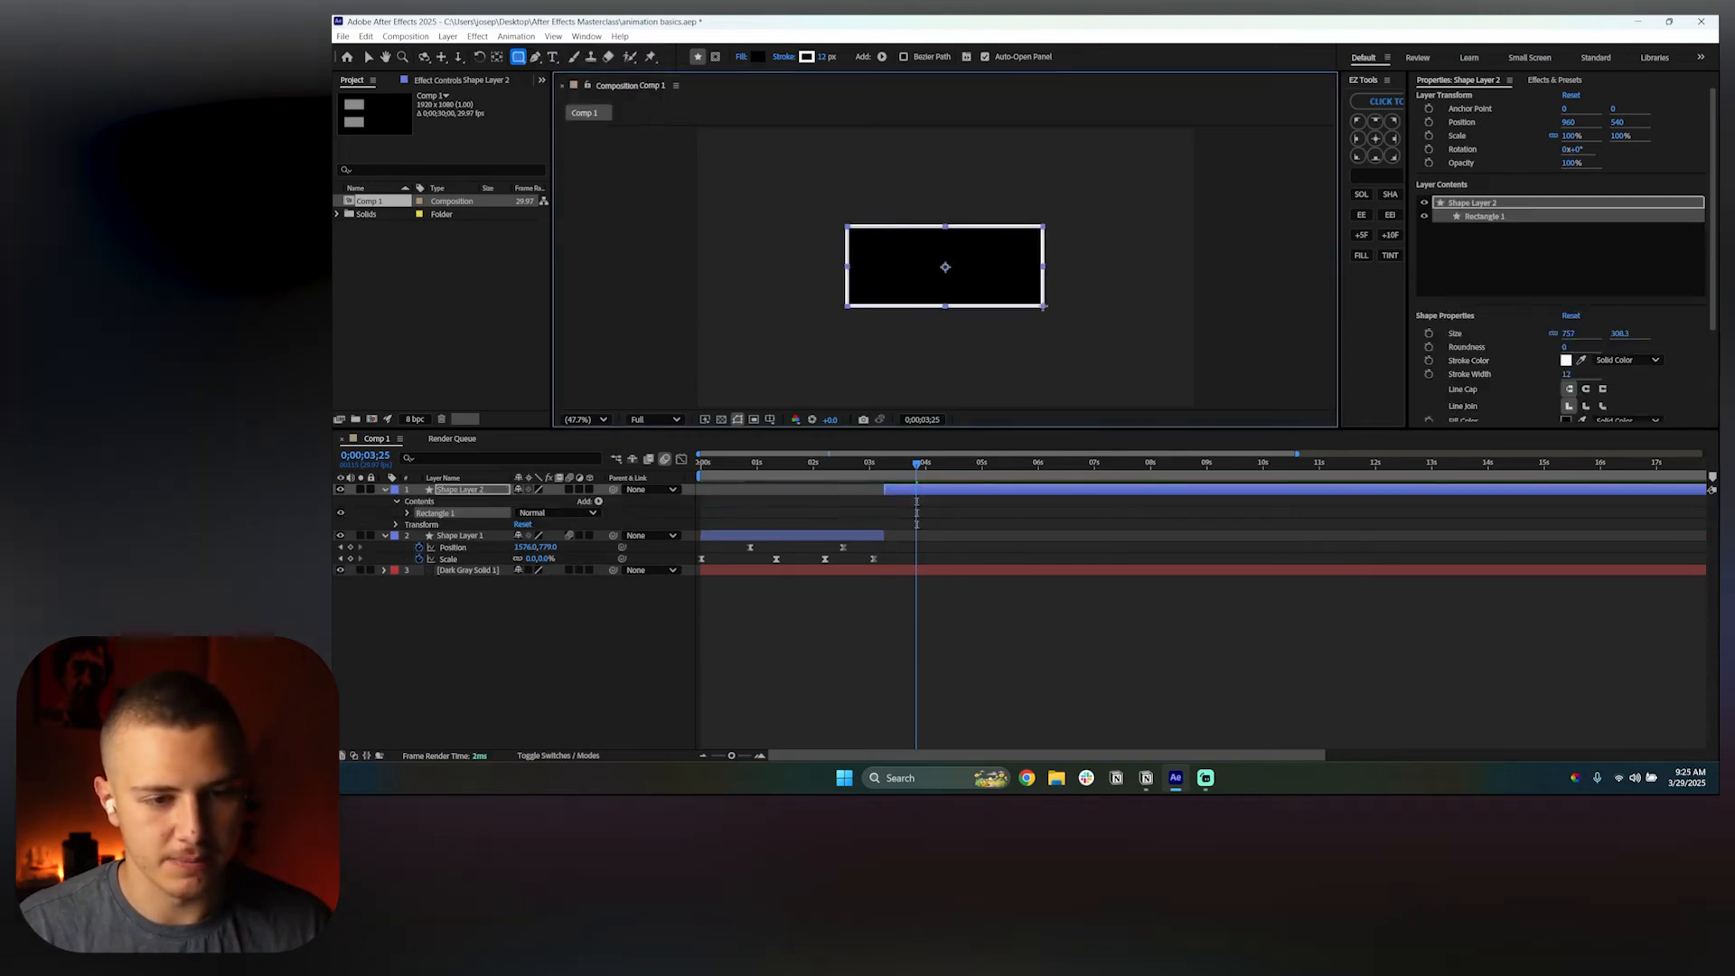
key("ctrl+z")
mouse_move(895, 225)
left_mouse_down()
mouse_move(1002, 335)
mouse_move(998, 291)
left_mouse_up()
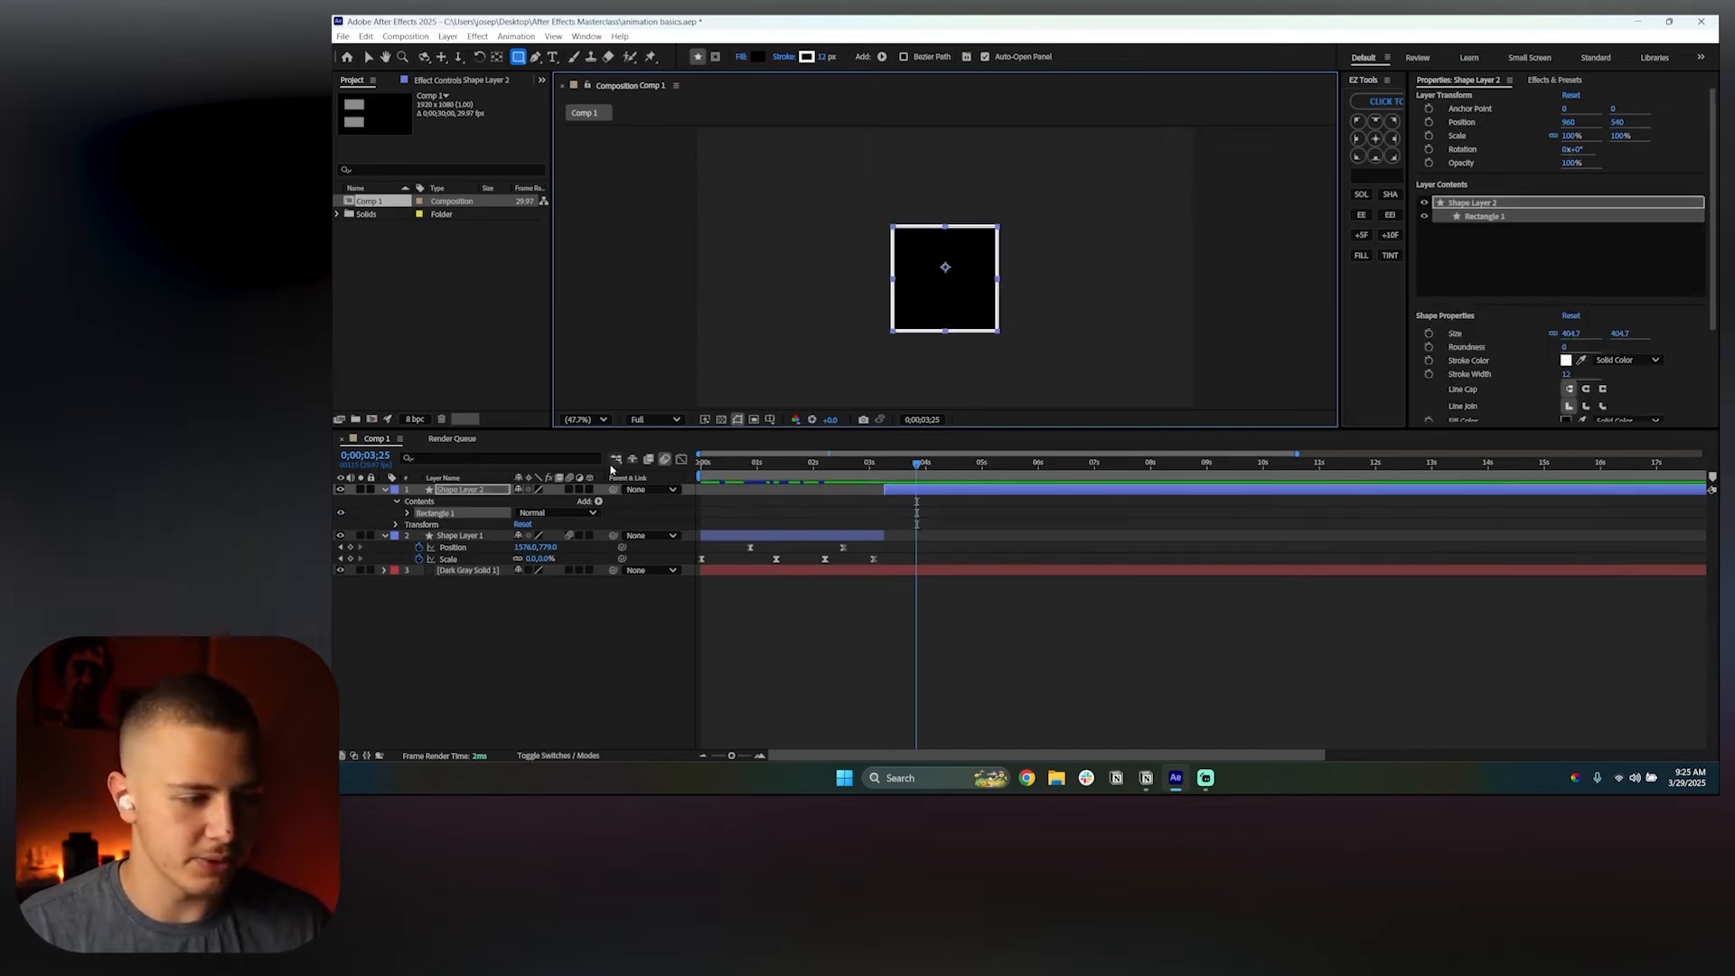
Set the square layer's anchor point to 9, 48 so the anchor sits at the square's center
key("a")
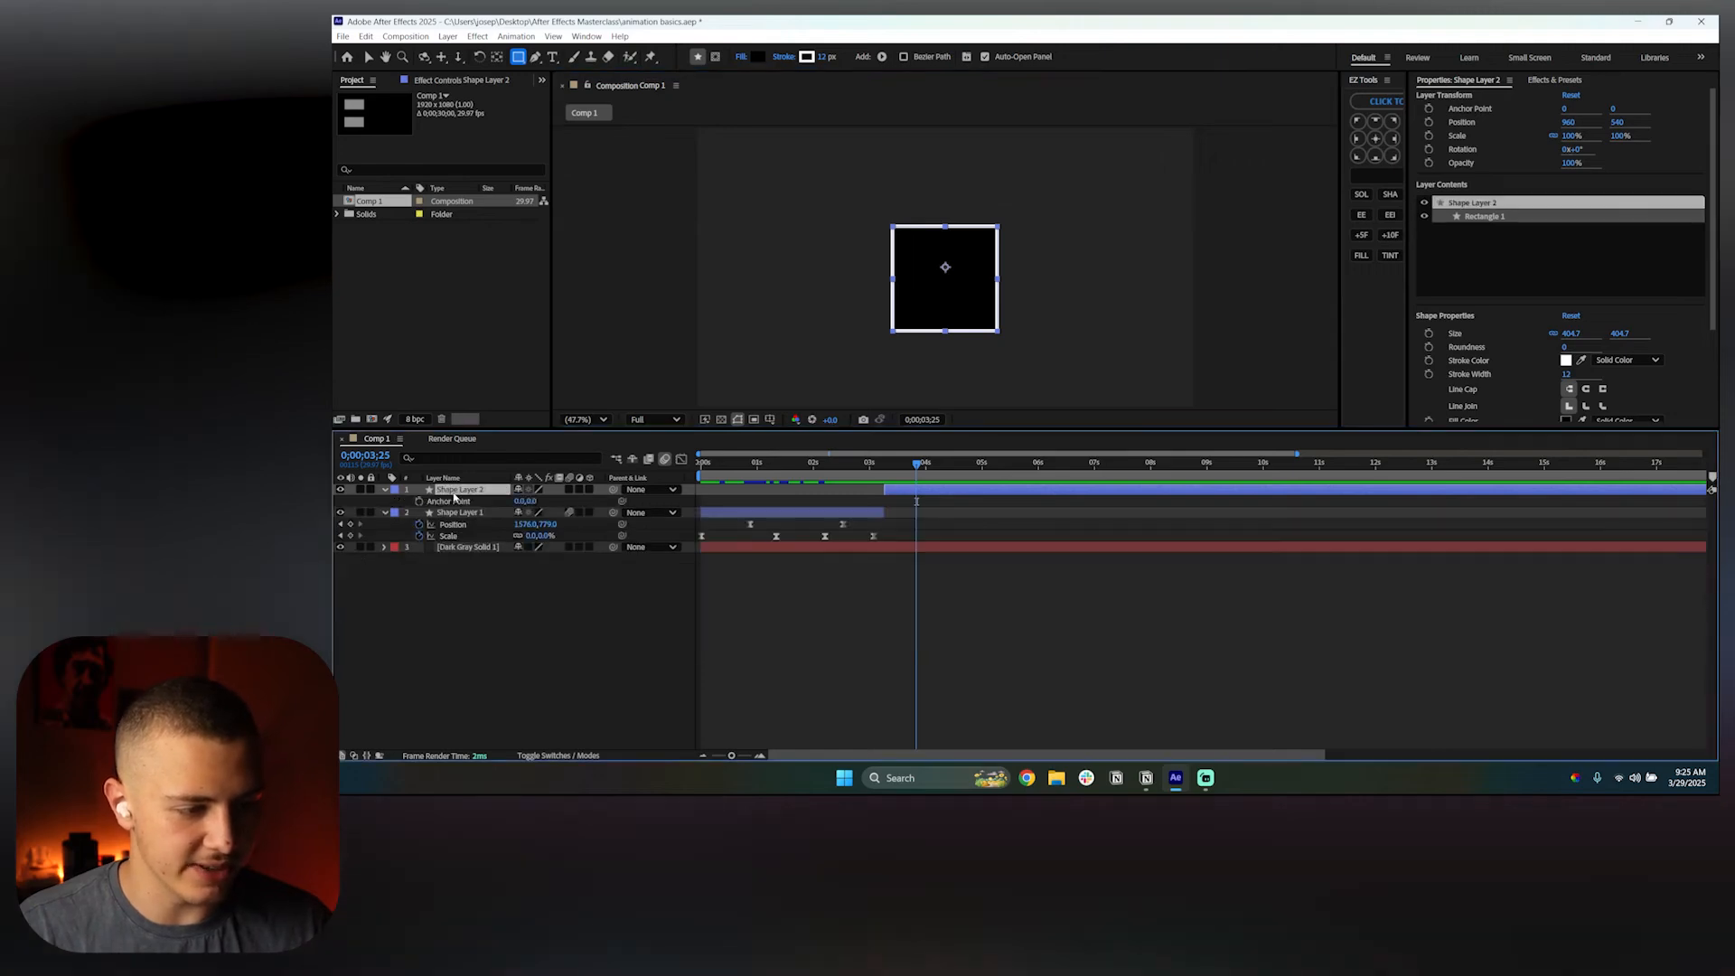
left_click_drag(535, 502, 532, 501)
left_click(491, 608)
Expand the square layer's rectangle contents and delete its stroke
left_click(438, 491)
left_click(386, 490)
left_click(386, 490)
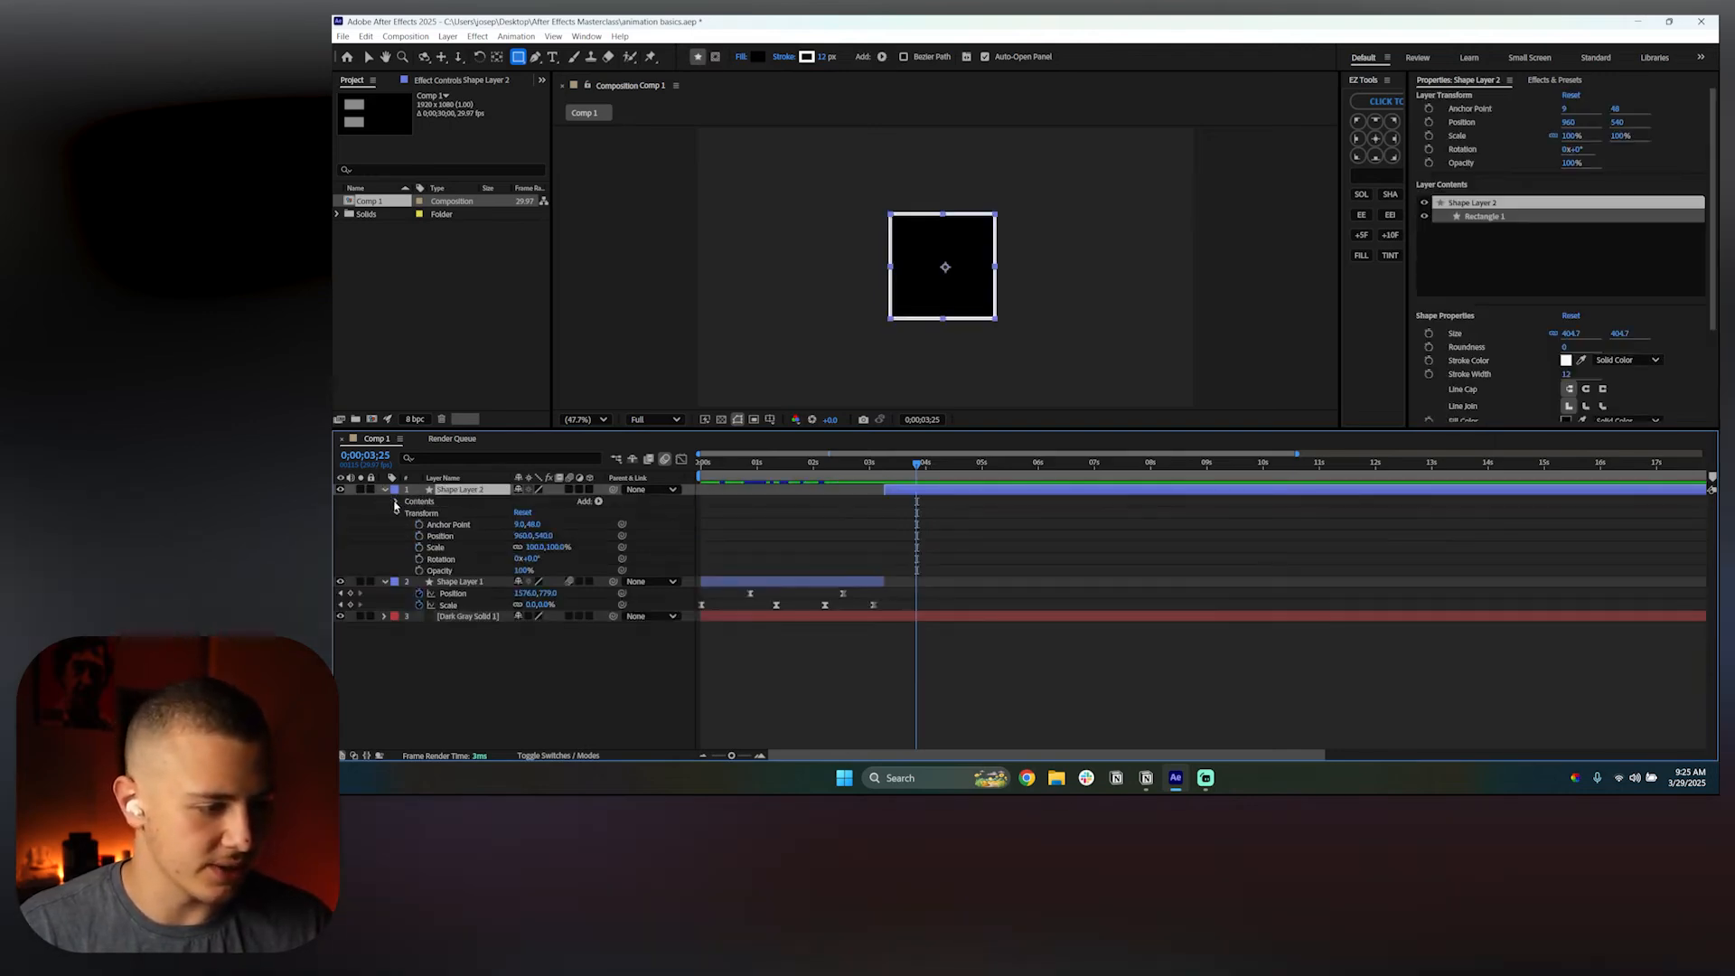
left_click(408, 513)
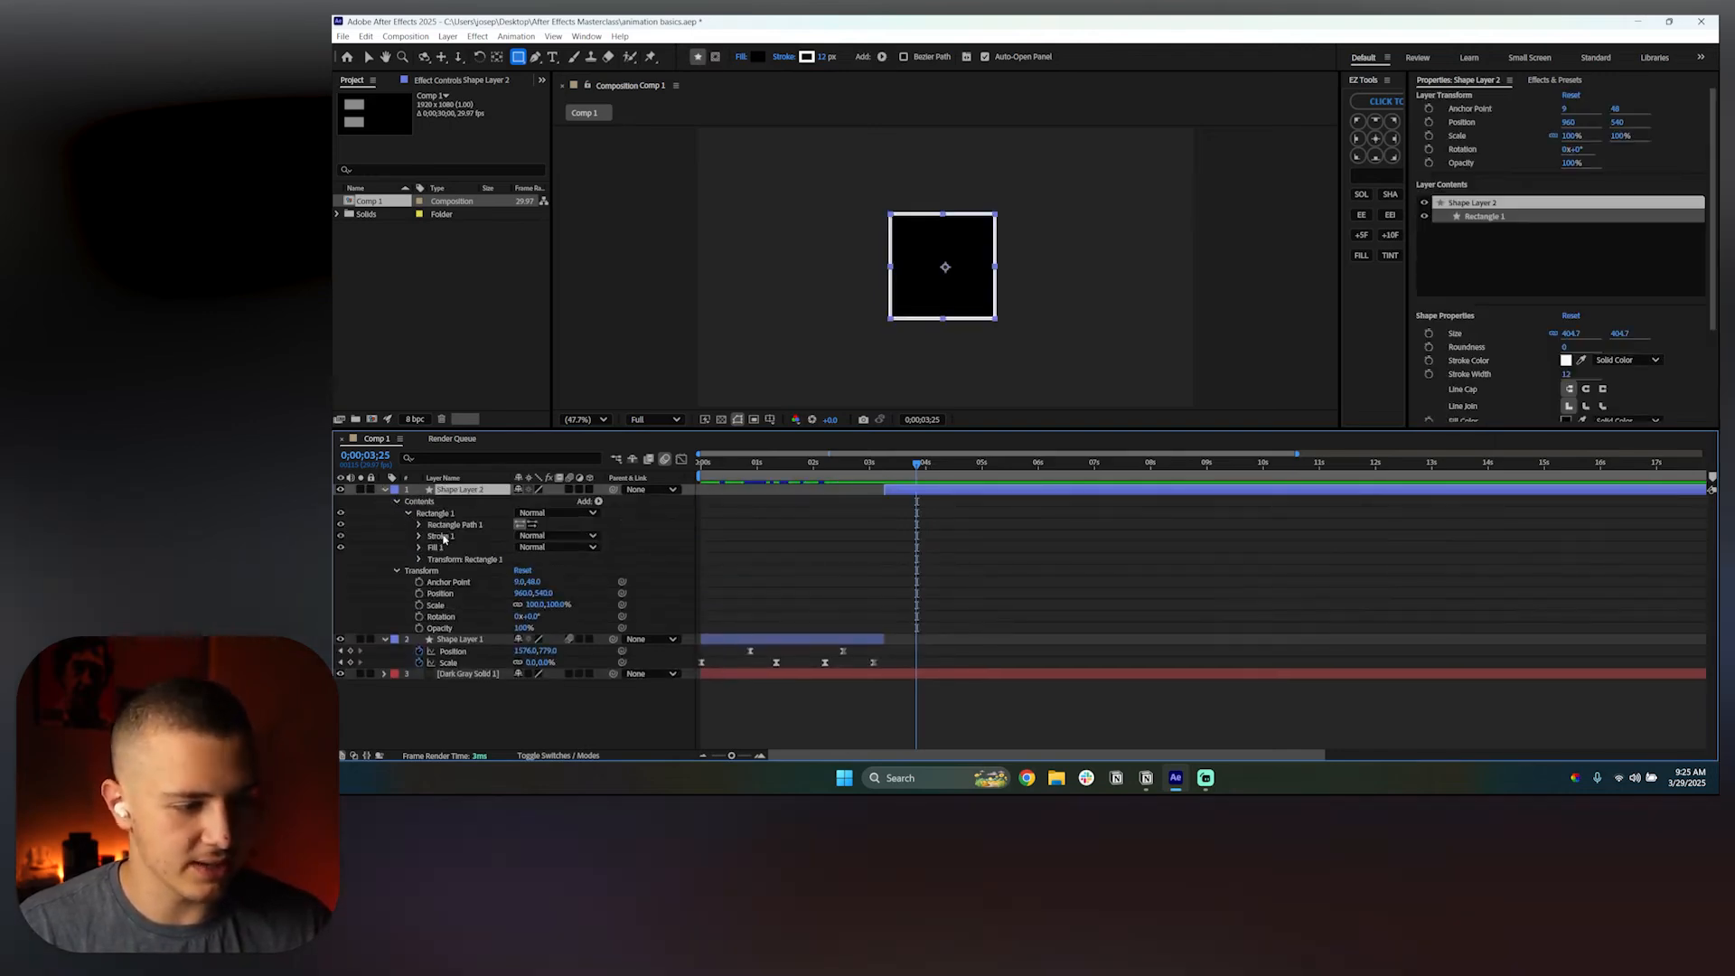
left_click(441, 537)
key("Delete")
Change the square's fill color to light grey D0D0D0
left_click(419, 537)
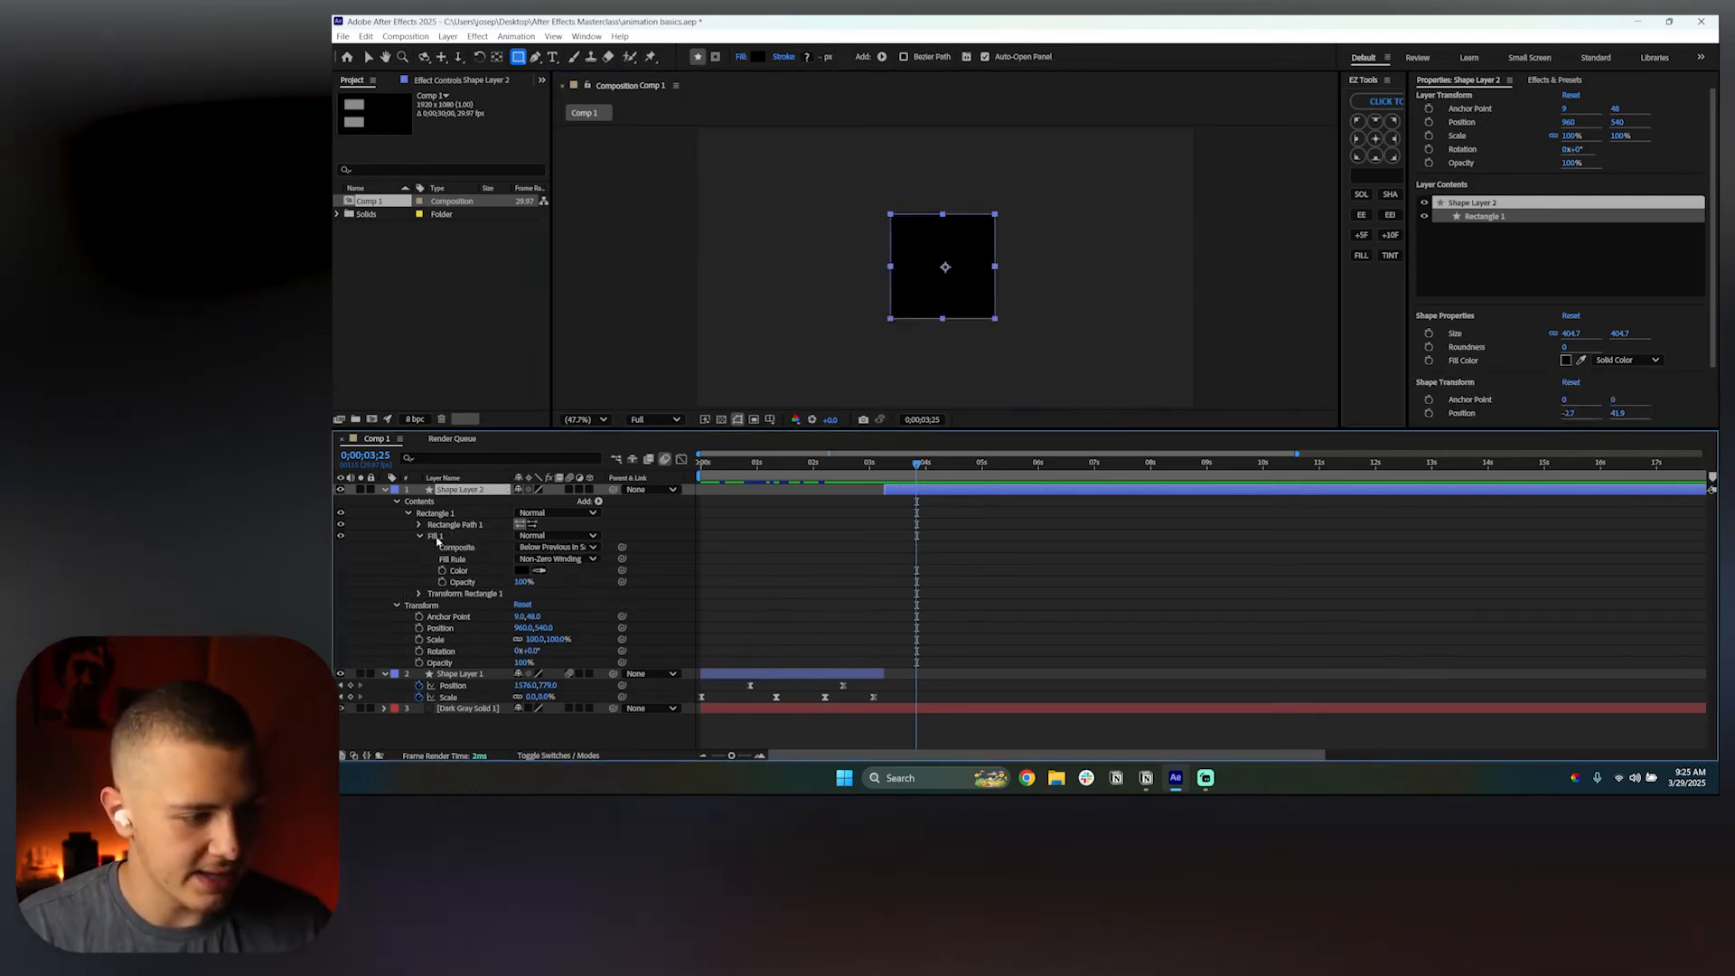
left_click(523, 571)
left_click(867, 338)
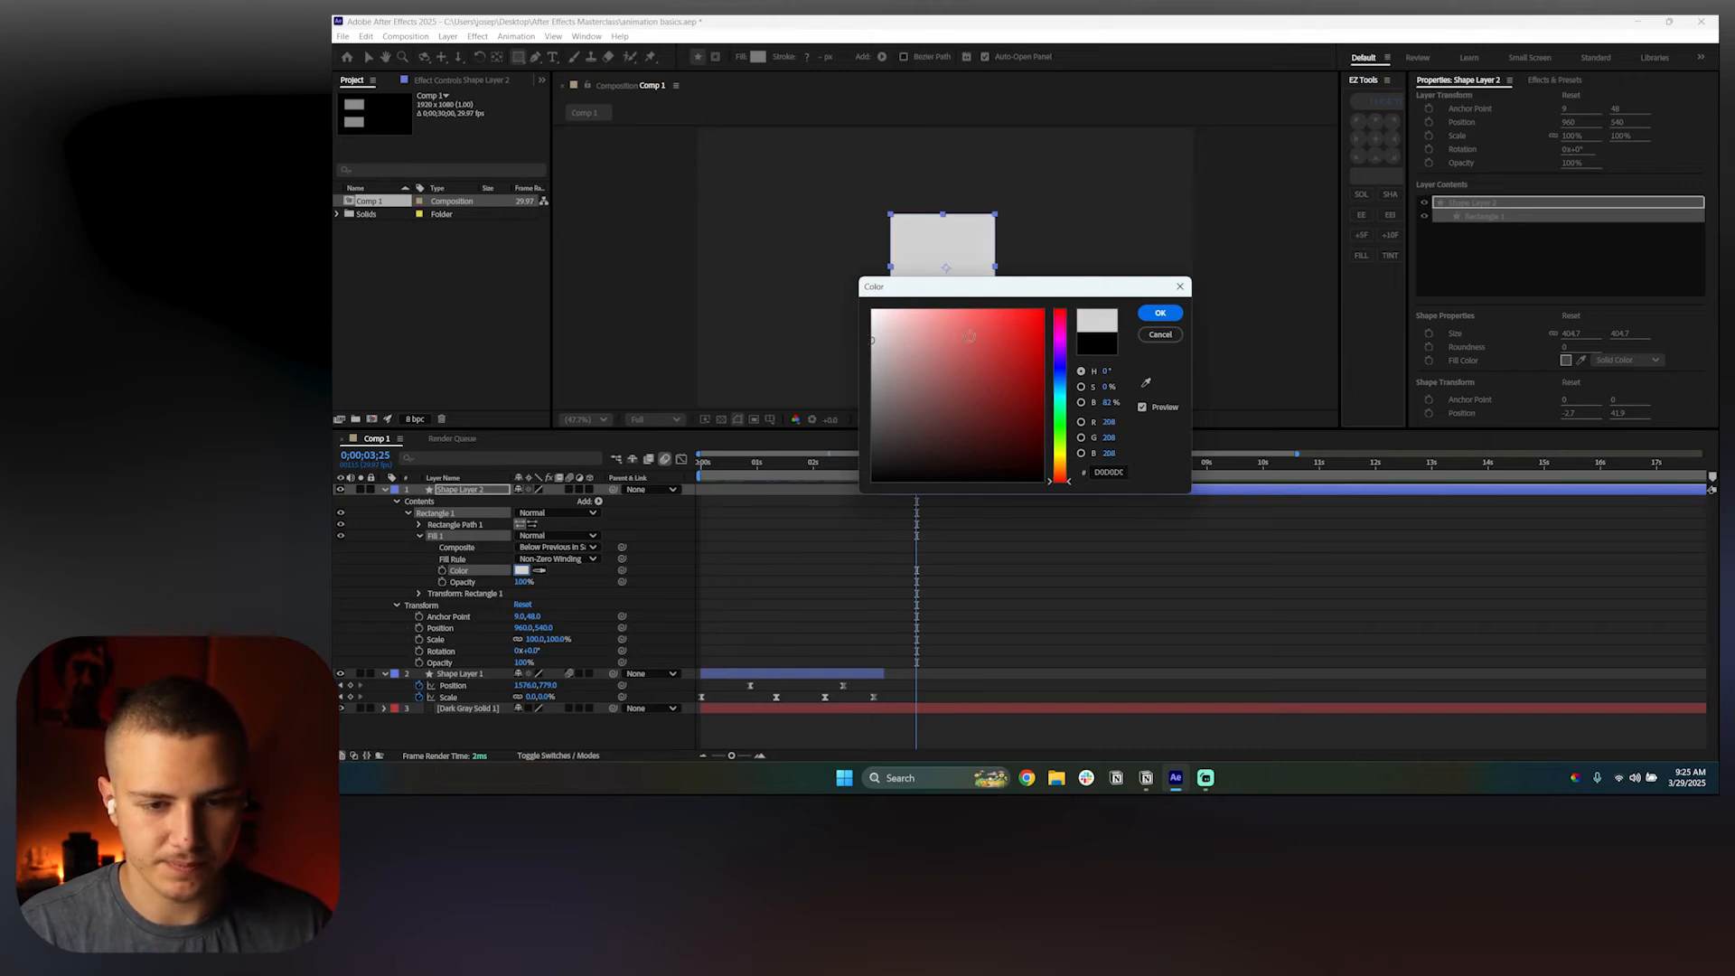
left_click(1161, 313)
left_click(825, 499)
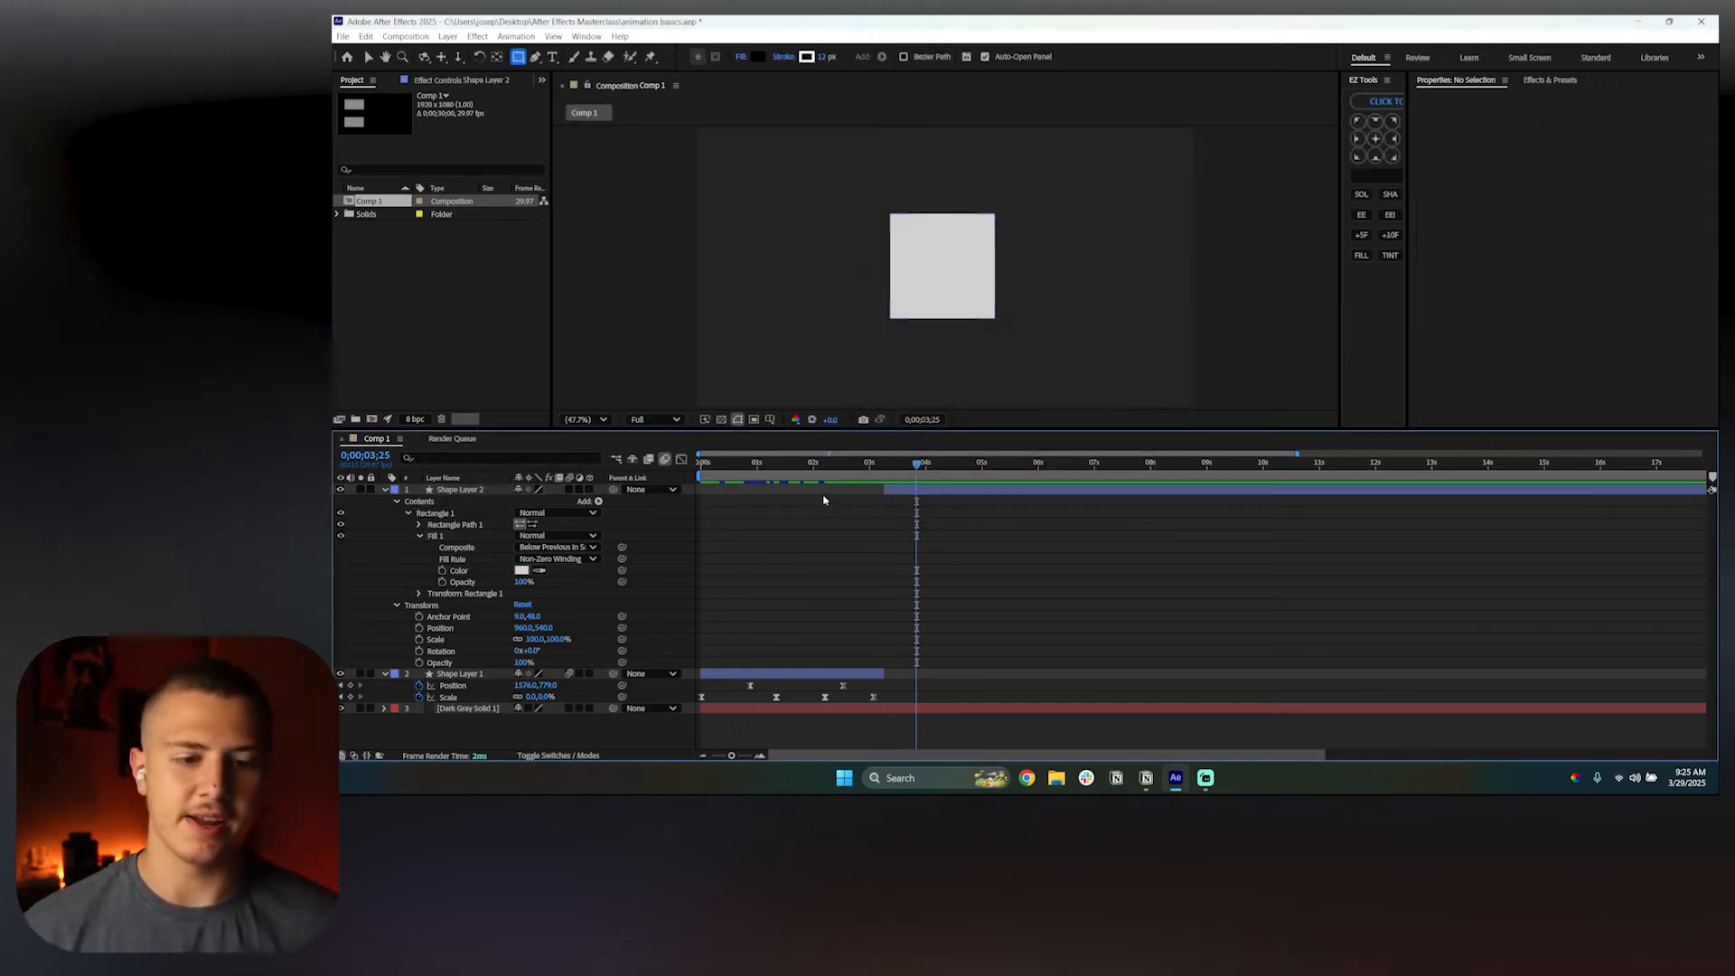
Reveal the square layer's Scale property and add a 100% Scale keyframe at 0;00;04;03
left_click(973, 497)
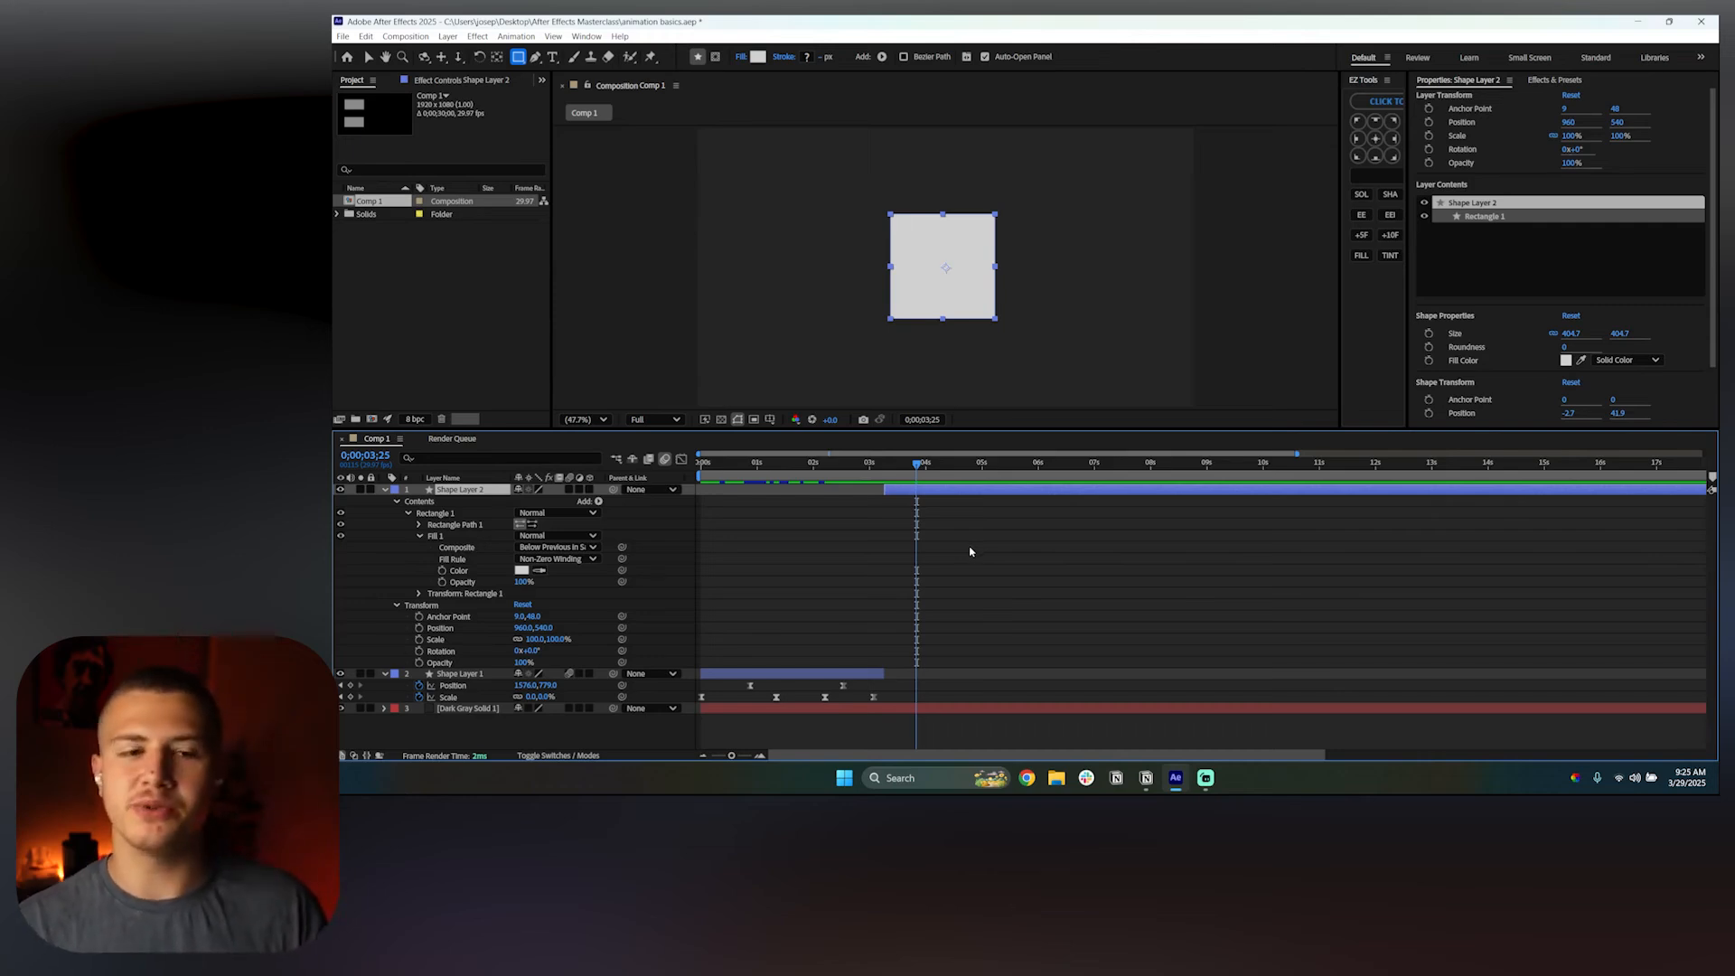
left_click_drag(916, 524, 901, 492)
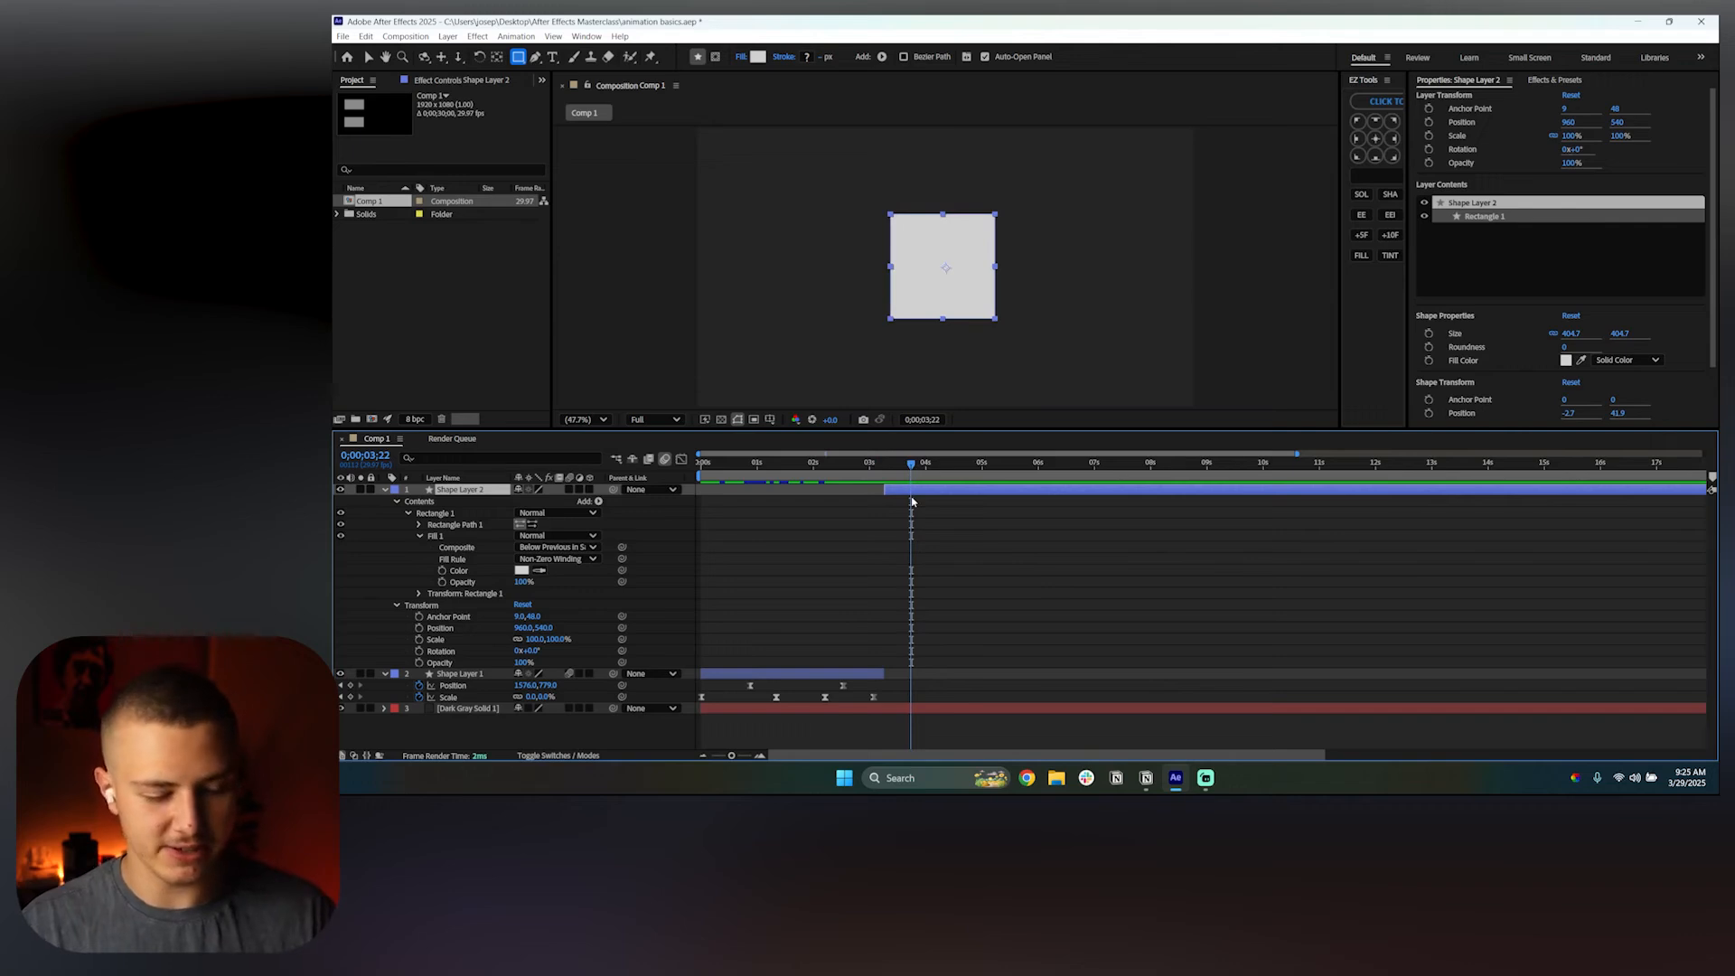
key("s")
left_click_drag(917, 469, 926, 465)
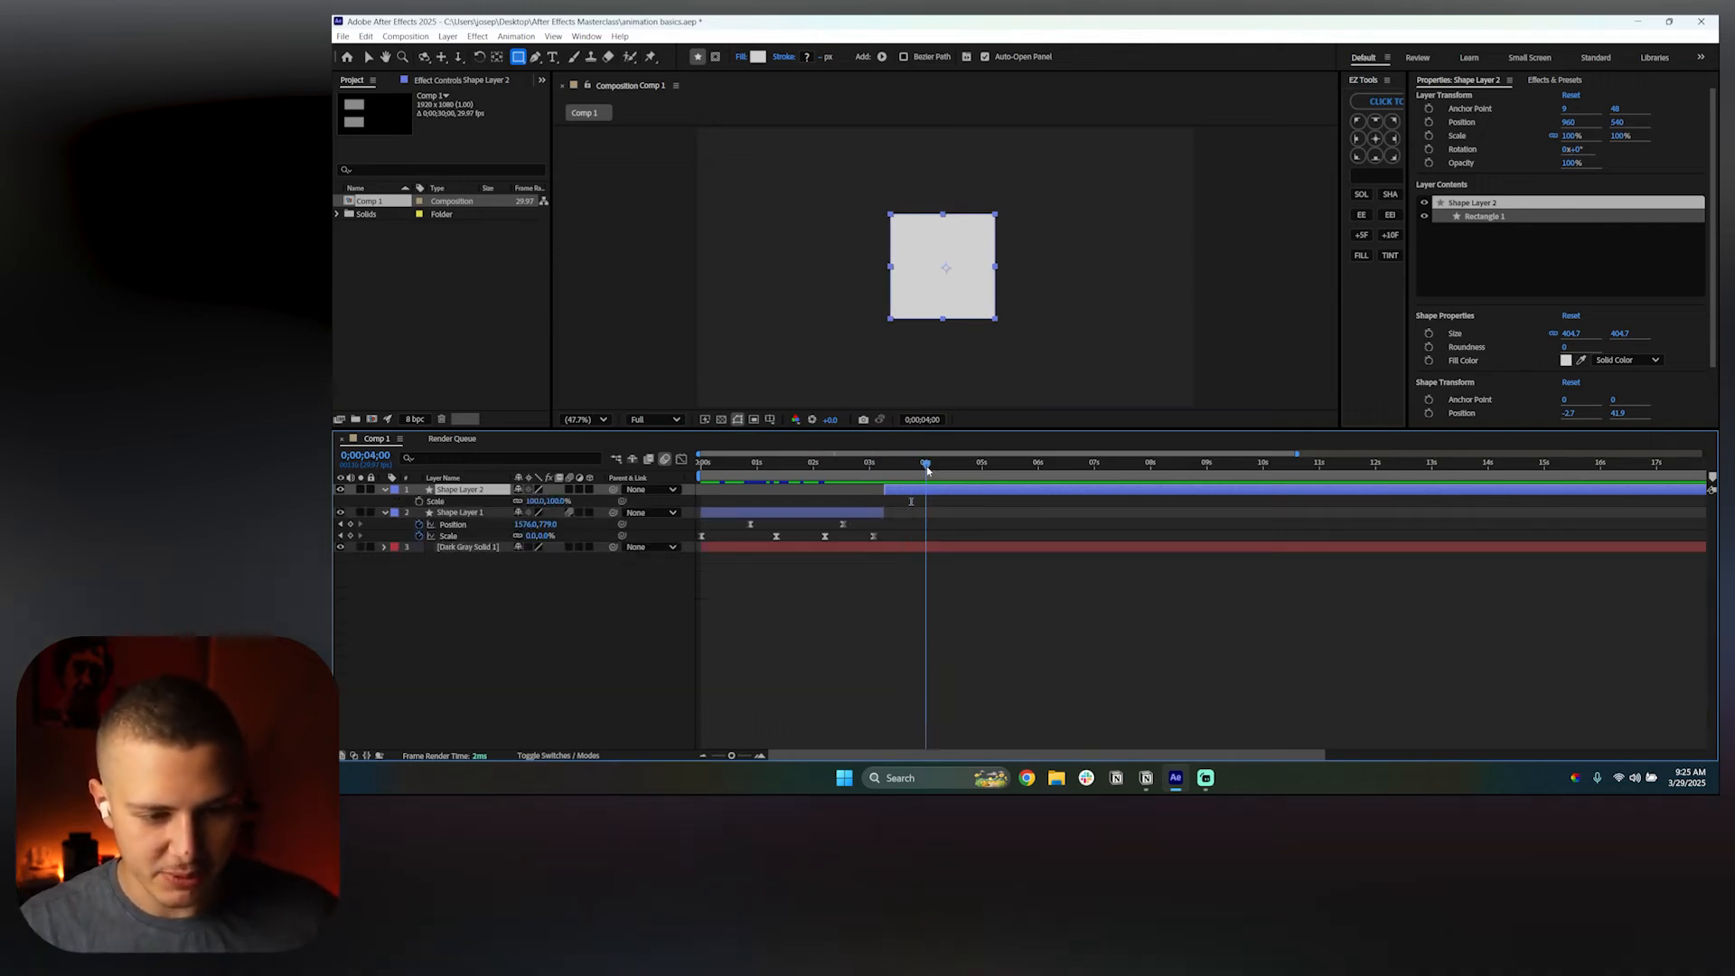
key("Page_Down")
key("Page_Down")
key("Page_Down")
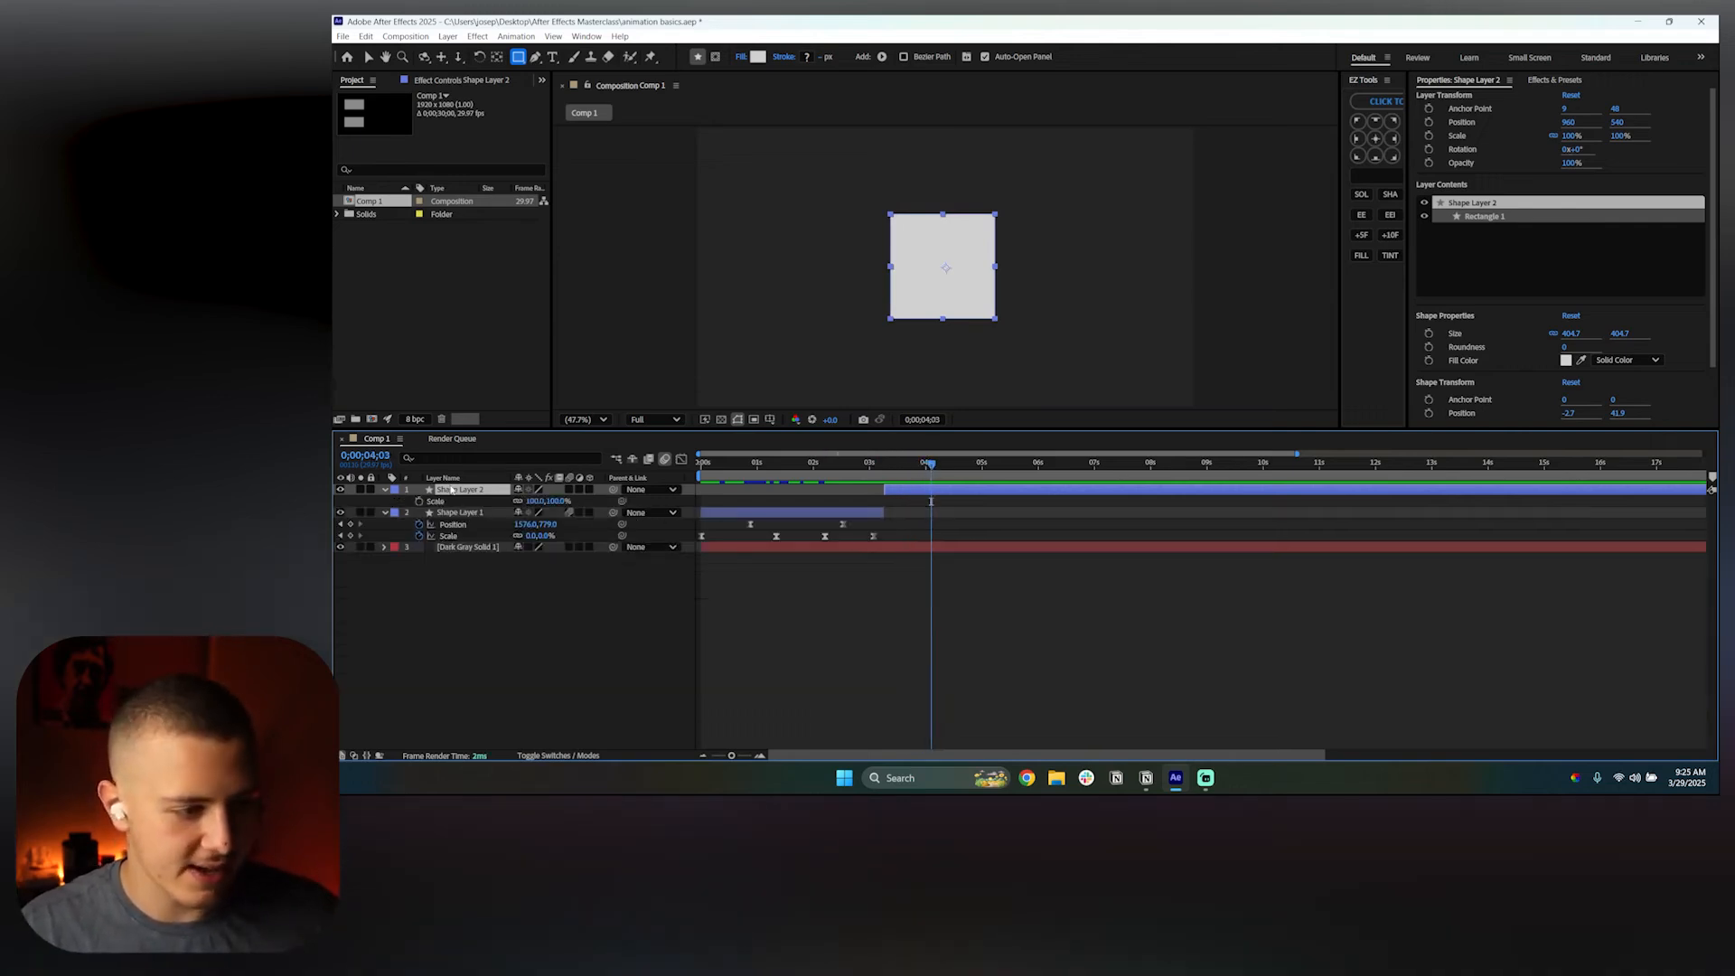
left_click(419, 502)
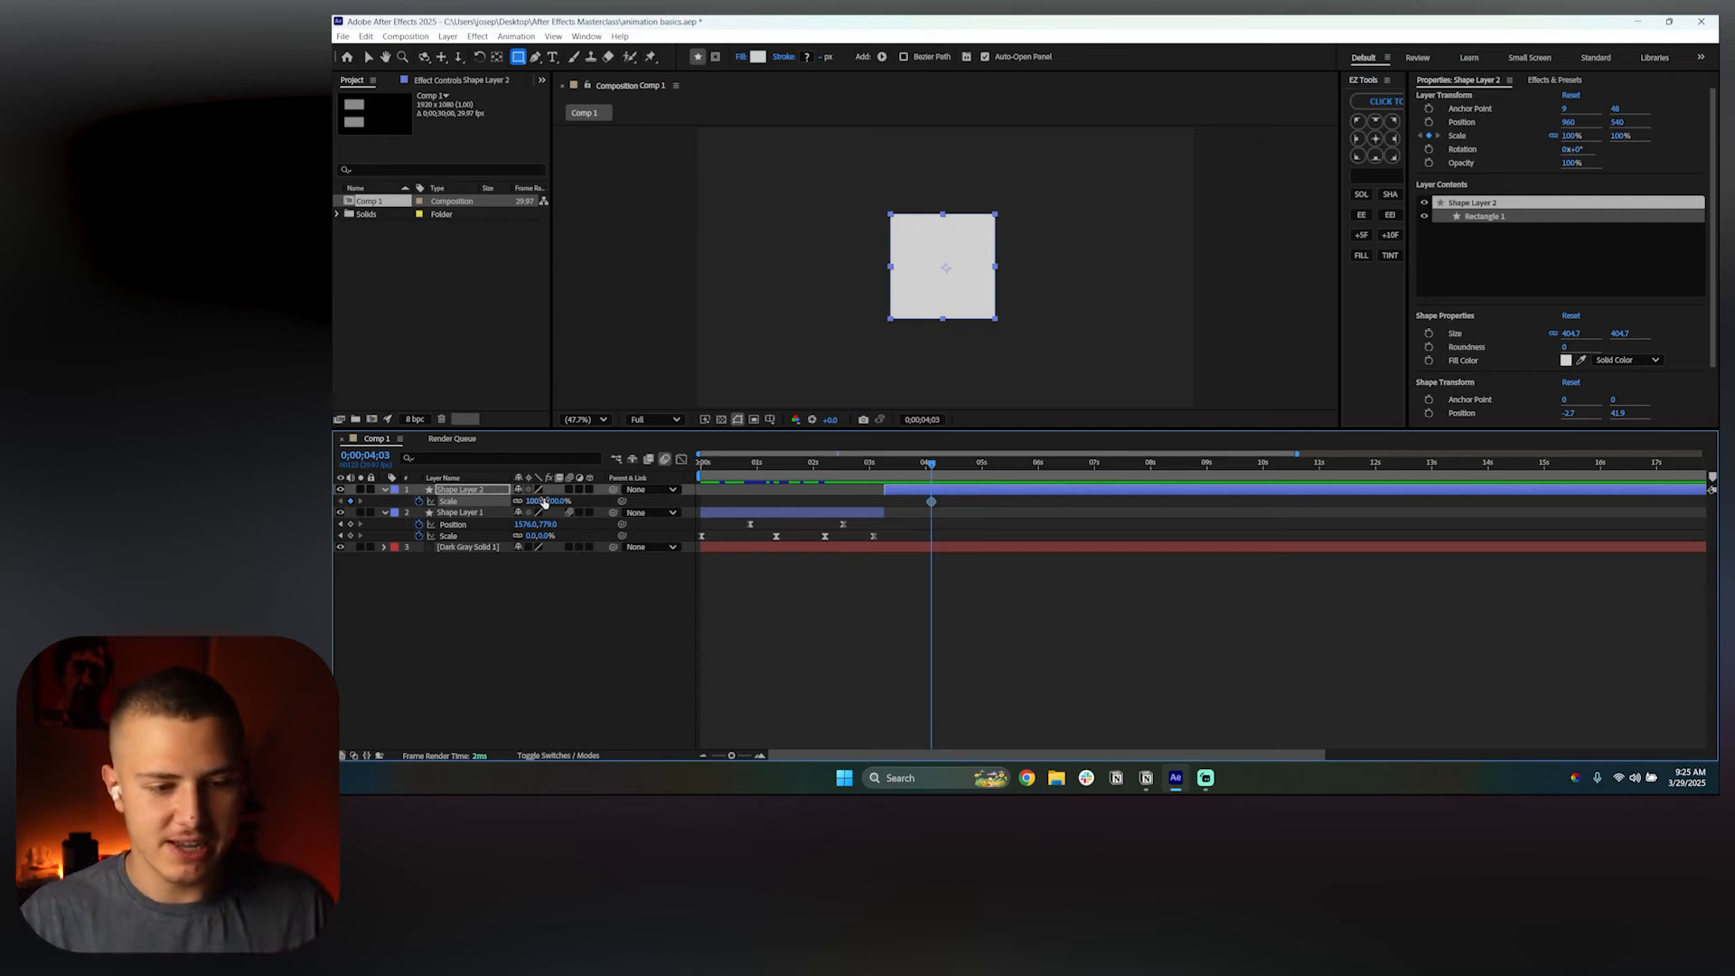
Set the square's Scale to 0% at the layer's start, 0;00;03;08, and scrub through the scale-up
left_click_drag(933, 465, 885, 467)
left_click(540, 501)
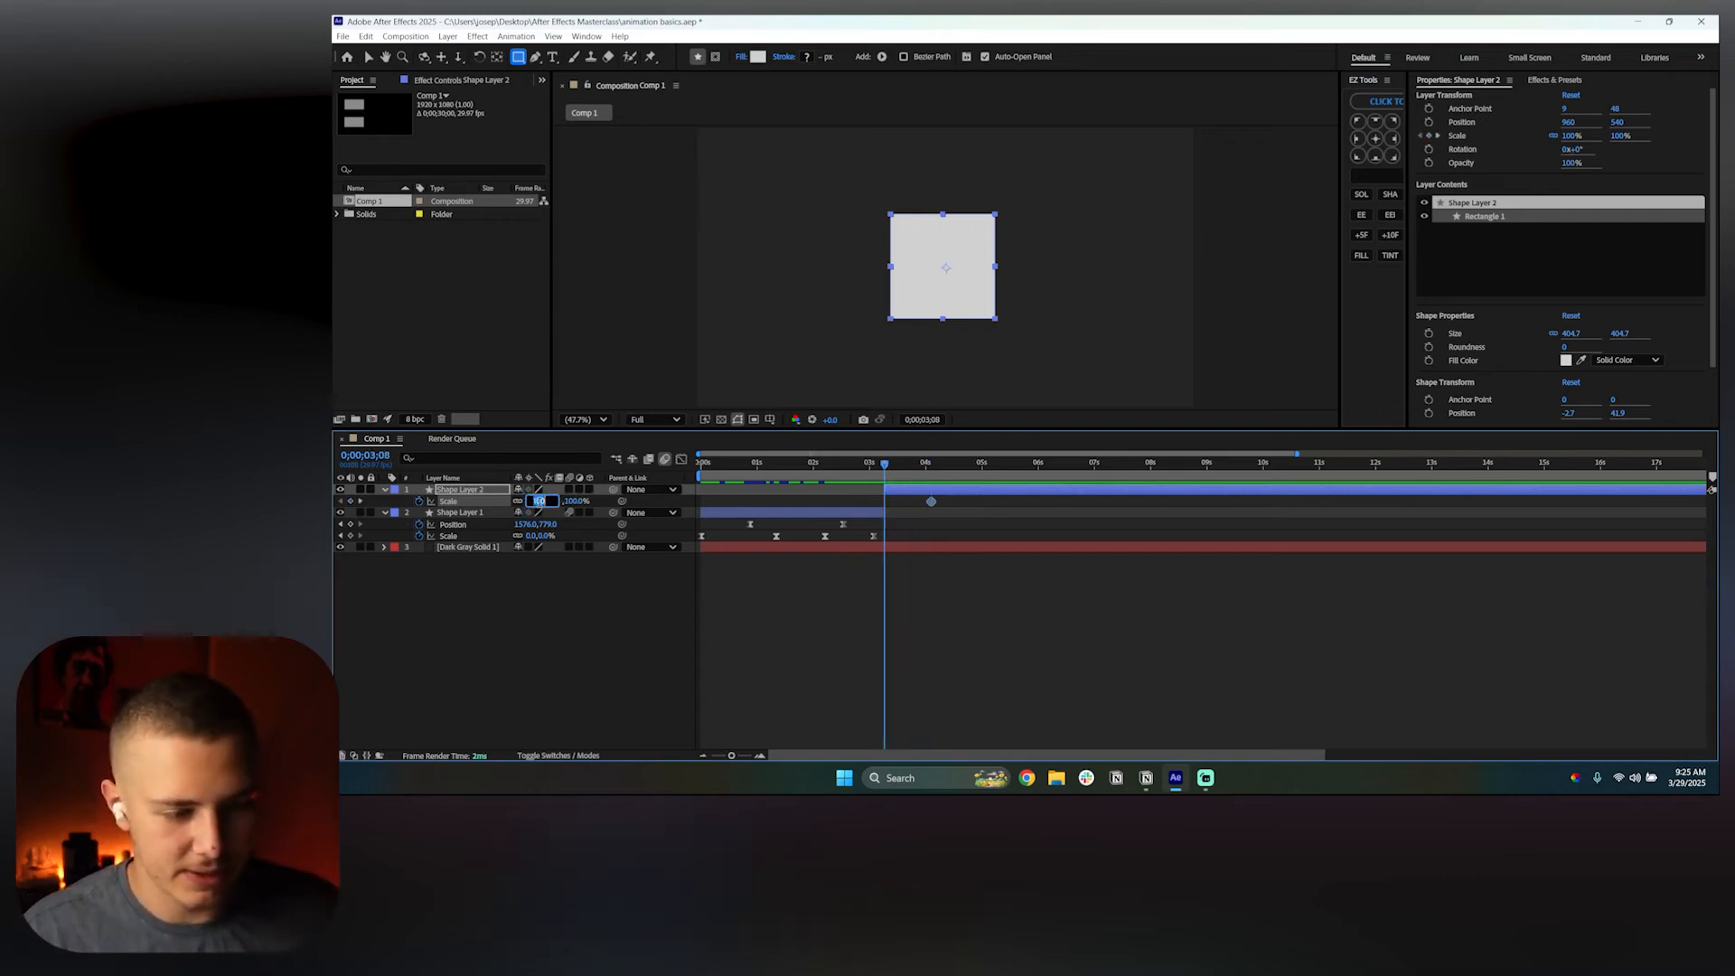
key("Return")
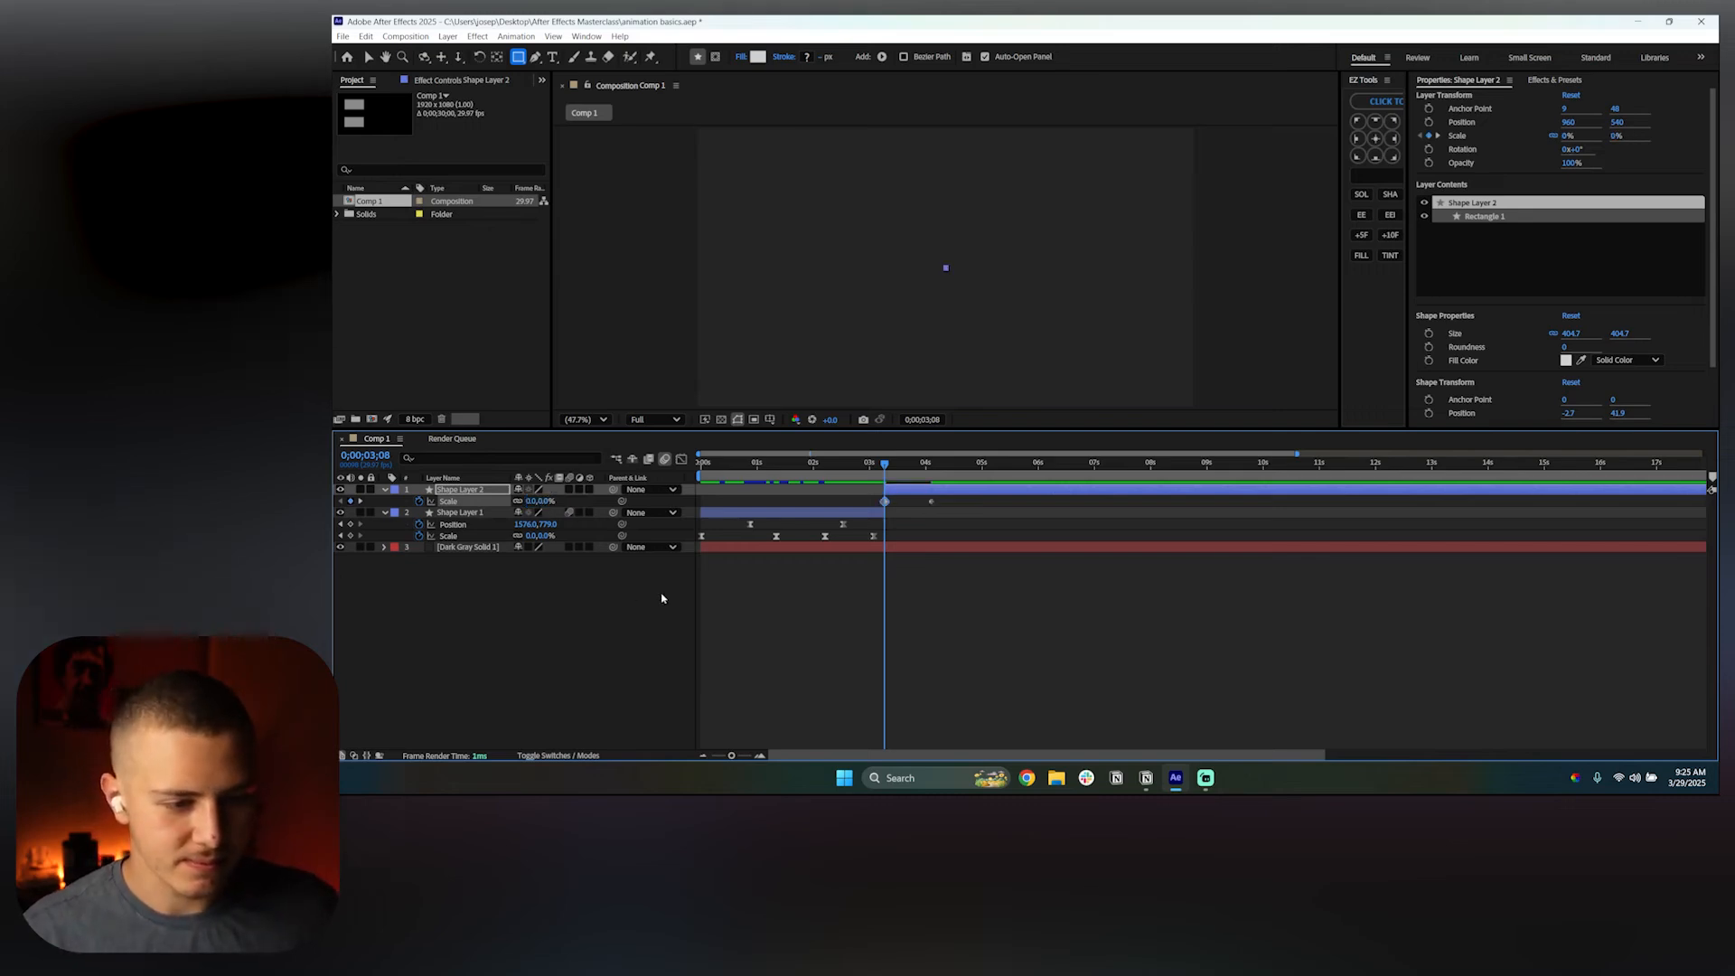
left_click(895, 517)
left_click_drag(885, 466, 931, 469)
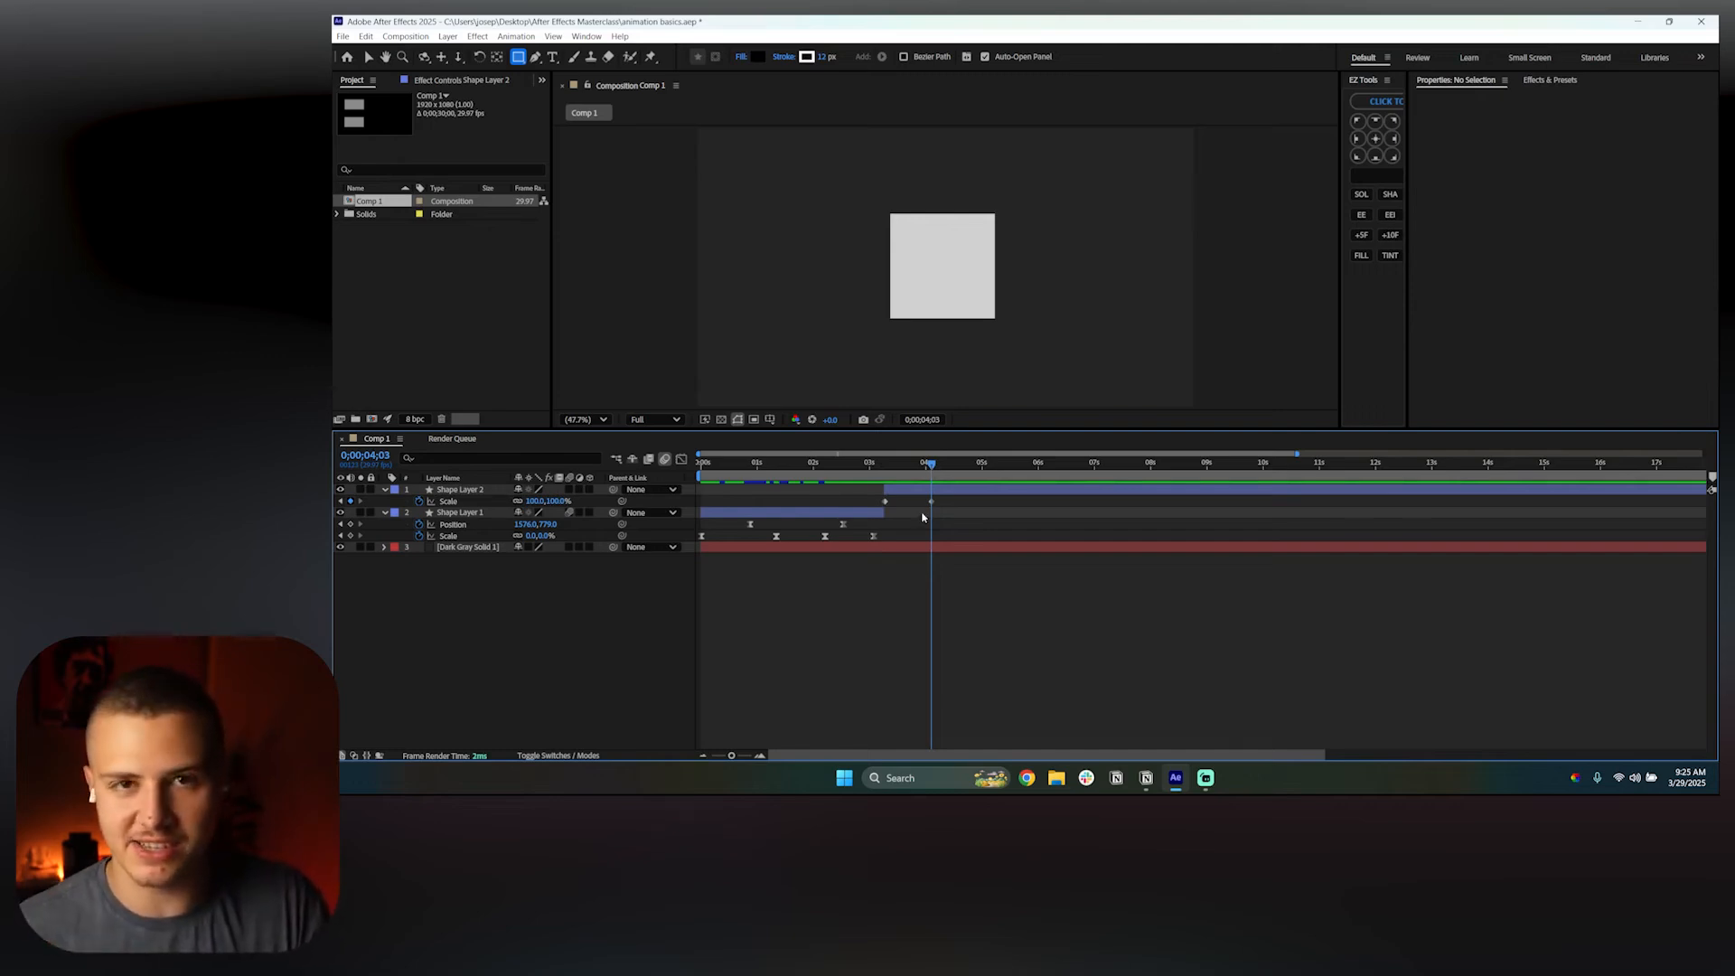
Select both of the square's Scale keyframes in the Graph Editor and apply Easy Ease to them
left_click_drag(931, 466, 858, 511)
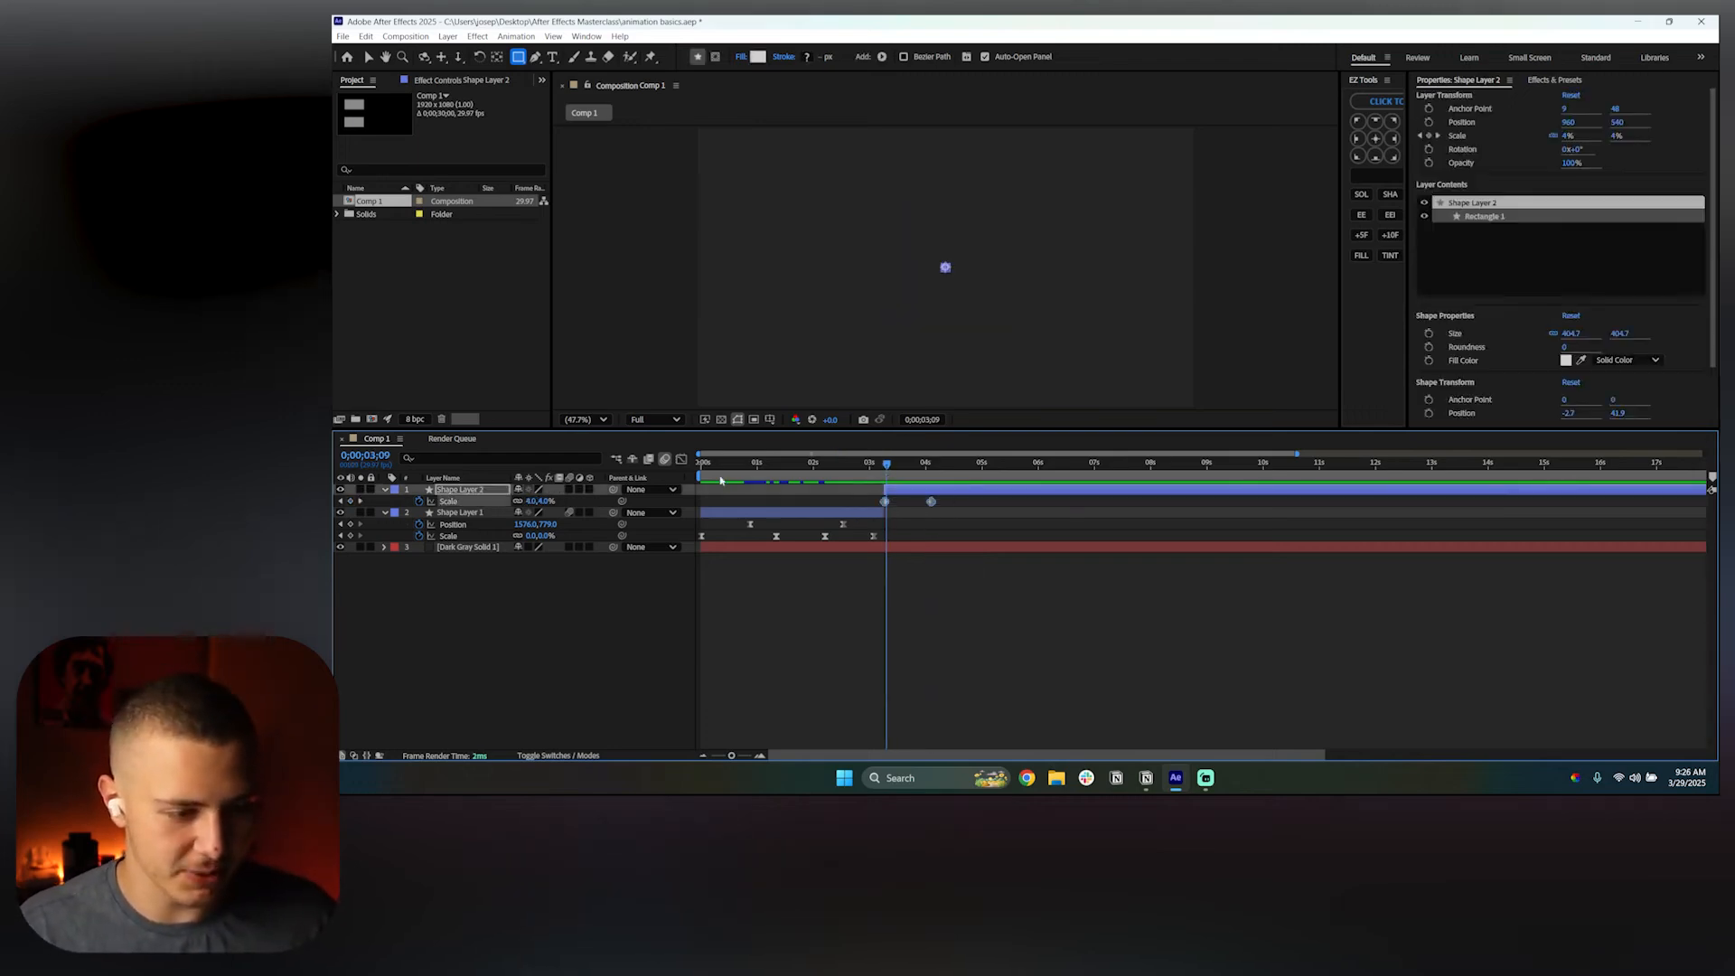
left_click(681, 459)
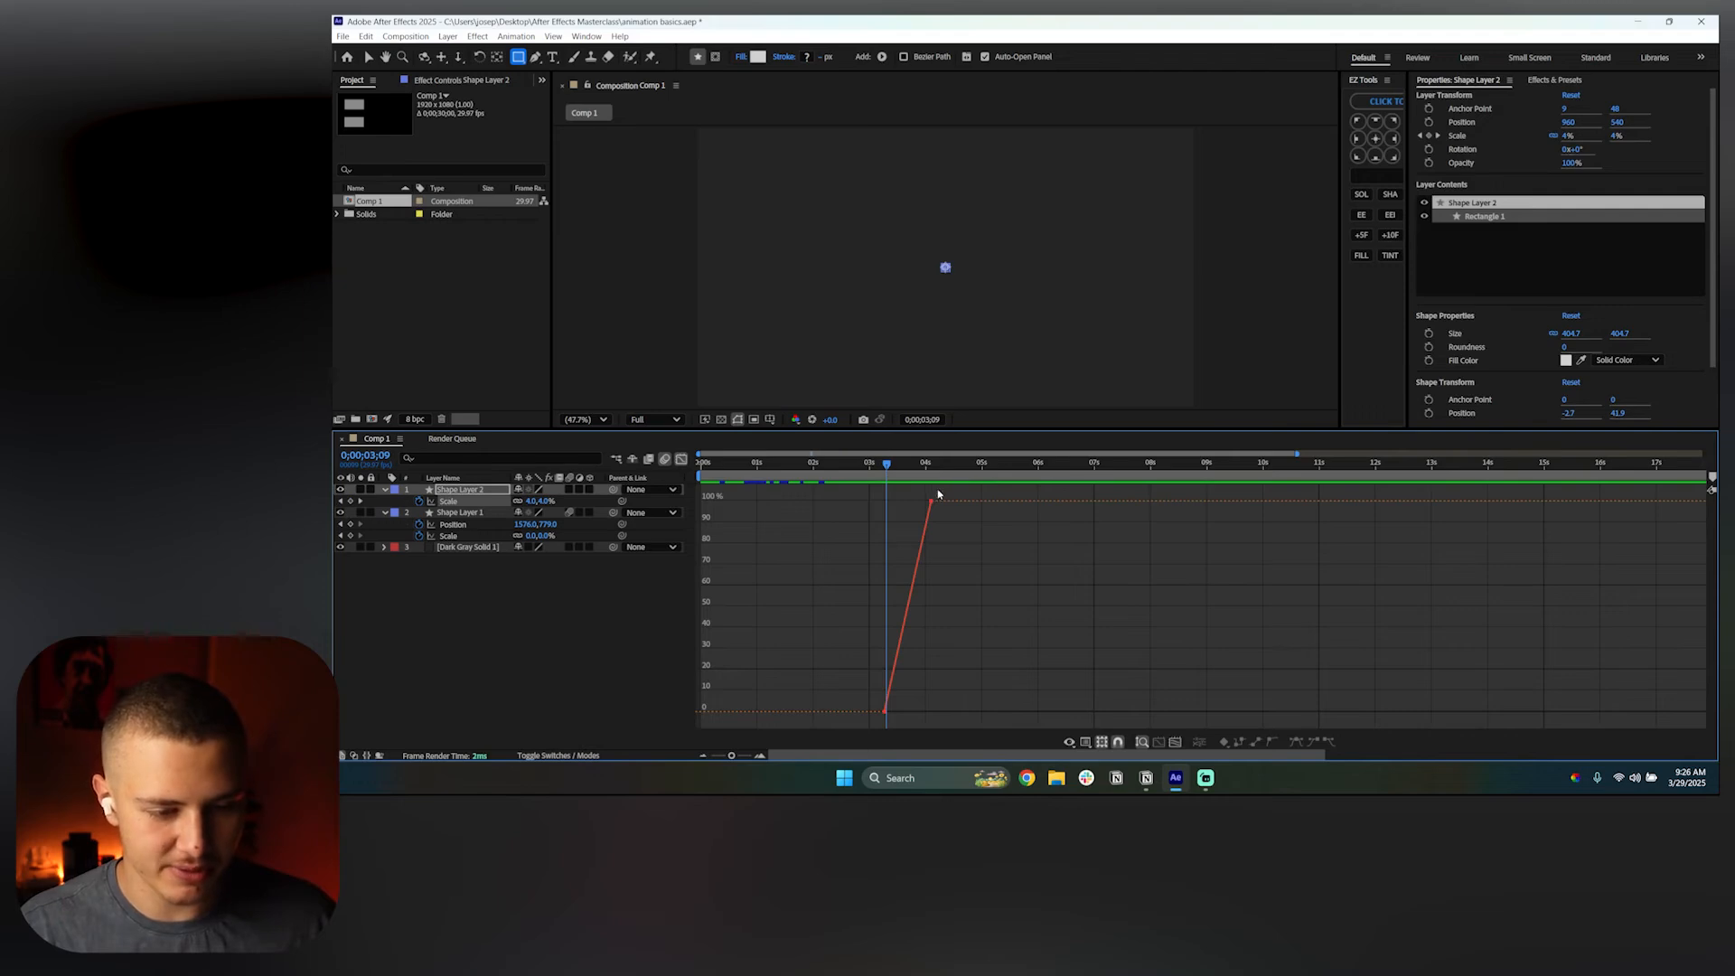
right_click(964, 541)
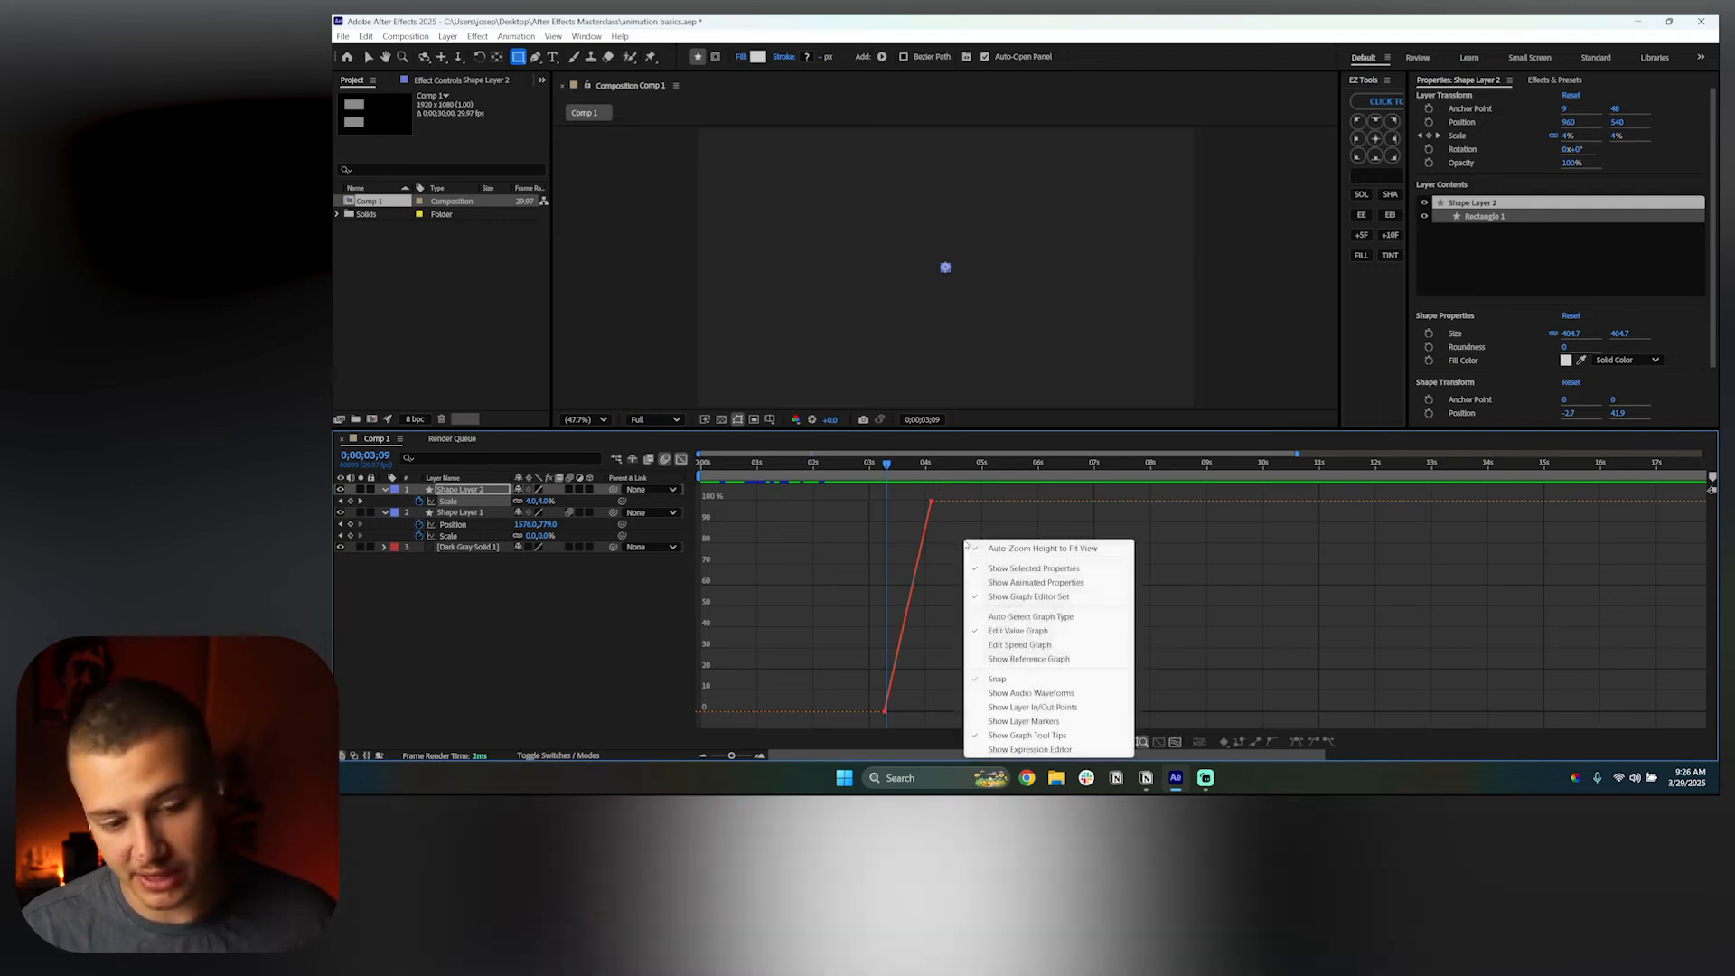
left_click(917, 509)
left_click_drag(944, 488, 845, 732)
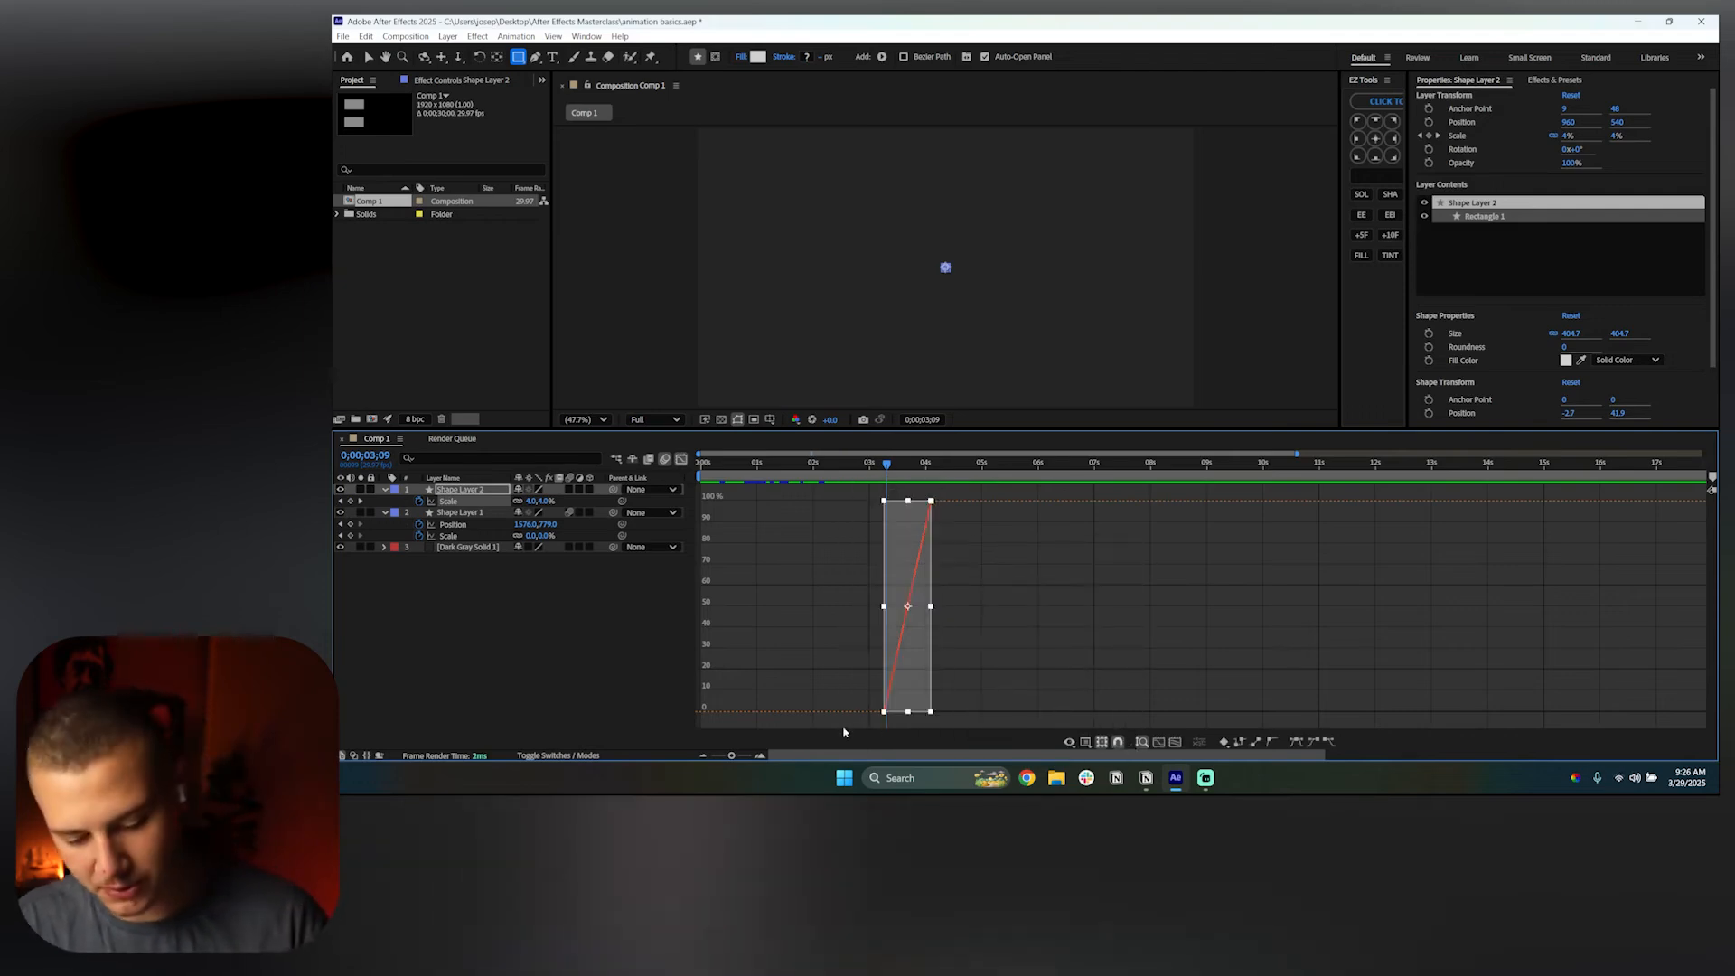
key("F9")
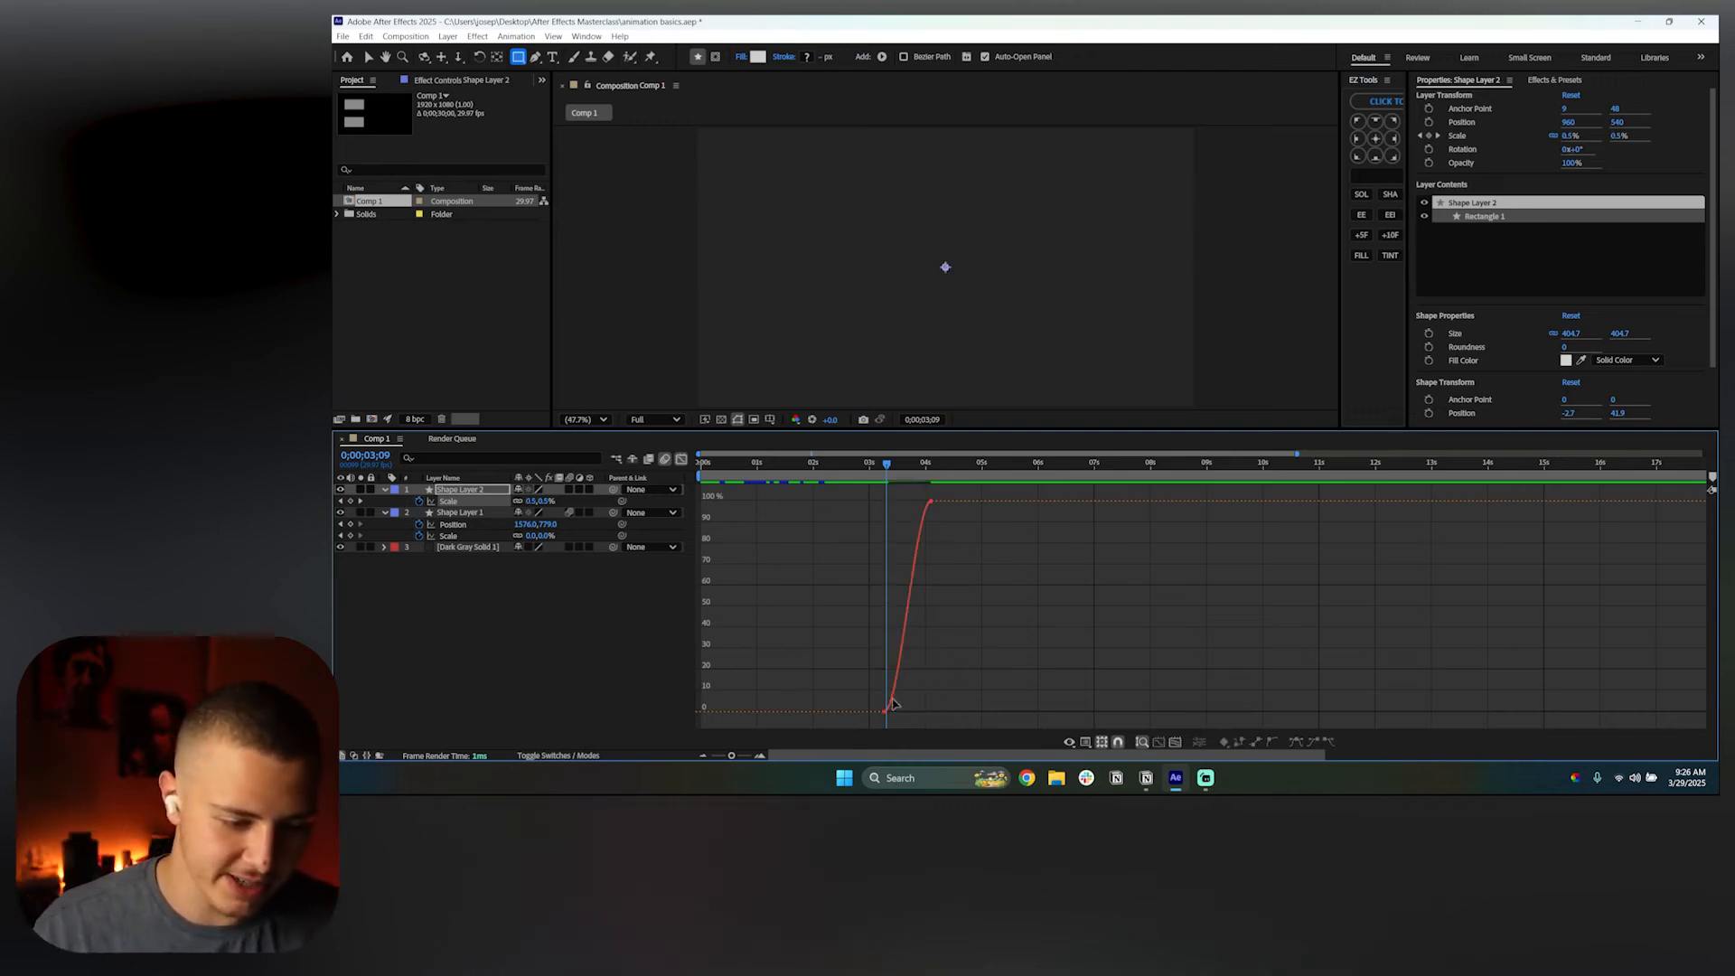
key("ctrl+z")
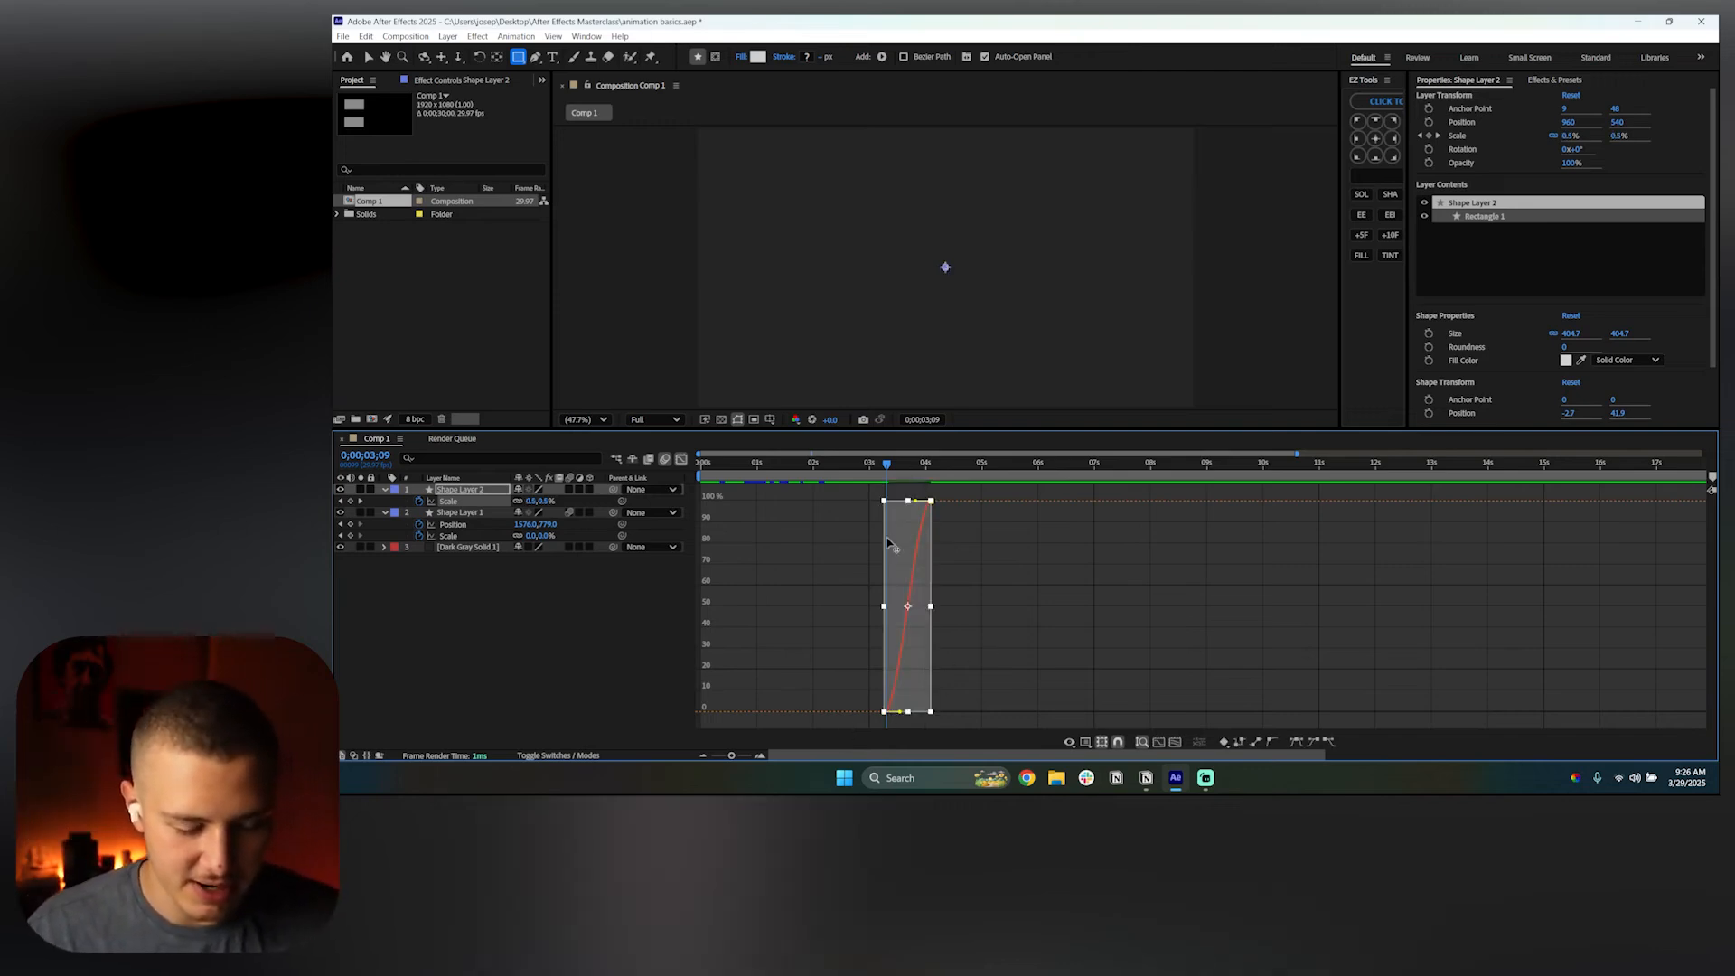
Shape the Scale curve with a long, raised end handle so it overshoots to about 104%, and preview the square's scale-up
scroll(888, 542, "up", 5)
left_click(794, 601)
left_click(1162, 515)
left_click_drag(1117, 503, 1167, 480)
left_click_drag(887, 504, 804, 512)
left_click(844, 554)
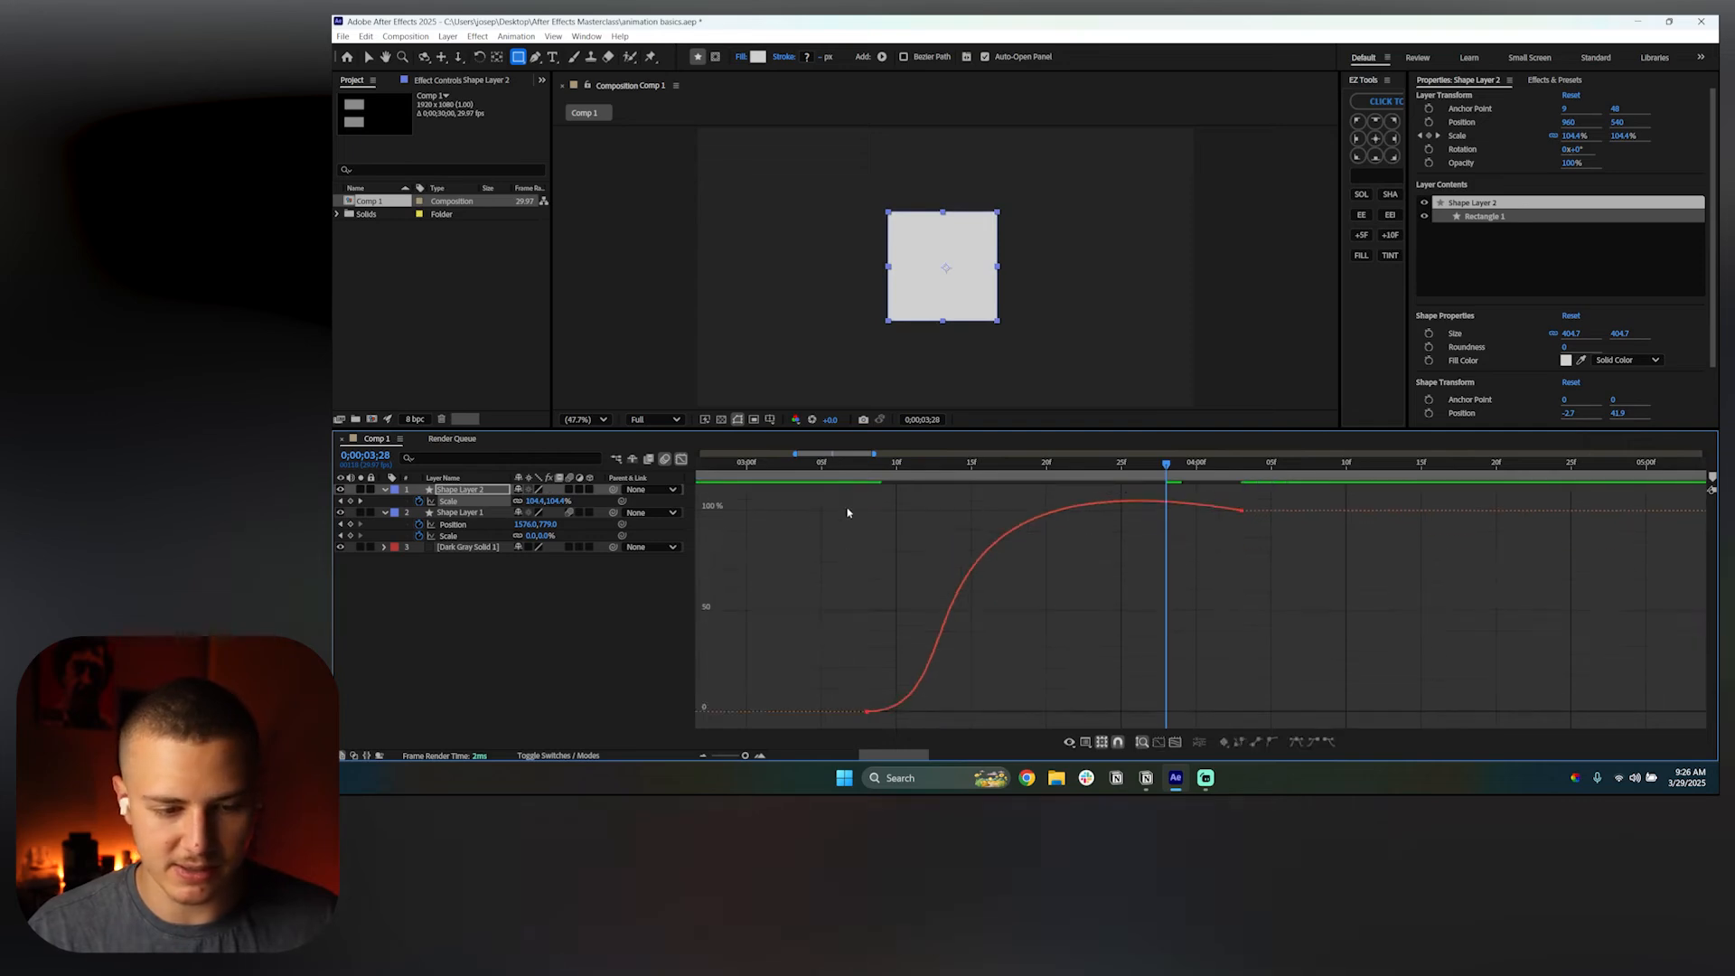
left_click(852, 470)
key("space")
key("space")
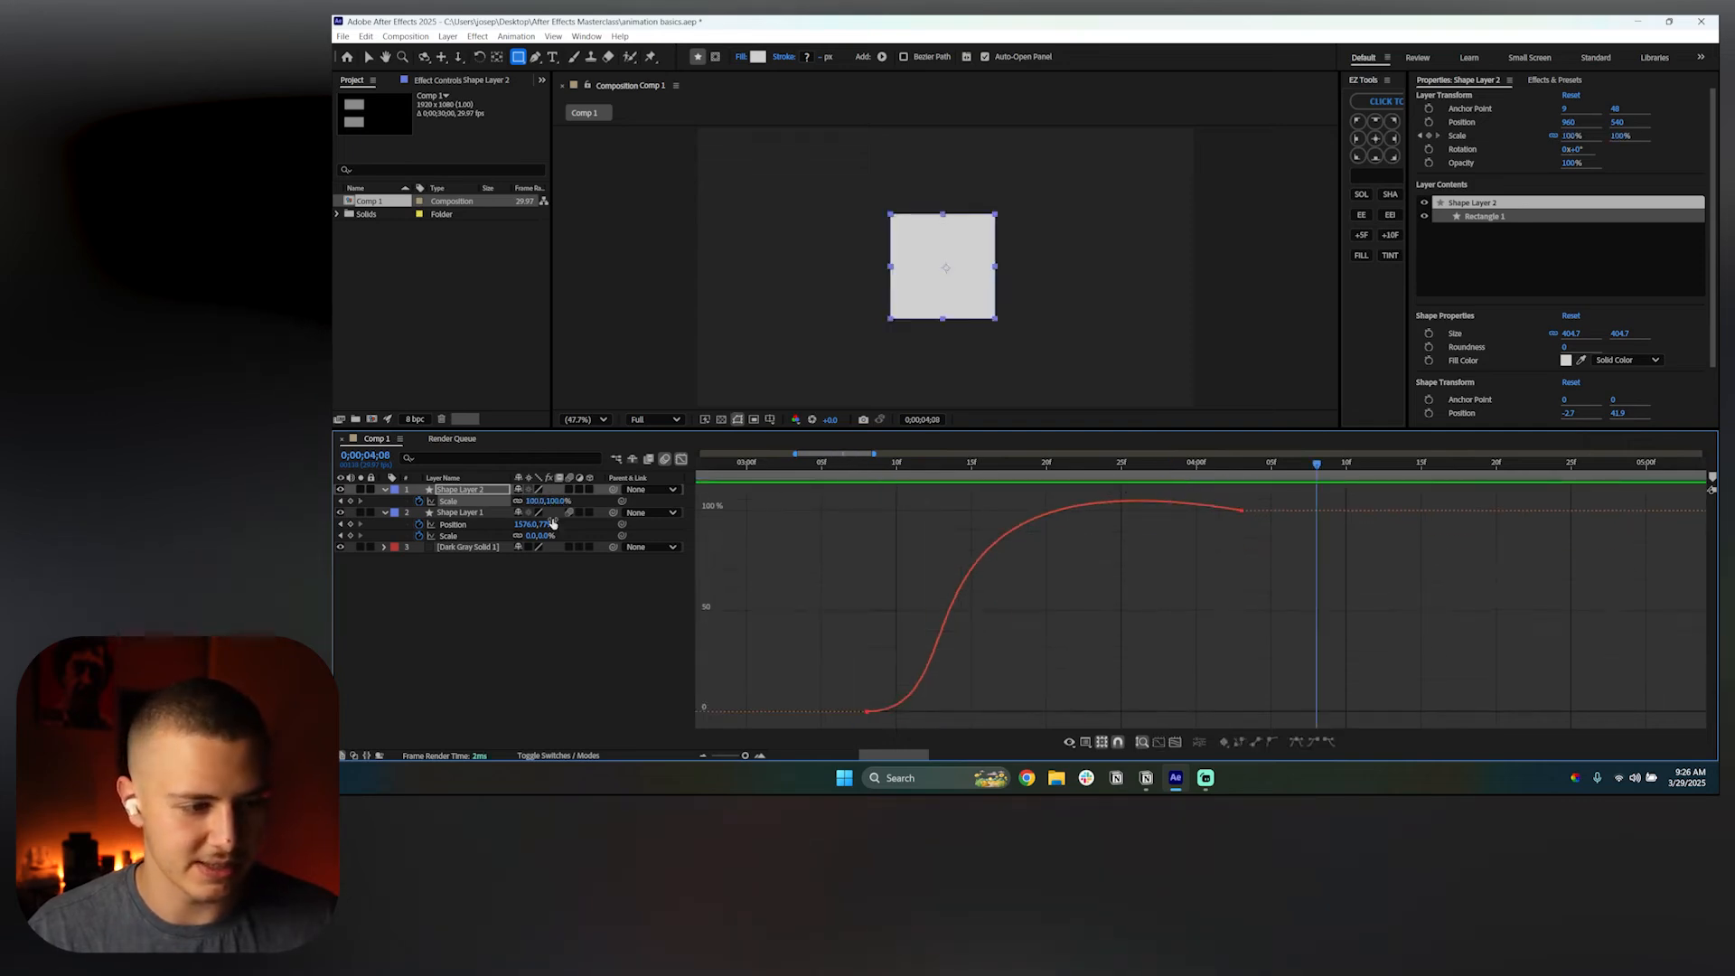
left_click(867, 466)
key("space")
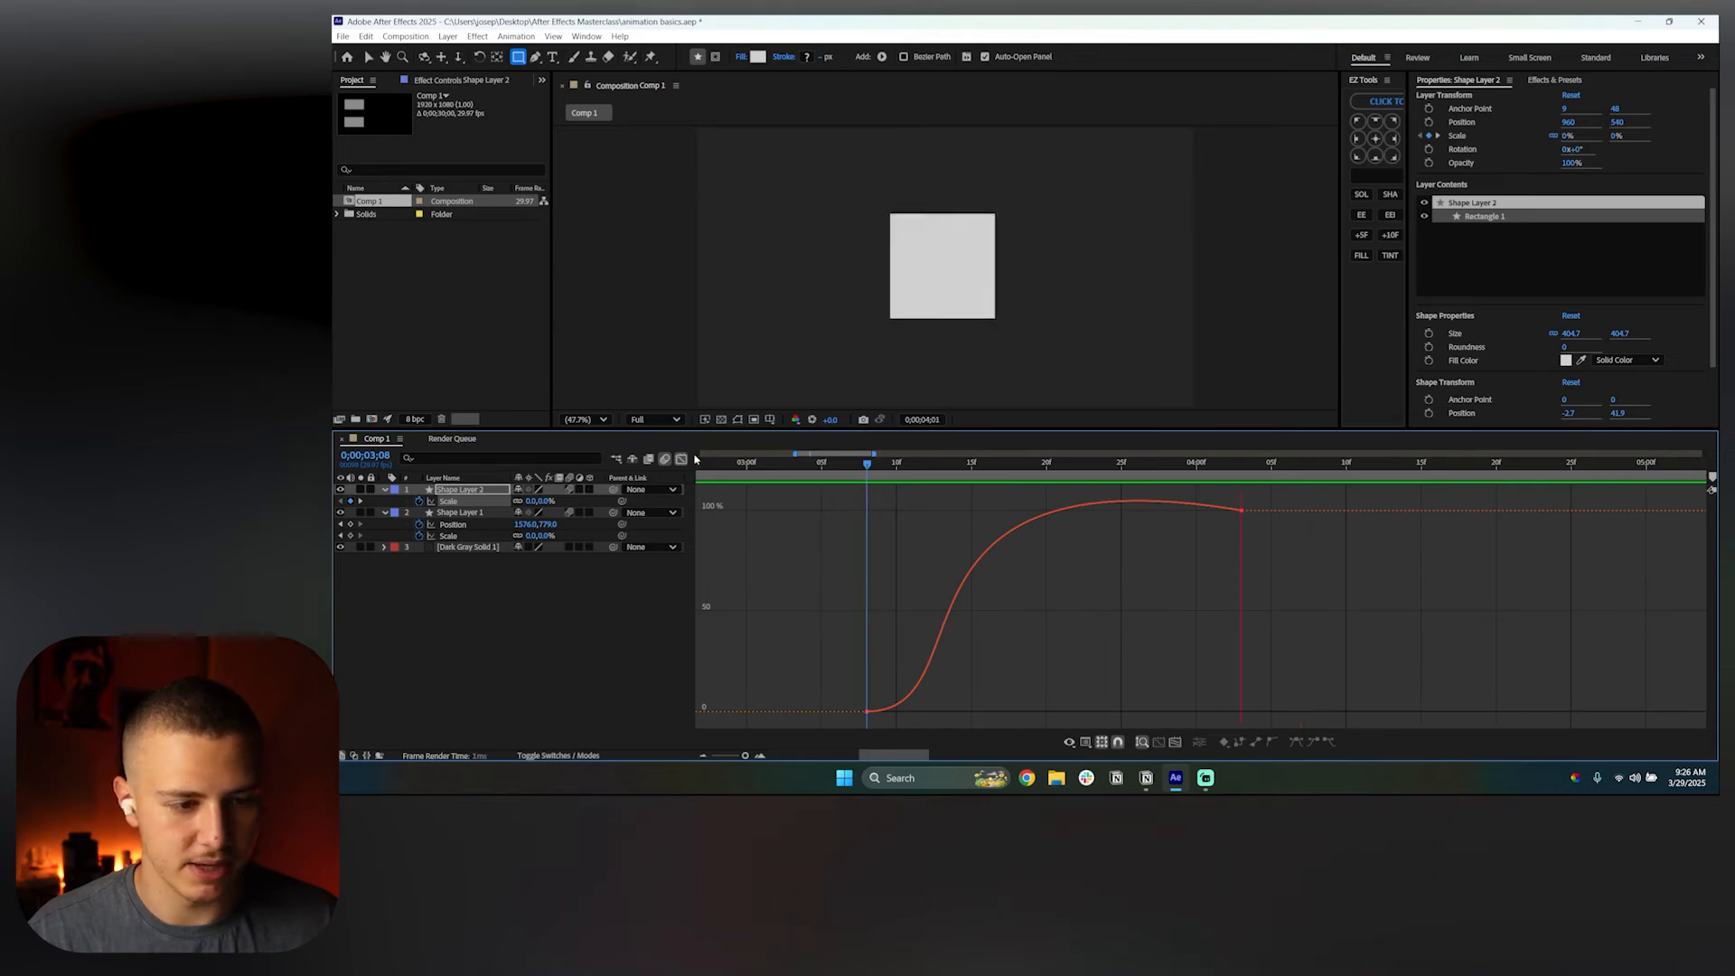
key("space")
Return to the layer view, reveal the square's Position property, and add a Position keyframe at 0;00;04;05
key("shift+F3")
scroll(1039, 540, "down", 5)
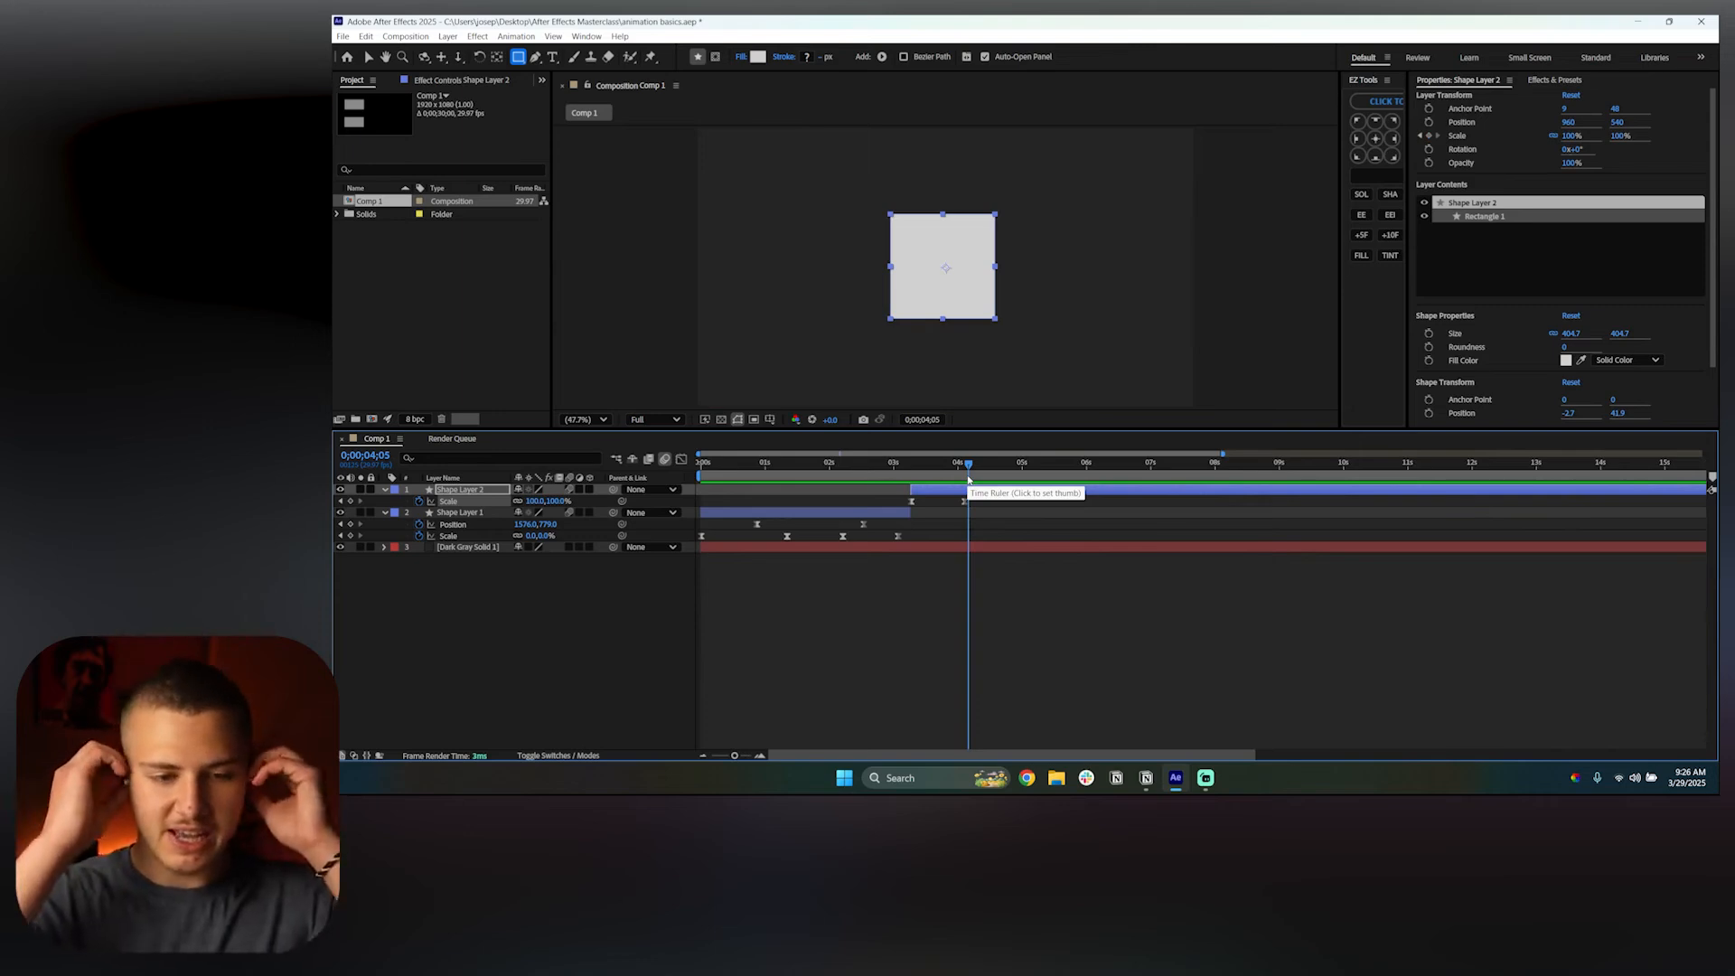
key("p")
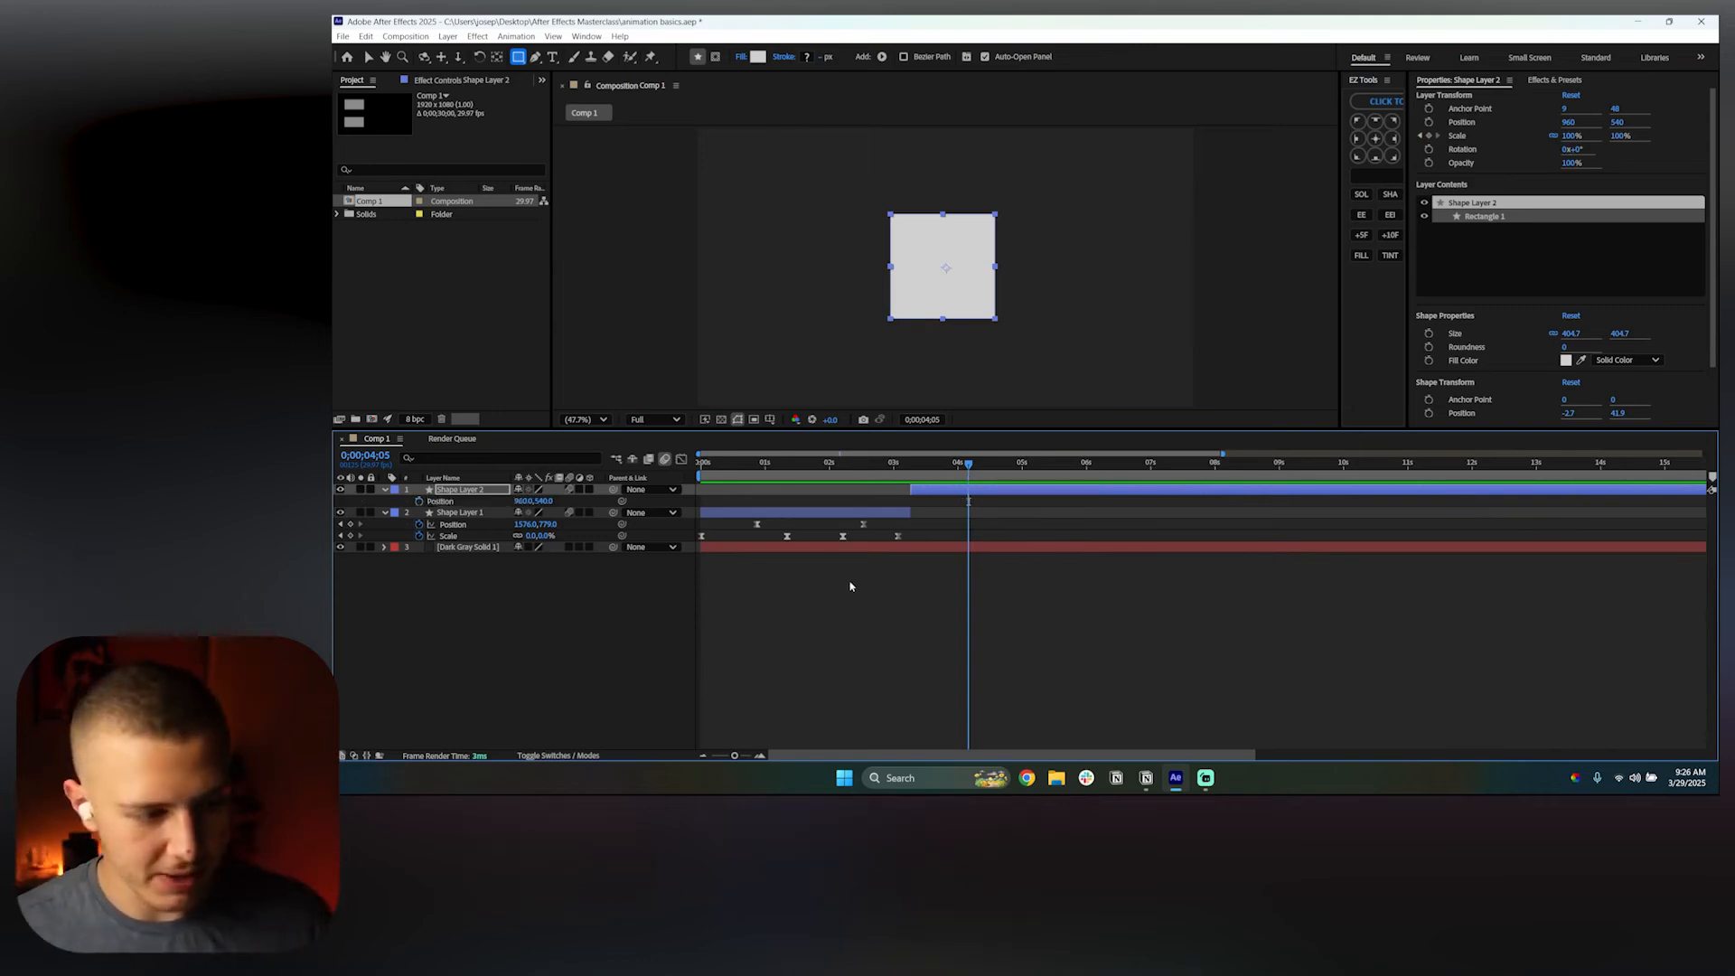
left_click(419, 502)
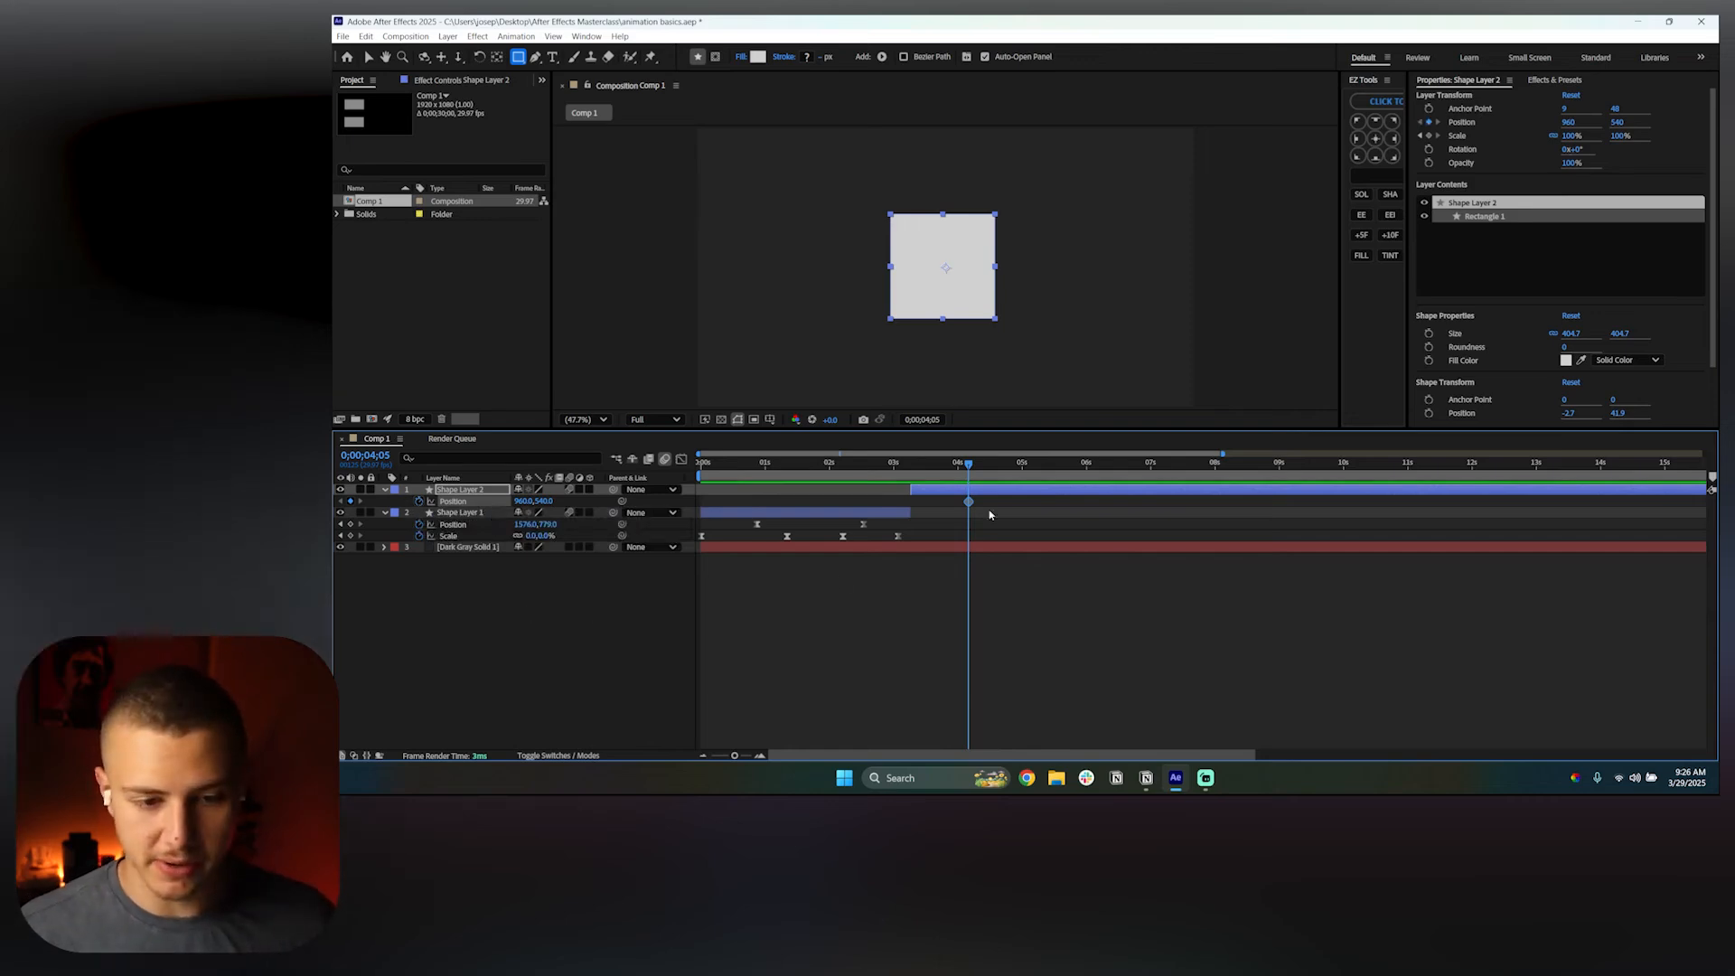
Move the square above the frame to Y position -280 at 0;00;05;02 and preview the exit
left_click_drag(966, 466, 1027, 466)
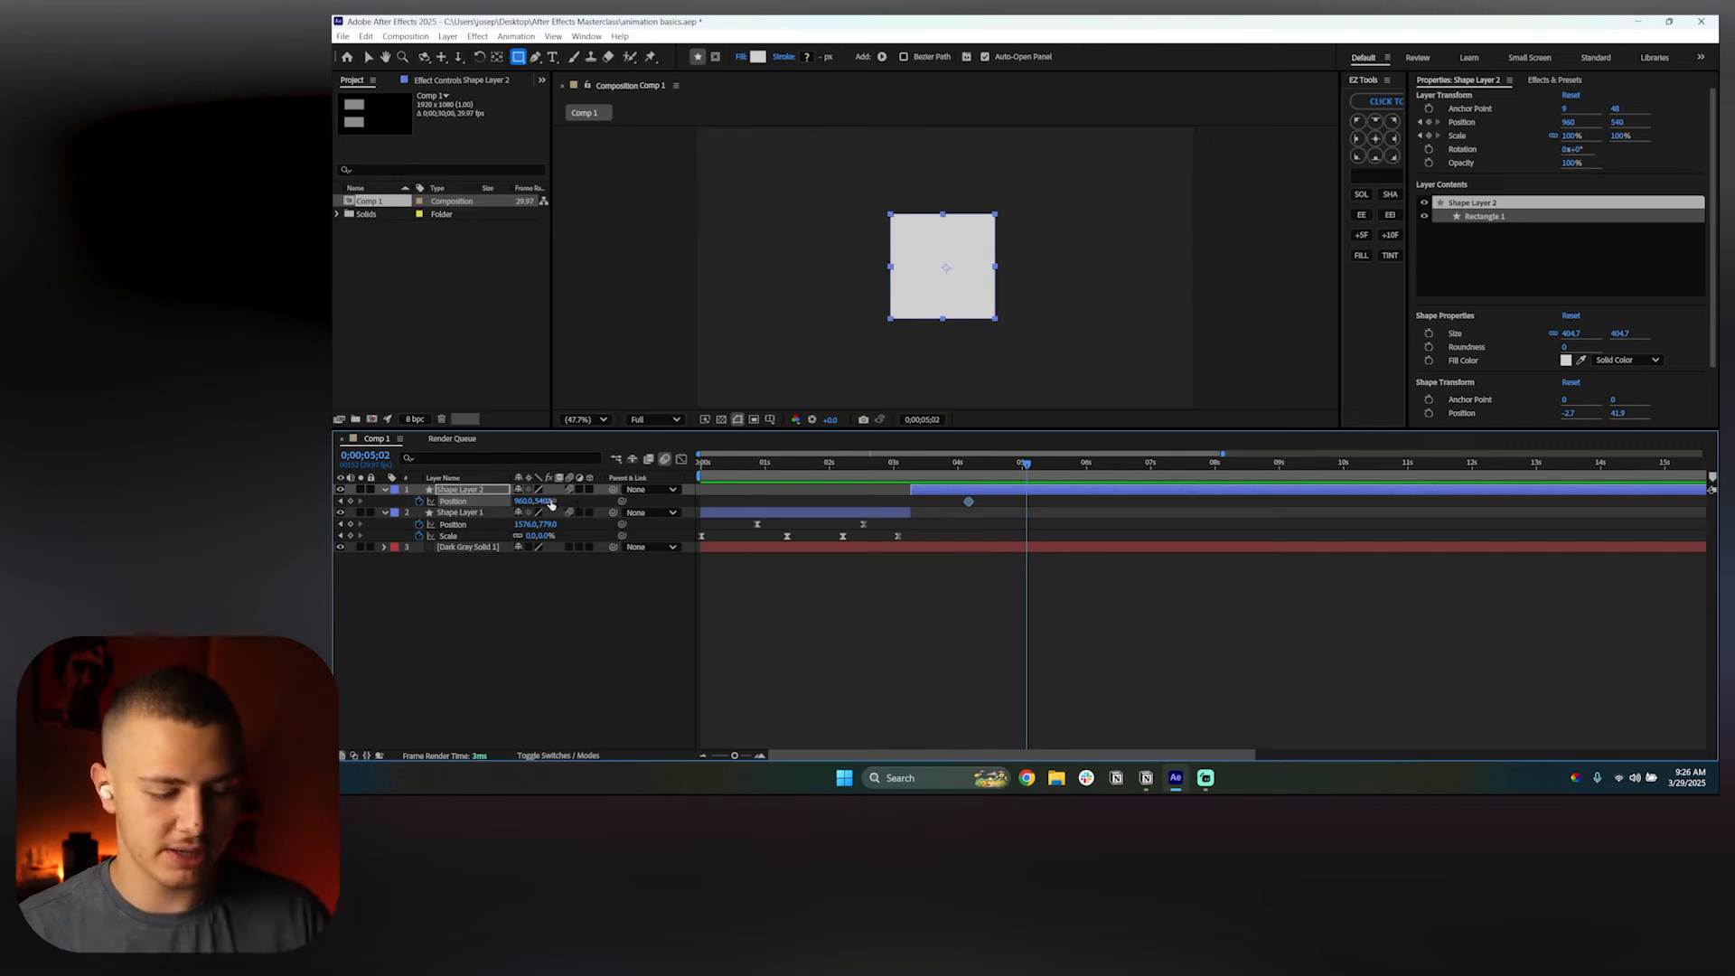
left_click_drag(549, 503, 508, 503)
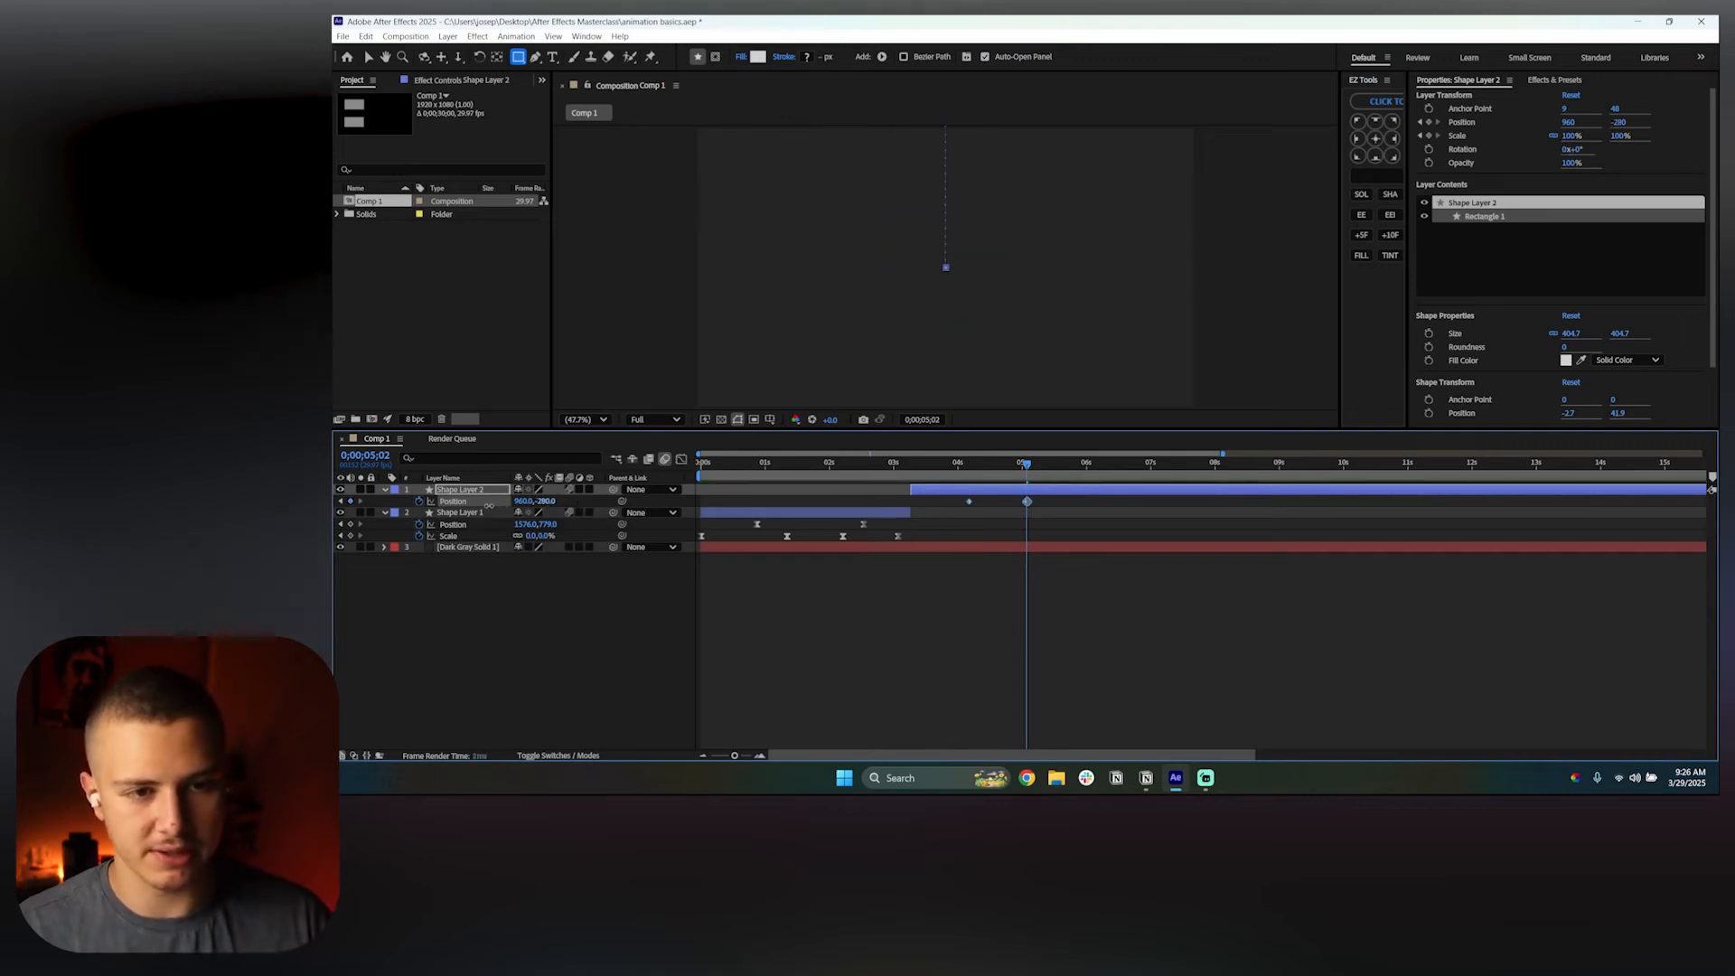
left_click_drag(956, 463, 915, 466)
key("space")
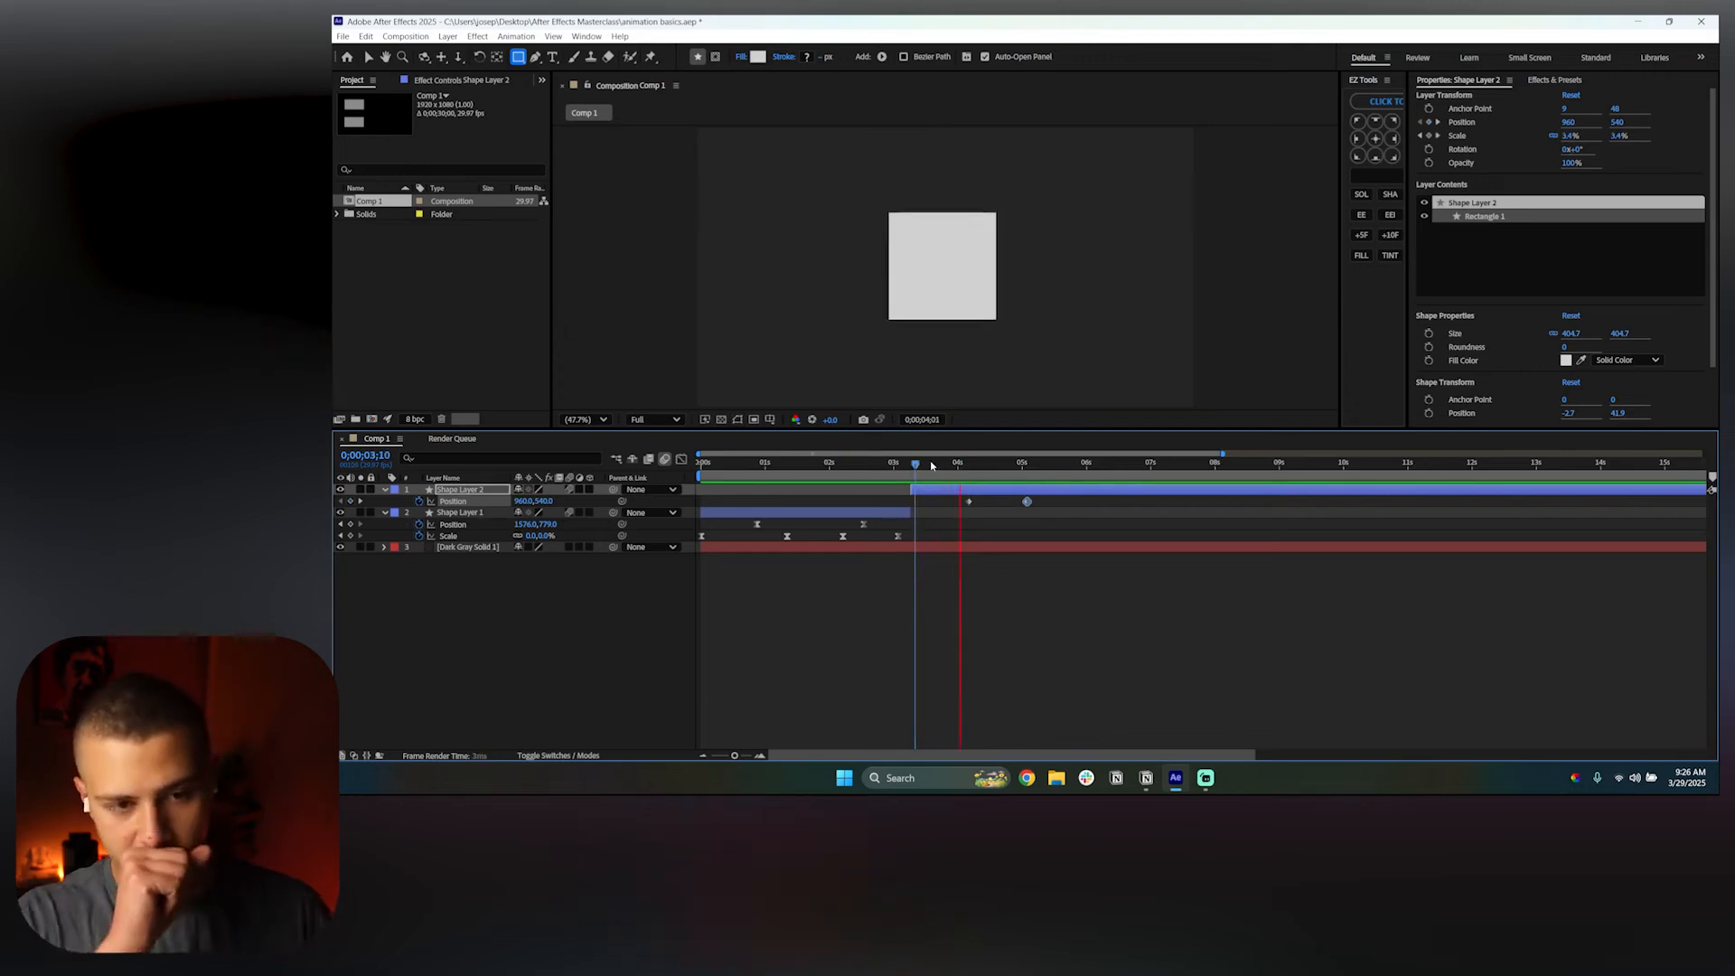
key("space")
left_click_drag(997, 465, 971, 466)
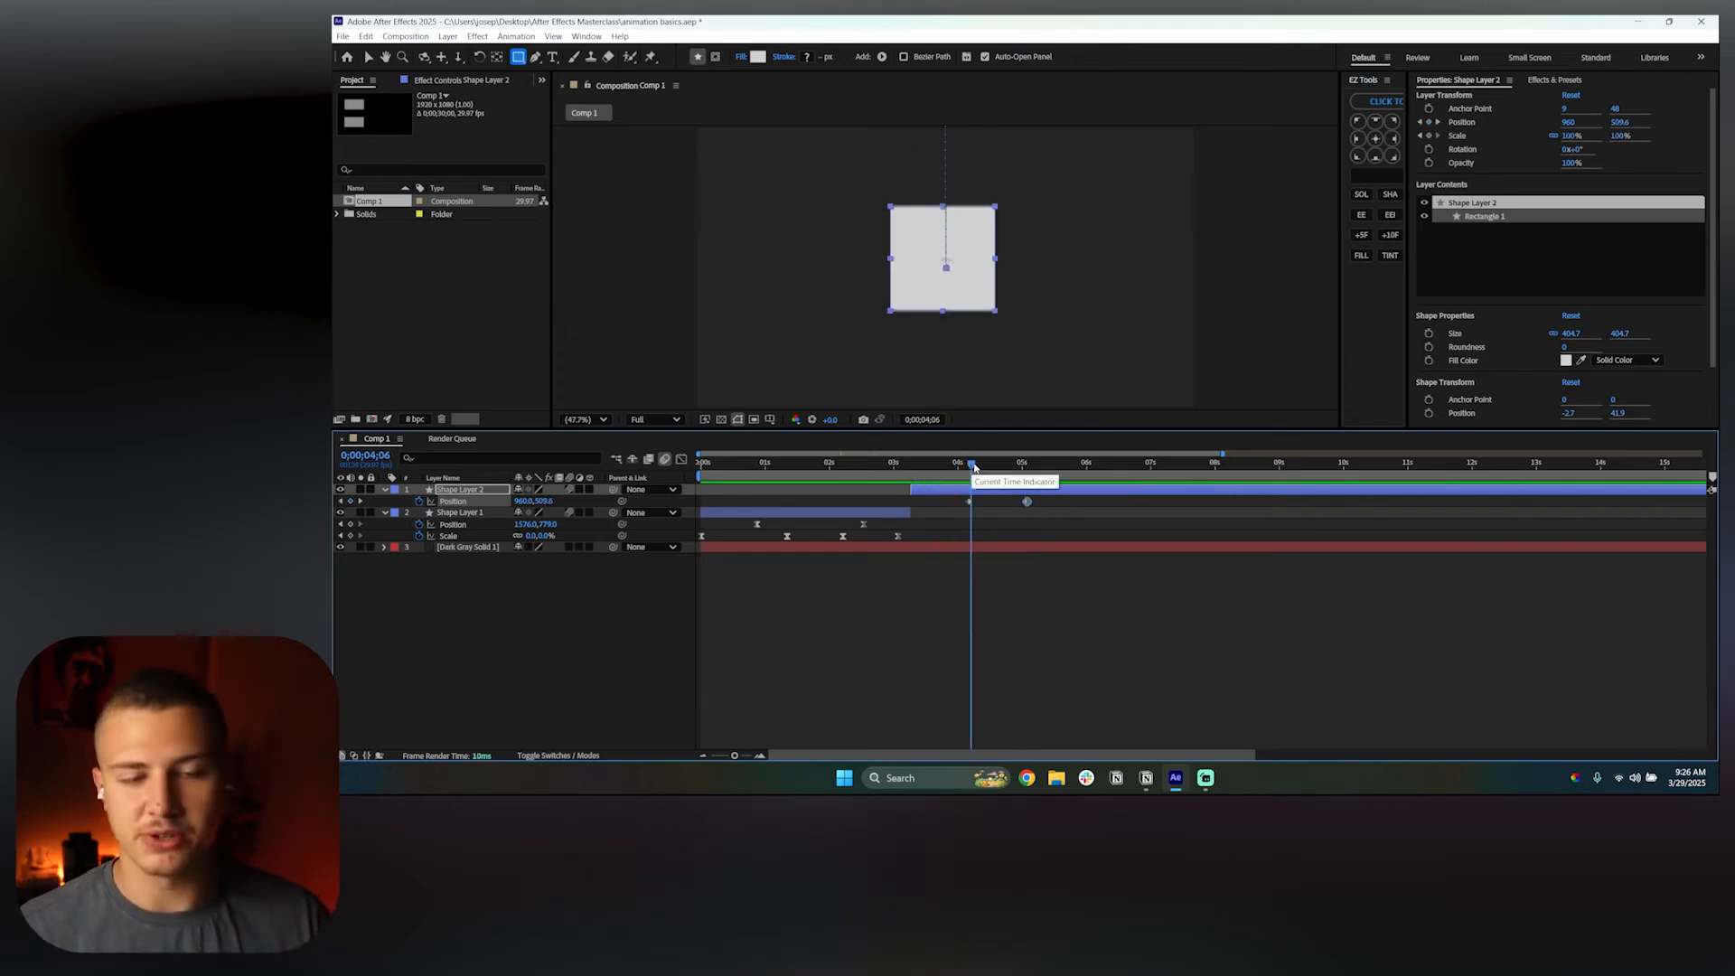
Select the square's Position keyframes, show them in the Graph Editor, and separate the Position dimensions
left_click_drag(1068, 500, 945, 517)
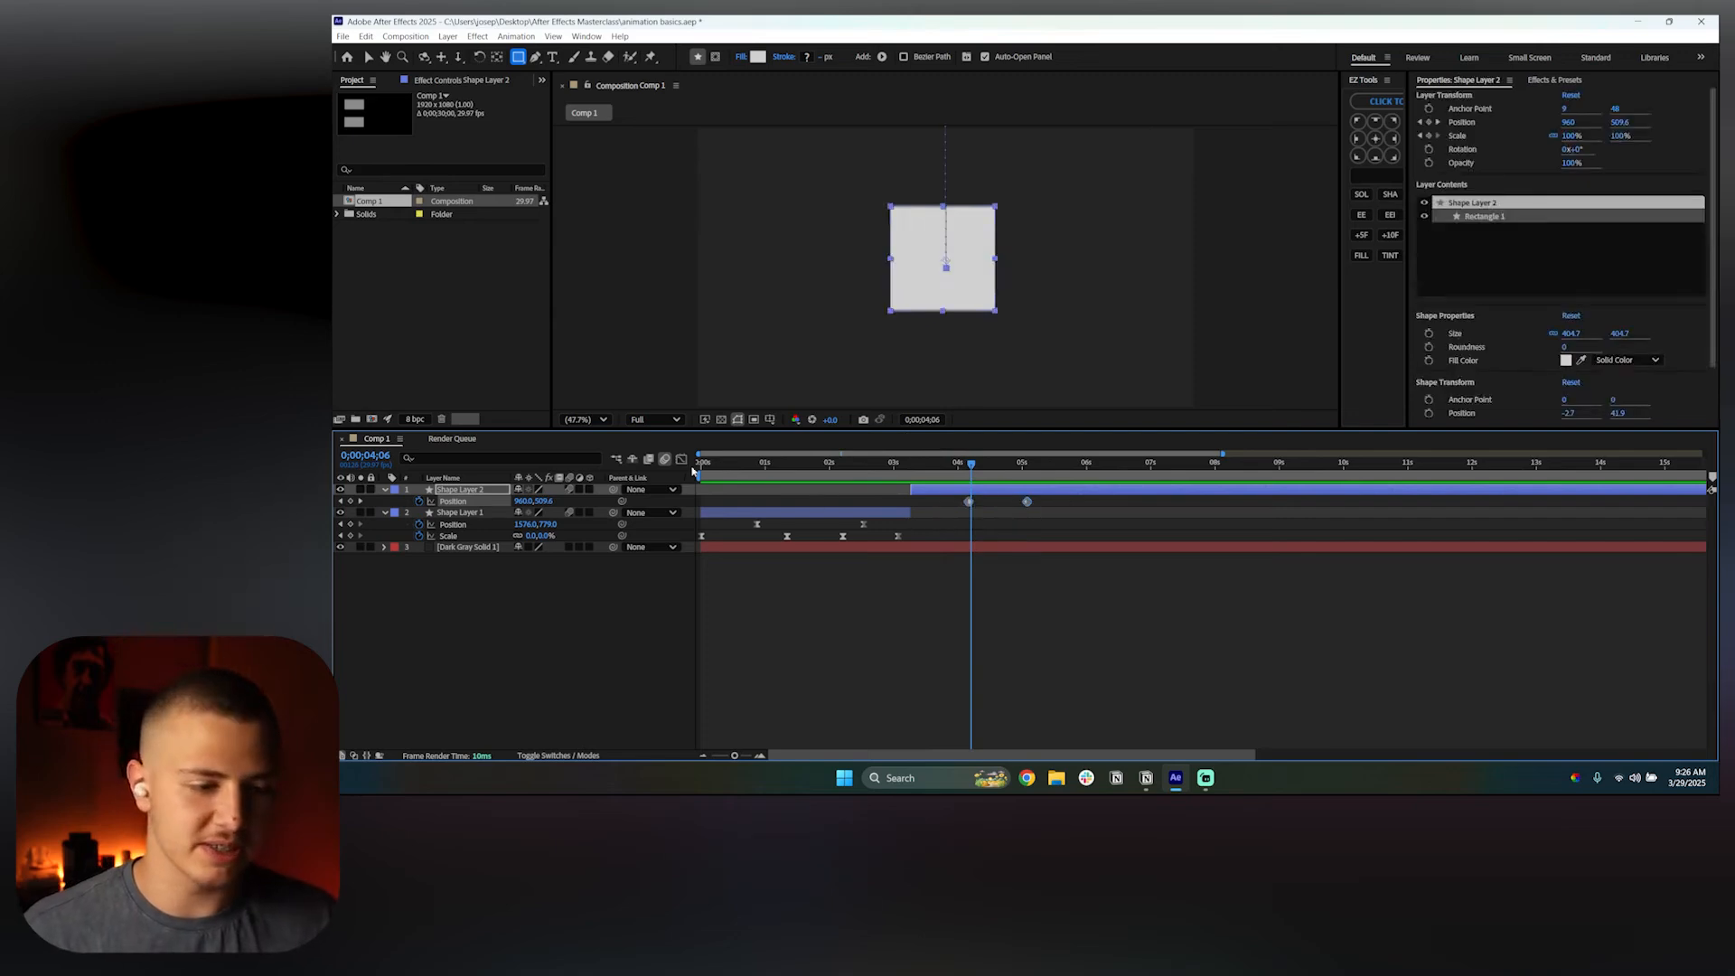
left_click(682, 459)
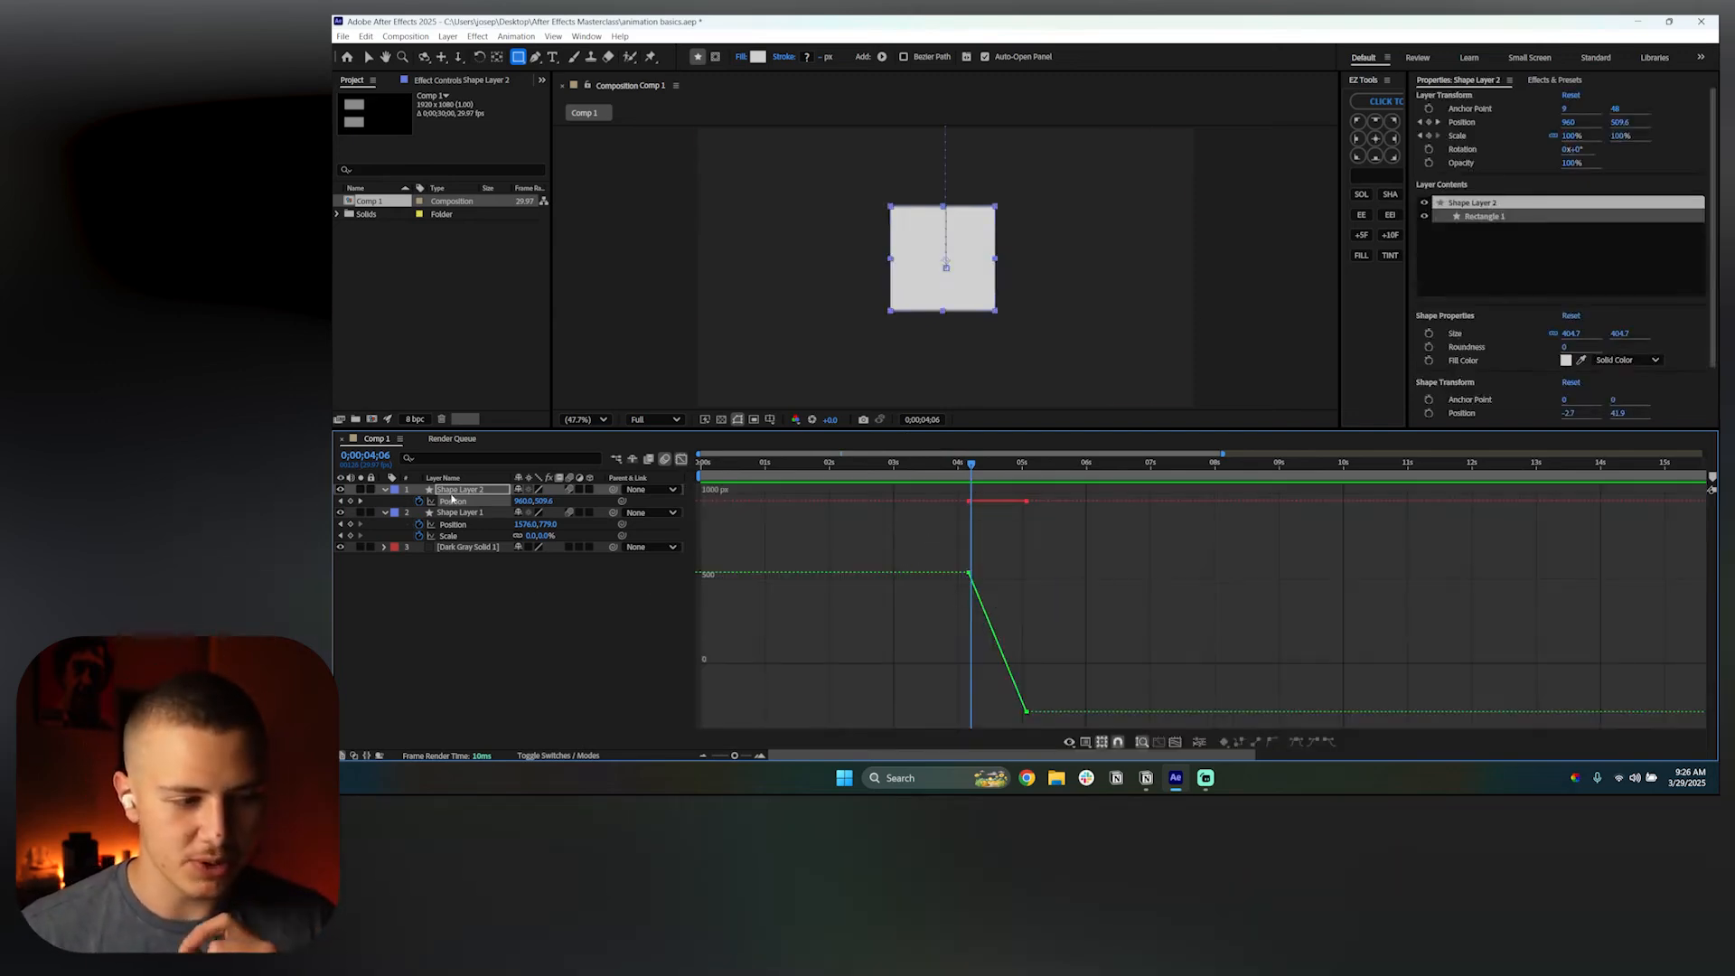
right_click(452, 500)
left_click(579, 537)
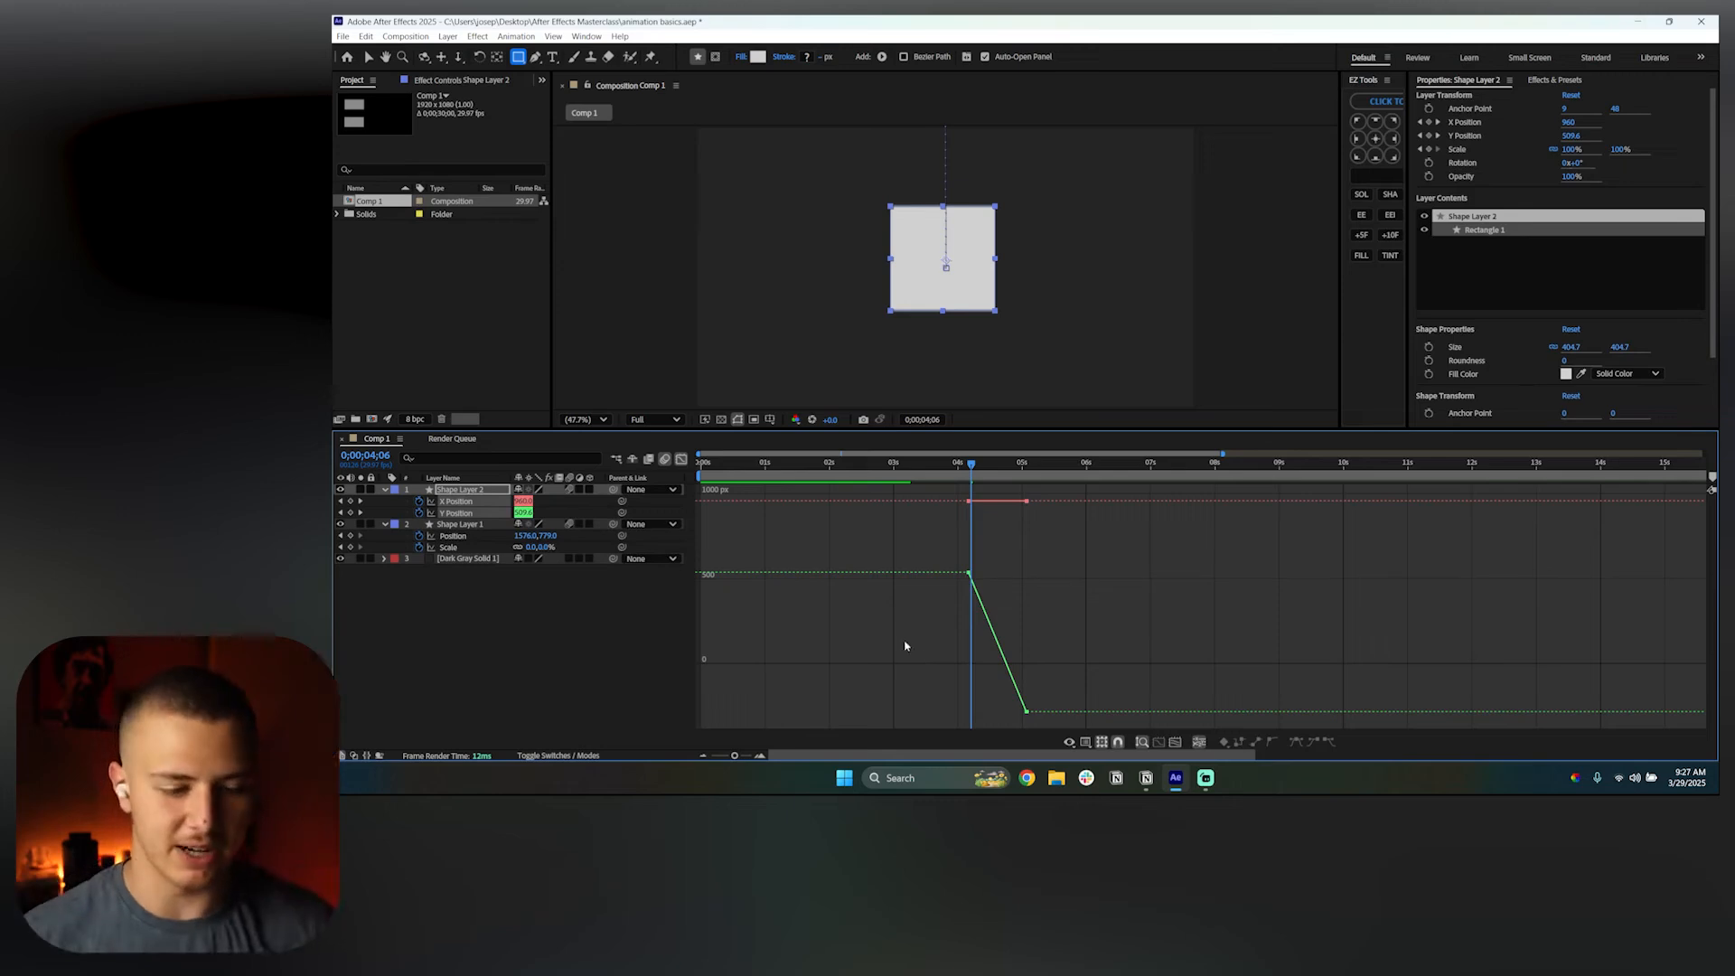
Apply Easy Ease to the first Y Position keyframe and raise its outgoing handle so the square dips before rising
scroll(993, 620, "up", 4, "alt")
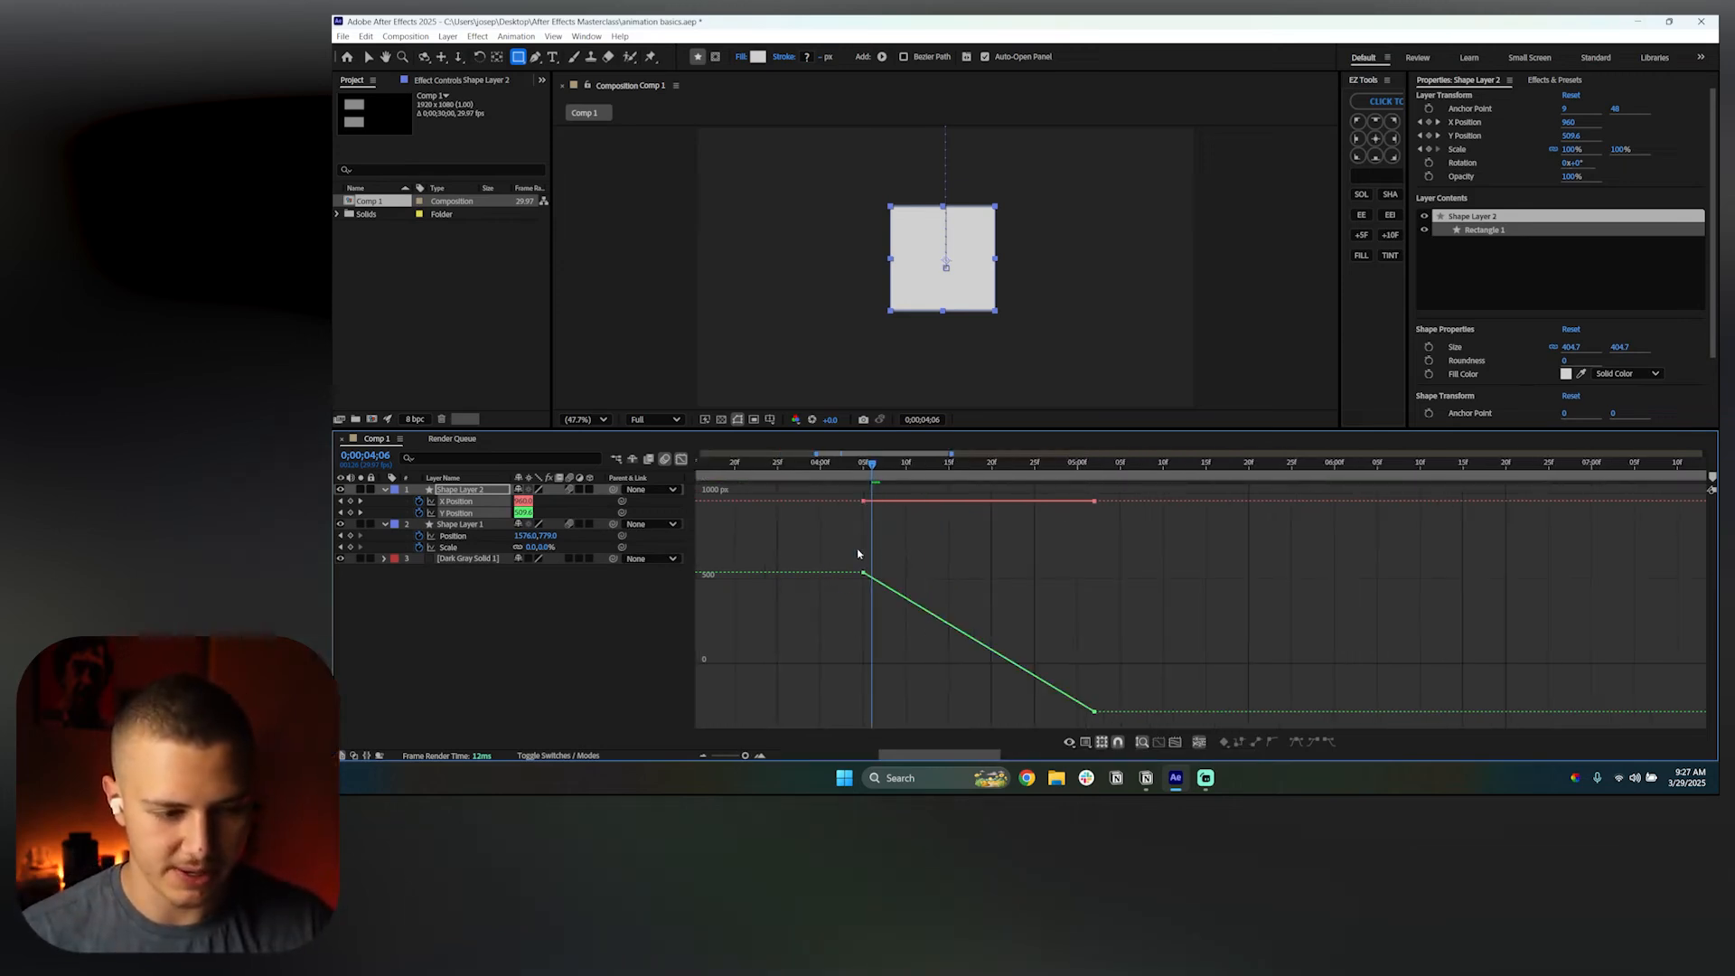
left_click_drag(870, 486, 1097, 550)
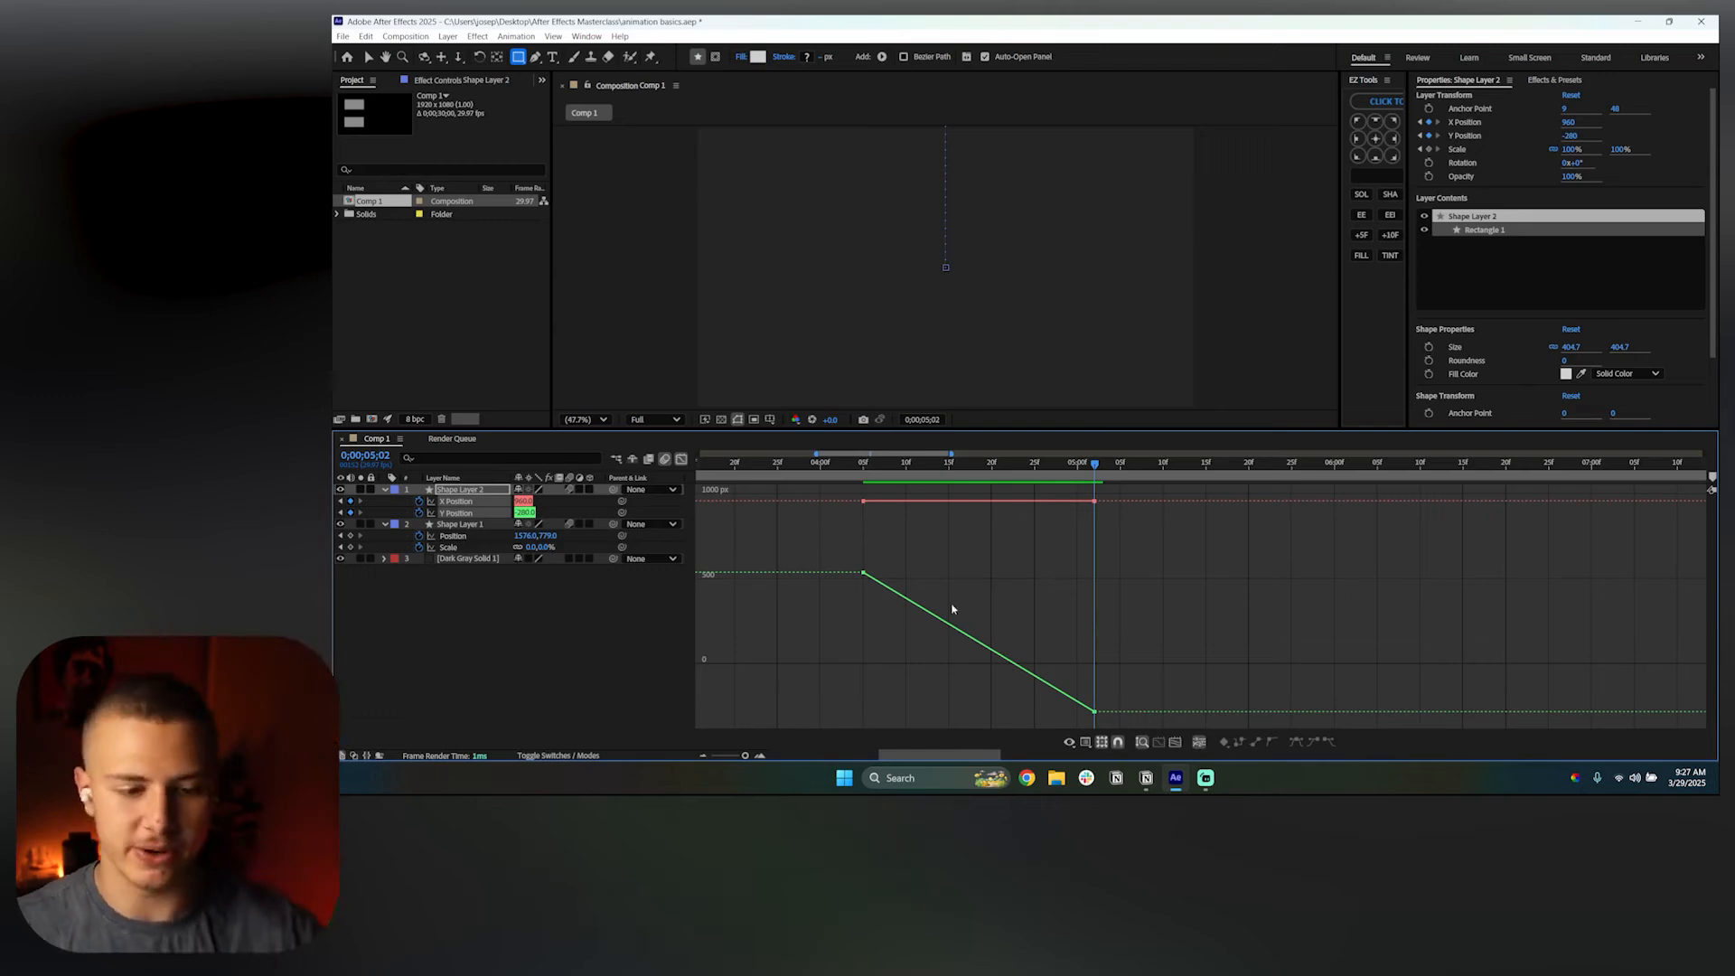
left_click_drag(827, 541, 1102, 719)
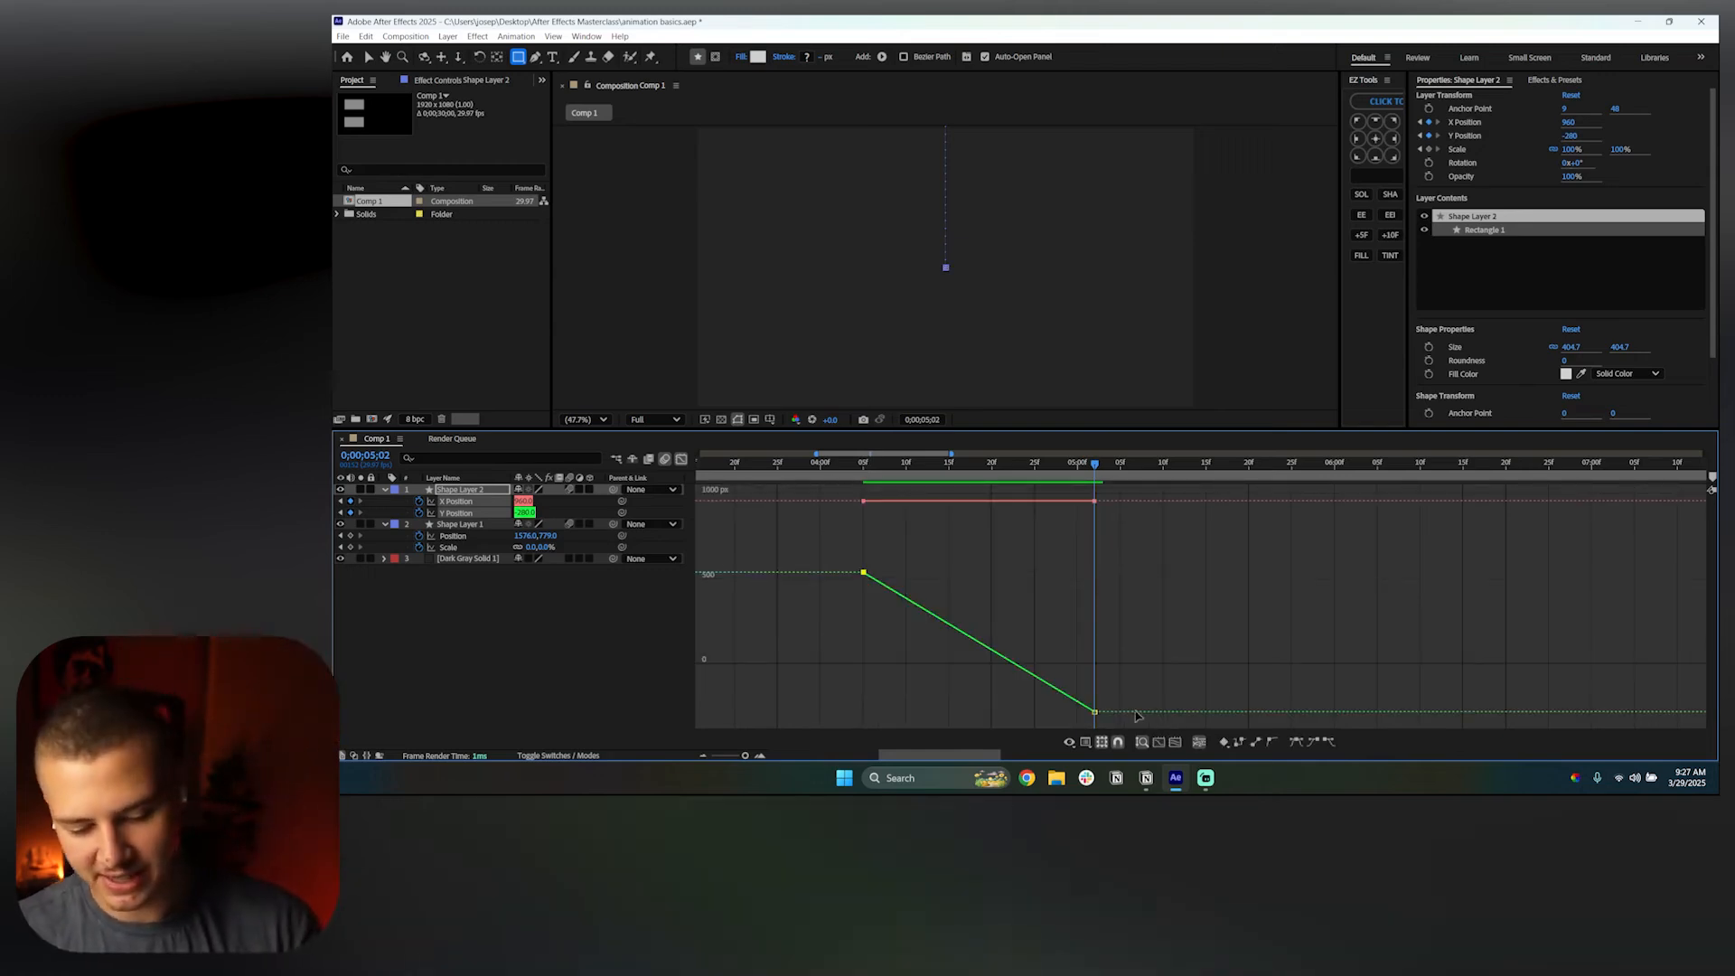
left_click(864, 573)
key("F9")
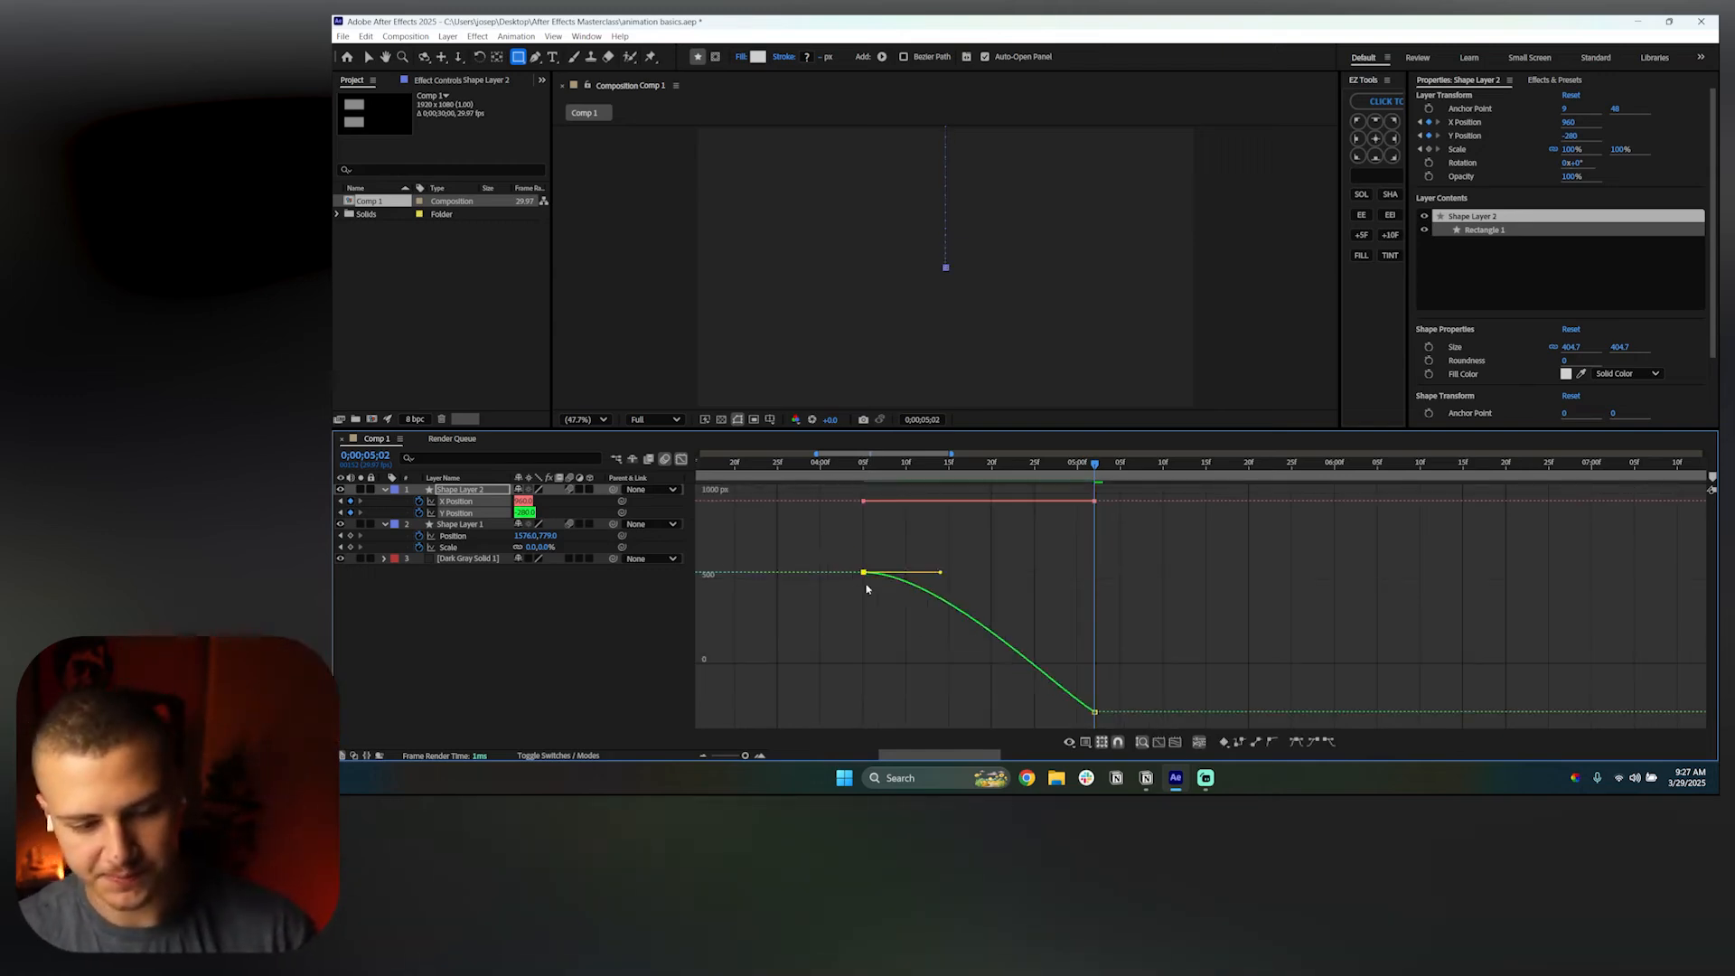
left_click_drag(940, 575, 998, 528)
Apply Easy Ease to the last Y Position keyframe with a short incoming handle, and lengthen the first keyframe's outgoing handle
left_click_drag(1075, 676, 1093, 719)
key("F9")
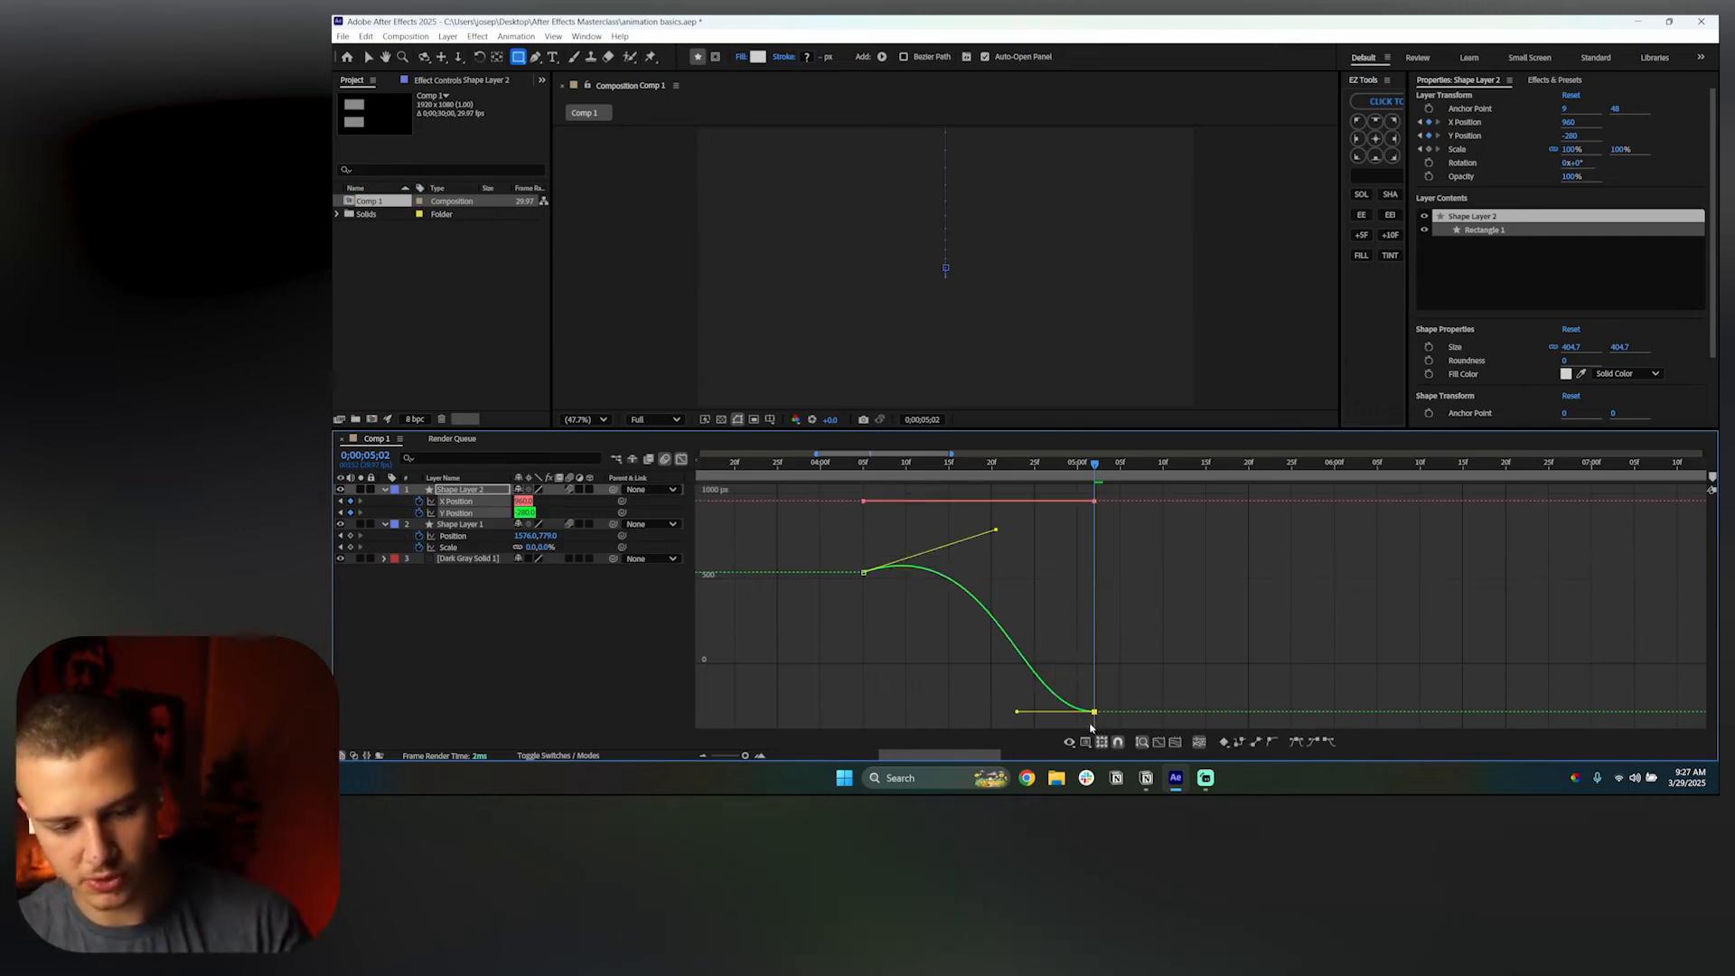
left_click_drag(1019, 714, 1064, 713)
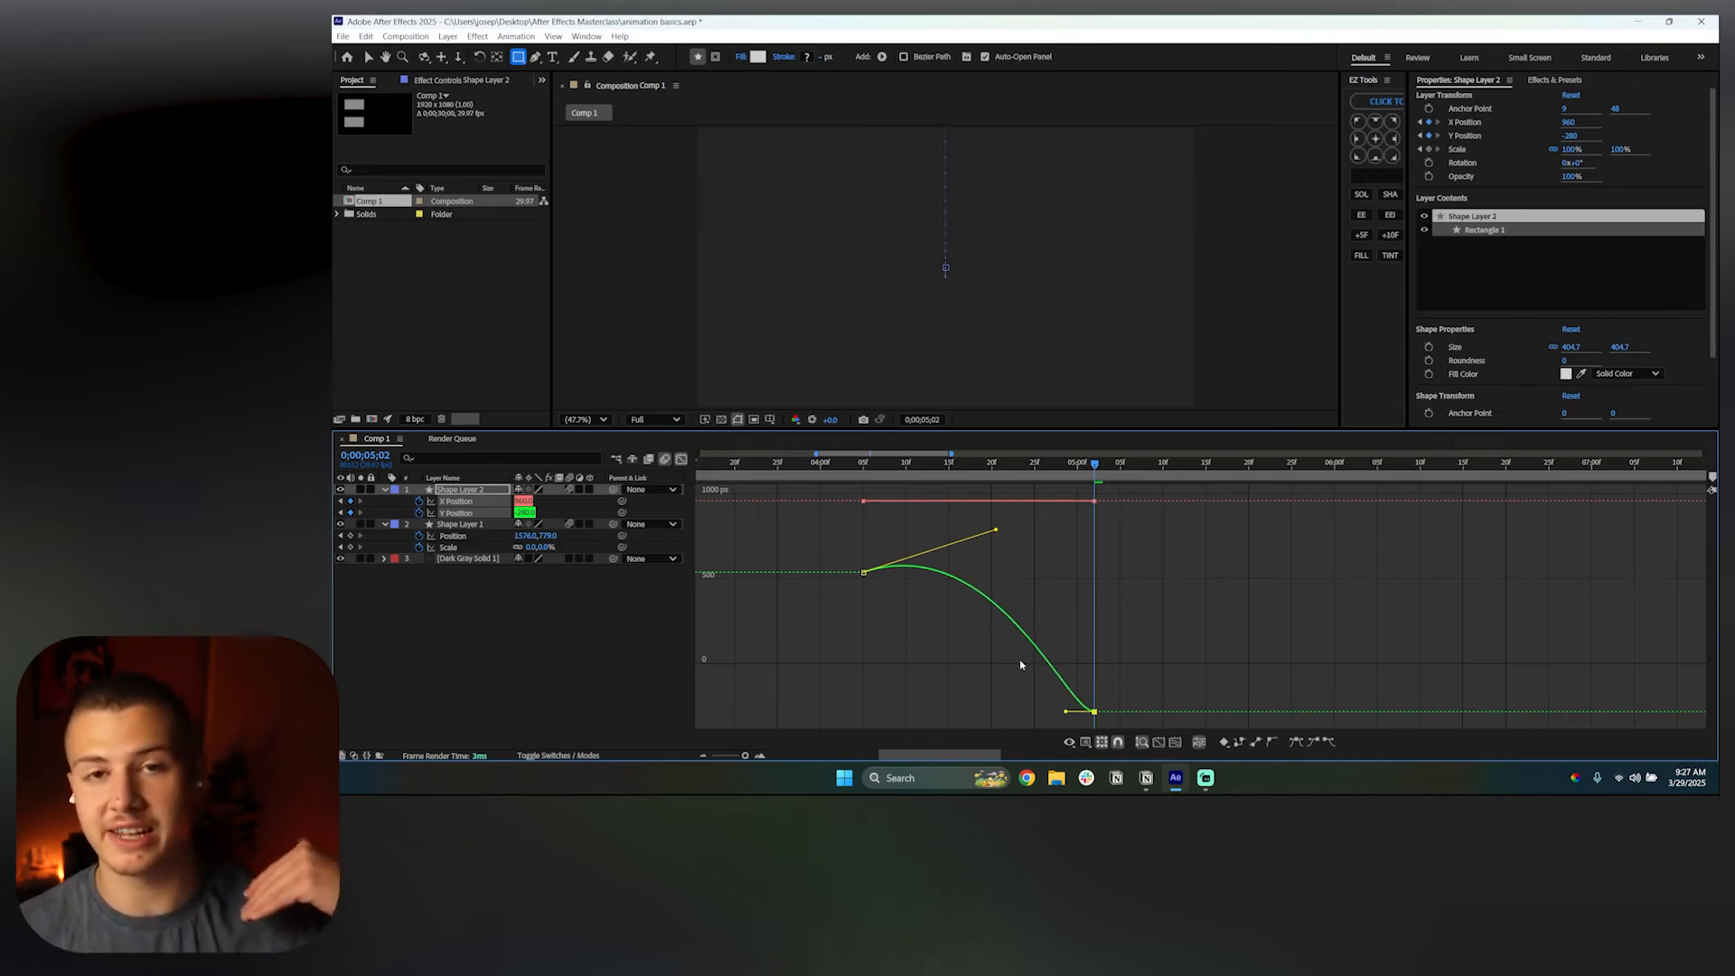
left_click_drag(995, 529, 1025, 520)
Play back the square's exit around 0;00;04;05 to check the dip before it rises out of frame
left_click(870, 511)
left_click_drag(873, 464, 864, 467)
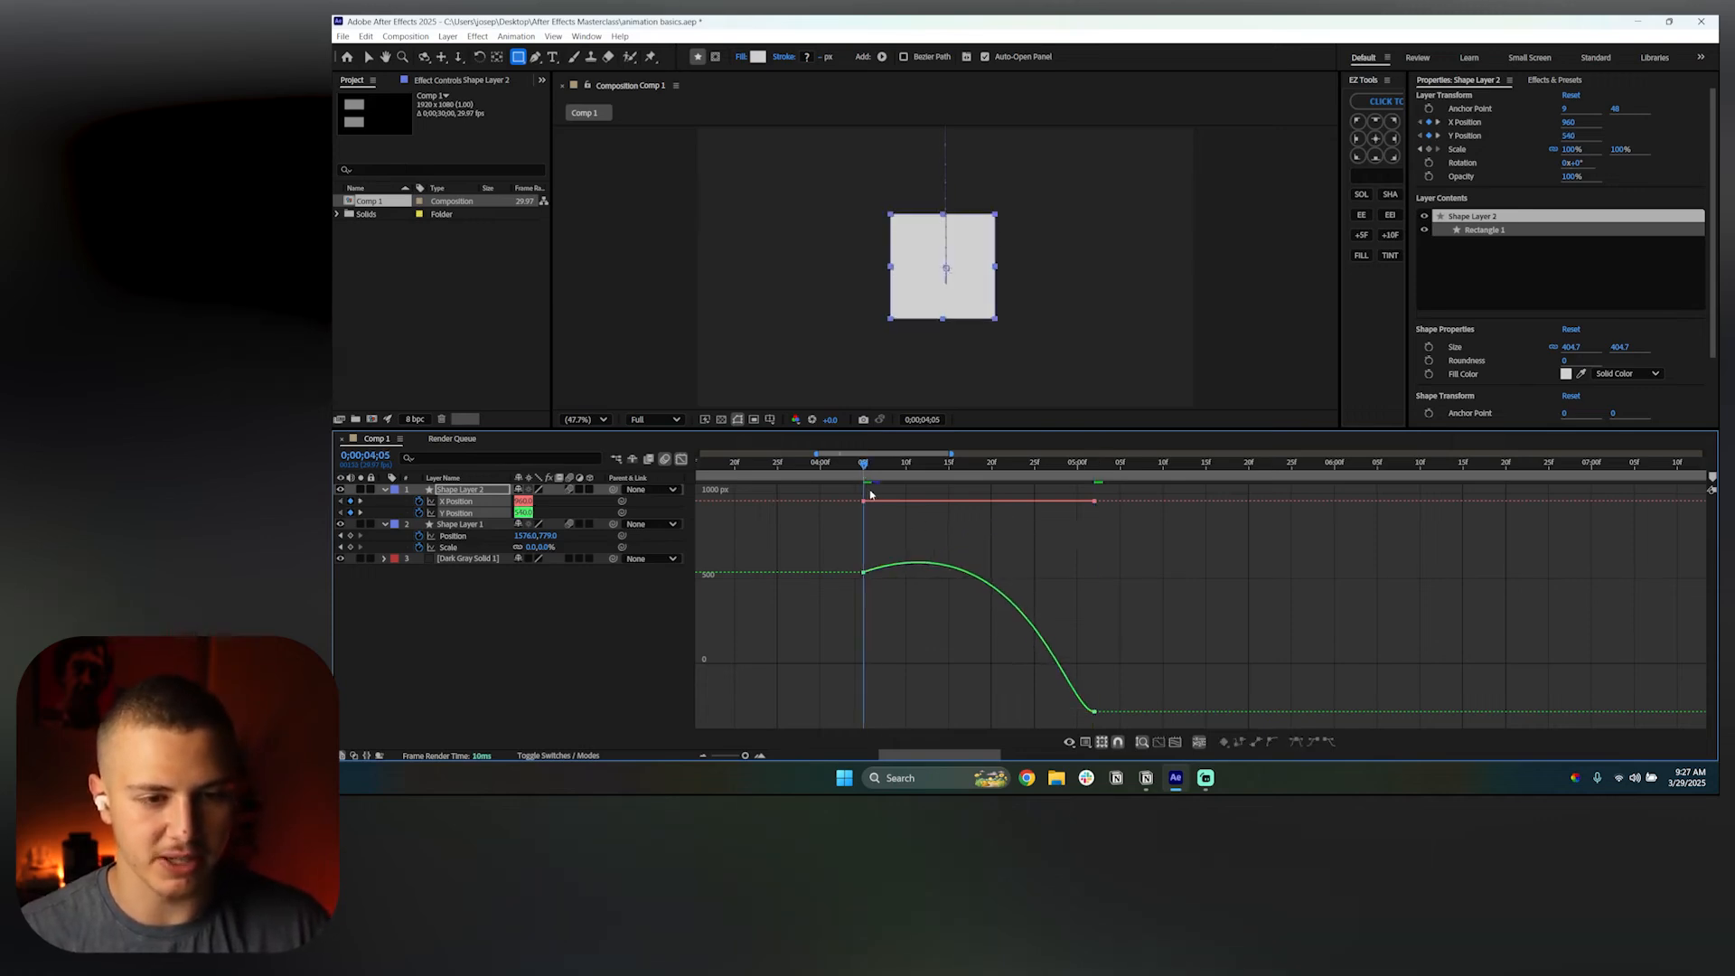
key("space")
key("space")
left_click(802, 464)
key("space")
left_click(871, 464)
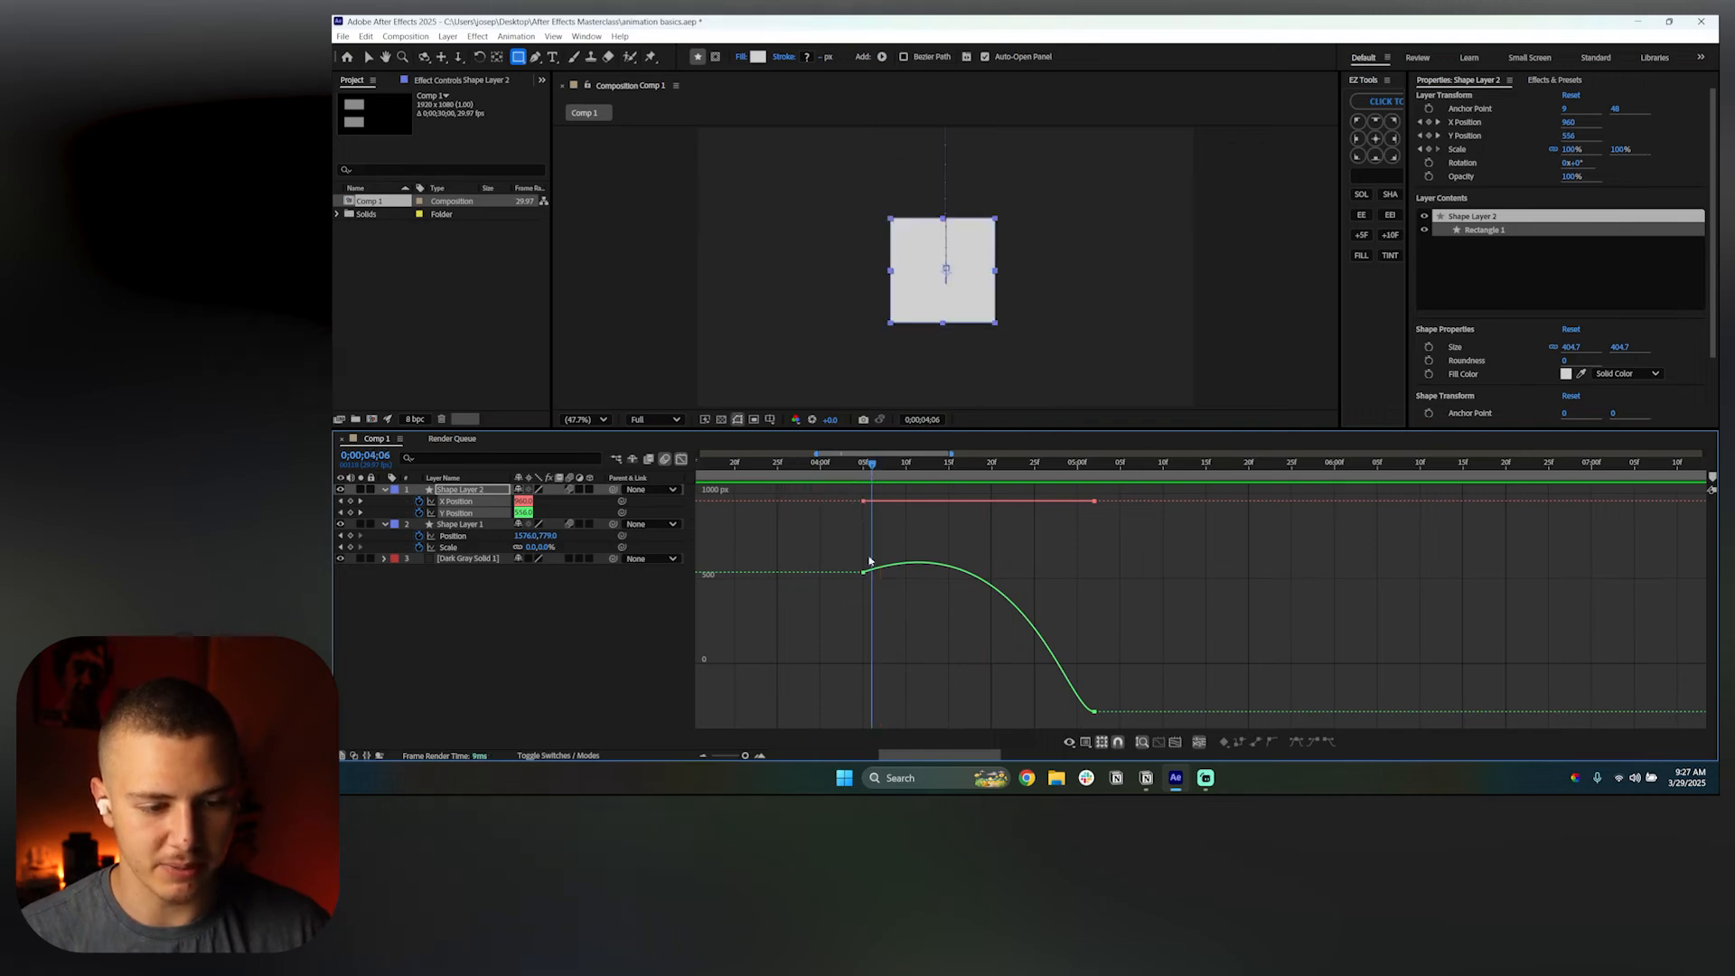
Shorten the square's first Y Position keyframe's outgoing handle, lengthen the last keyframe's incoming handle, and play back the exit
left_click(866, 573)
left_click_drag(1027, 522, 1003, 523)
left_click_drag(1063, 716, 980, 714)
left_click(923, 536)
left_click(853, 468)
key("space")
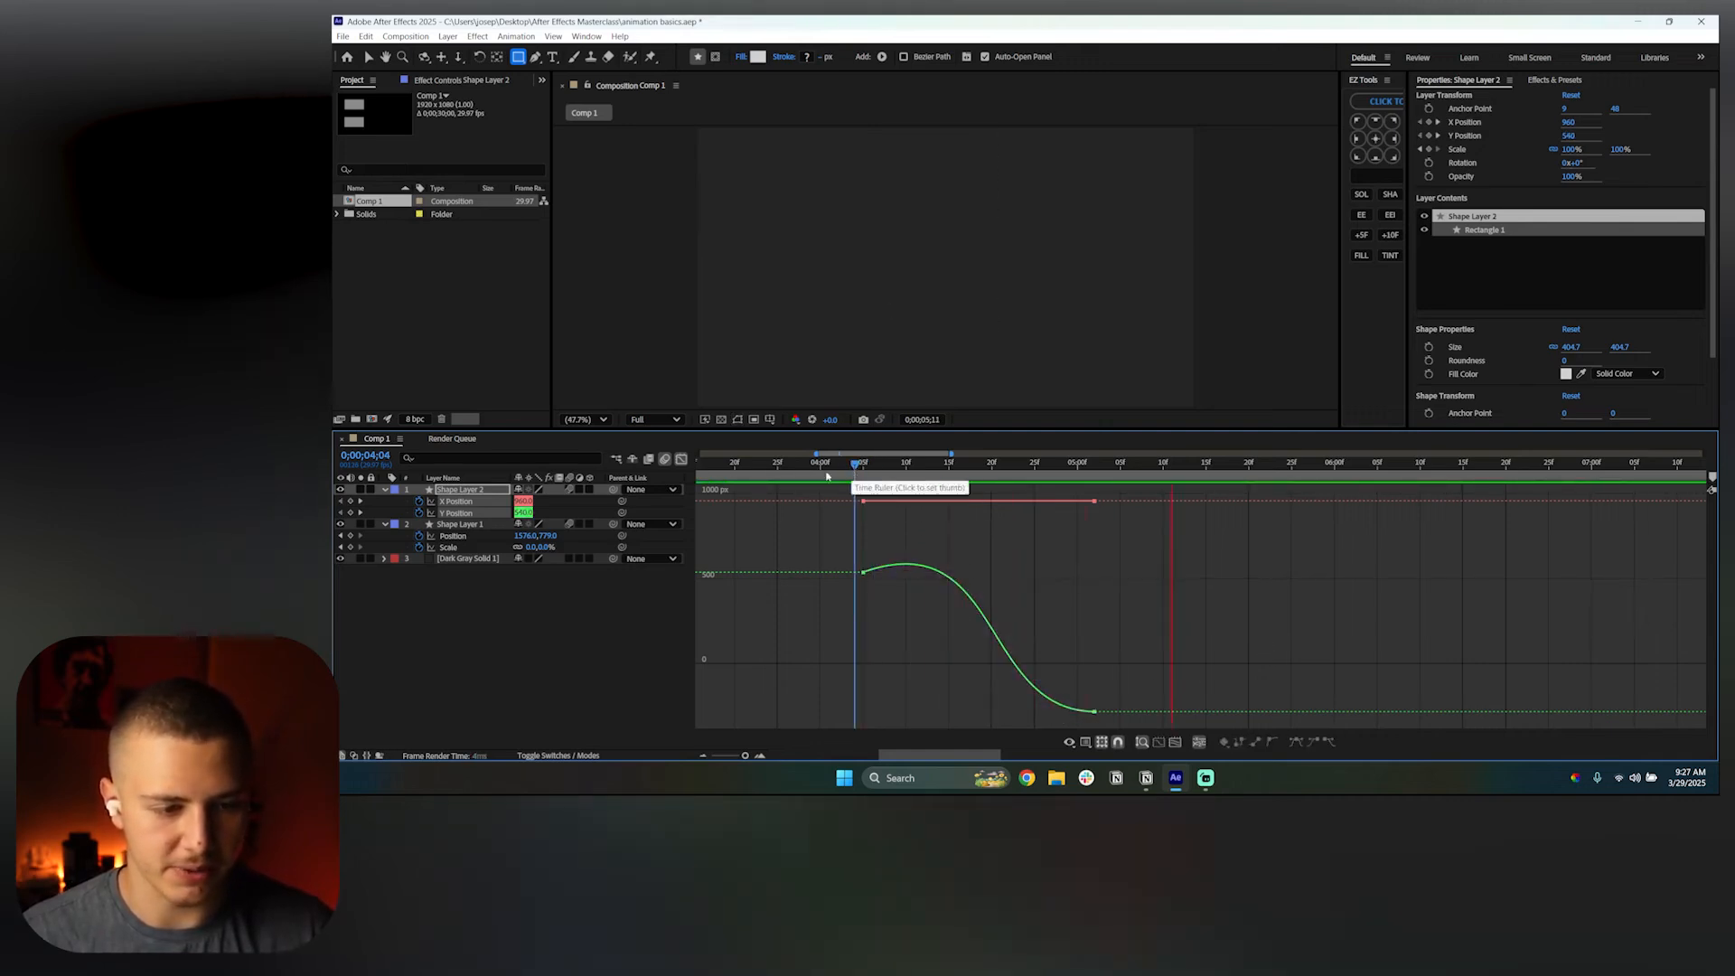
left_click(681, 461)
key("space")
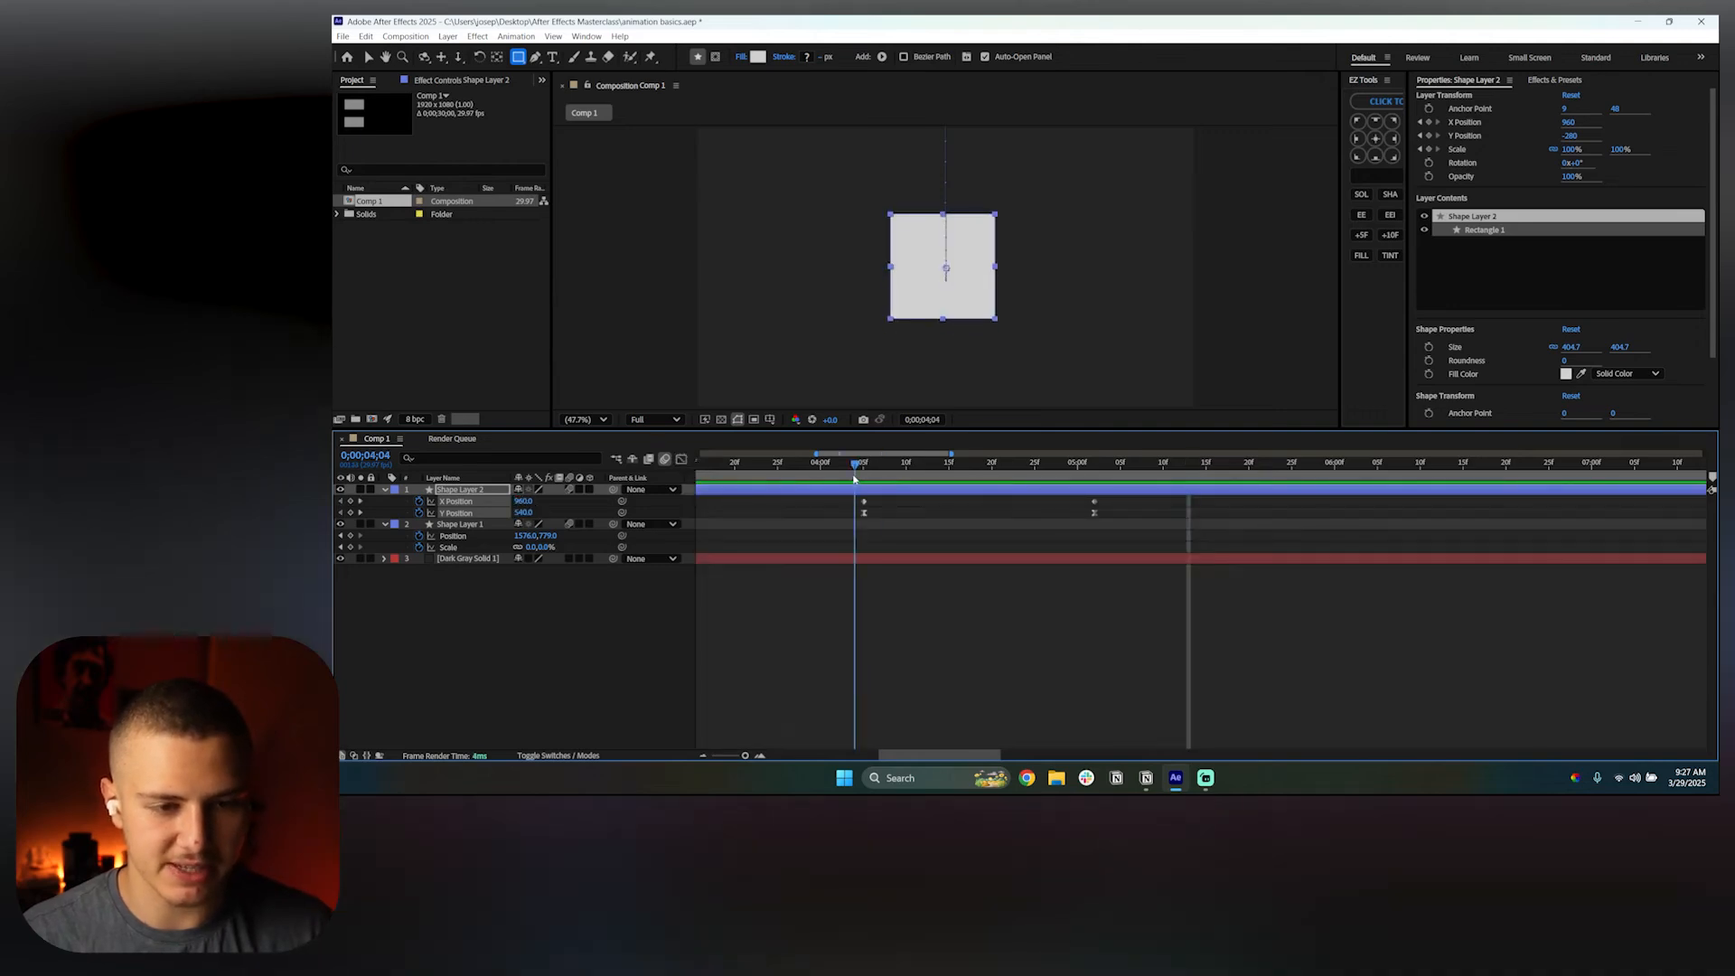
Move the square's X and Y Position keyframes earlier, starting around 0;00;03;25, so the exit overlaps the scale-in, and play it back
key("minus")
key("minus")
key("minus")
key("space")
key("space")
key("u")
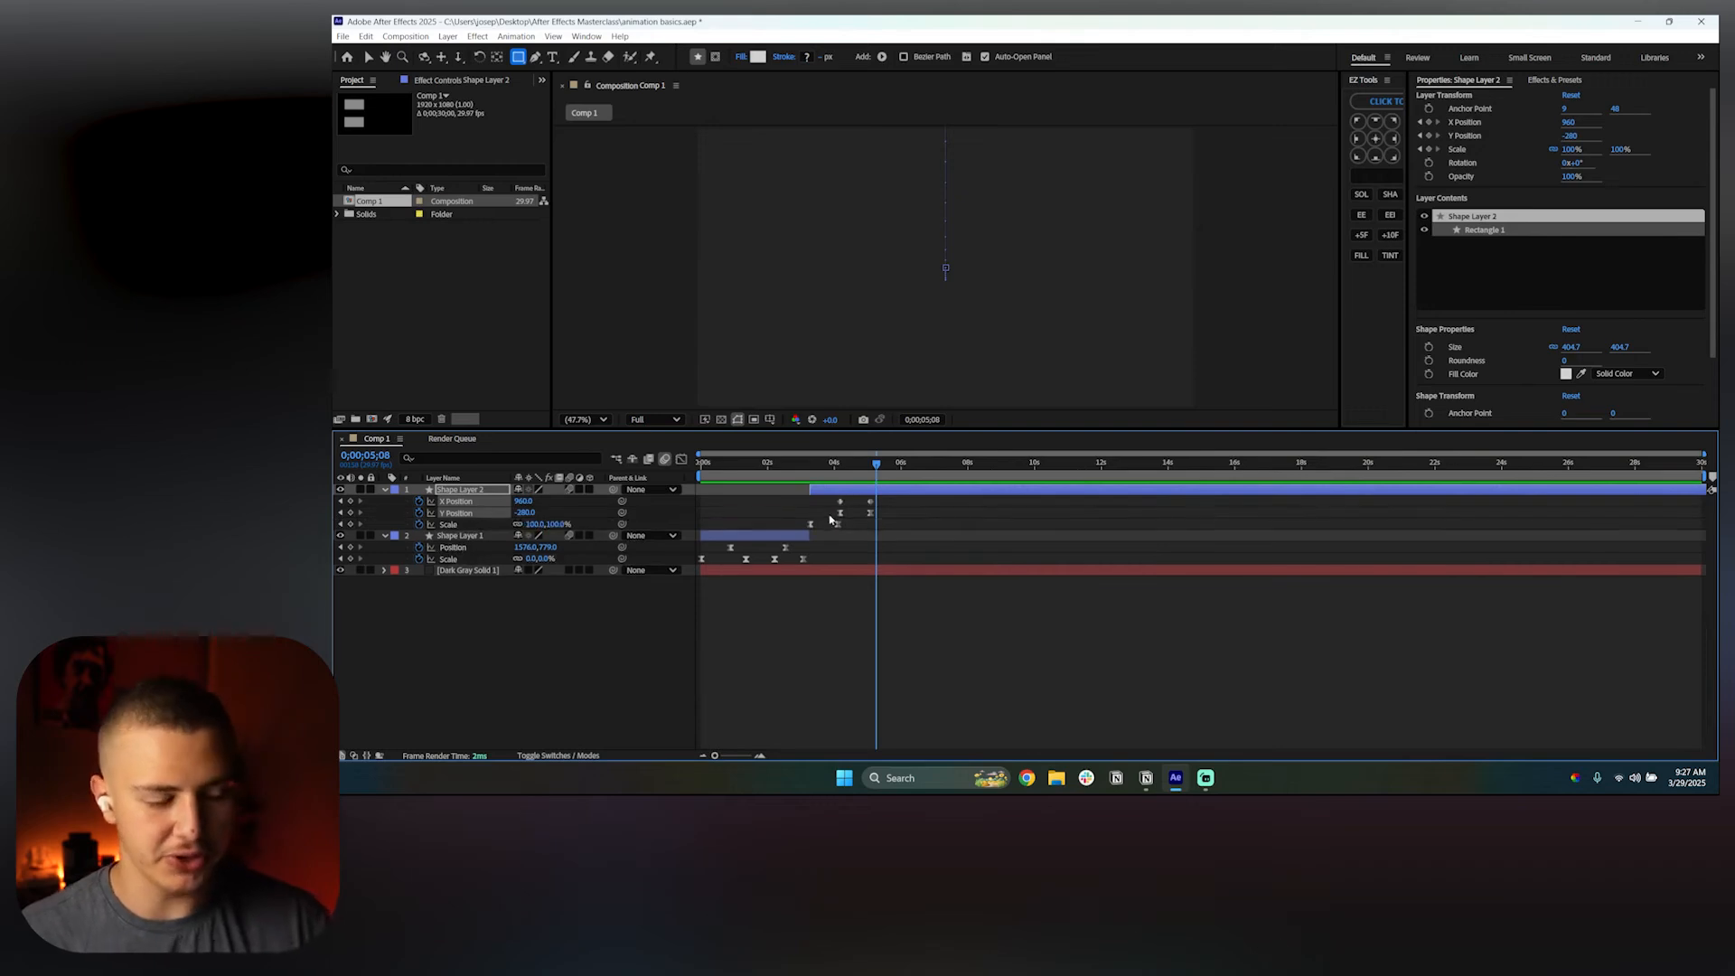
key("equal")
key("equal")
key("equal")
left_click_drag(902, 498, 1002, 512)
left_click(994, 527)
left_click(802, 468)
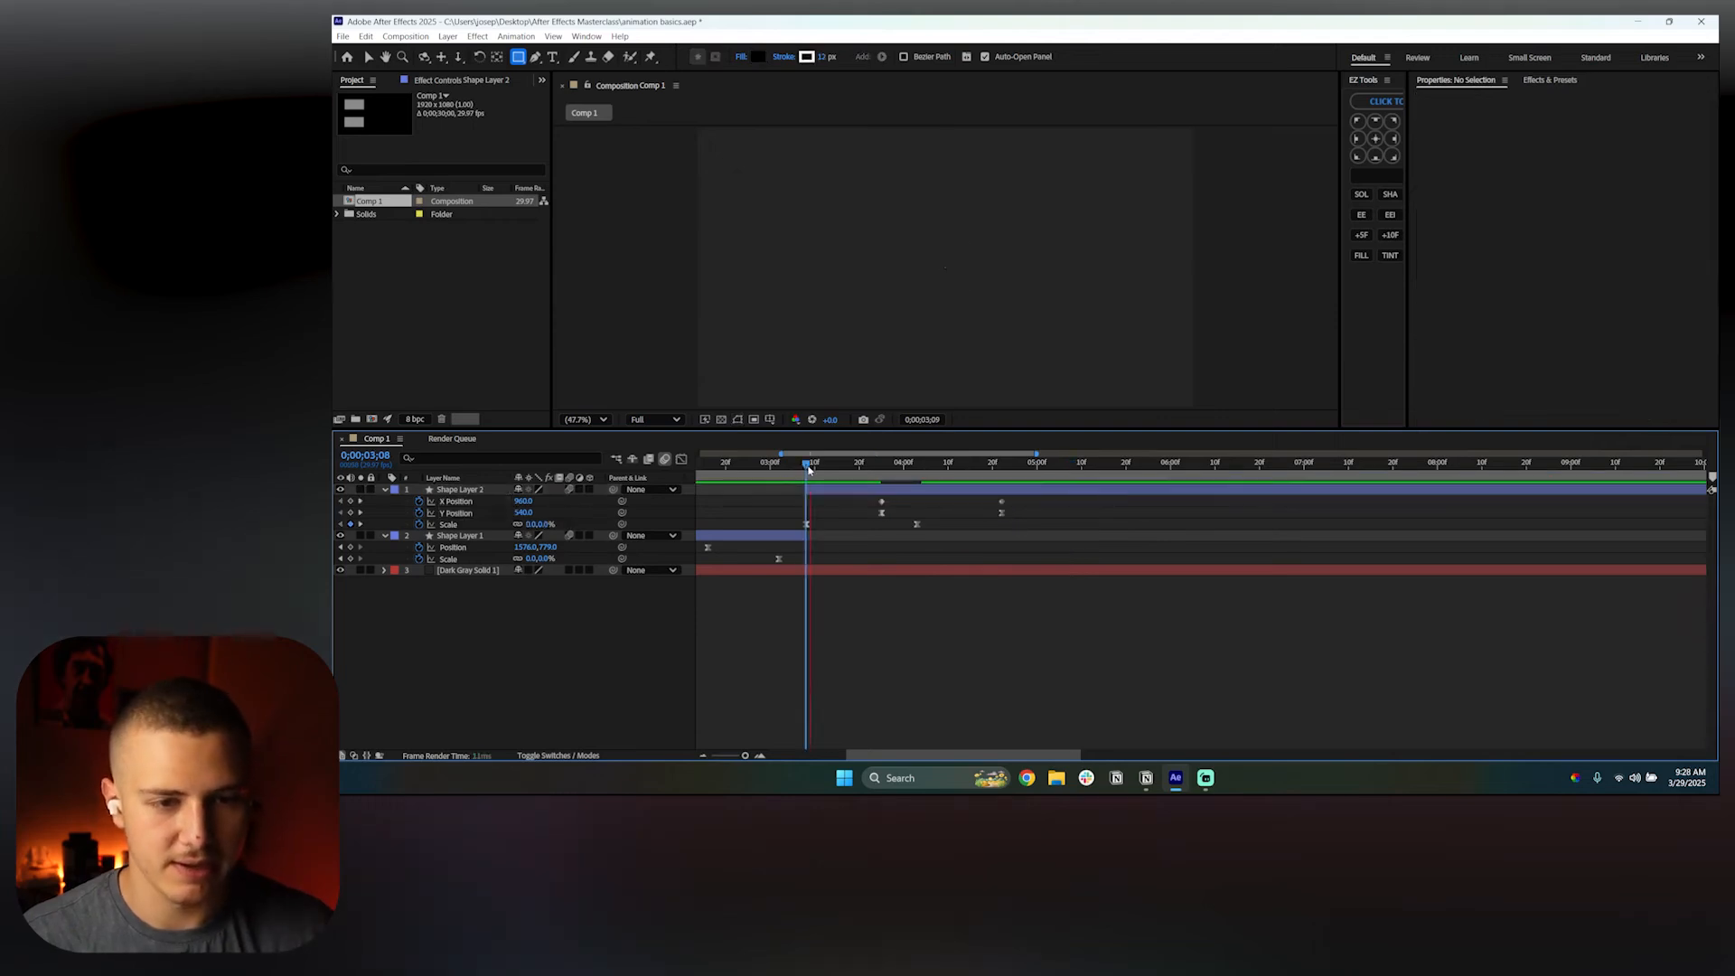
key("space")
Lengthen and lower the first Y Position keyframe's outgoing handle, slightly lengthen the last keyframe's incoming handle, and preview the motion
left_click_drag(866, 502, 1043, 523)
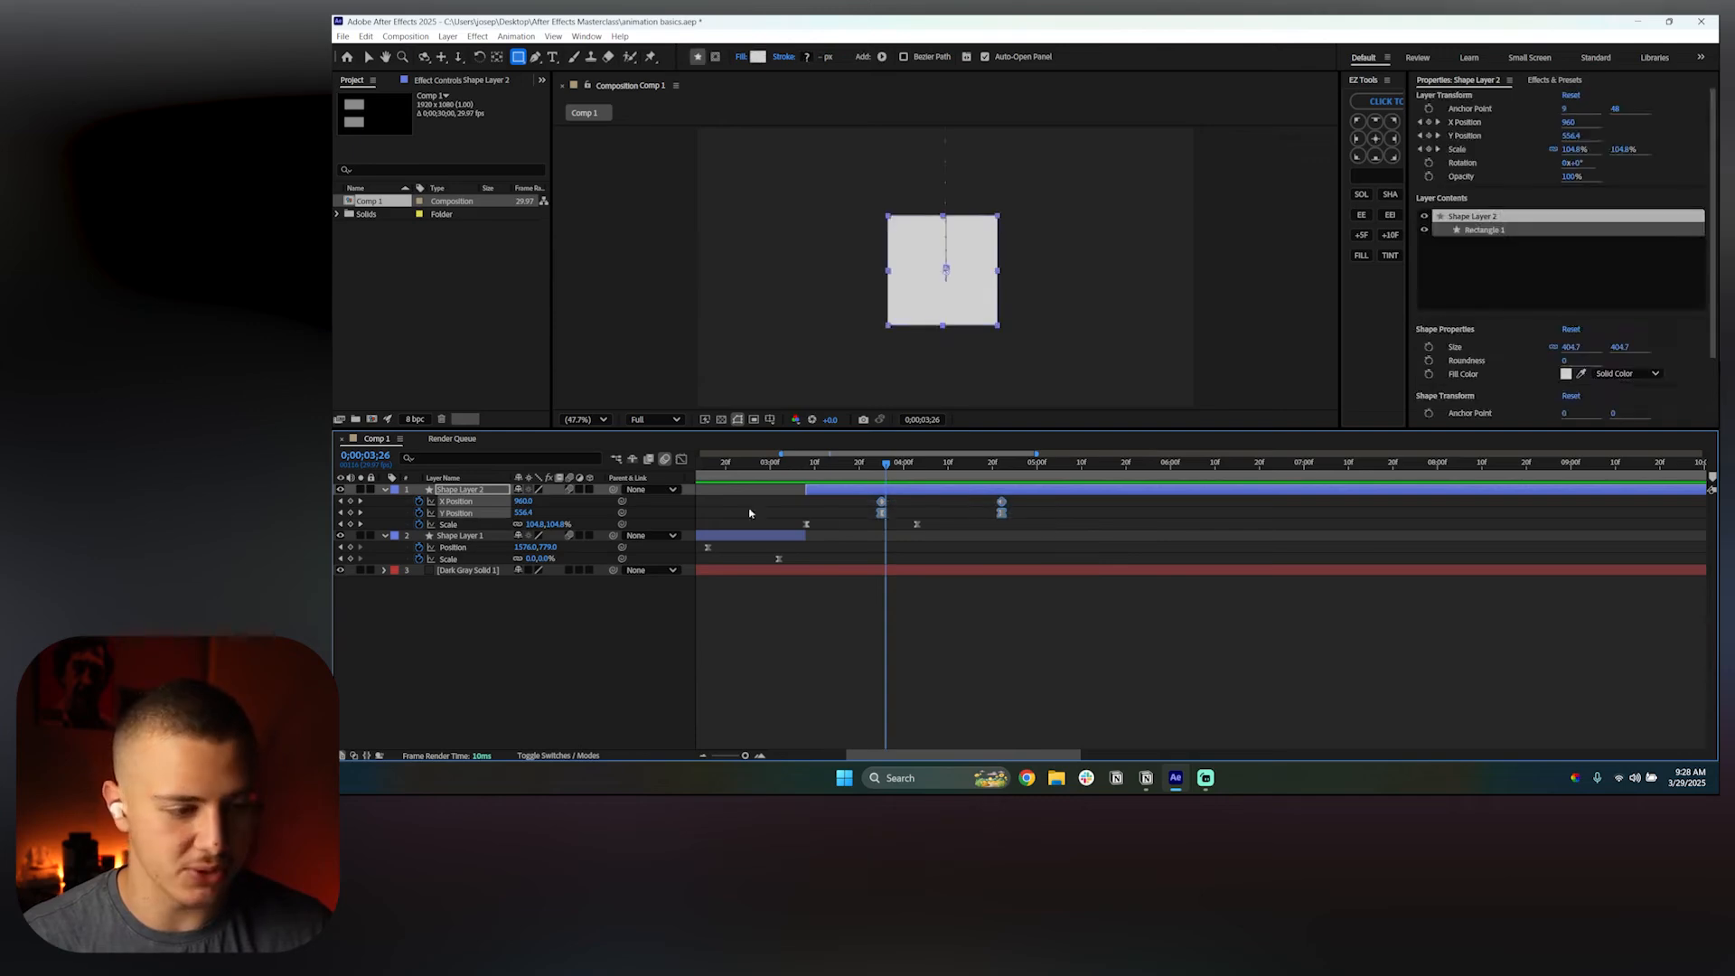
left_click(682, 461)
left_click(911, 575)
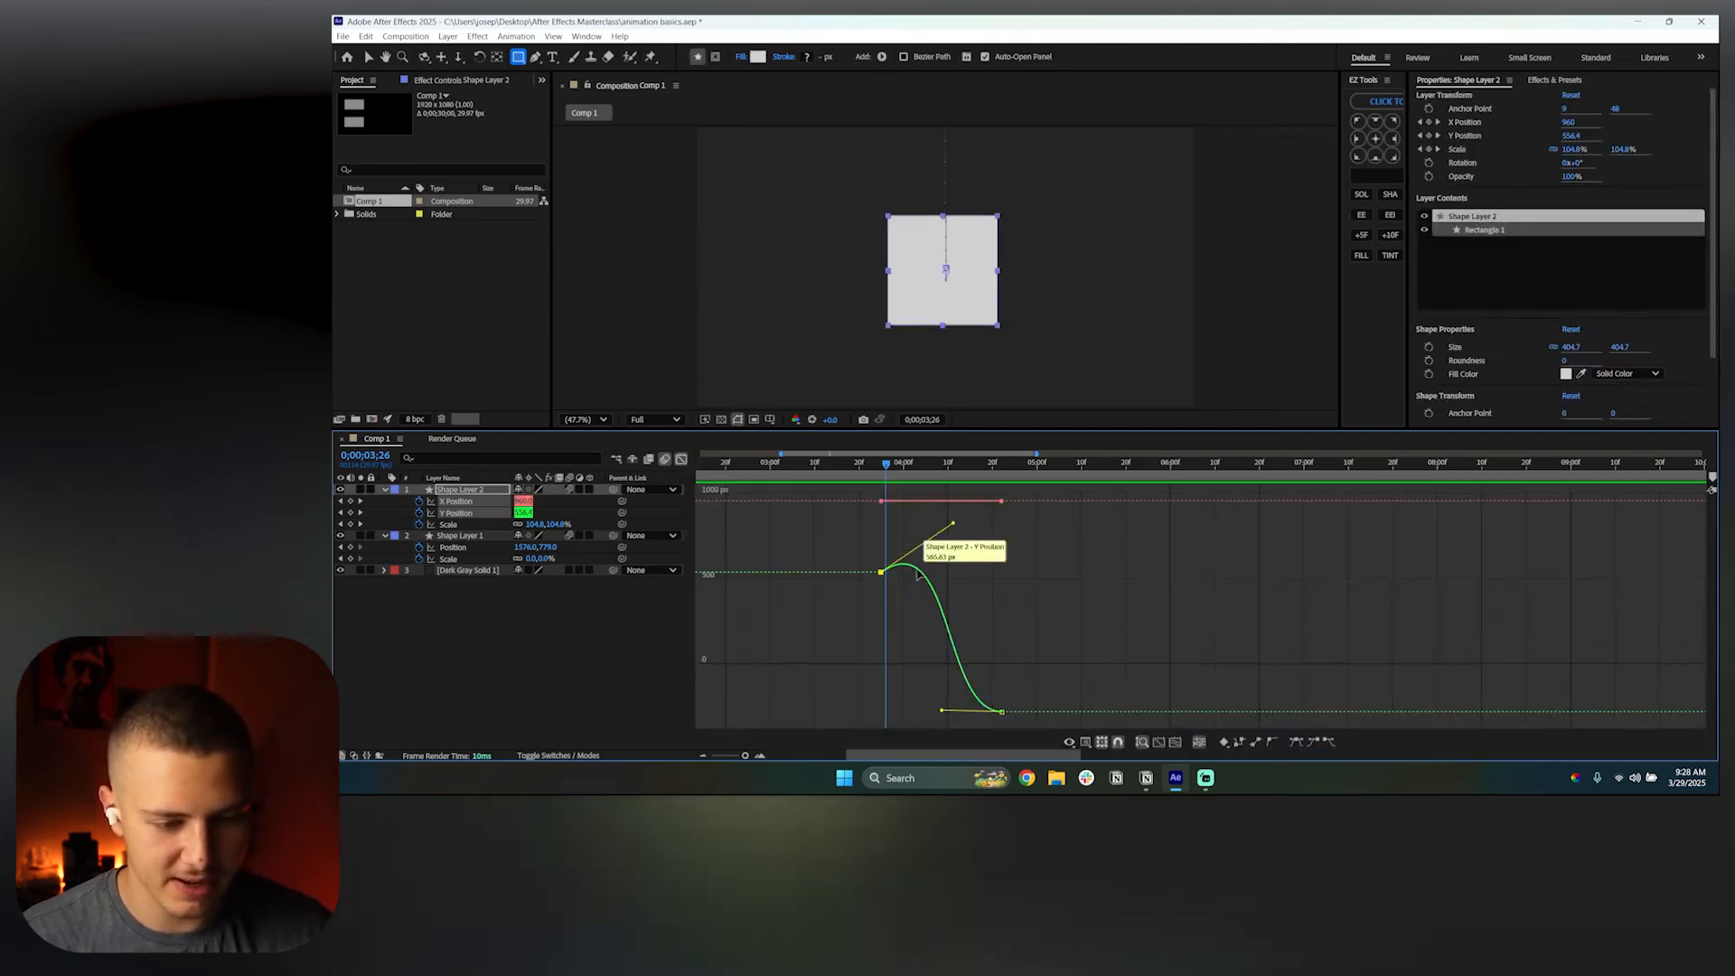
left_click_drag(954, 526, 994, 537)
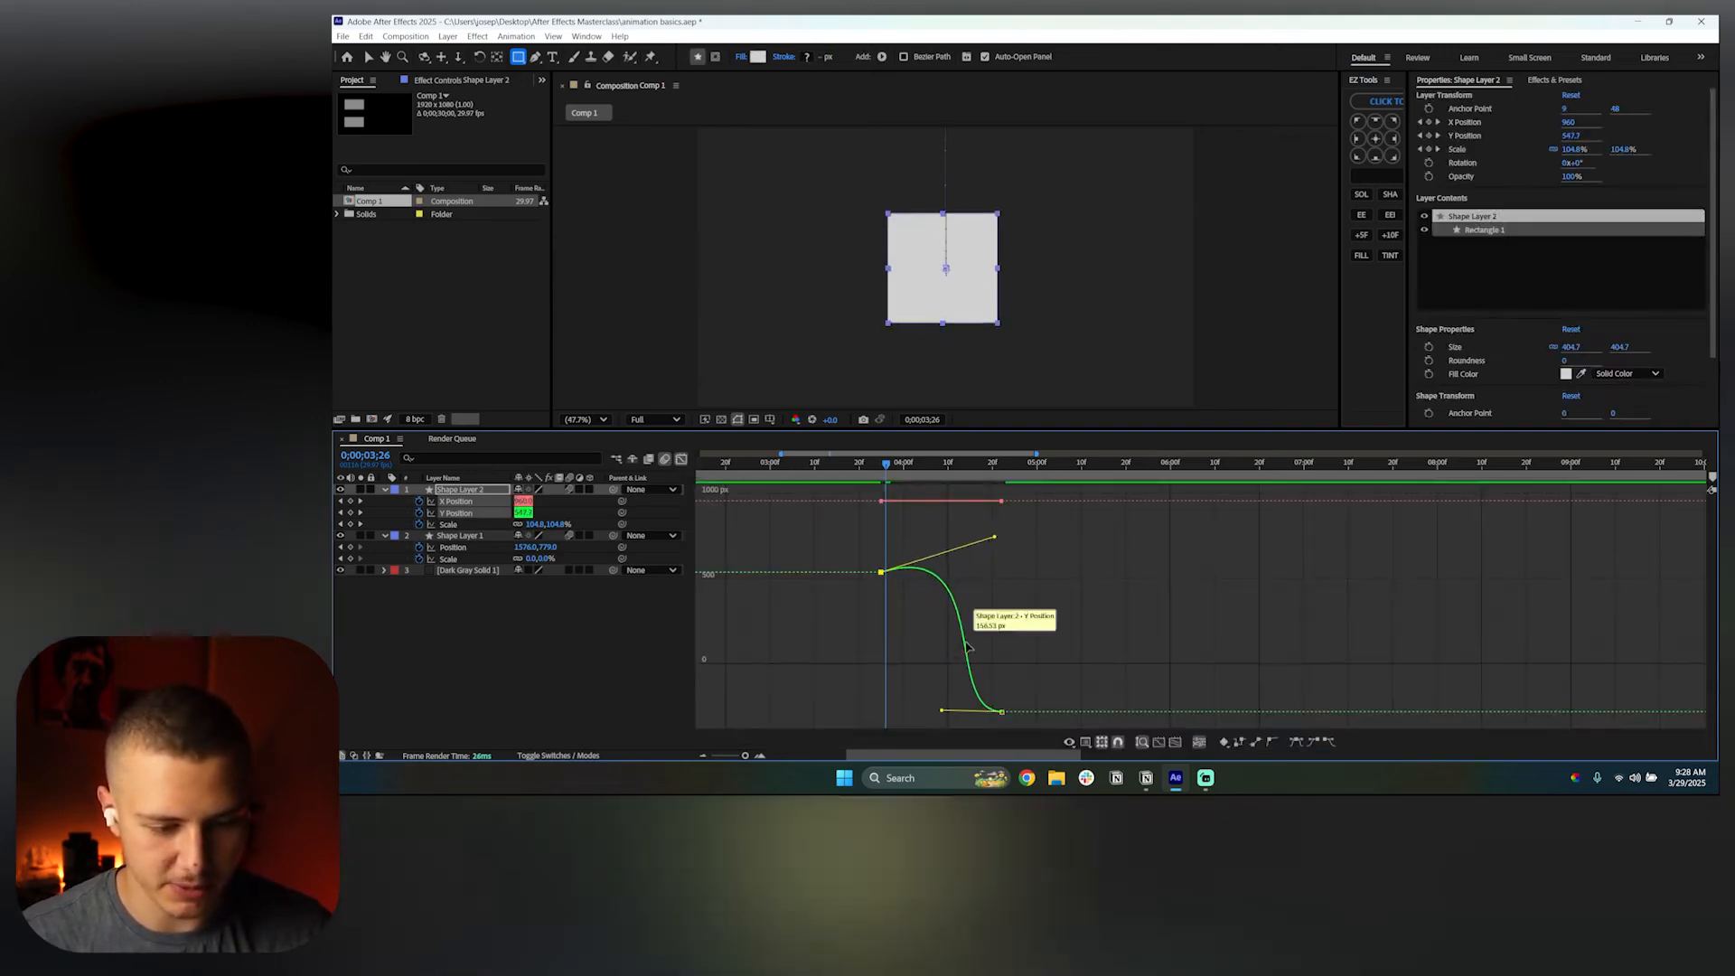
left_click_drag(941, 712, 931, 713)
left_click(1079, 671)
key("space")
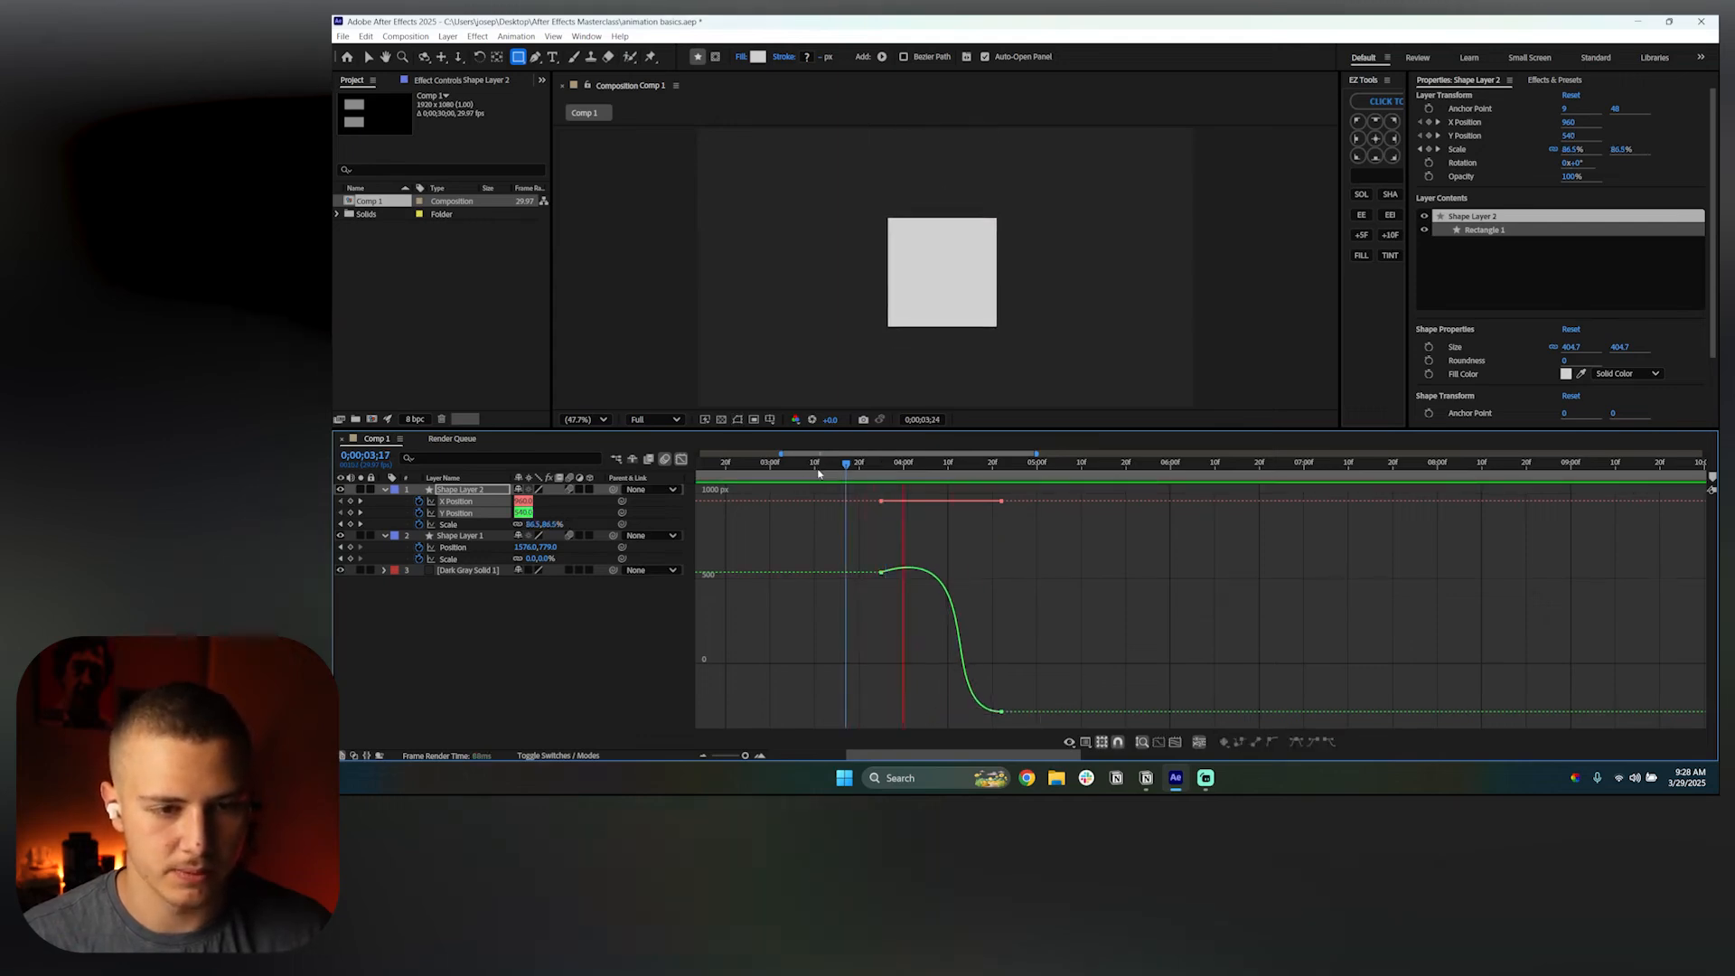
Close the Graph Editor and play back the whole circle and square animation from 0;00;00;00
left_click(681, 458)
left_click_drag(782, 465, 687, 481)
key("space")
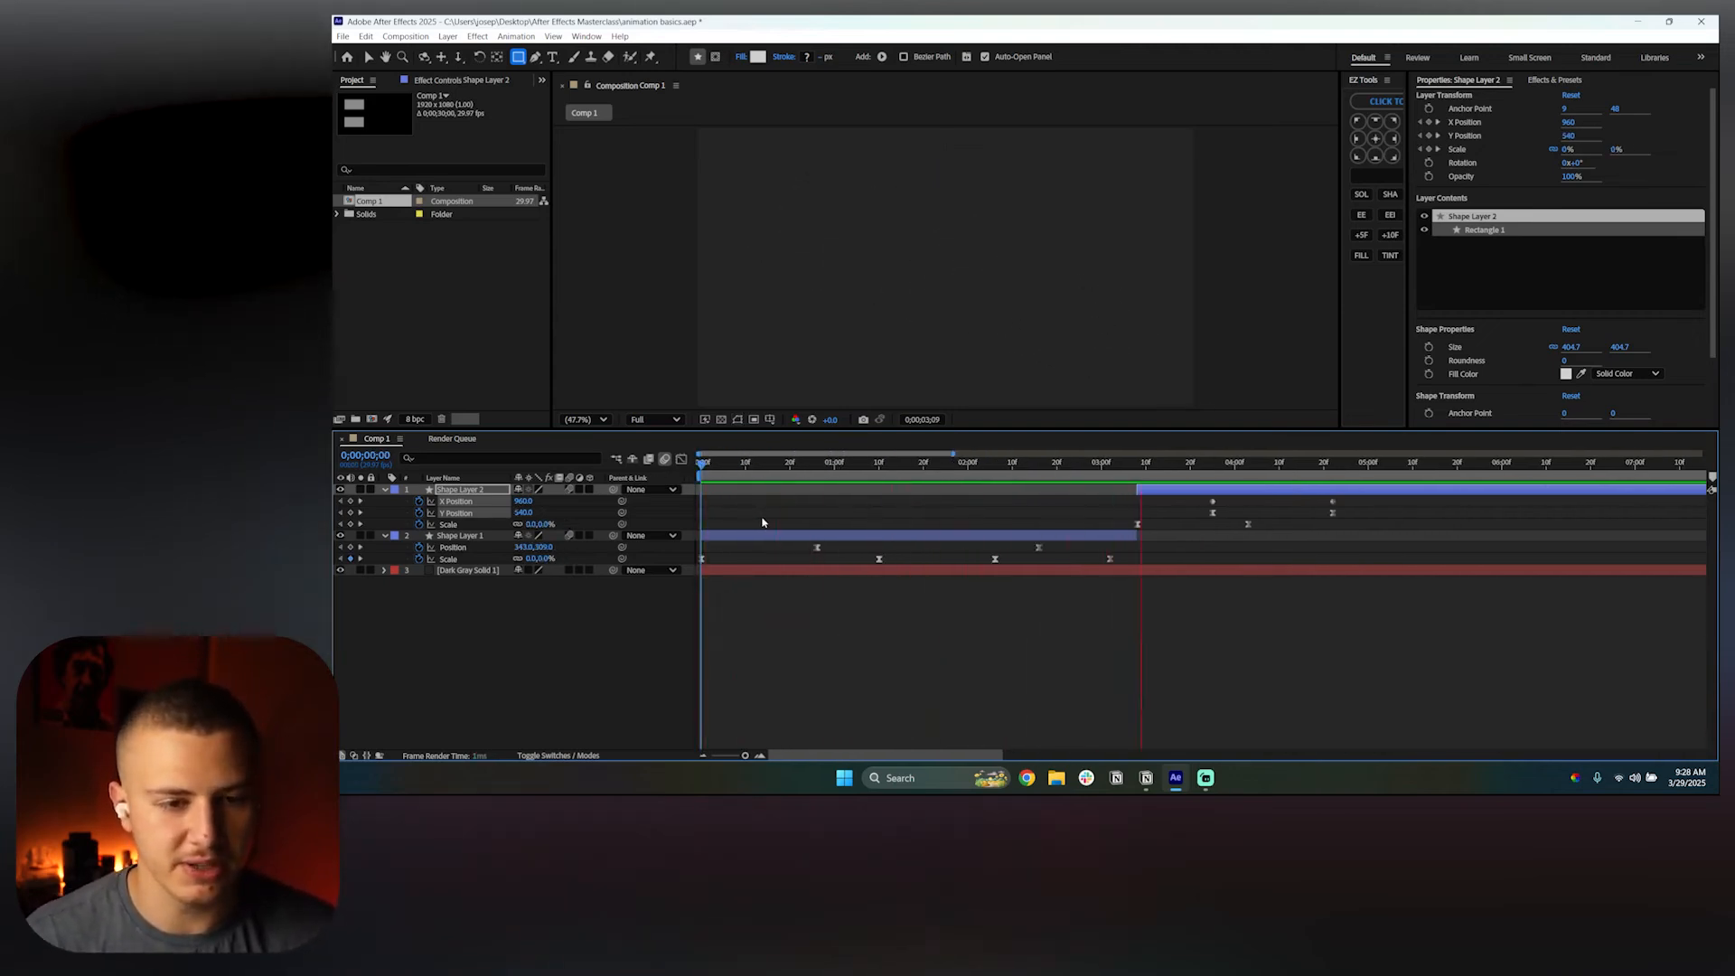
Split the square's layer at 0;00;05;03 and delete the part after the split
key("space")
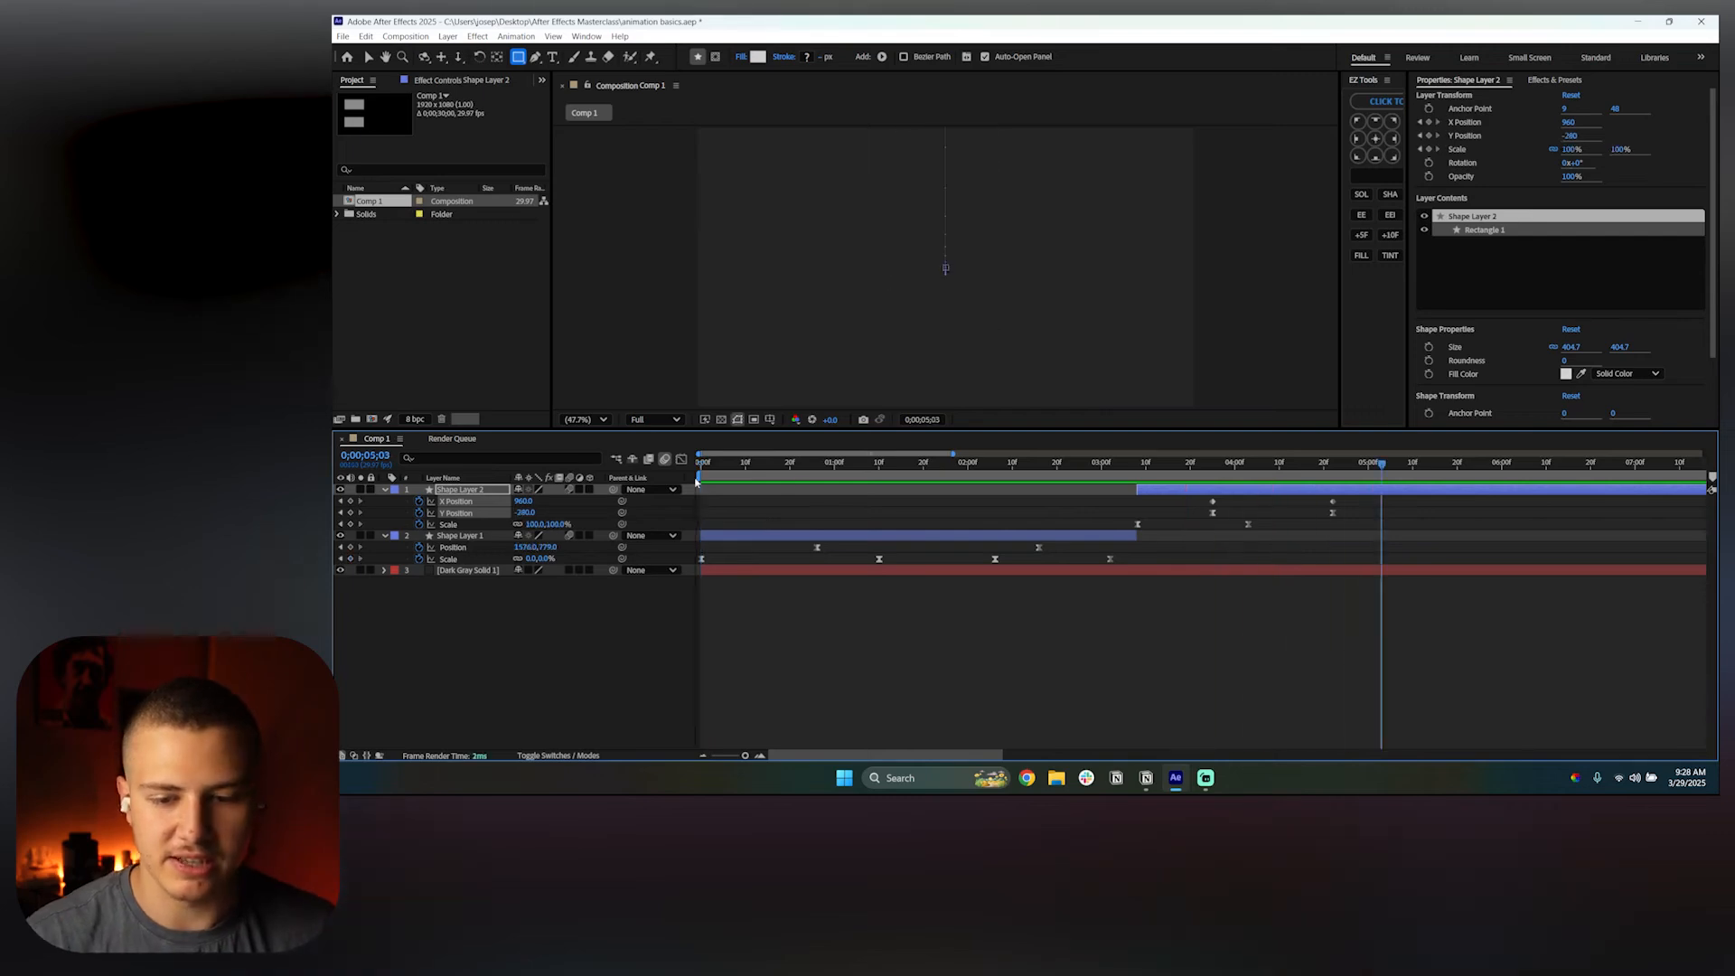
key("ctrl+shift+d")
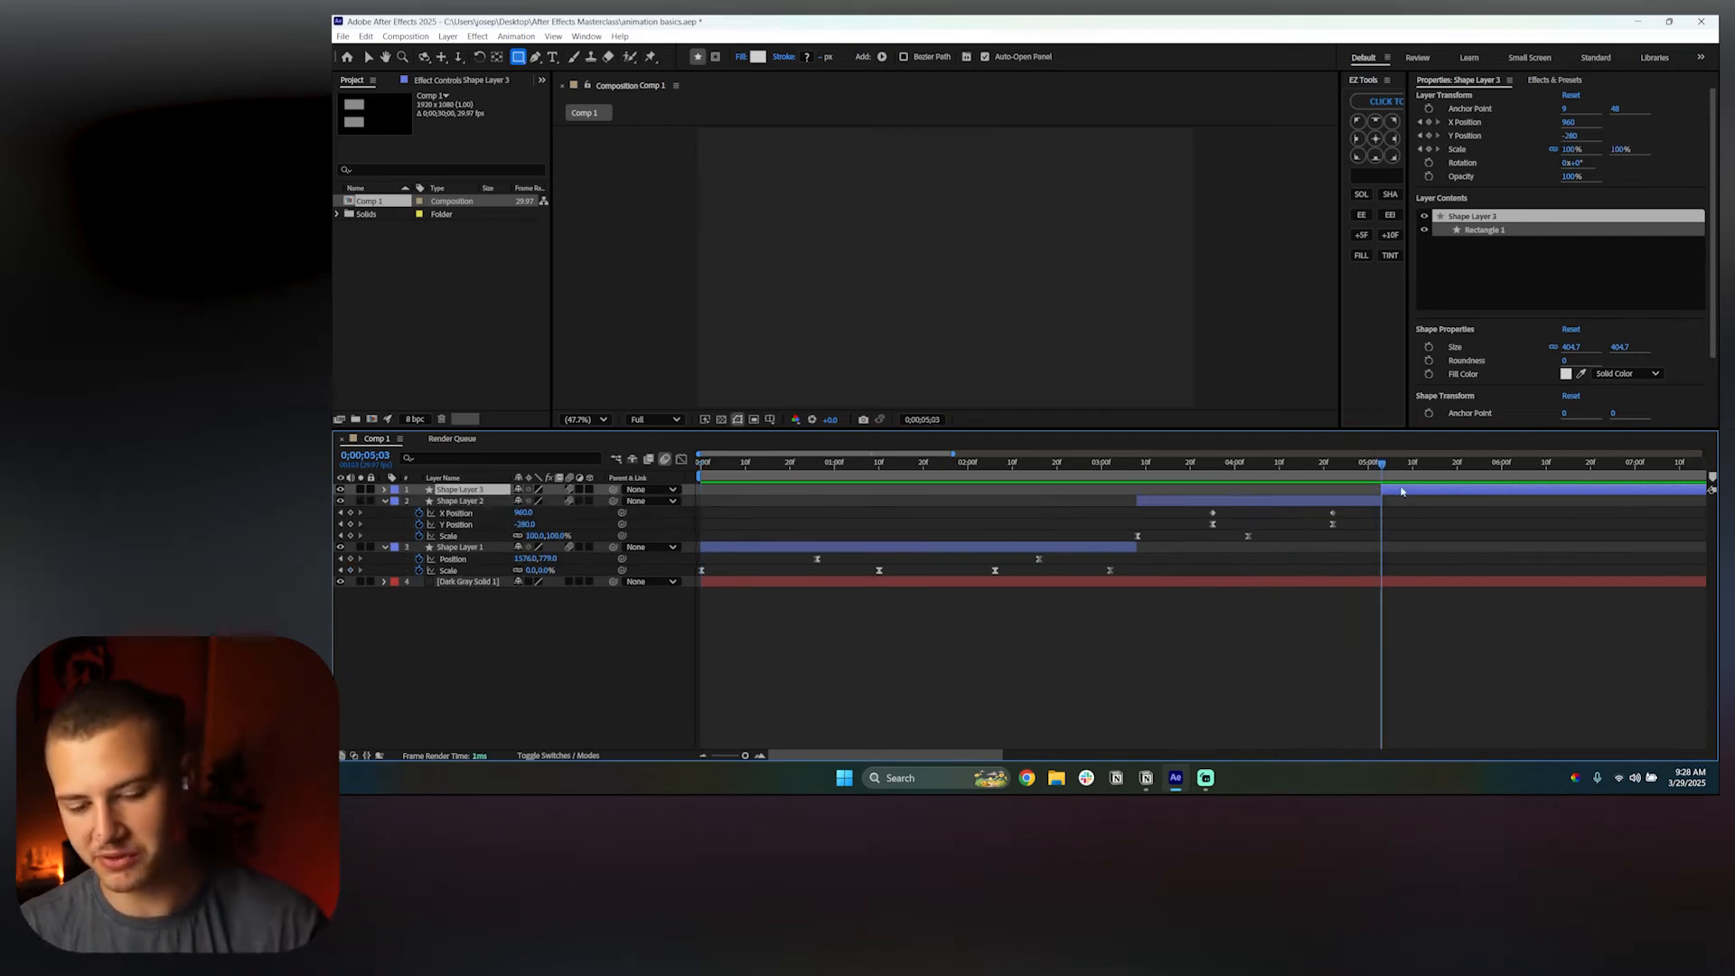
key("Delete")
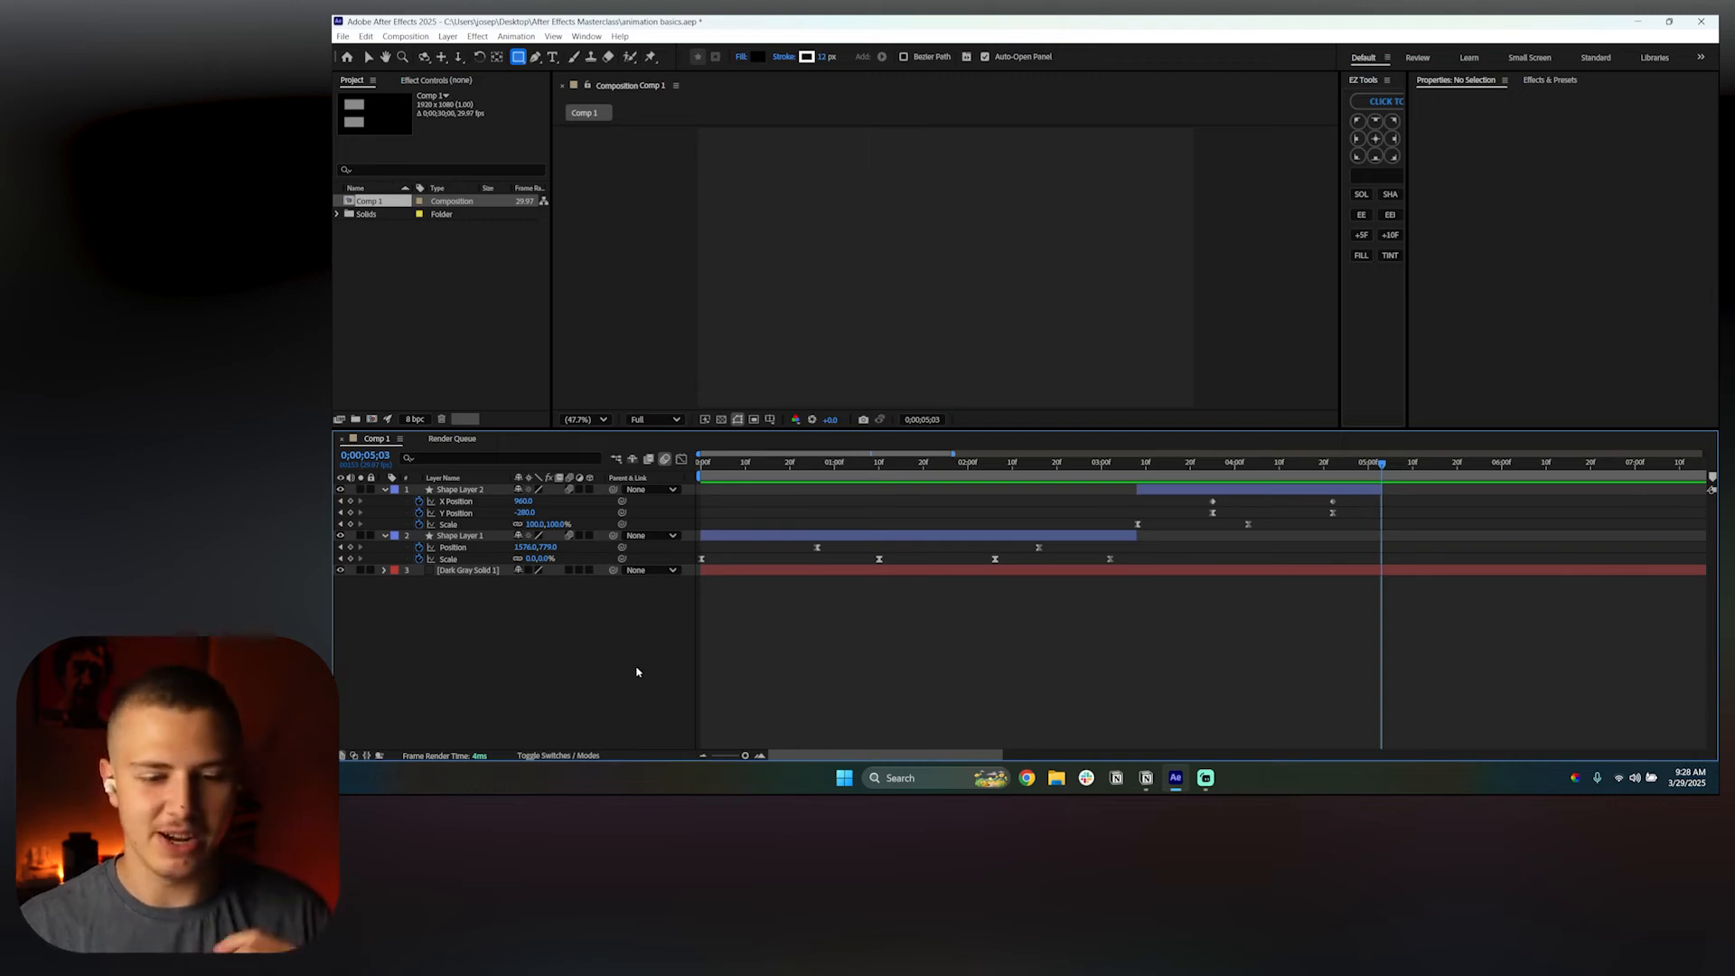
Create a new empty shape layer and shift it to start at 0;00;05;03, where the square's layer ends
right_click(542, 661)
mouse_move(588, 501)
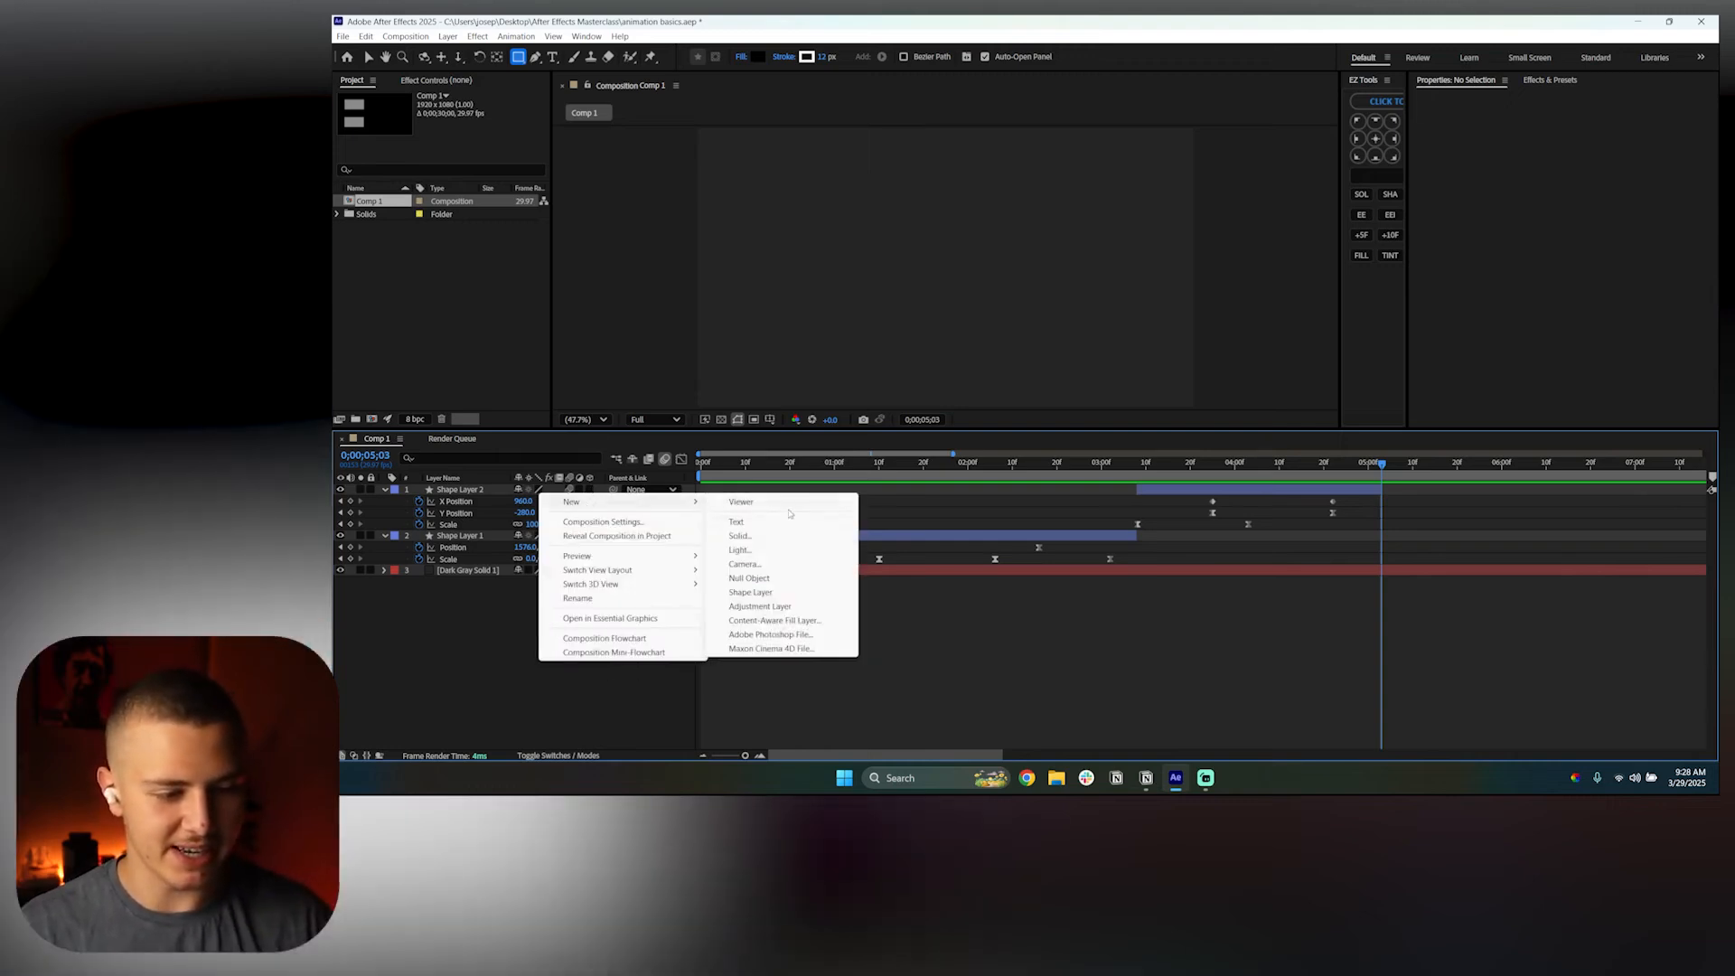
left_click(809, 592)
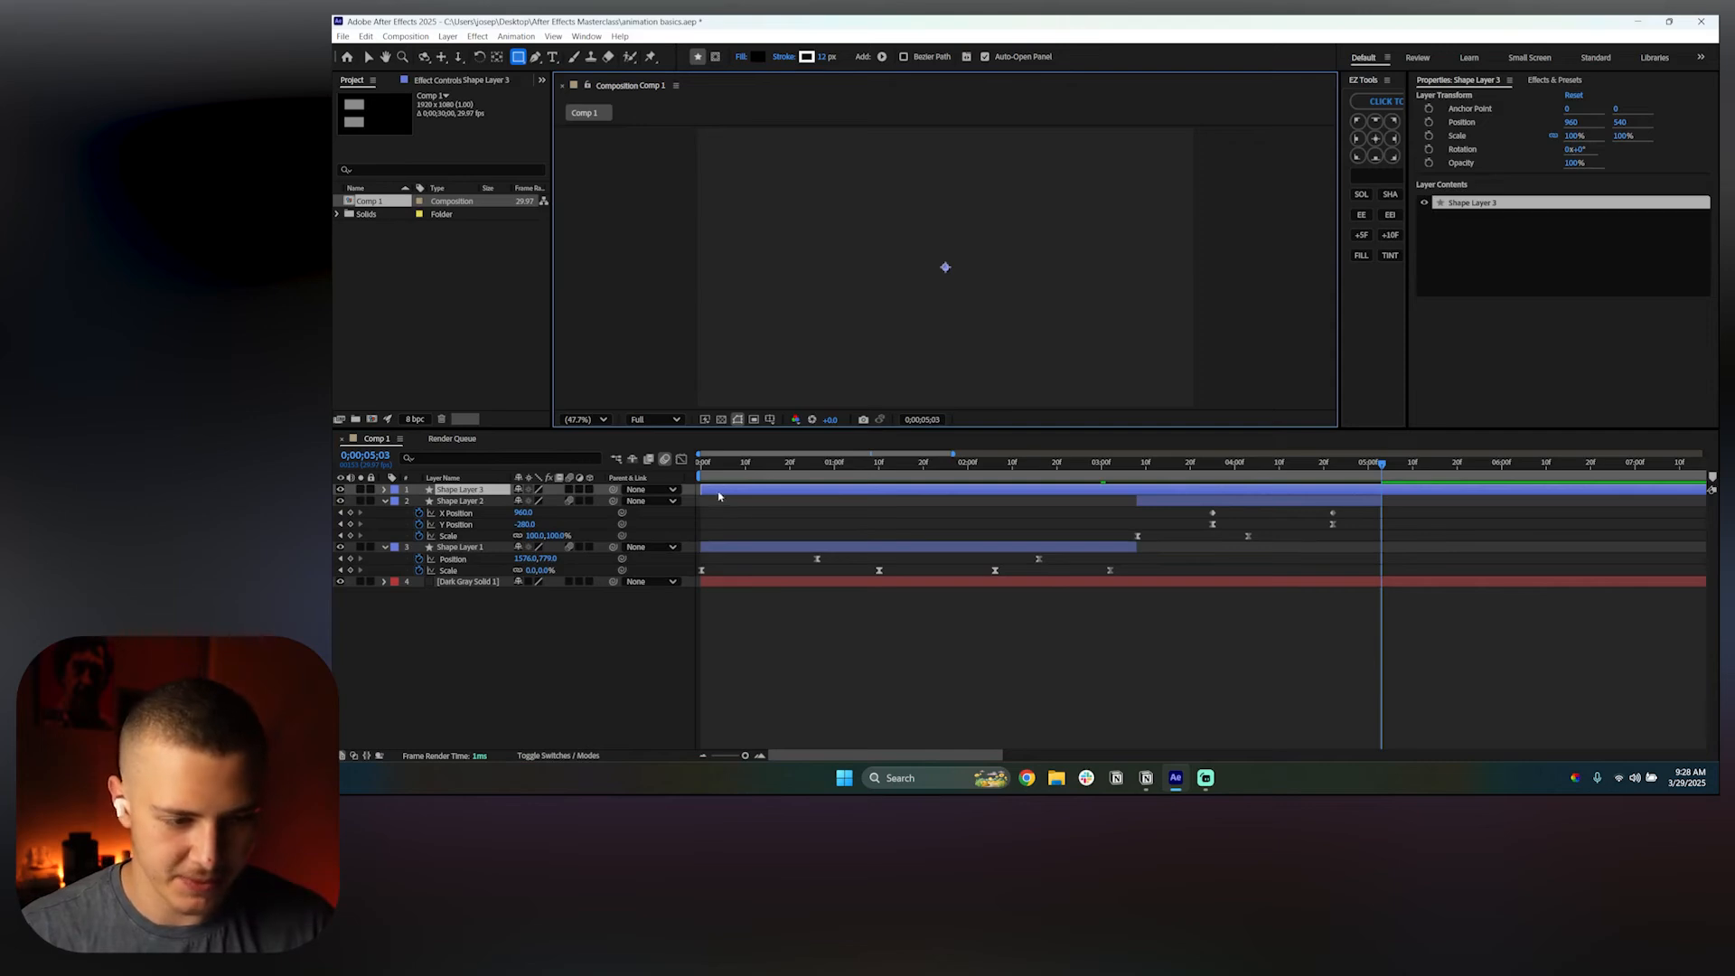
left_click_drag(719, 496, 1392, 498)
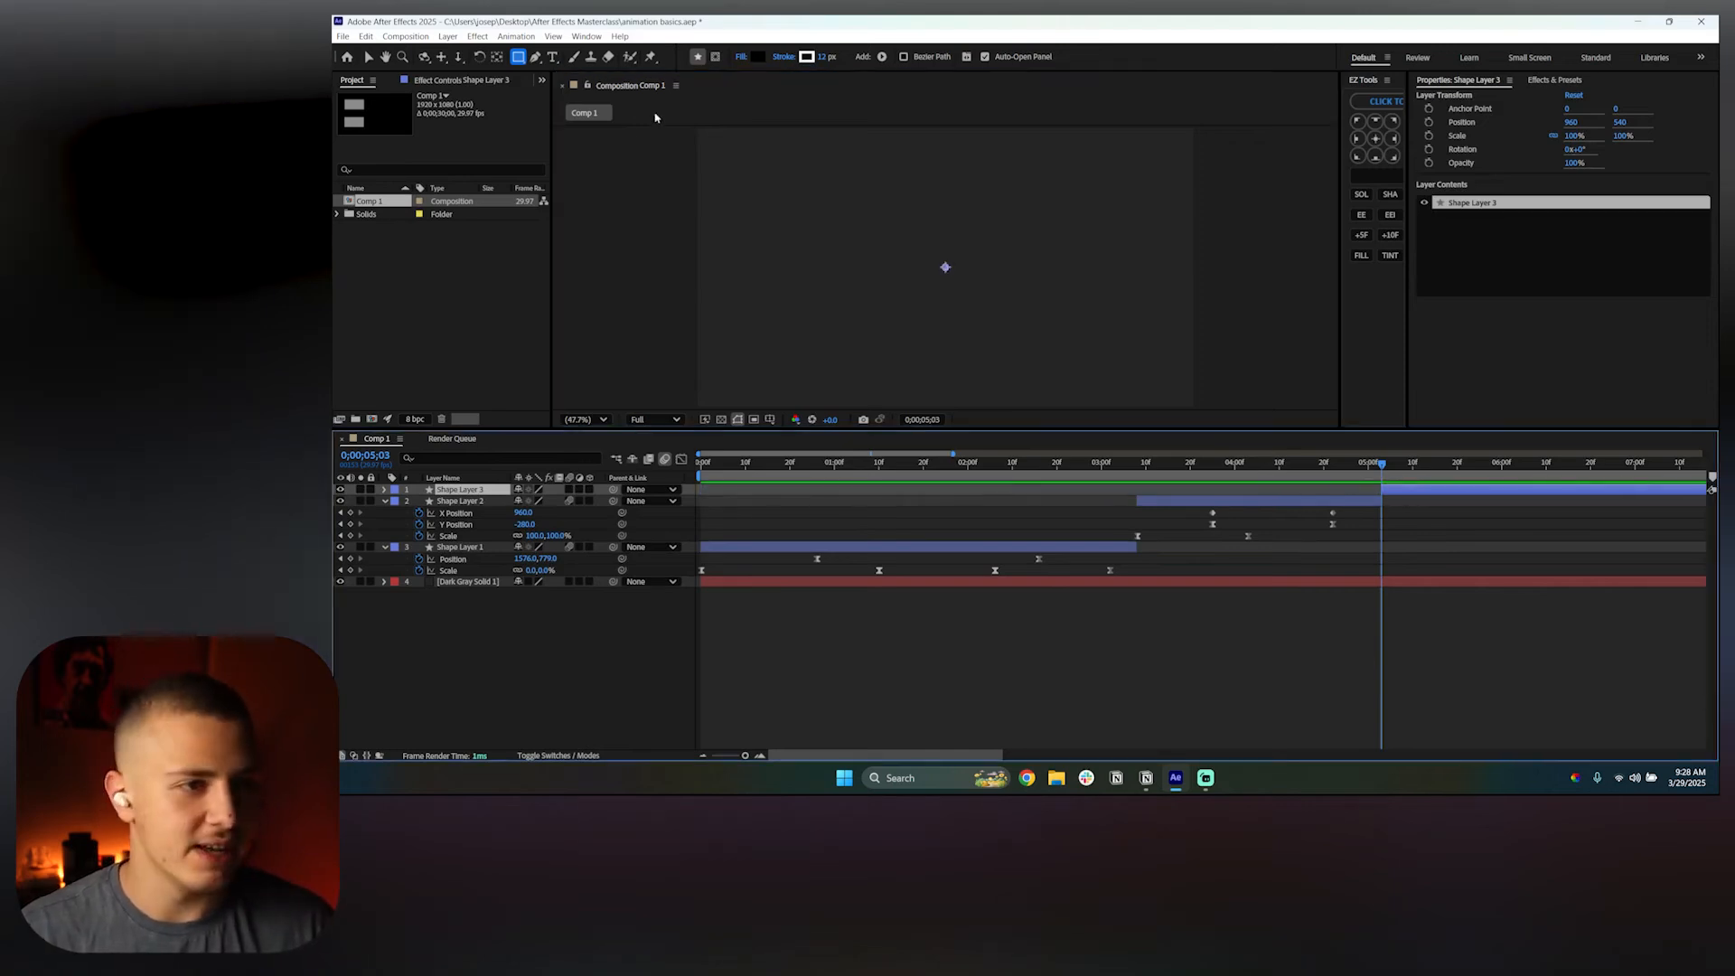
Draw a polygon with an outer radius of about 263 on the new layer and set its Points to 3
left_click_drag(518, 57, 556, 102)
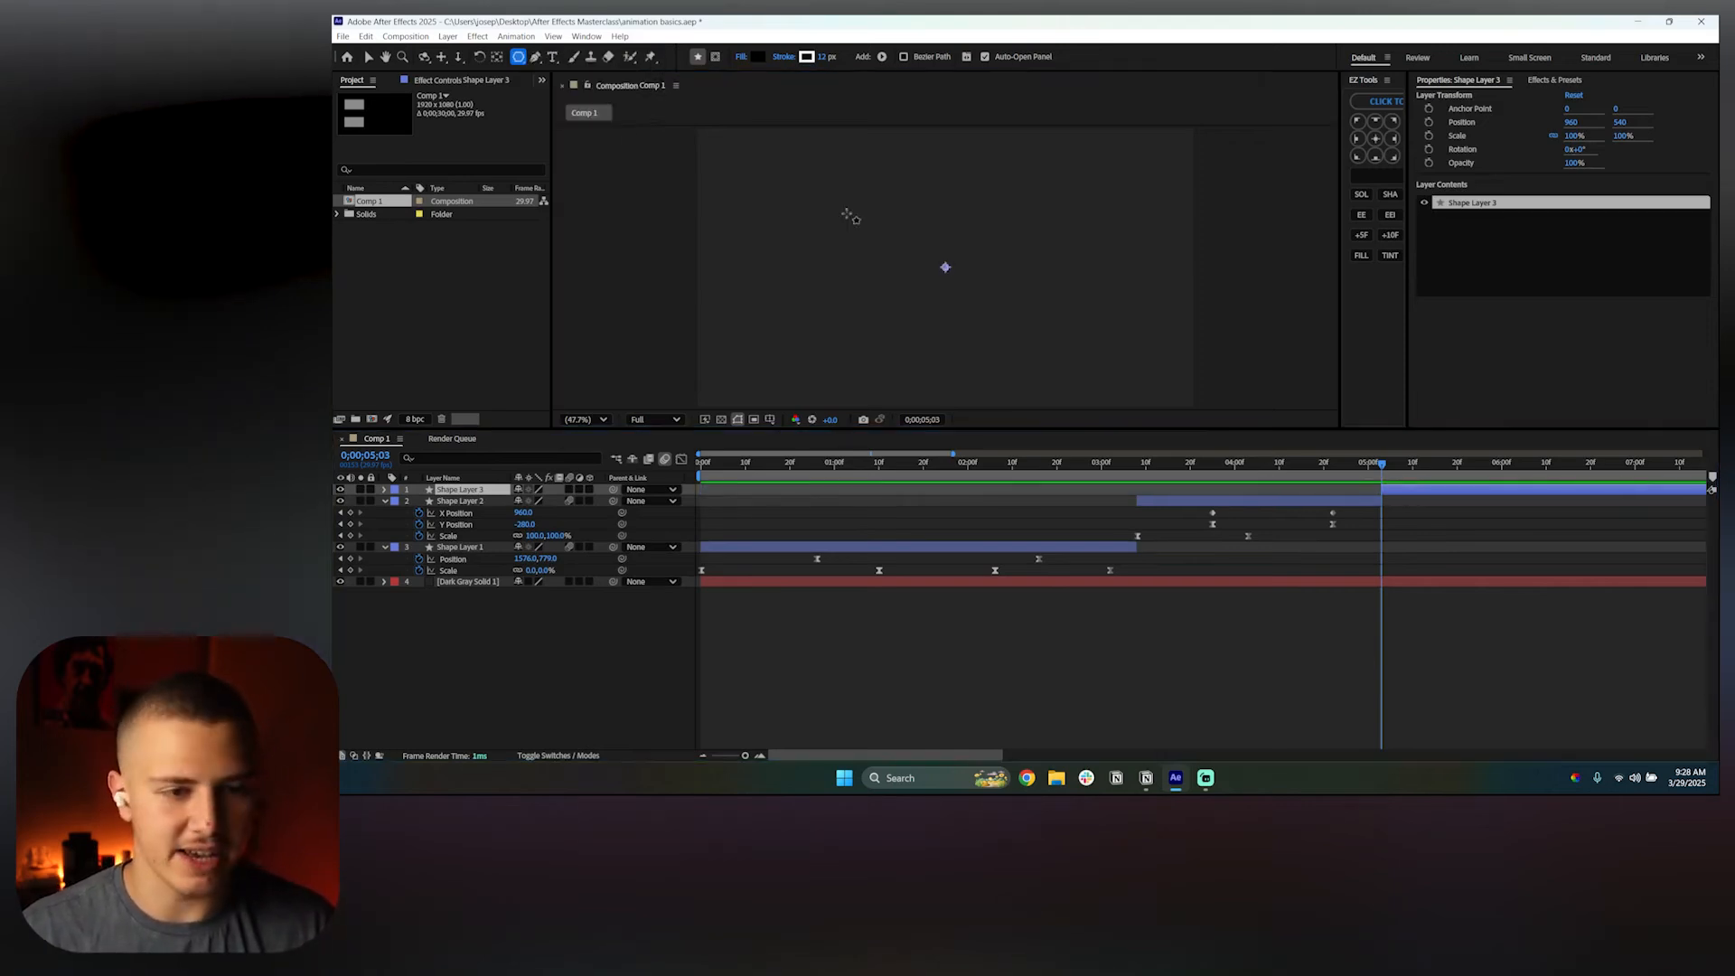
left_click_drag(905, 242, 962, 269)
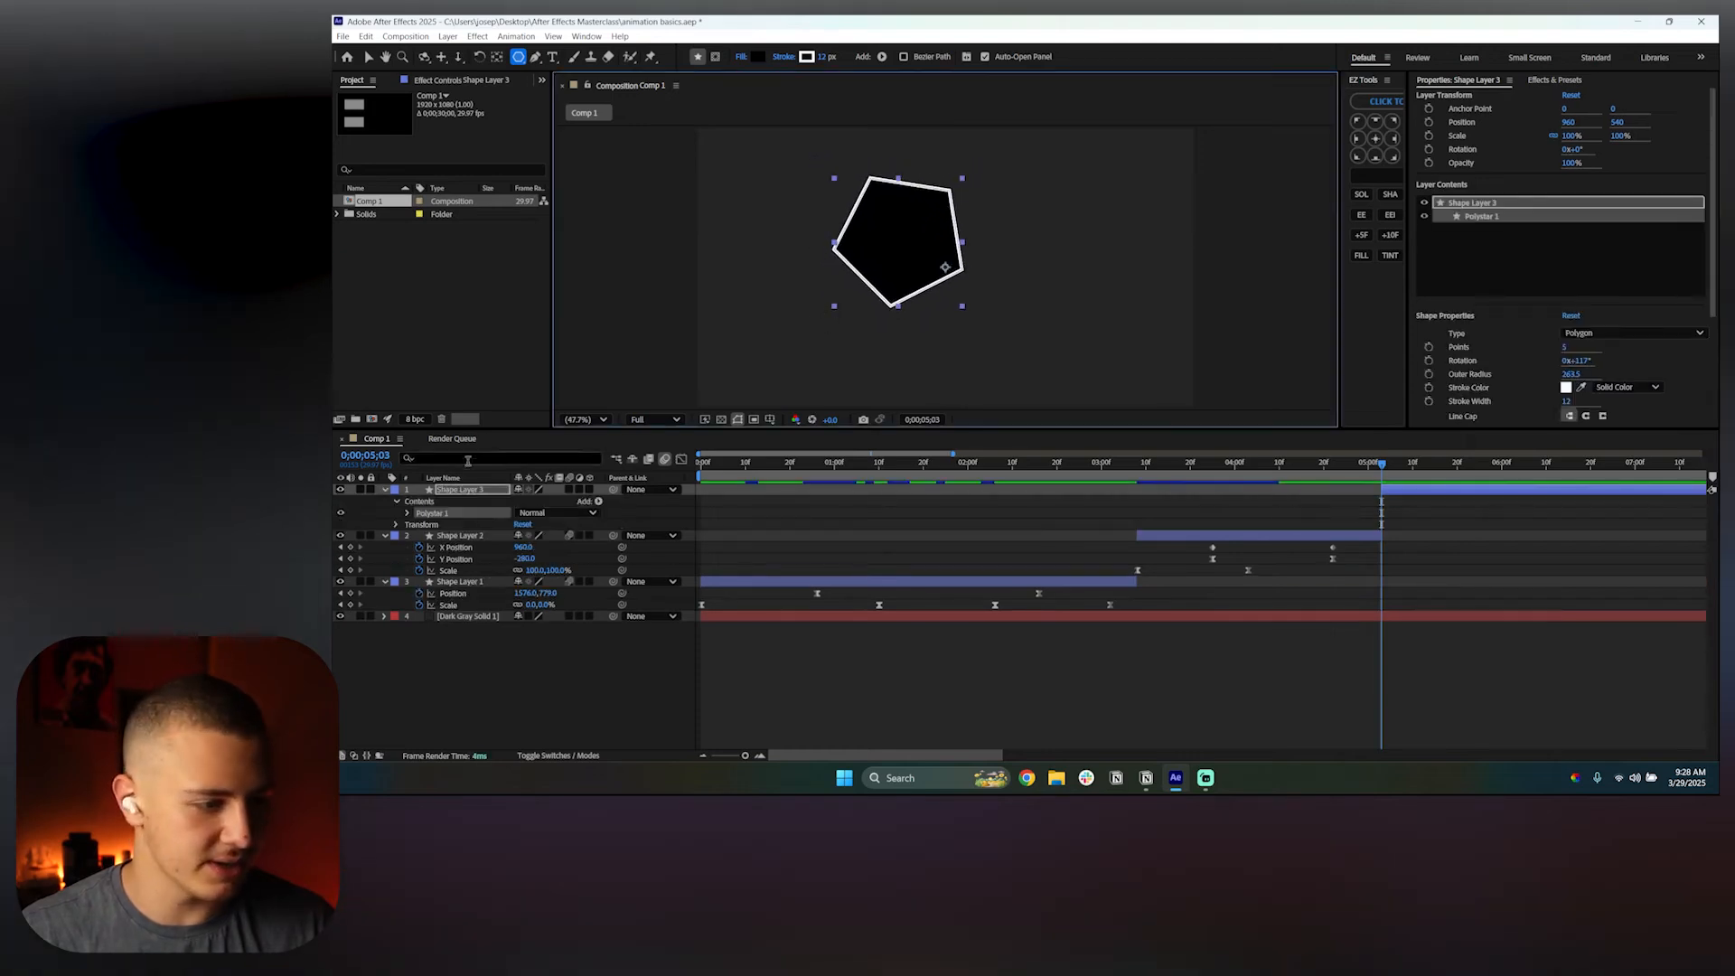
left_click(406, 512)
left_click(419, 525)
left_click(518, 548)
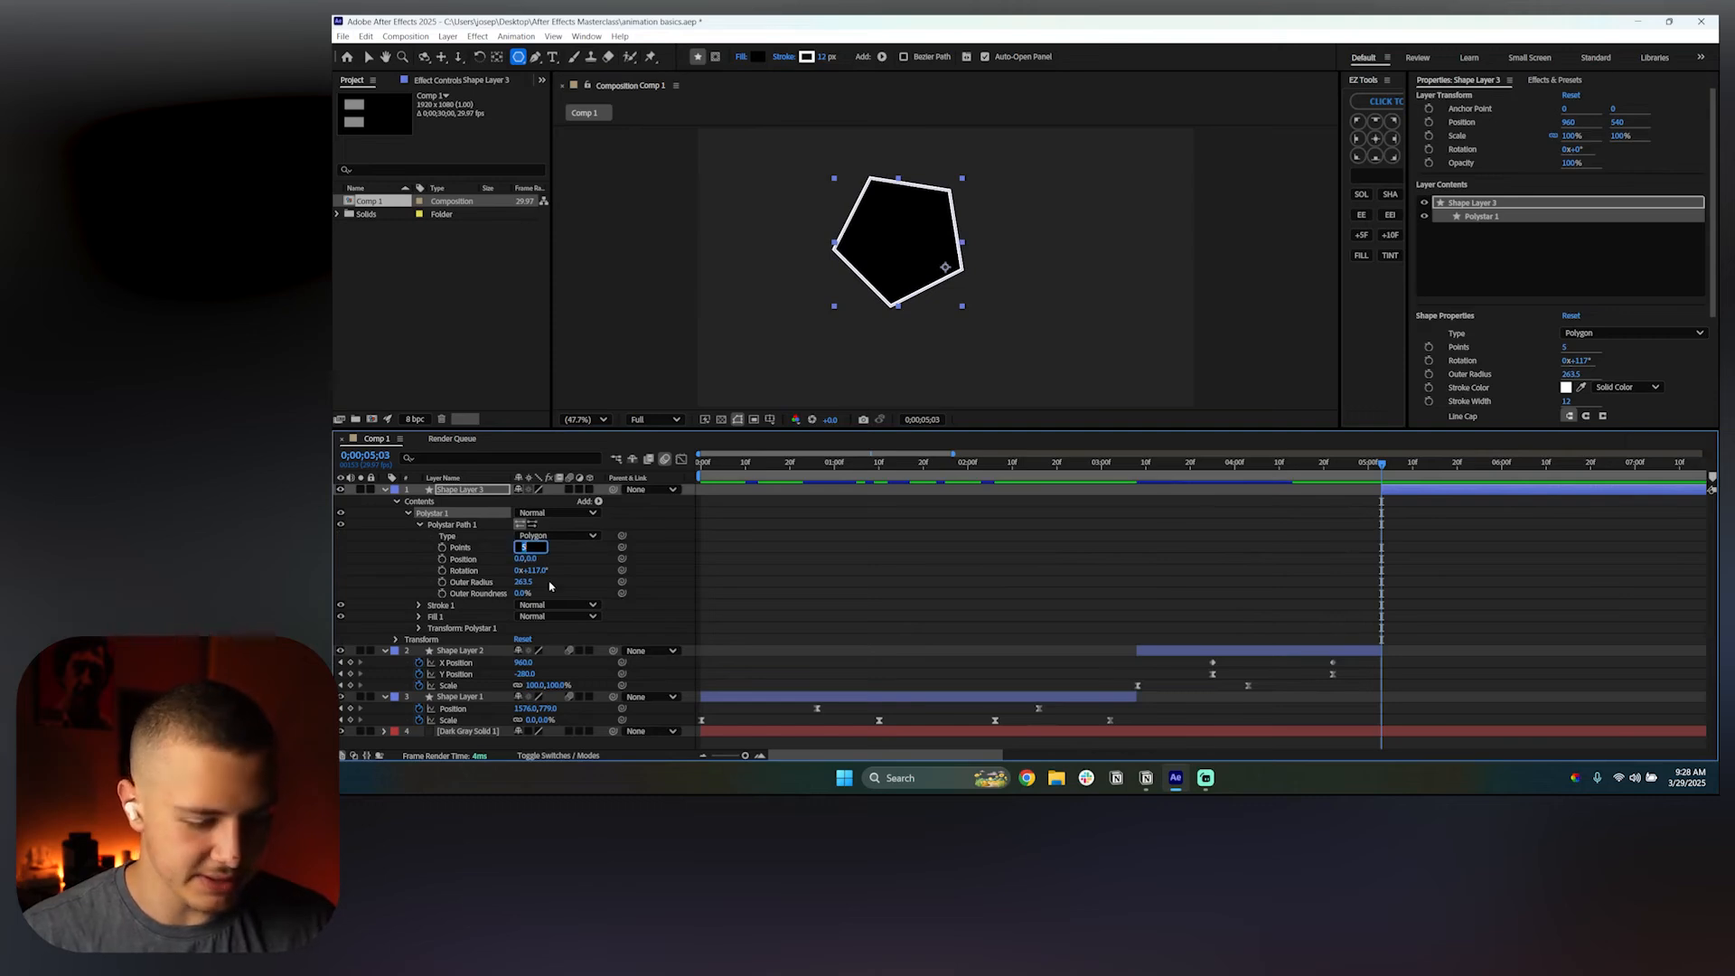
type("3")
key("Return")
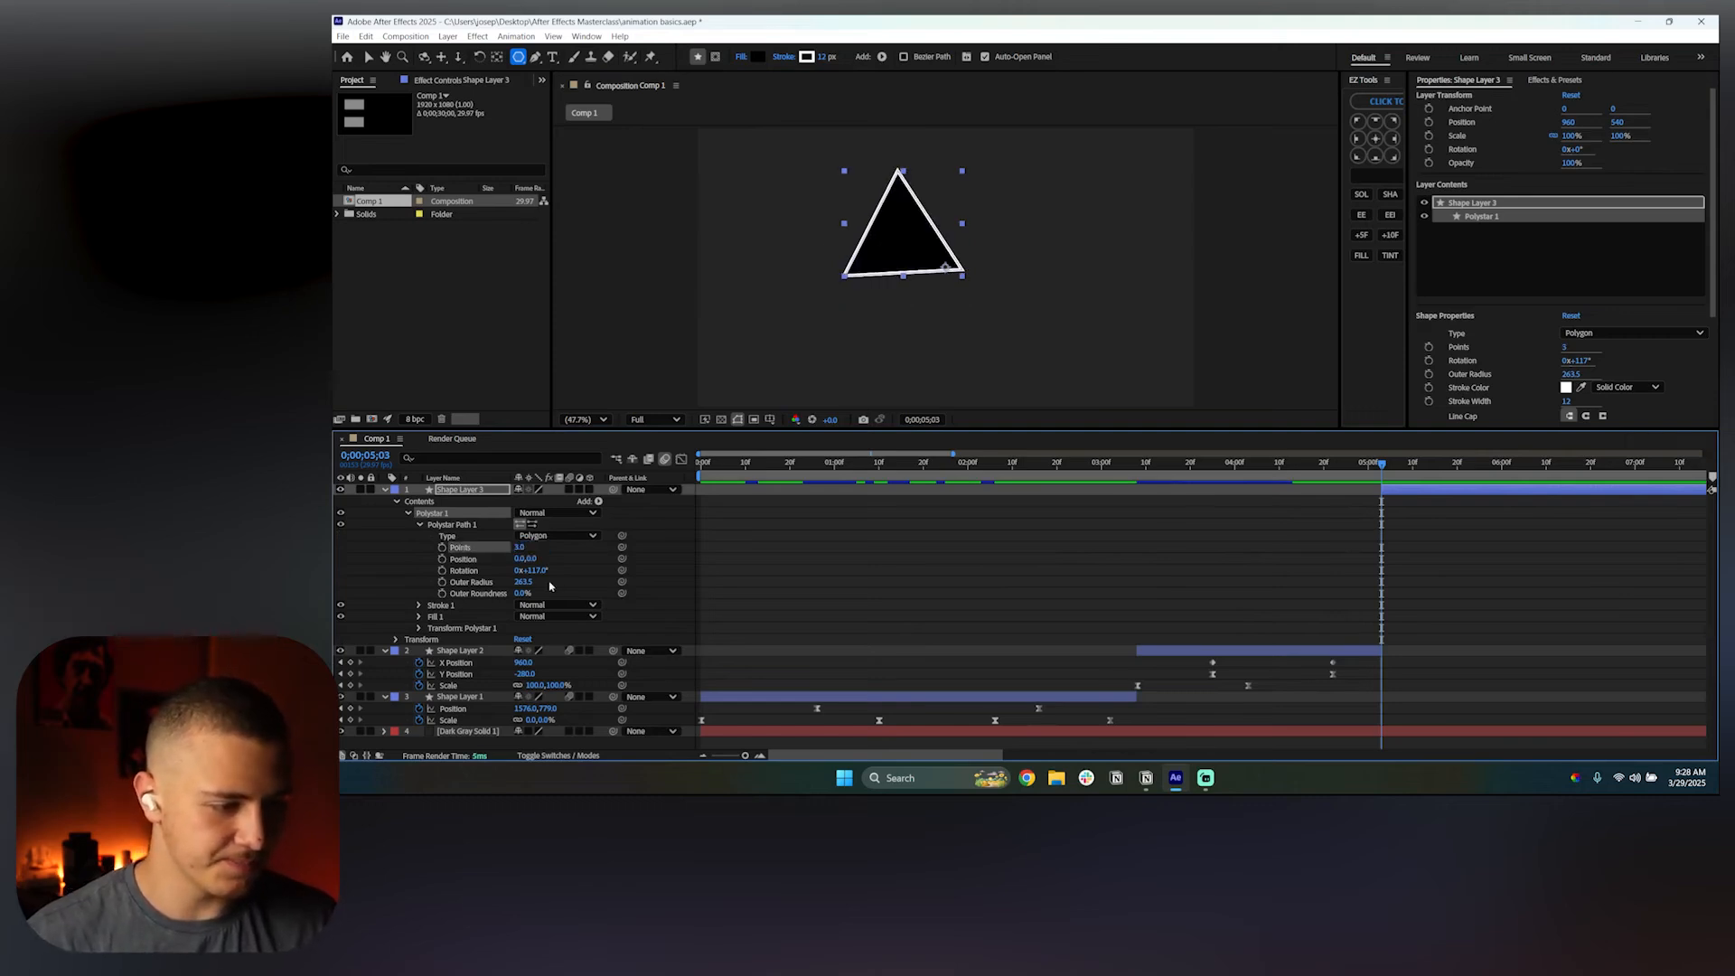
Delete the triangle's stroke and change its fill color to light grey
left_click(408, 512)
left_click(408, 513)
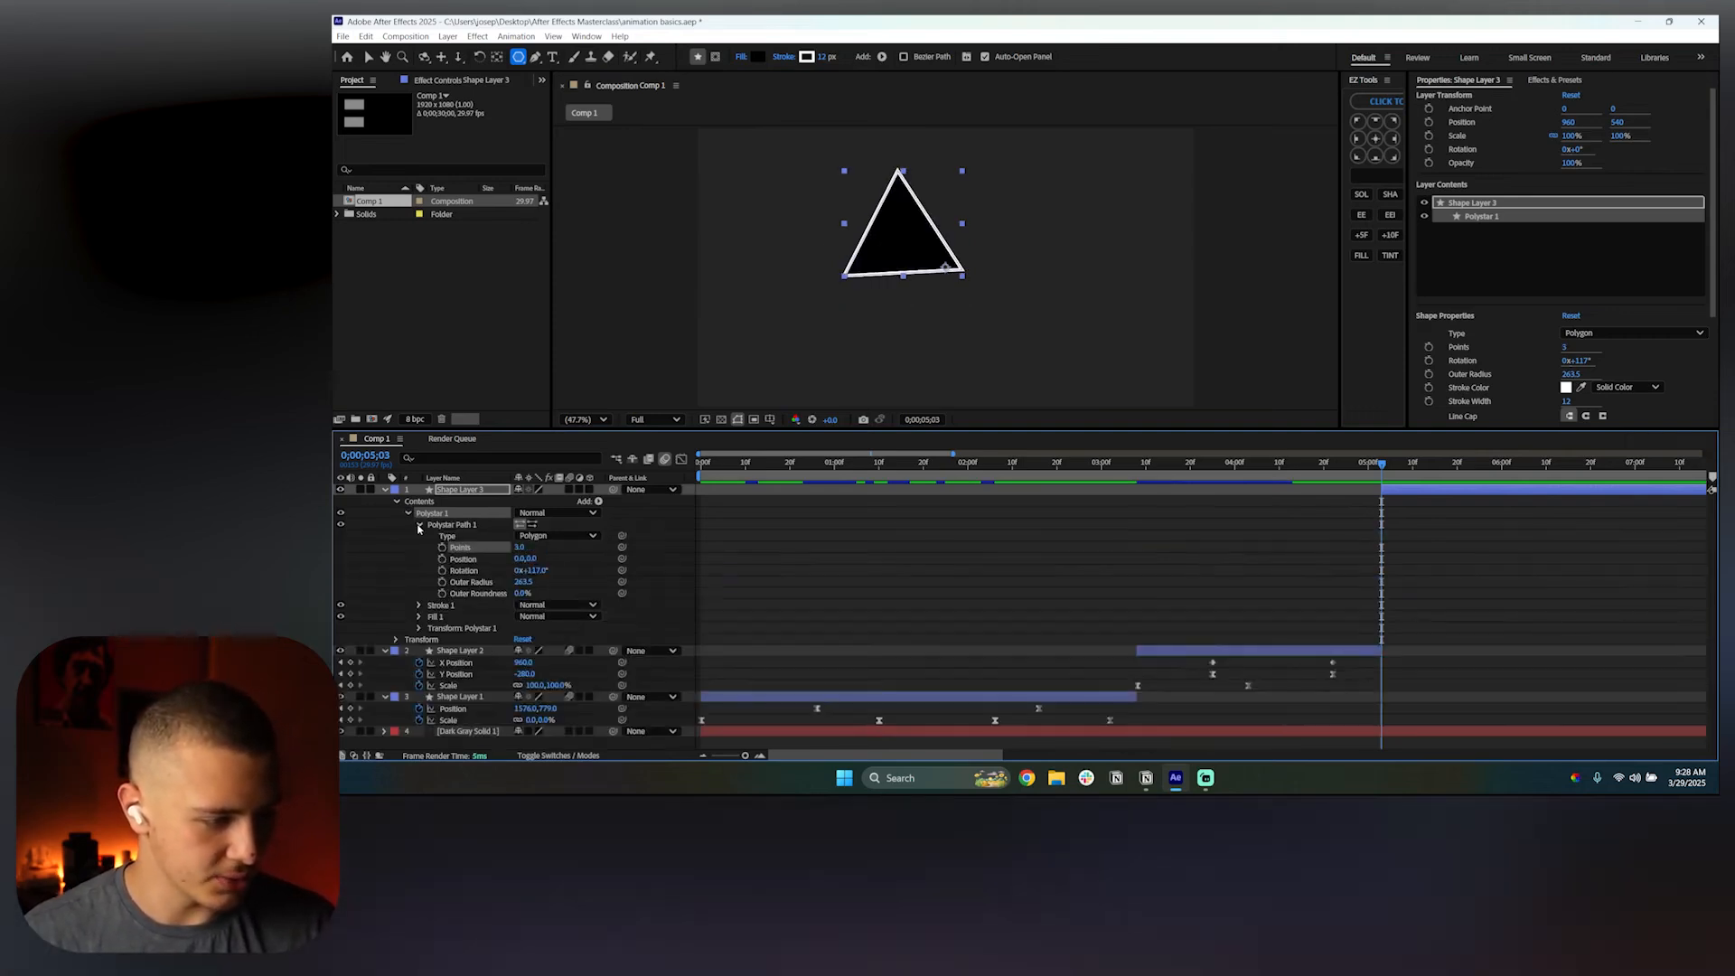
left_click(418, 525)
left_click(432, 537)
key("Delete")
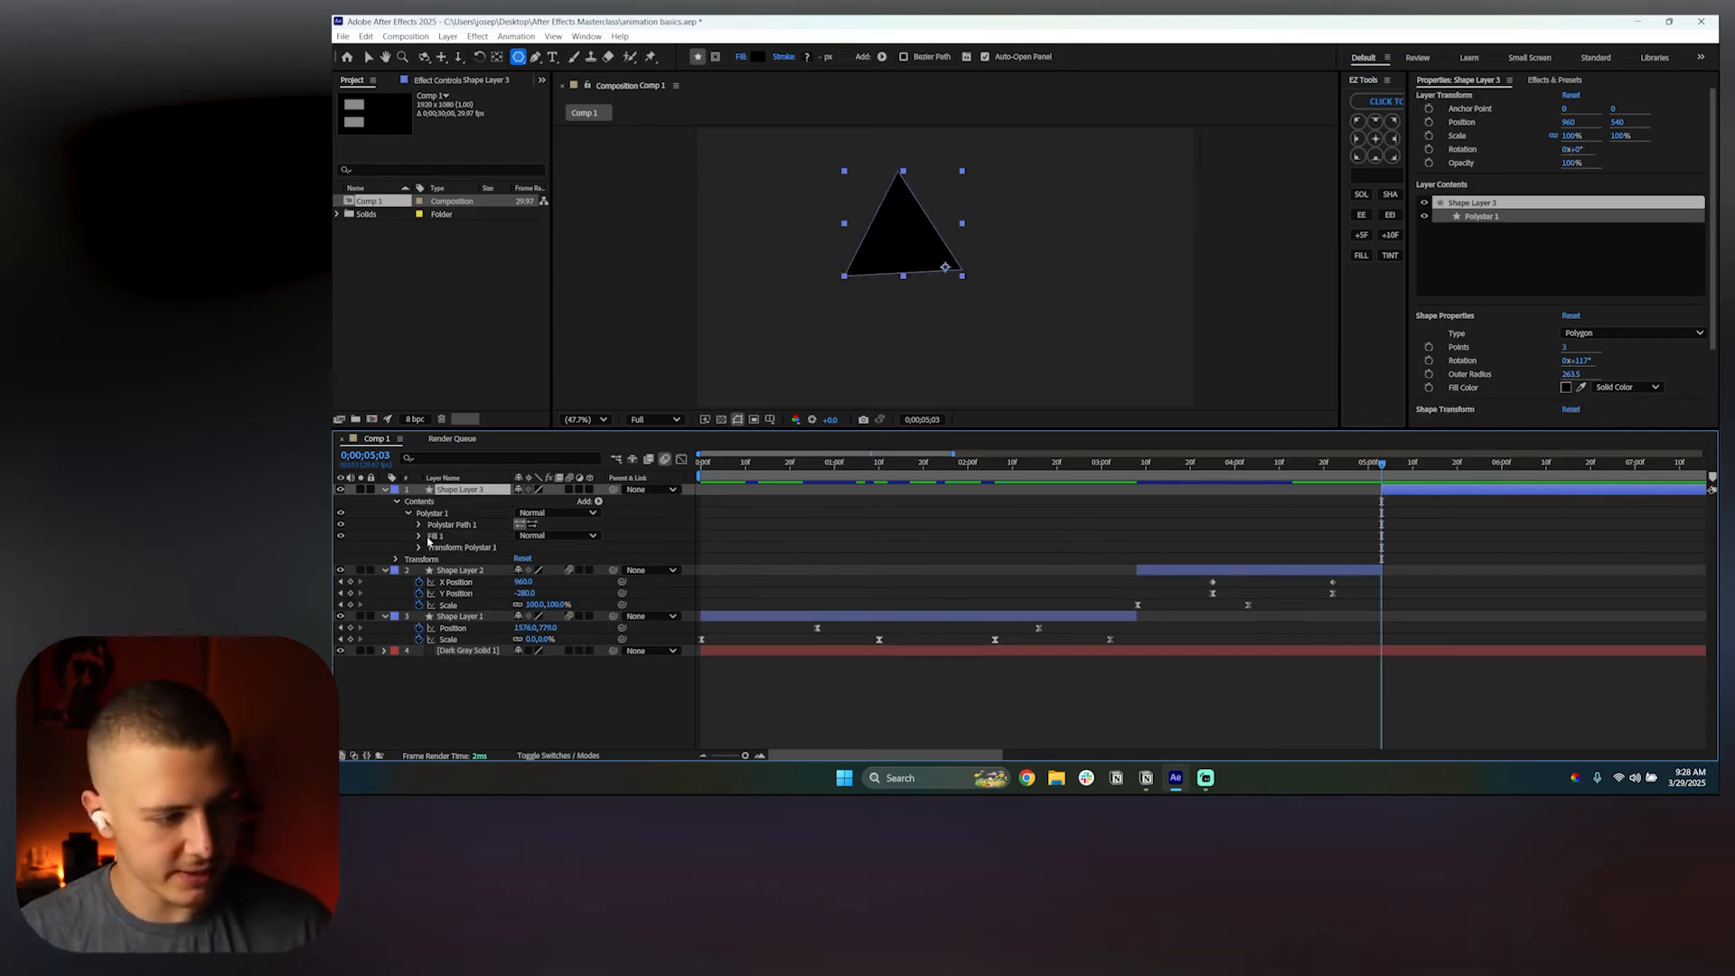
left_click(419, 537)
left_click(521, 570)
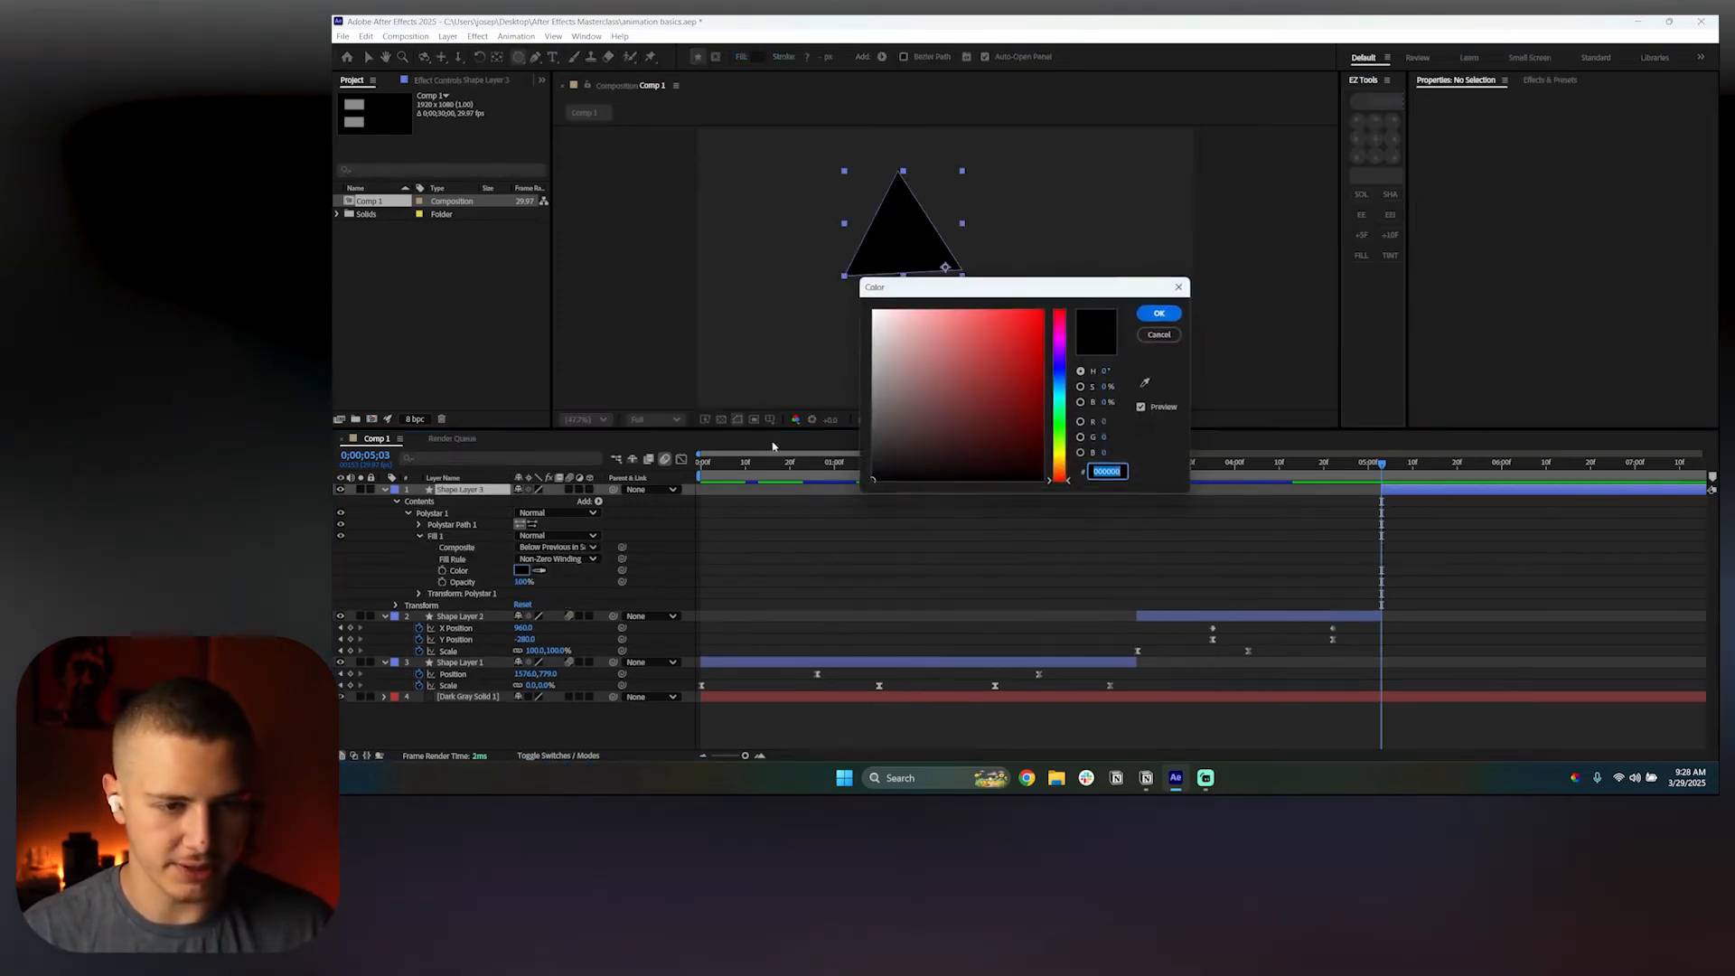
left_click_drag(928, 359, 865, 357)
left_click(1160, 313)
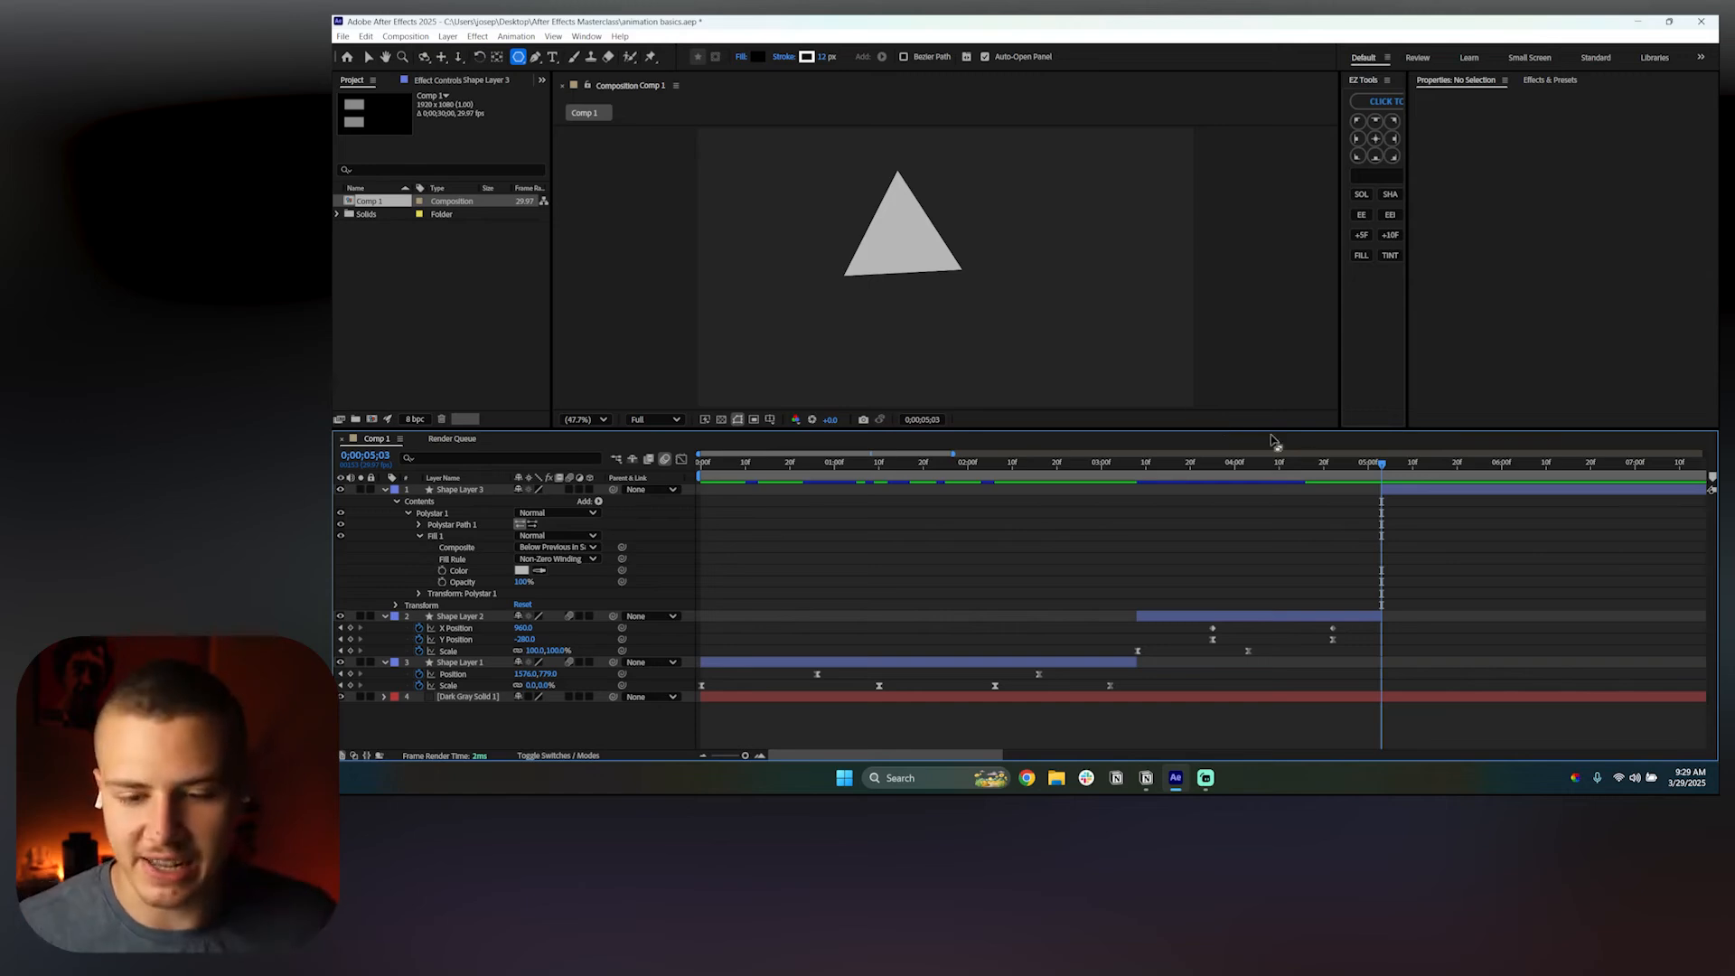
Level the triangle with a 2° layer rotation and center it in the frame with an Anchor Point of -164, -143
left_click(1367, 491)
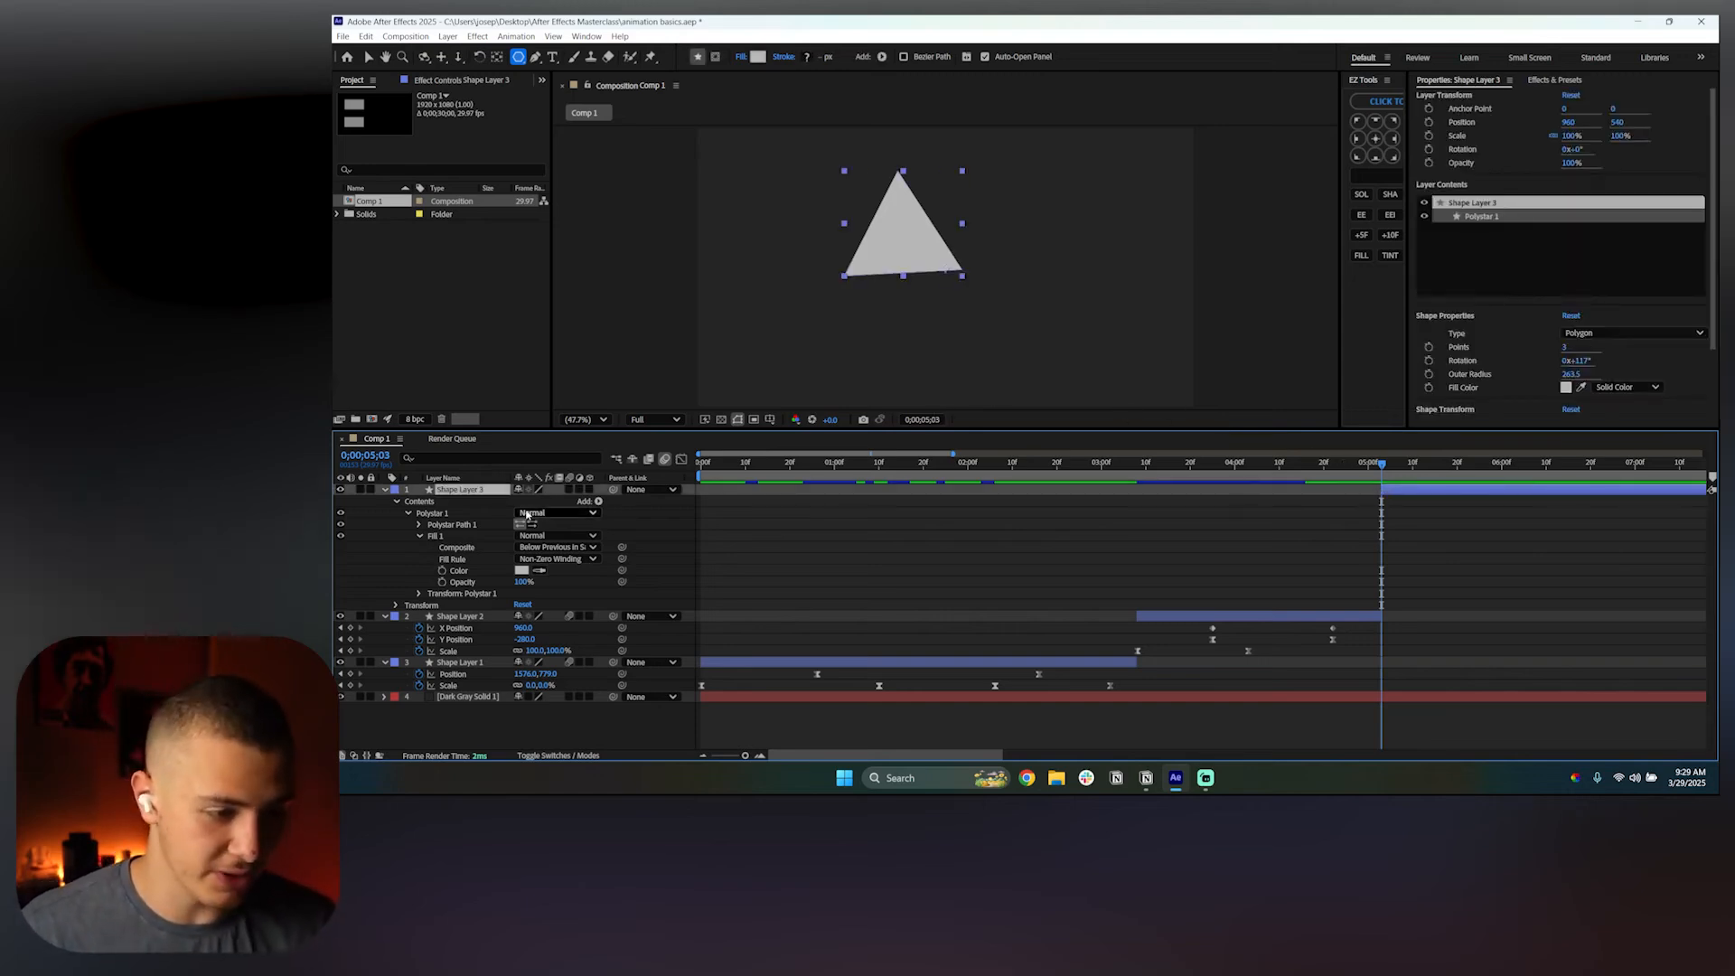
left_click(408, 514)
left_click(395, 526)
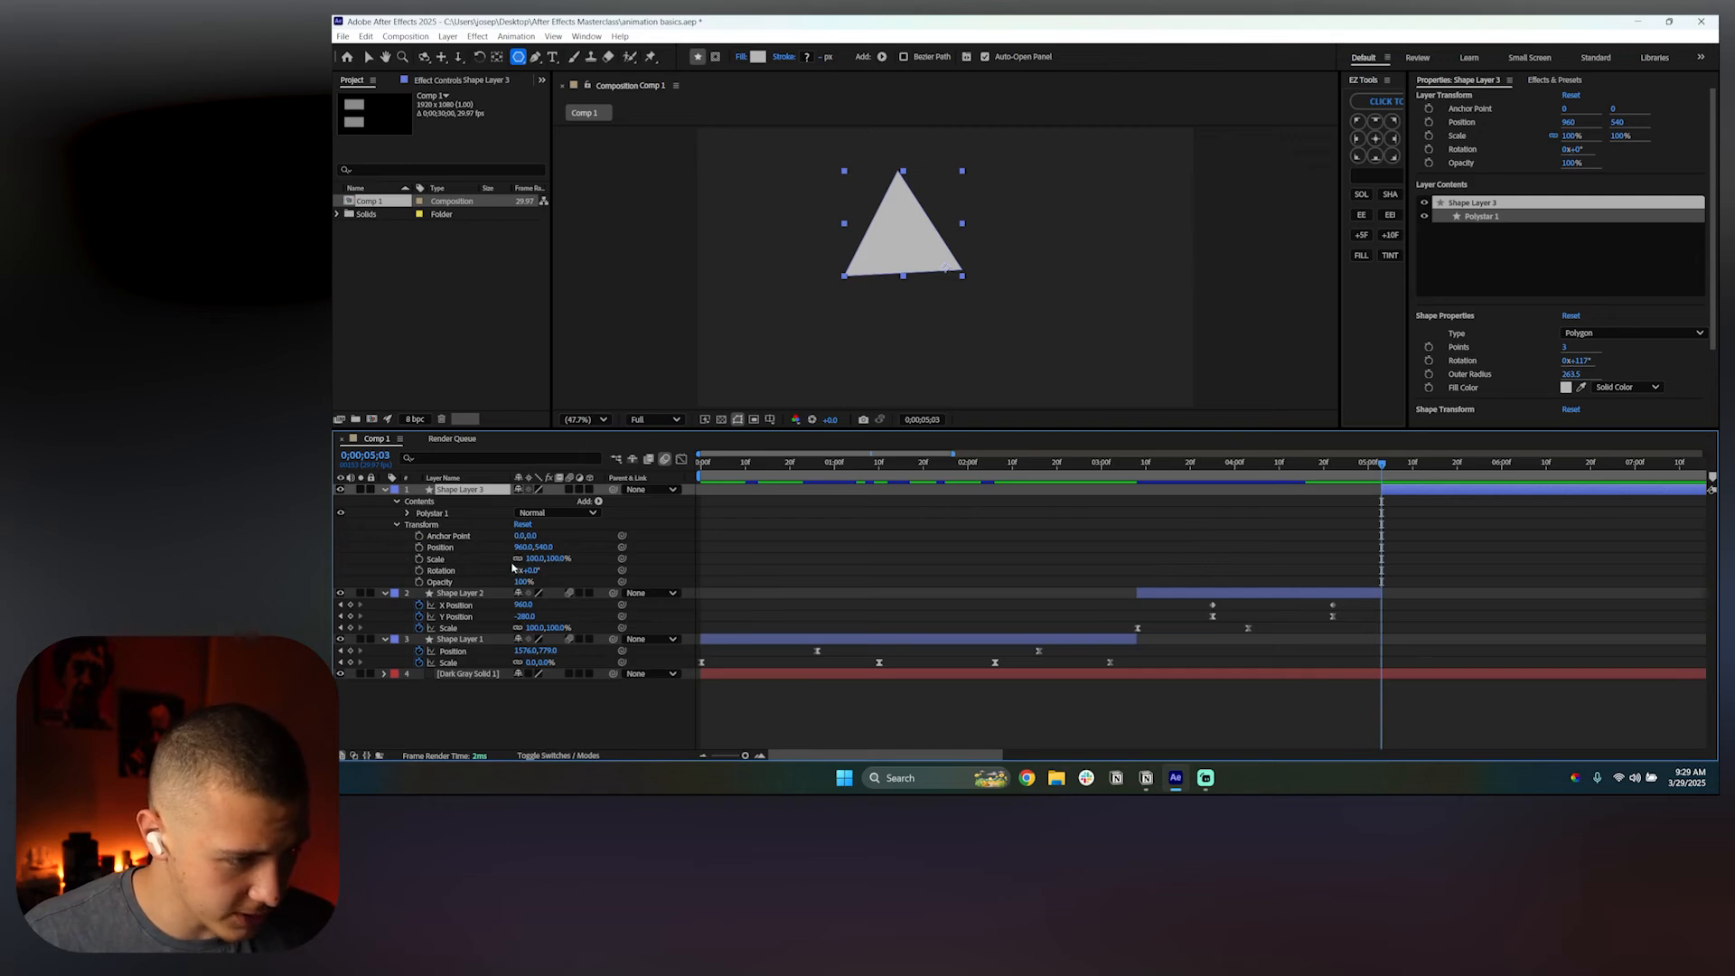
mouse_move(528, 572)
left_mouse_down()
mouse_move(551, 572)
mouse_move(529, 570)
left_mouse_up()
key("a")
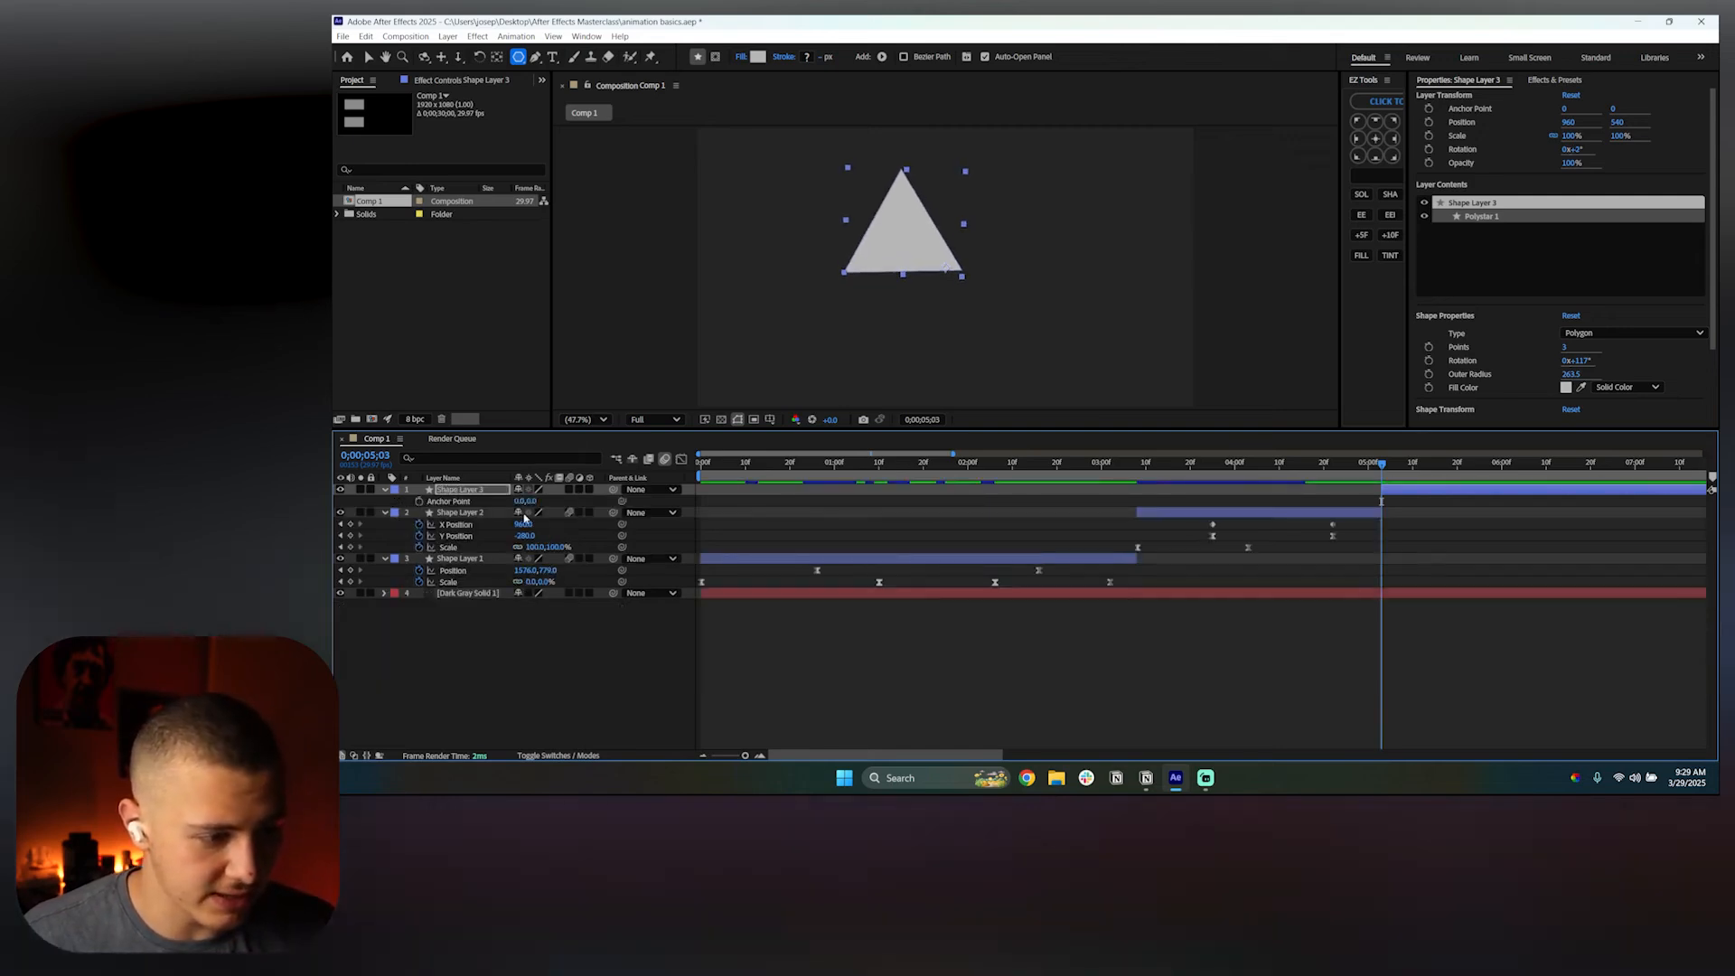
left_click_drag(518, 504, 420, 506)
left_click_drag(546, 500, 423, 526)
left_click(794, 608)
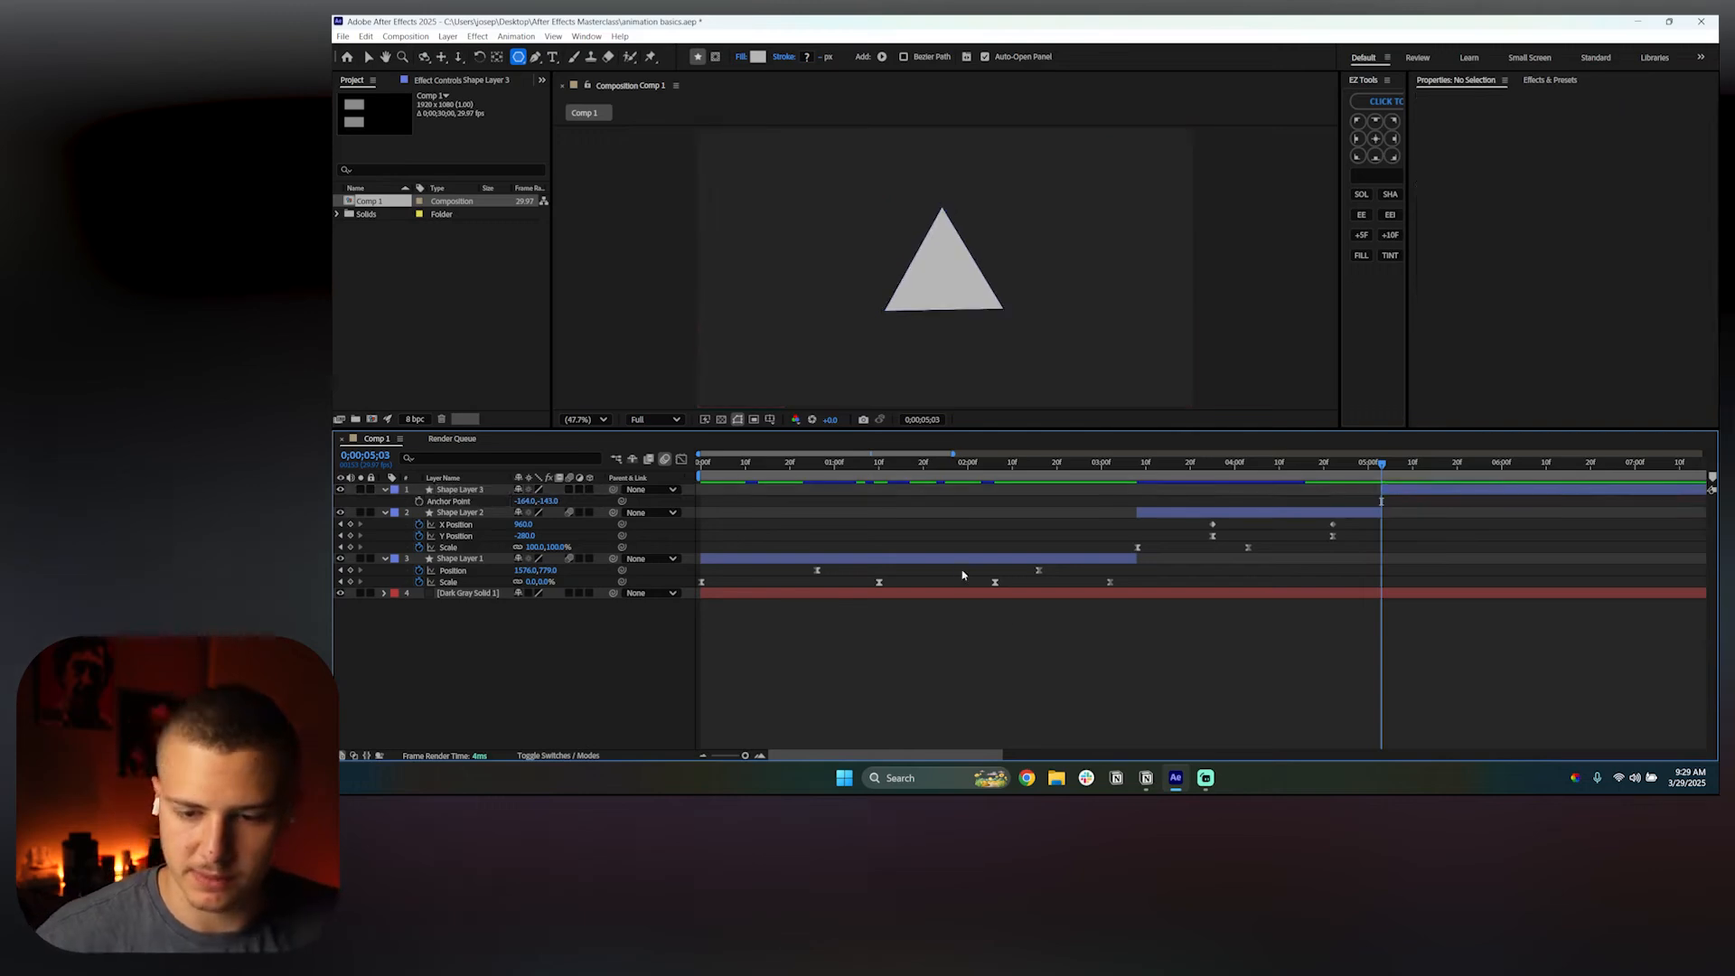
Add a 100% Scale keyframe to the triangle's layer and move it to about 0;00;06;01
left_click(1398, 491)
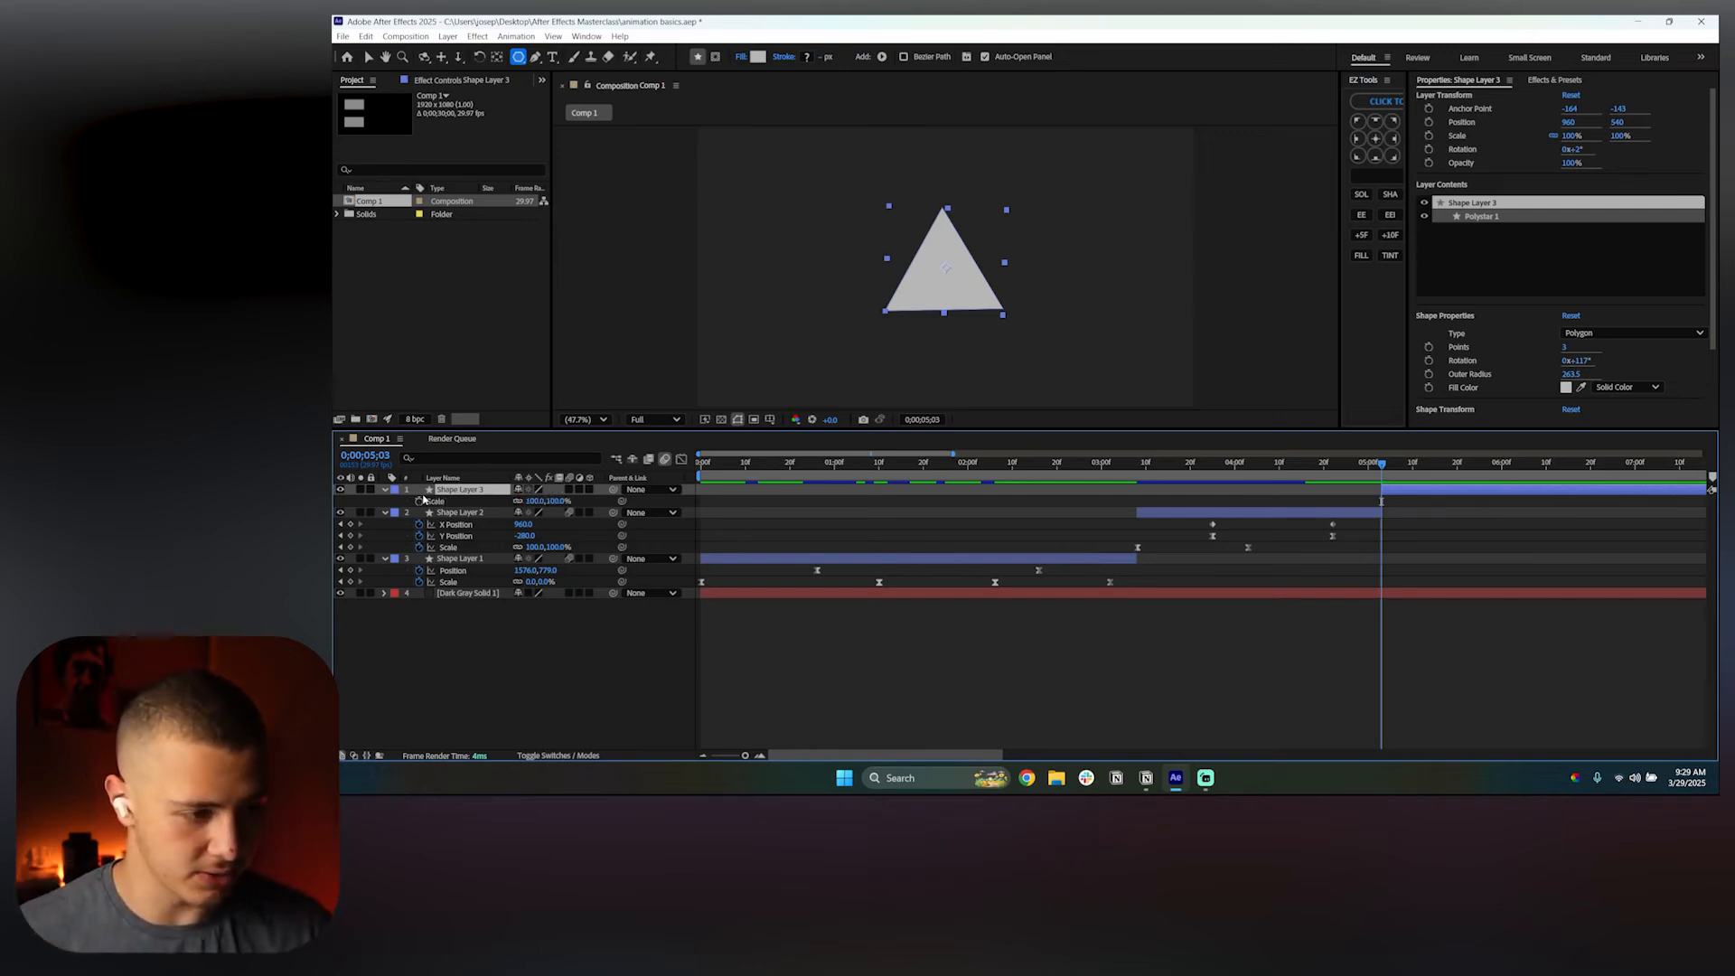
left_click(418, 502)
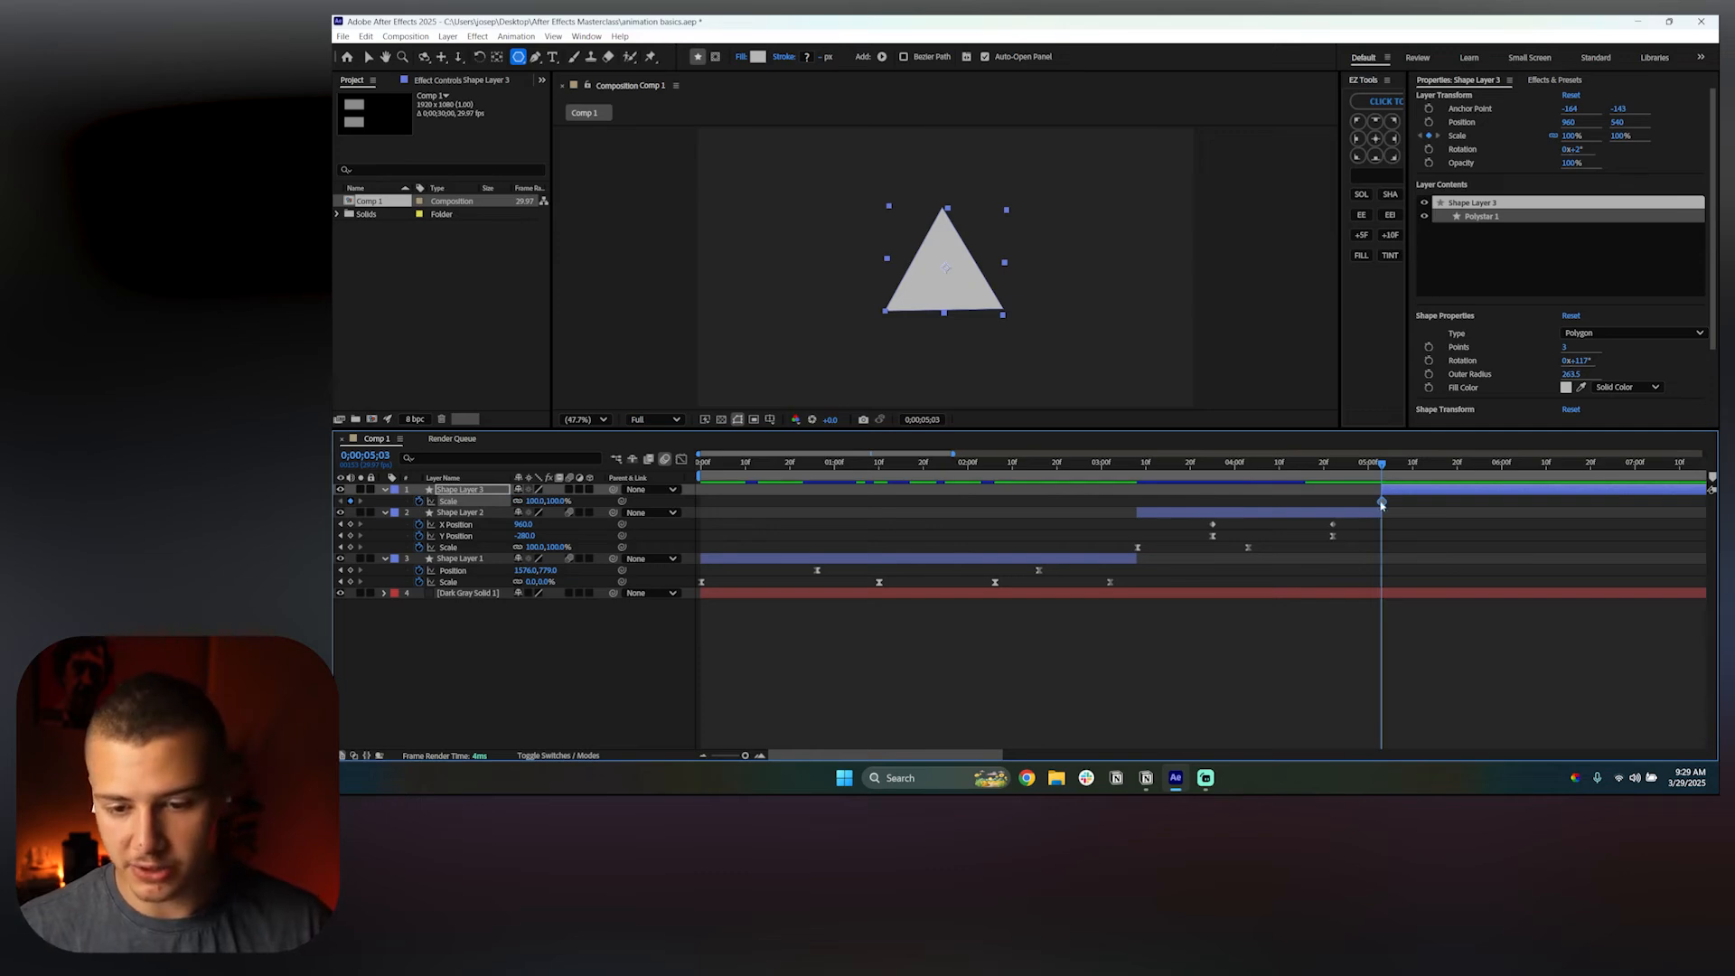
key("equal")
key("equal")
key("minus")
key("minus")
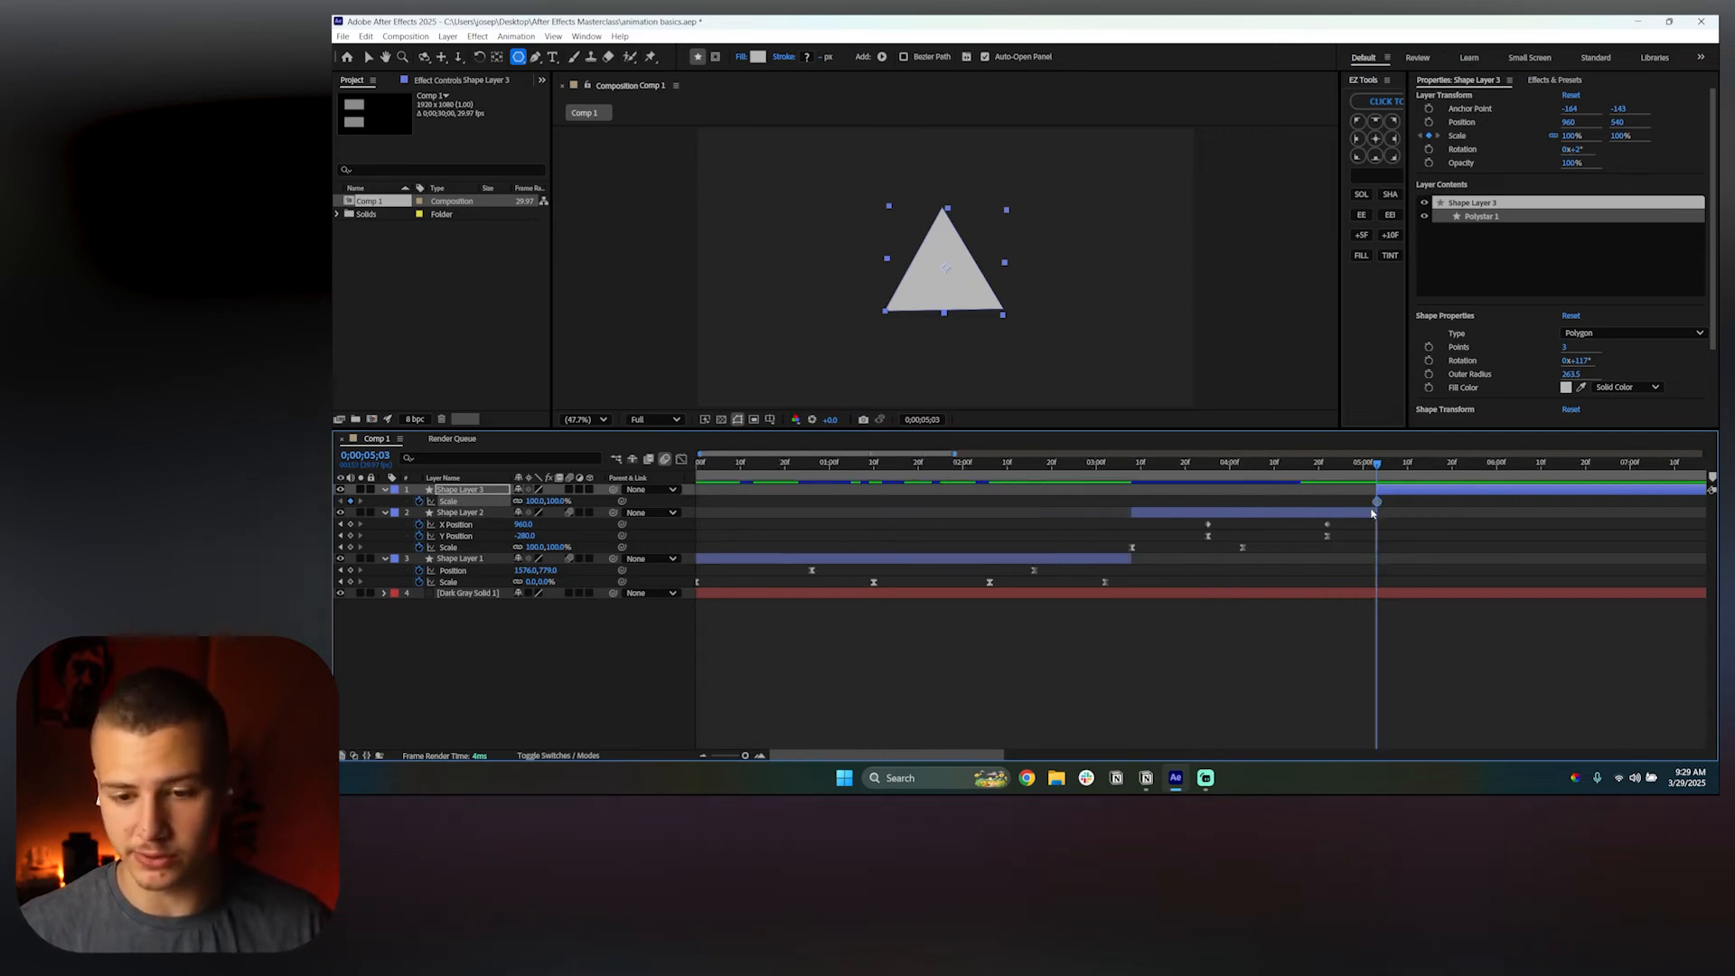
key("minus")
key("minus")
key("minus")
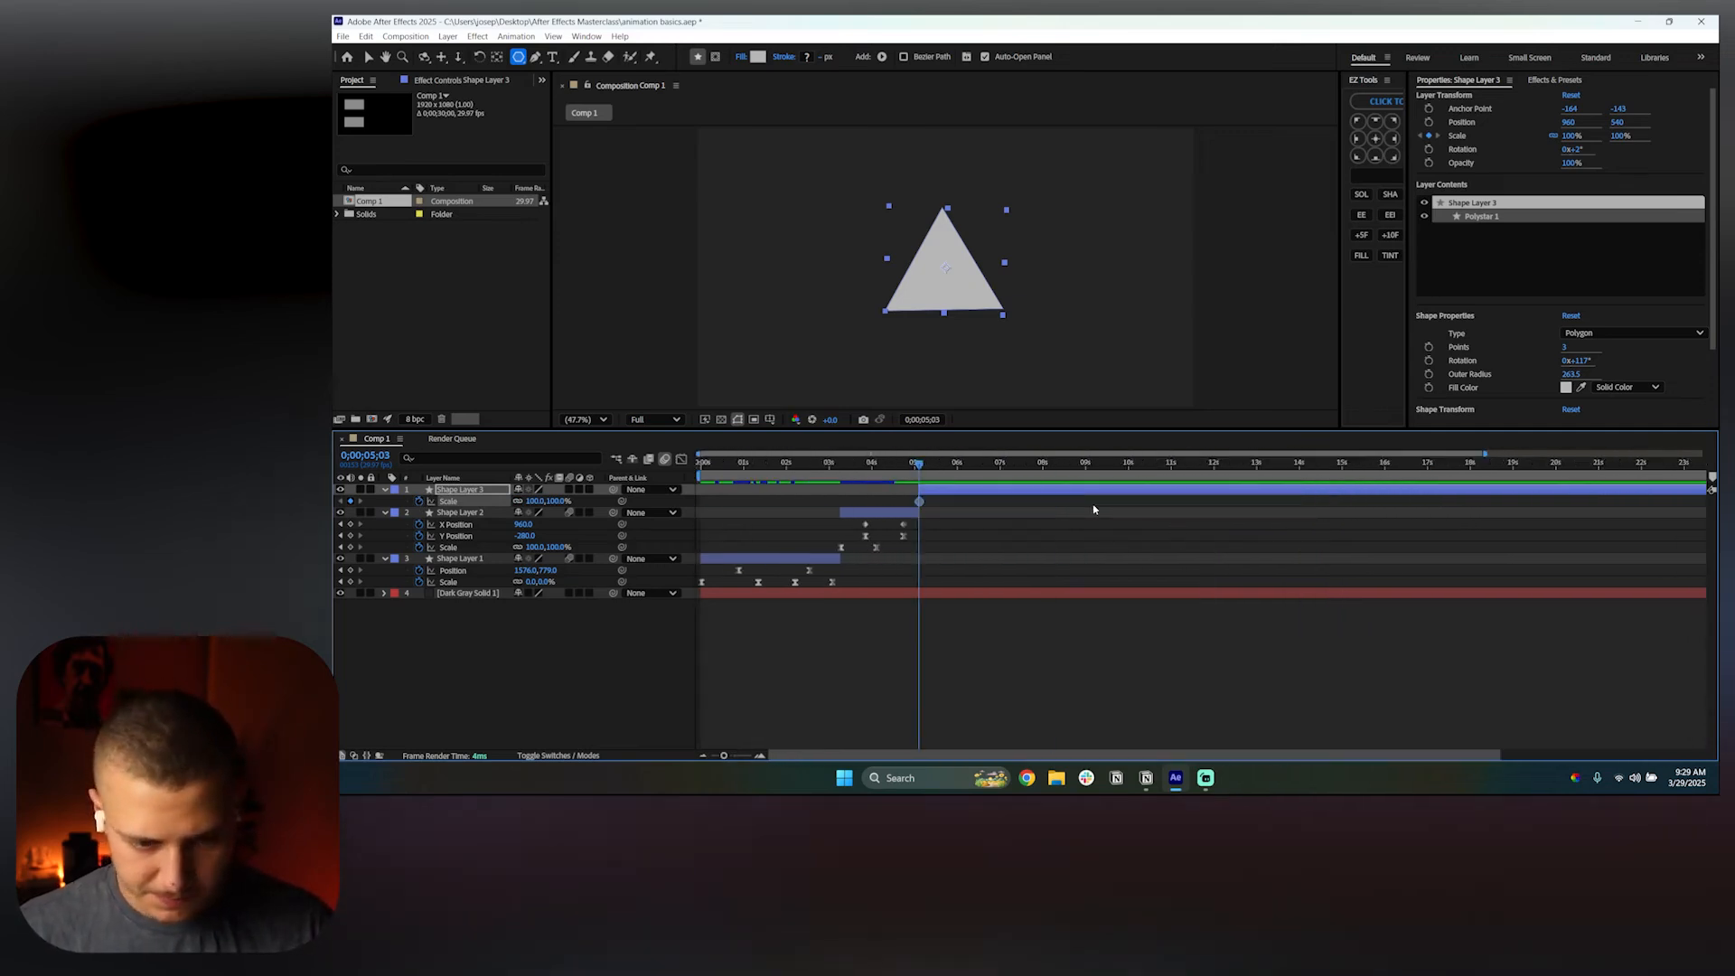
left_click_drag(921, 504, 956, 502)
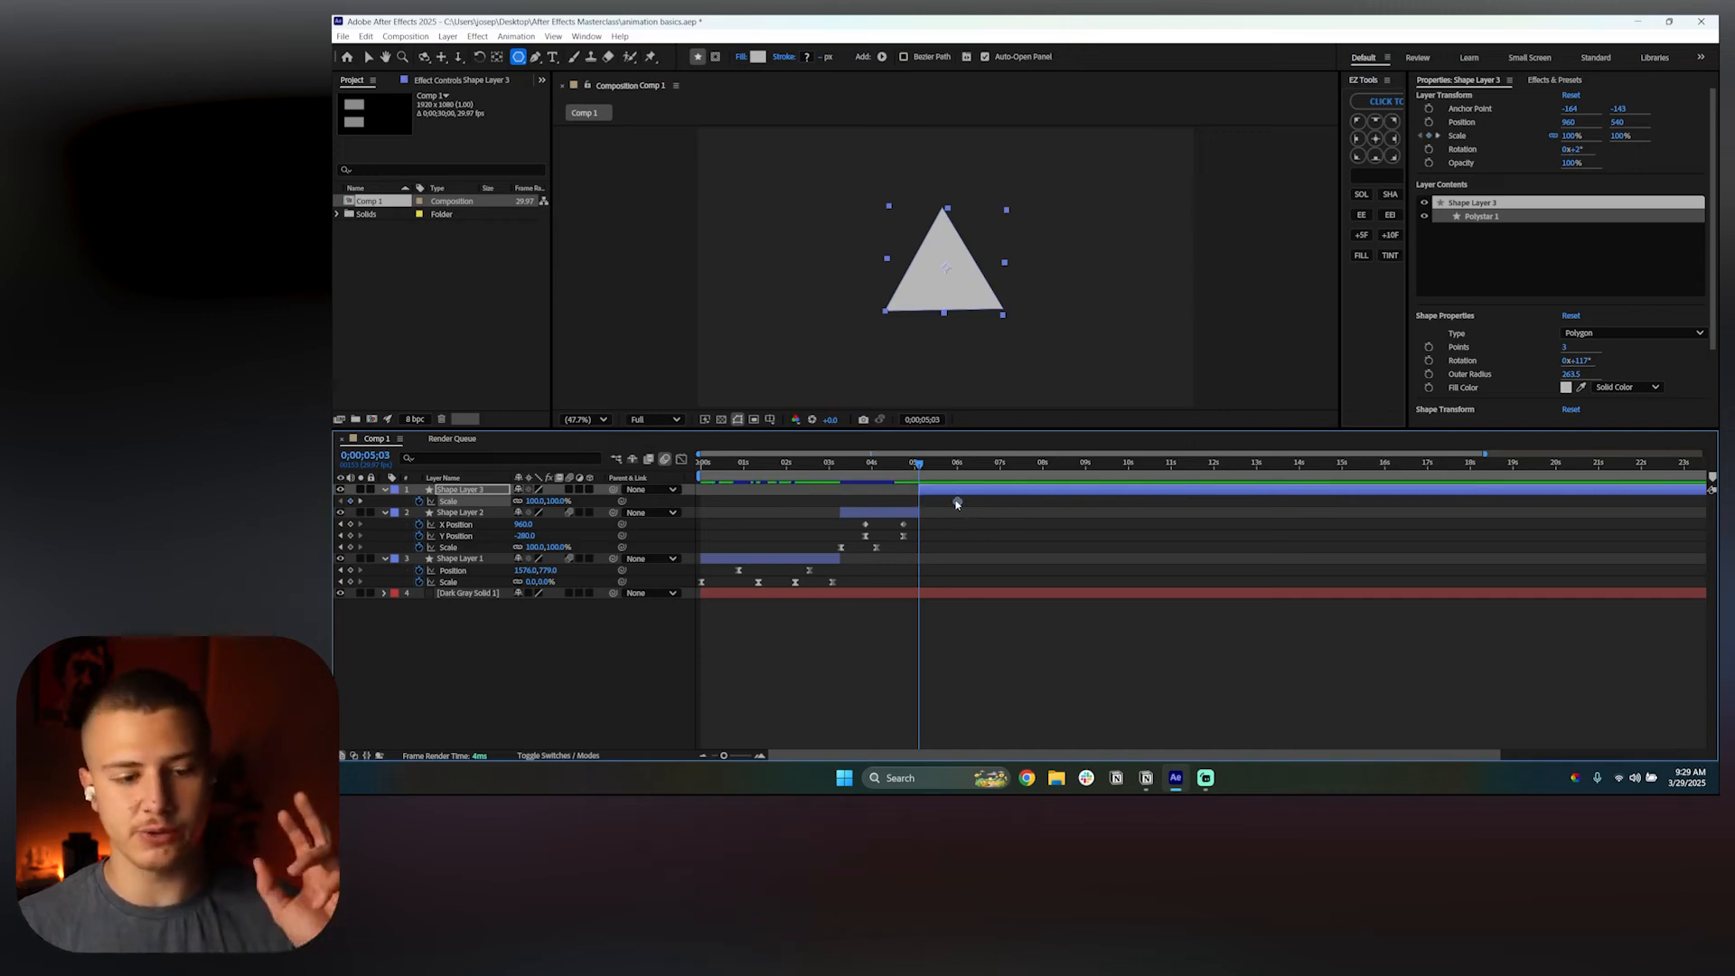
Set the triangle's Scale to 0% at 0;00;05;03 and play back the scale-in
left_click(538, 501)
type("0")
key("Return")
key("space")
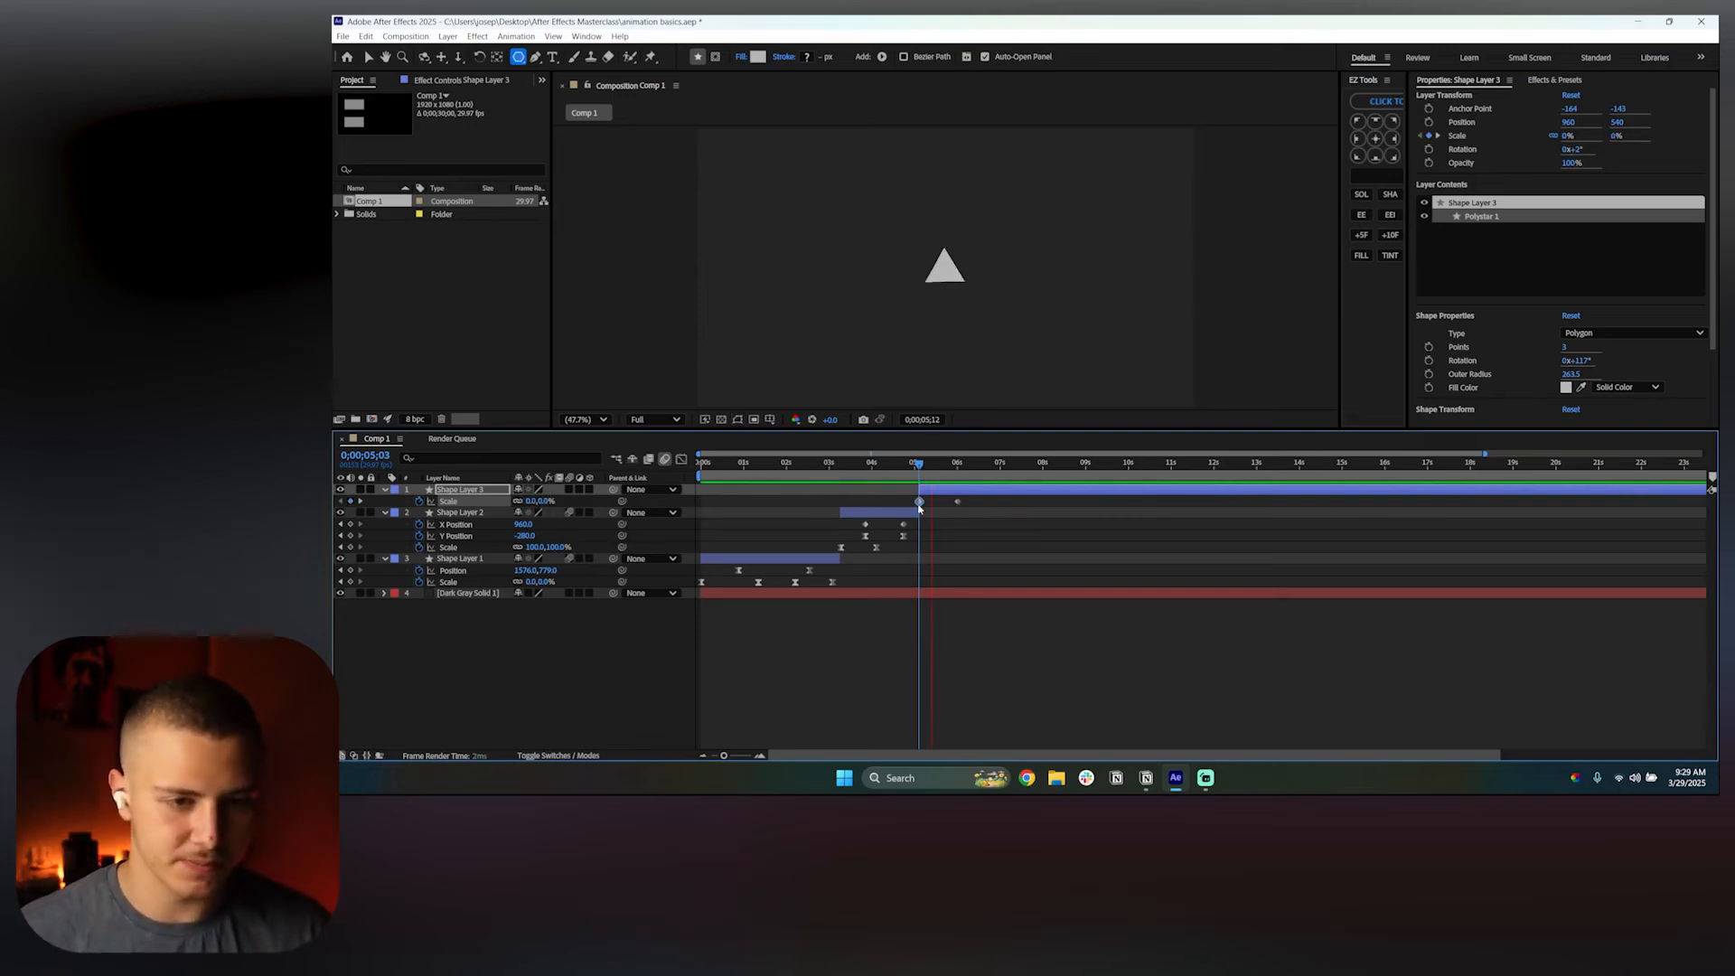
key("space")
Show the triangle's Scale curve in the Graph Editor, select both keyframes, and apply Easy Ease
left_click(681, 460)
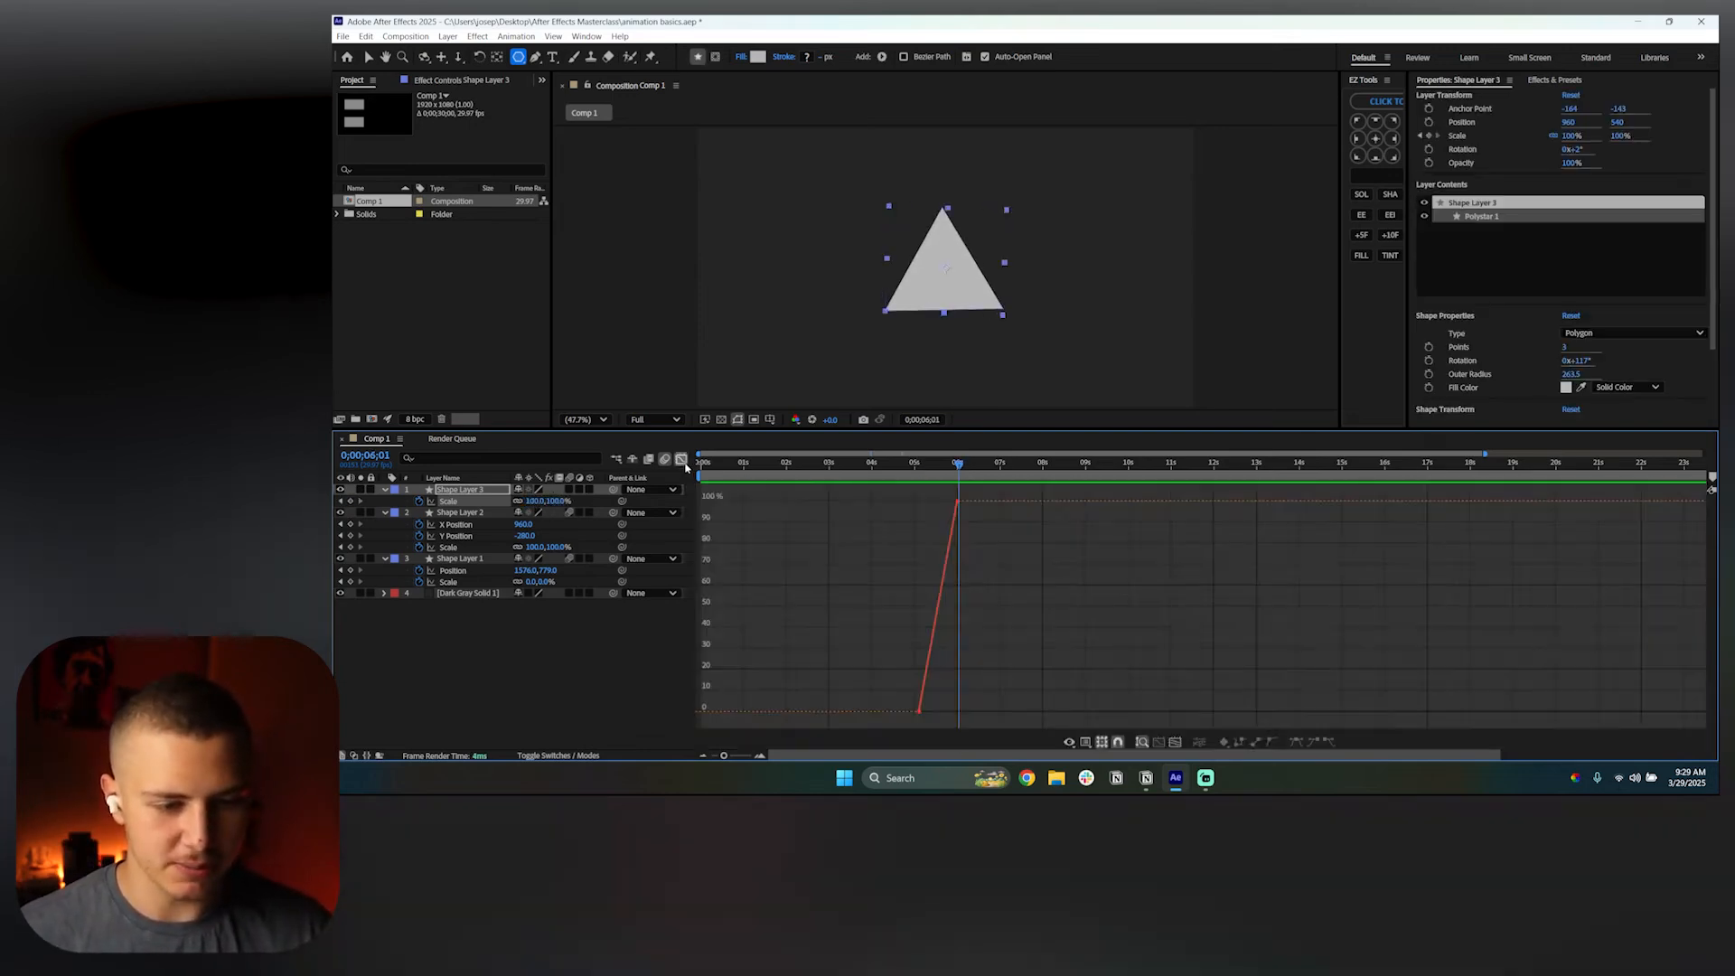
right_click(995, 539)
left_click(969, 497)
left_click_drag(967, 485, 871, 729)
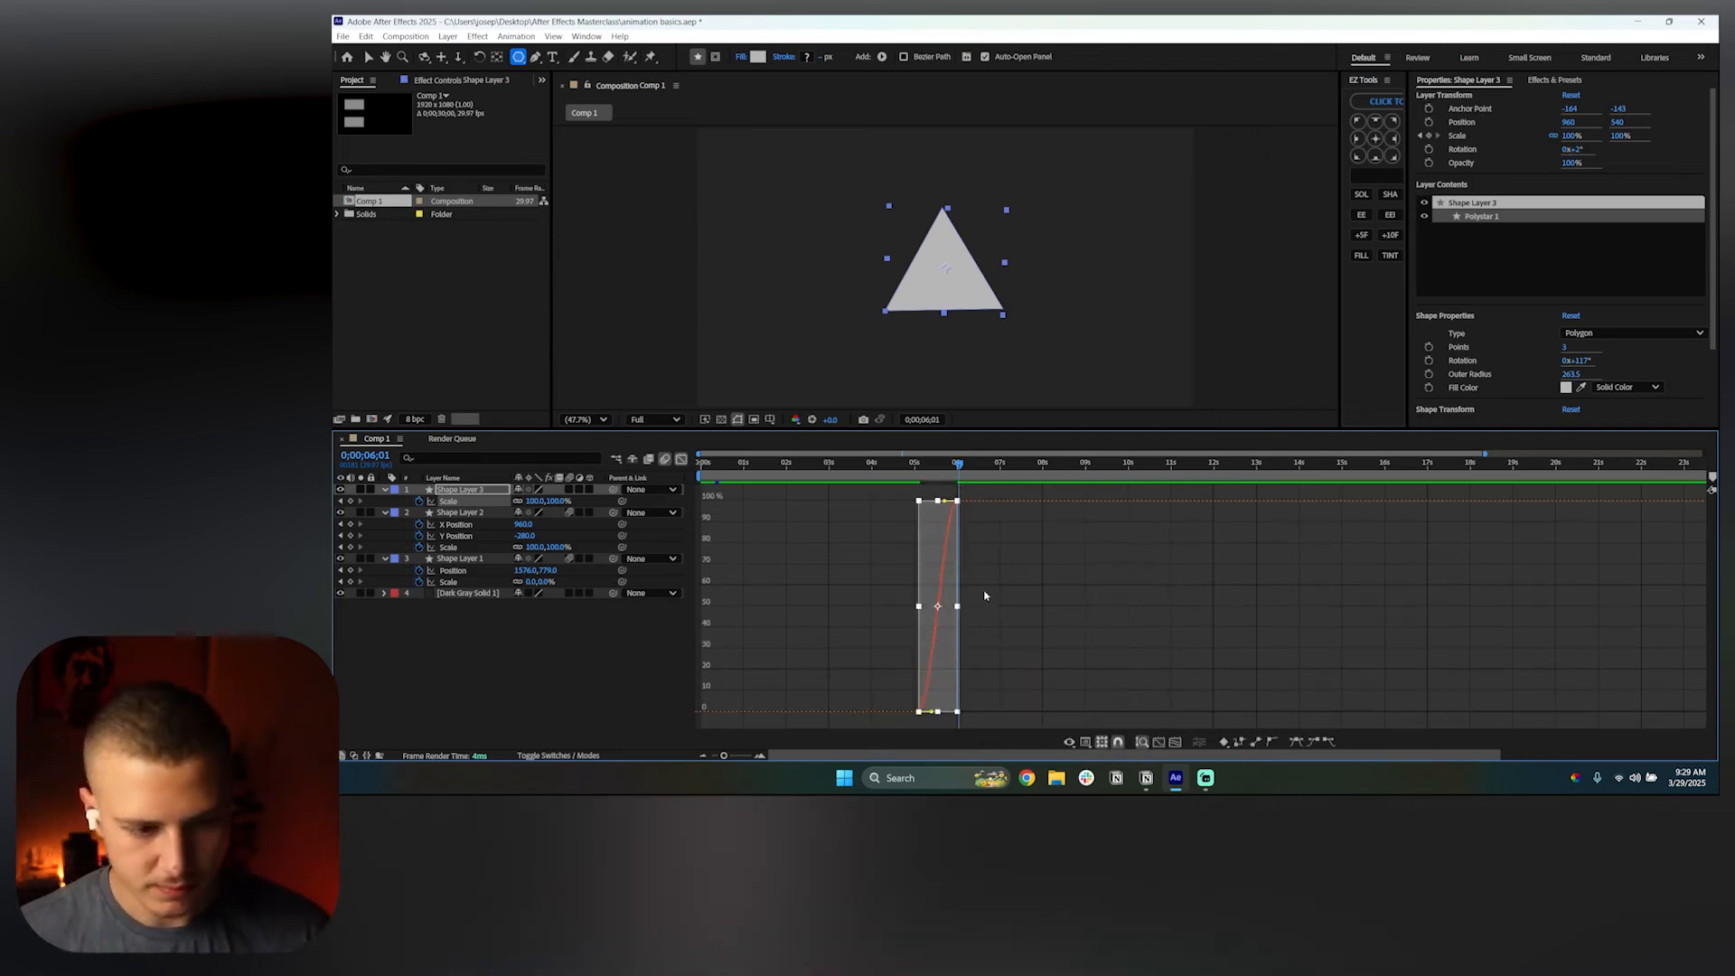
Easy Ease the triangle's Scale keyframes, stretch the last keyframe's handle far back for a fast start and soft landing, and preview the scale-in
key("F9")
scroll(912, 610, "up", 3)
left_click_drag(1178, 486, 946, 496)
left_click(1162, 550)
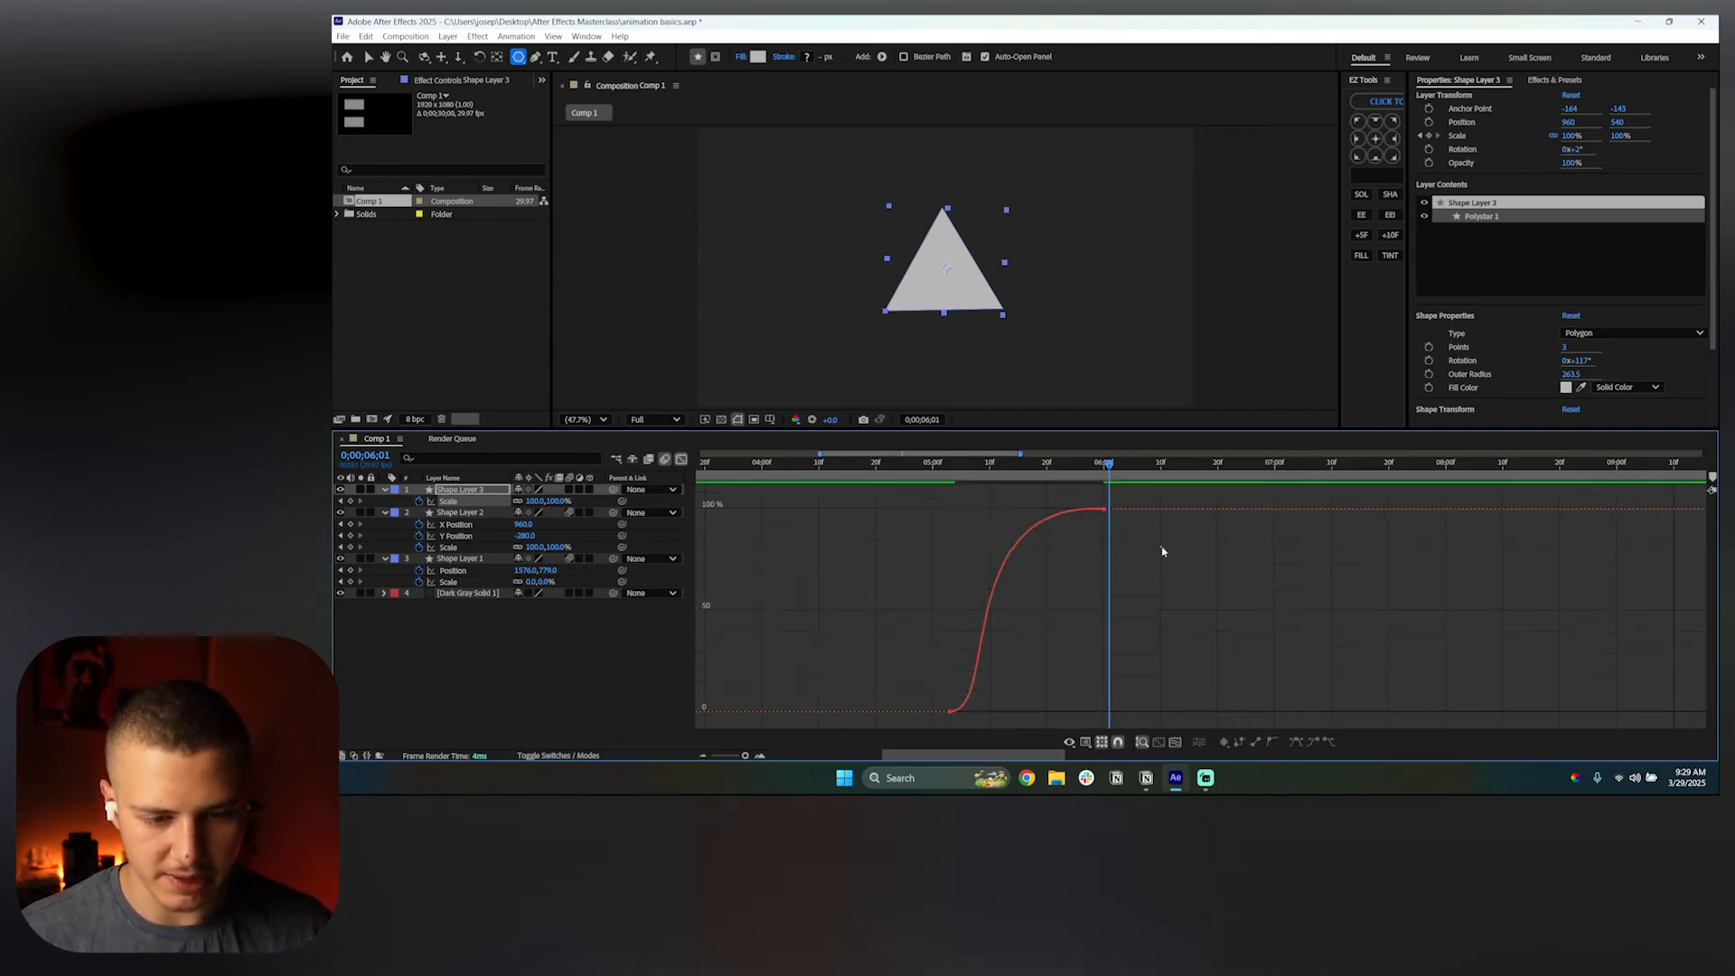
left_click(960, 478)
key("space")
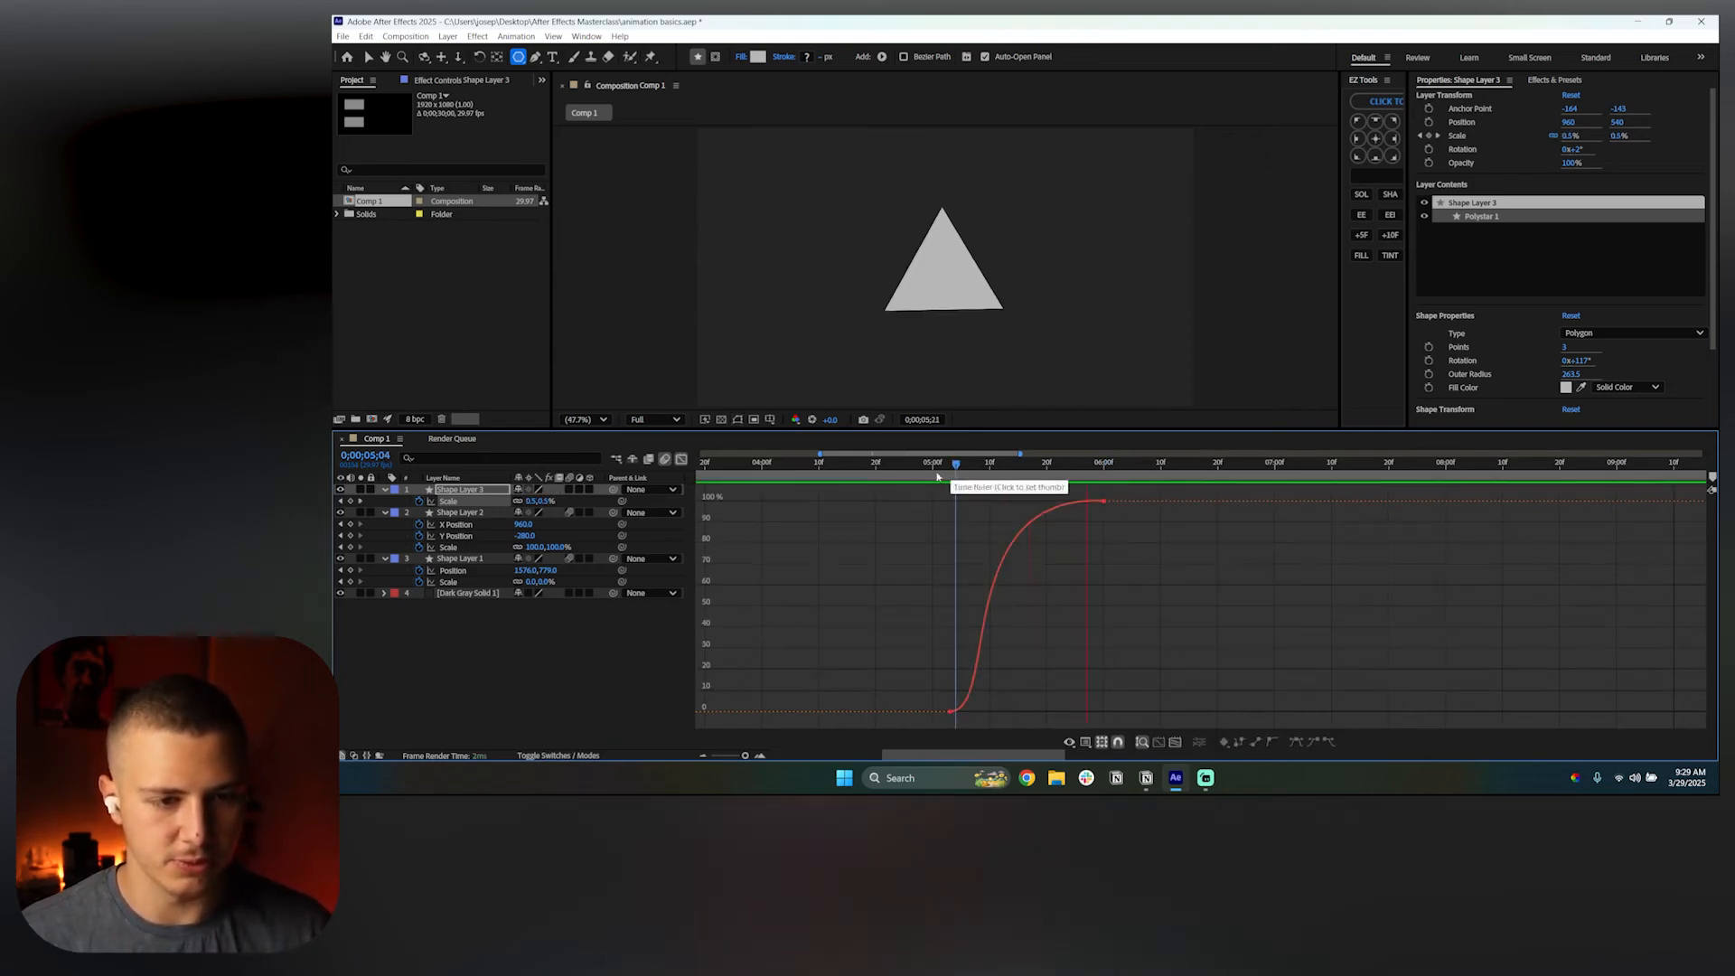
left_click(668, 457)
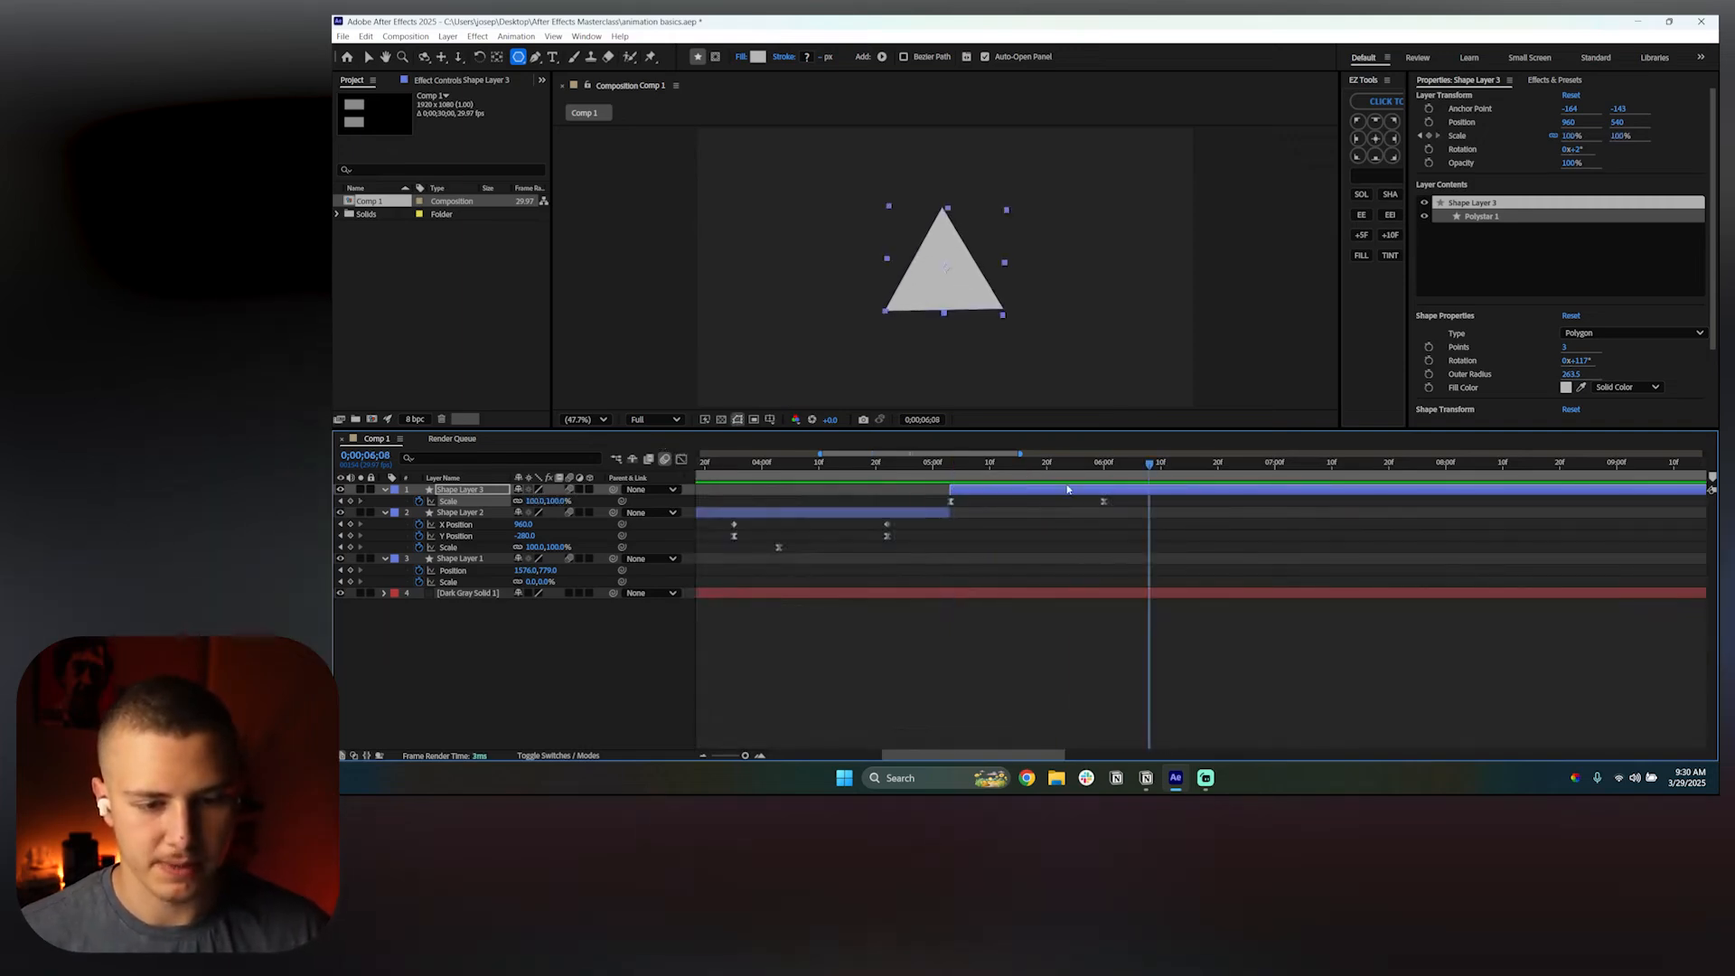
key("space")
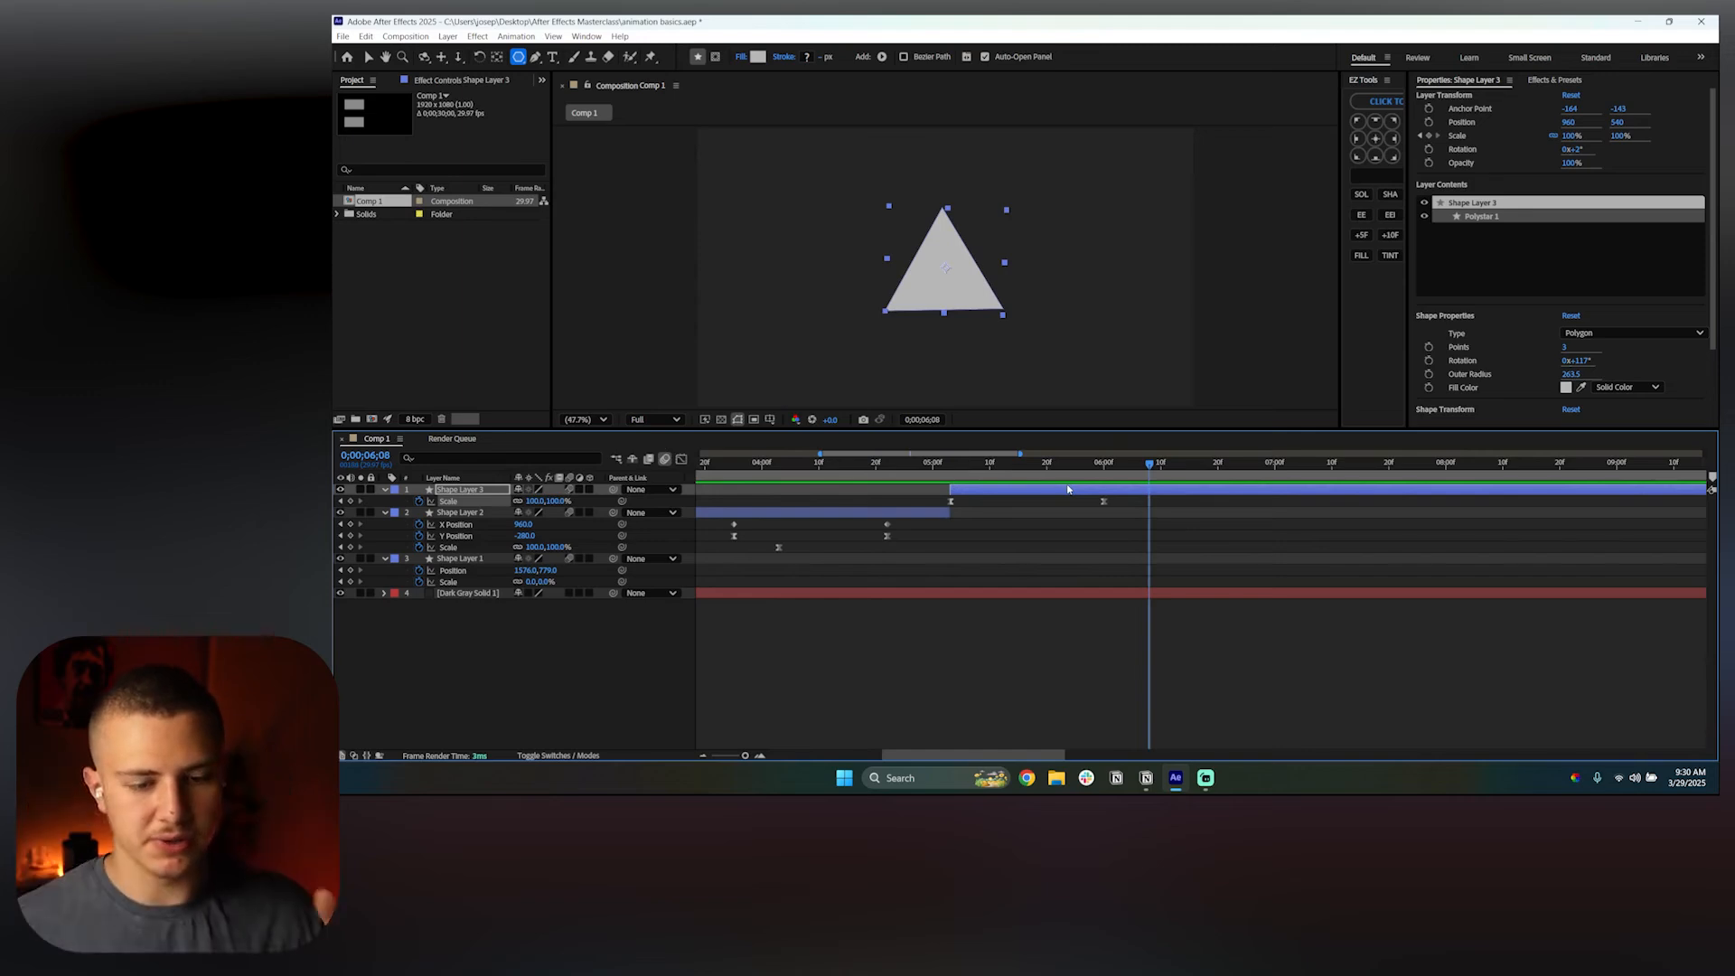
Add a Rotation keyframe to the triangle at 0;00;06;08 and set it to 3° so its base is level
key("r")
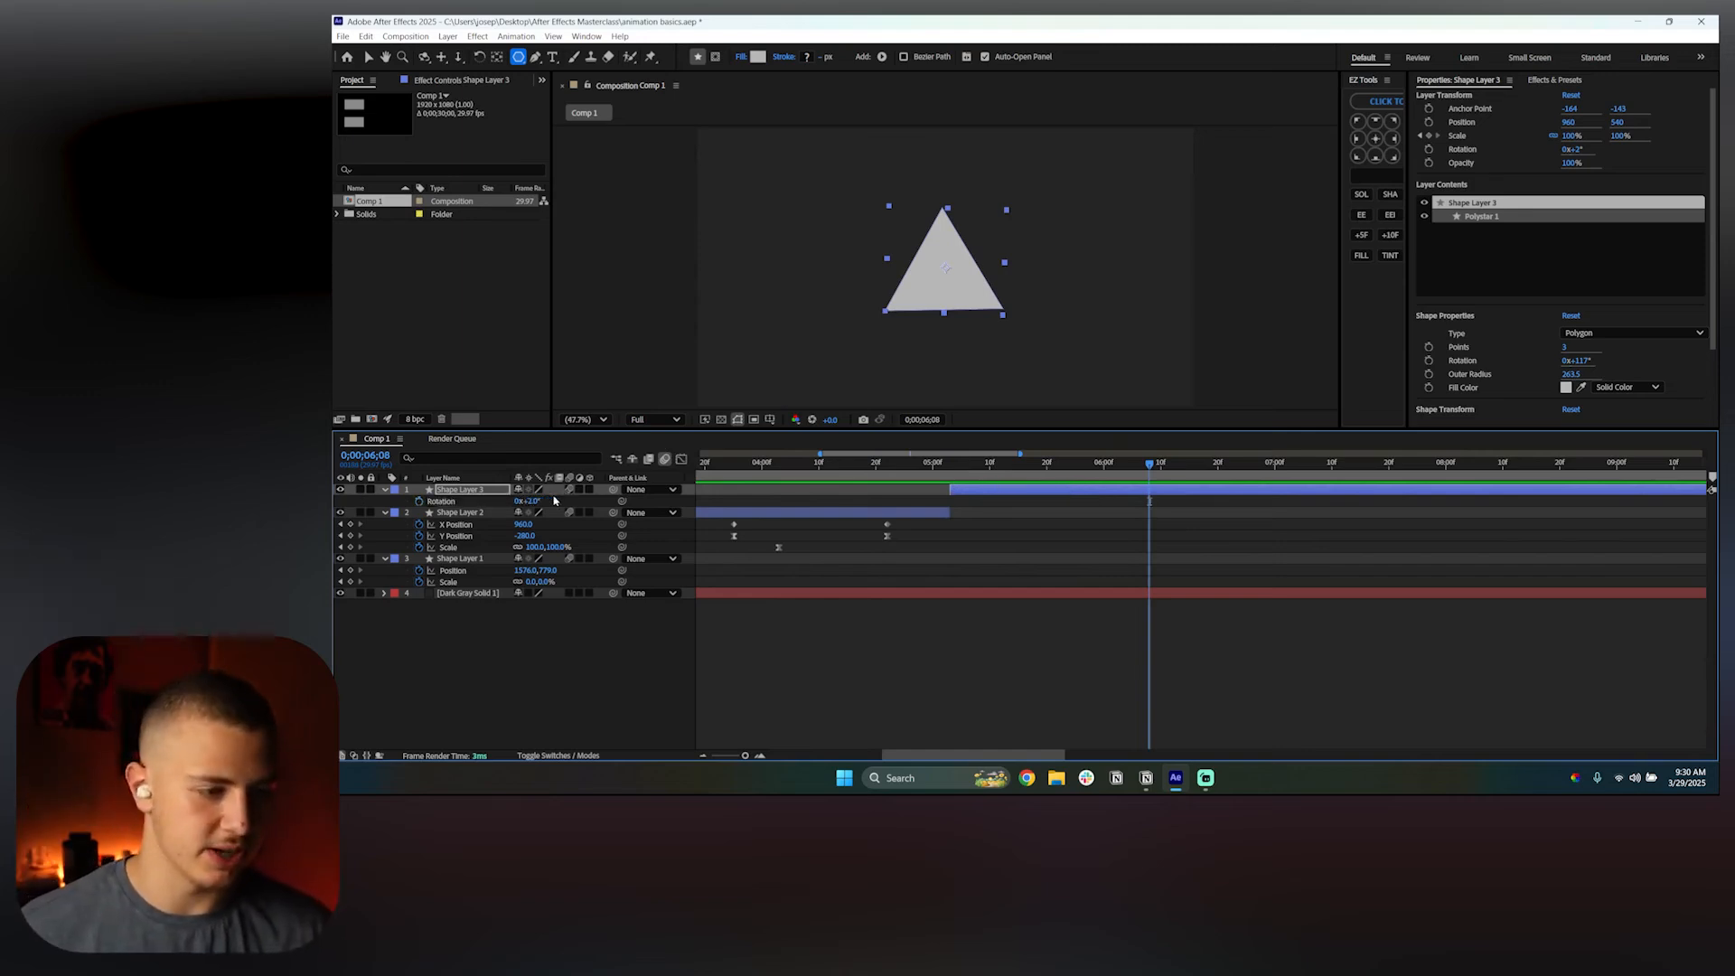
left_click(419, 501)
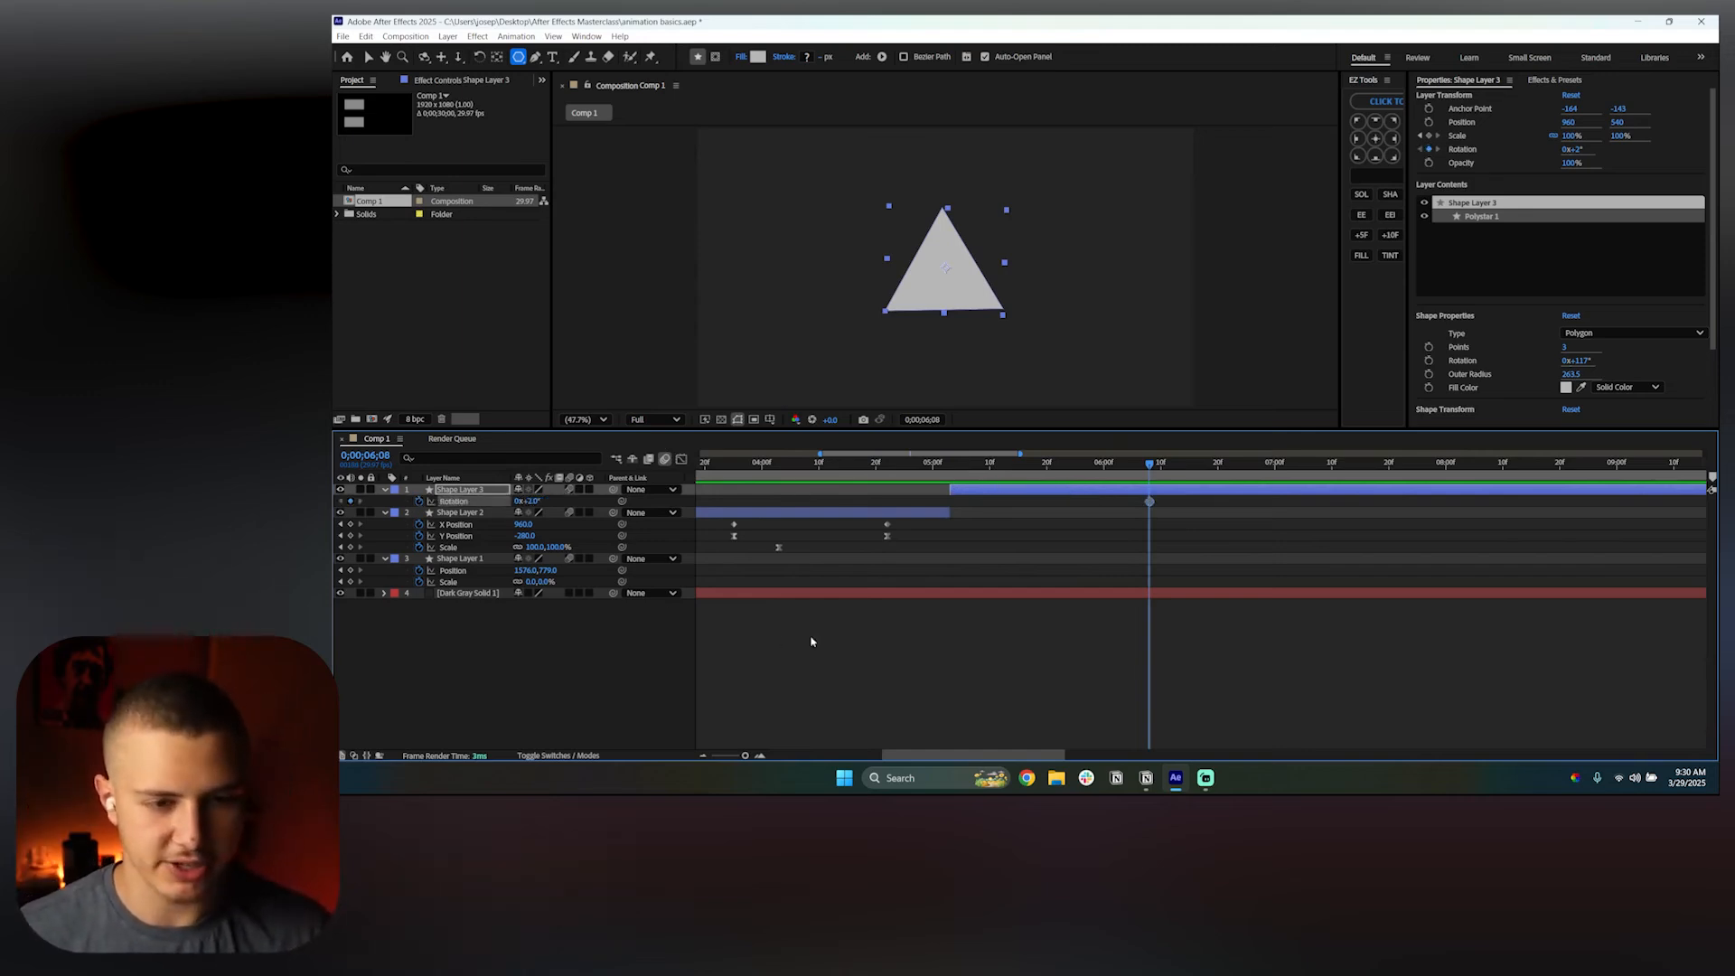
left_click(530, 501)
type("0")
key("Return")
left_click_drag(535, 501, 540, 501)
left_click(804, 683)
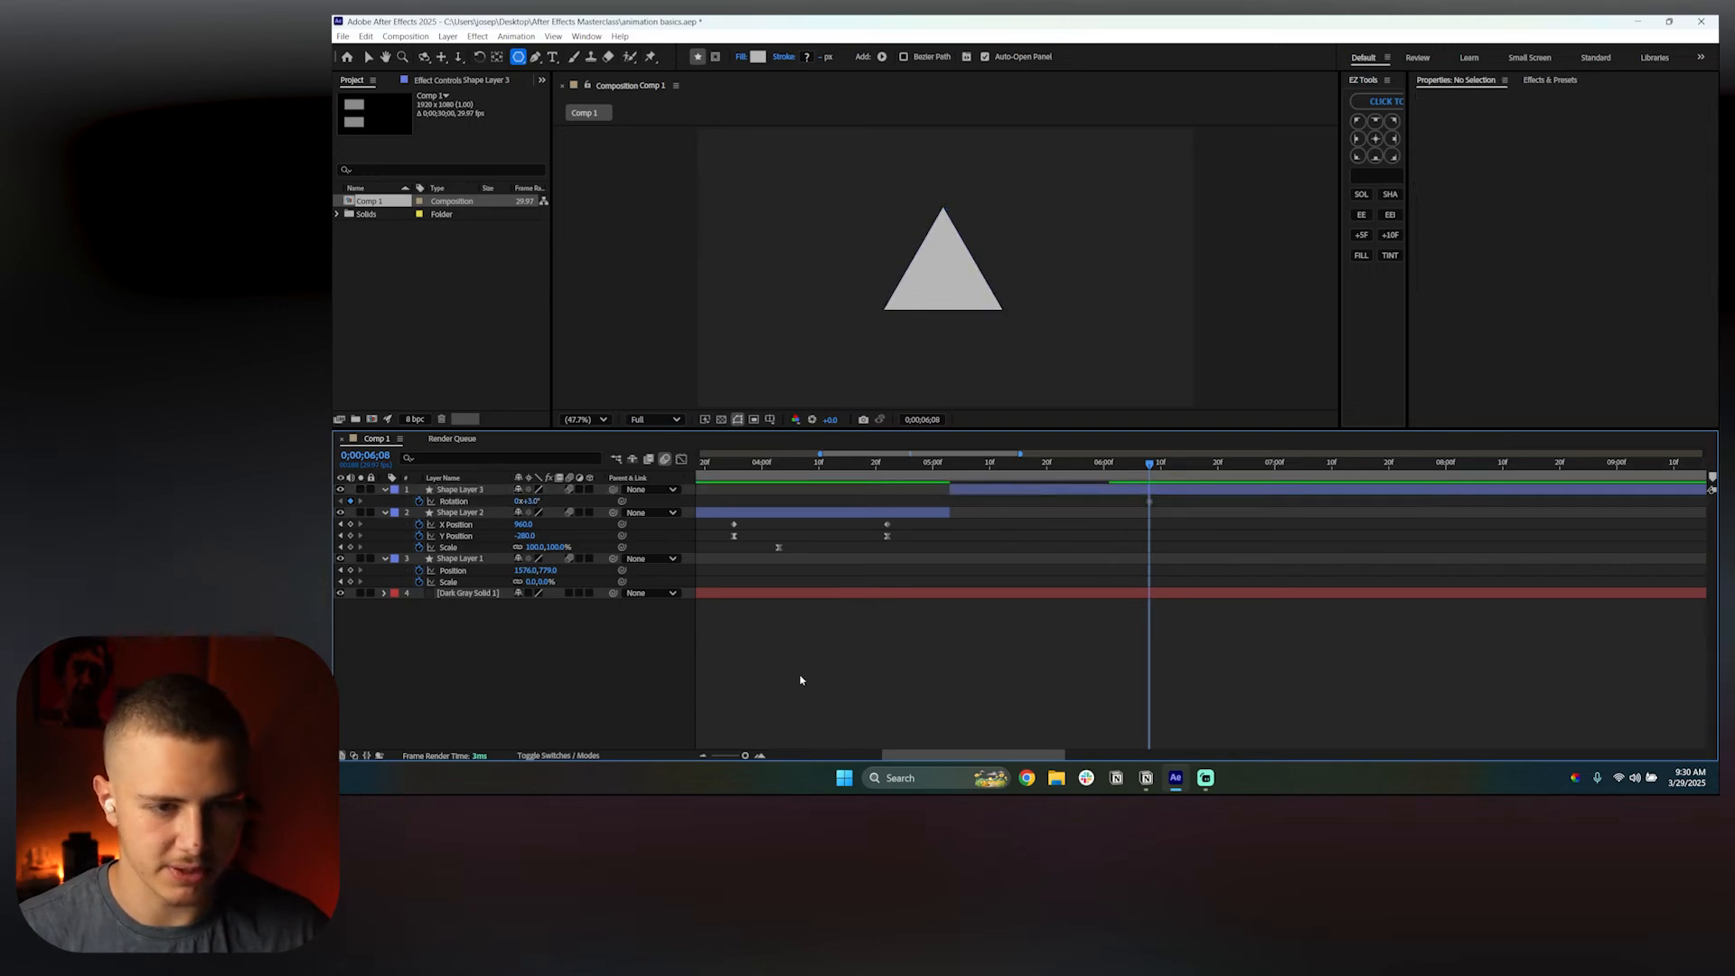
Set the triangle's Rotation to -1x-3° at 0;00;07;28 for a full counterclockwise turn and preview the spin
left_click(1145, 488)
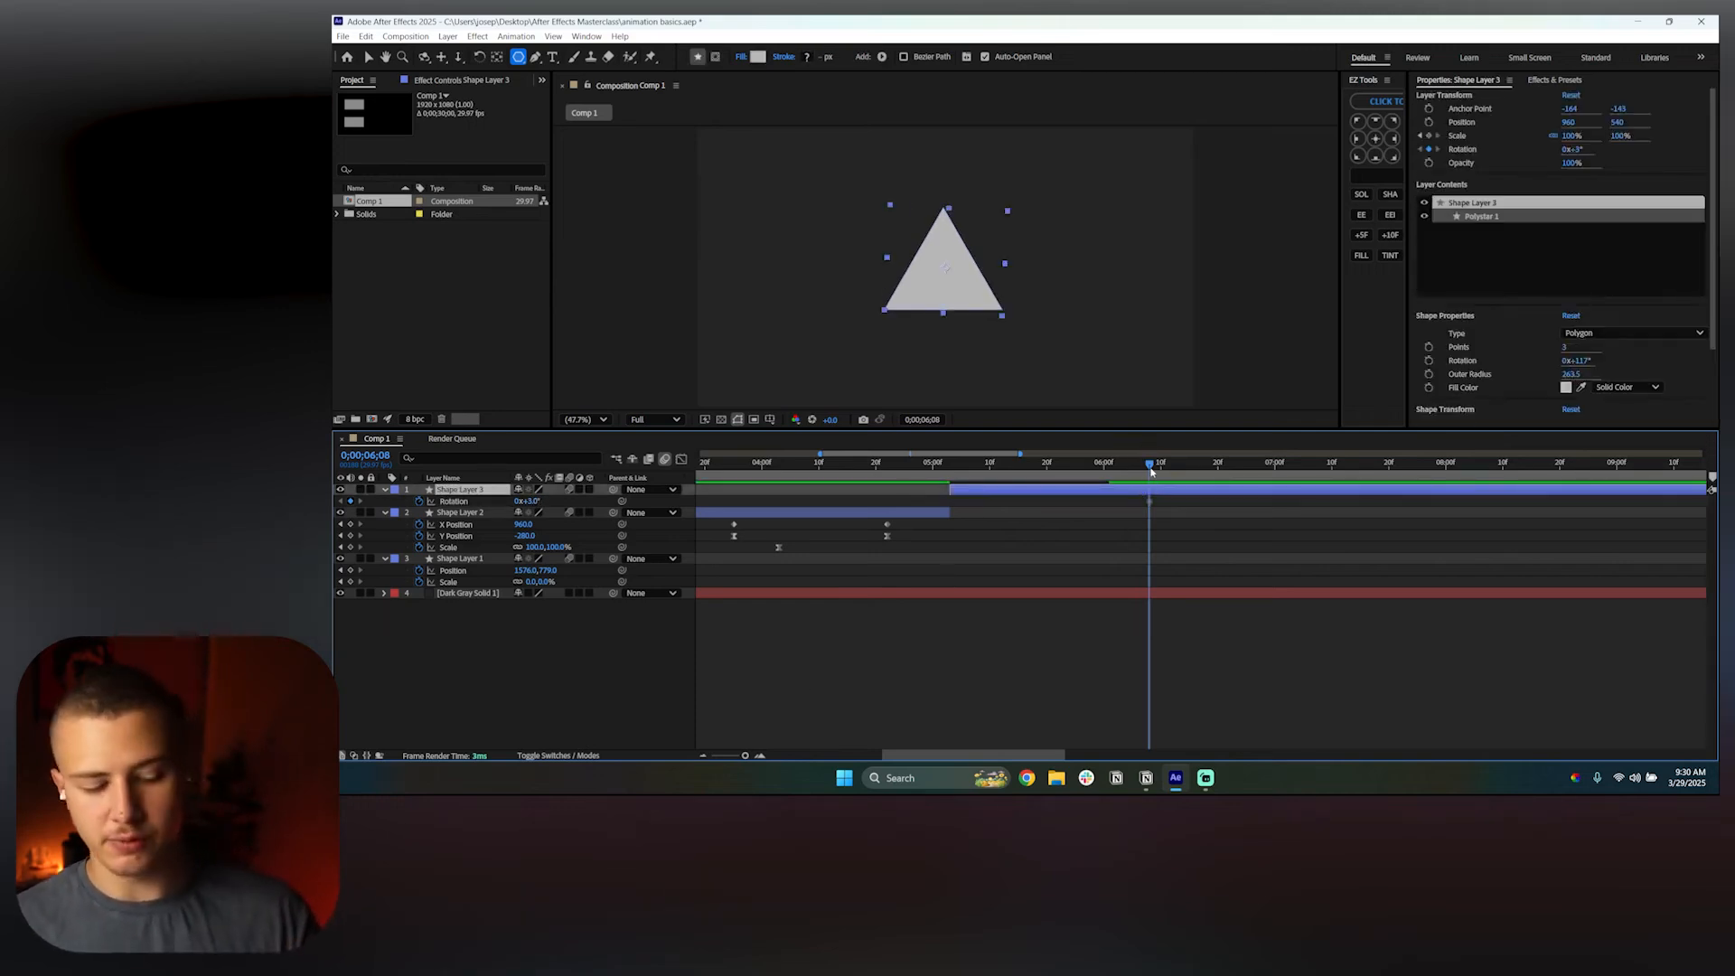
key("semicolon")
left_click_drag(910, 465, 966, 468)
left_click_drag(533, 501, 333, 550)
mouse_move(909, 467)
left_mouse_down()
mouse_move(963, 469)
mouse_move(887, 479)
left_mouse_up()
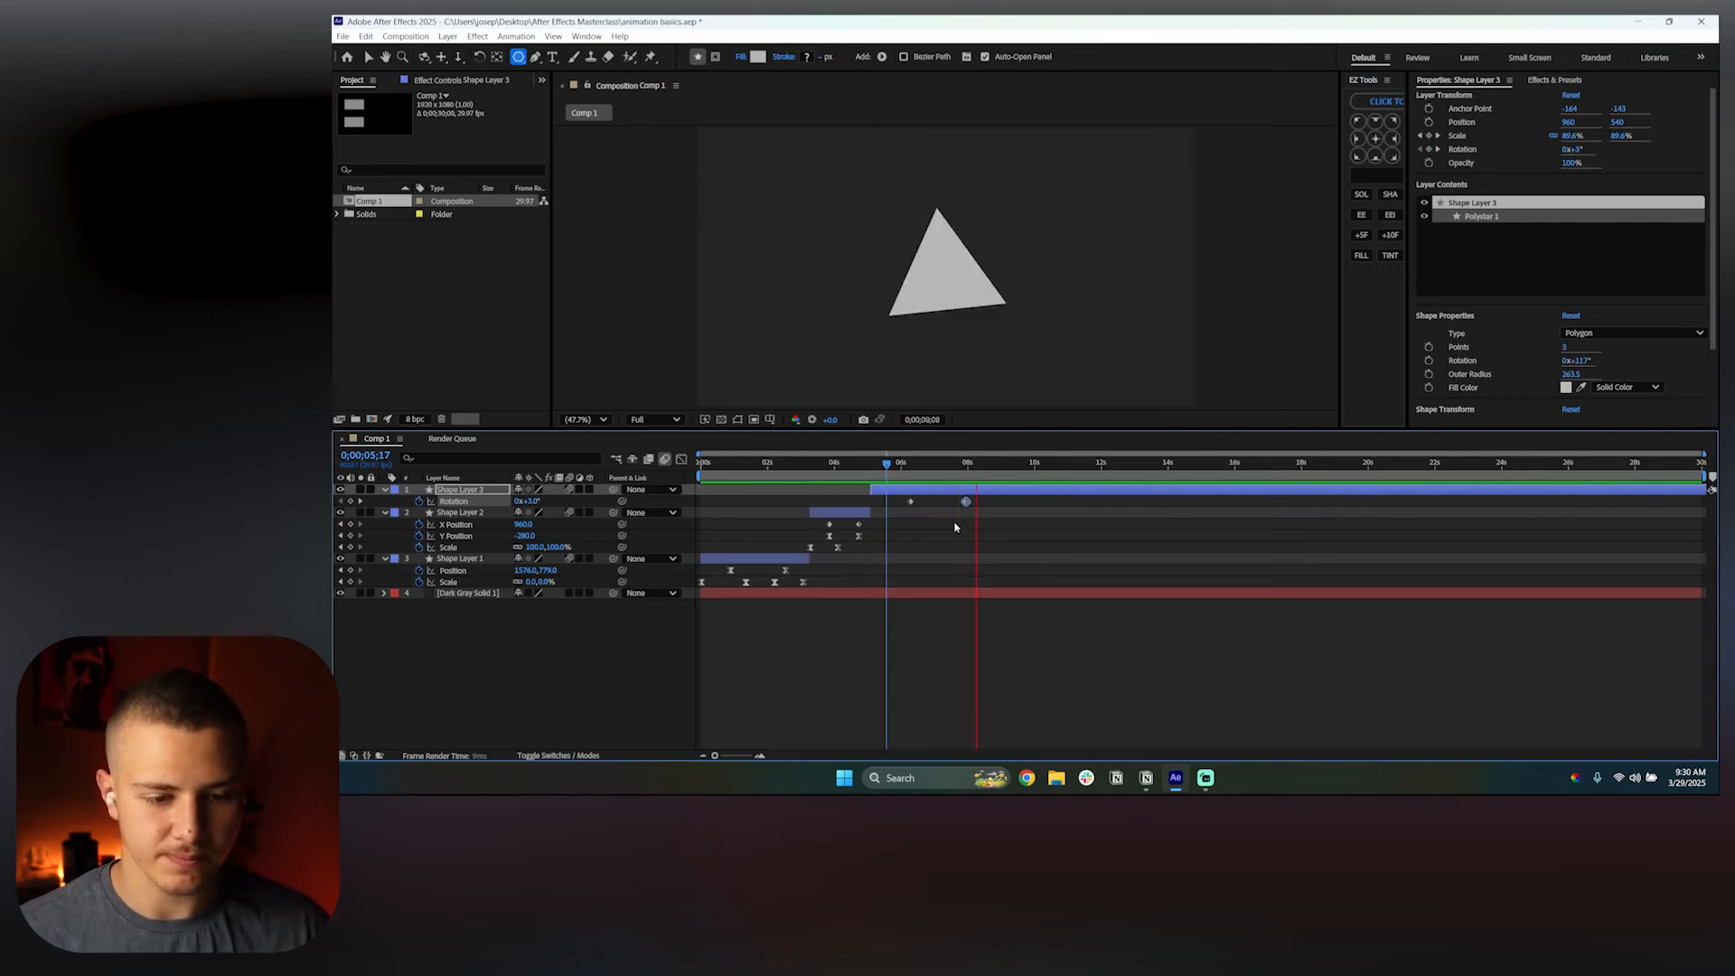
Show the triangle's Rotation curve in the Graph Editor, select both keyframes, and apply Easy Ease
left_click(942, 471)
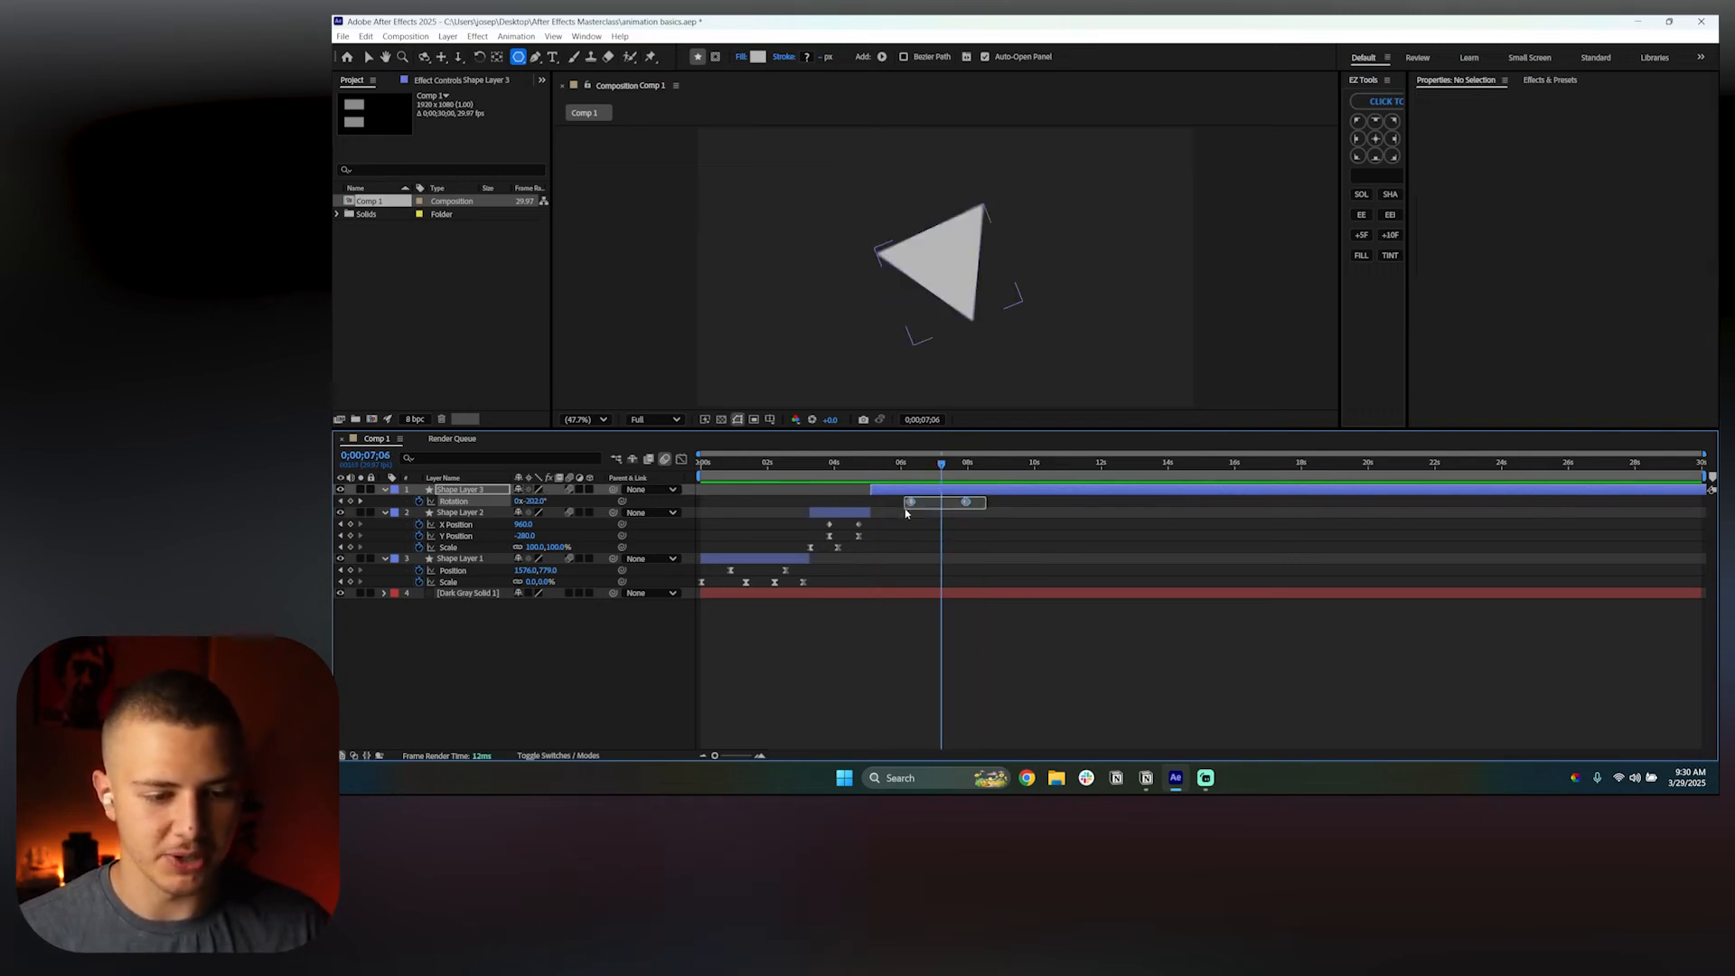
left_click(680, 459)
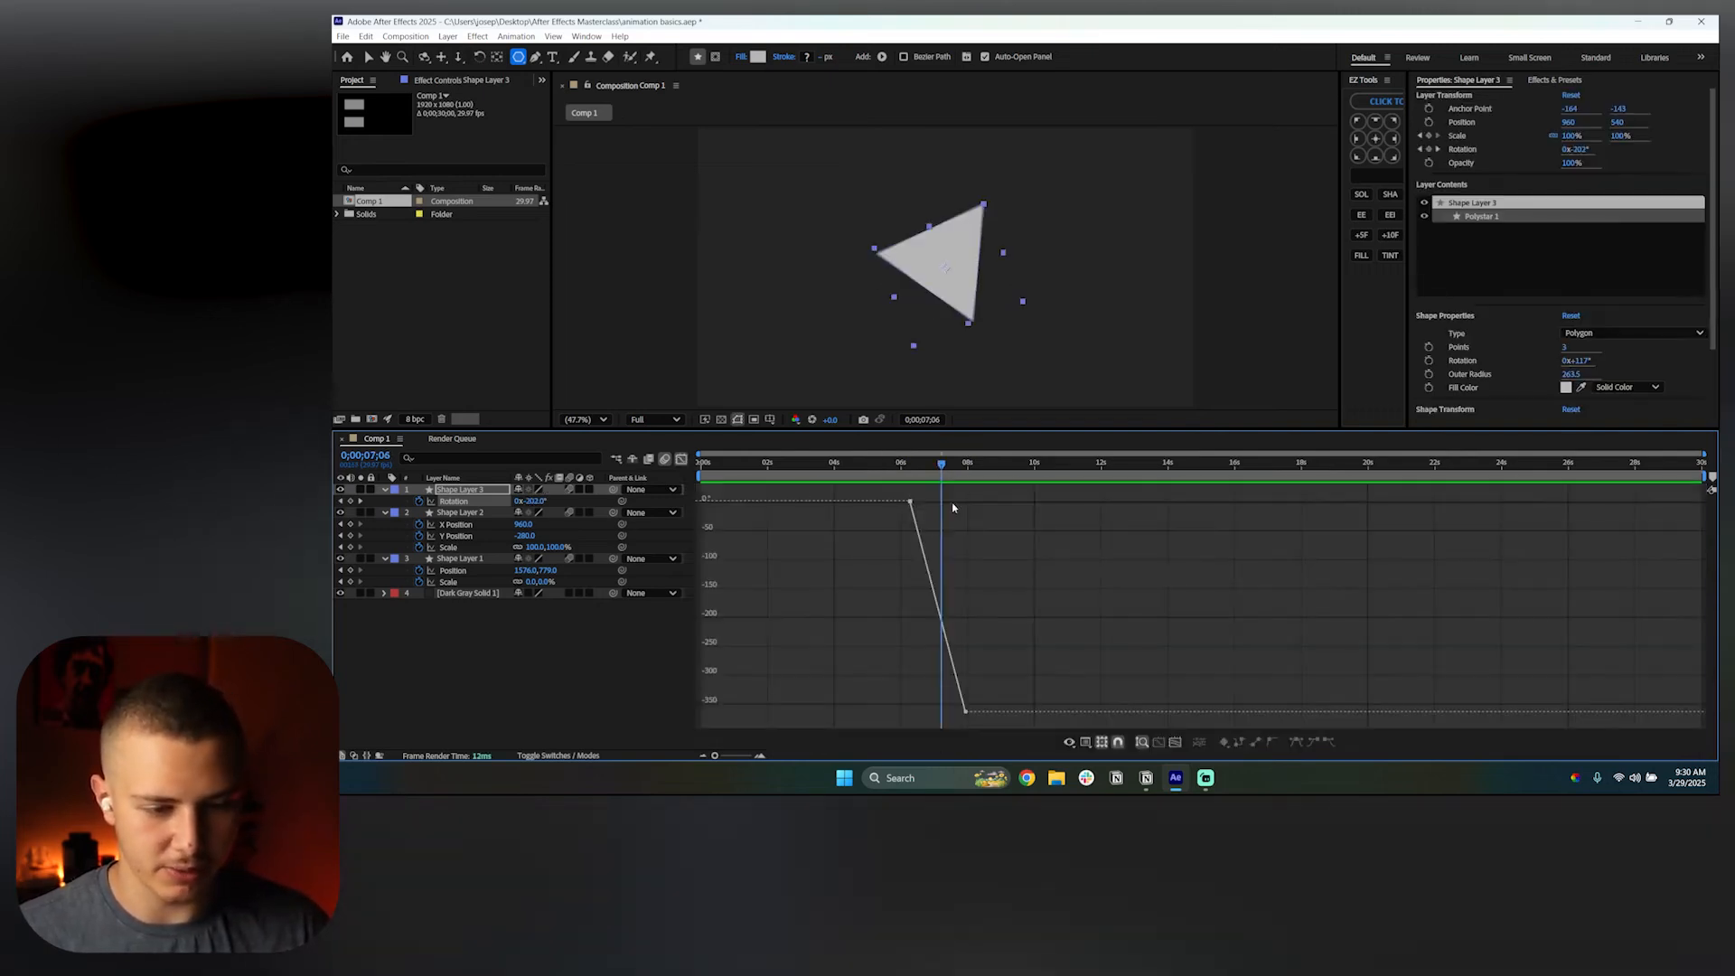
right_click(947, 504)
left_click(1025, 596)
left_click_drag(893, 492, 990, 727)
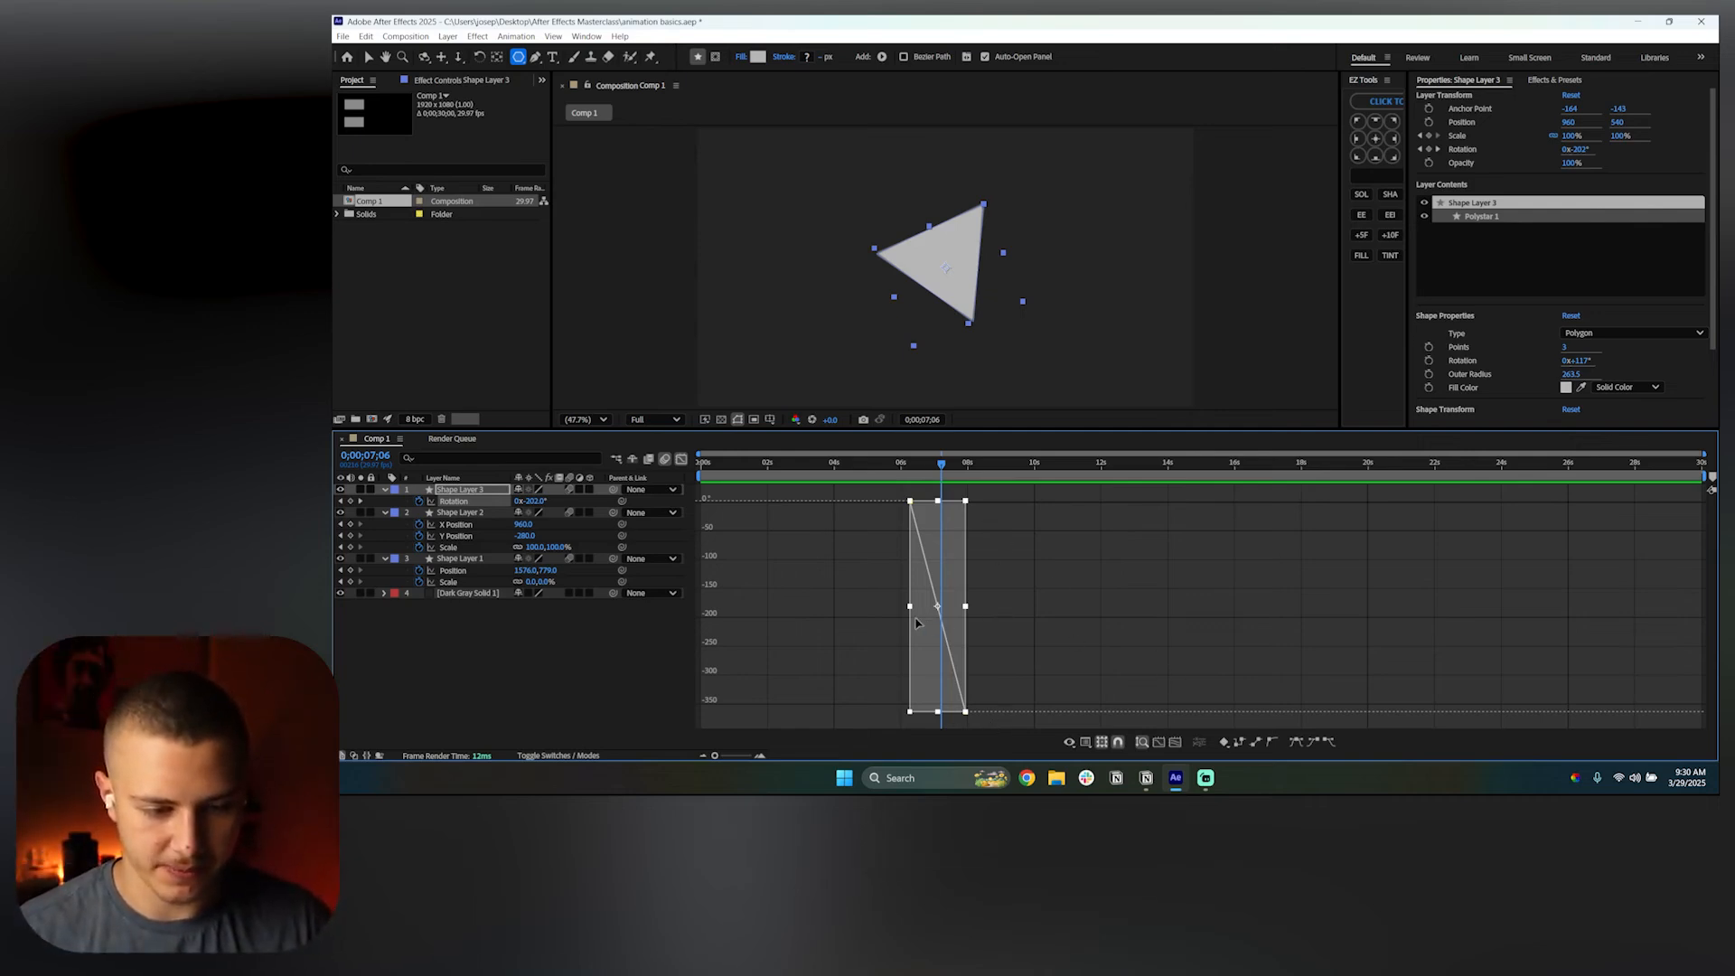
key("F9")
scroll(922, 622, "up", 2)
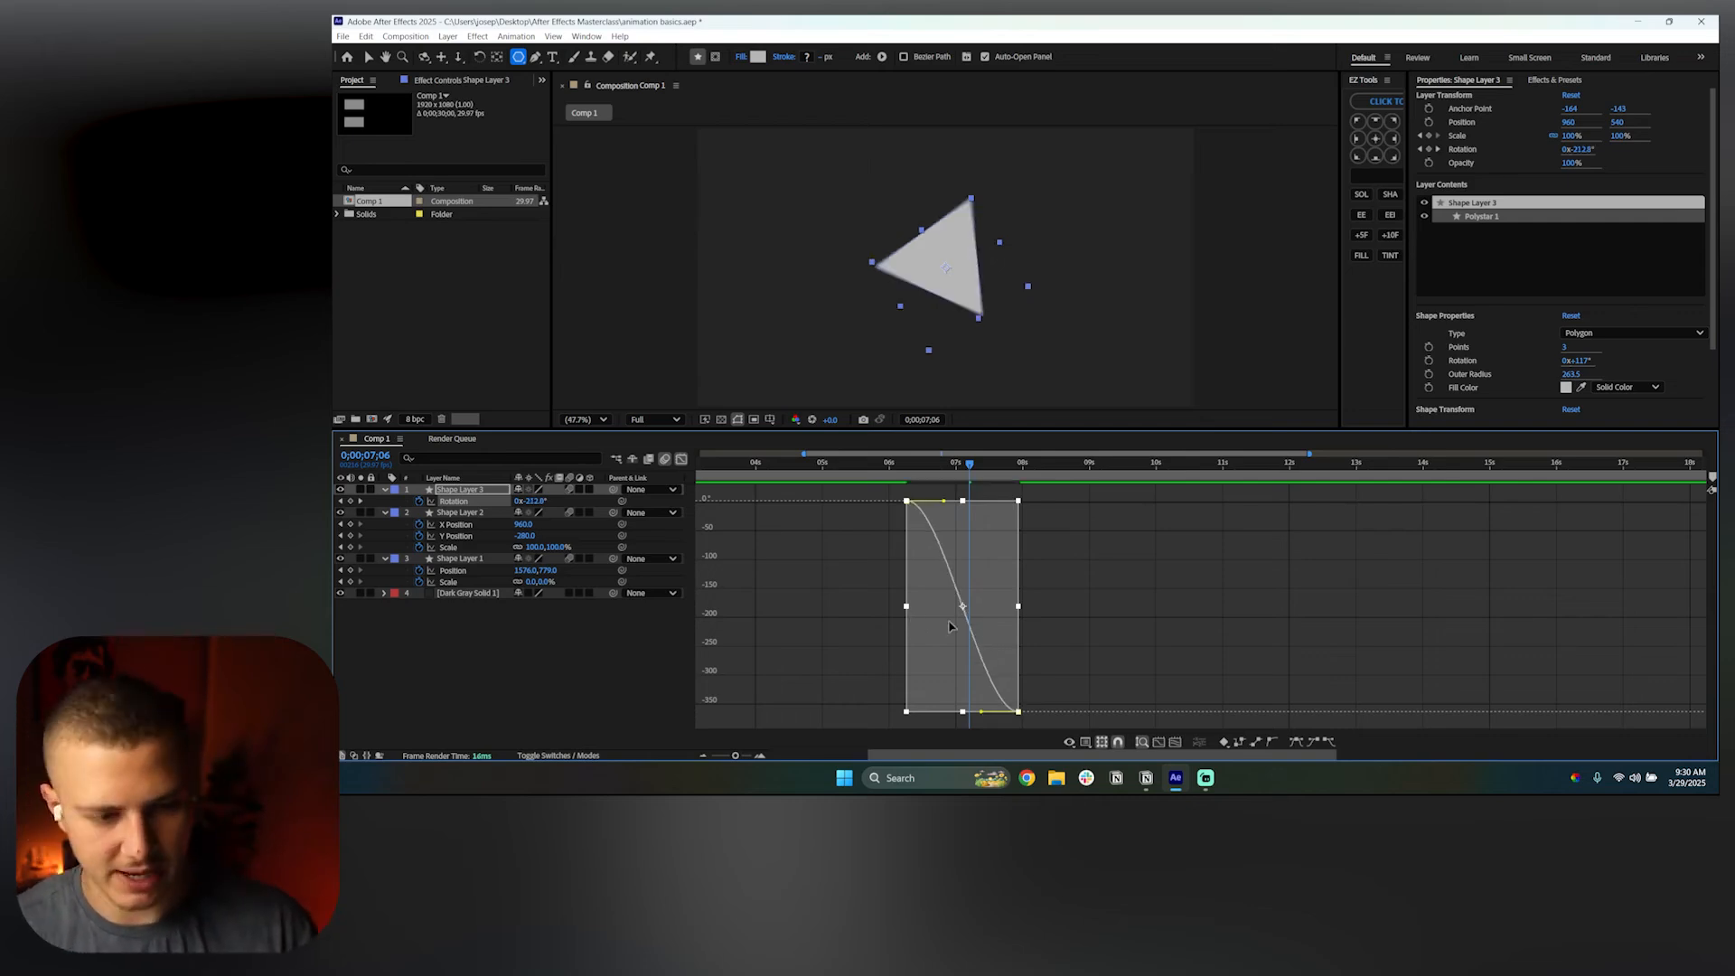
Lengthen the first Rotation keyframe's handle and tilt it slightly upward for a small wind-up, then play back the spin
left_click(902, 524)
scroll(903, 524, "up", 2)
left_click(938, 504)
left_click_drag(985, 505, 1039, 497)
left_click(910, 470)
key("space")
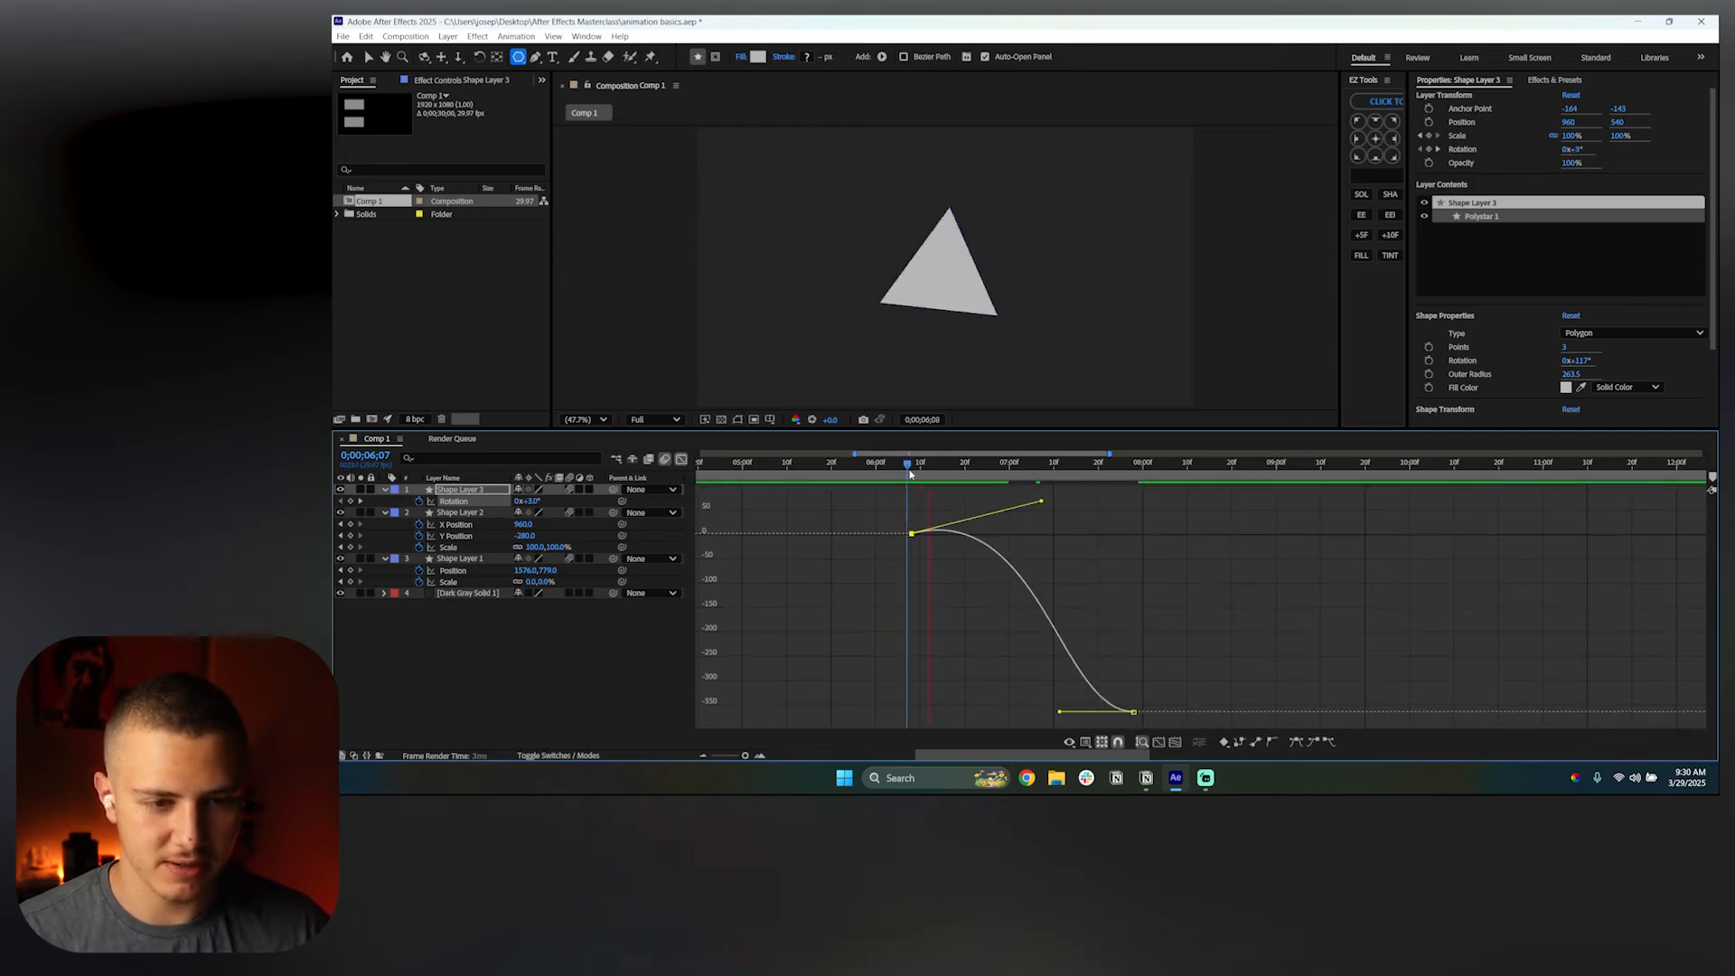
key("space")
Stretch the last Rotation keyframe's handle far back toward the first keyframe for a long ease-out and play back the spin
left_click_drag(1060, 709, 940, 712)
left_click(1111, 620)
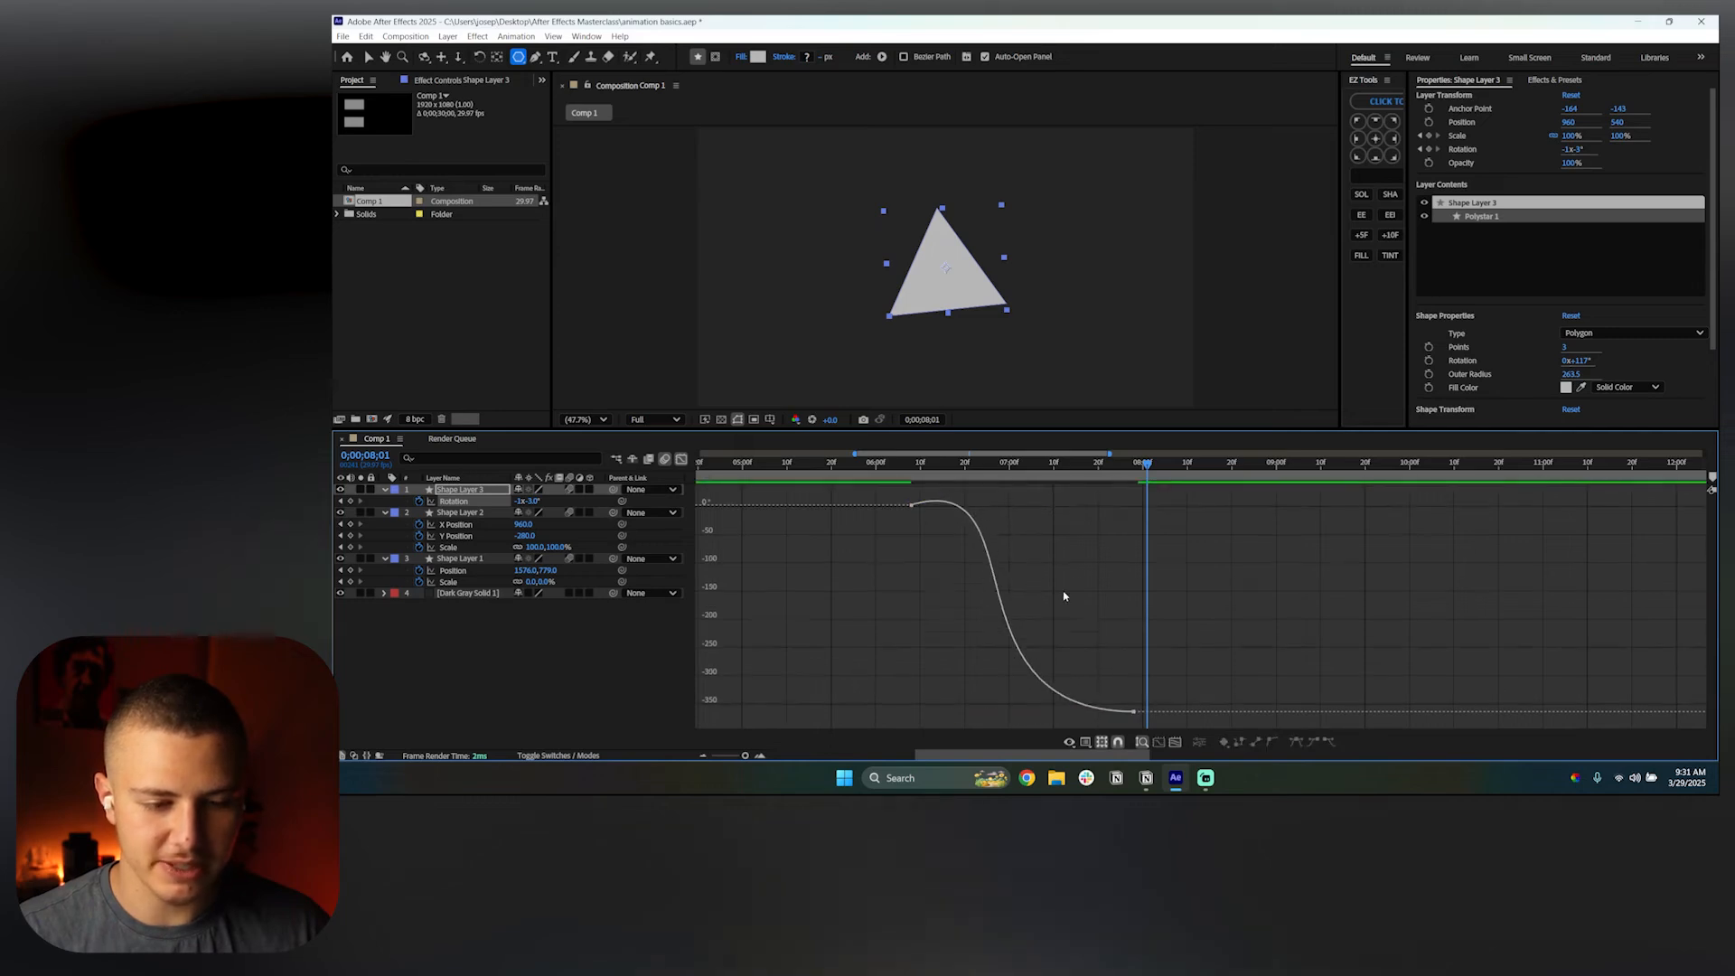
left_click(910, 465)
key("space")
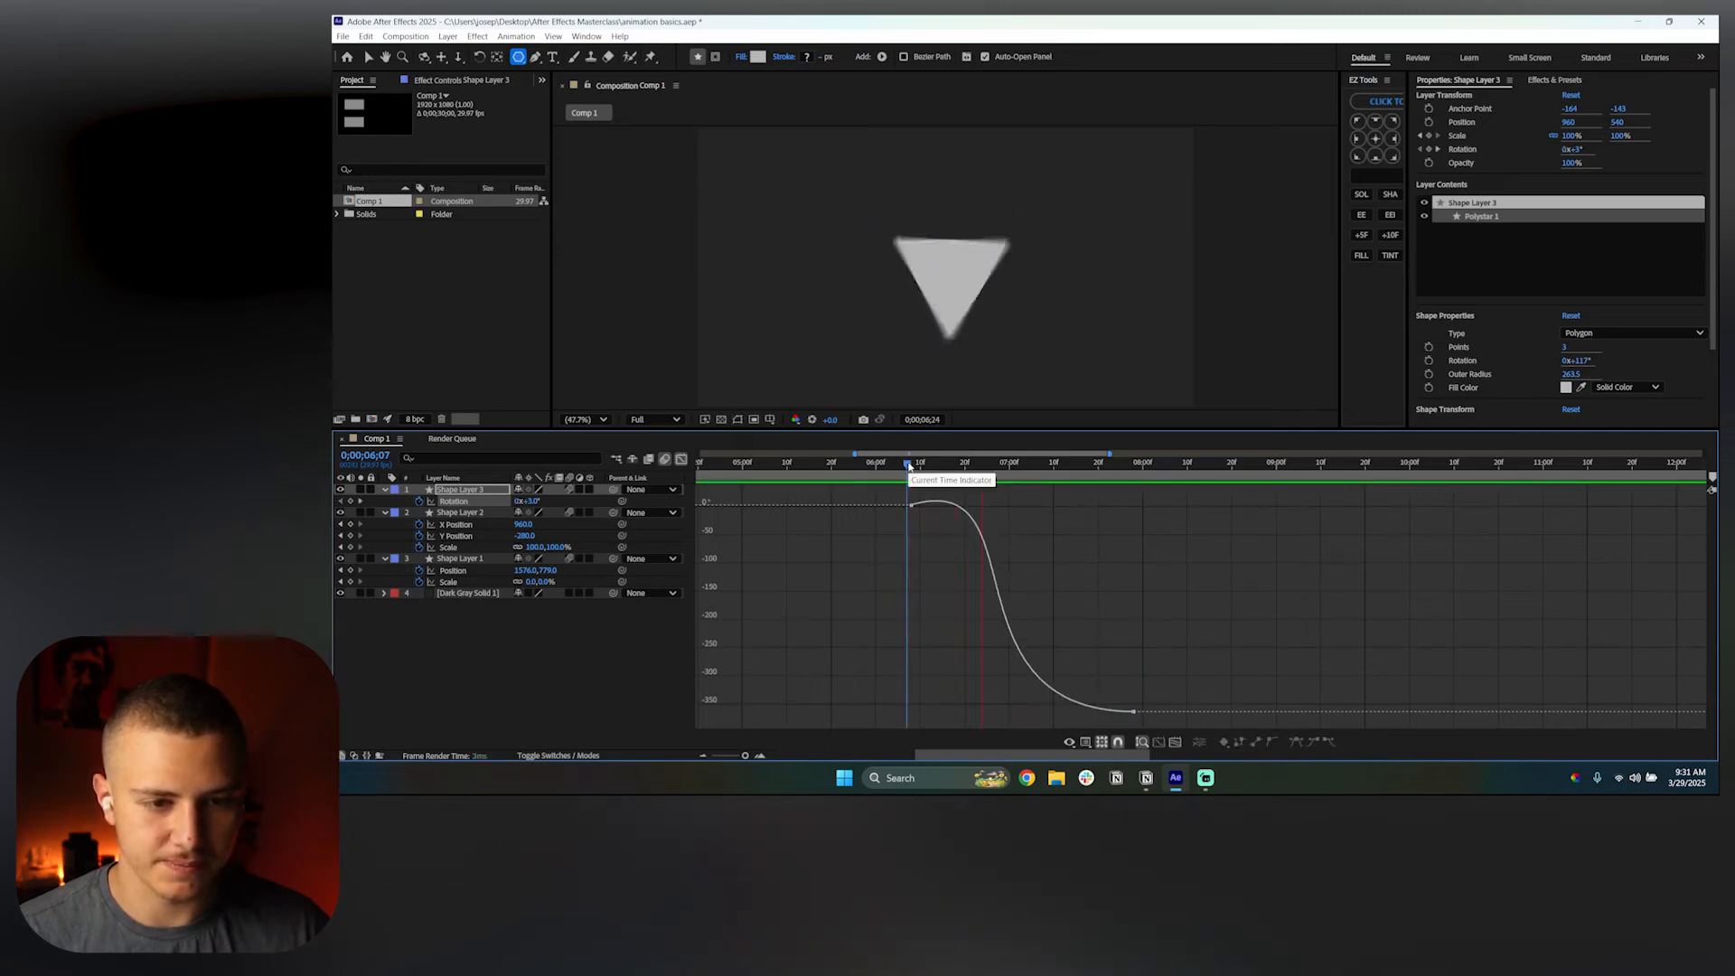
key("space")
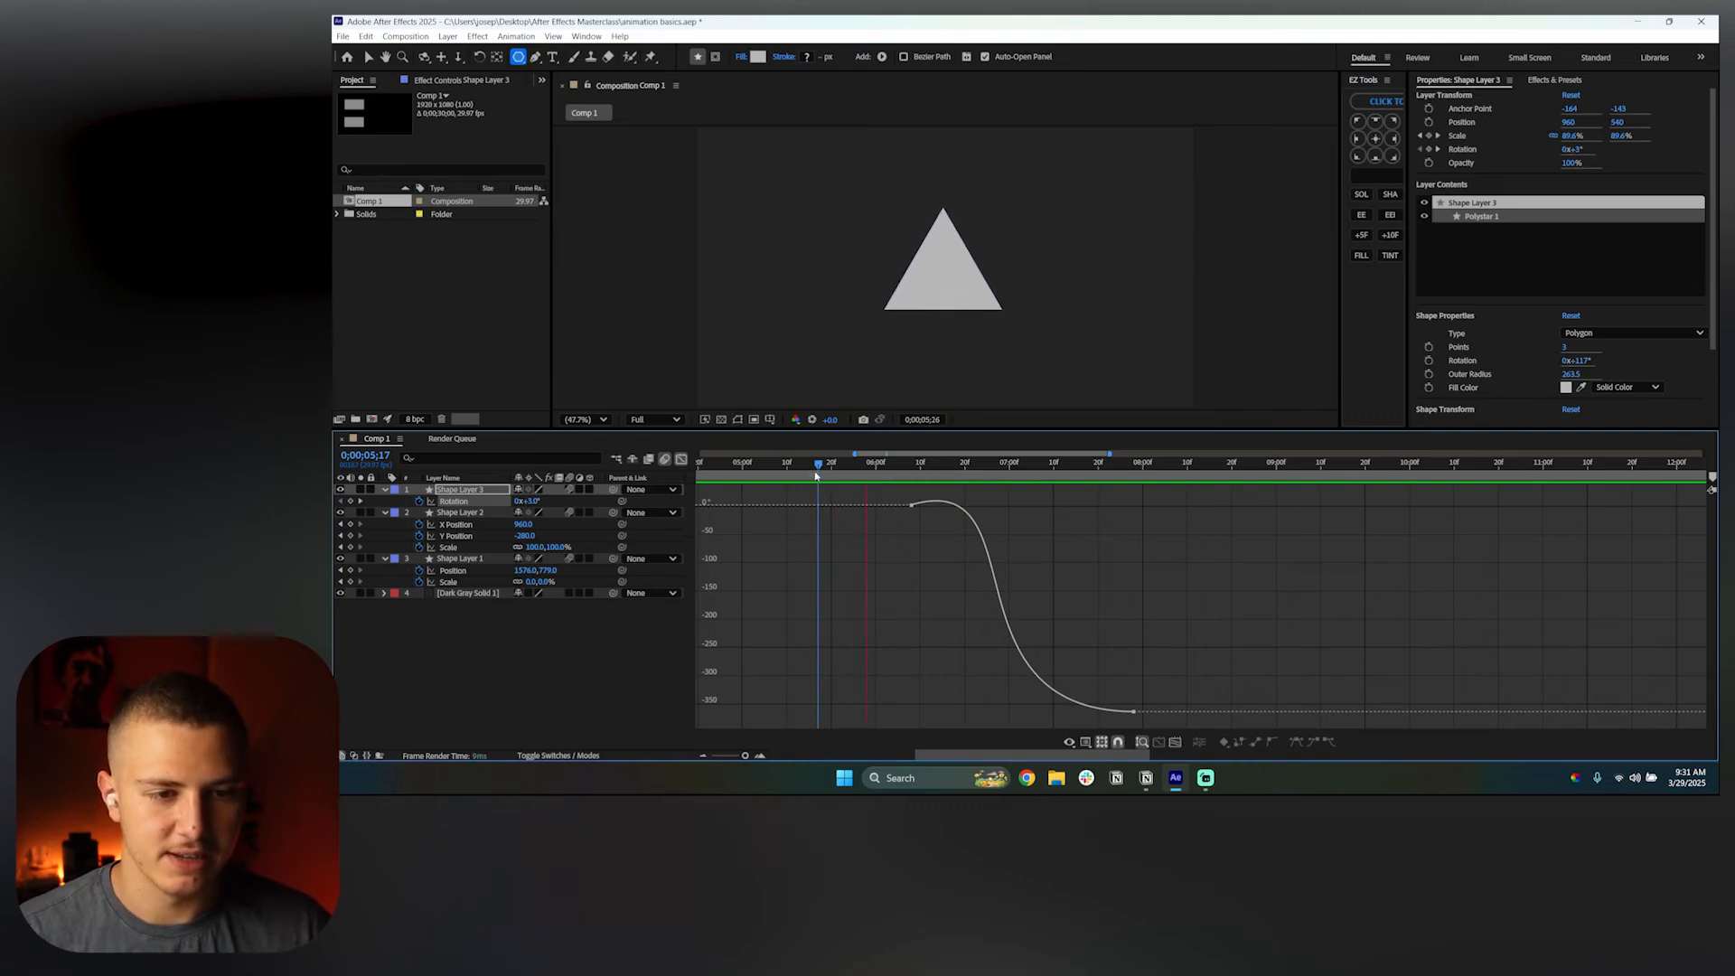
Extend and raise the first Rotation keyframe's handle further for a stronger wind-up and preview the result
left_click(911, 504)
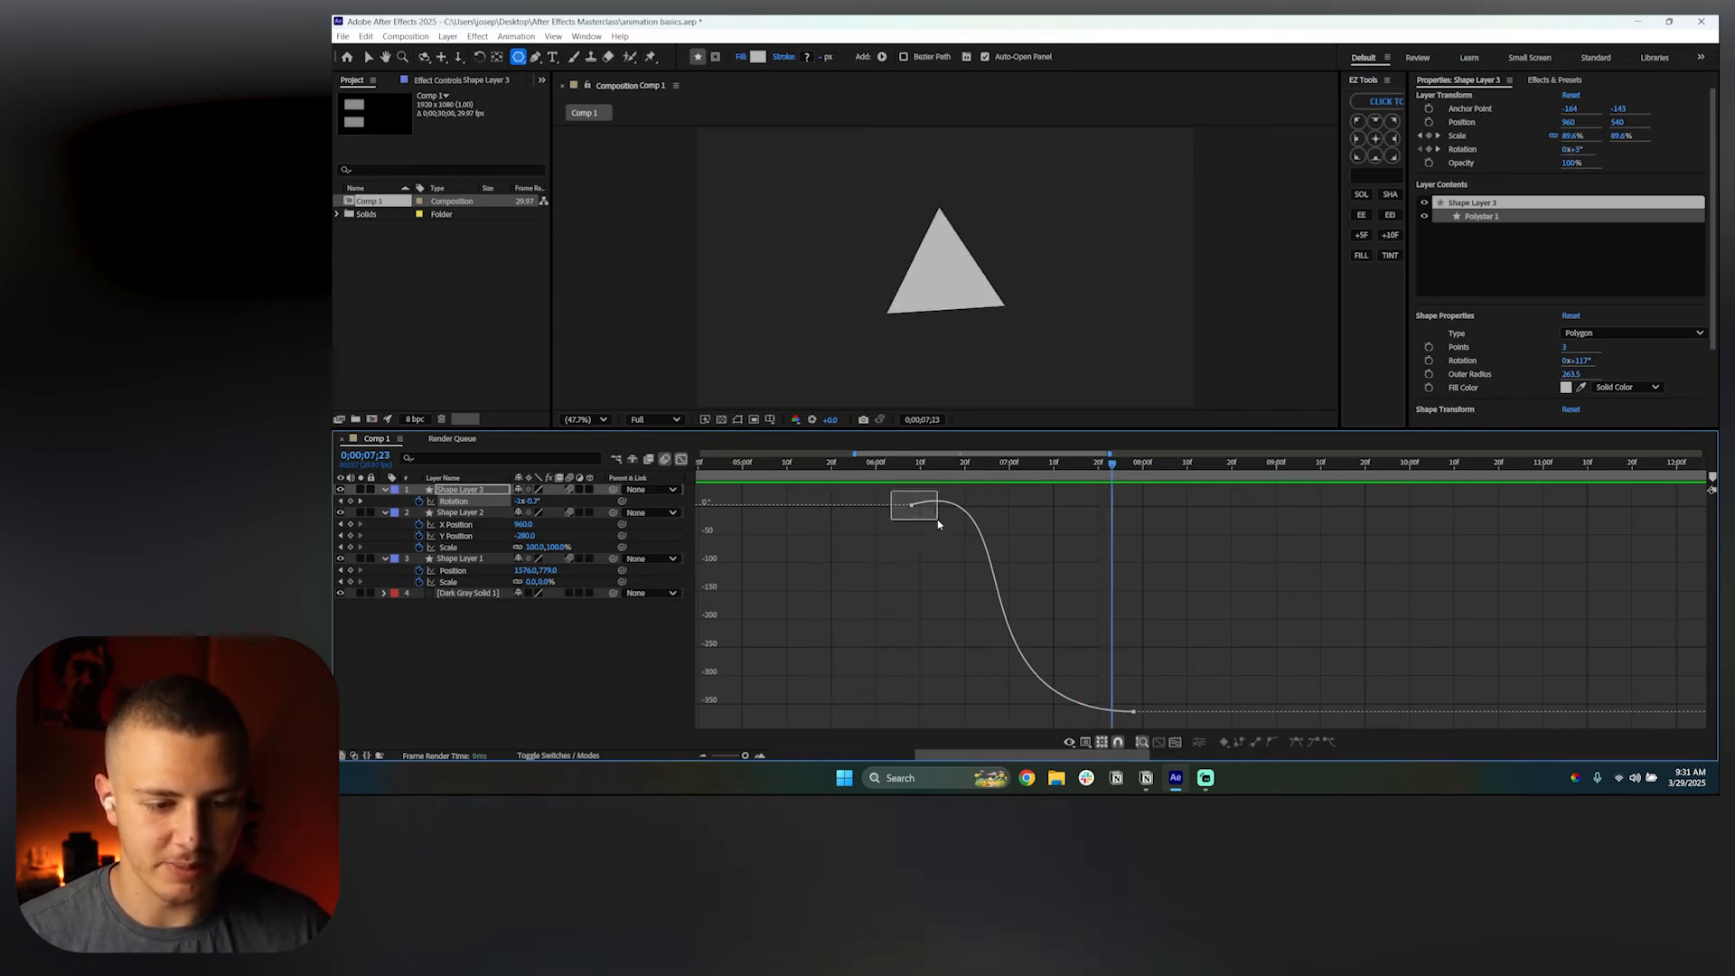
left_click_drag(1042, 503, 1077, 497)
left_click(917, 475)
left_click_drag(917, 474, 810, 474)
left_click(1188, 573)
key("space")
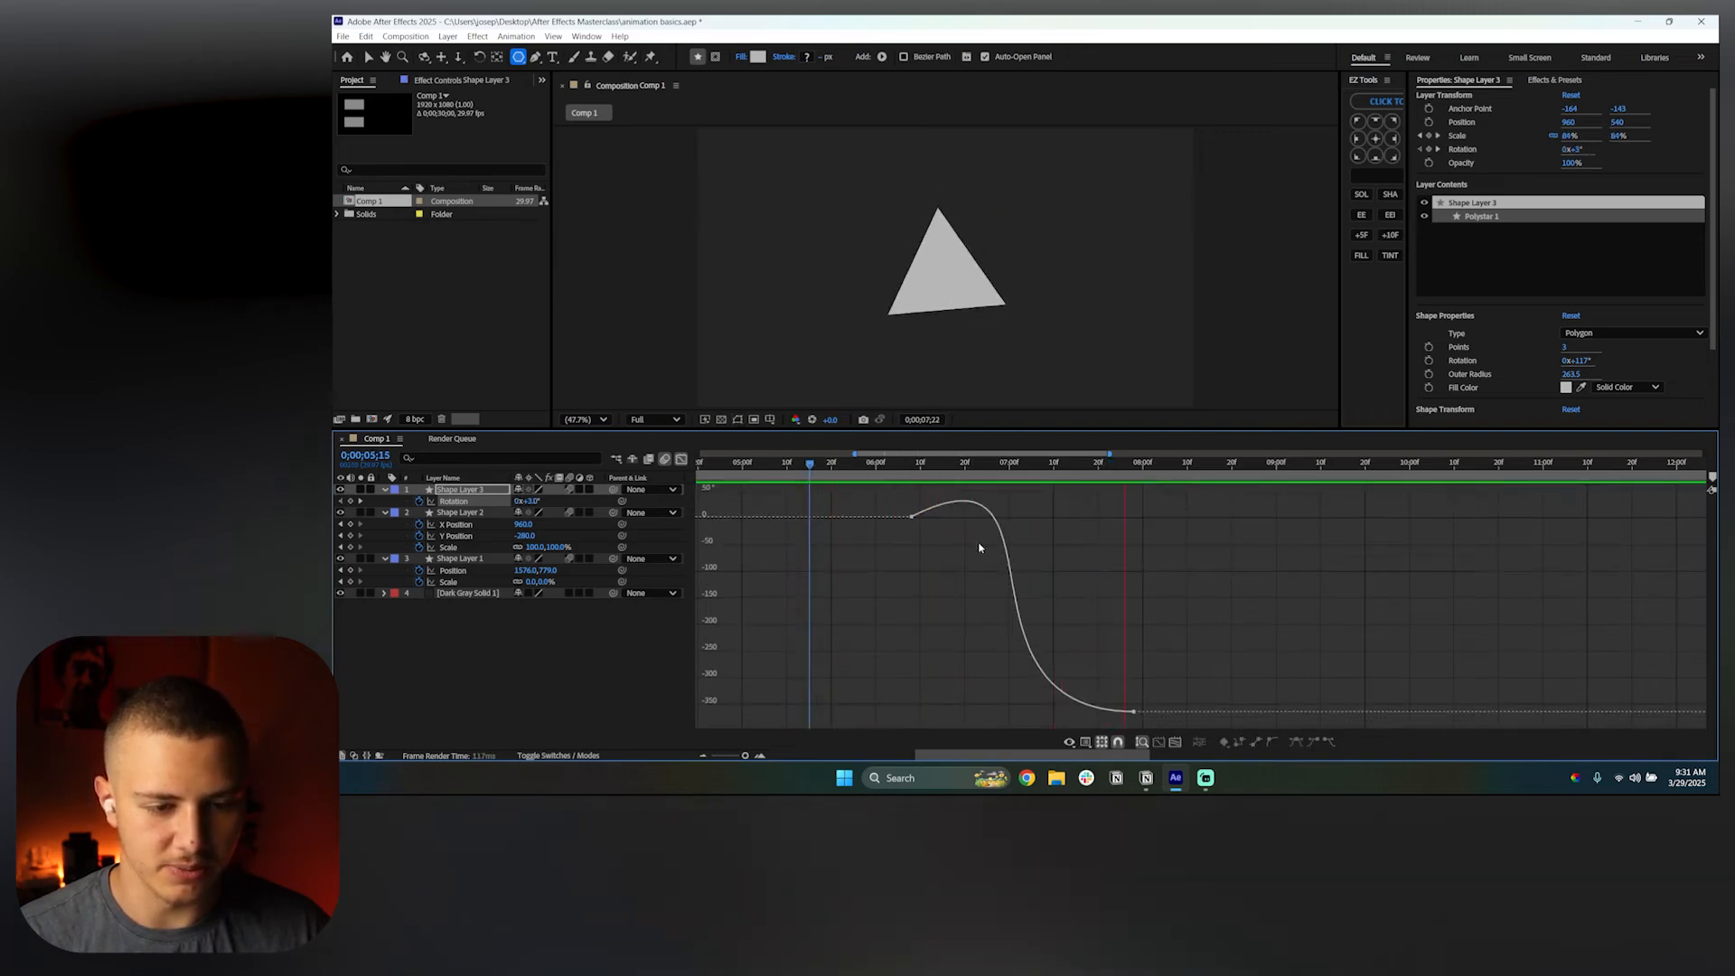
left_click_drag(917, 463, 911, 465)
key("space")
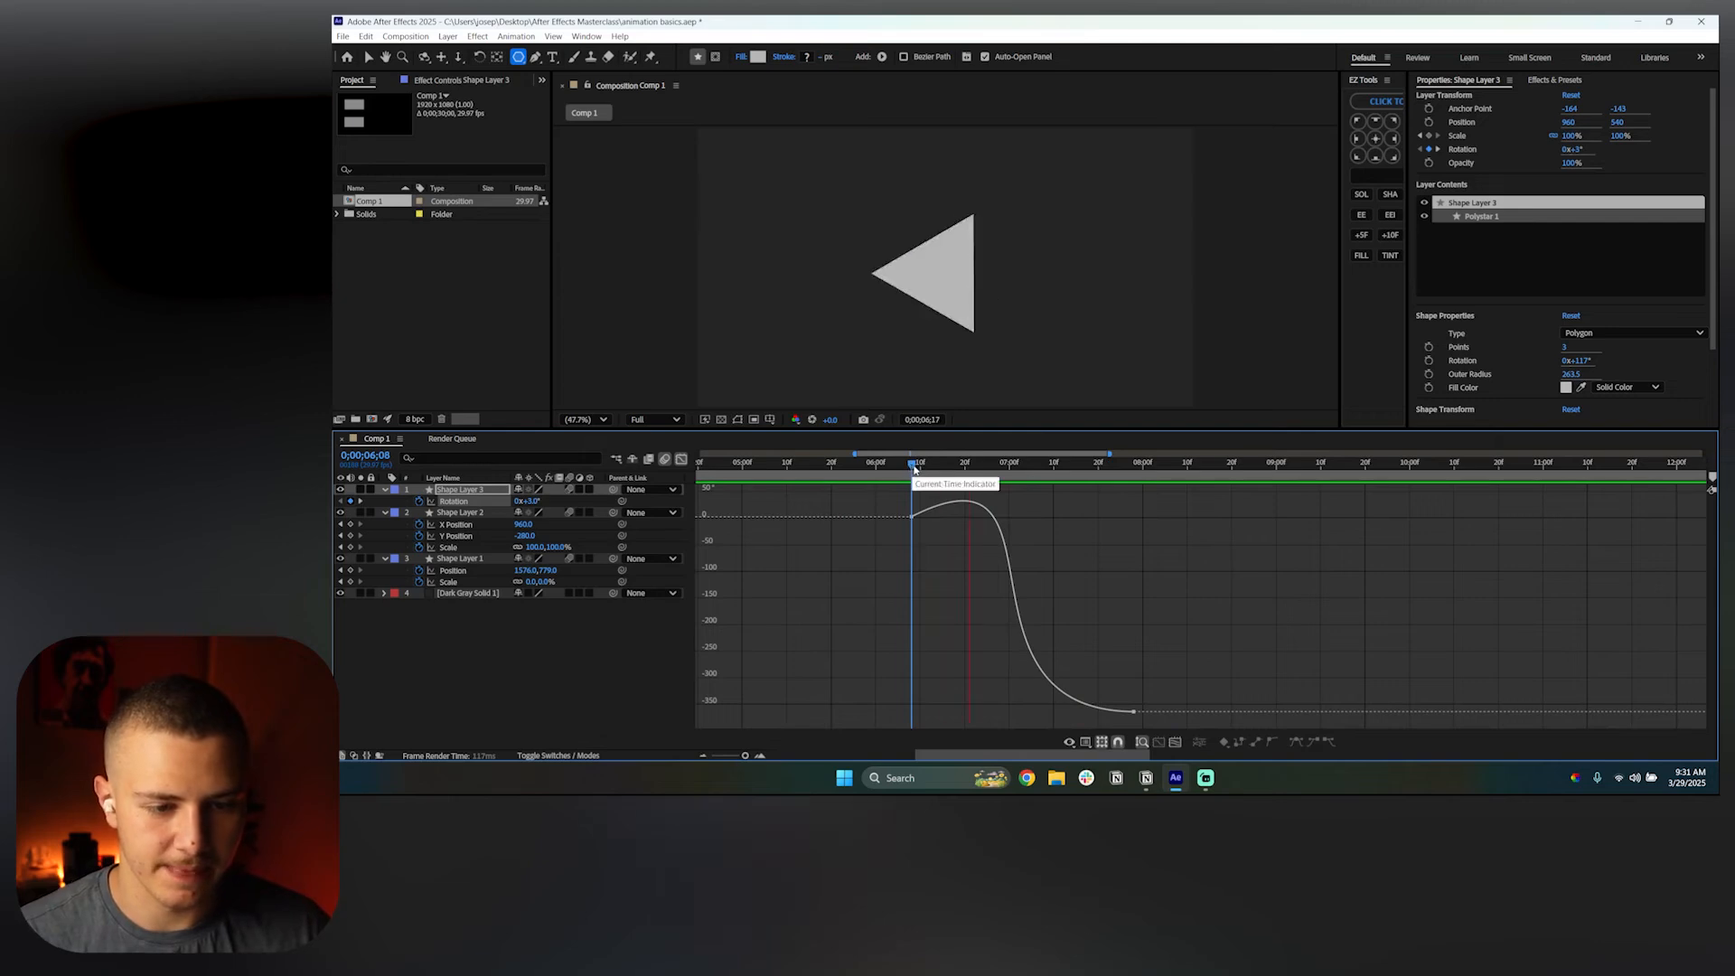
key("space")
Return to the layer view, add a Position keyframe to the triangle at 0;00;06;08, and reveal all its keyframed properties
left_click(460, 490)
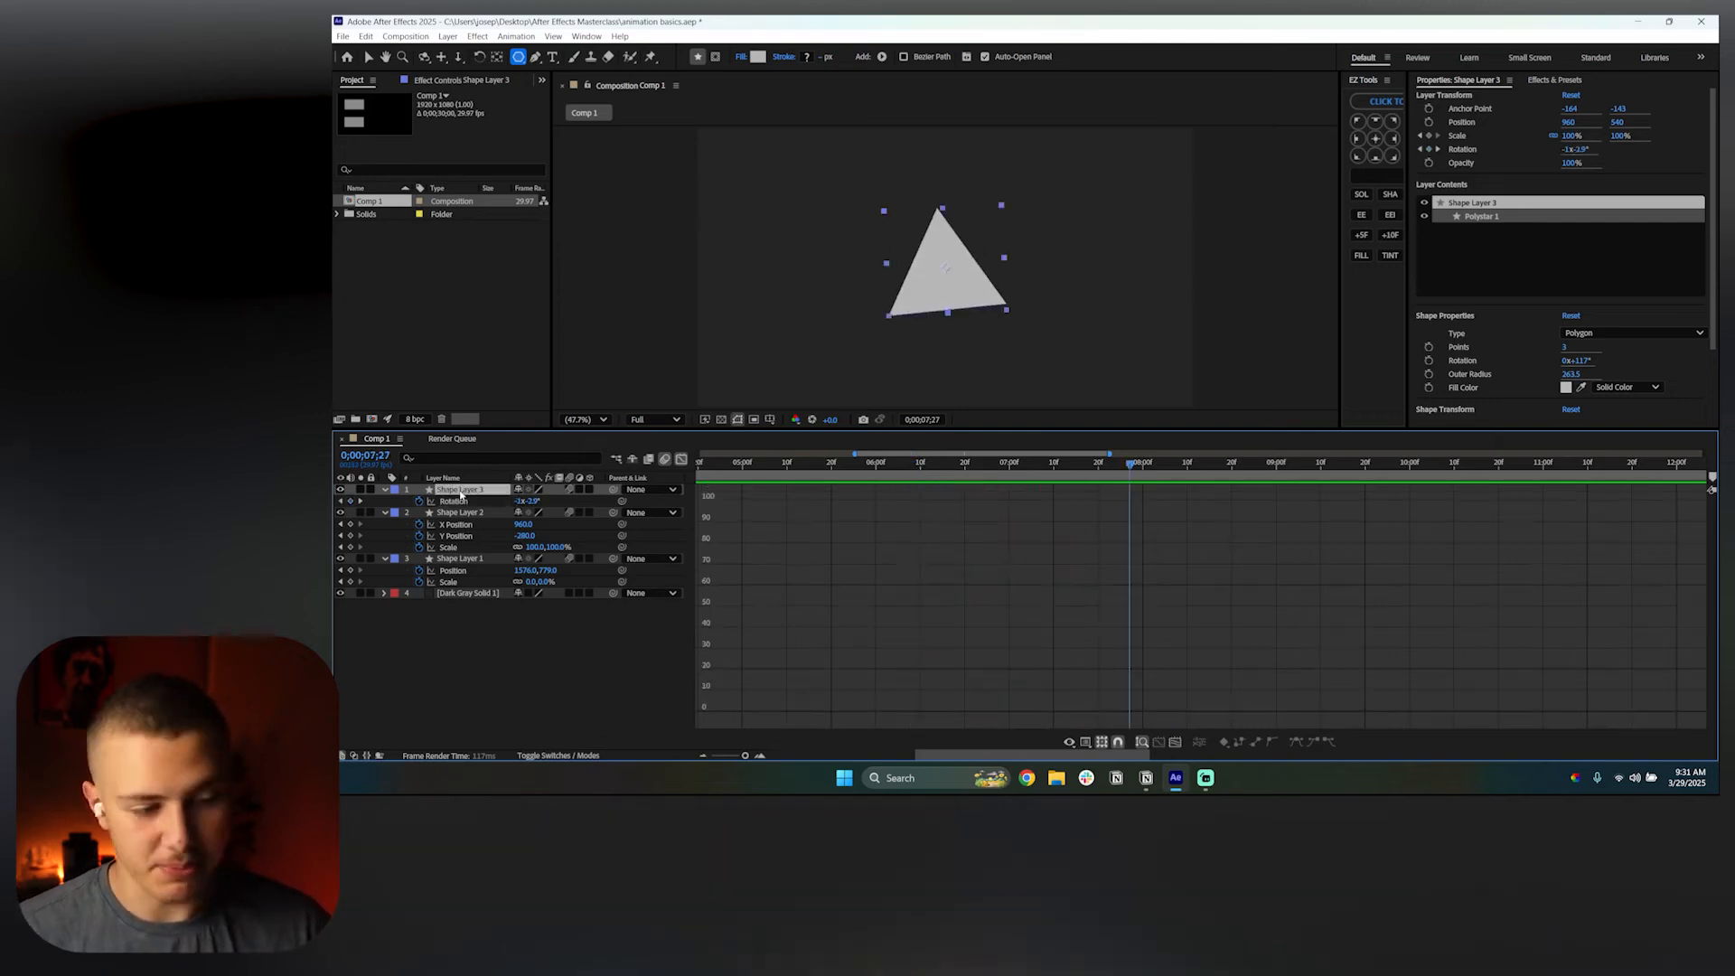
left_click(681, 460)
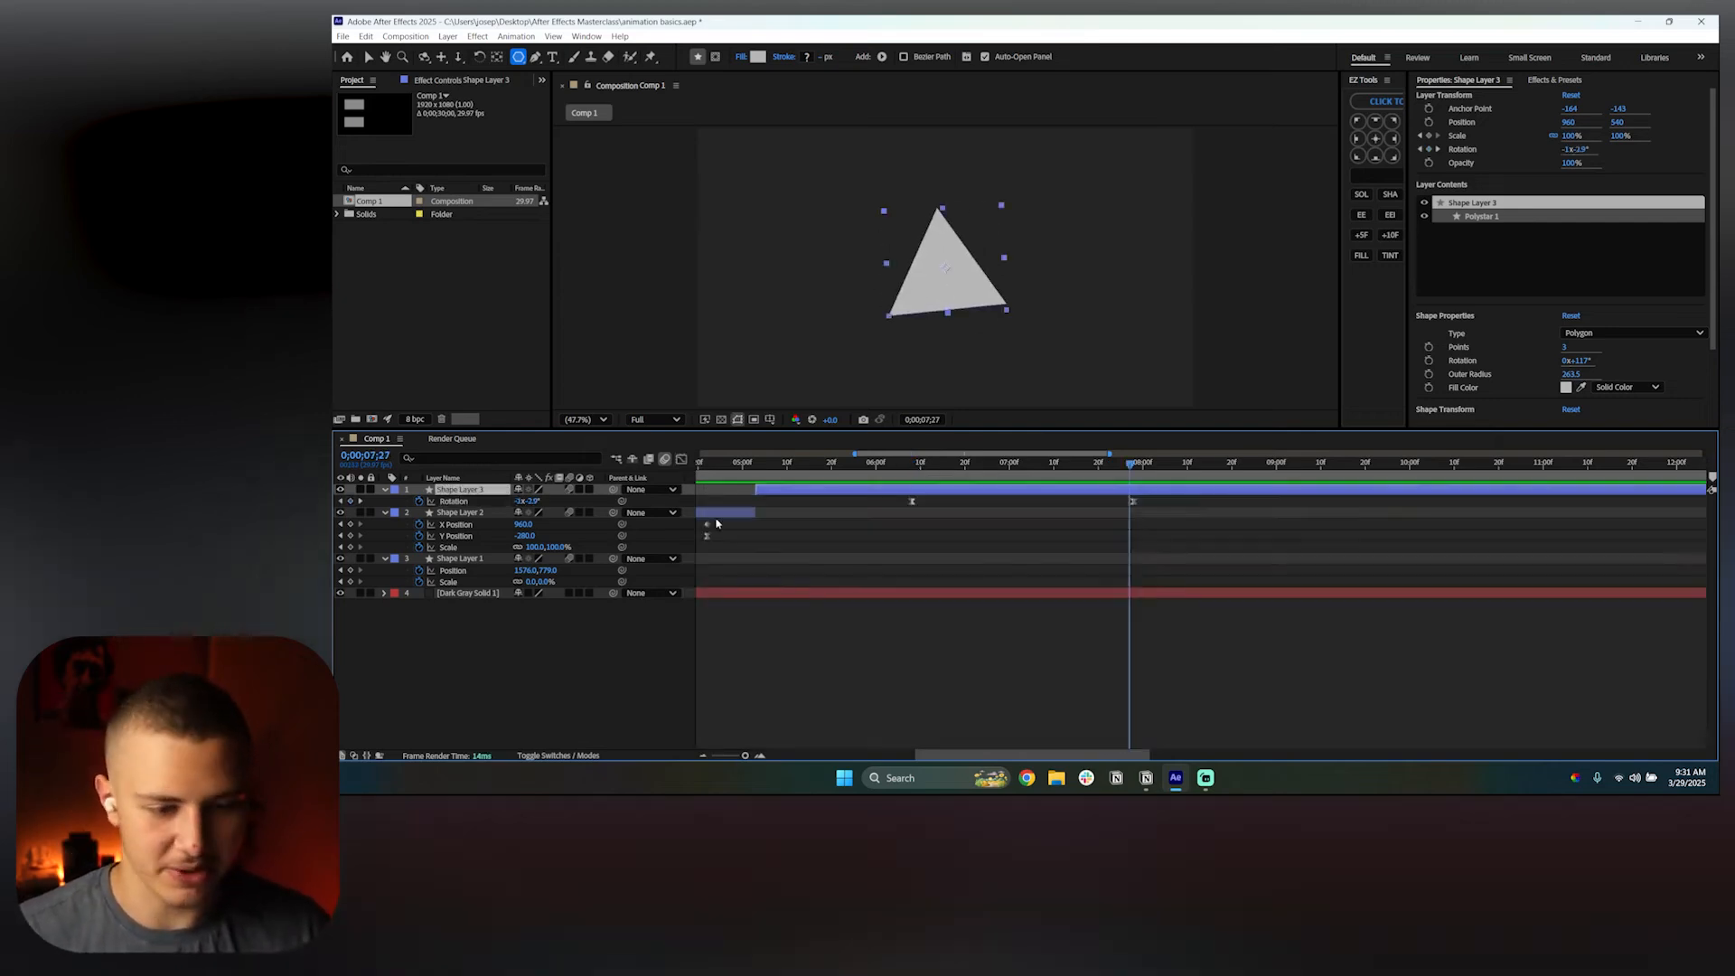
left_click(910, 477)
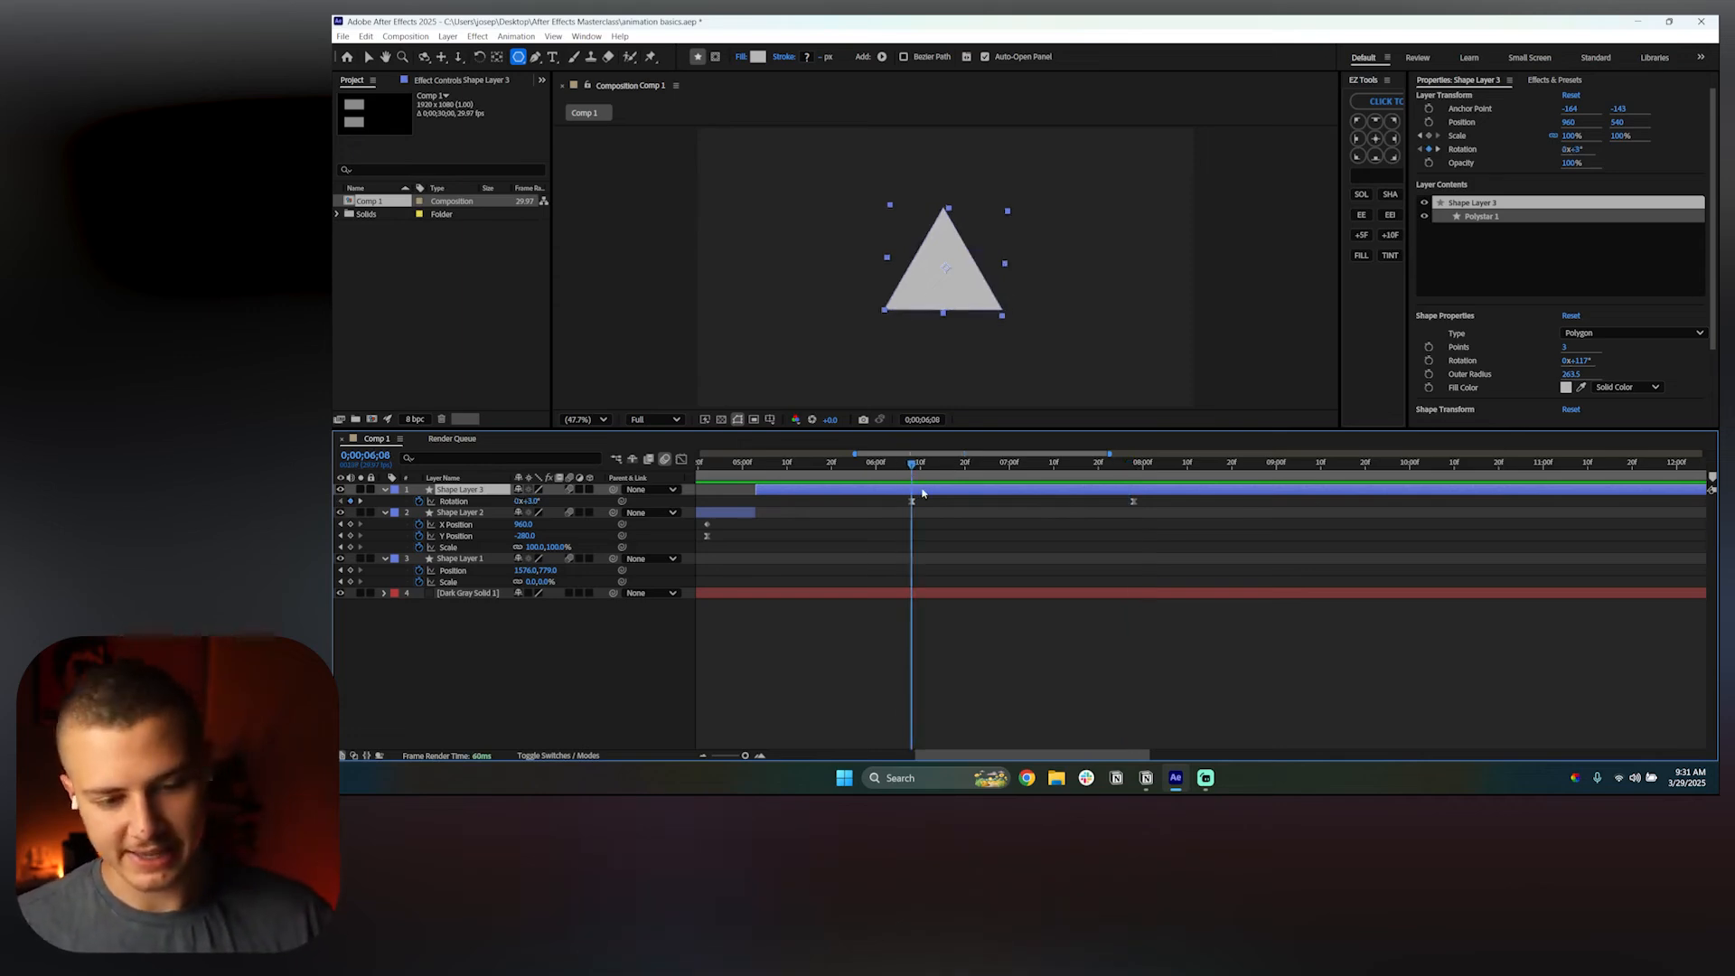
key("p")
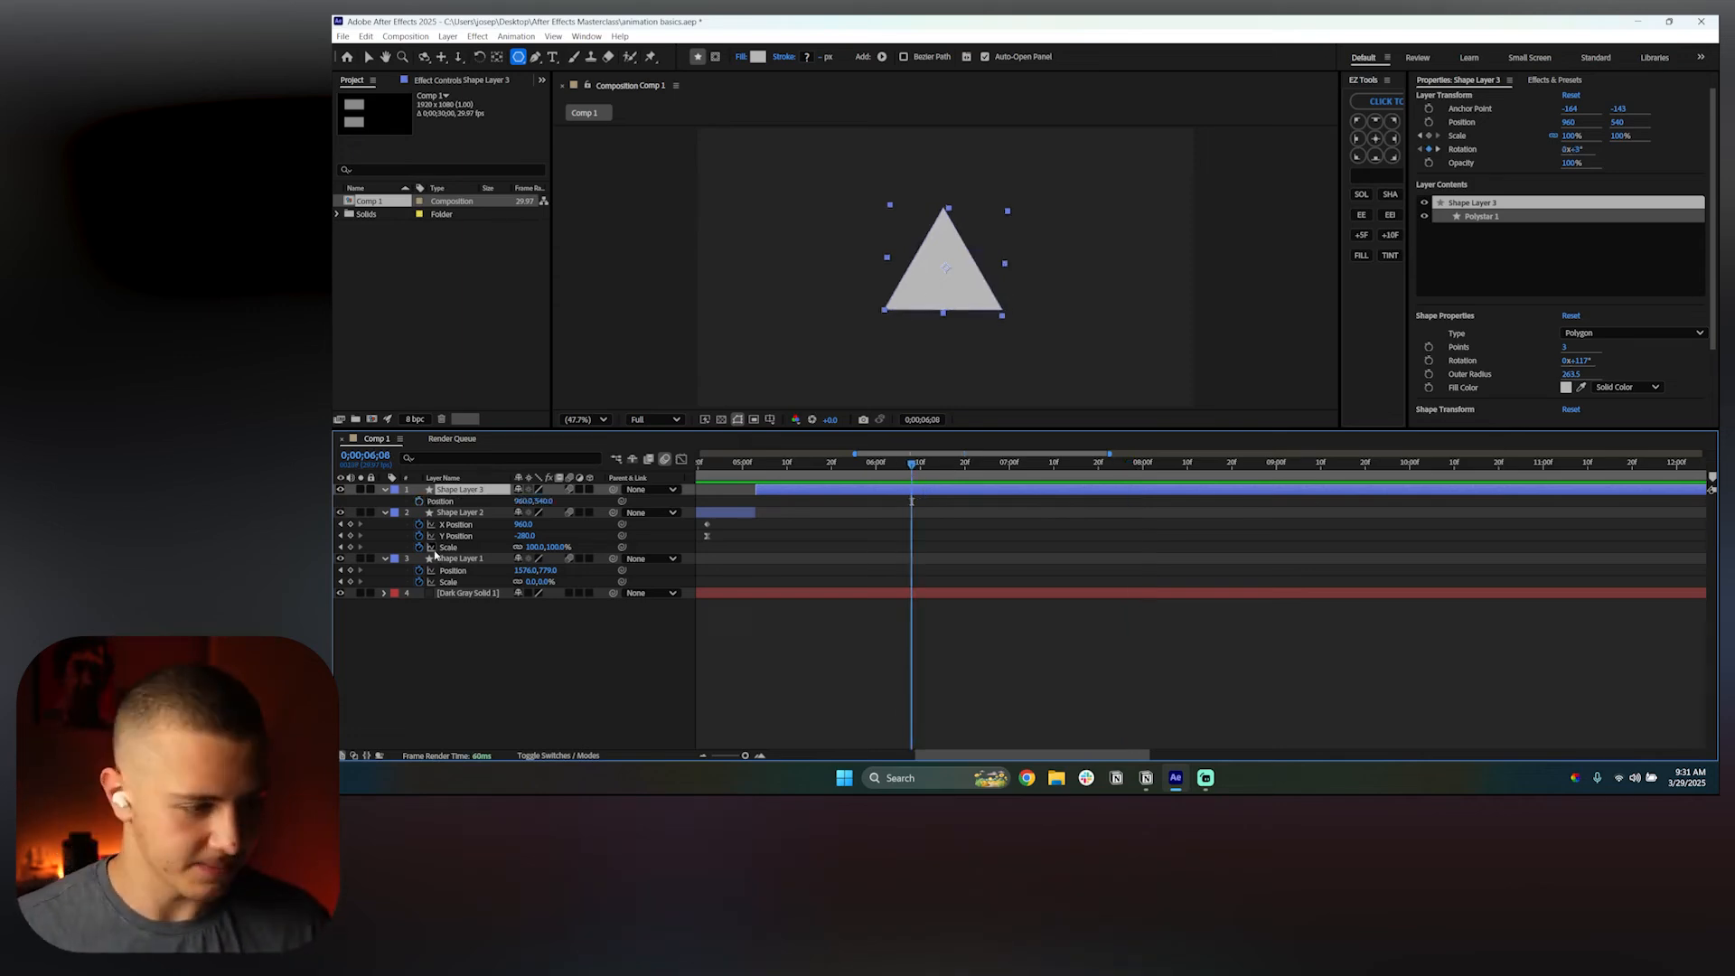
left_click(418, 501)
key("p")
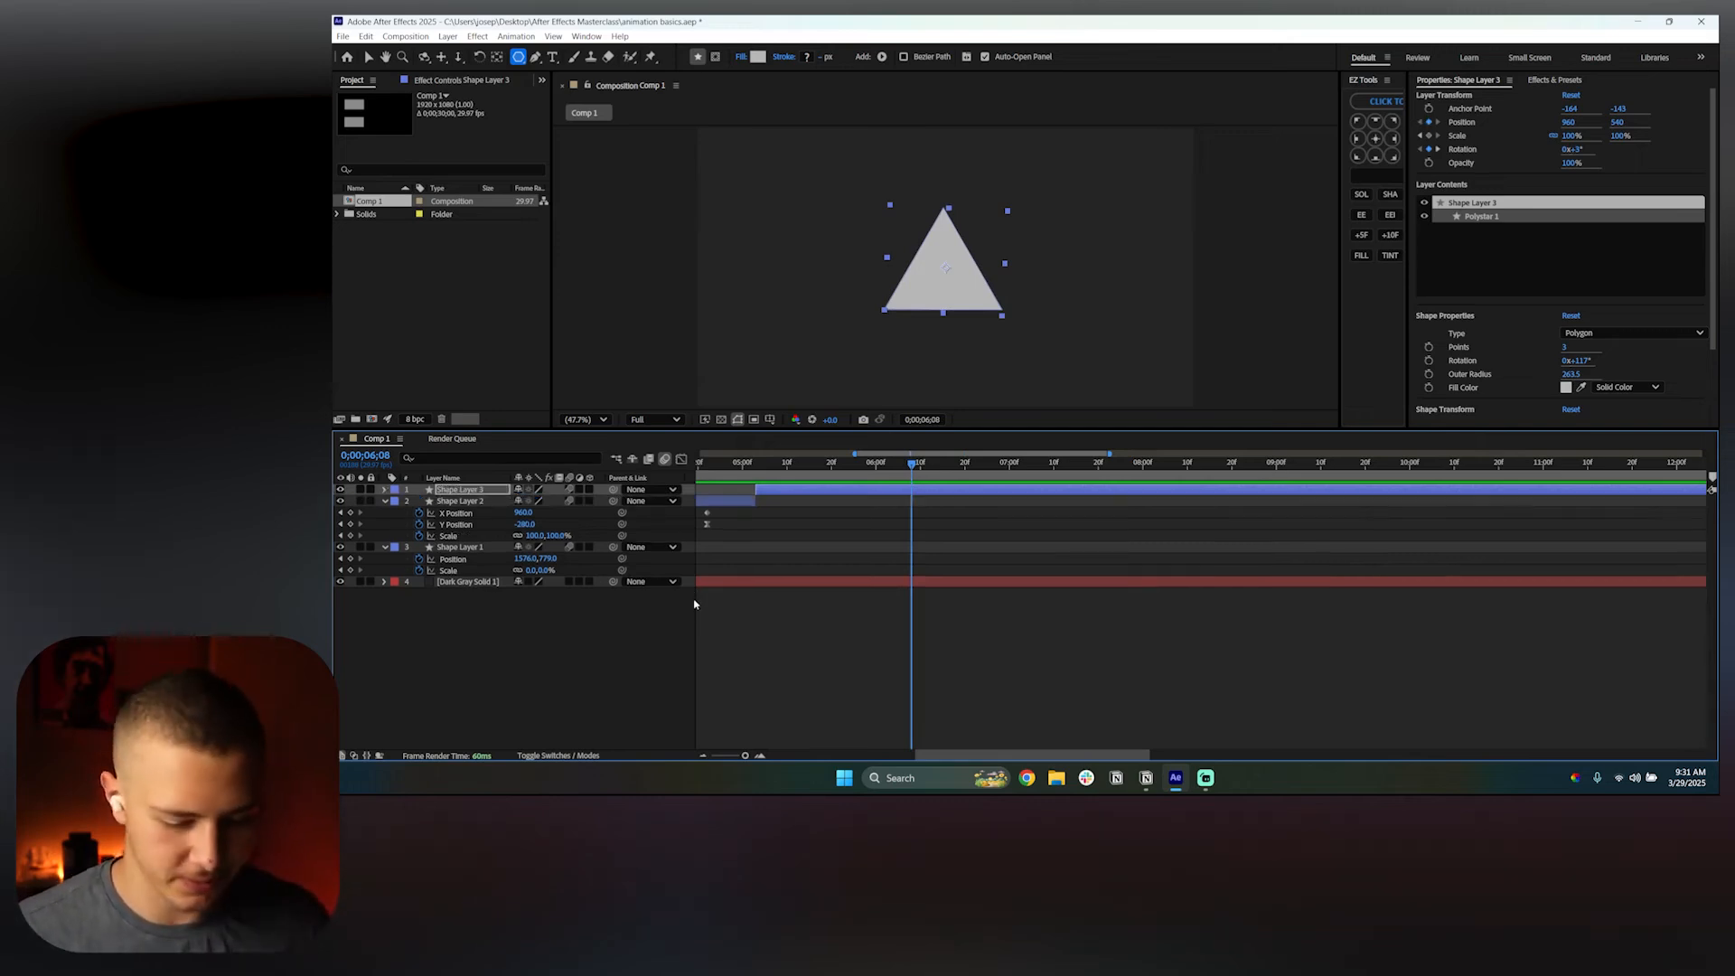
key("u")
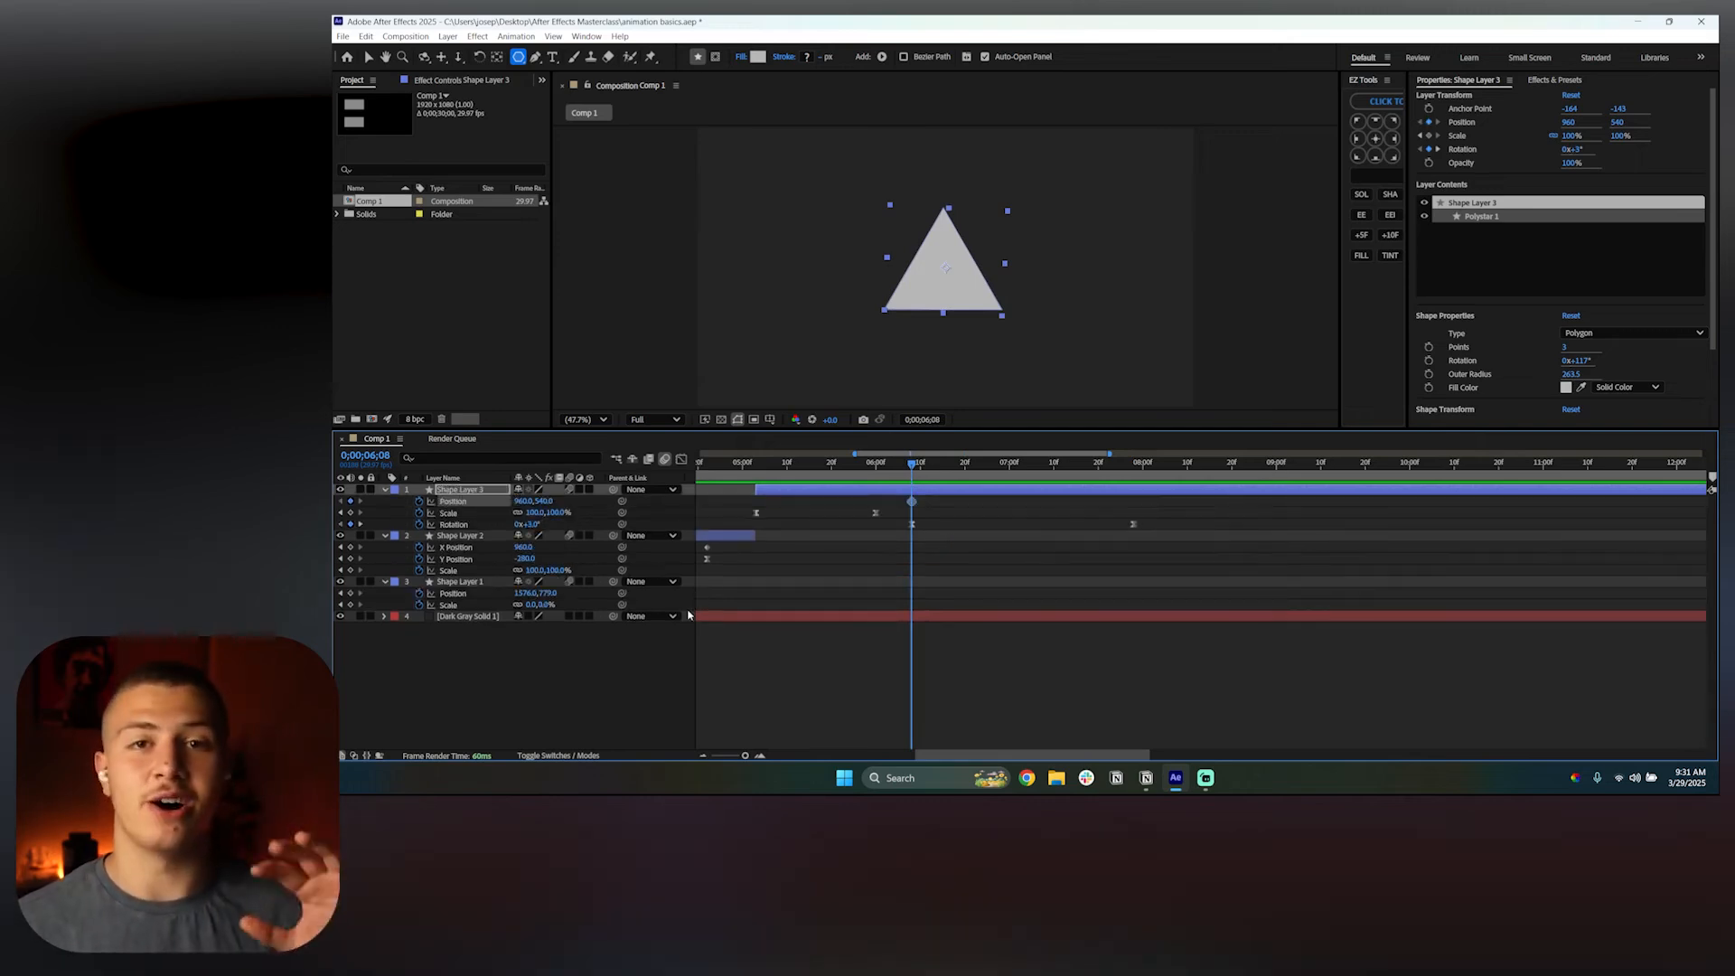
Set the triangle's Position to -250, 540 at the last Rotation keyframe (0;00;07;28) and play back the exit
left_click_drag(759, 465, 913, 497)
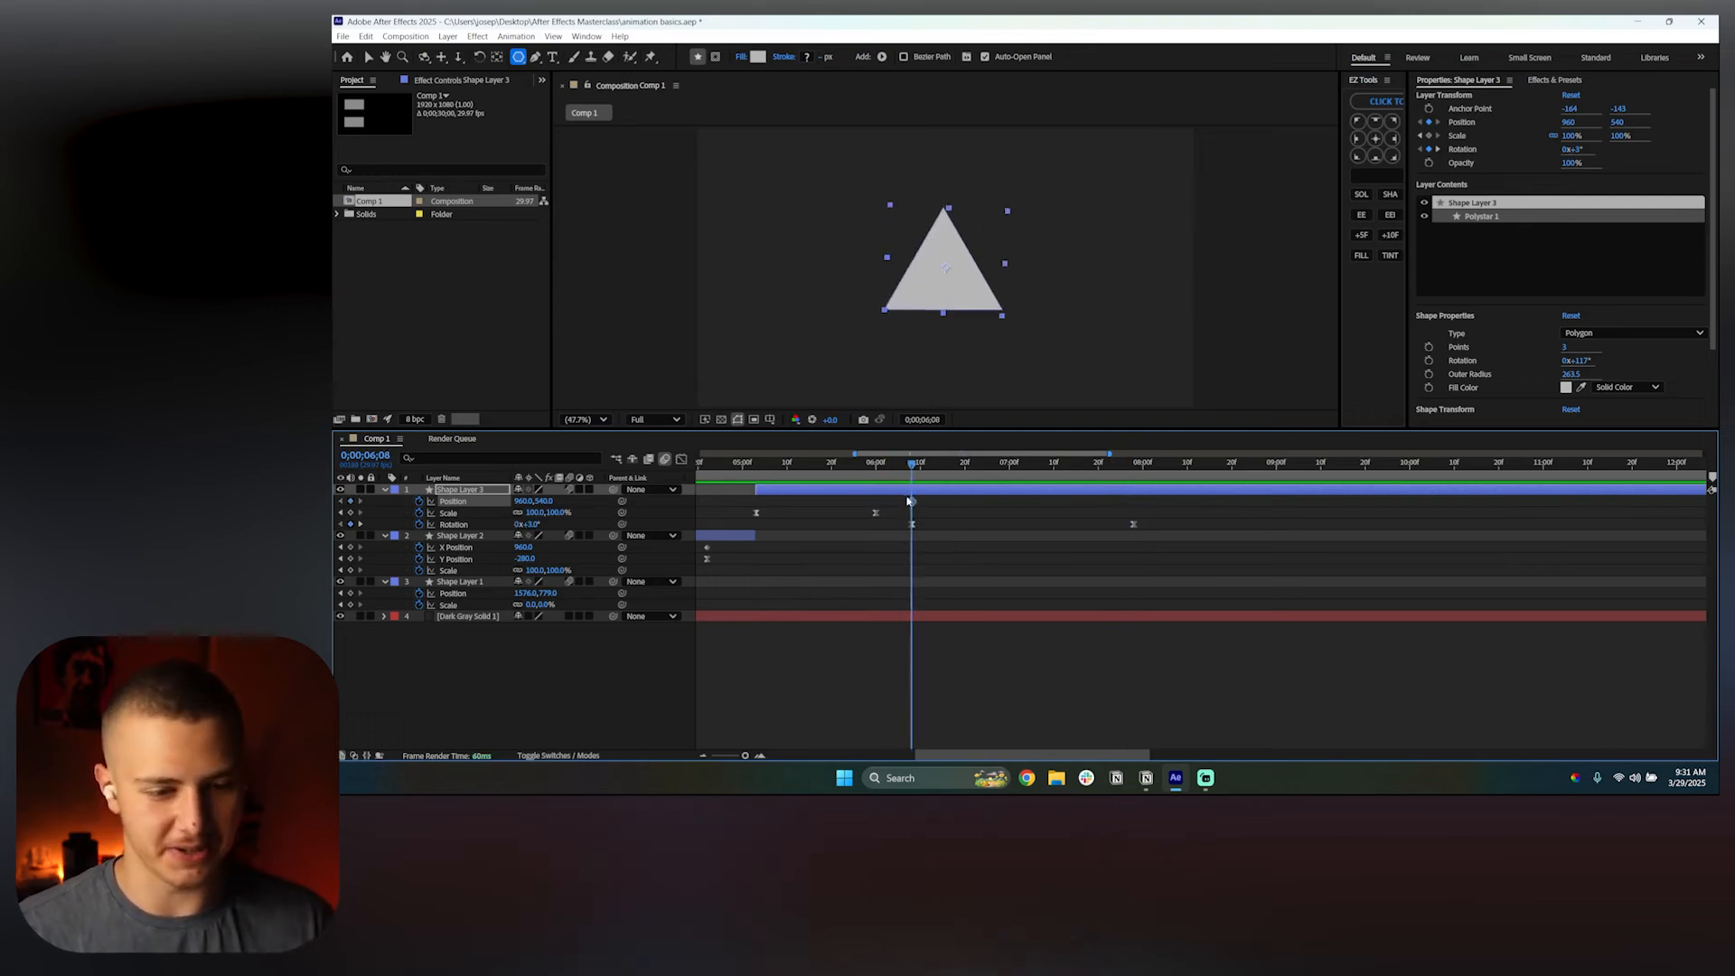
left_click(361, 524)
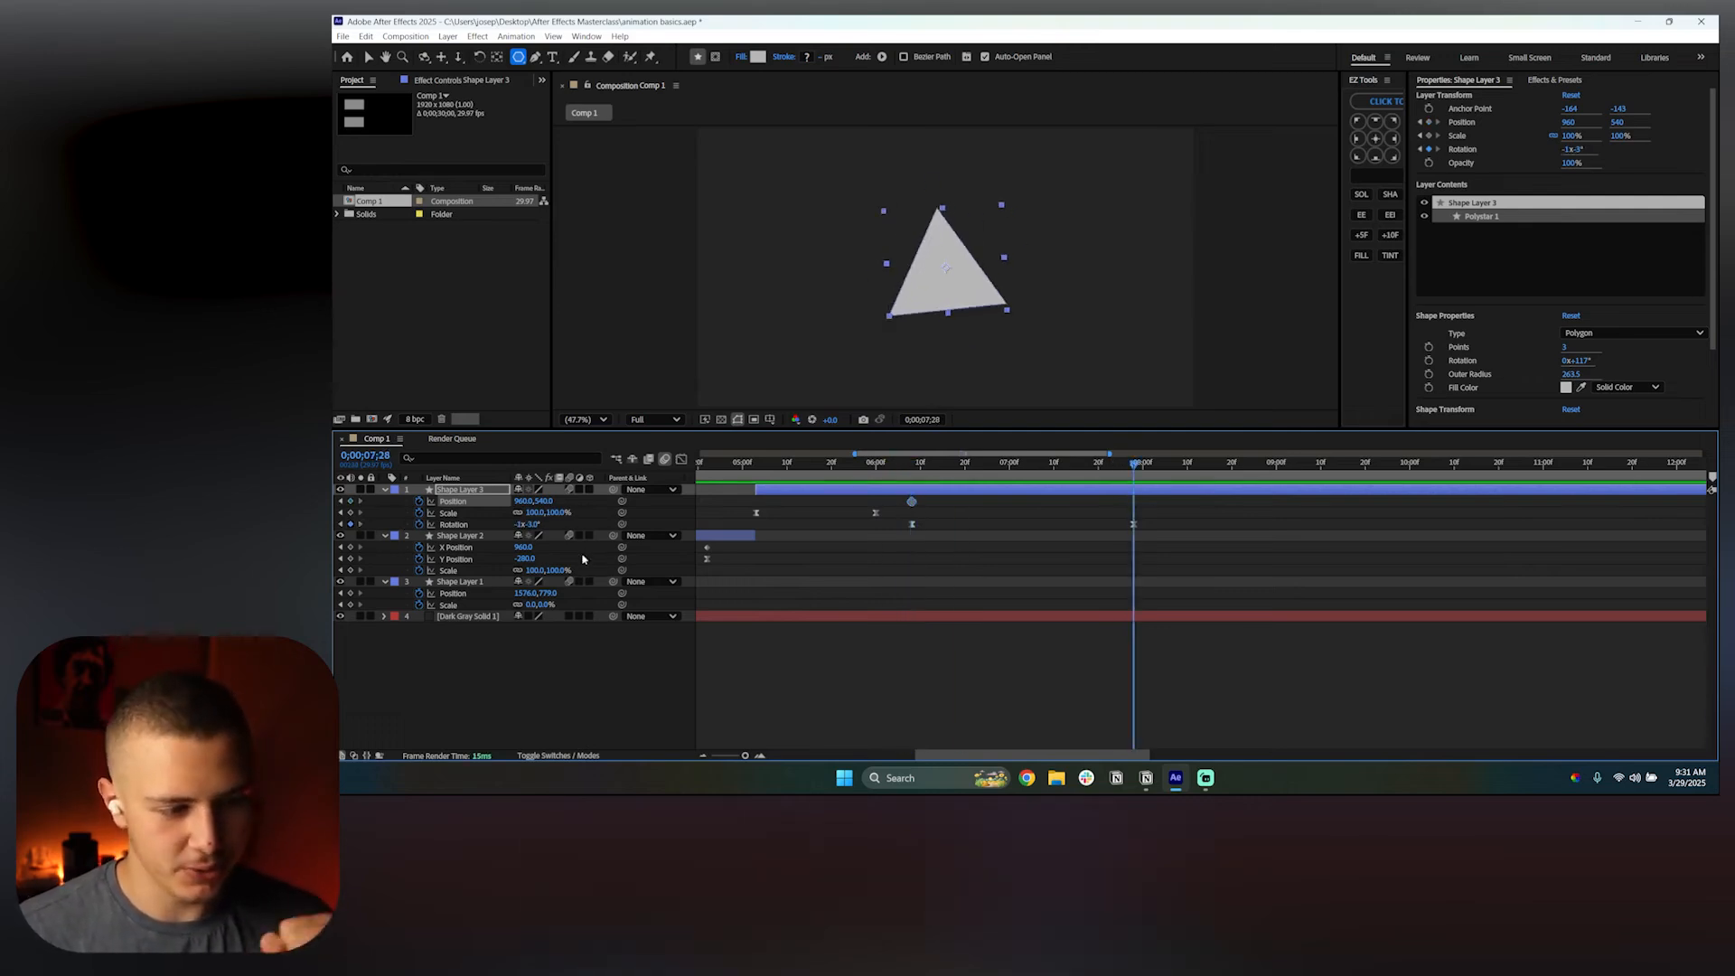
left_click_drag(529, 502, 449, 504)
left_click(913, 465)
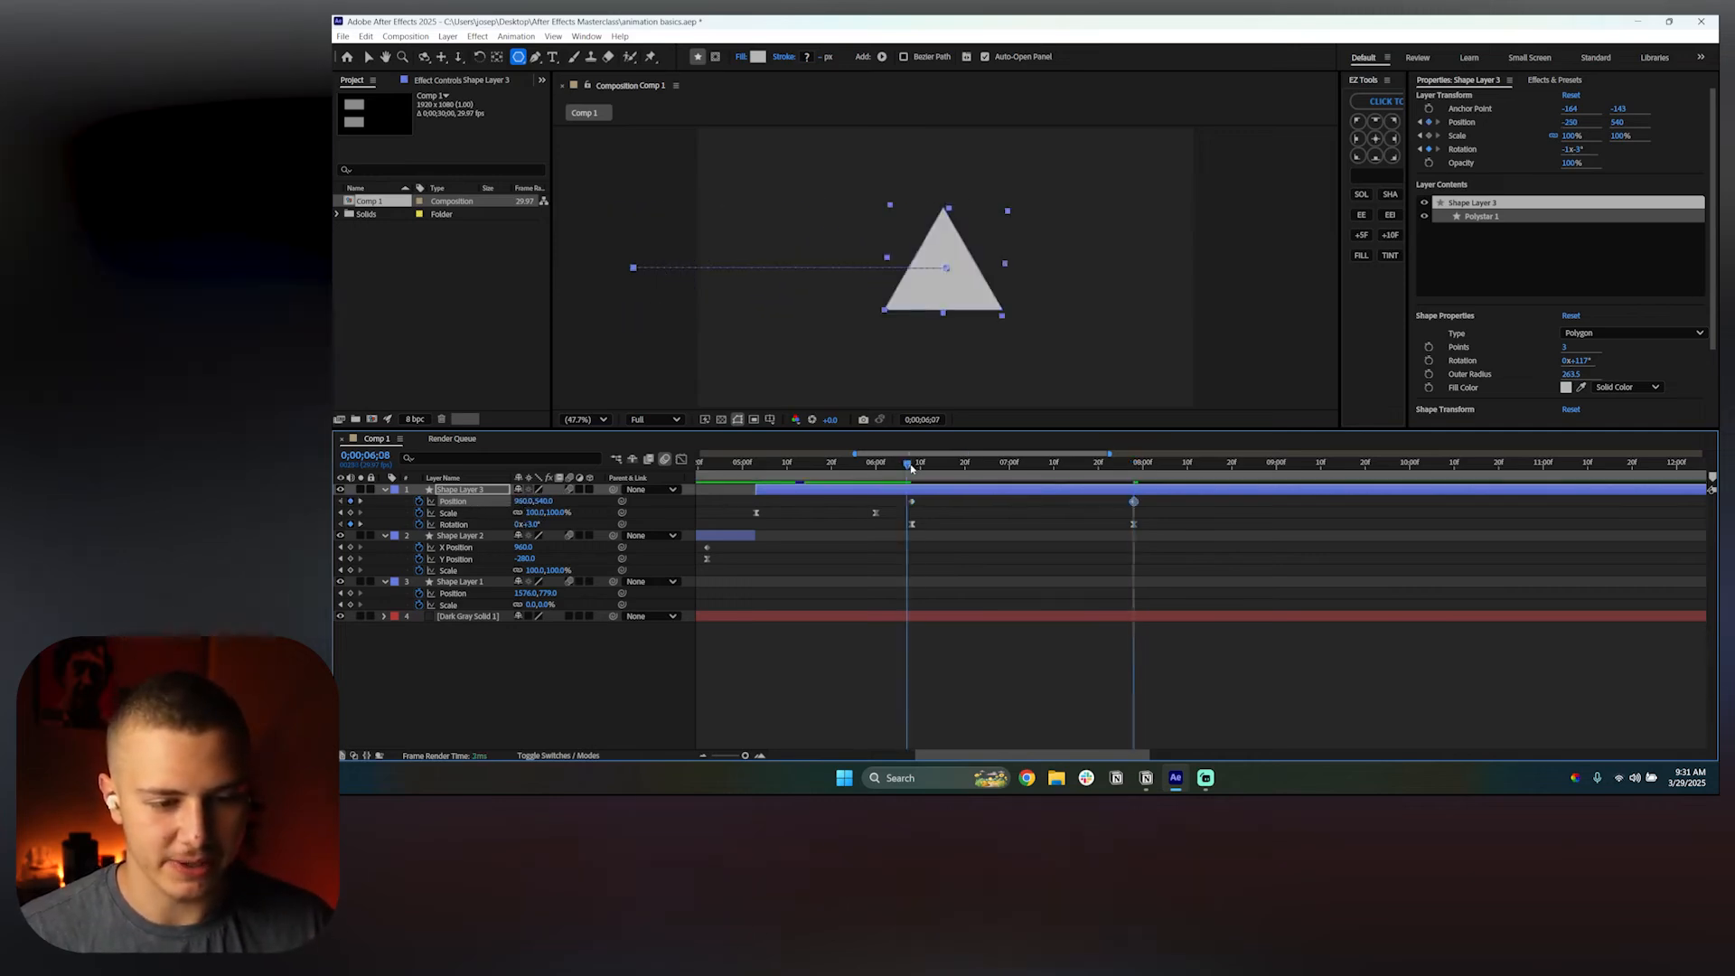
key("space")
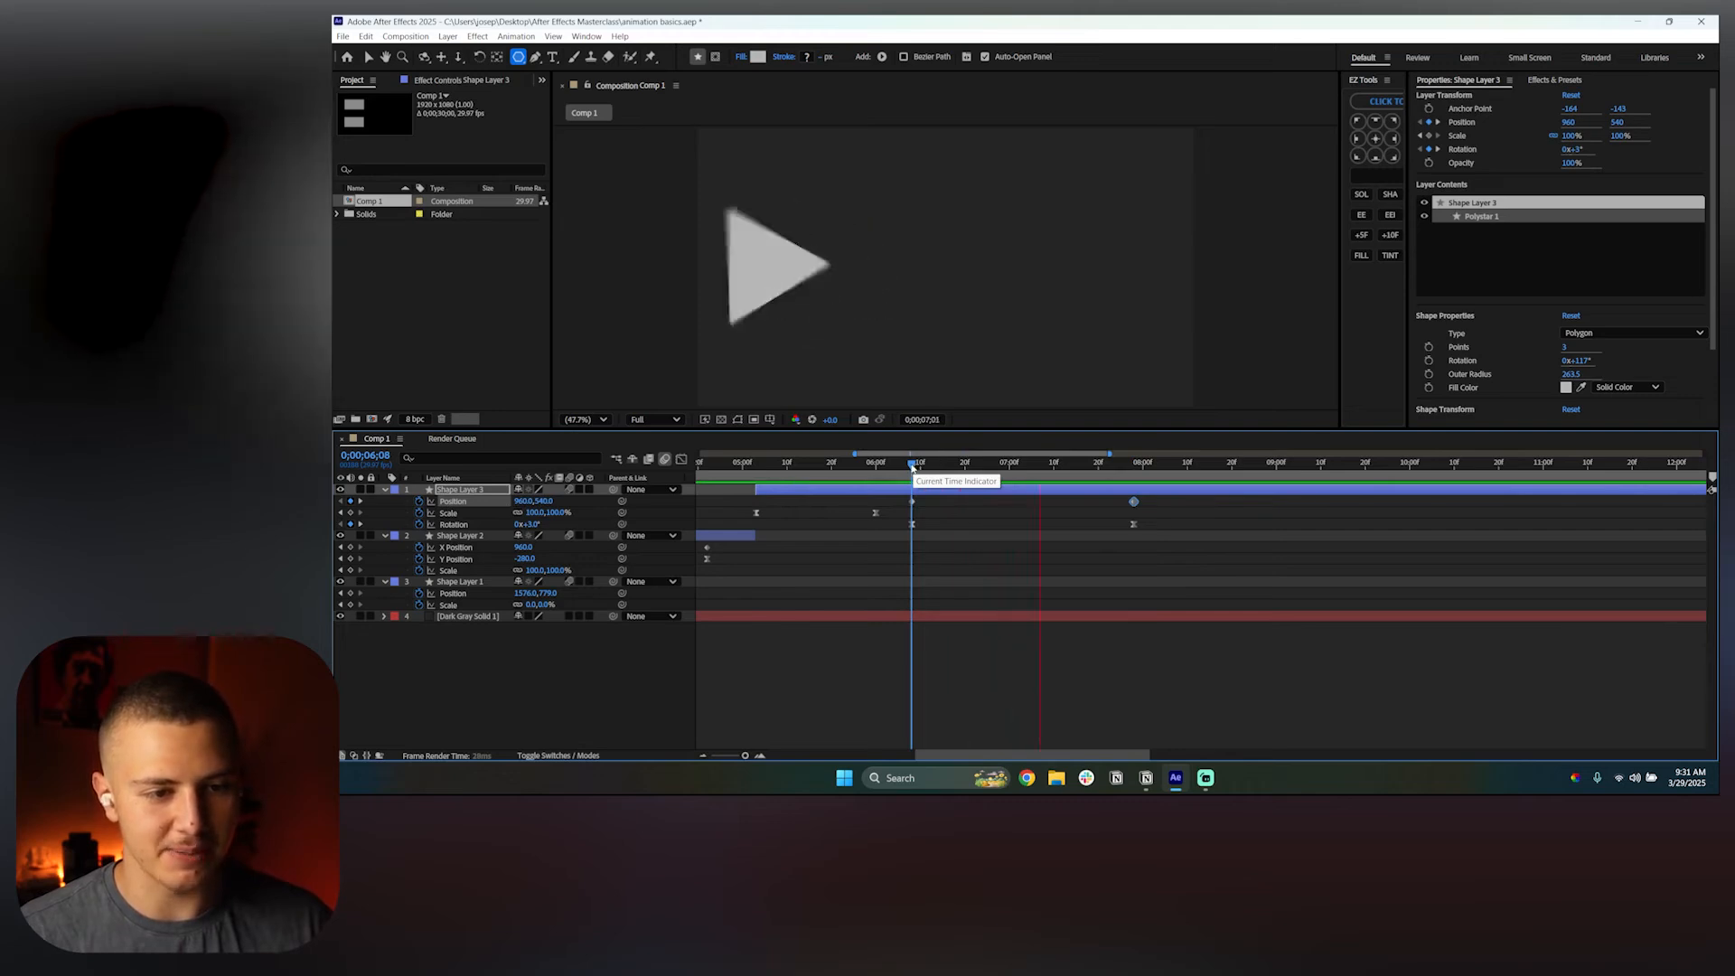
key("space")
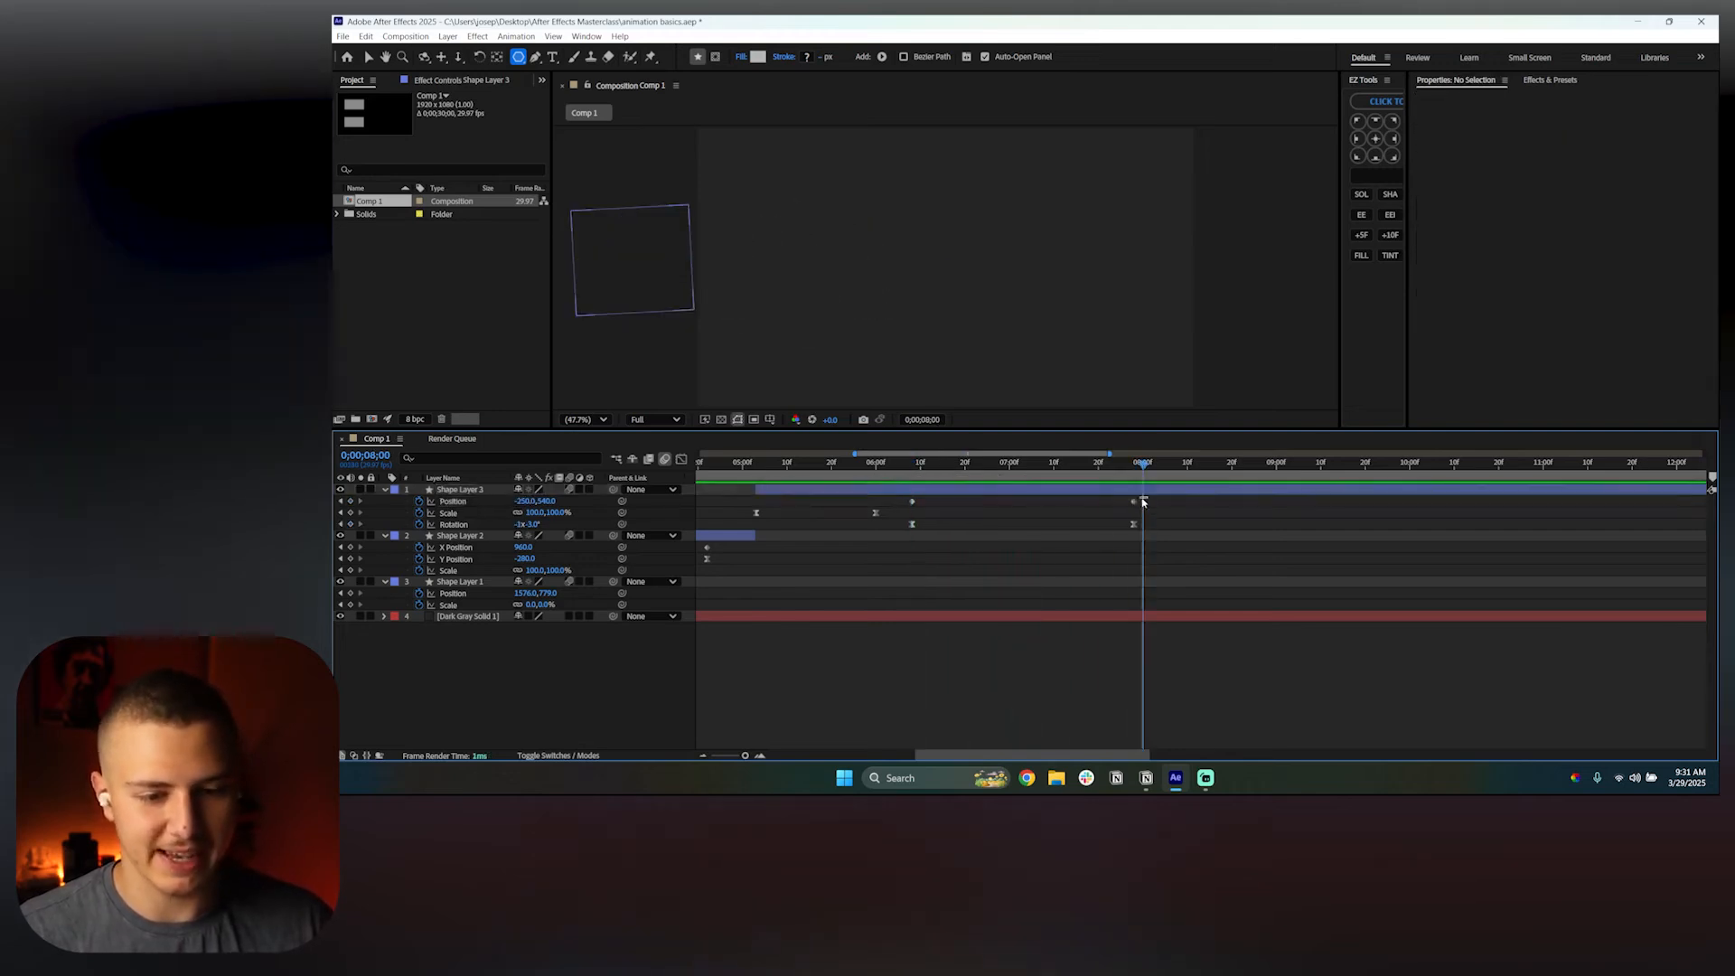
Show the triangle's Position keyframes in the graph editor and separate Position into X and Y dimensions
left_click(911, 470)
left_click_drag(911, 473, 1043, 493)
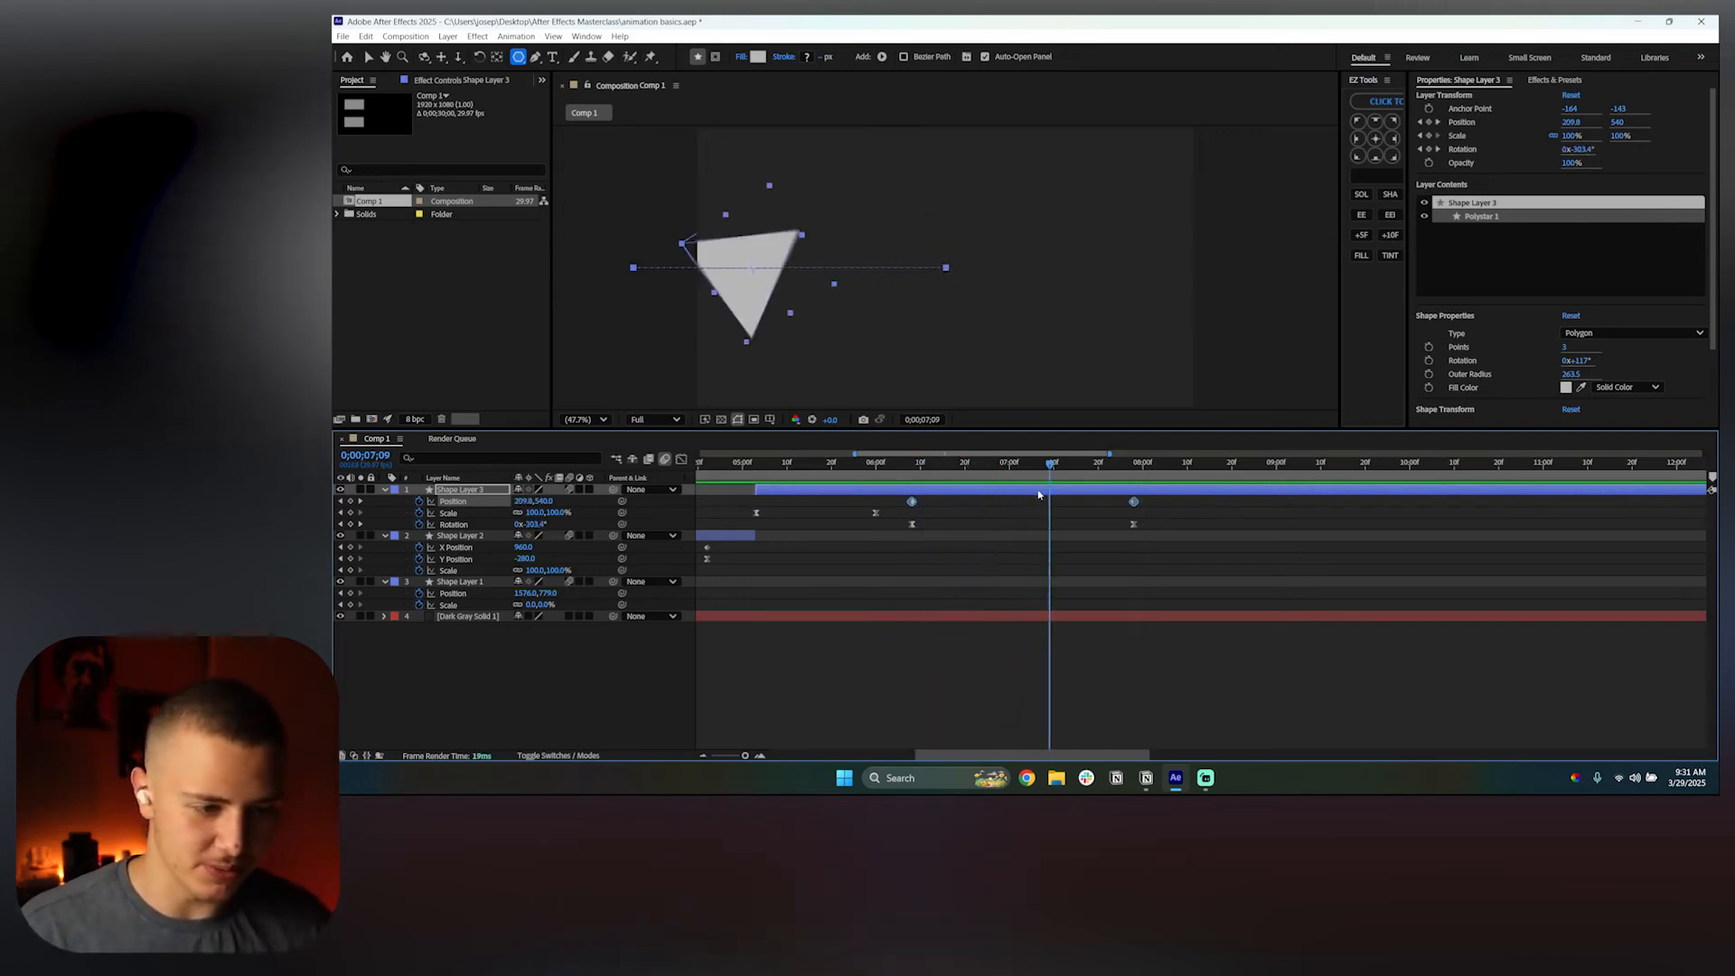
left_click_drag(1158, 505, 907, 542)
left_click(682, 460)
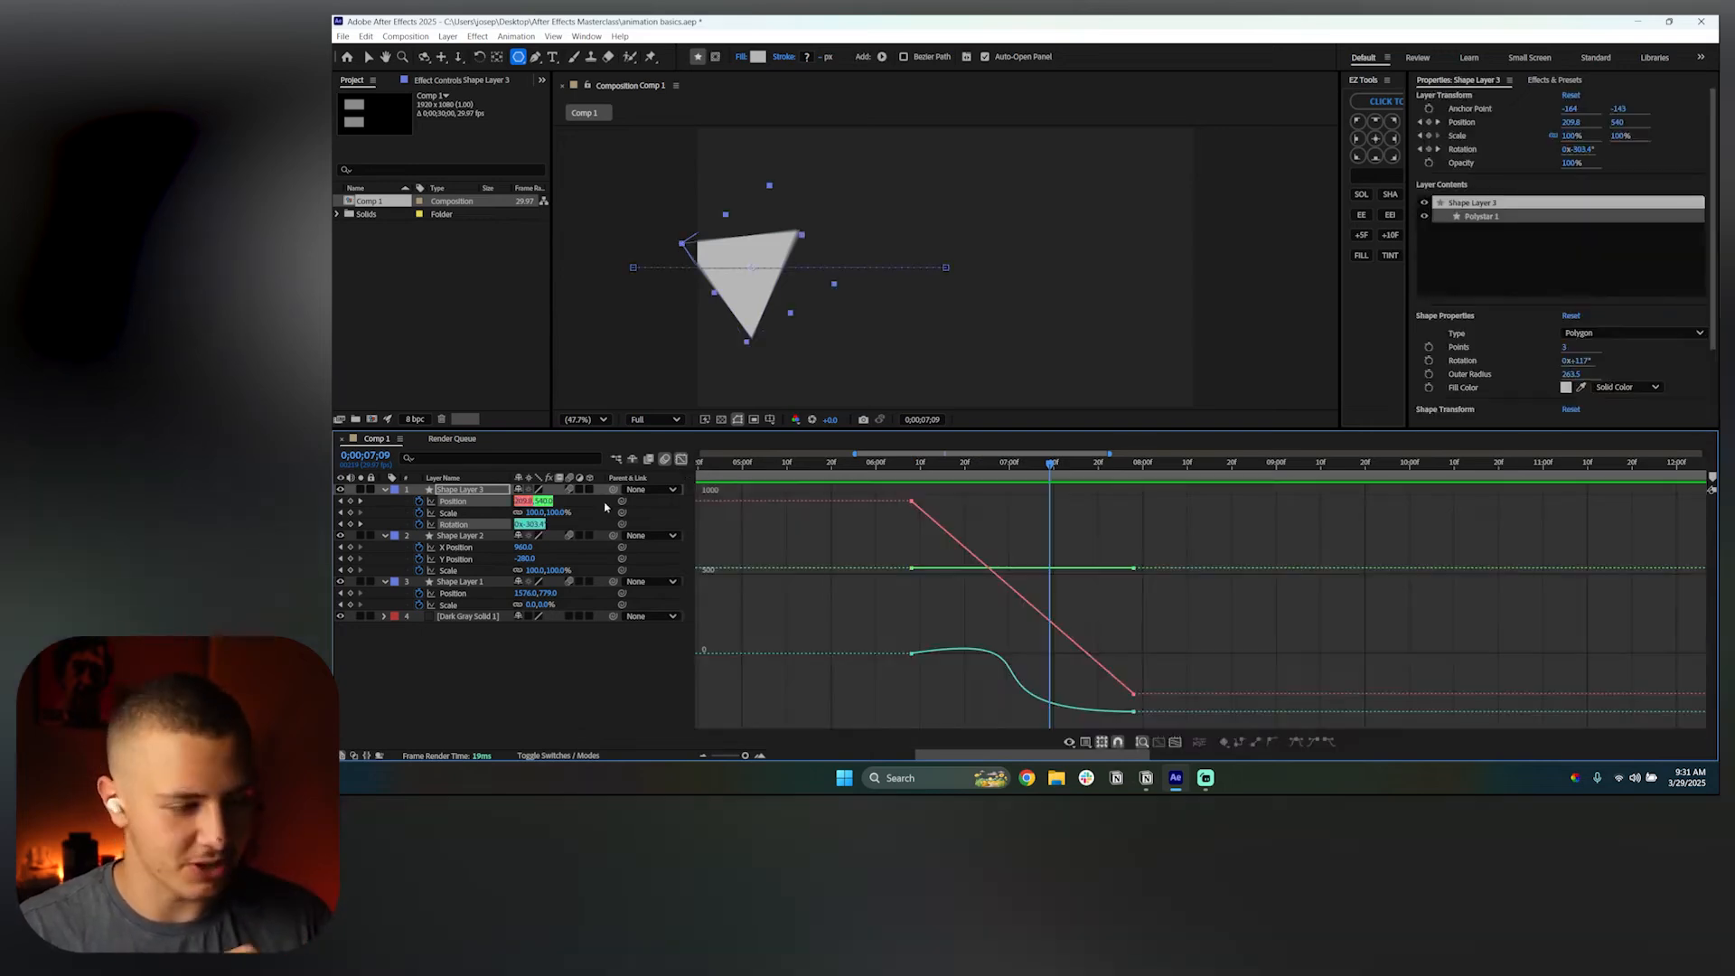
right_click(461, 509)
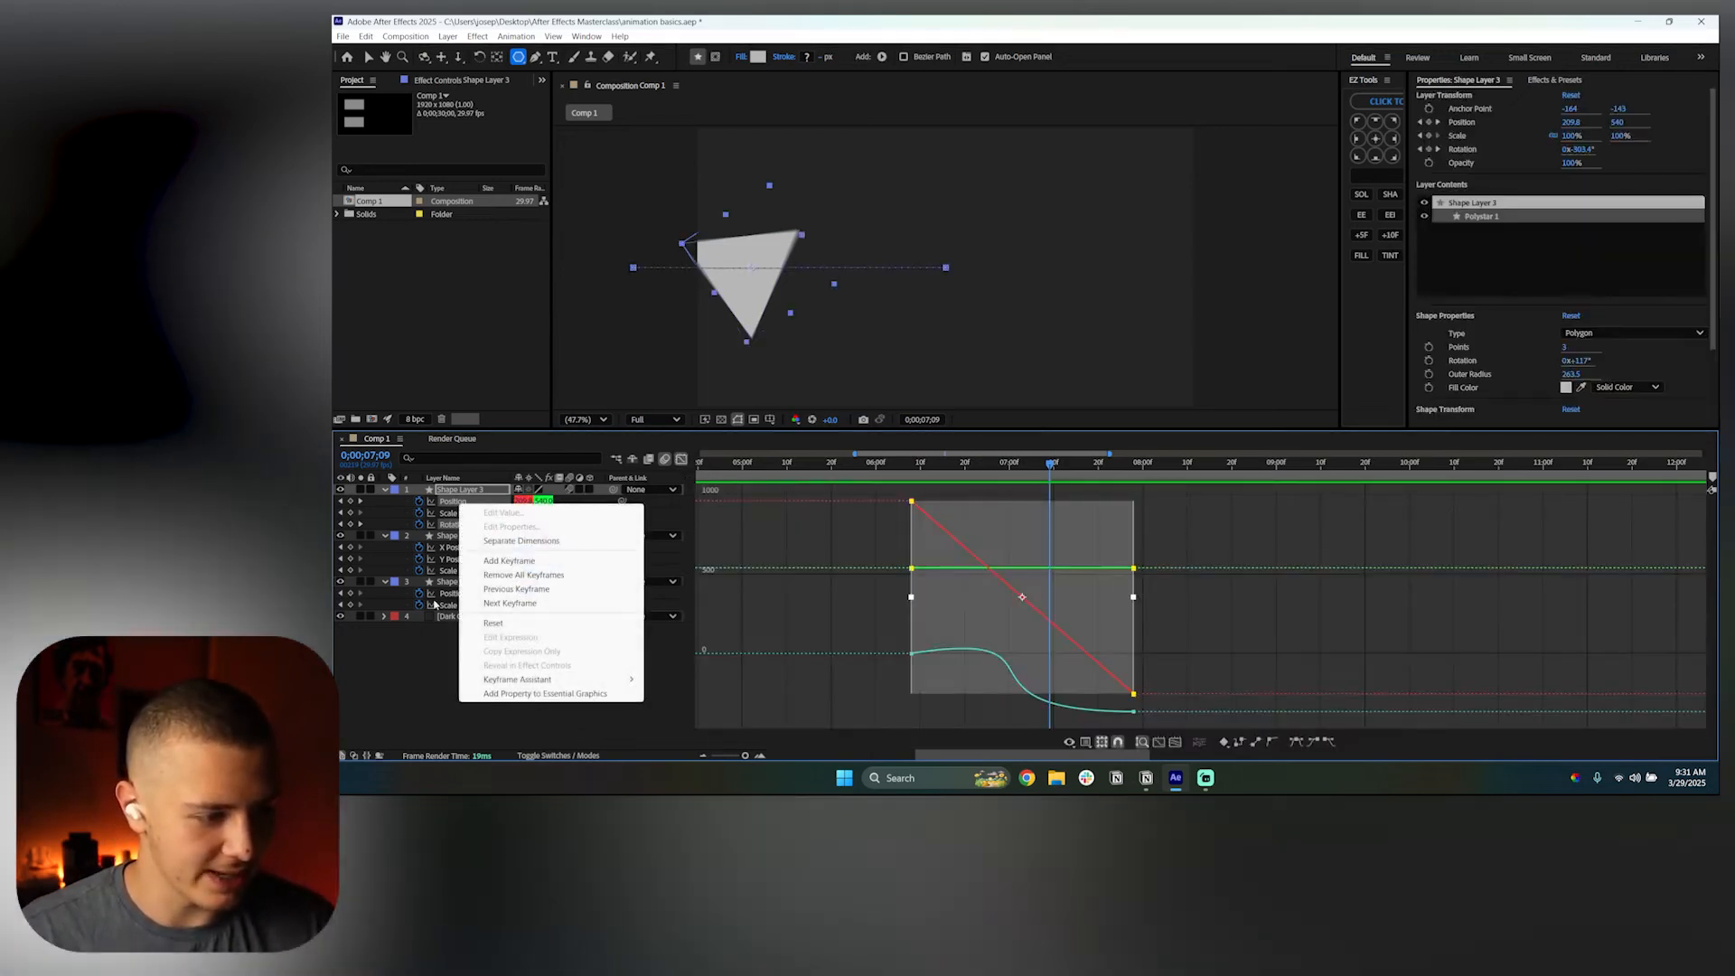
left_click(431, 694)
right_click(456, 505)
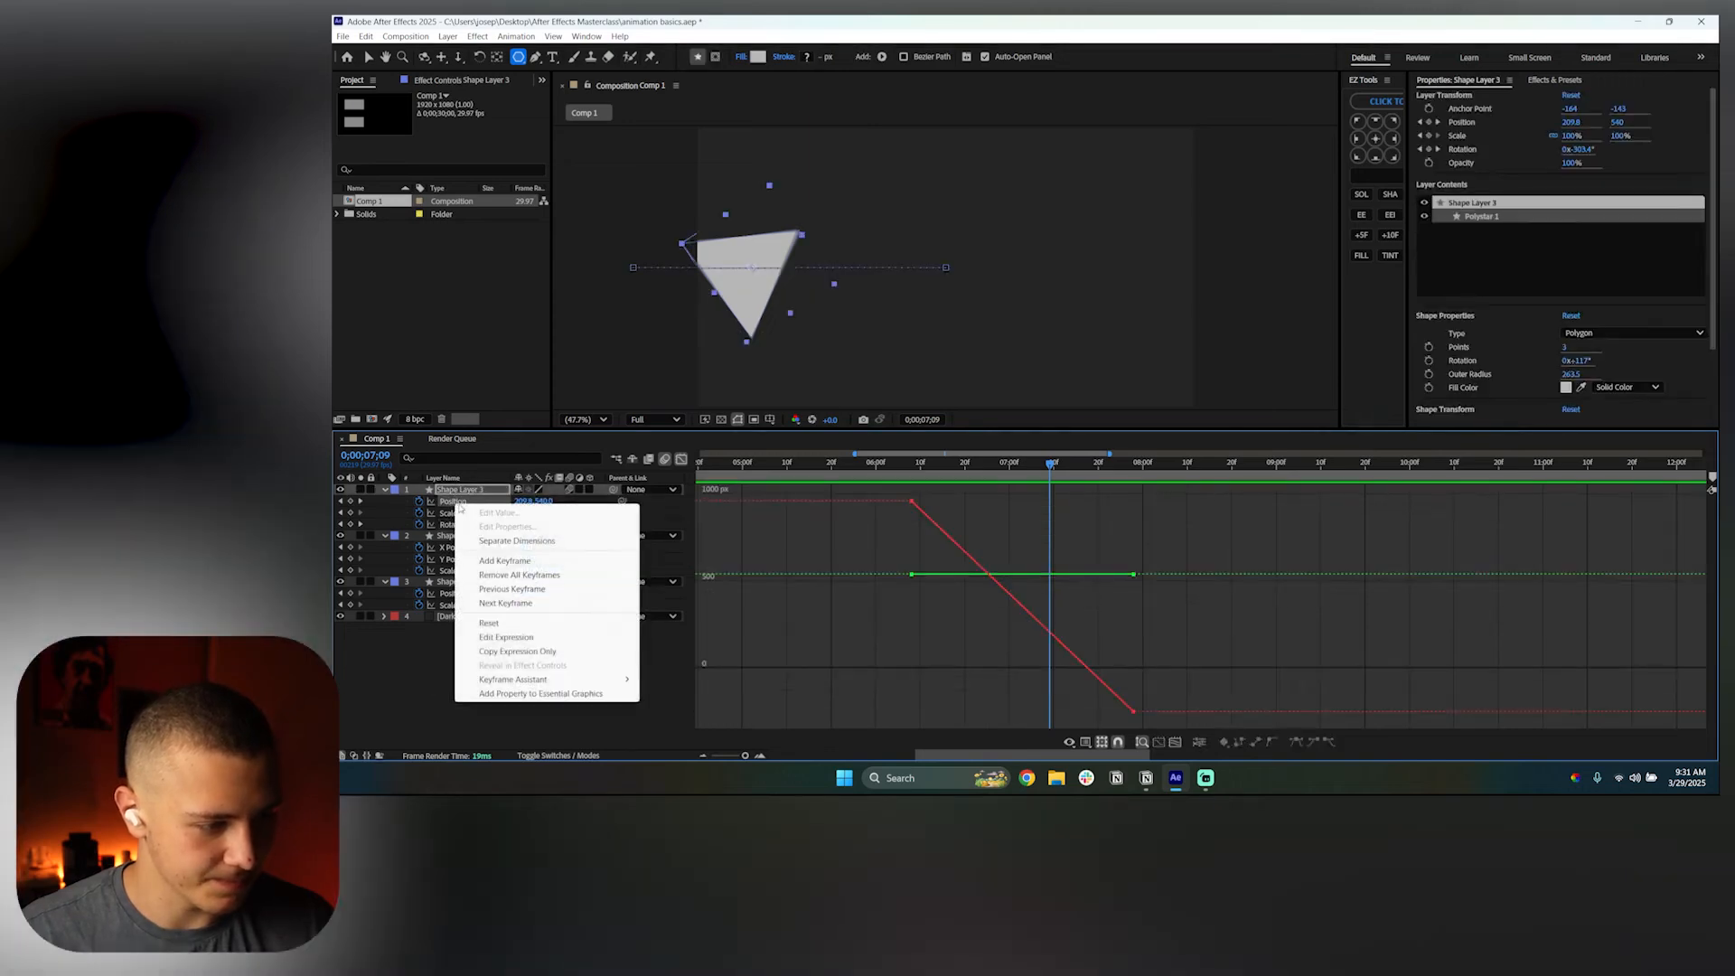
left_click(512, 541)
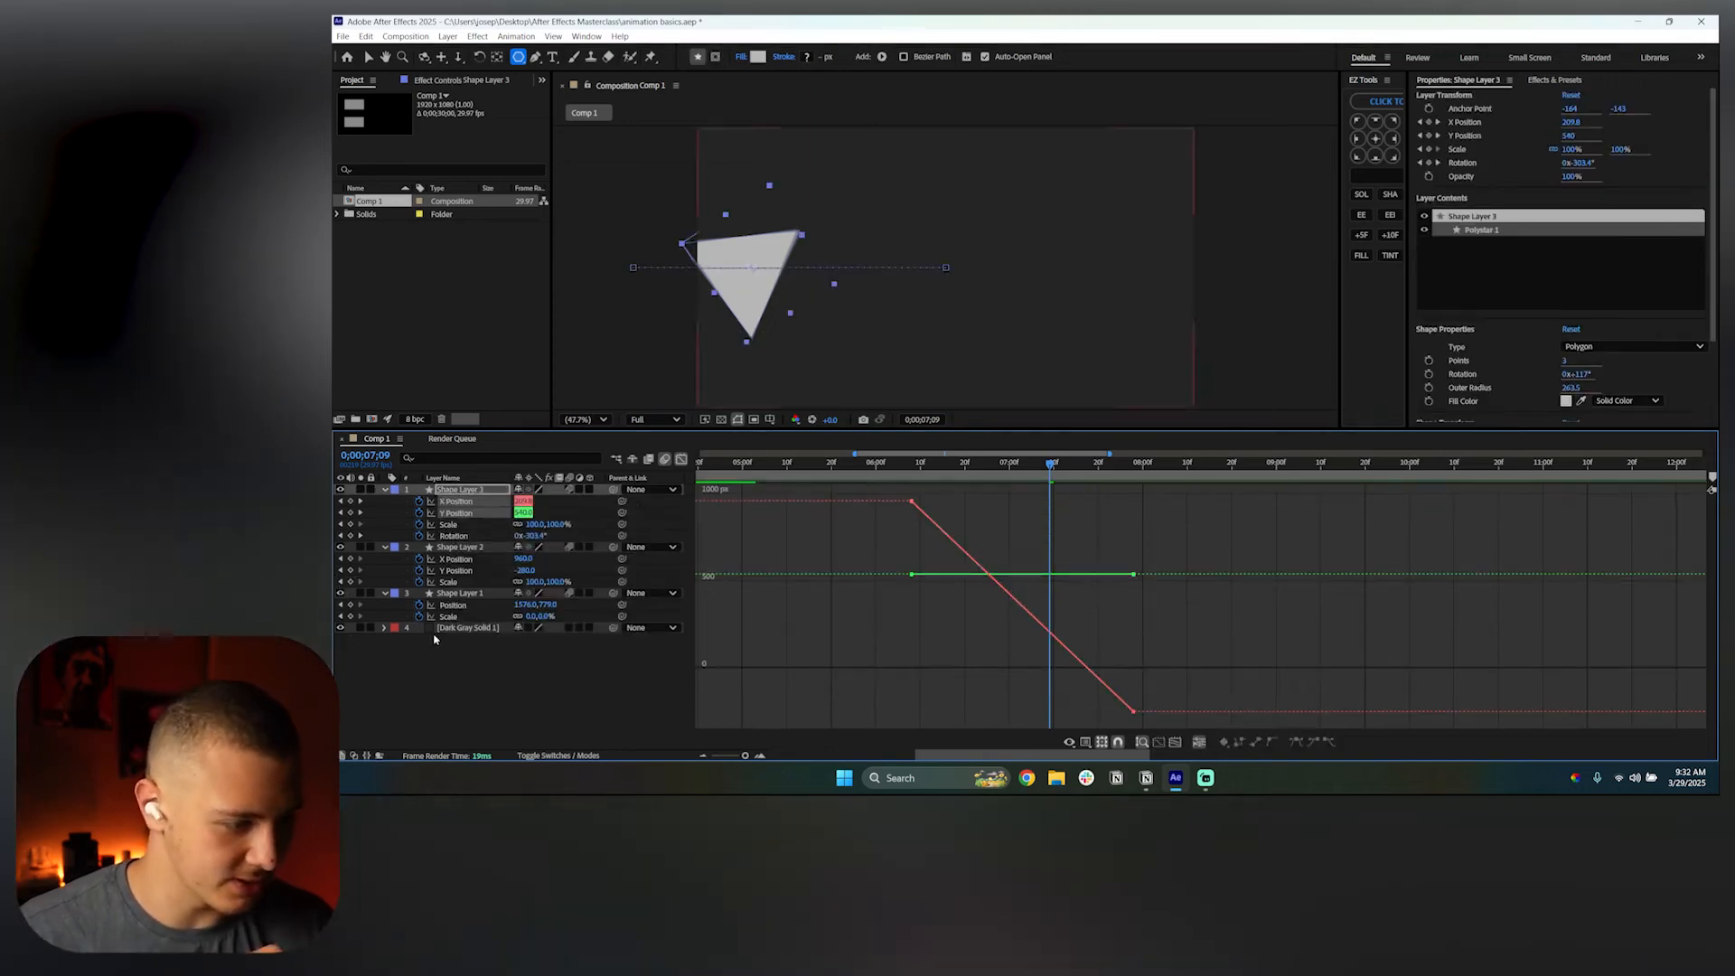
left_click(462, 701)
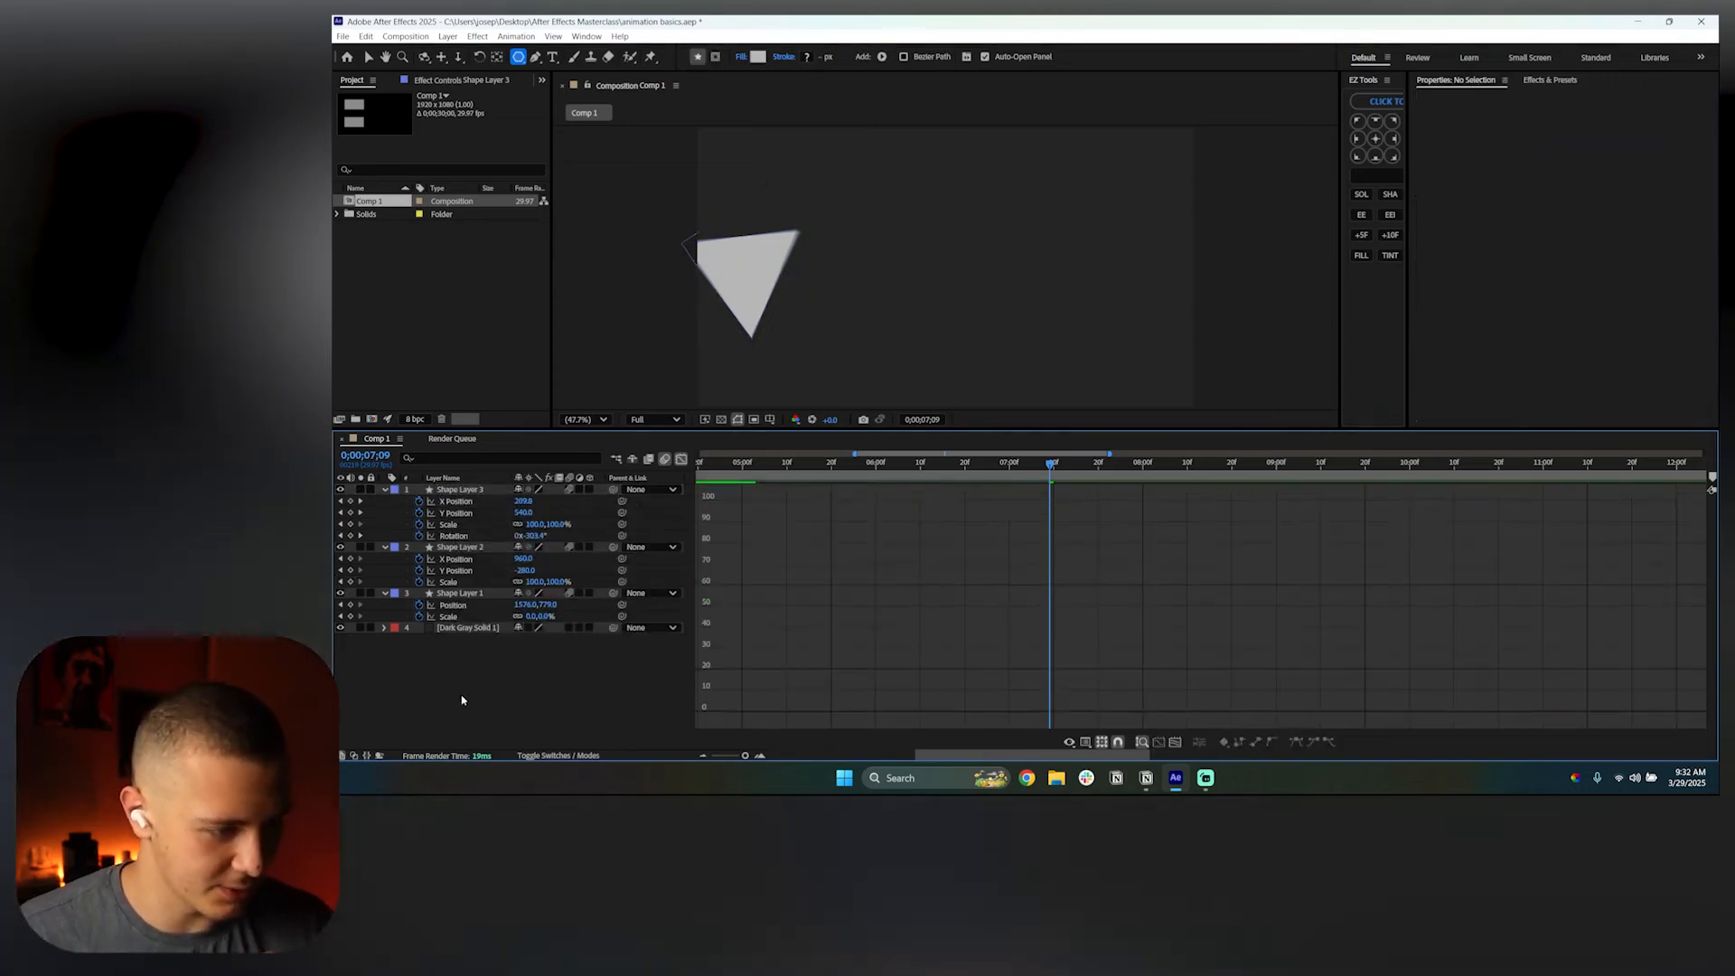
Show the X Position and Rotation curves together, easing out of the first X Position keyframe and into the last
left_click(469, 503)
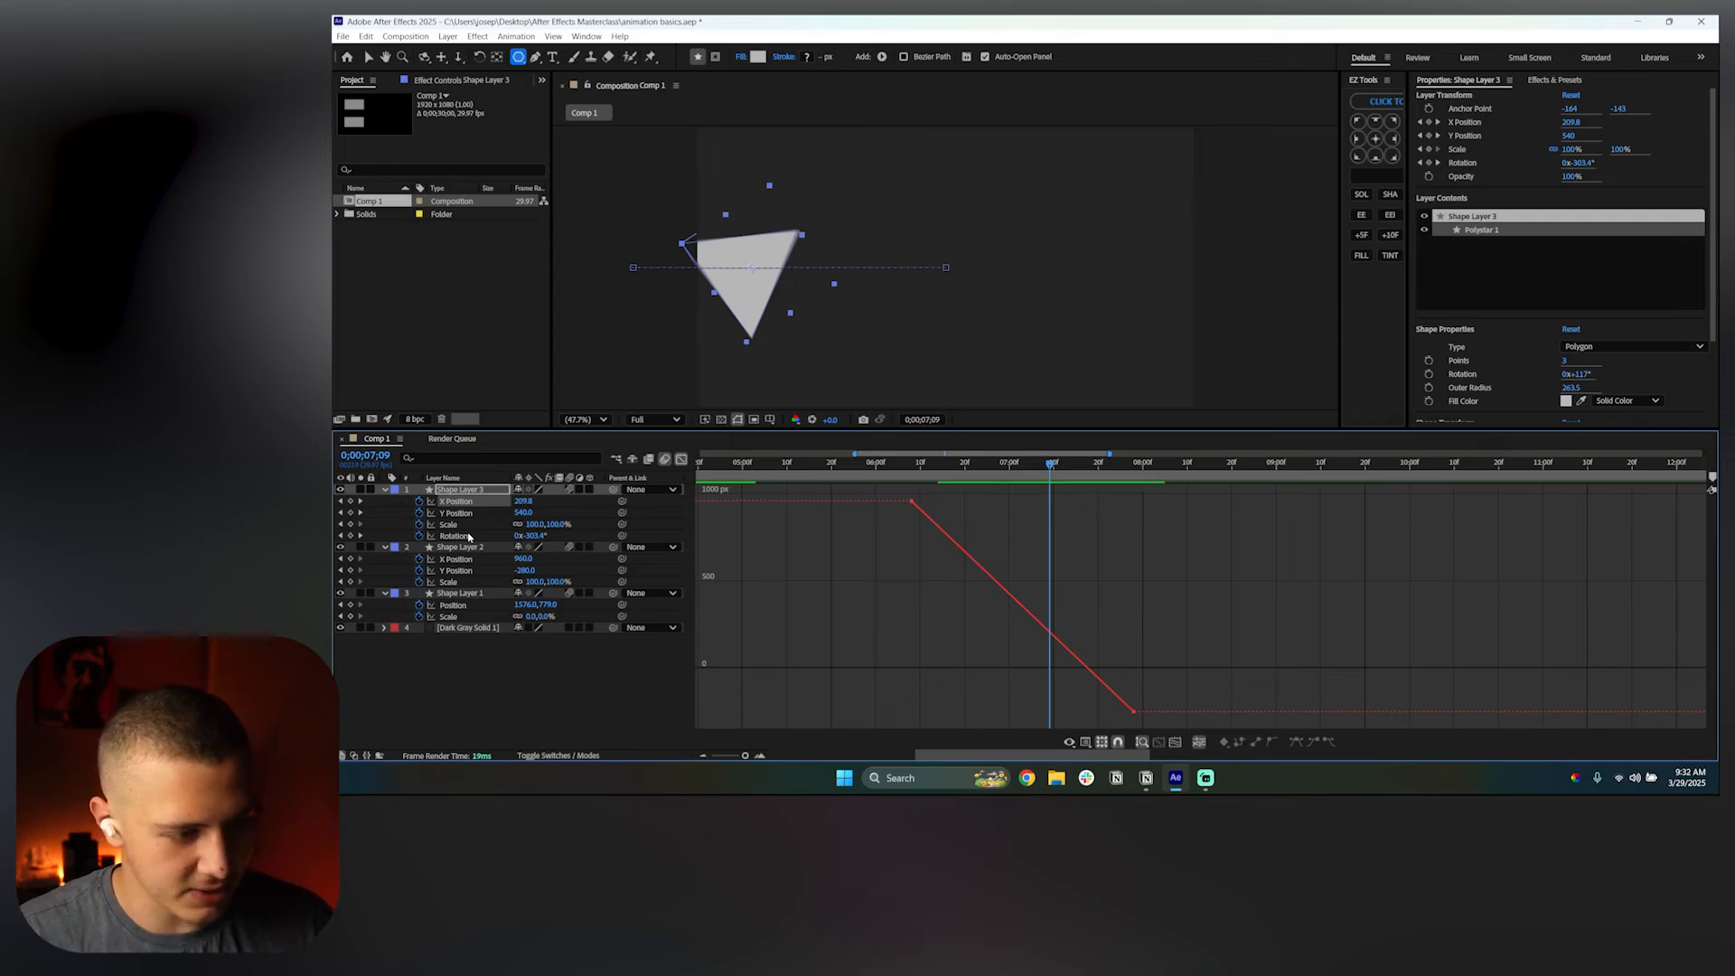
left_click(469, 537, "shift")
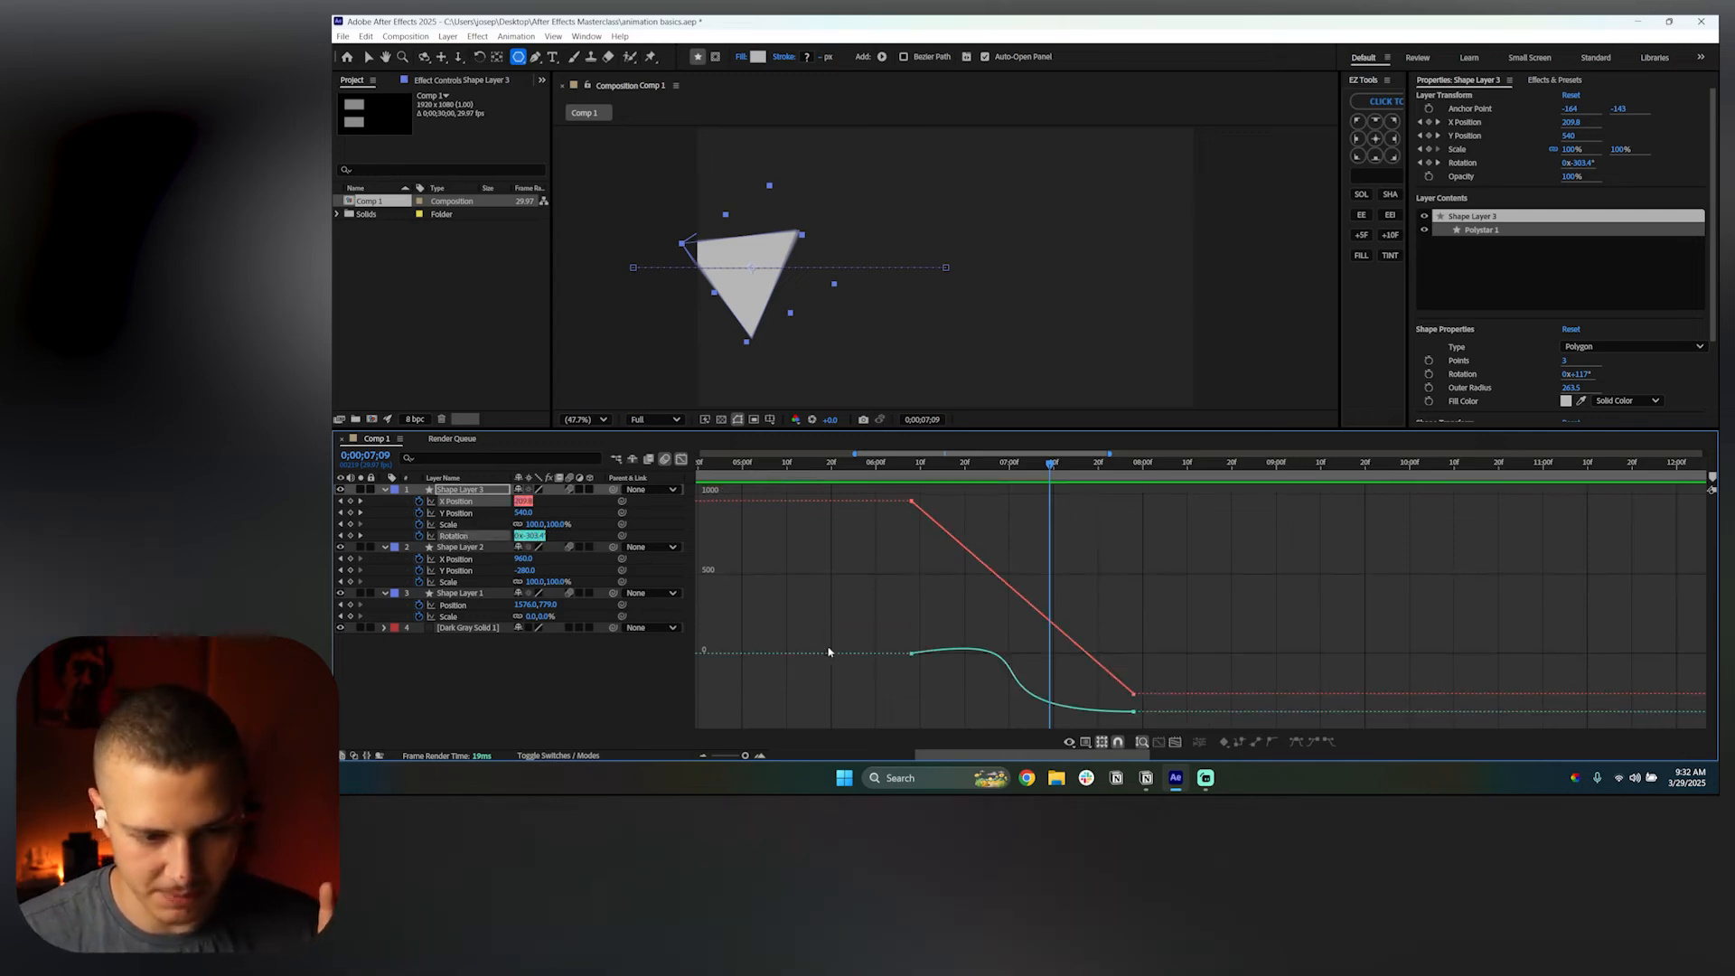
left_click_drag(899, 493, 1091, 643)
key("ctrl+shift+F9")
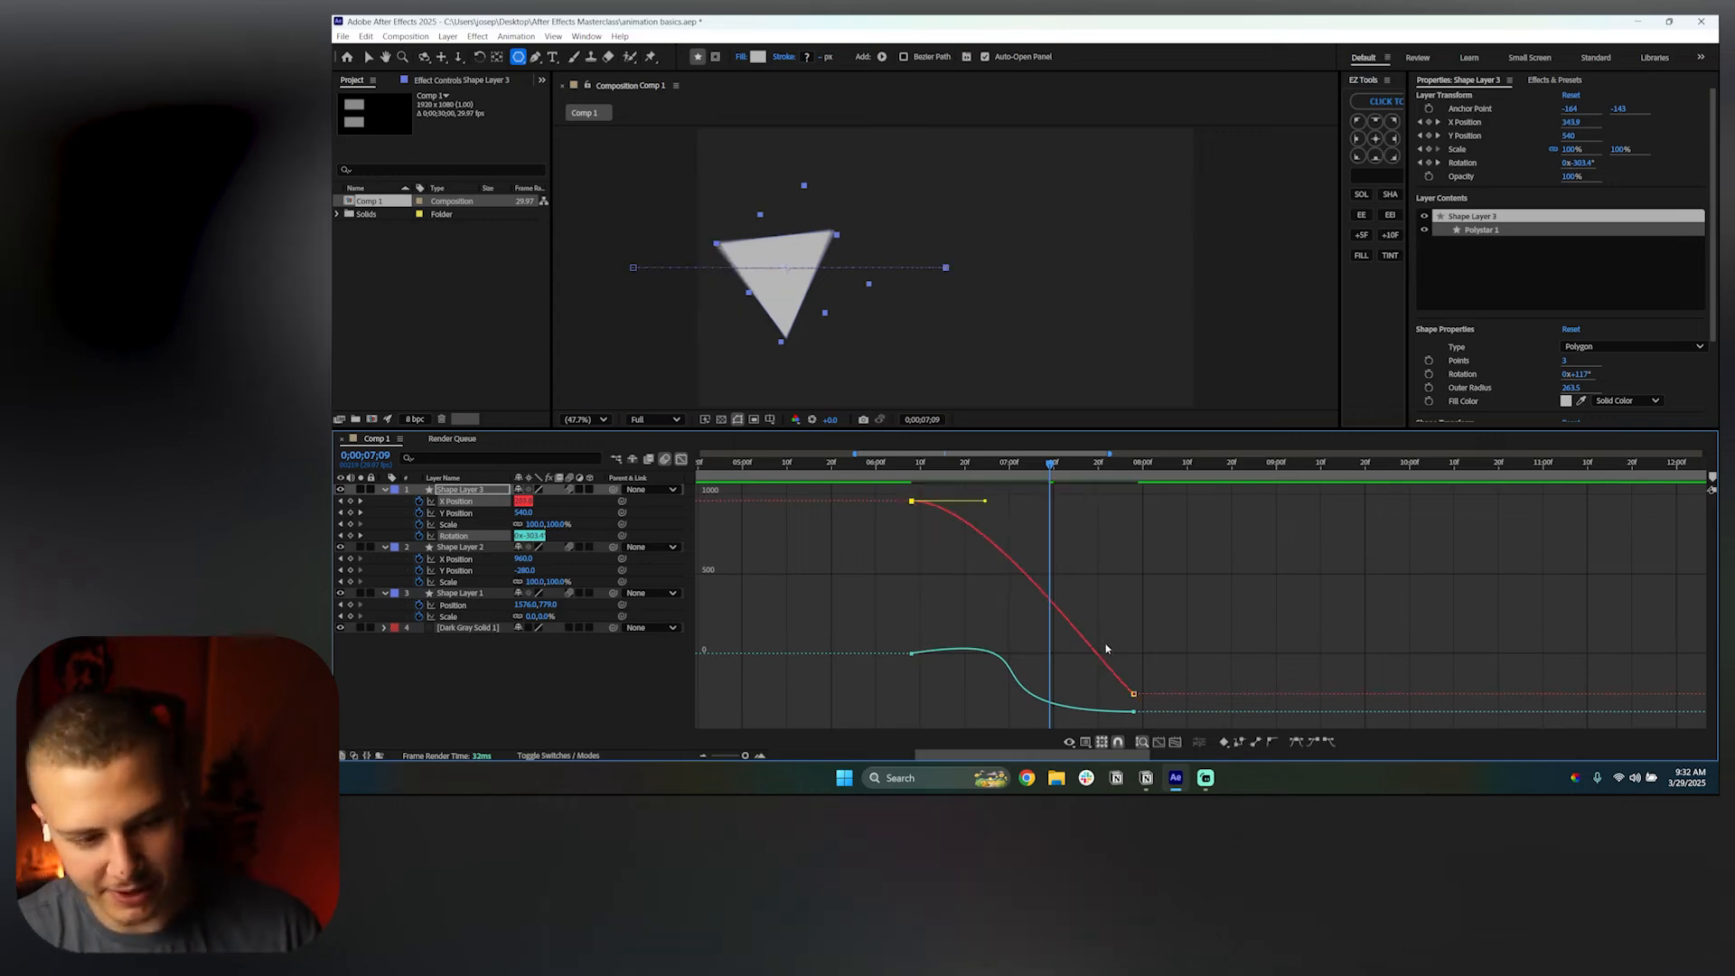
left_click_drag(1143, 672, 1106, 708)
key("shift+F9")
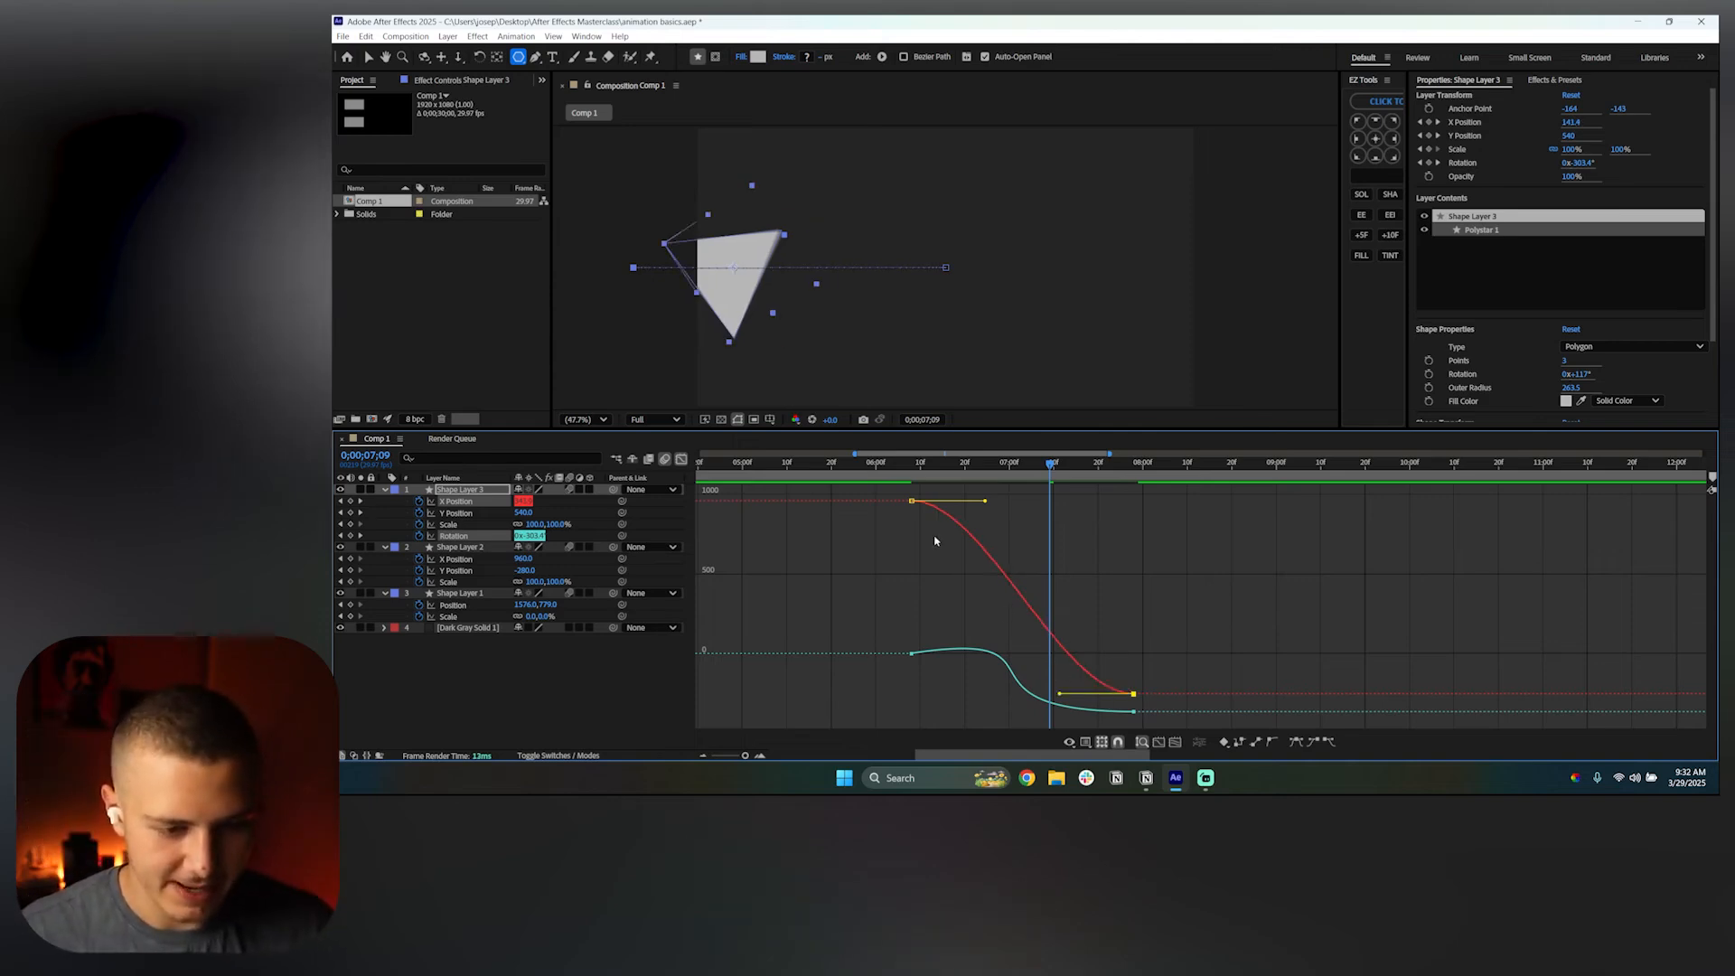
Try to extend and raise the first X Position handle for a wind-up, stretch the last handle back, and preview the motion
left_click_drag(918, 470, 977, 473)
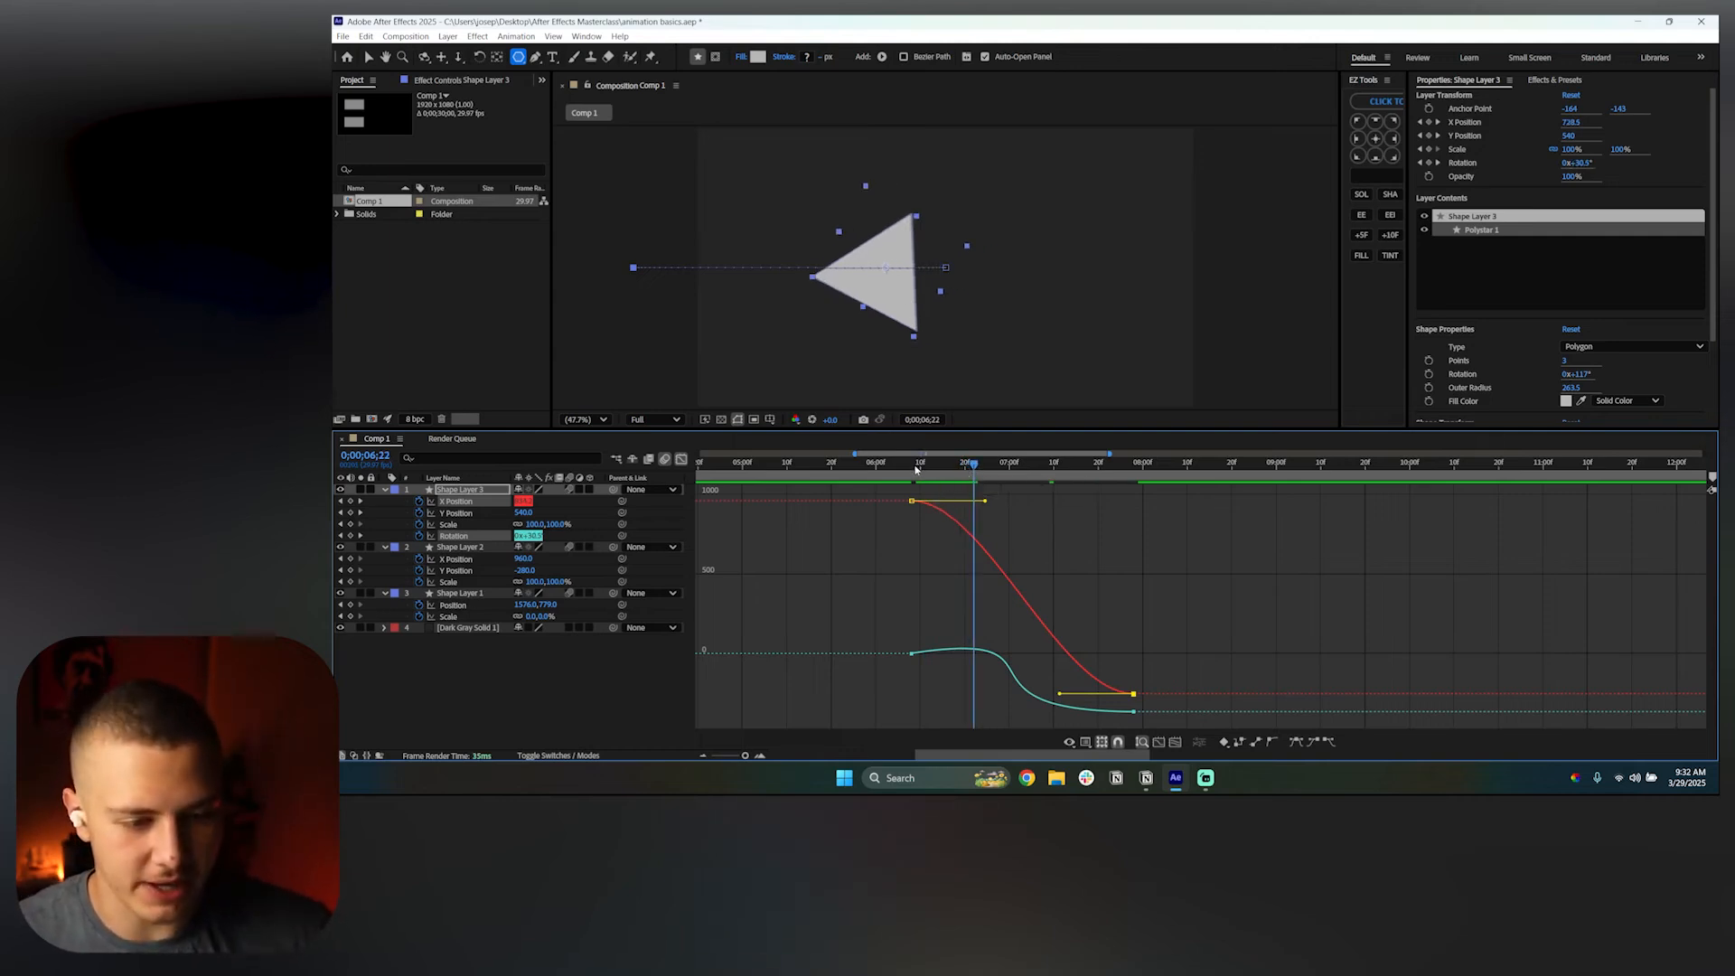
left_click_drag(978, 476, 1100, 490)
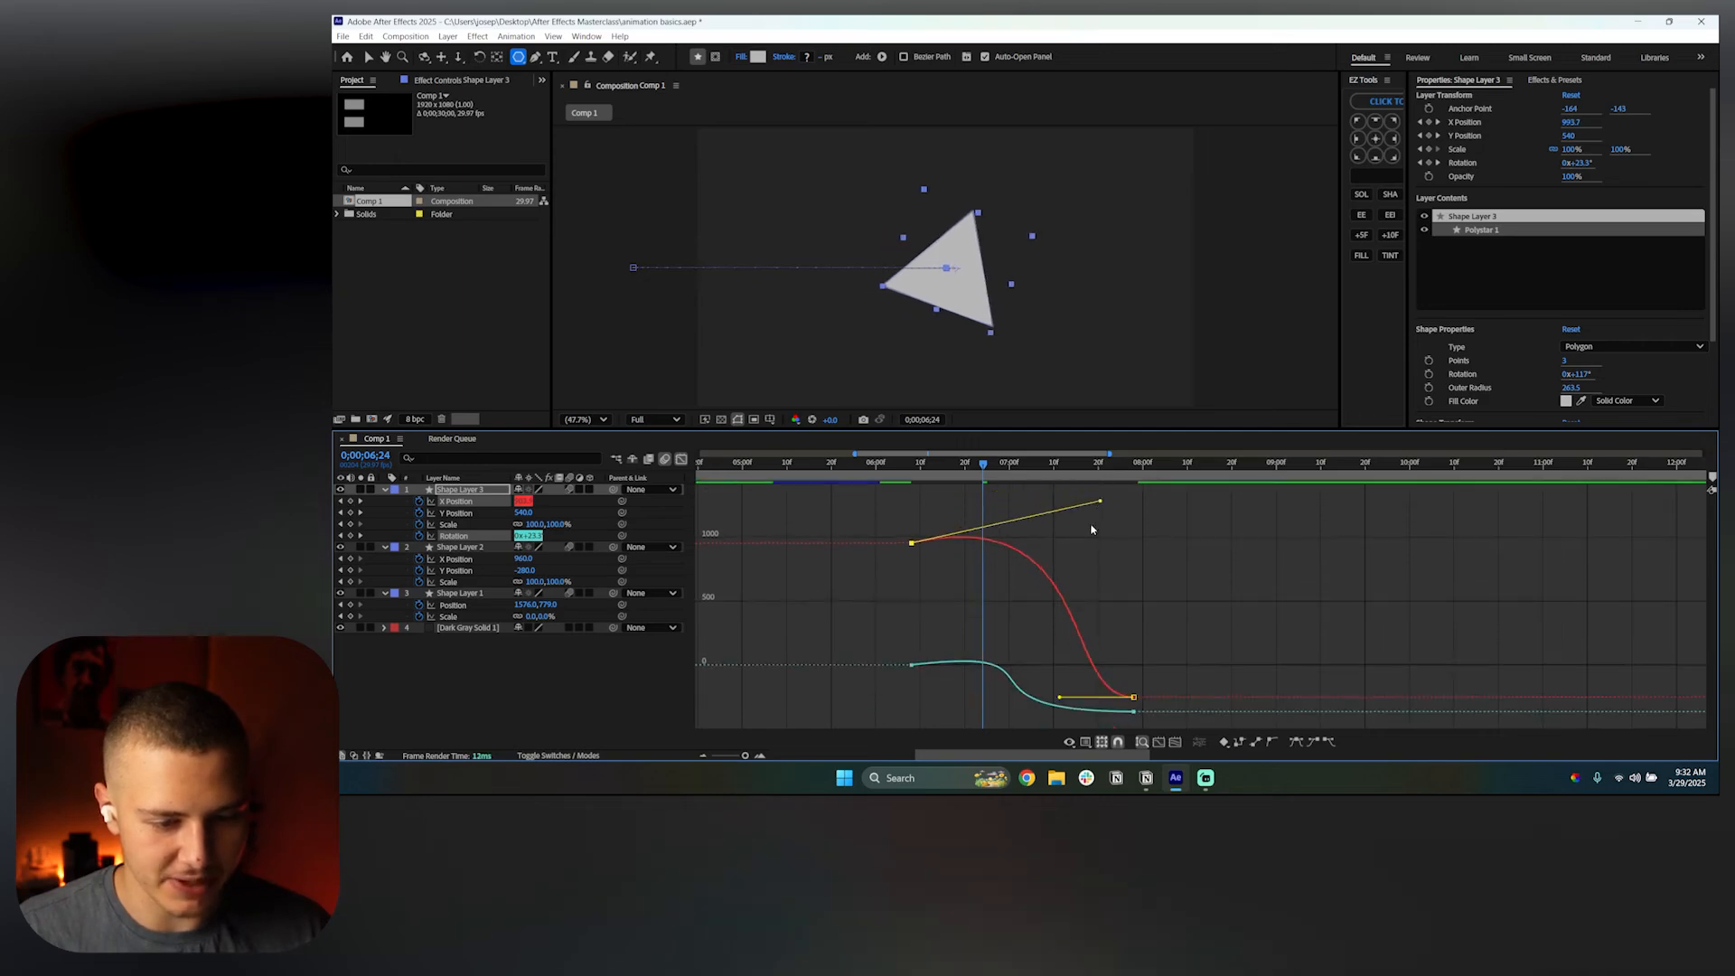
left_click_drag(981, 472, 1000, 476)
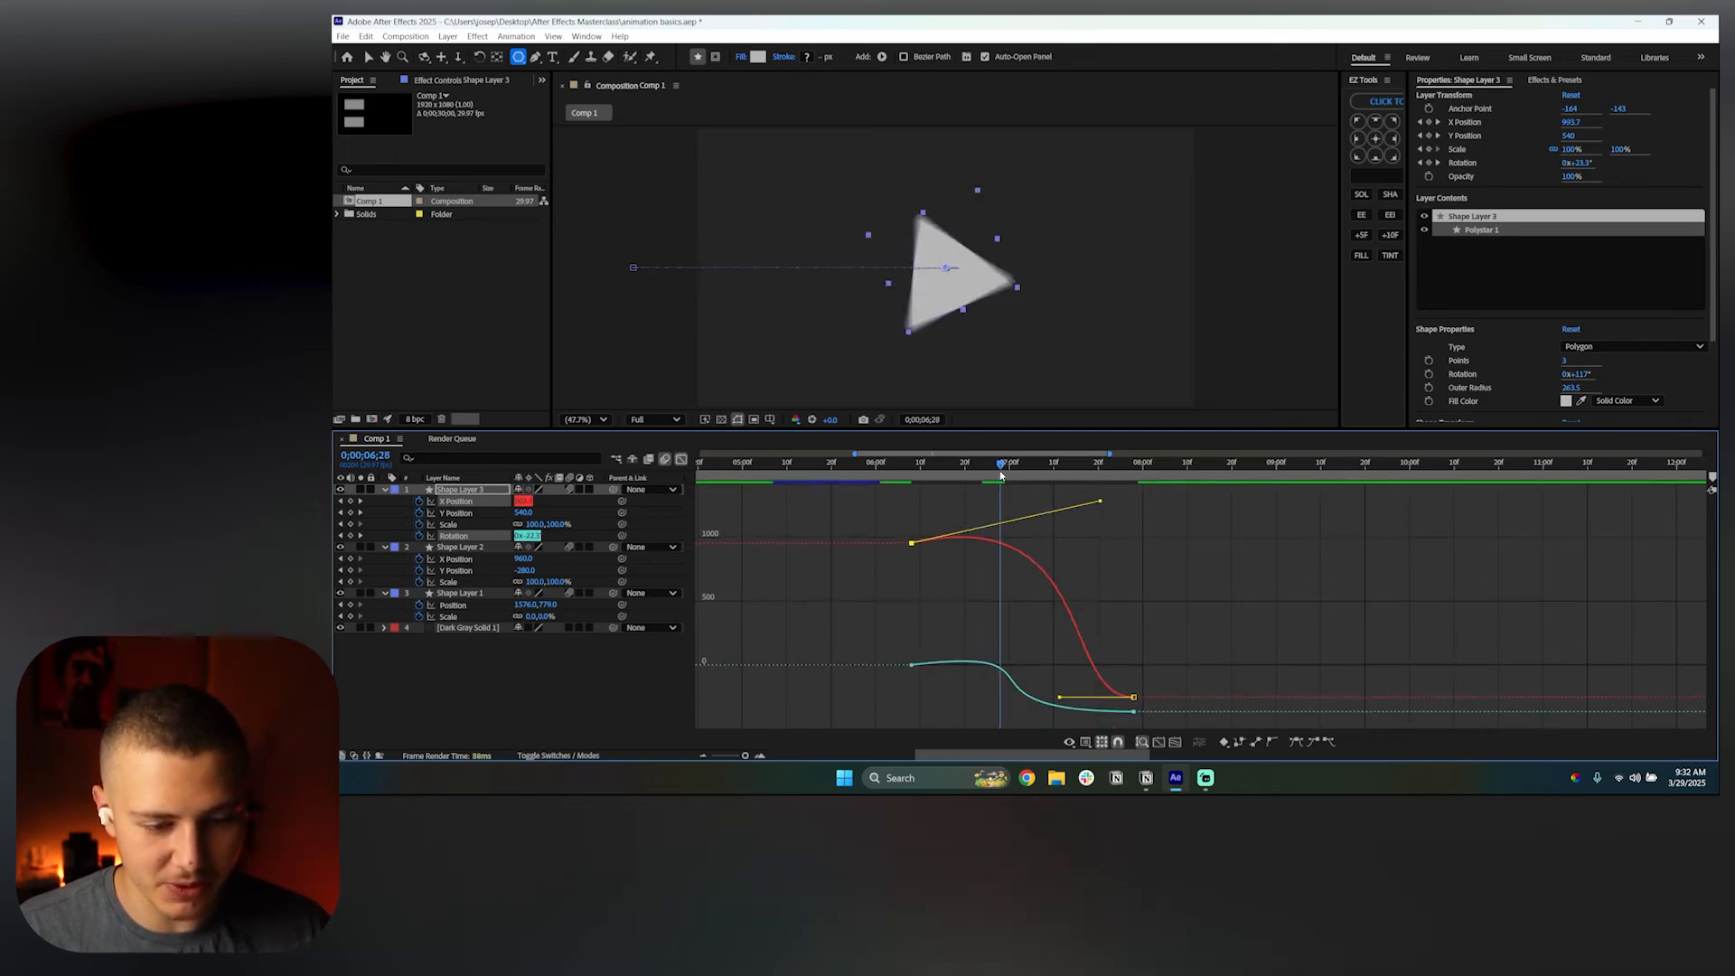
left_click_drag(1054, 701, 995, 697)
left_click(1111, 617)
mouse_move(909, 474)
left_mouse_down()
mouse_move(1073, 479)
mouse_move(916, 486)
left_mouse_up()
key("space")
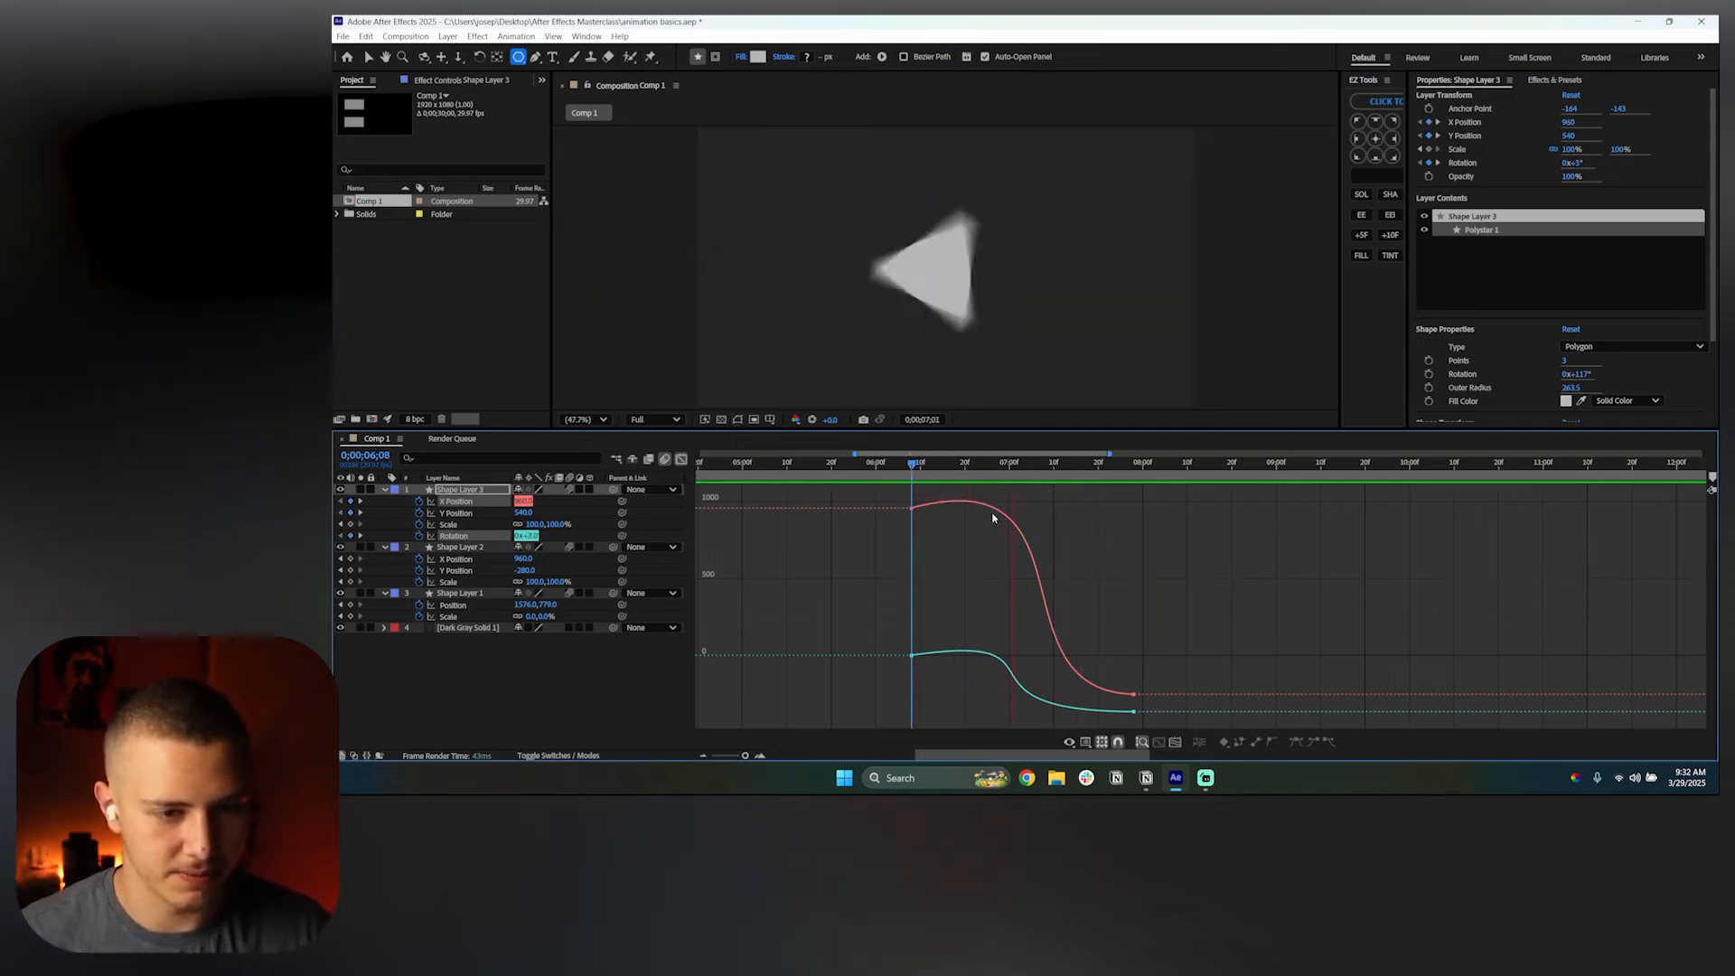
left_click(901, 469)
key("space")
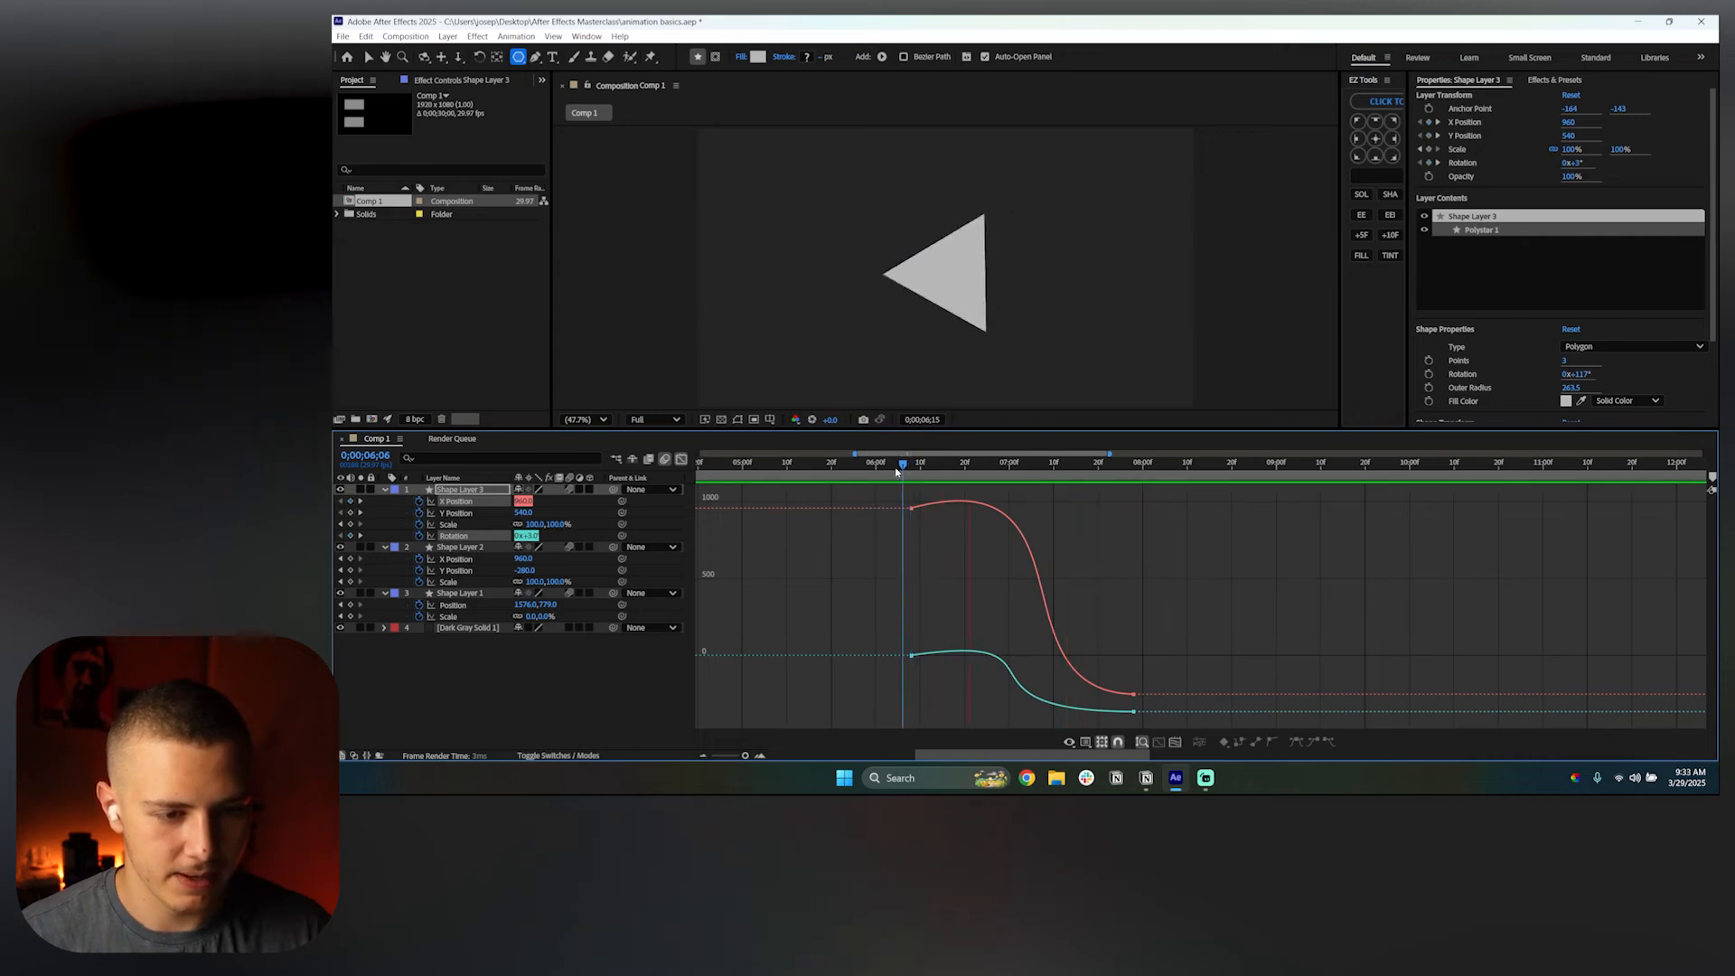
Undo the handle adjustments on the X Position curve
left_click_drag(898, 494, 930, 526)
key("ctrl+z")
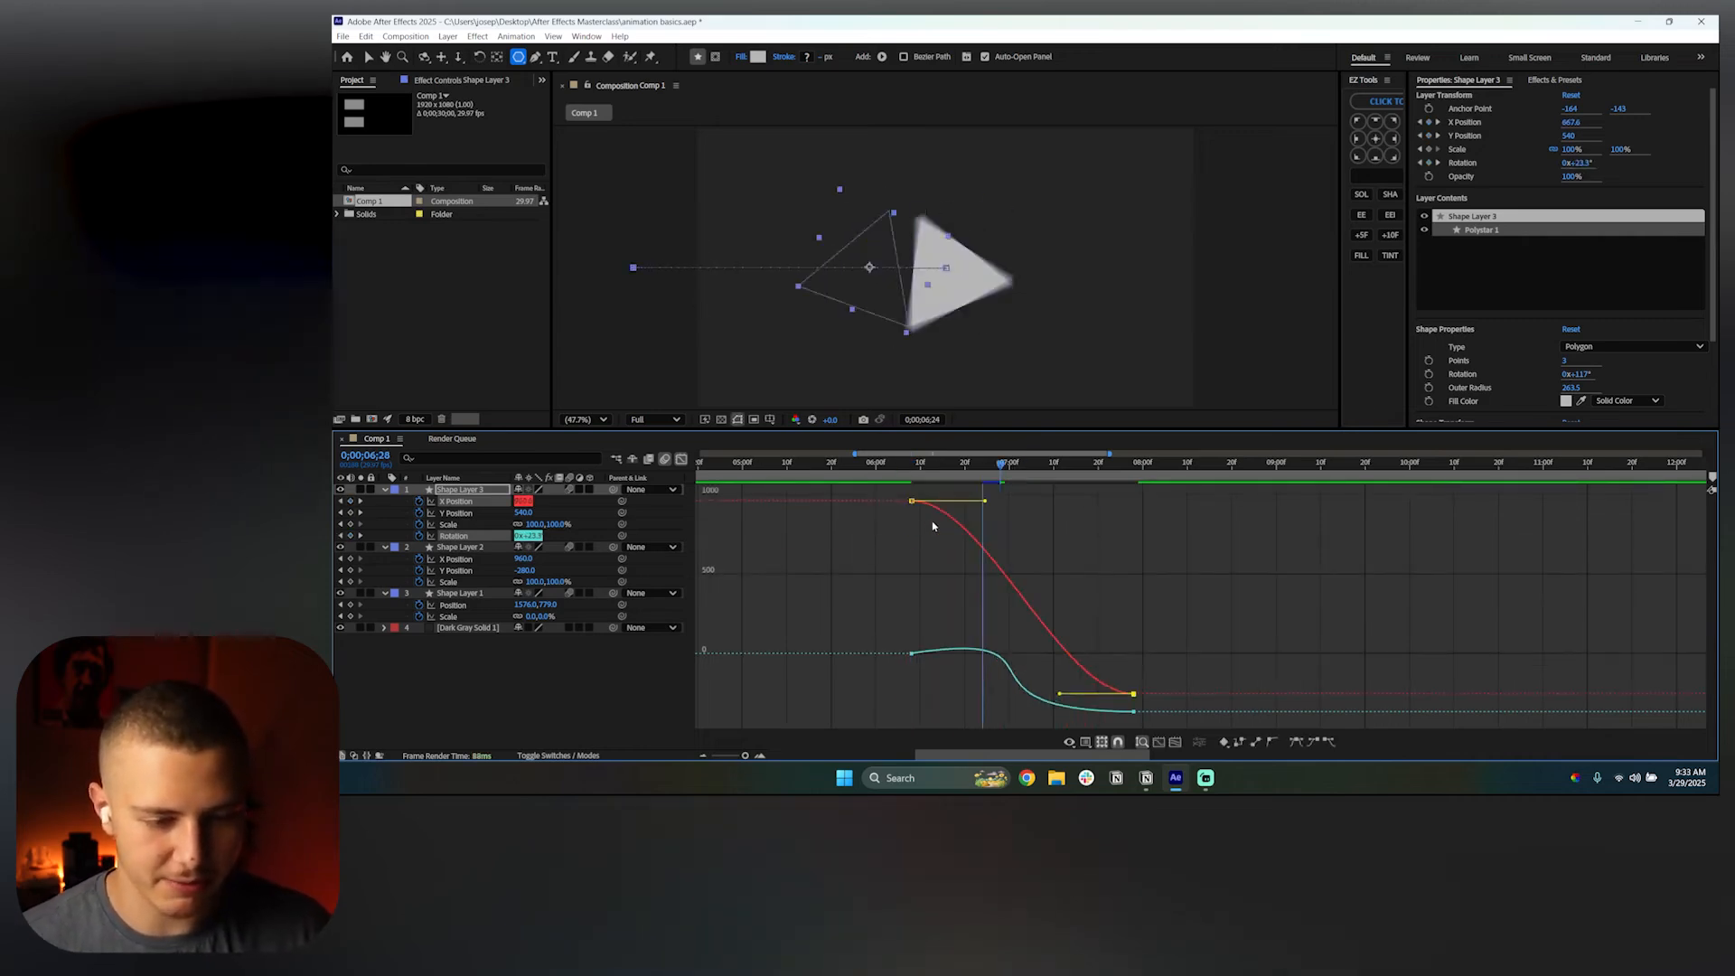
key("ctrl+z")
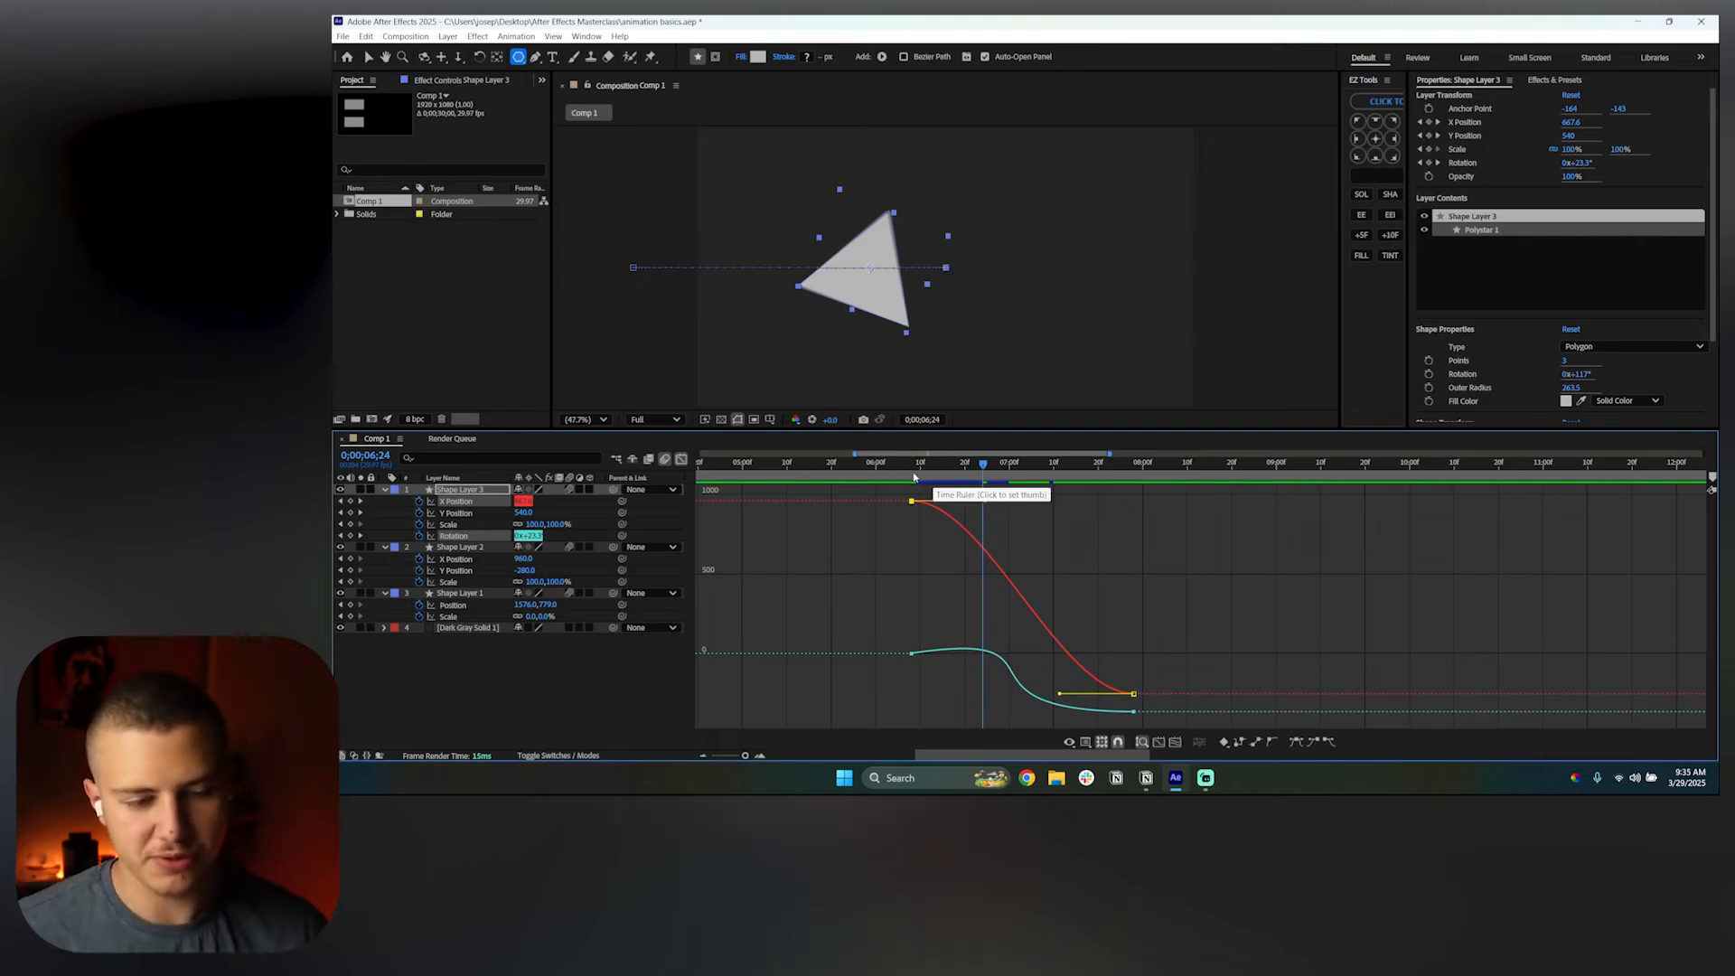
Compare the triangle's Rotation wind-up with its X Position curve, scrubbing from the first exit keyframe at 0;00;06;08
left_click(912, 500)
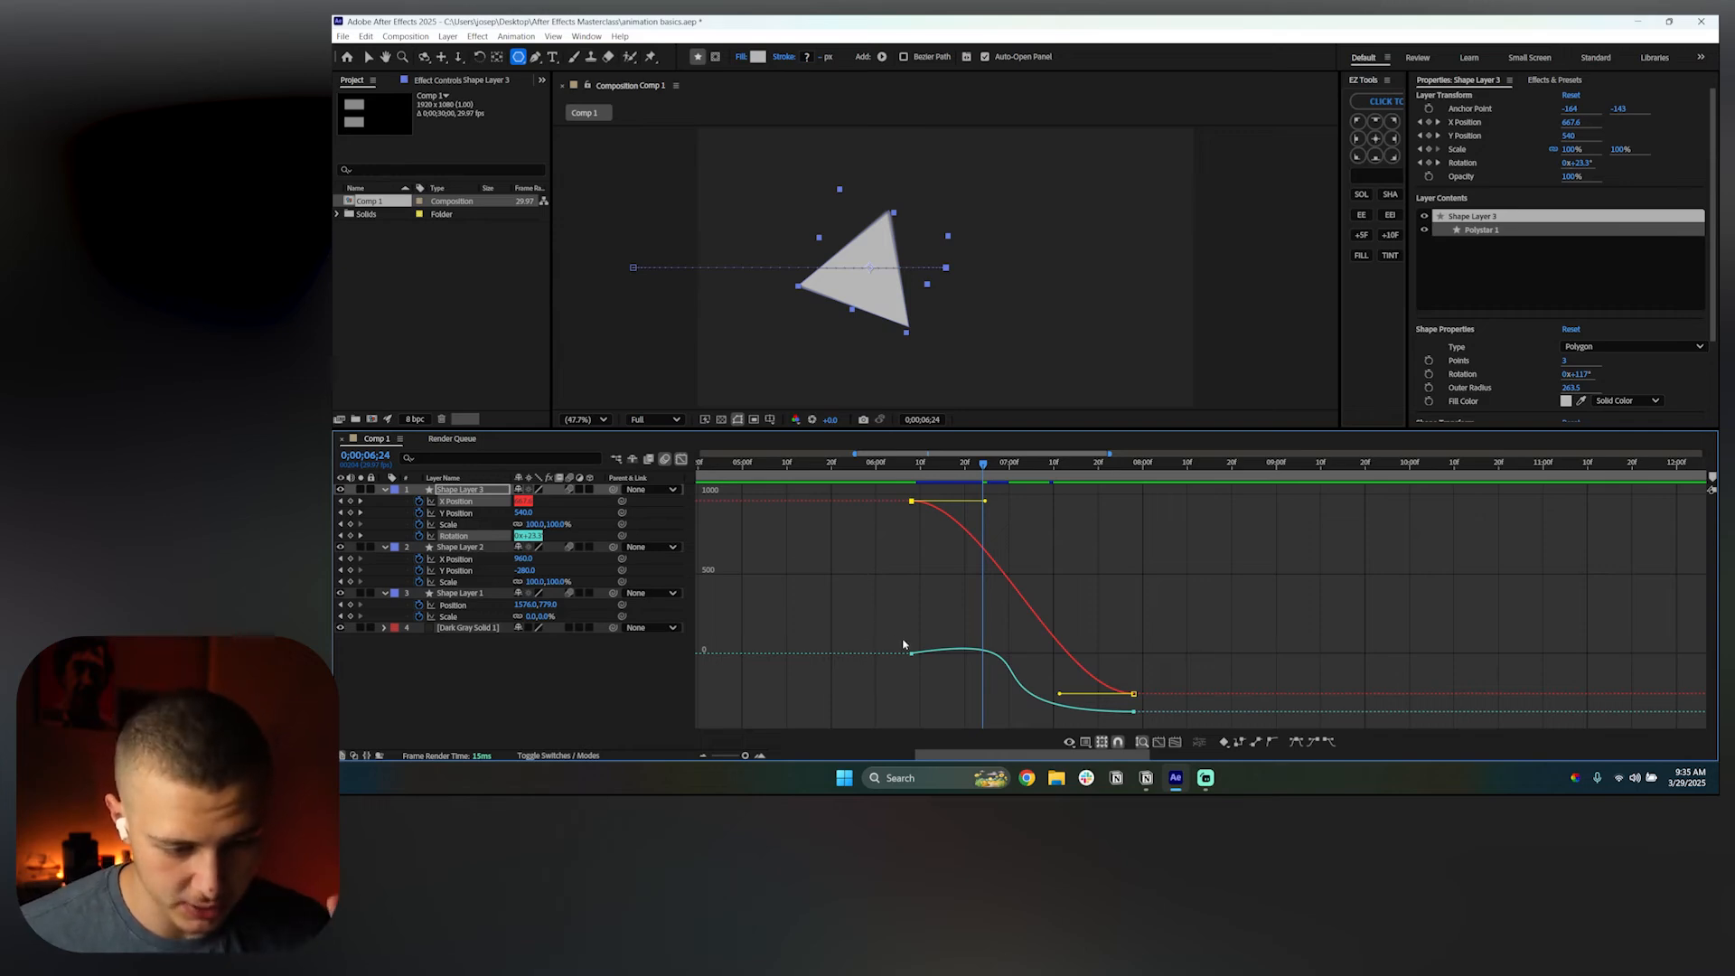
left_click_drag(926, 473, 930, 520)
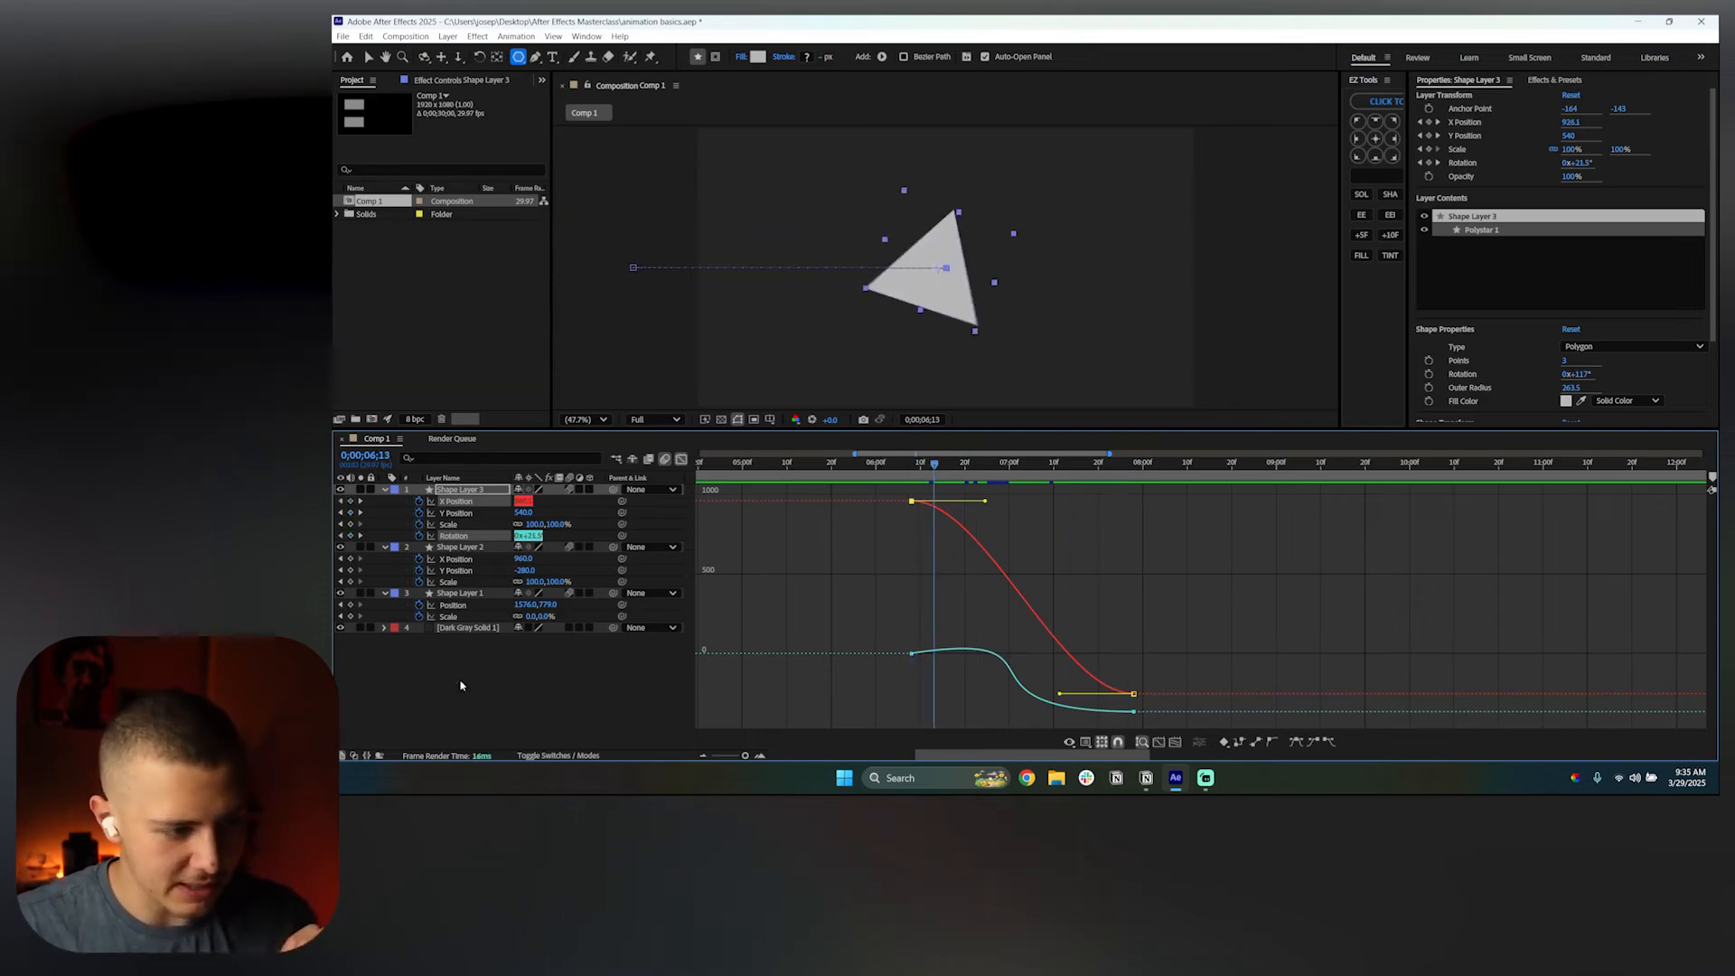
left_click(488, 538)
left_click_drag(913, 464, 961, 542)
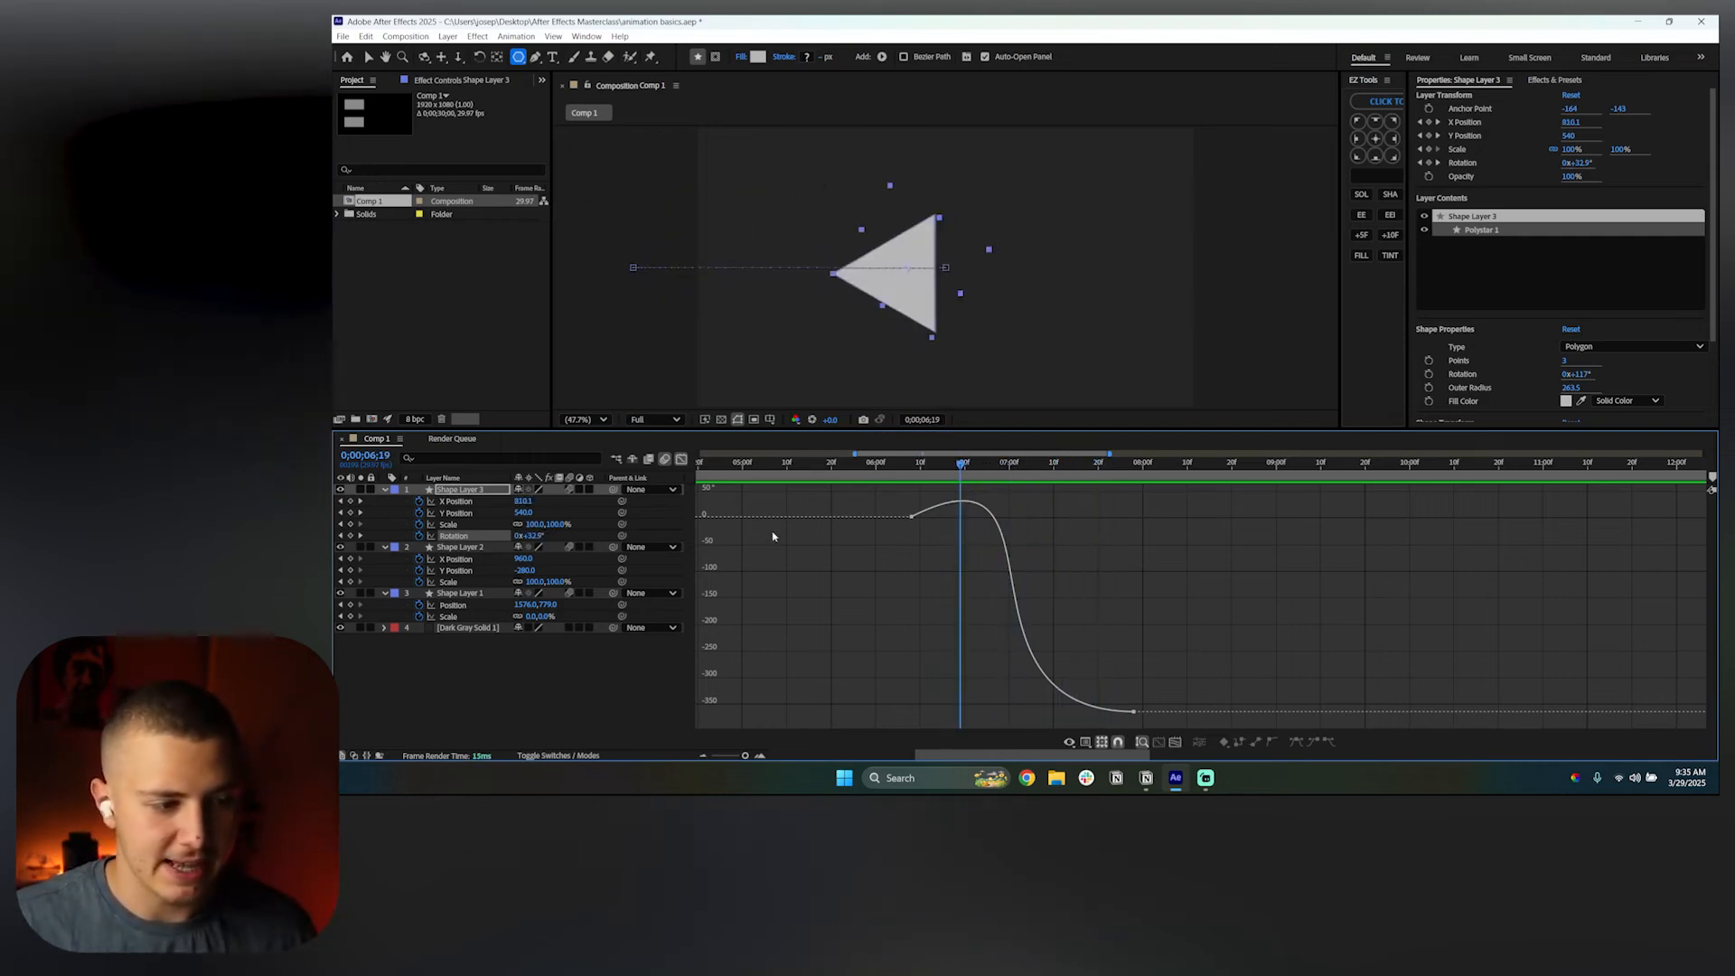
left_click(470, 503)
left_click(913, 469)
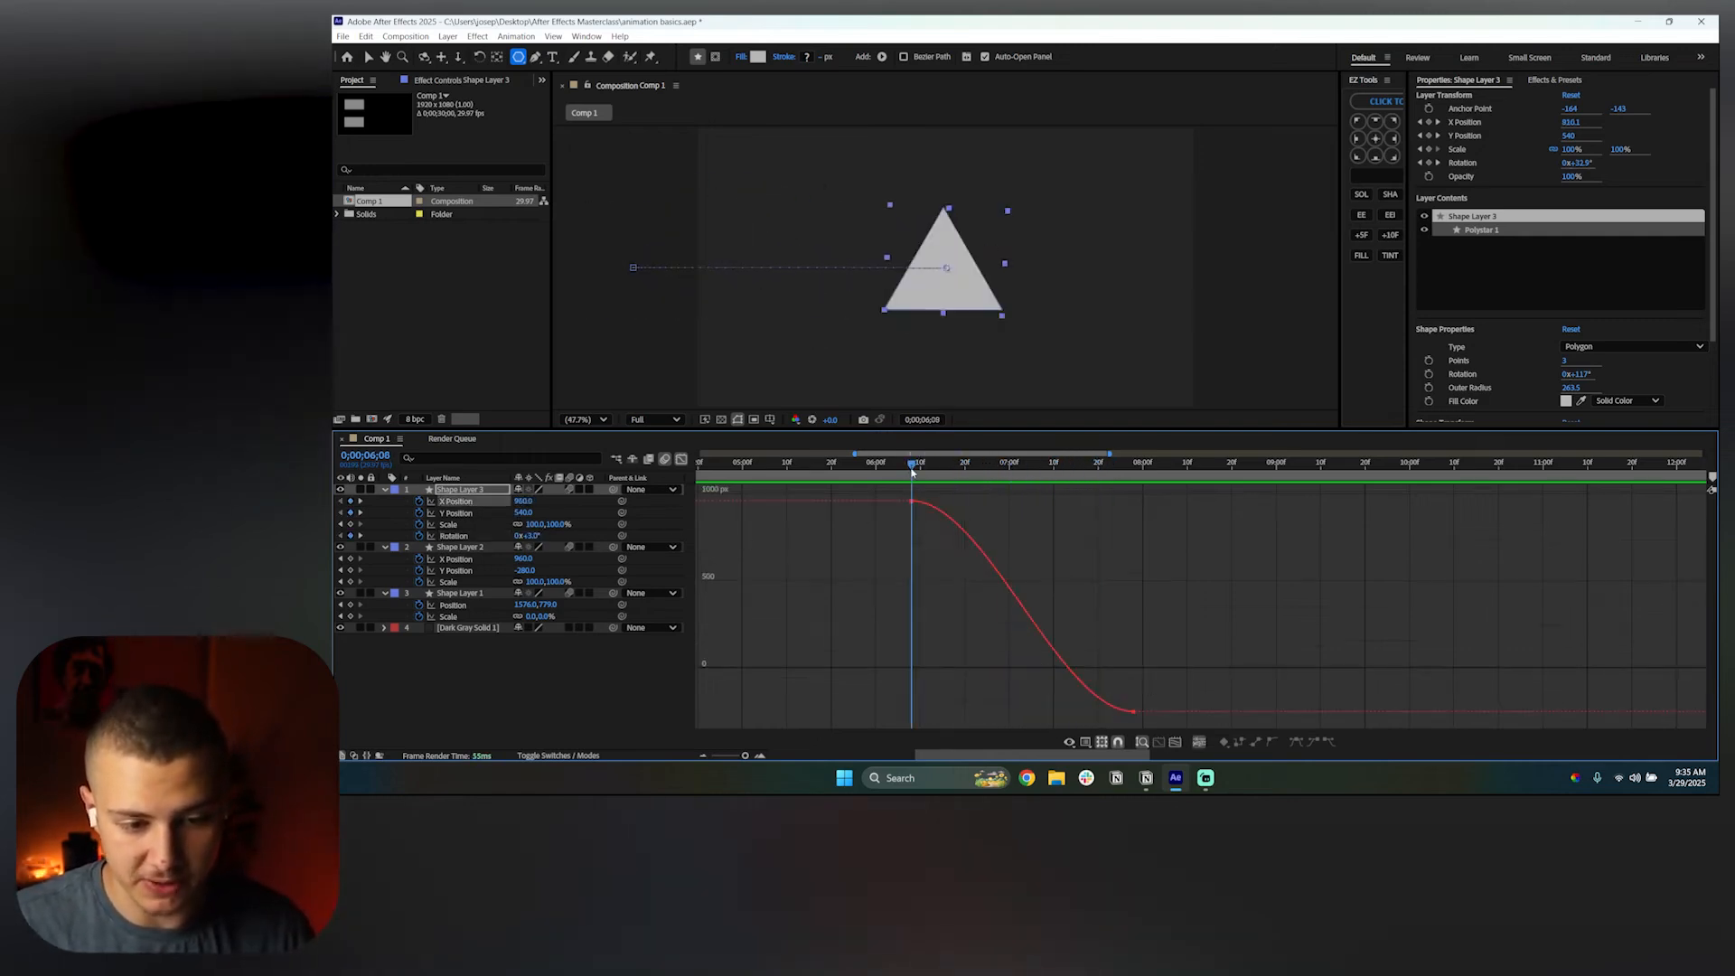
mouse_move(913, 471)
left_mouse_down()
mouse_move(1112, 582)
mouse_move(911, 499)
left_mouse_up()
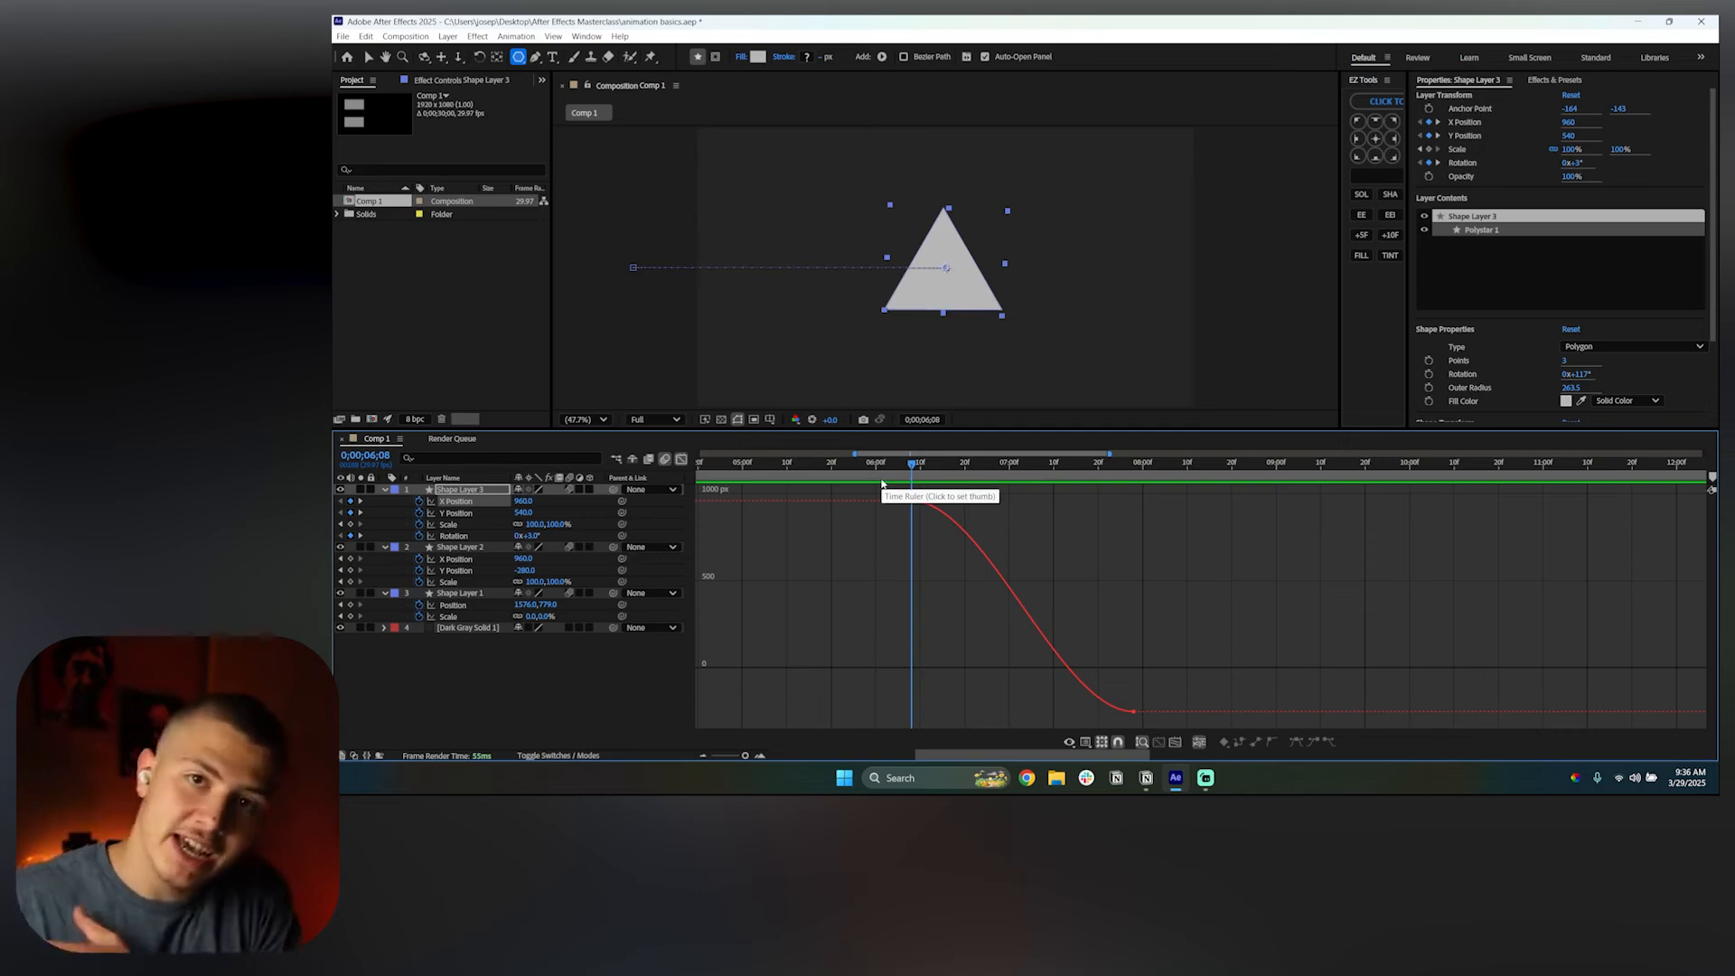
Extend the first X Position keyframe's handle forward and slightly upward, and stretch the last keyframe's handle back toward it
left_click_drag(917, 502, 1102, 704)
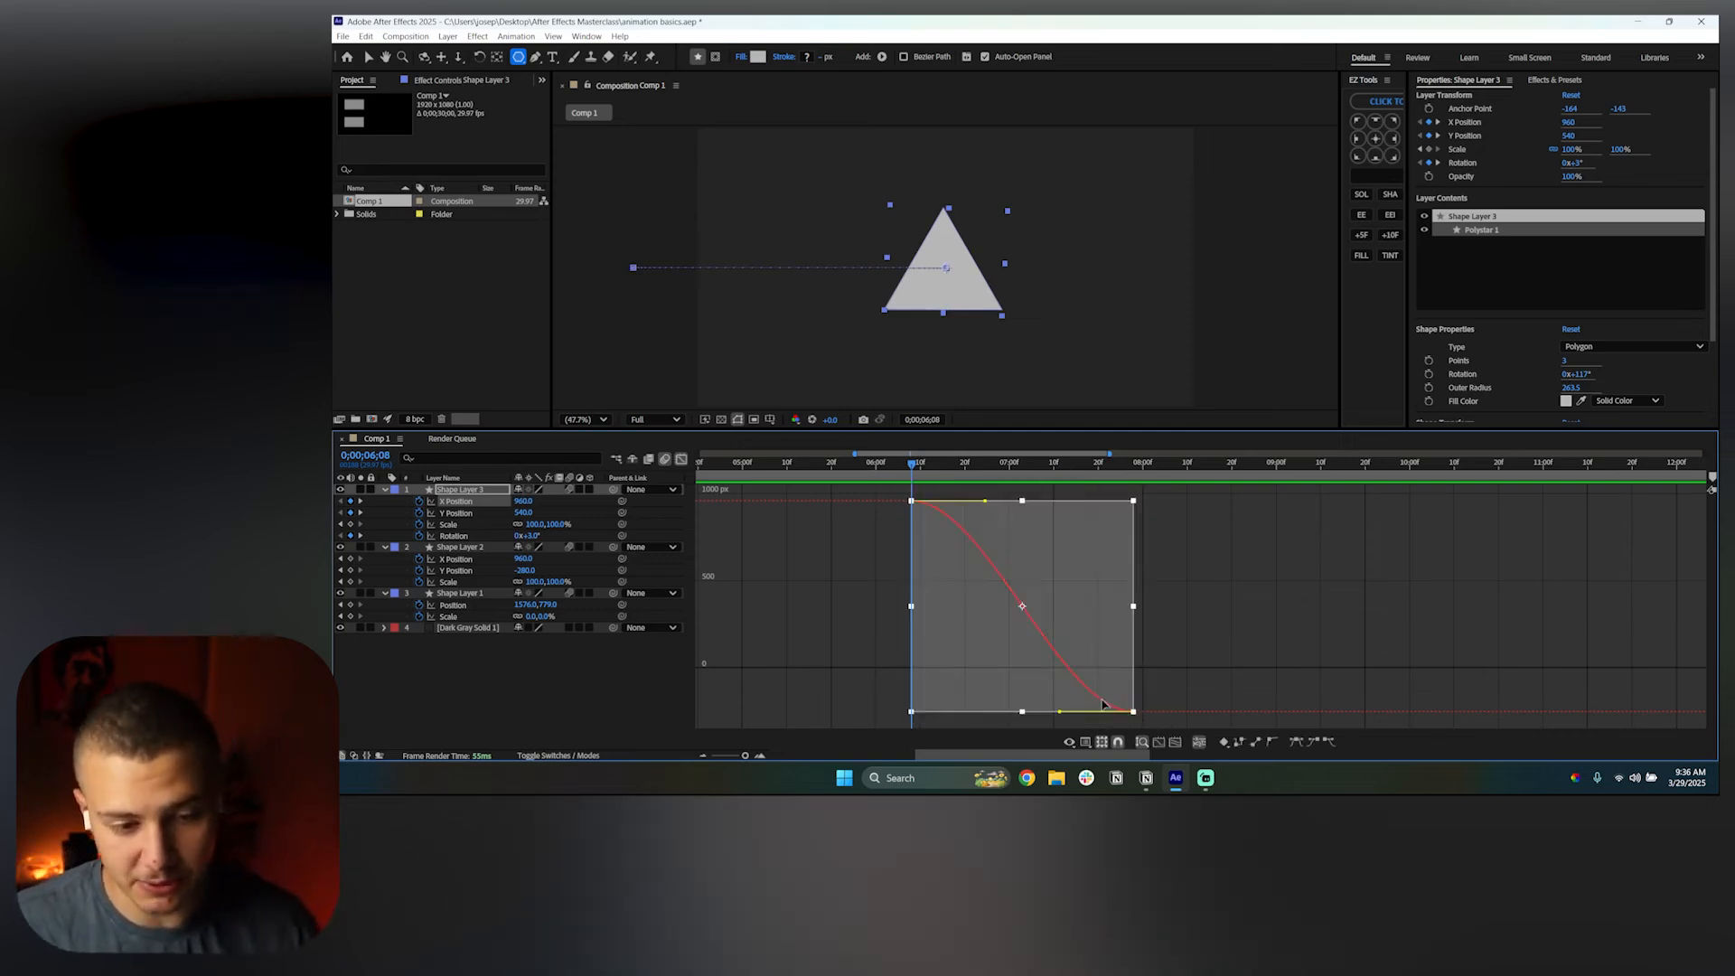
left_click(825, 581)
left_click(924, 516)
left_click_drag(987, 496, 1056, 491)
left_click_drag(1060, 713, 992, 711)
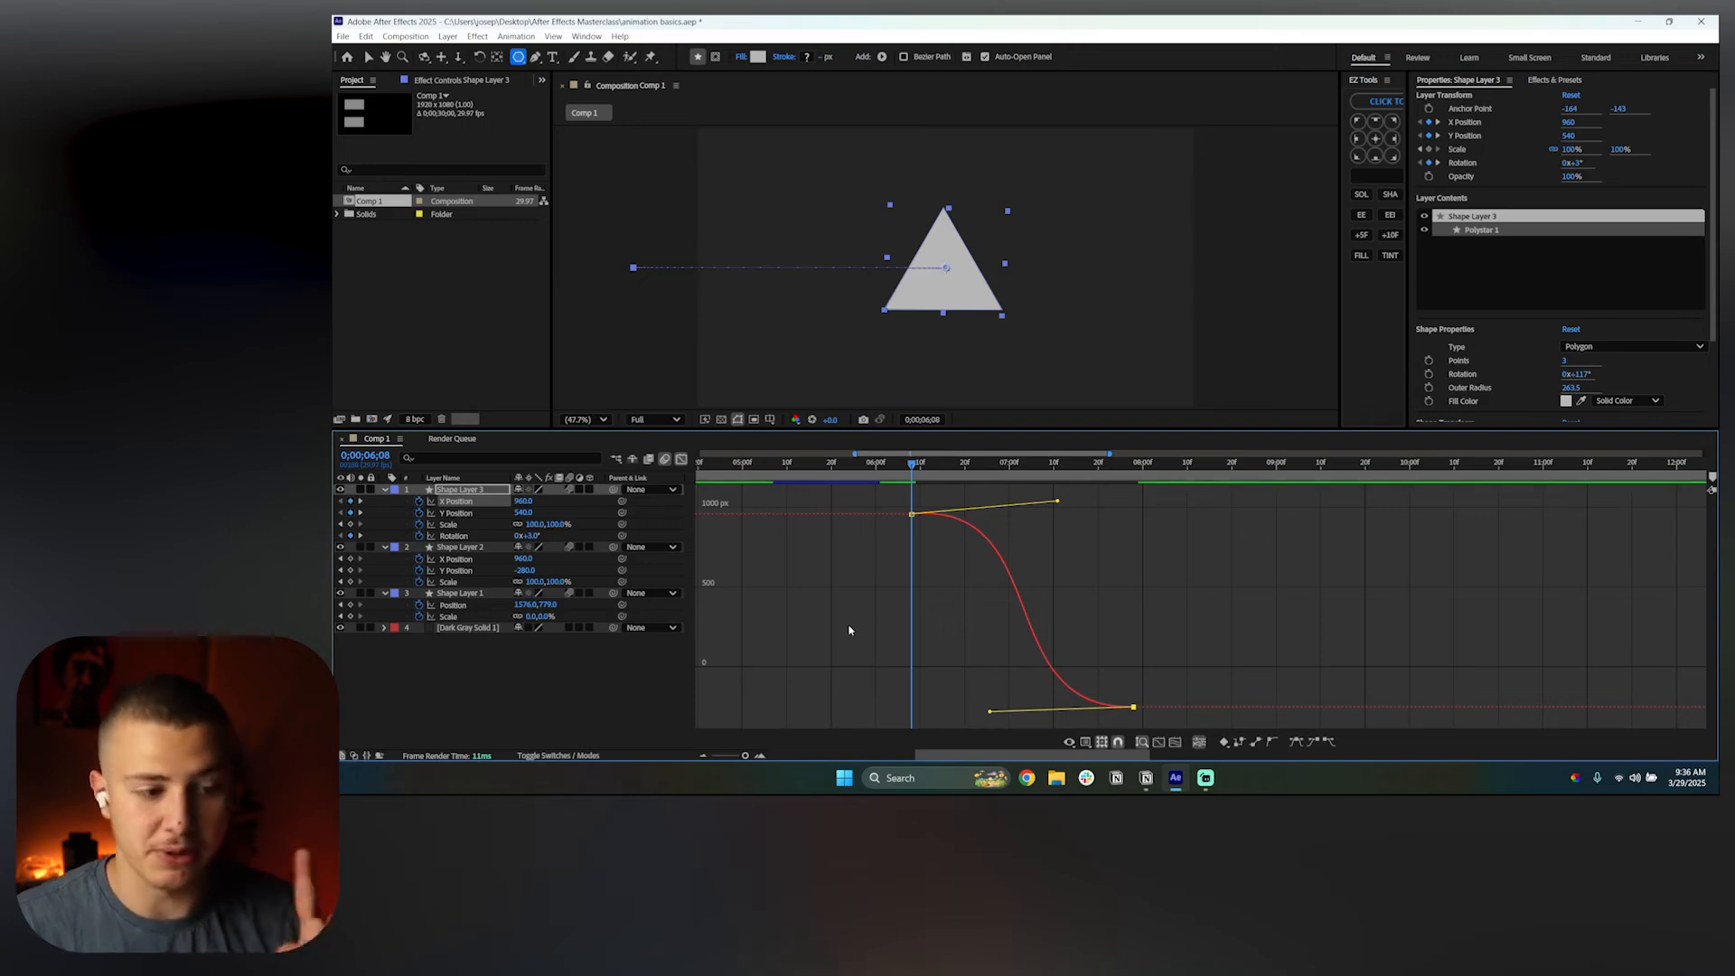
Show the Rotation curve alongside X Position, and extend and raise the first X Position handle further to match the rotation's wind-up
left_click(469, 537, "ctrl")
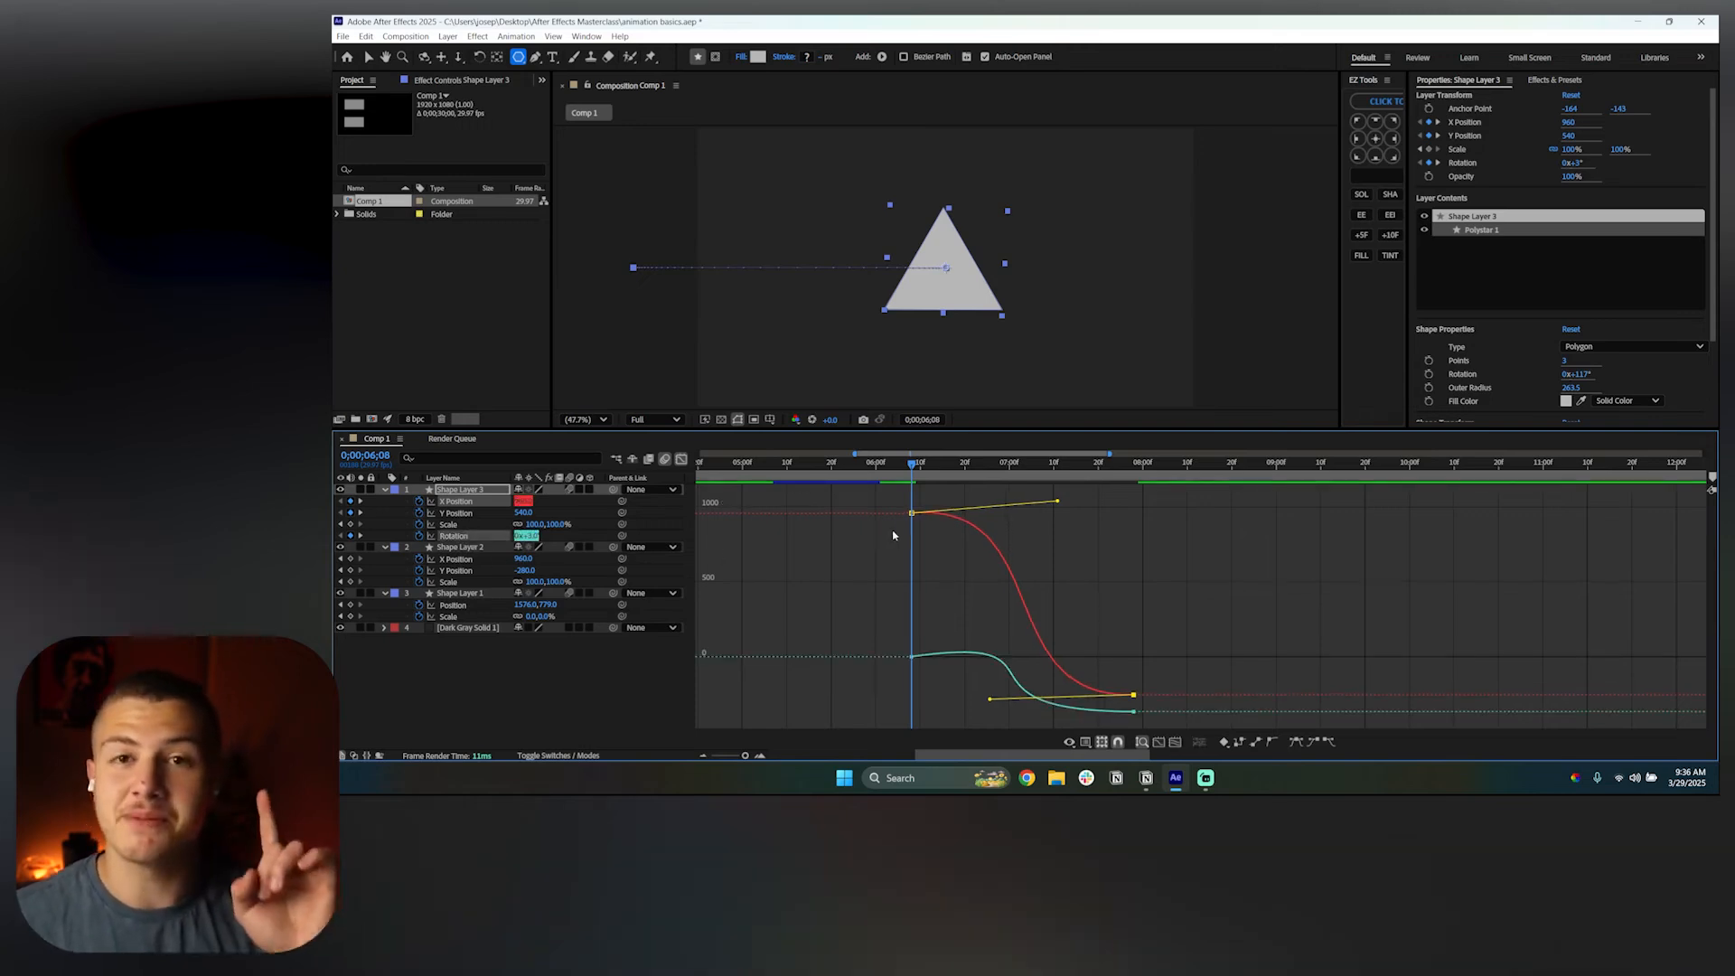
left_click_drag(1060, 502, 1082, 496)
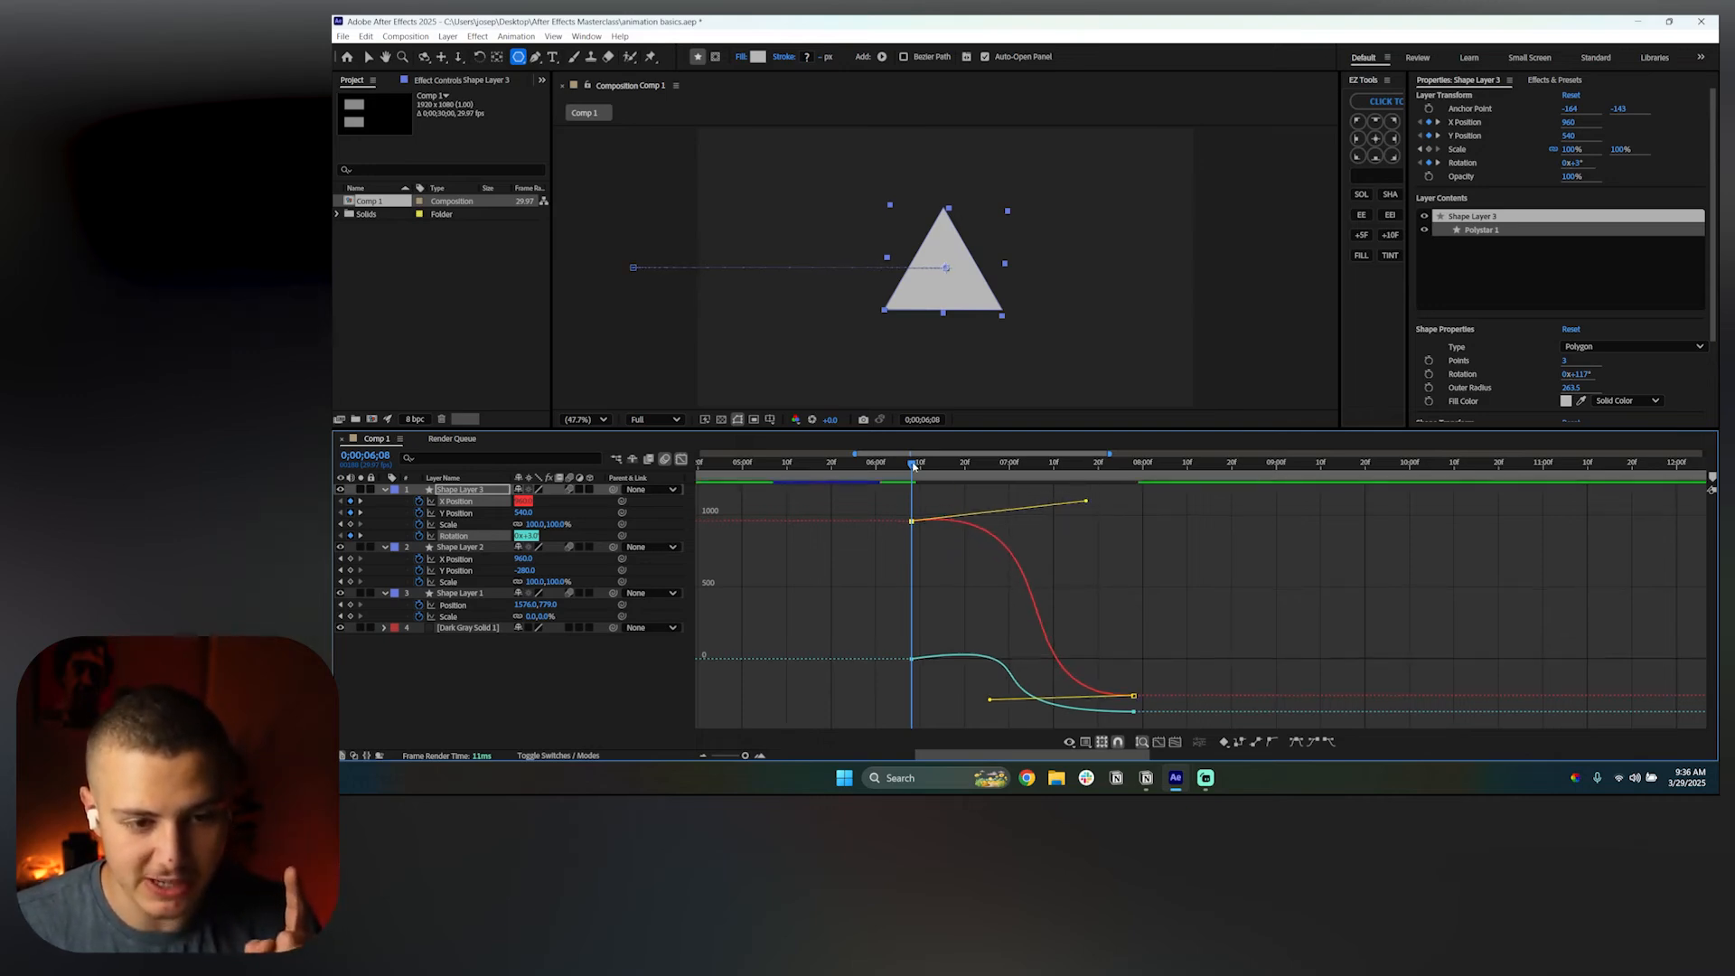
left_click_drag(915, 466, 992, 474)
left_click_drag(1087, 504, 1133, 500)
left_click_drag(969, 473, 1006, 470)
left_click(1140, 512)
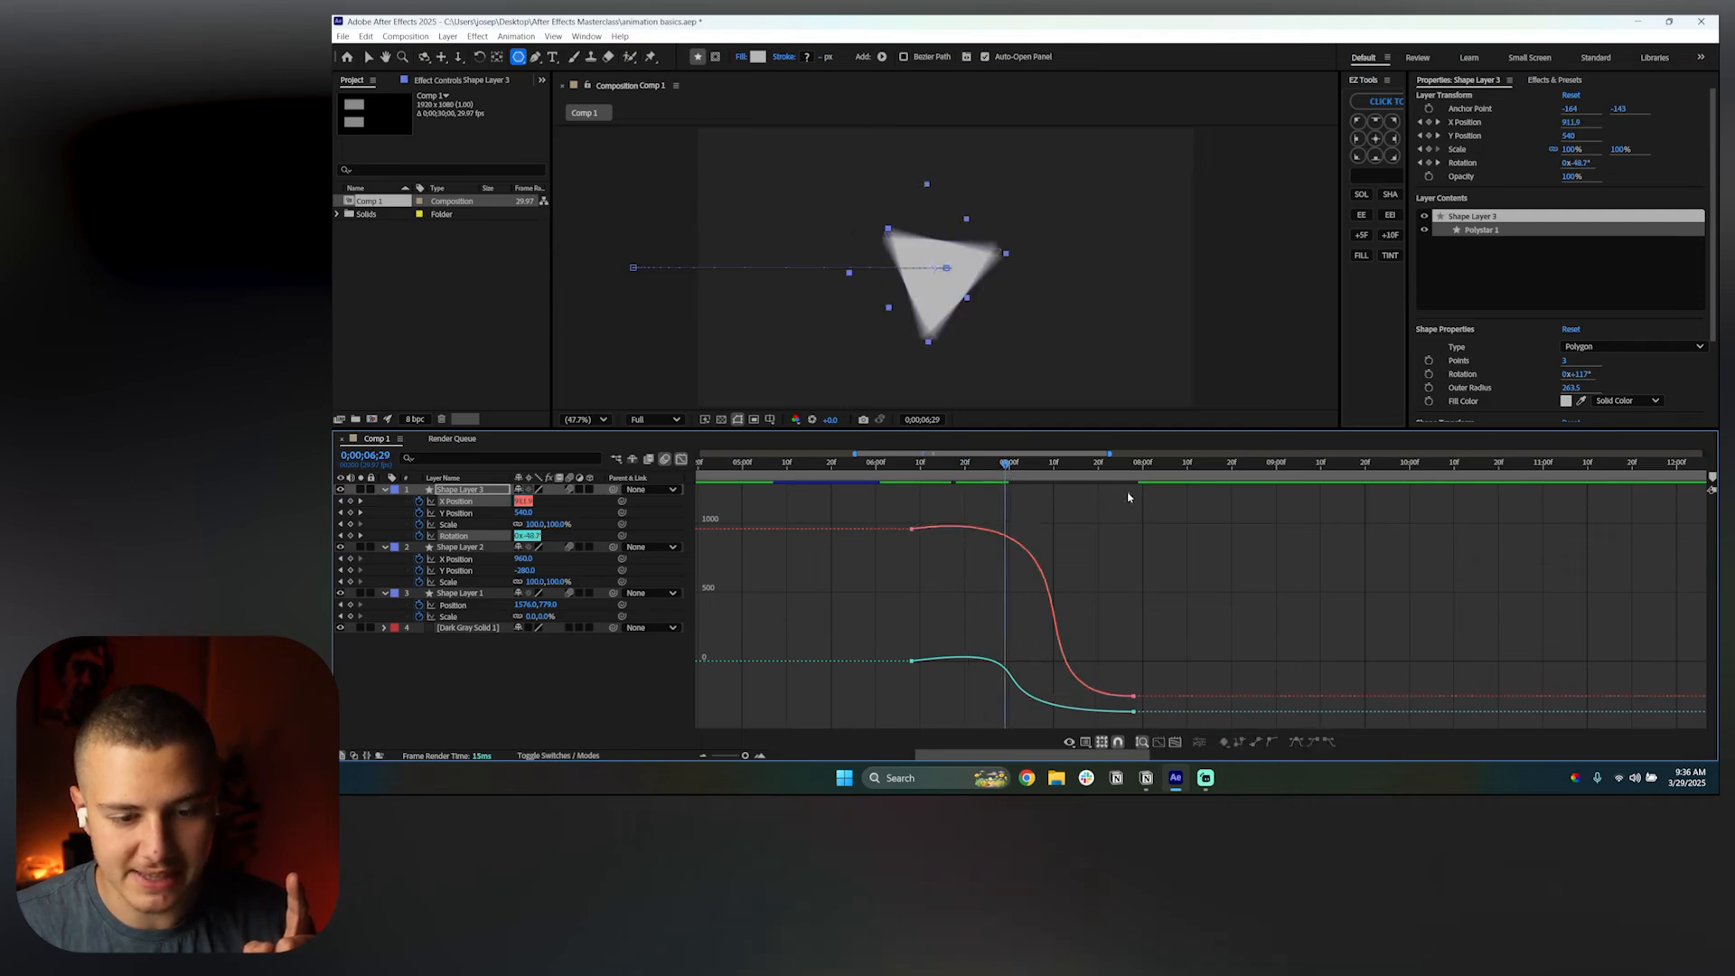
Stretch the last X Position keyframe's handle farther back toward the first keyframe and play back the exit
mouse_move(1003, 463)
left_mouse_down()
mouse_move(1073, 463)
mouse_move(1010, 463)
left_mouse_up()
left_click_drag(1143, 667, 1130, 711)
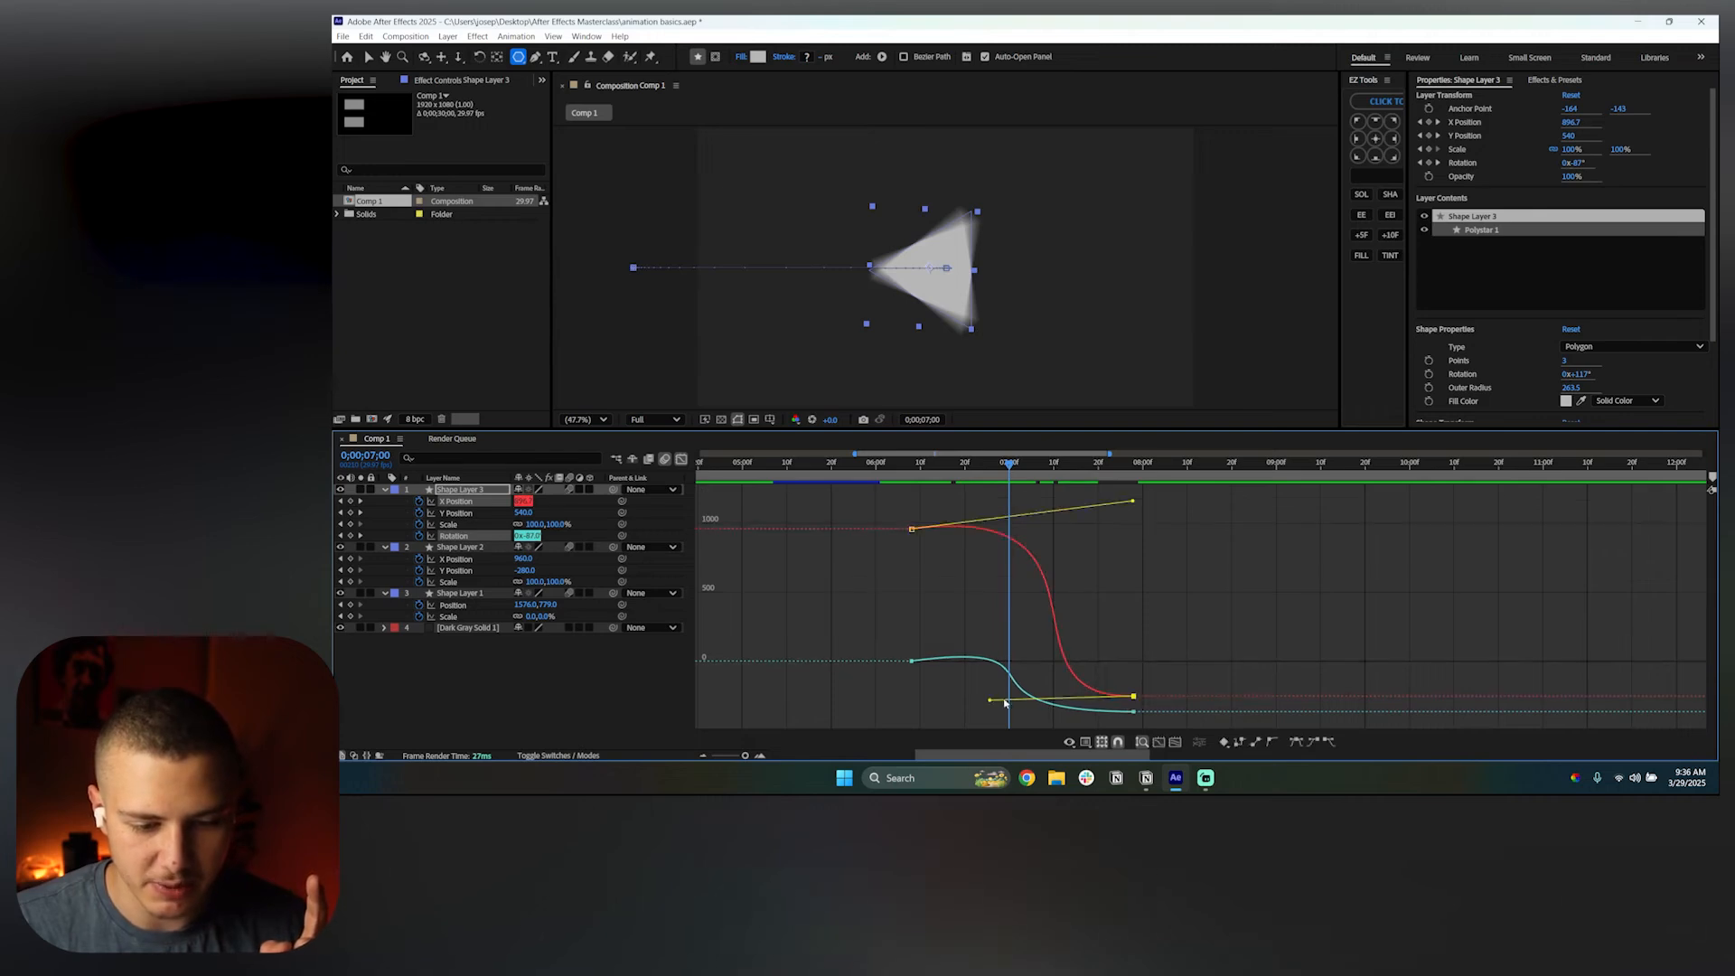
left_click_drag(989, 705, 946, 704)
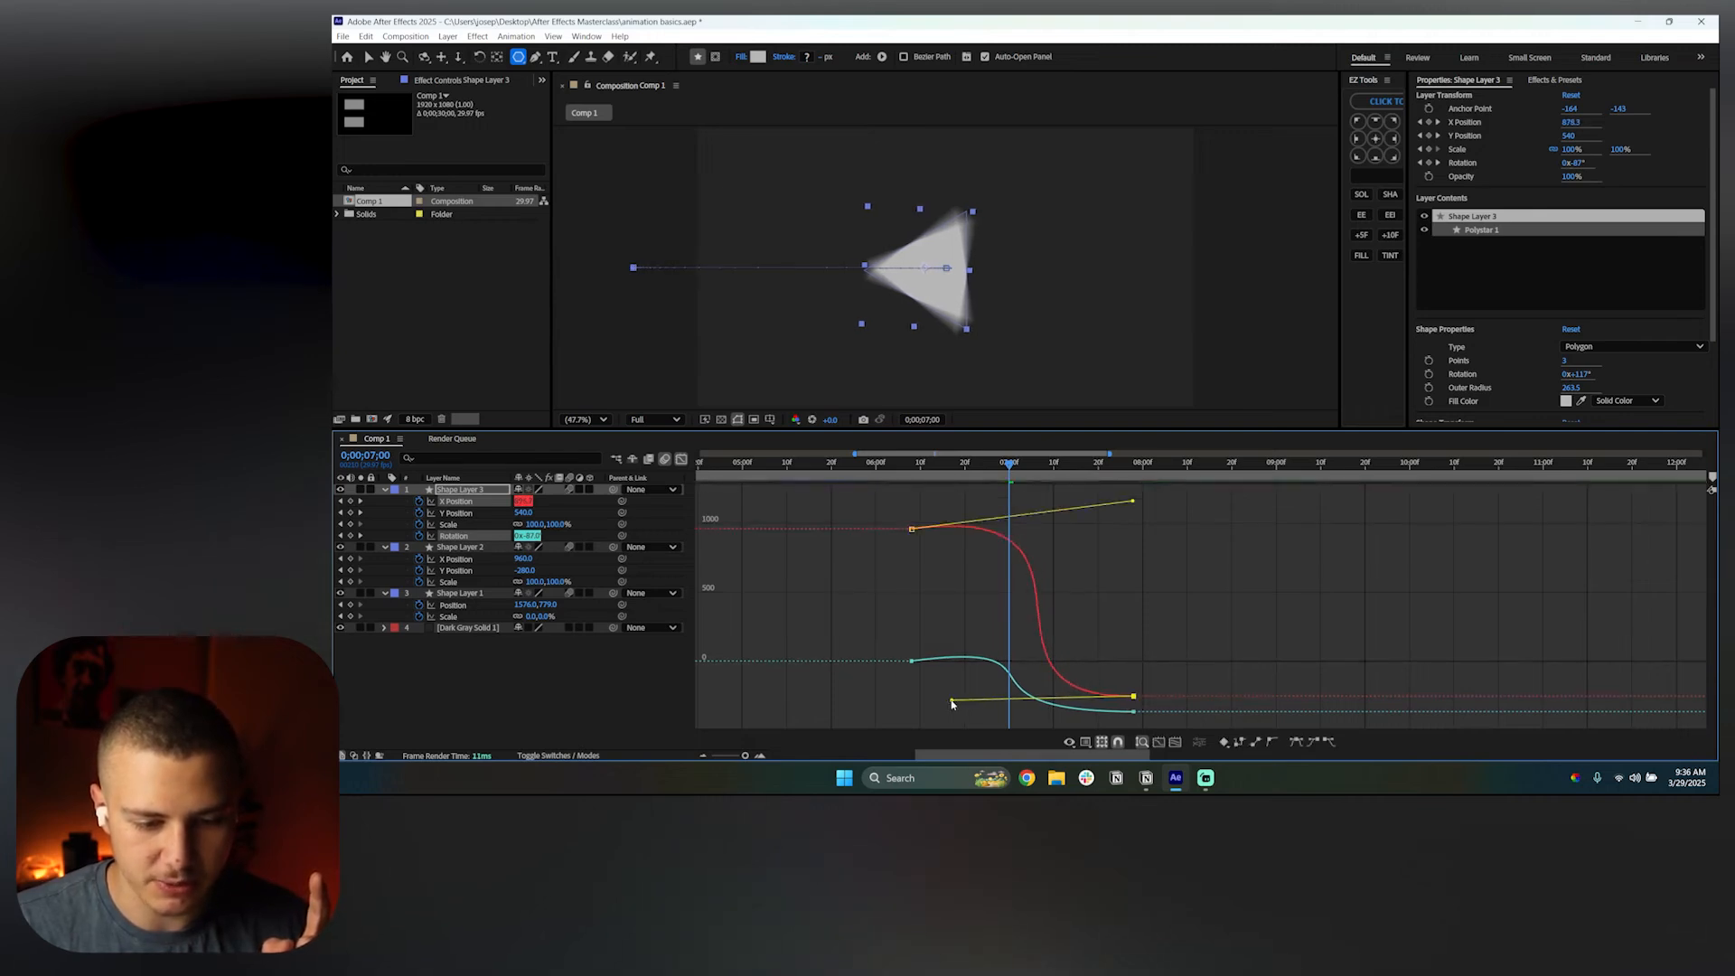
left_click_drag(1009, 463, 920, 465)
left_click(1262, 550)
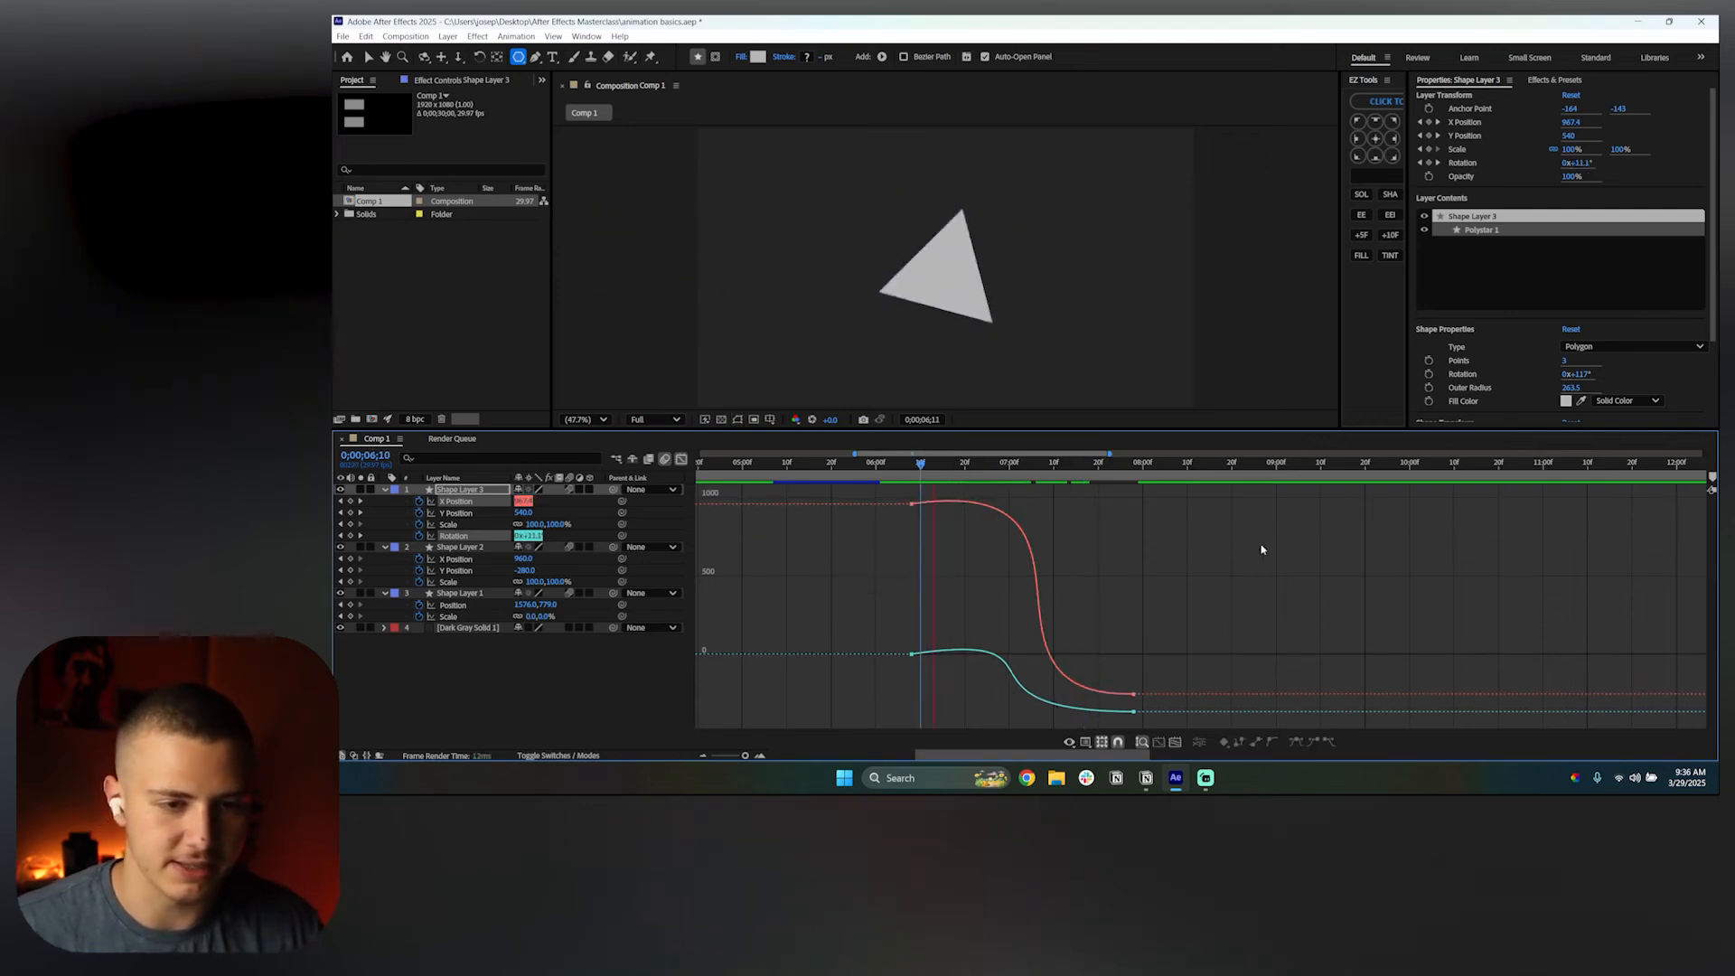
key("space")
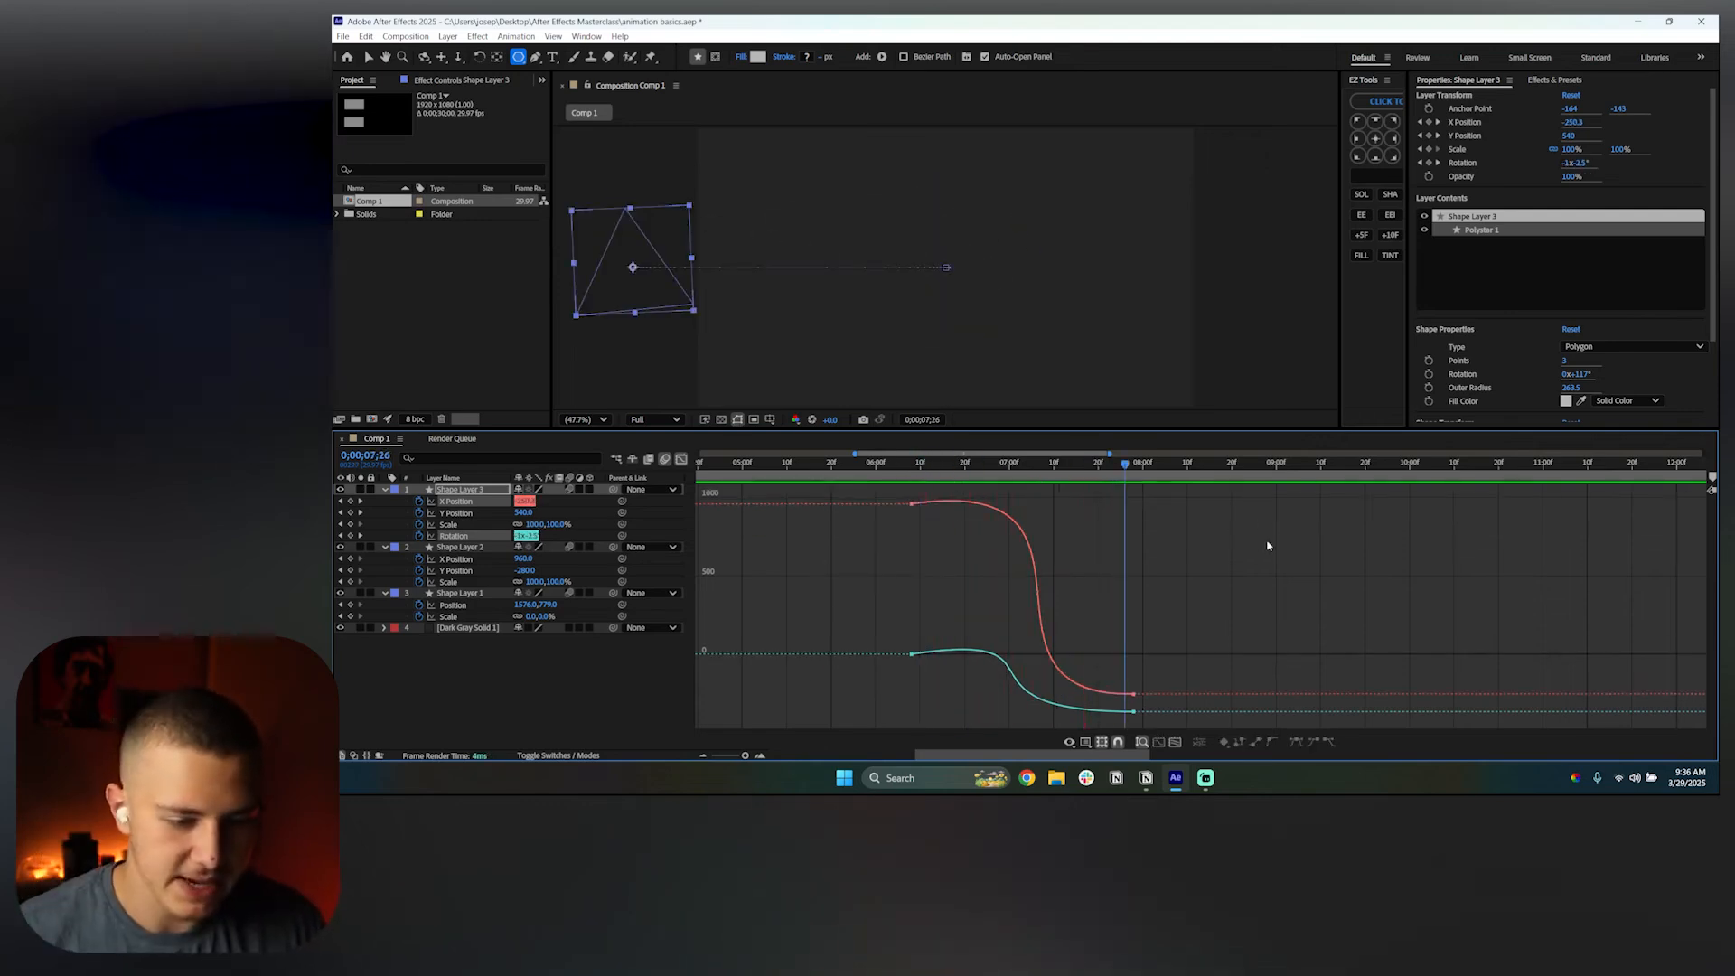
Shorten the first X Position keyframe's handle and raise it more steeply for a stronger wind-up, and preview the result
left_click_drag(891, 492, 1141, 707)
left_click_drag(1132, 502, 1086, 501)
left_click(916, 470)
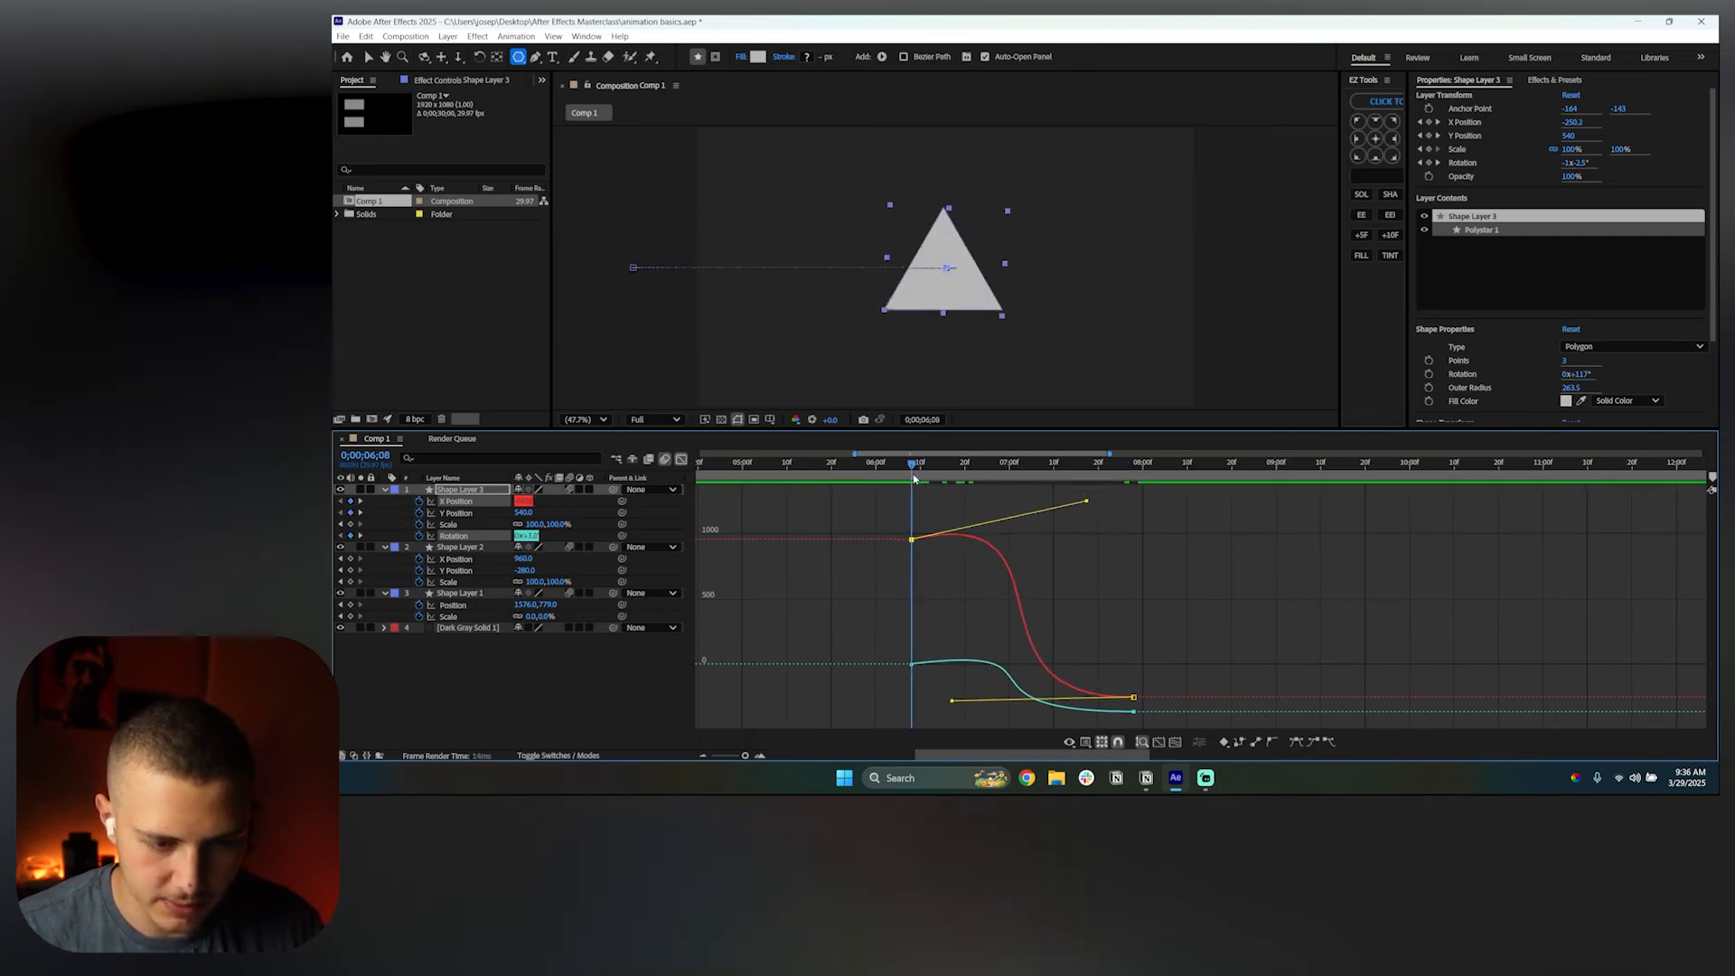
key("space")
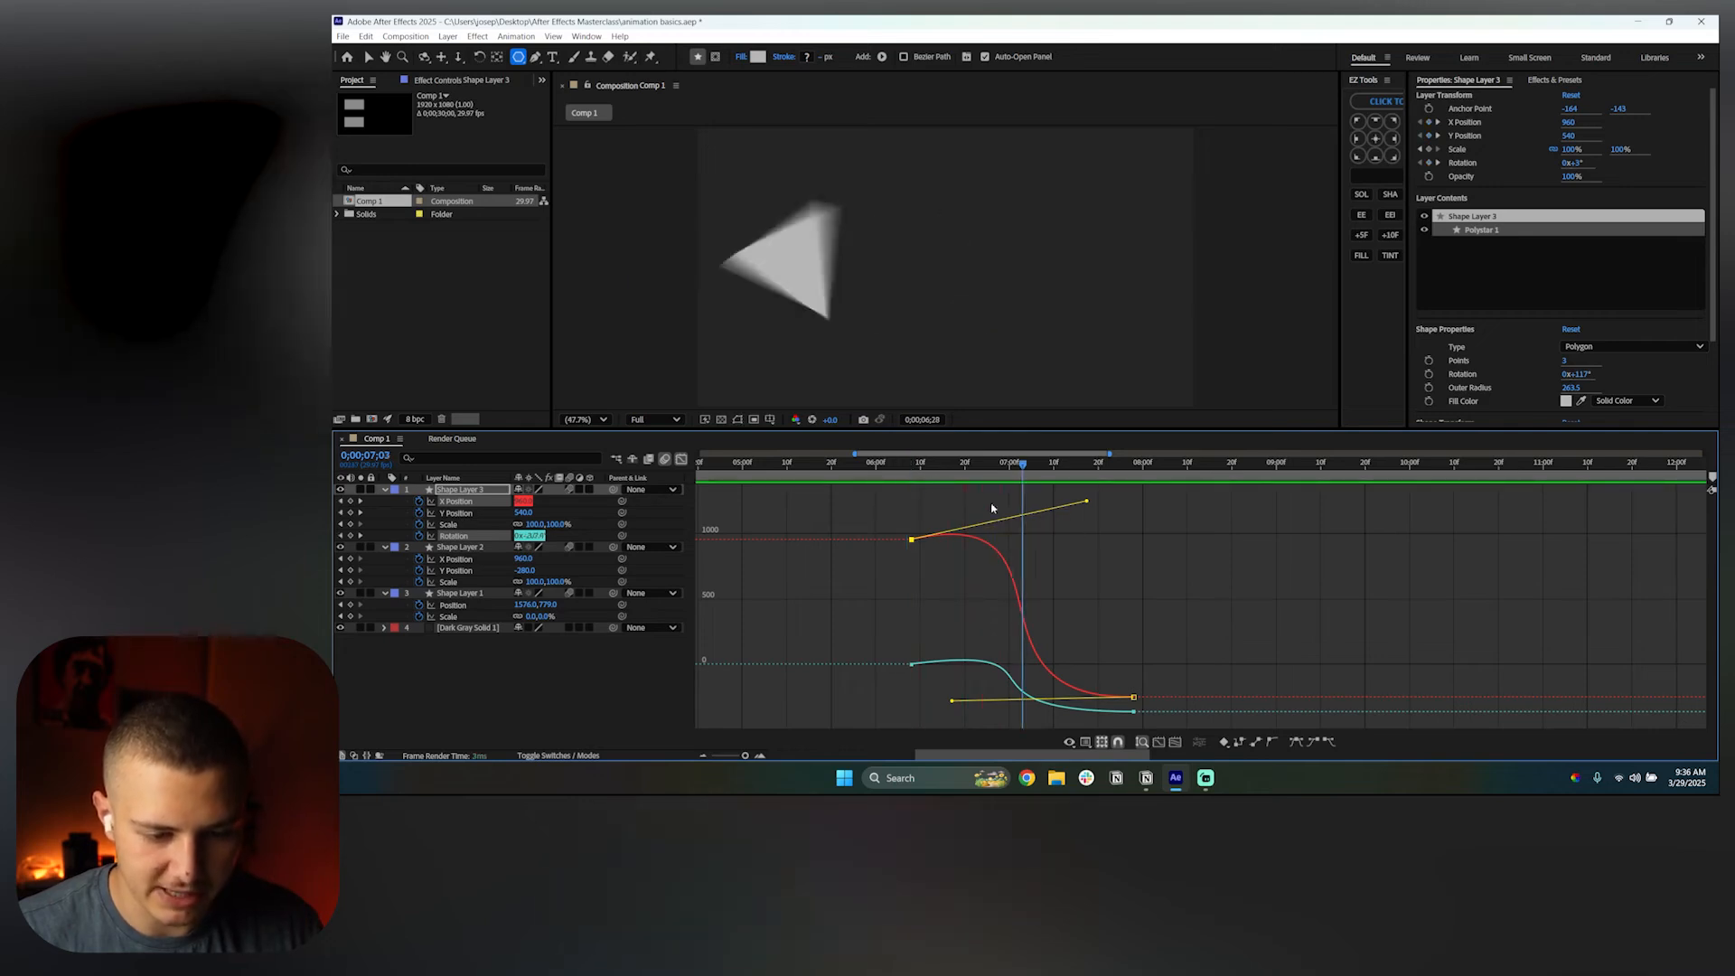
Scrub through the triangle's wind-up and replay its exit from just before the first exit keyframe
left_click(988, 465)
left_click_drag(988, 464, 1038, 520)
left_click_drag(960, 520, 907, 529)
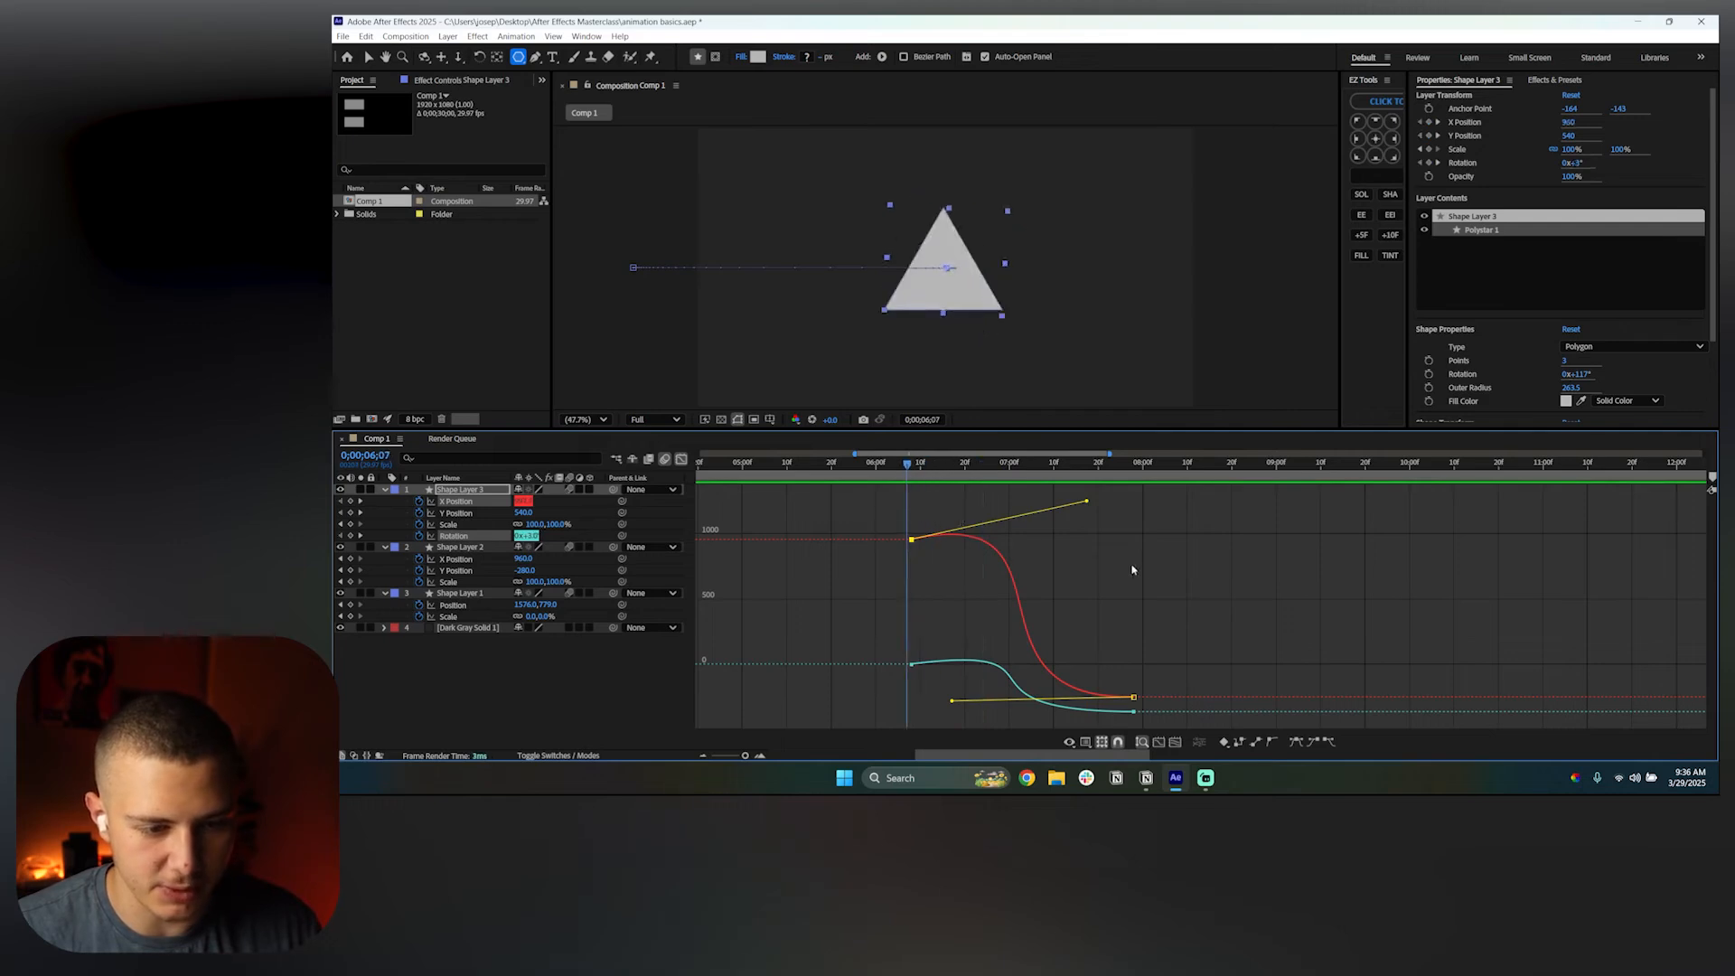
left_click(1071, 557)
key("space")
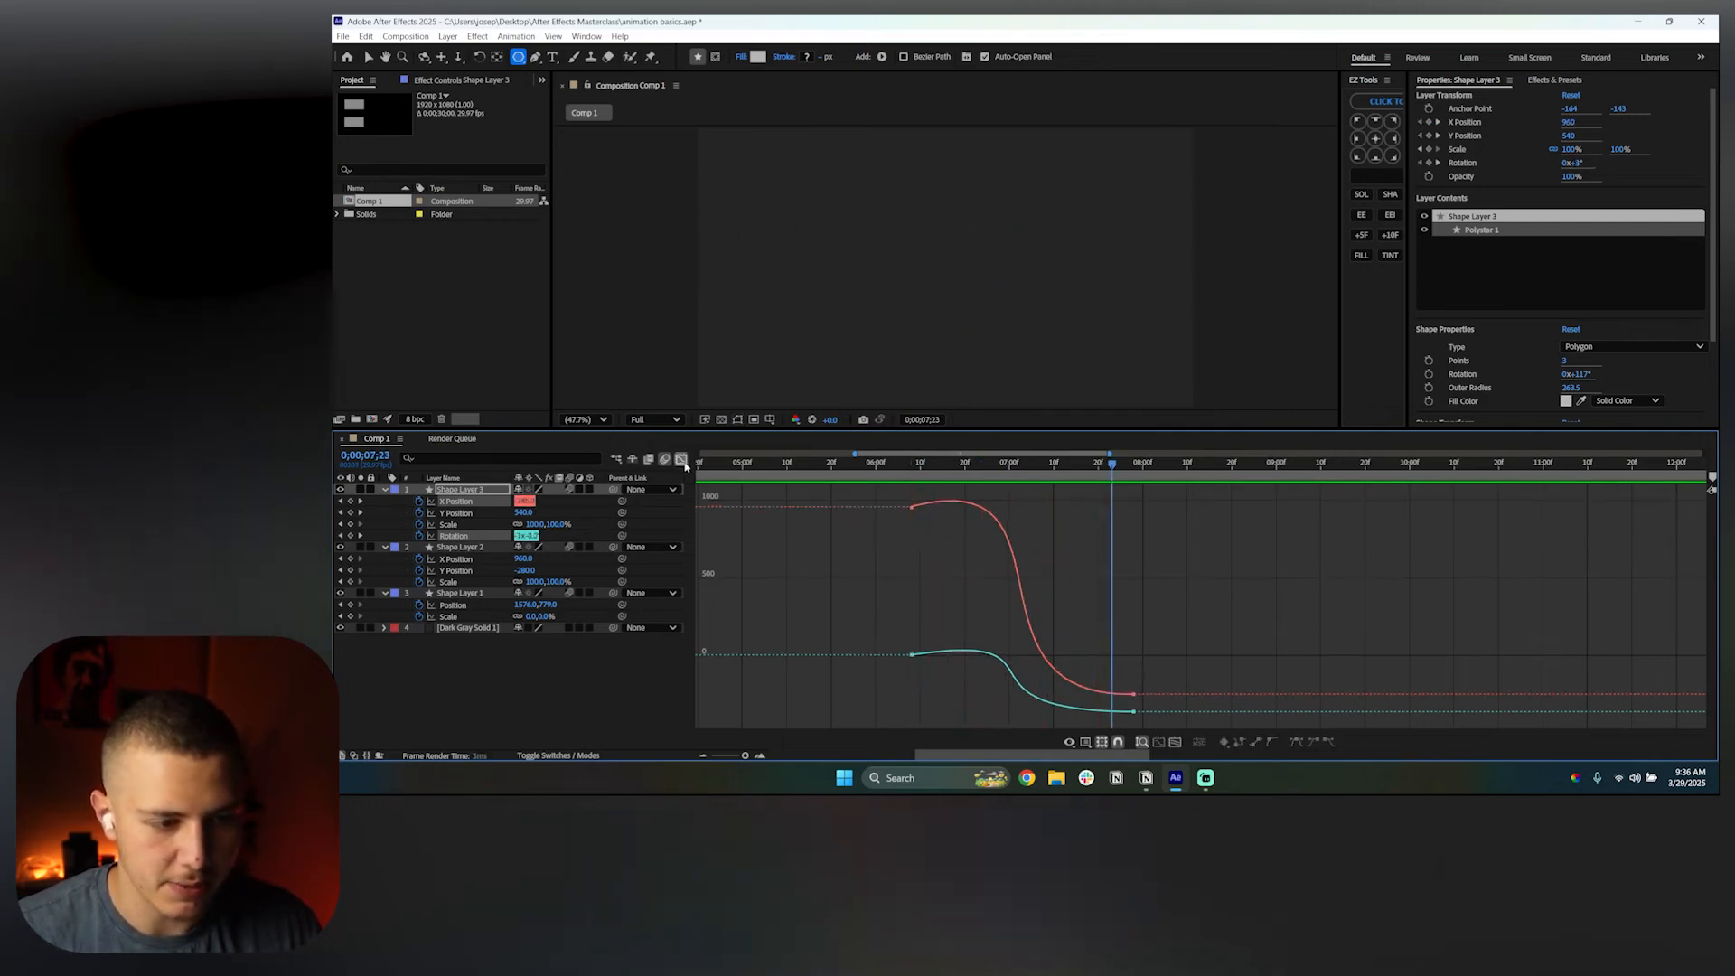
Return to the layer bar view and cut off the triangle layer at 0;00;08;01, just after its last exit keyframes
left_click(682, 459)
left_click(1147, 476)
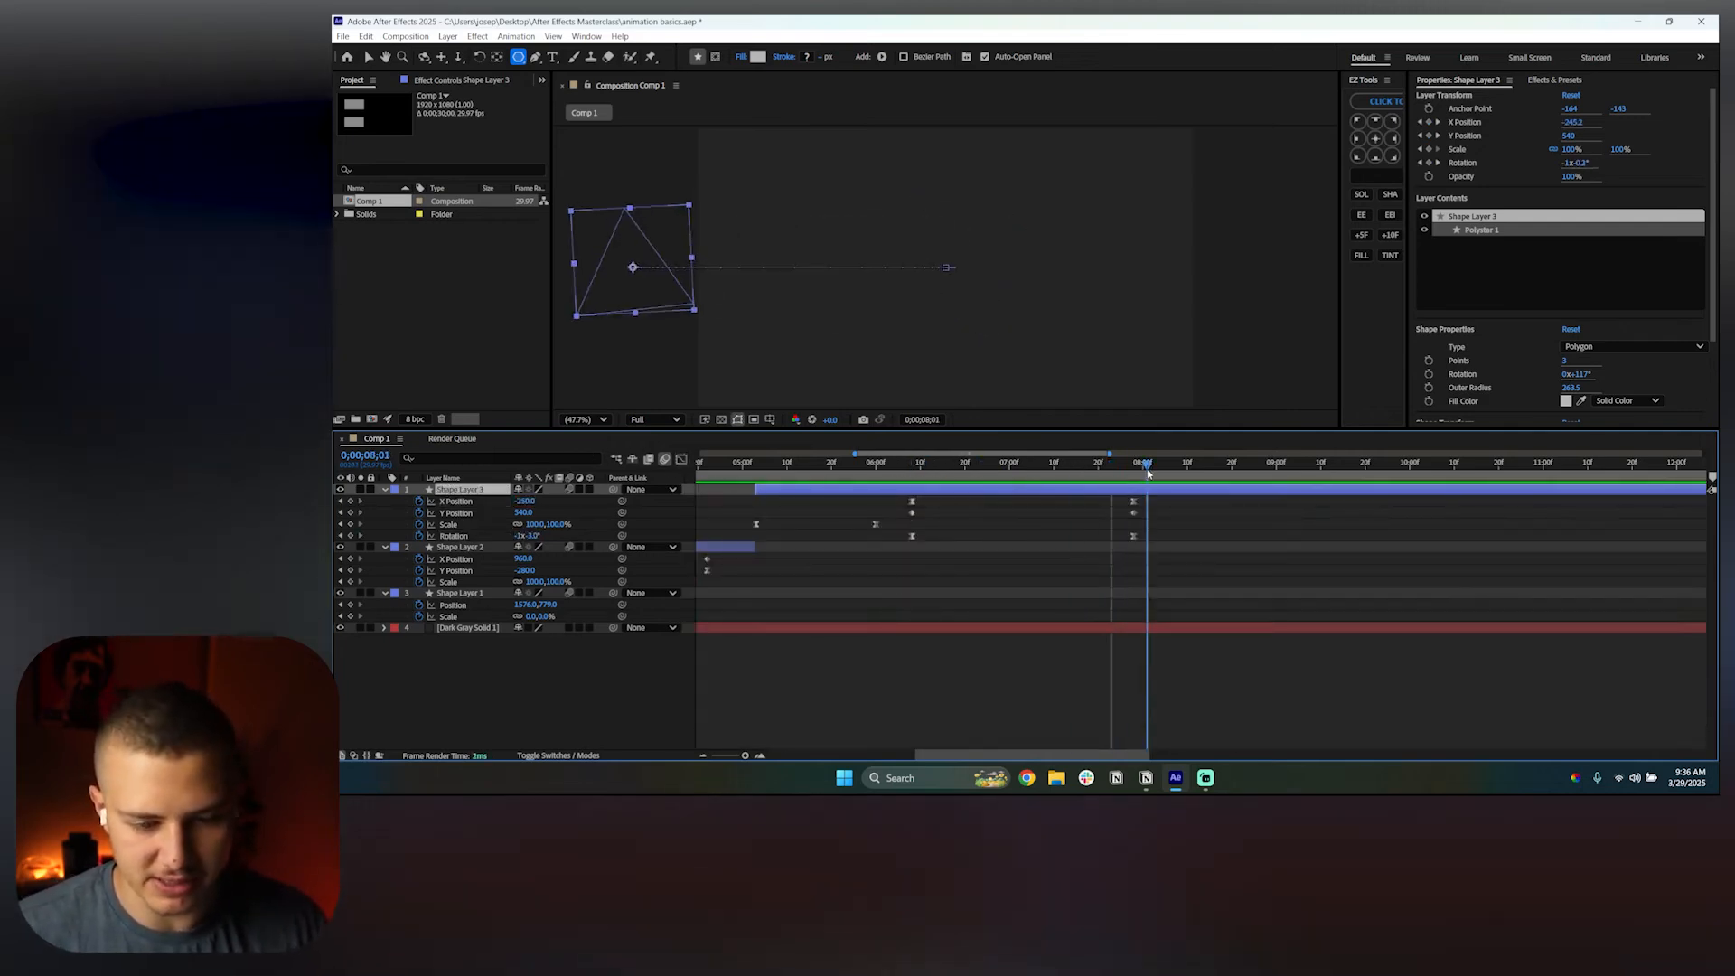
key("ctrl+shift+d")
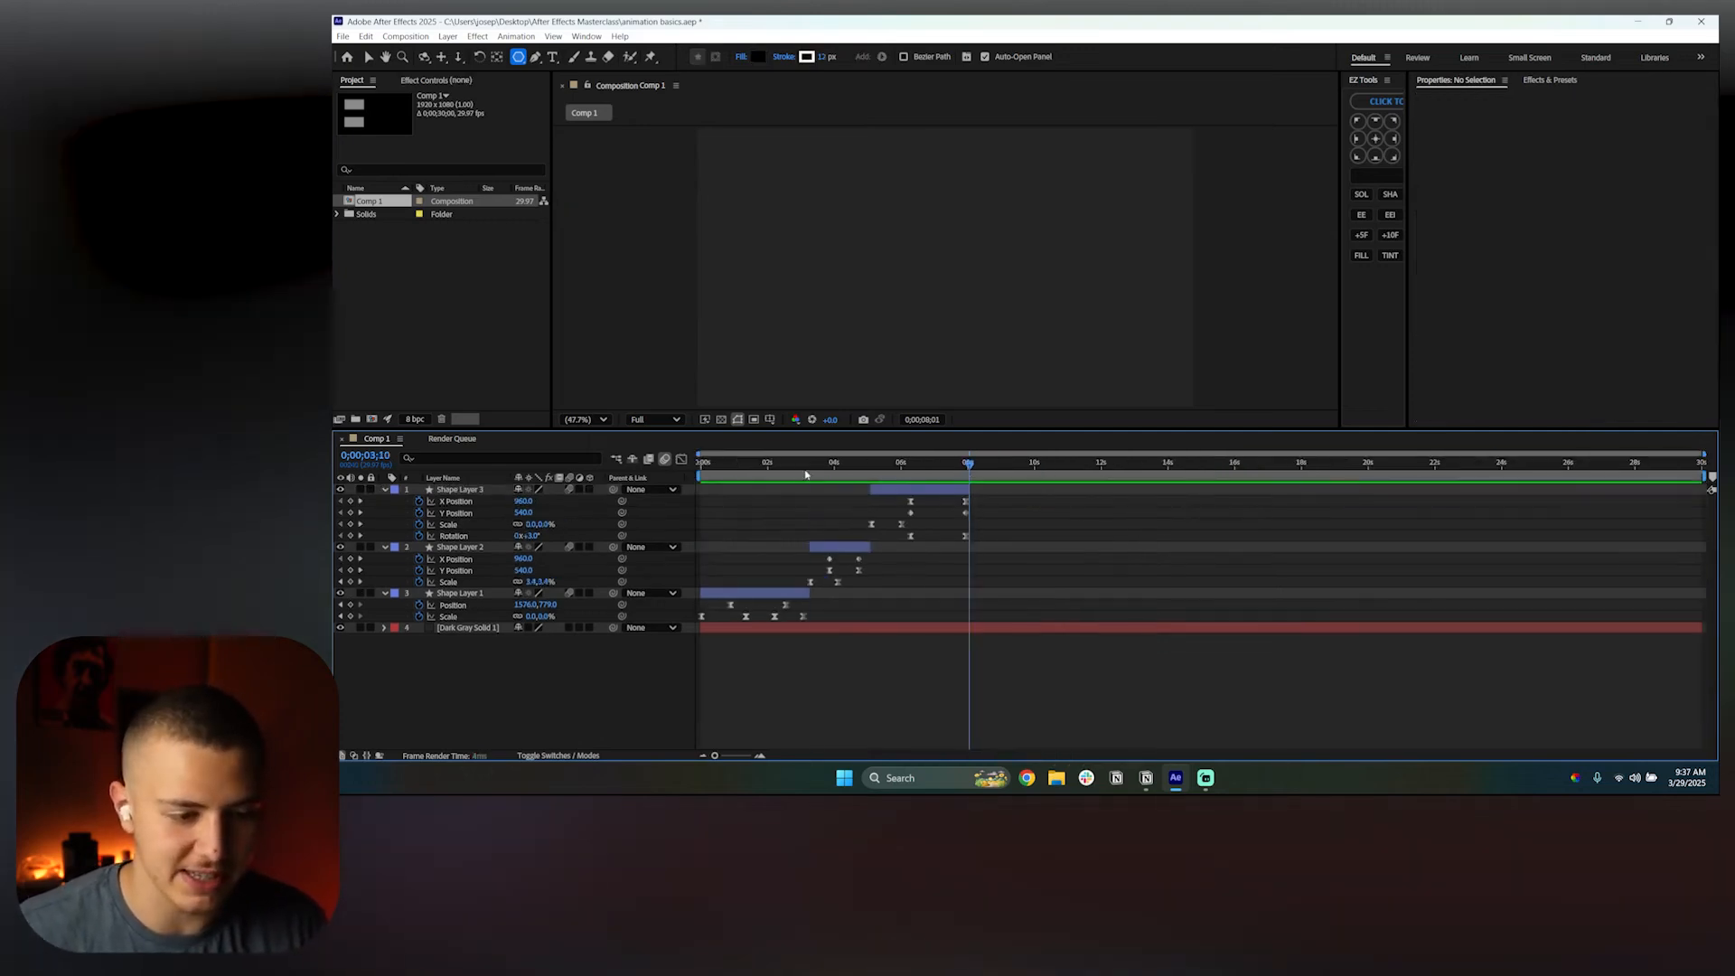
Shift the triangle's X Position, Y Position and Rotation exit keyframes earlier together, so the exit starts right around its last Scale keyframe
key("Home")
scroll(832, 472, "up", 5)
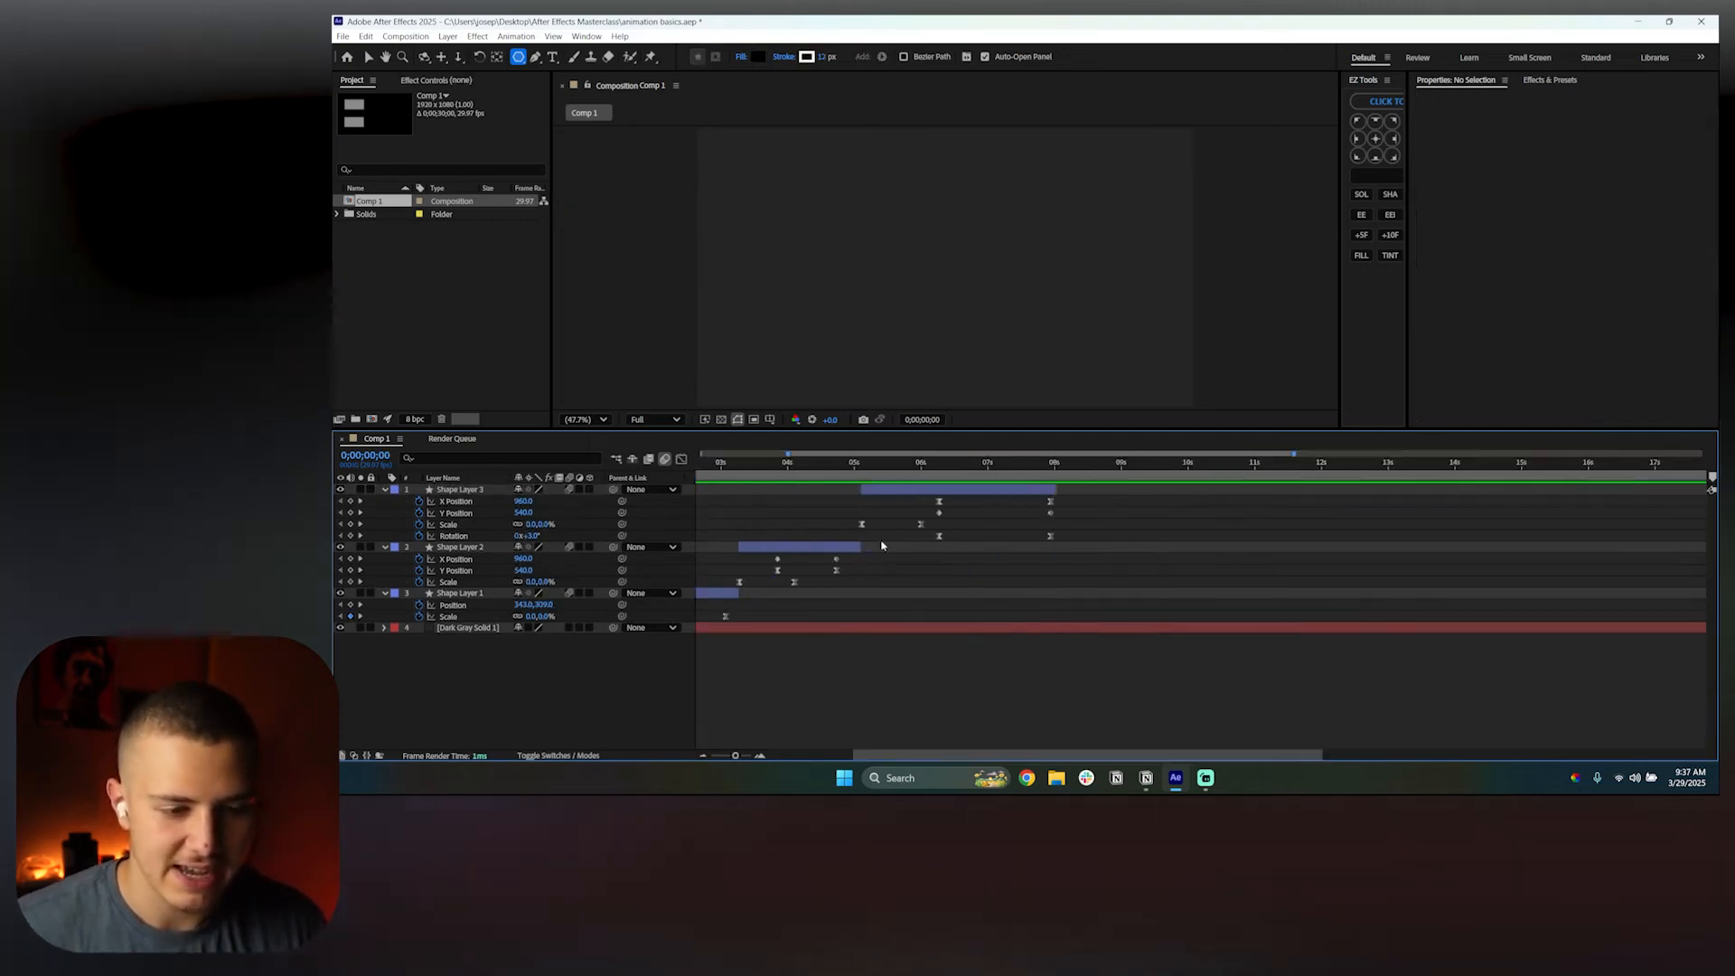
left_click_drag(852, 470, 1182, 484)
left_click_drag(984, 494, 1166, 513)
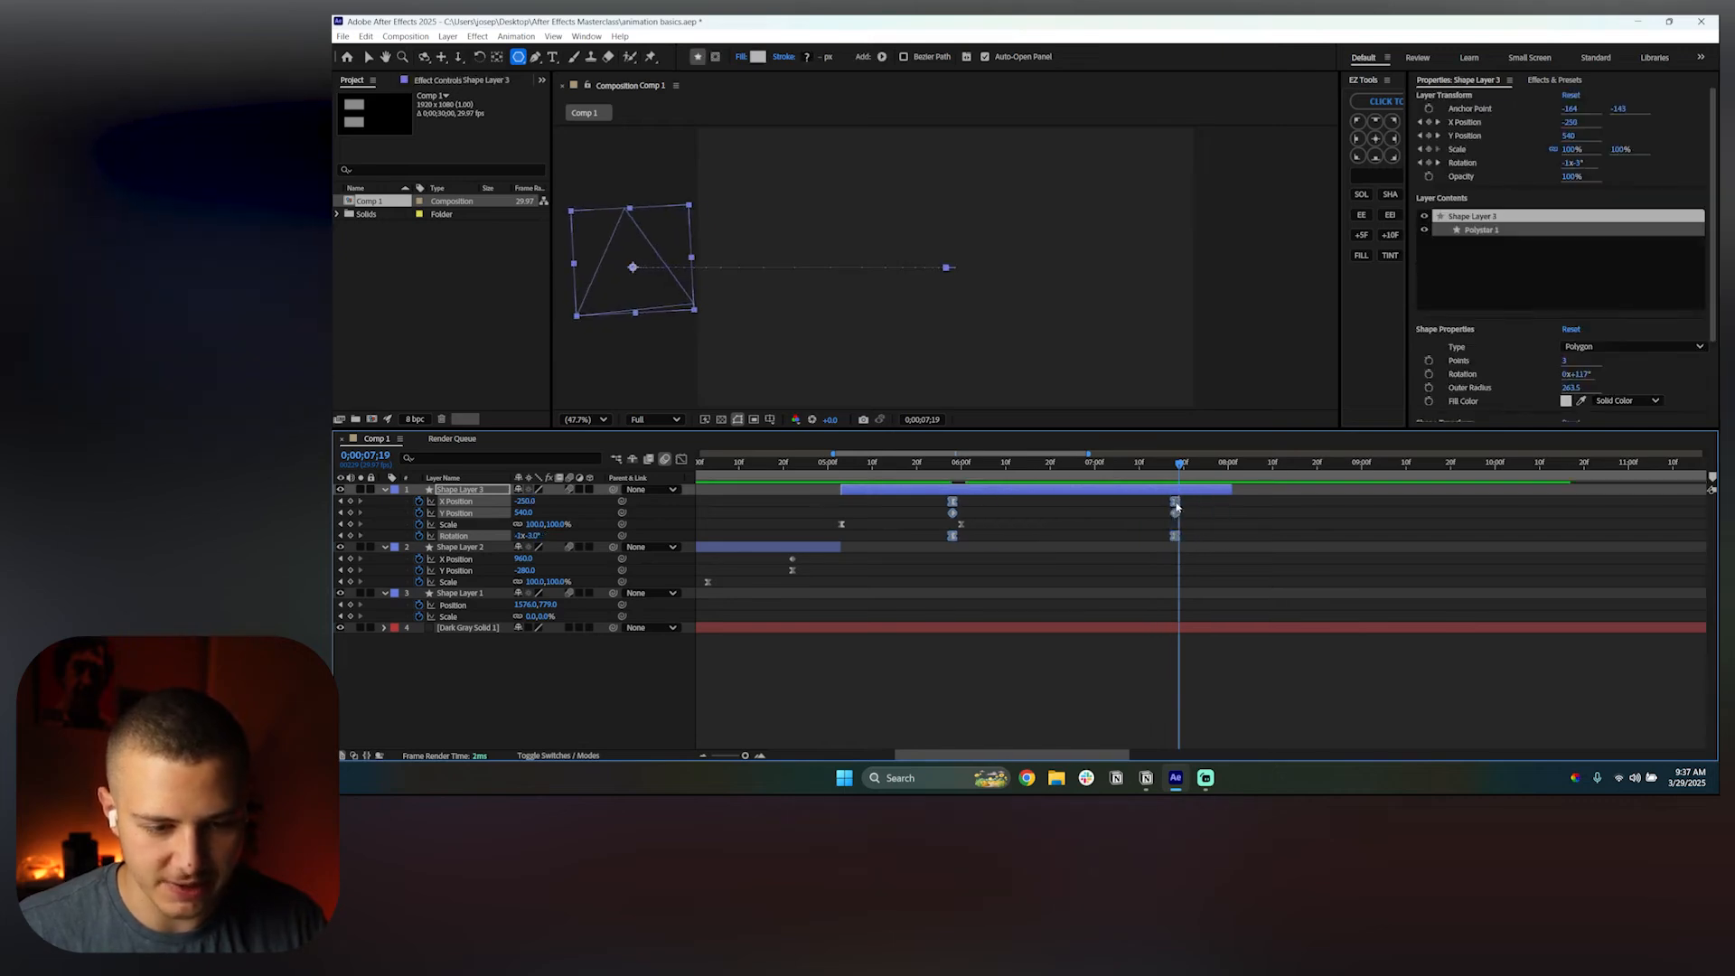
key("F2")
Scrub through the retimed triangle exit, play the full animation from the first frame, and go to the end of the triangle layer
left_click_drag(848, 477, 1207, 480)
key("semicolon")
key("Home")
key("space")
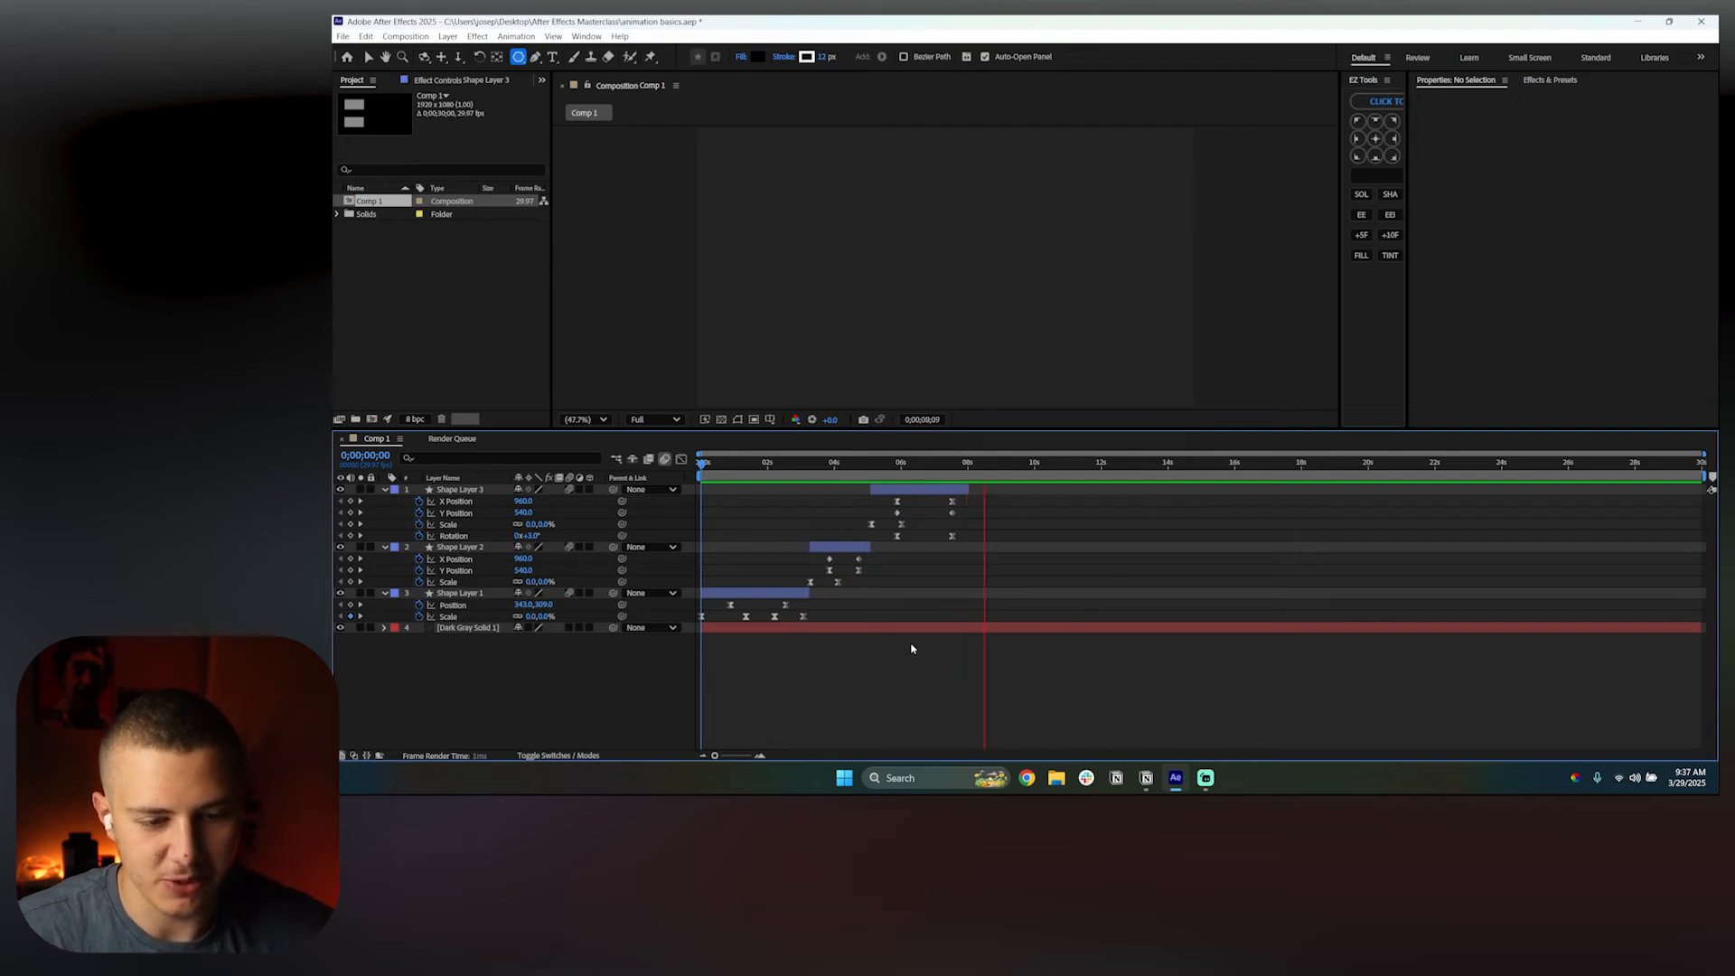
left_click(967, 463)
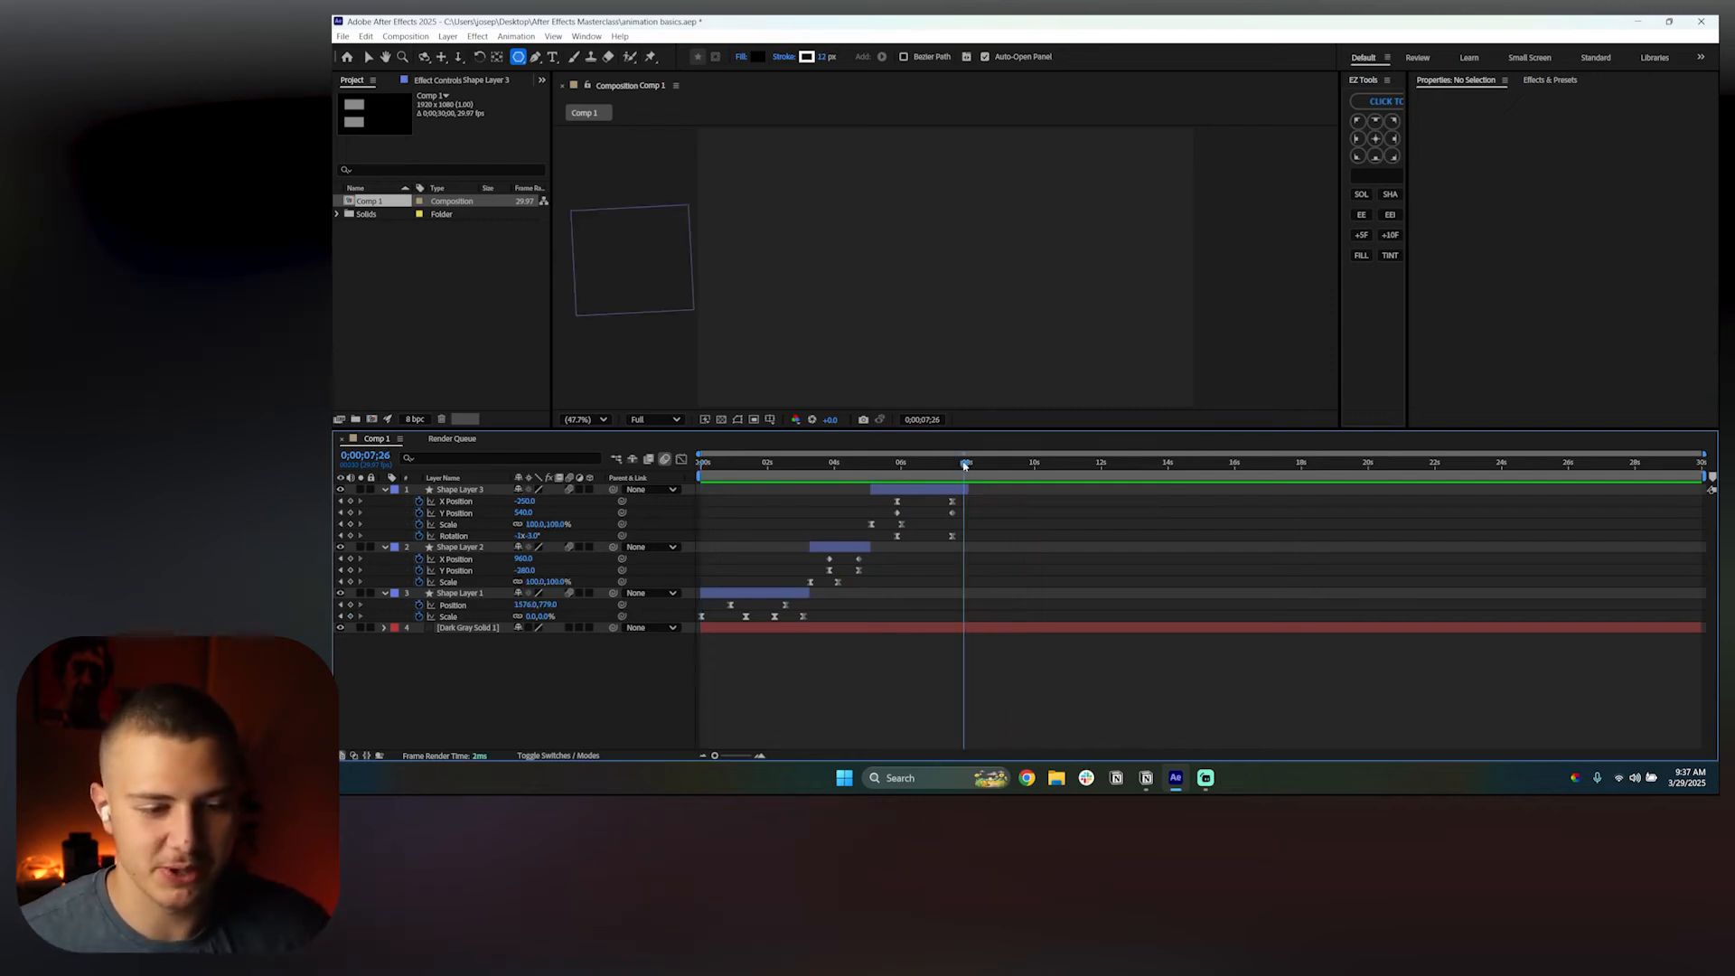